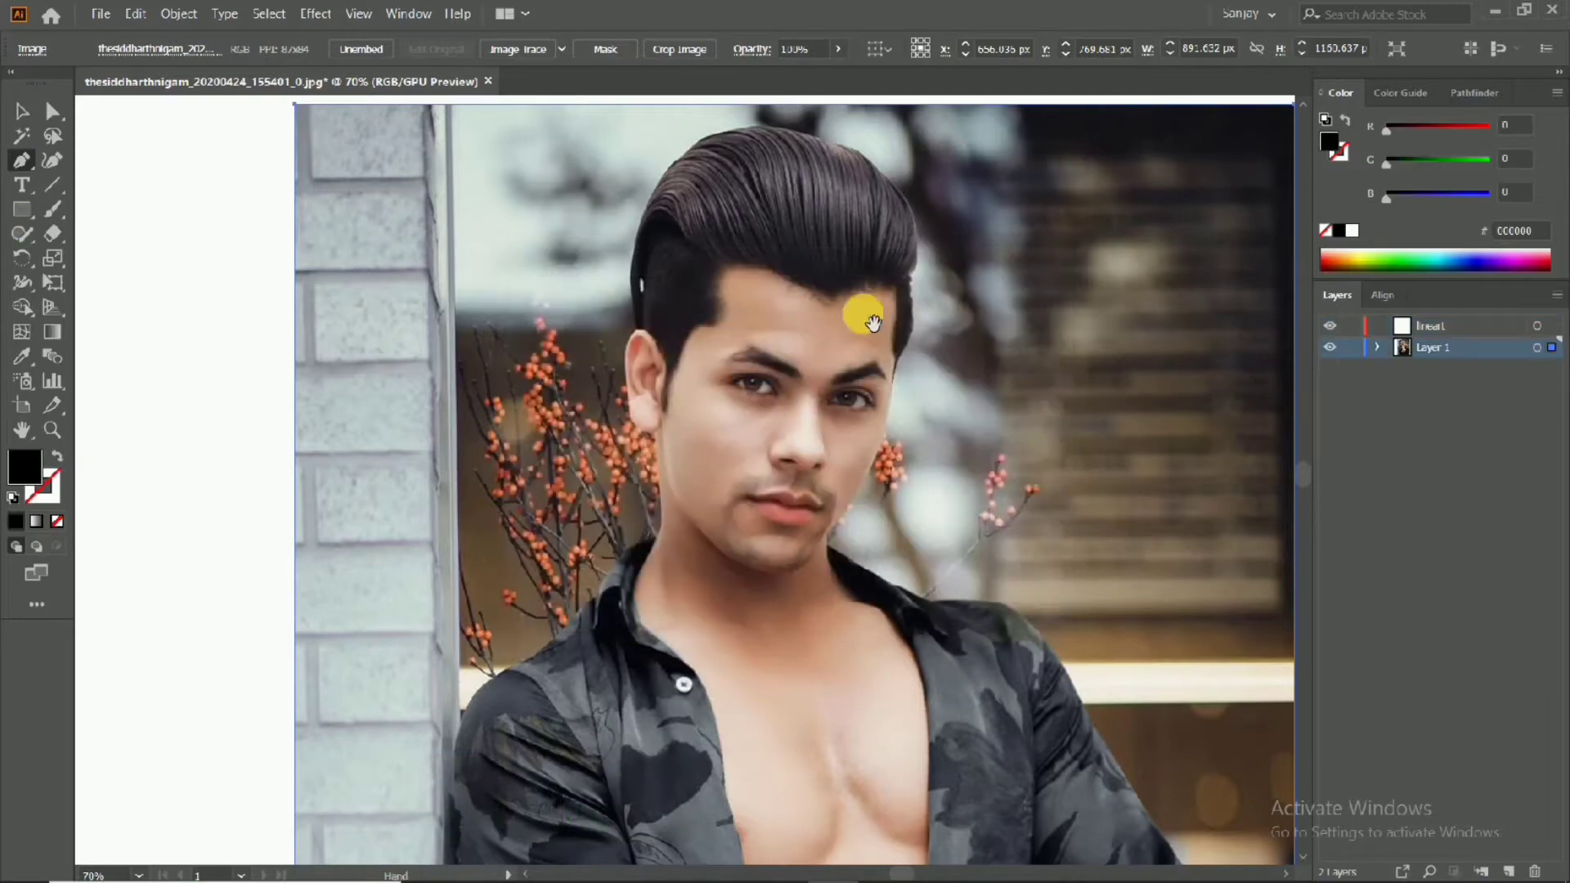
On the lineart layer, start an unfilled, black-stroked Pen path tracing the hair edge from the temple down to the sideburn tip
scroll(826, 296, "up", 4)
left_click(1431, 326)
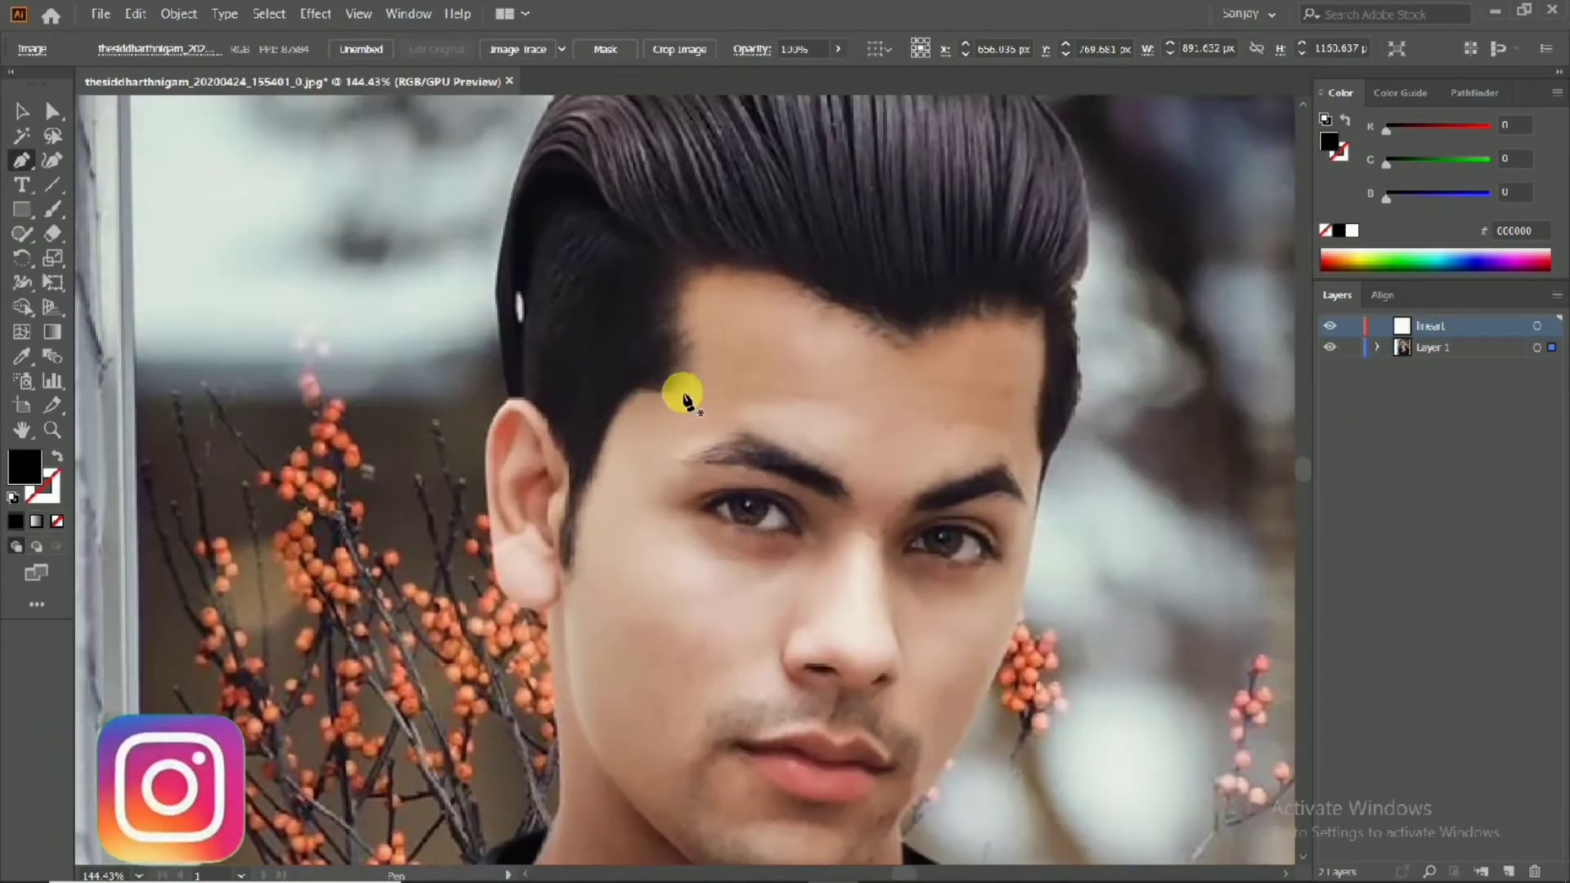
left_click(700, 382)
left_click(602, 389)
left_click_drag(576, 566, 531, 601)
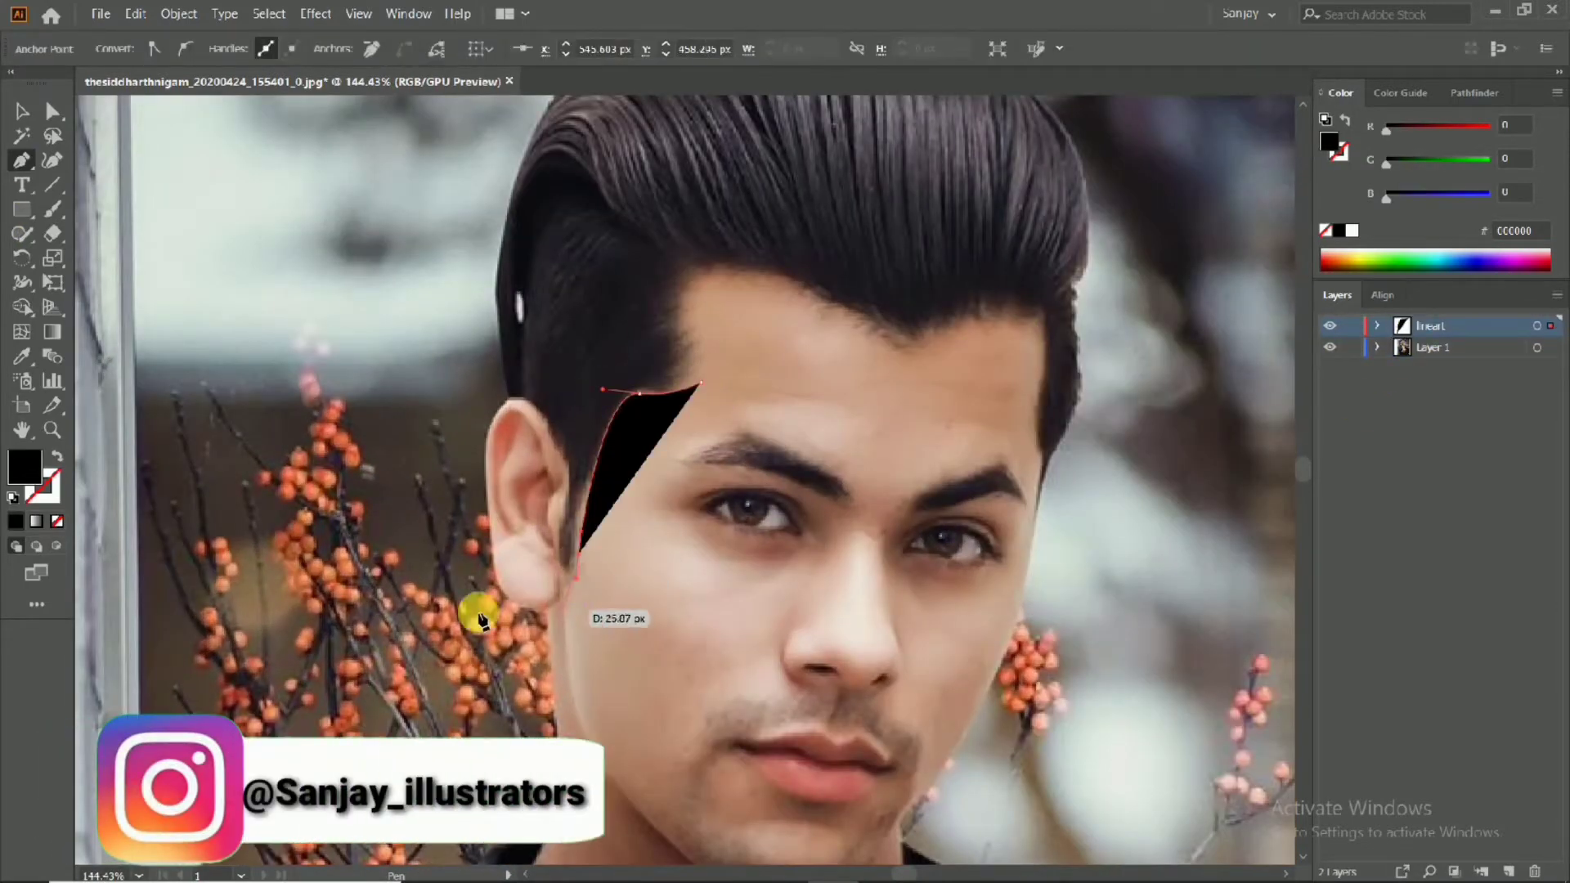
key("shift+x")
scroll(621, 586, "up", 3)
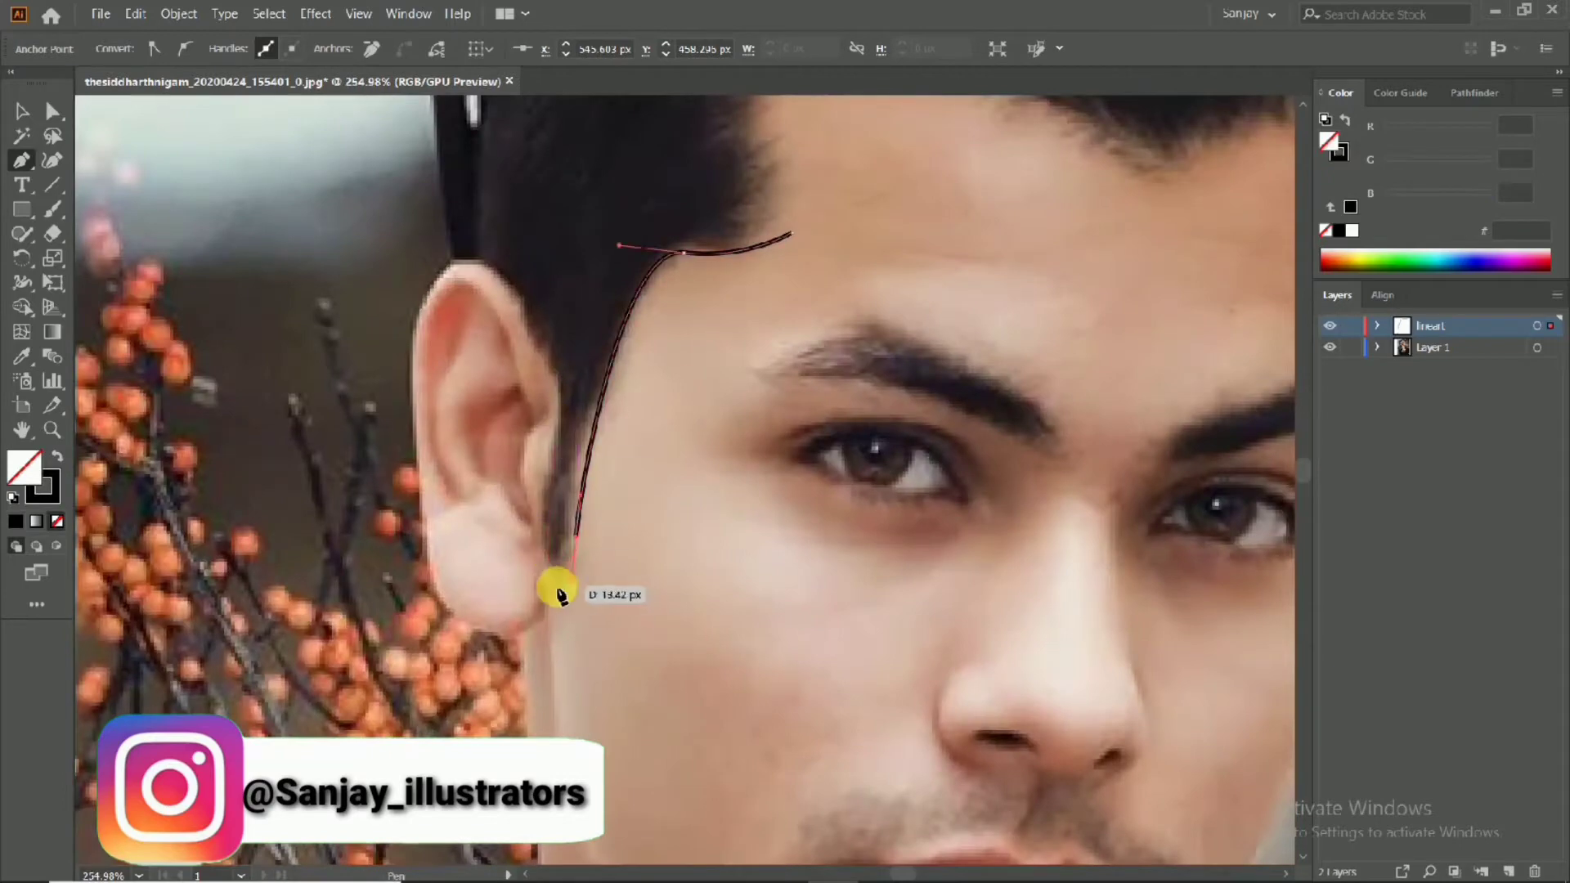
left_click(570, 577)
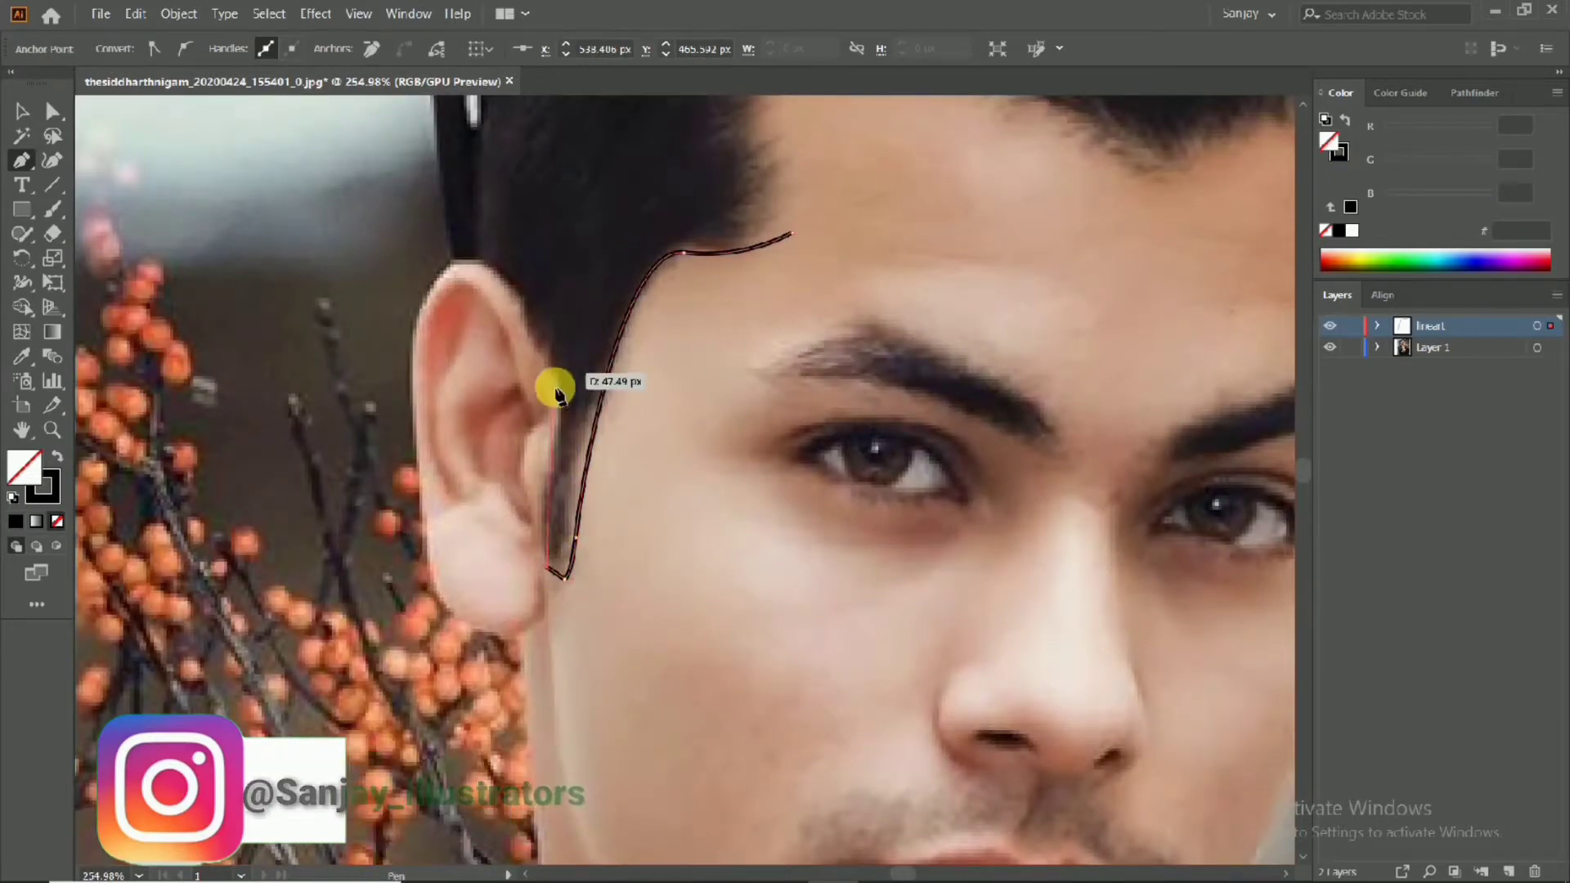
Redraw the sideburn's lower corner and continue the hair path up along the front of the ear
left_click_drag(561, 437, 519, 245)
key("ctrl+z")
key("ctrl+z")
left_click(543, 575)
scroll(518, 245, "down", 1)
scroll(519, 245, "up", 5)
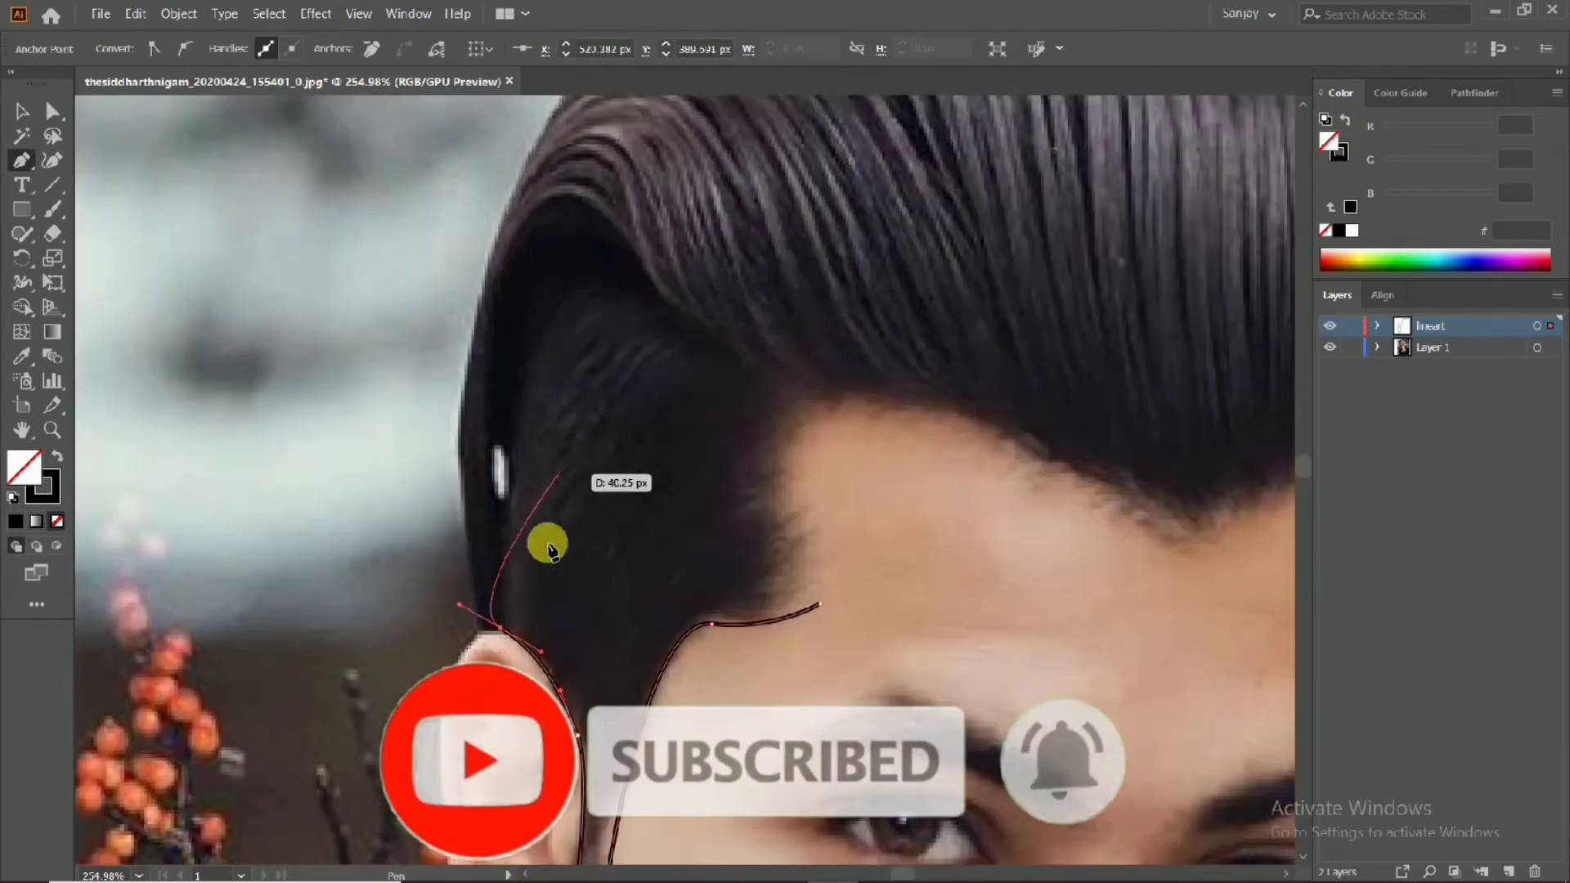
Continue the hair path from above the ear up the side of the hair to the start of the crown
left_click_drag(513, 613, 575, 305)
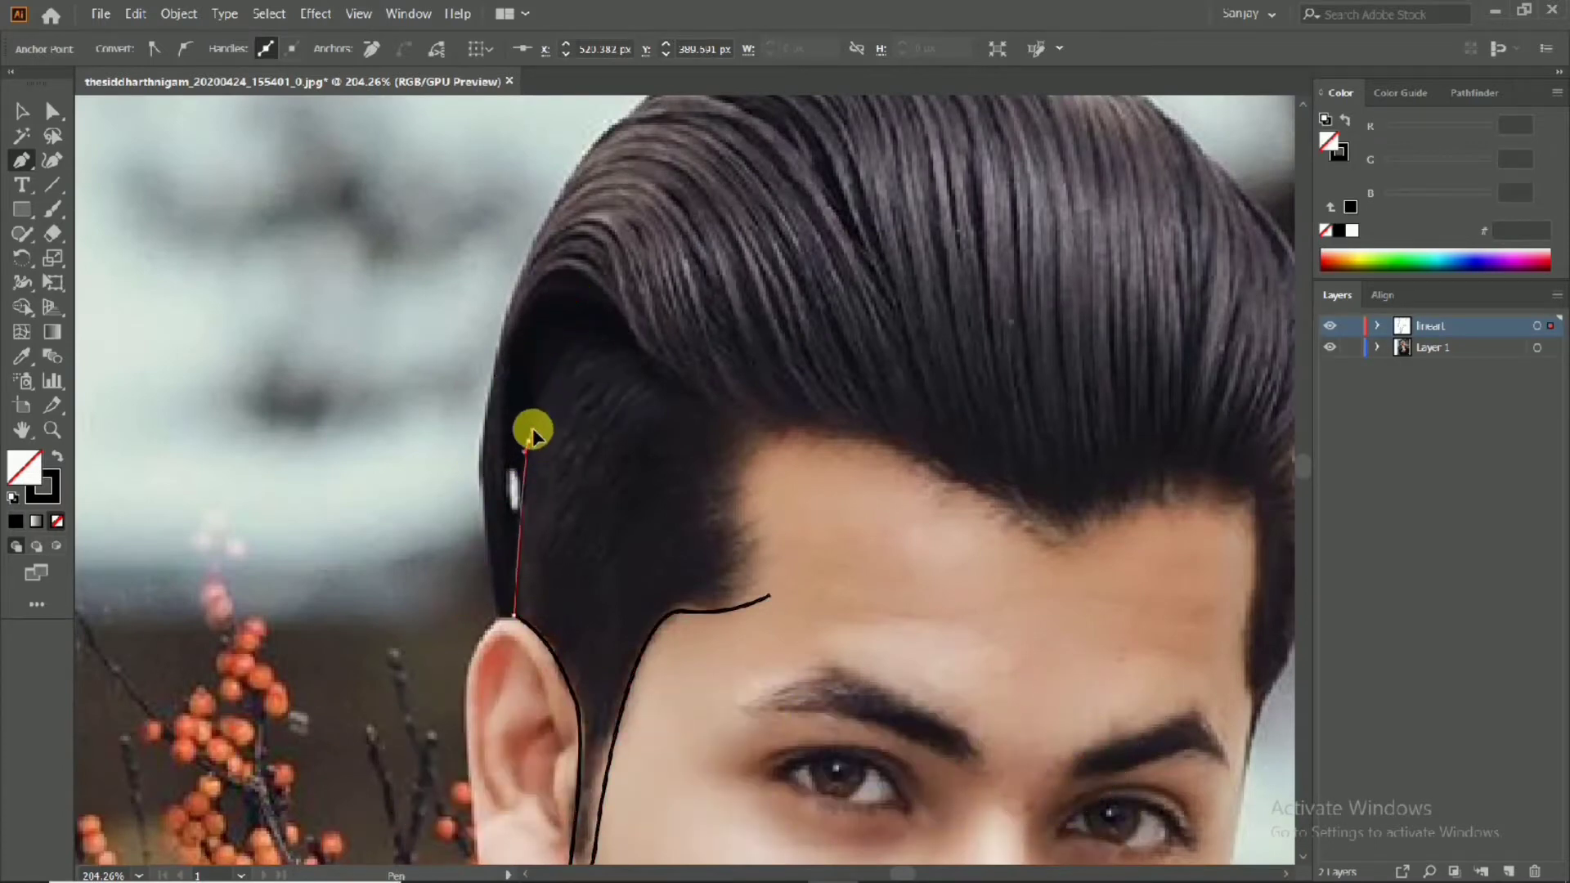
key("ctrl+z")
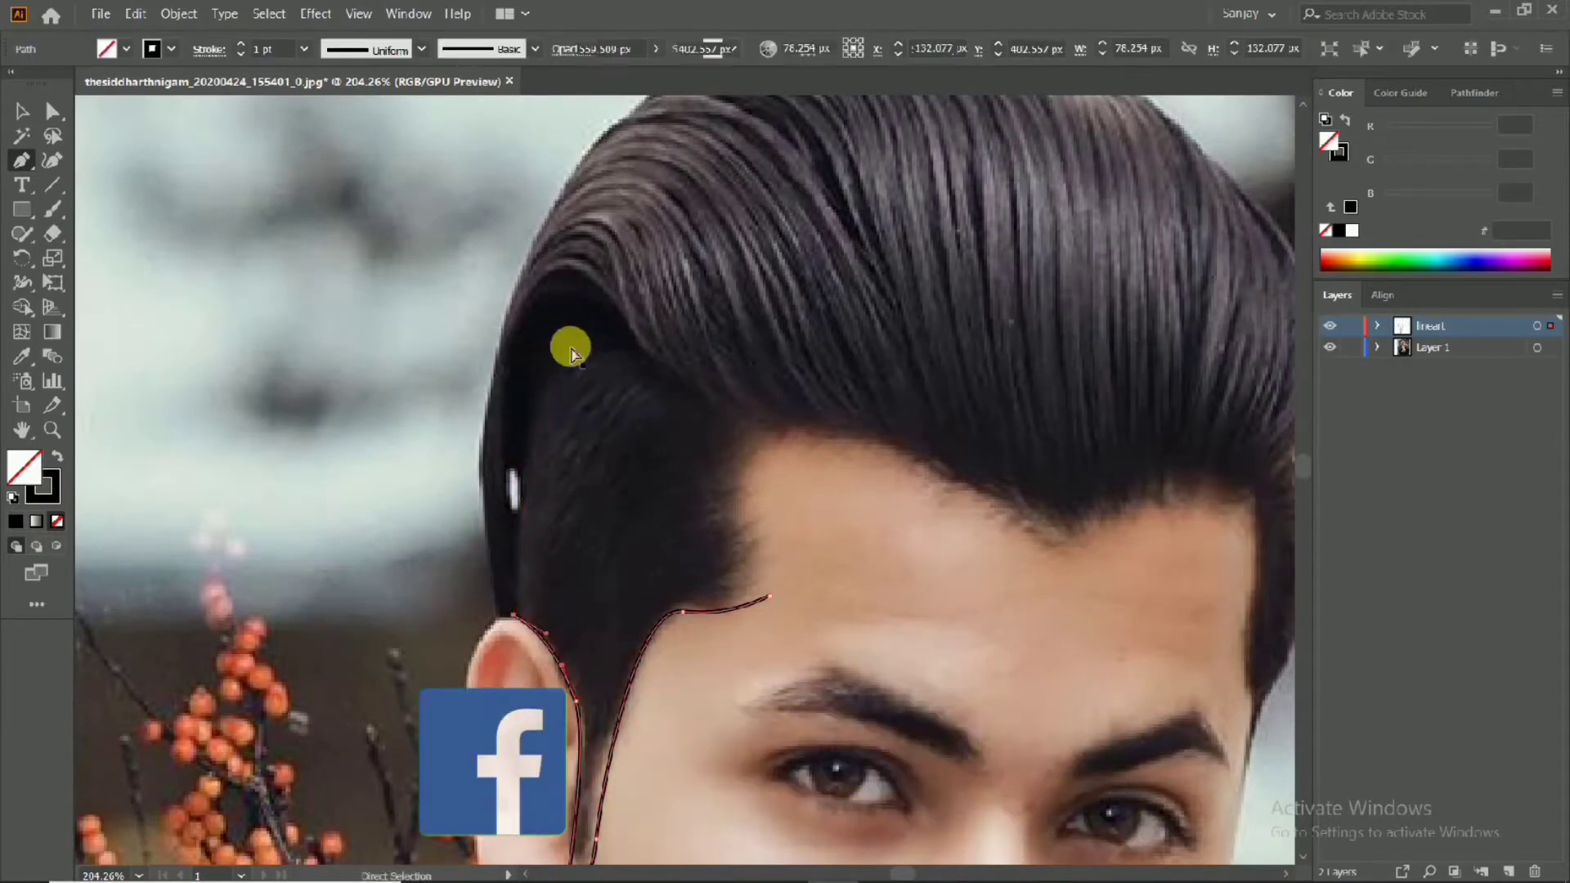
left_click_drag(565, 307, 659, 361)
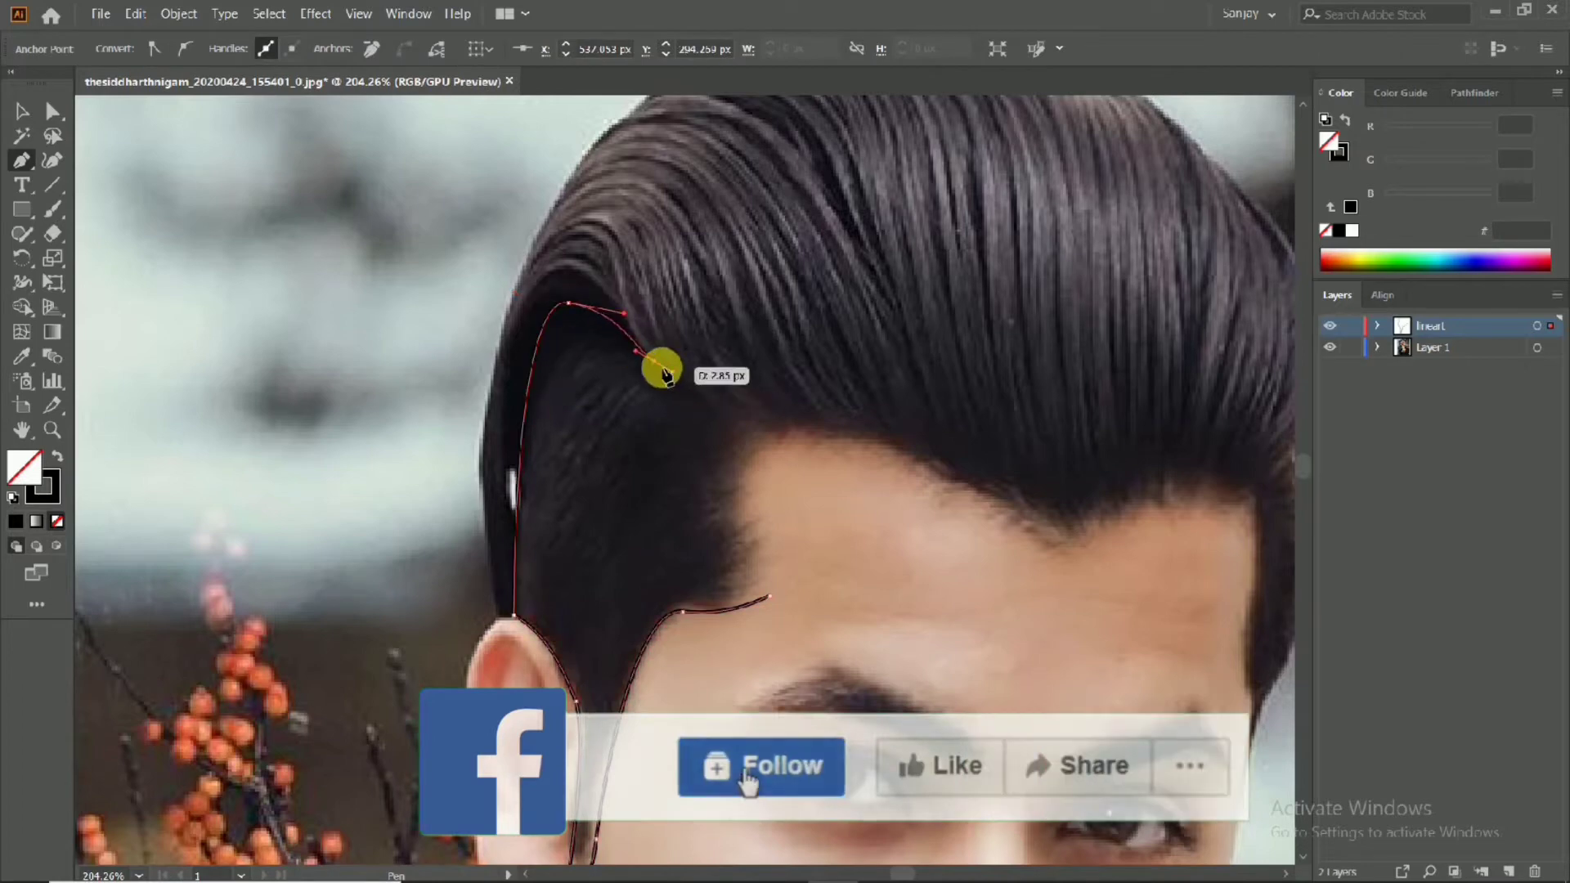
mouse_move(533, 286)
left_mouse_down()
mouse_move(467, 480)
mouse_move(546, 648)
mouse_move(515, 561)
mouse_move(515, 351)
mouse_move(532, 449)
mouse_move(503, 623)
mouse_move(501, 343)
mouse_move(537, 218)
mouse_move(553, 386)
mouse_move(577, 409)
mouse_move(510, 528)
mouse_move(641, 483)
left_mouse_up()
scroll(536, 217, "up", 3)
left_click_drag(646, 484, 466, 484)
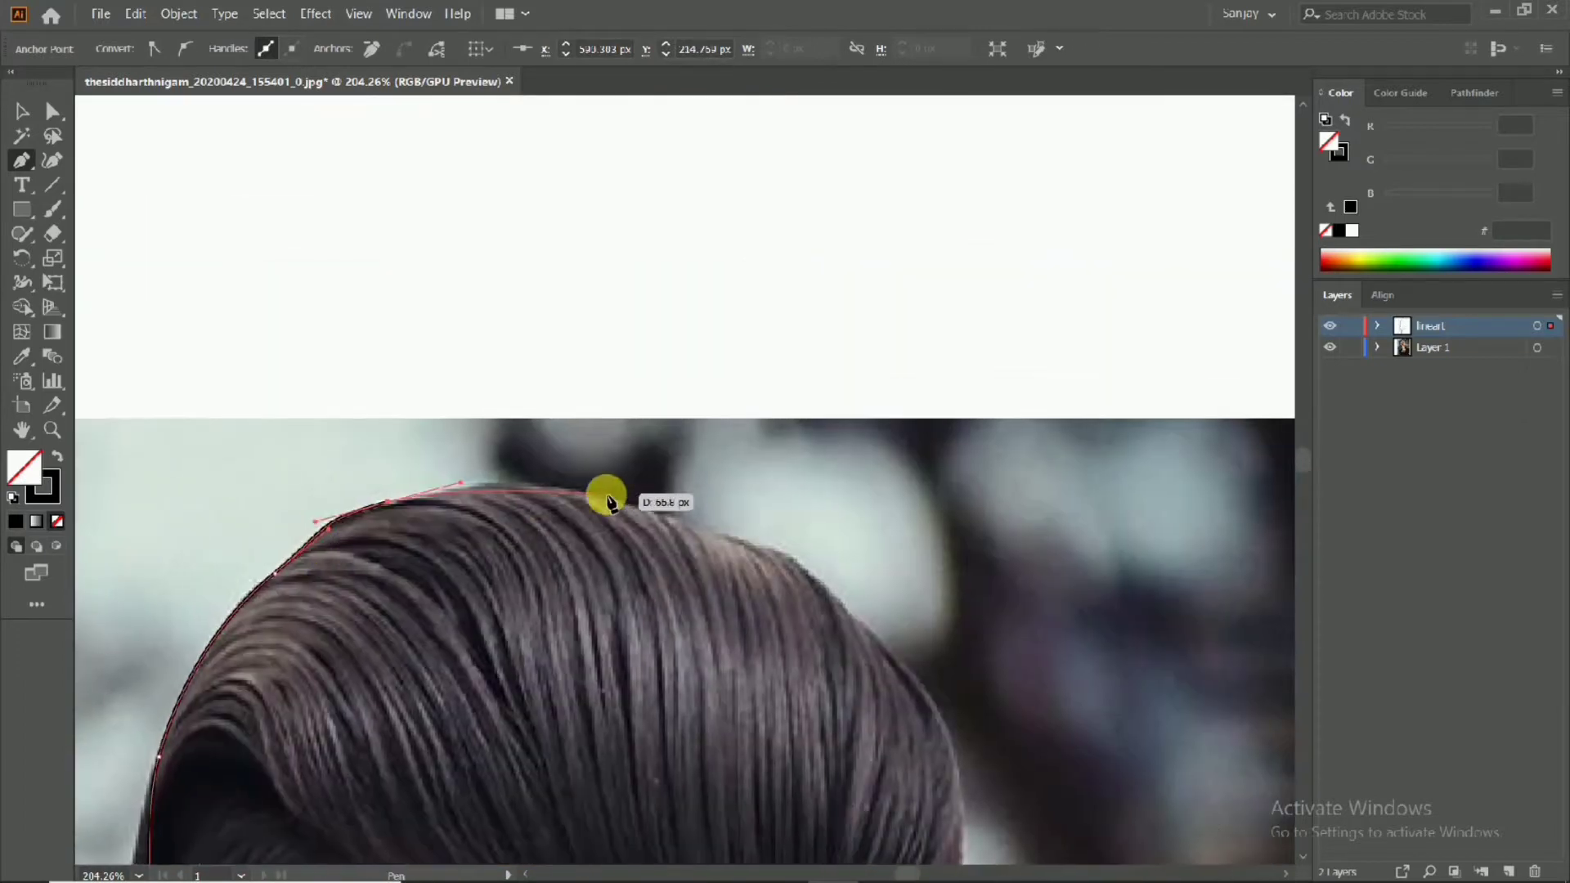
Trace the hair outline across the crown and down the curved far side of the head
left_click_drag(715, 525, 477, 369)
left_click_drag(477, 370, 532, 398)
left_click_drag(599, 438, 610, 446)
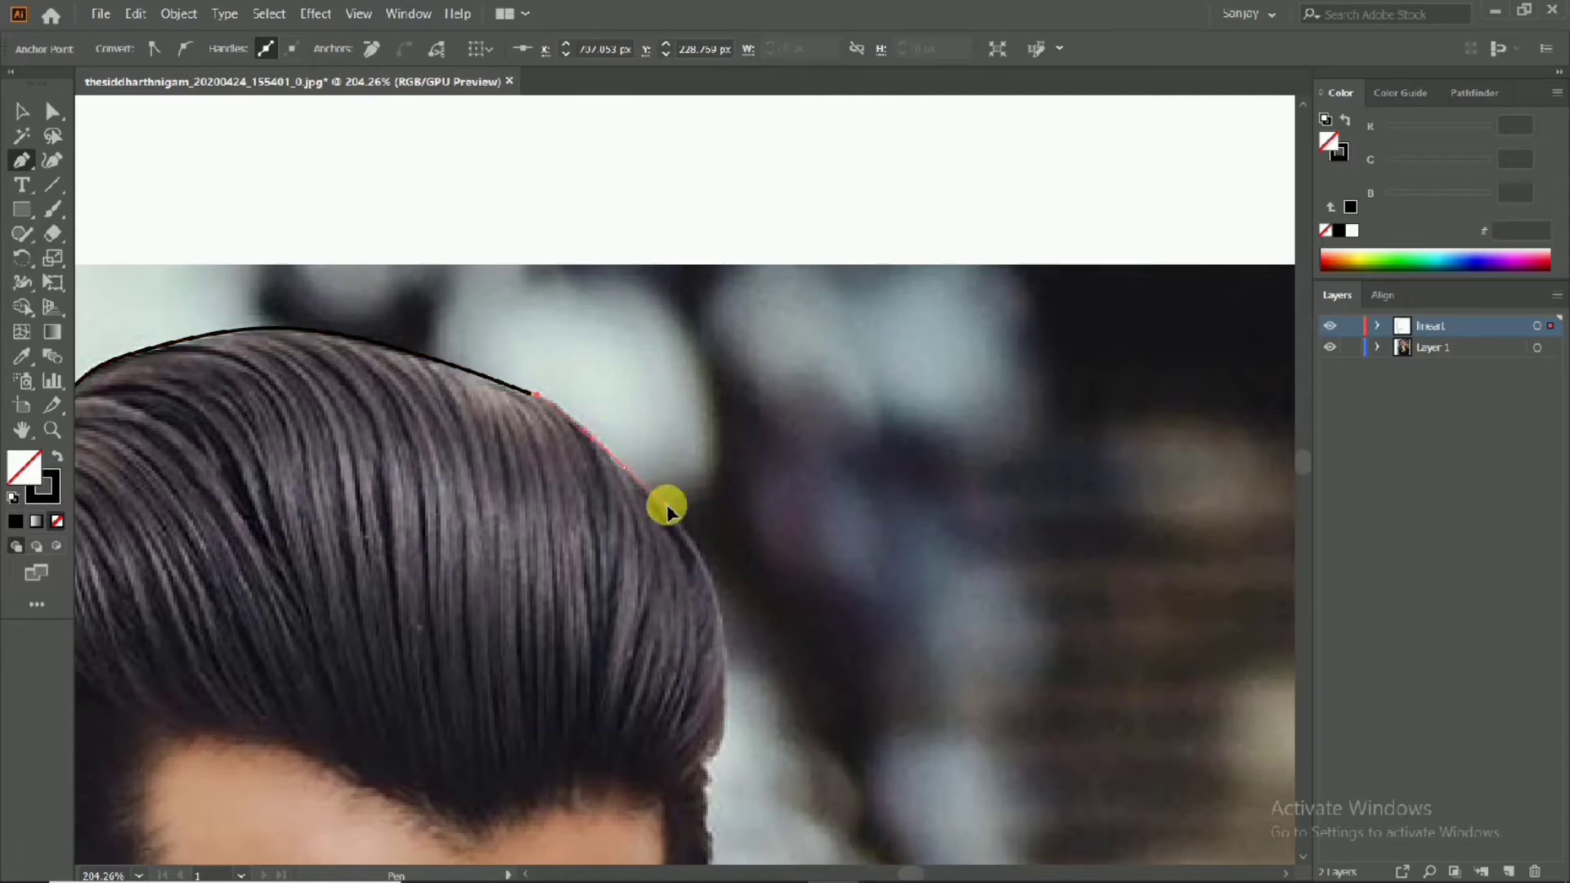
left_click_drag(666, 508, 548, 362)
left_click_drag(564, 382, 593, 400)
left_click_drag(610, 481, 565, 294)
left_click_drag(570, 336, 525, 289)
Add jagged strand points on the far side of the hair and trace the sideburn's outer edge toward the eye
left_click_drag(555, 268, 587, 282)
scroll(557, 288, "up", 4)
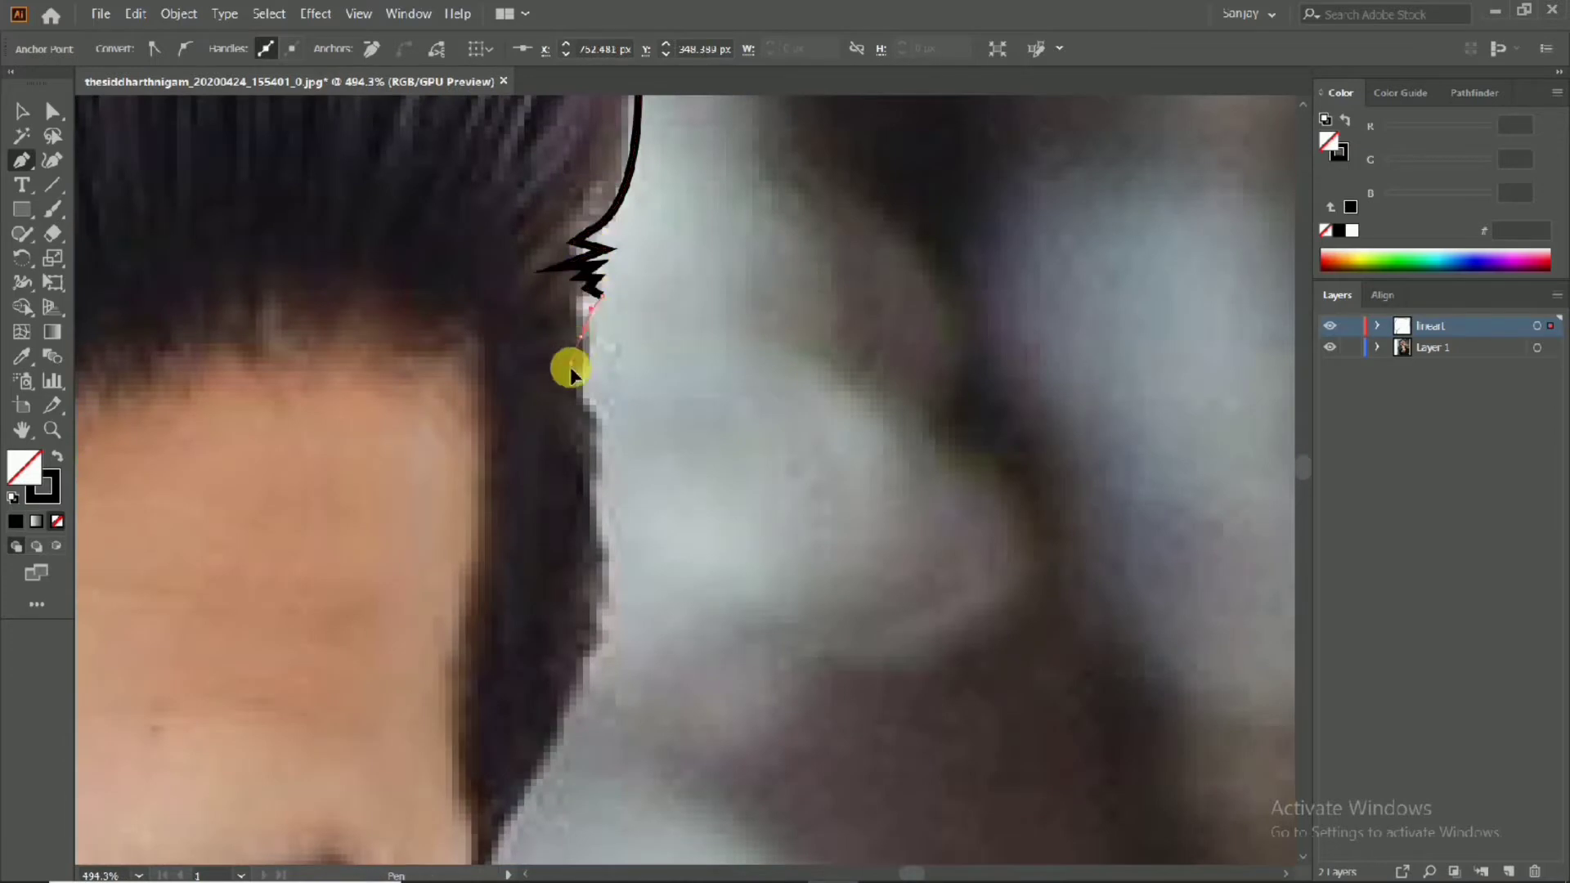
left_click_drag(570, 372, 582, 233)
left_click_drag(595, 236, 606, 246)
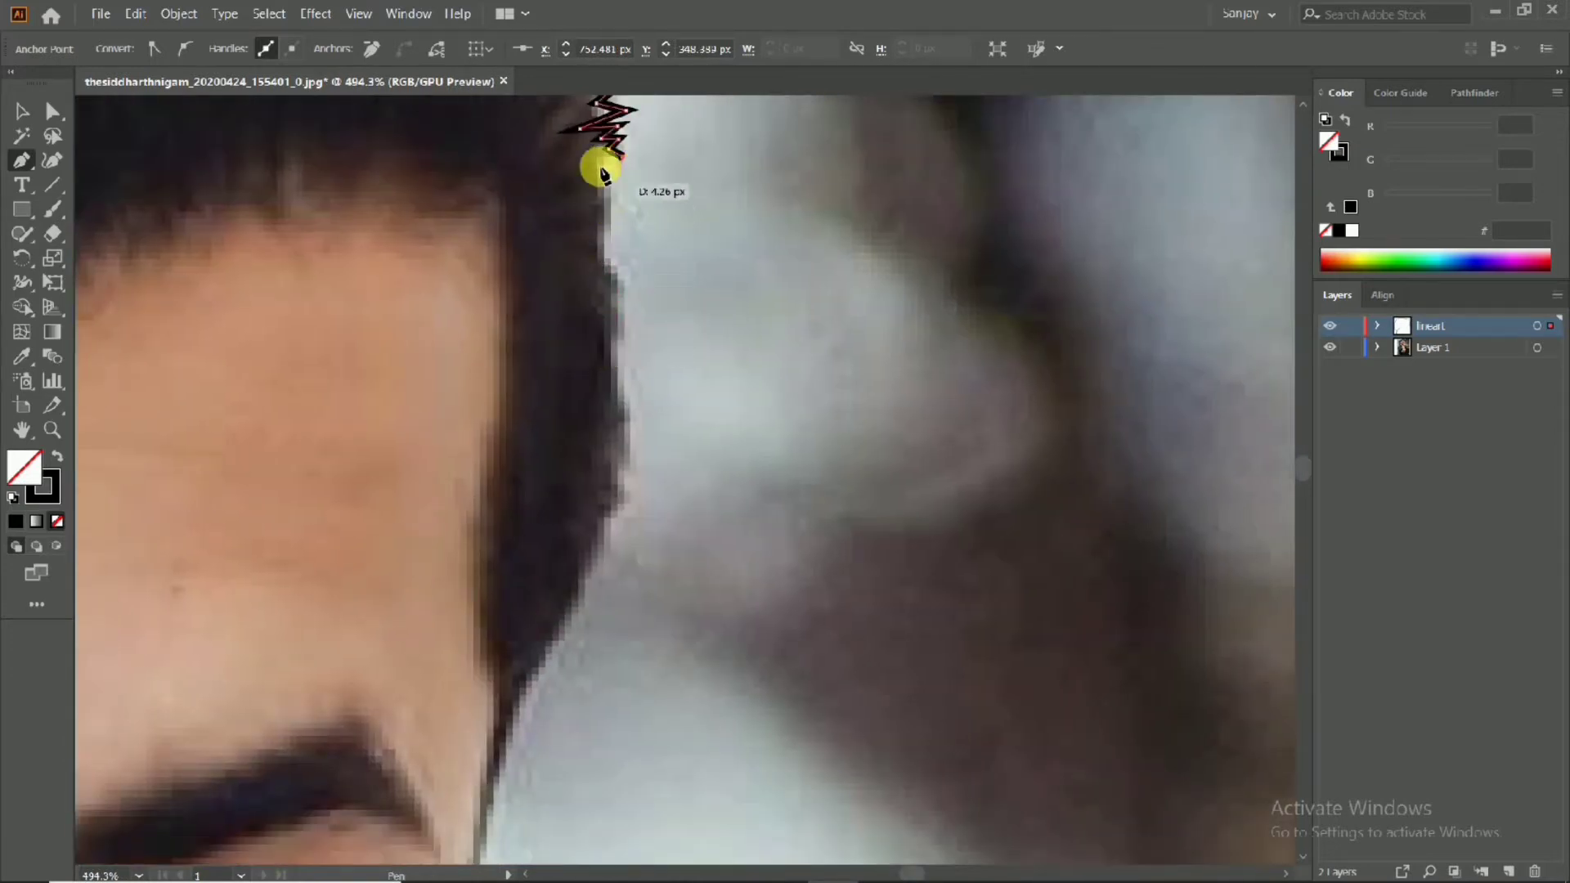
left_click(614, 305)
left_click_drag(613, 305, 622, 194)
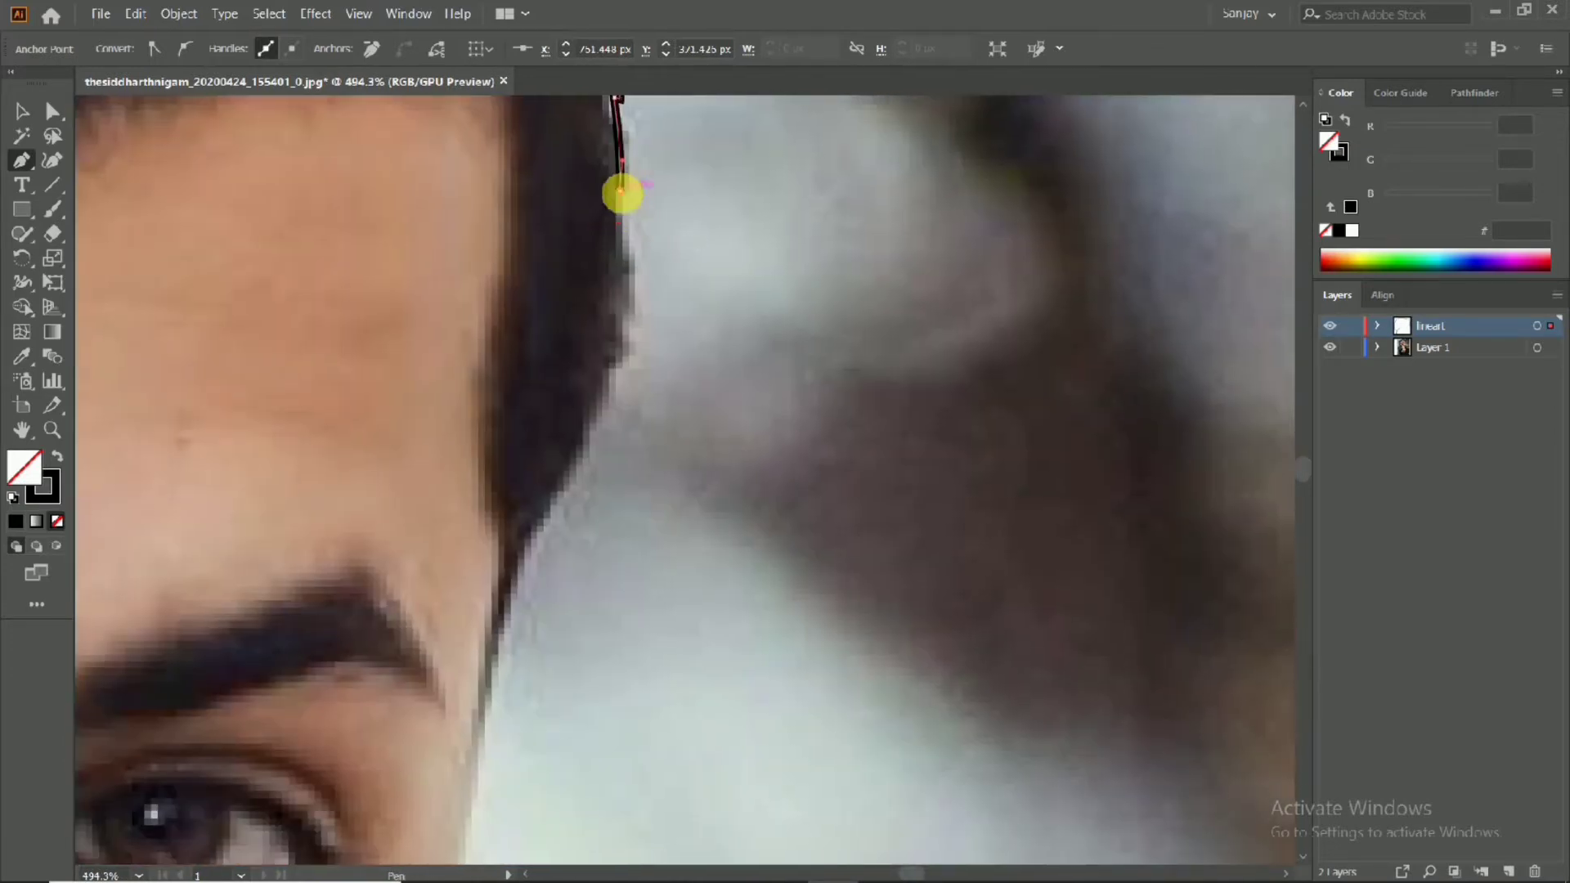
left_click_drag(627, 339, 572, 468)
left_click_drag(481, 615, 488, 342)
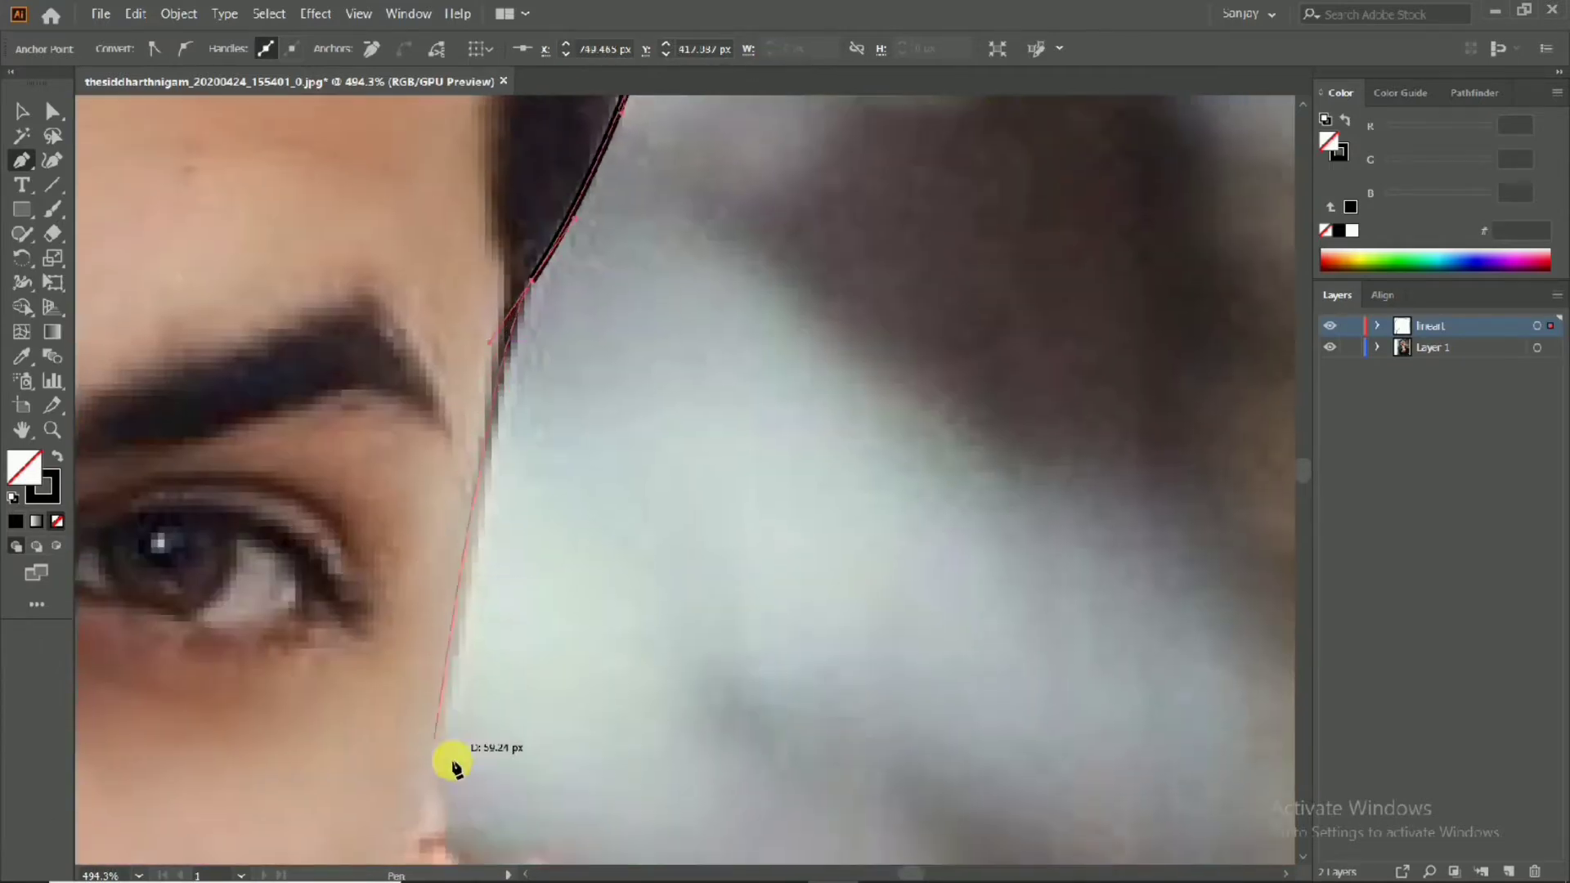
Turn the hair path at the far sideburn's tip and trace its inner edge back up to the forehead
left_click_drag(439, 654, 359, 638)
left_click_drag(430, 601, 680, 628)
scroll(747, 481, "down", 3)
left_click_drag(720, 368, 785, 298)
scroll(620, 526, "up", 2)
key("ctrl+z")
left_click_drag(725, 445, 736, 403)
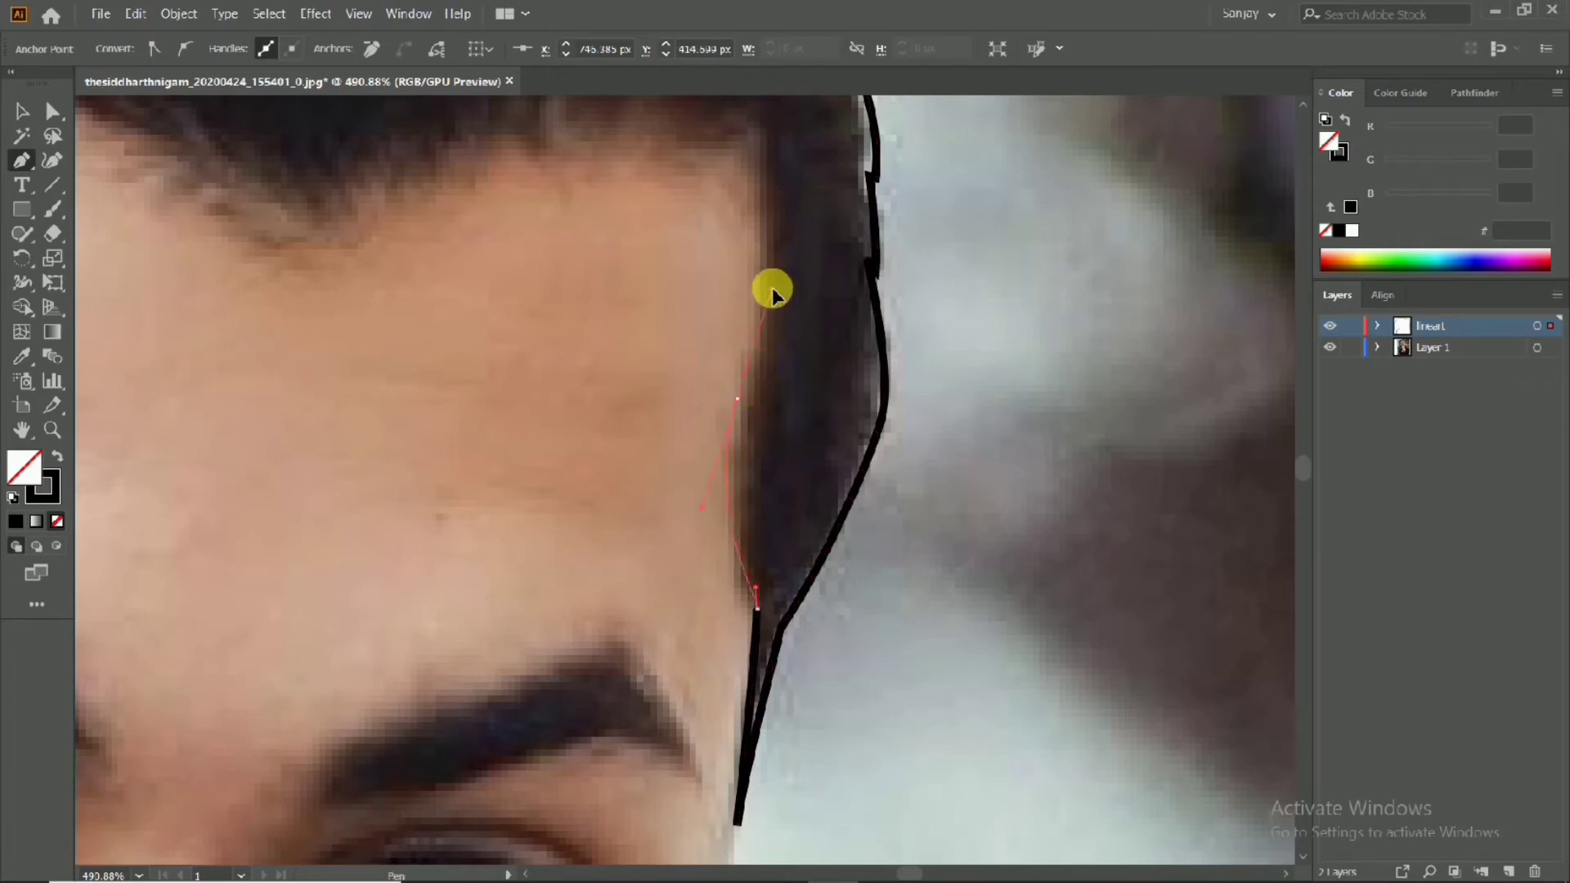
mouse_move(754, 169)
left_mouse_down()
mouse_move(779, 301)
mouse_move(841, 291)
mouse_move(760, 304)
mouse_move(729, 281)
mouse_move(631, 287)
mouse_move(950, 414)
mouse_move(938, 403)
left_mouse_up()
Trace the far part of the forehead hairline, with jagged strands at the central hair point
left_click_drag(792, 444, 787, 441)
left_click_drag(787, 442, 908, 393)
left_click_drag(904, 381, 578, 262)
scroll(800, 522, "down", 2)
scroll(800, 522, "up", 3)
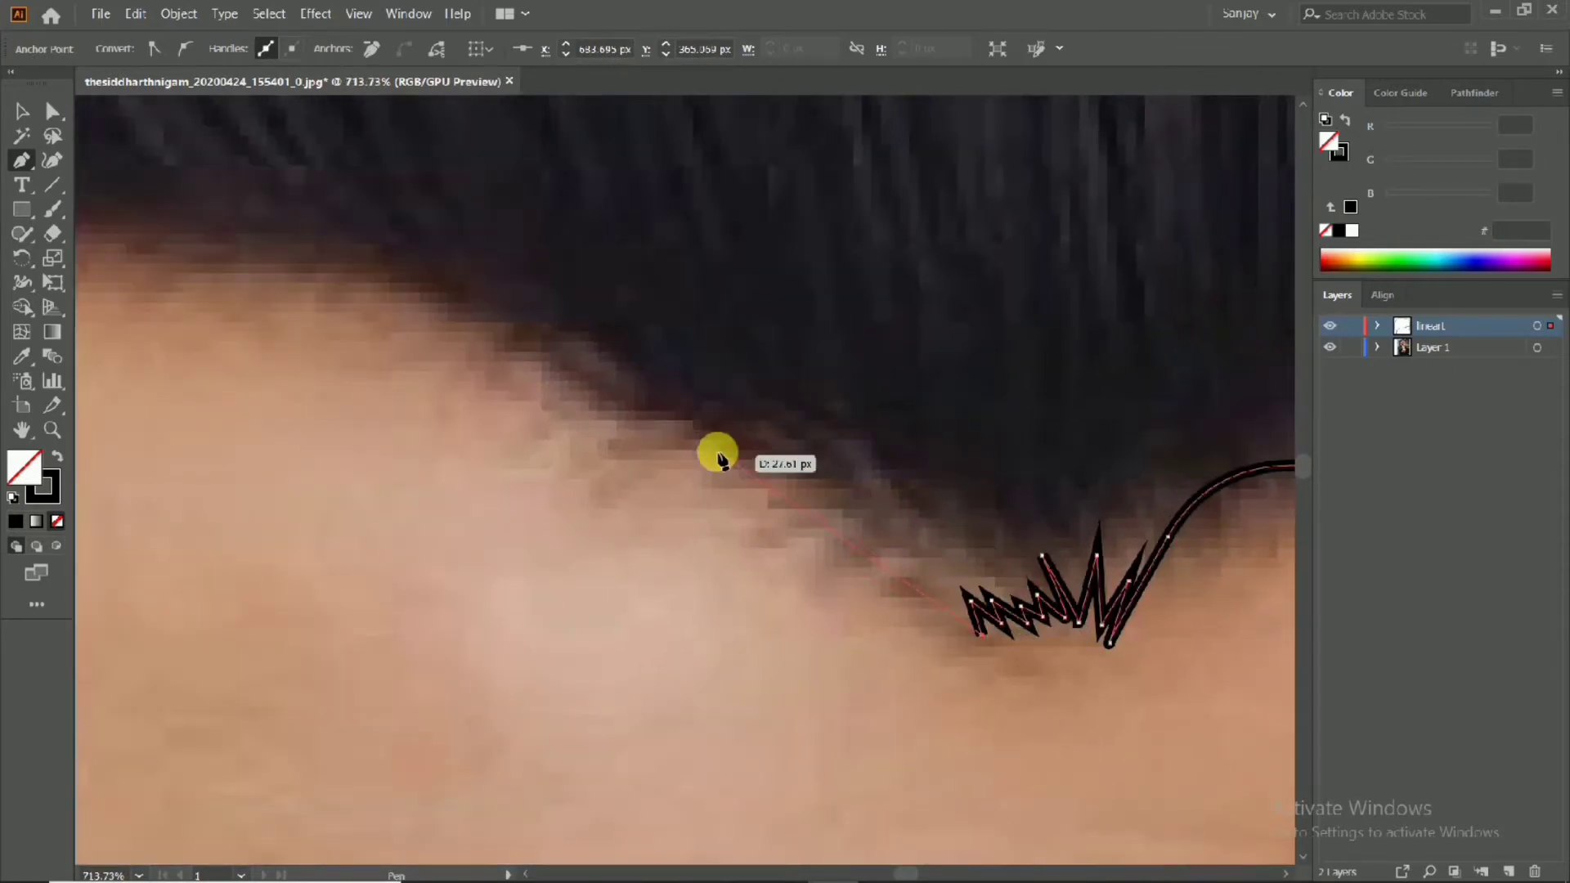
left_click_drag(718, 454, 644, 352)
Continue the curved hairline across the forehead to the near temple and begin its jagged strands
left_click_drag(642, 353, 989, 545)
left_click_drag(572, 461, 463, 443)
left_click_drag(248, 589, 266, 786)
scroll(372, 652, "down", 2)
mouse_move(469, 380)
left_mouse_down()
mouse_move(480, 368)
mouse_move(484, 398)
left_mouse_up()
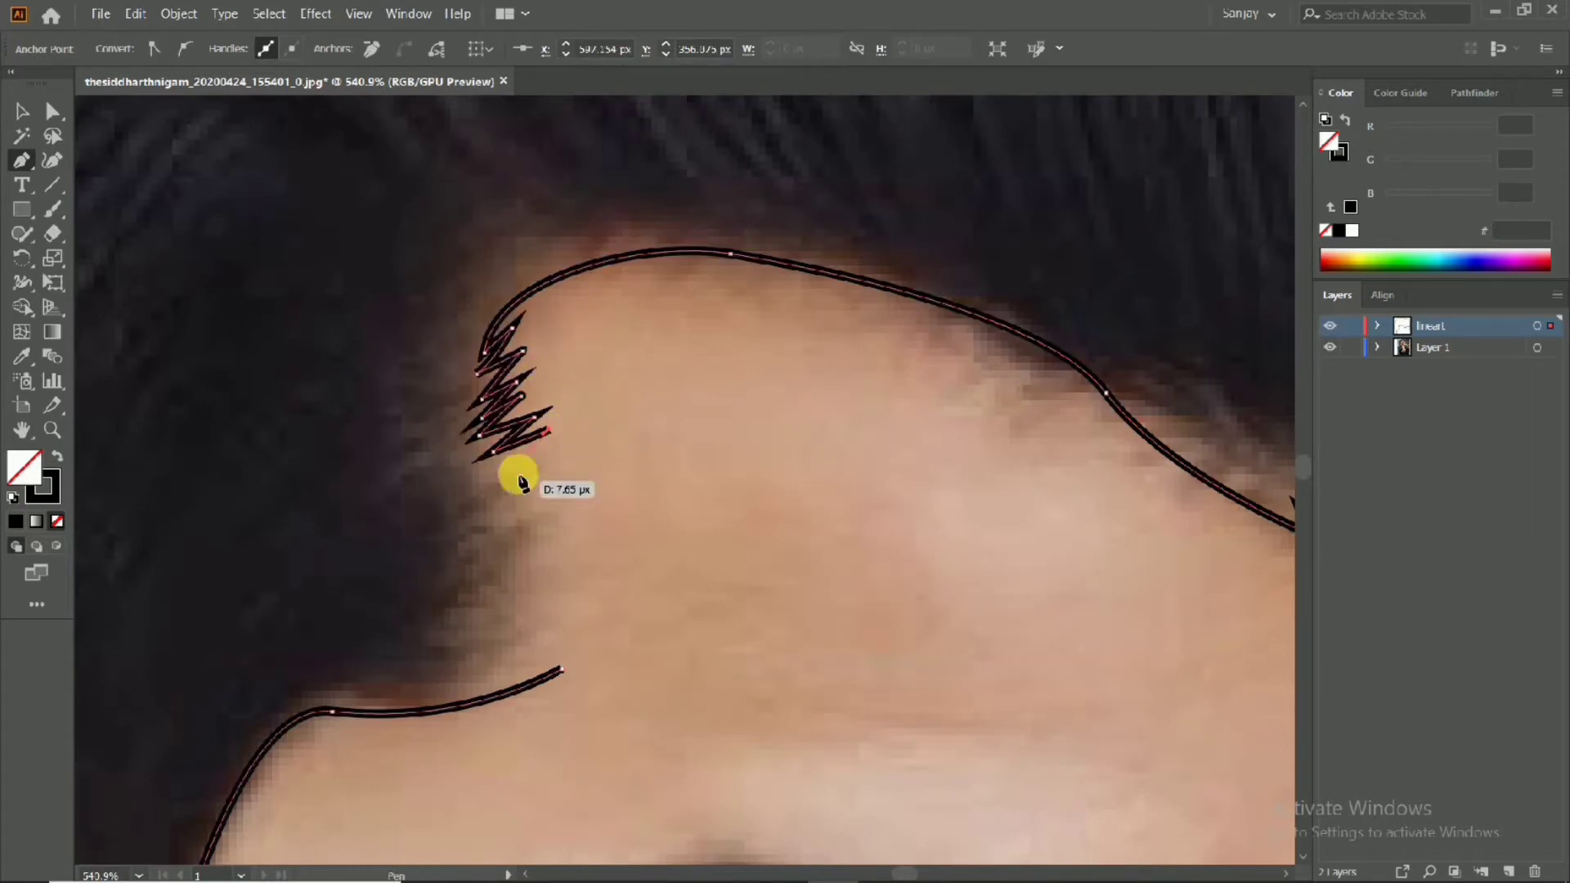
Add zigzag strand points down the near temple until they reach the start of the hair path
left_click(491, 523)
left_click(566, 503)
left_click(491, 572)
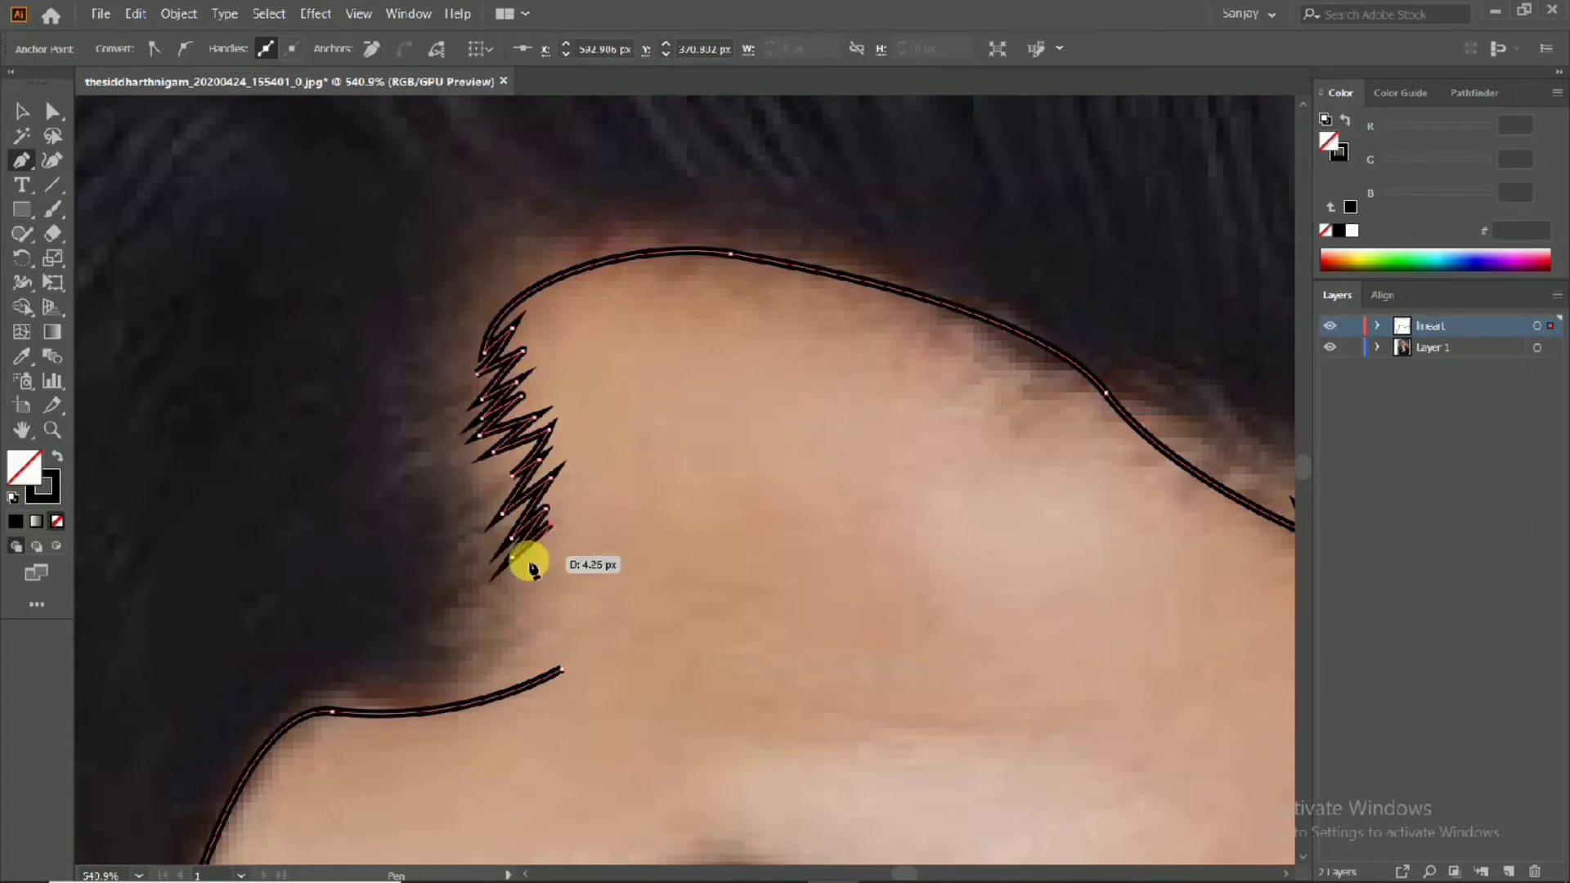
left_click(572, 552)
left_click(503, 610)
left_click(553, 602)
left_click(521, 621)
left_click(557, 629)
left_click(517, 669)
left_click(596, 624)
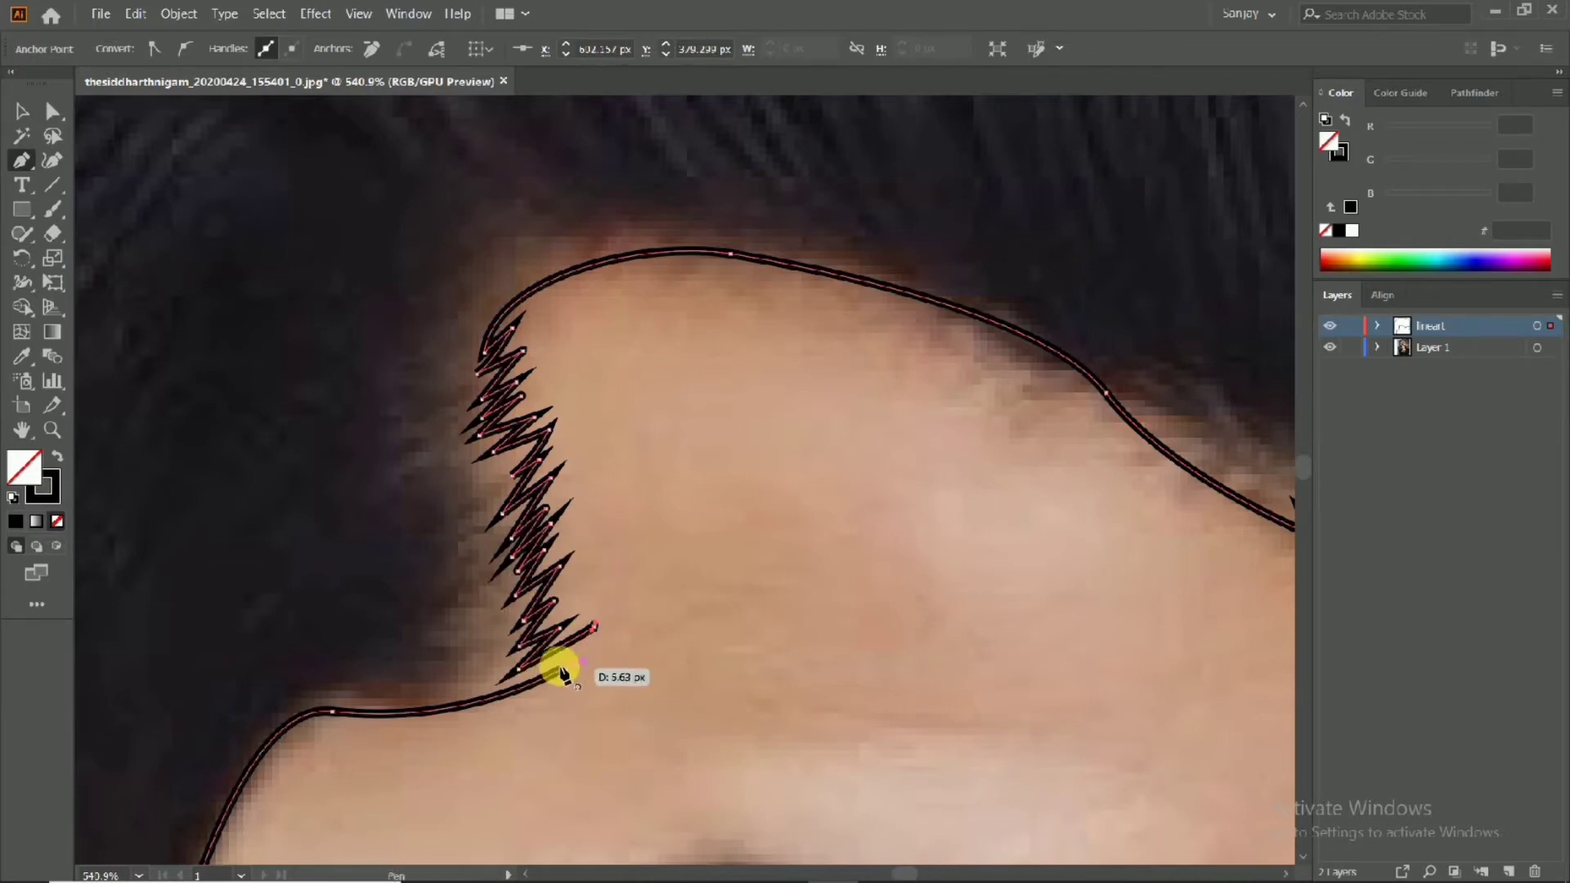
Close the hair path at its starting point and make it a solid black fill without stroke
scroll(589, 654, "up", 4)
left_click(540, 710)
scroll(523, 670, "down", 12)
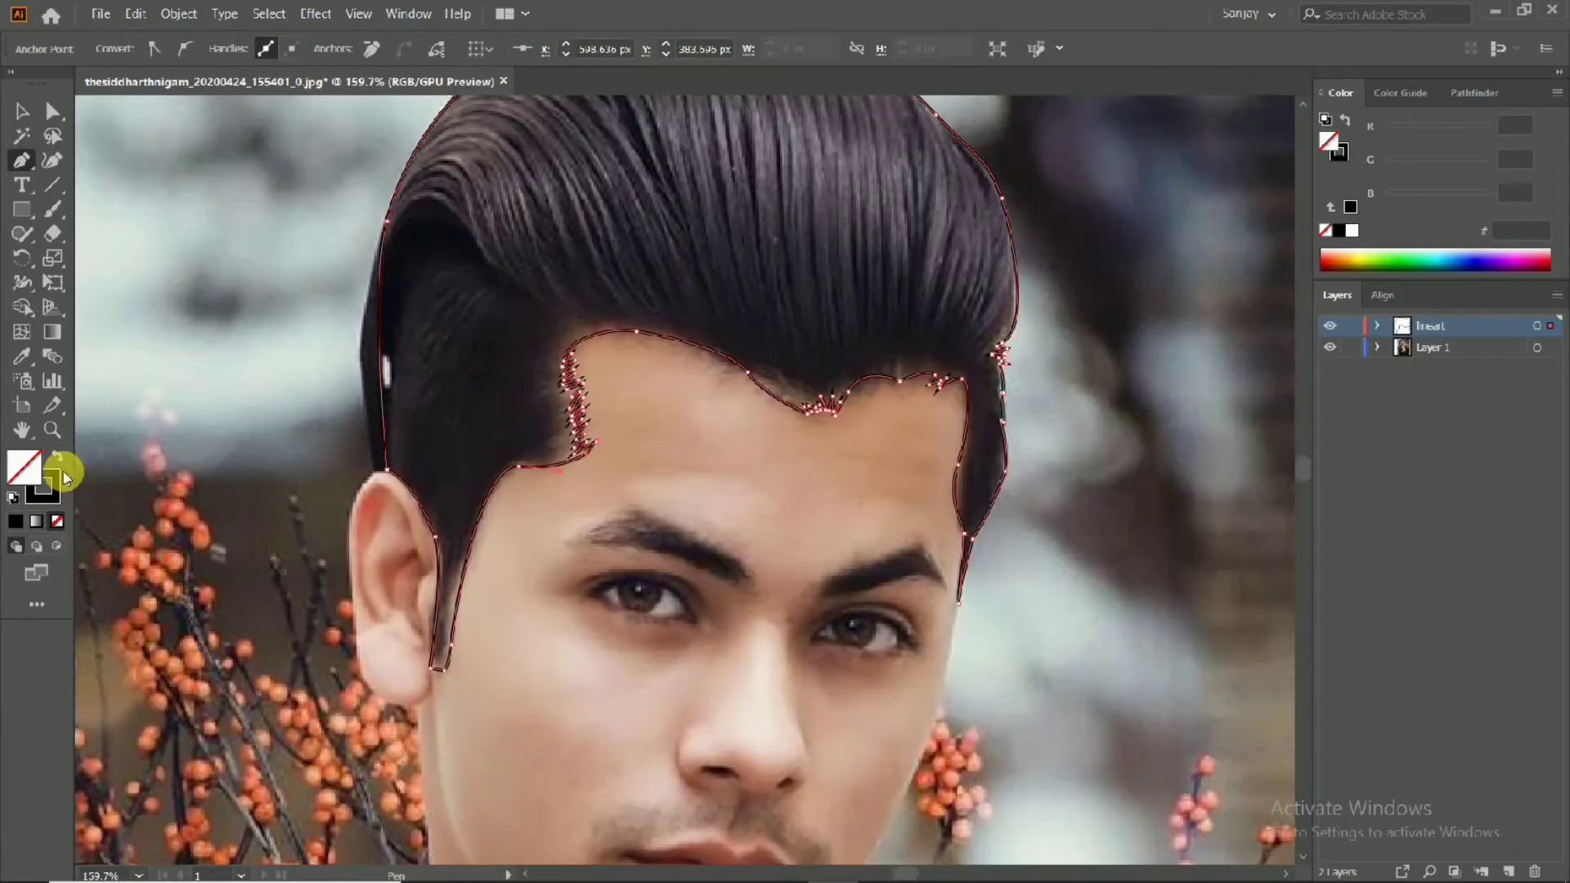
left_click(57, 458)
scroll(322, 501, "down", 2)
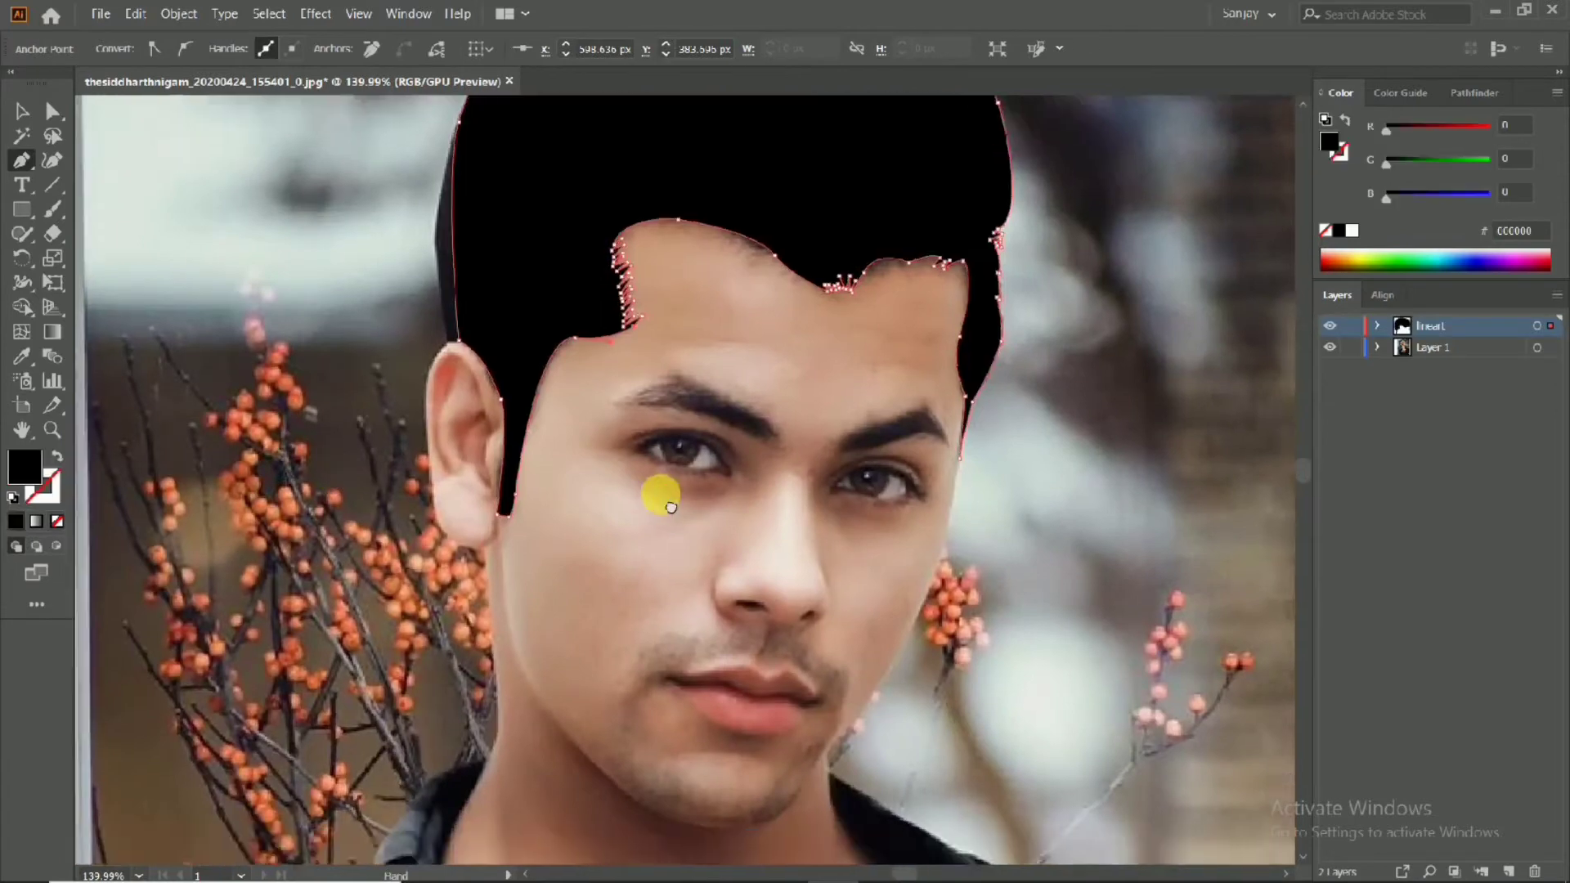
Trace the lower edge of the eyebrow on the ear side with an unfilled, black-stroked Pen path, around its outer tip
scroll(793, 410, "up", 5)
left_click_drag(823, 409, 724, 384)
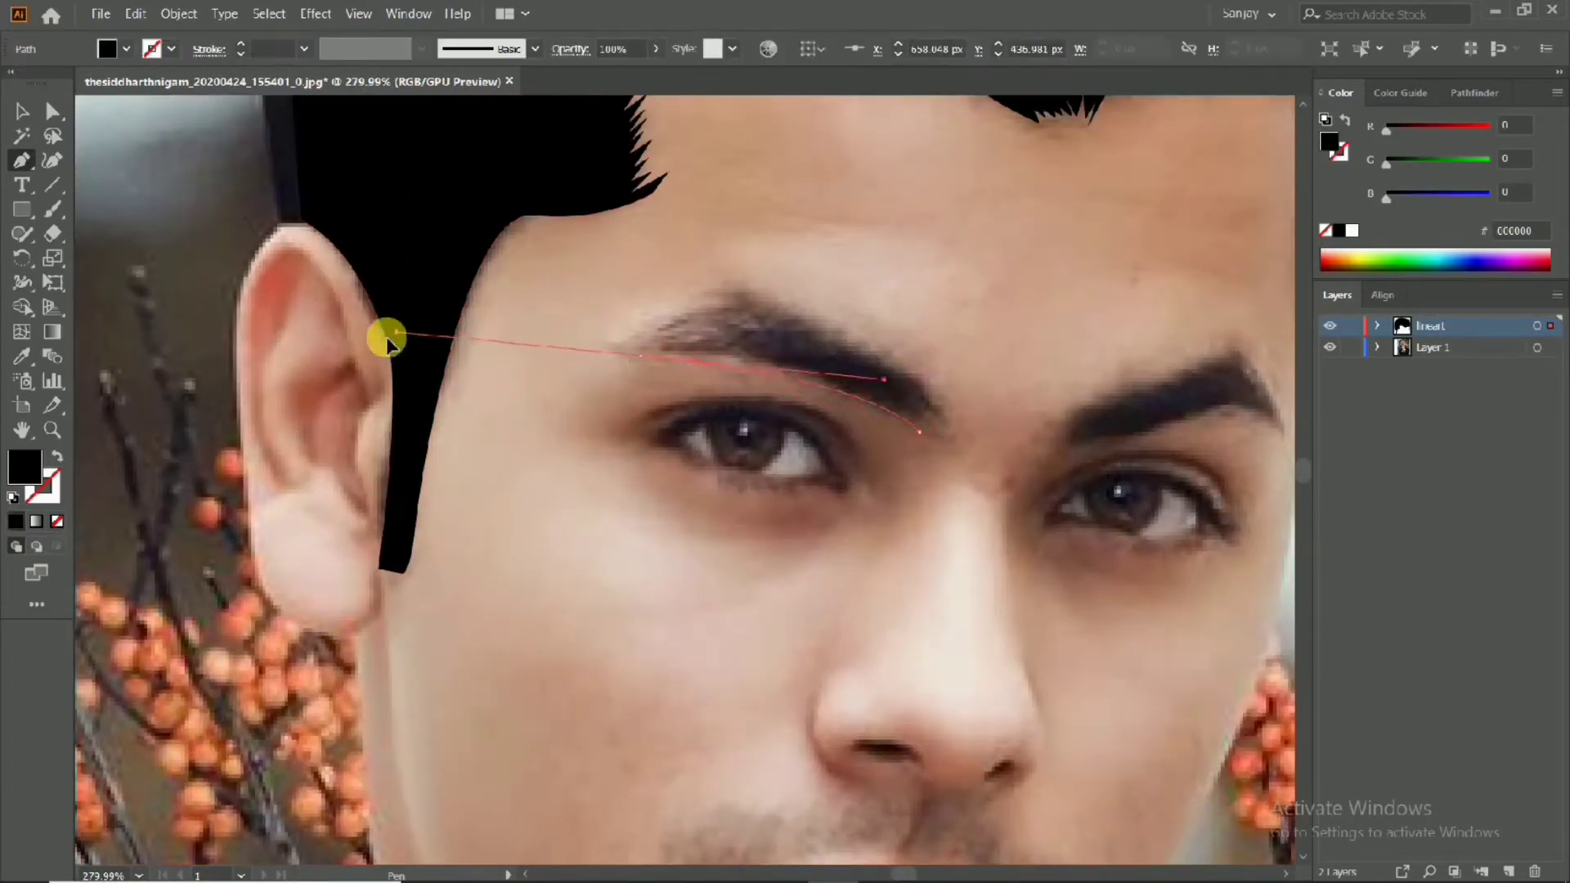
left_click_drag(389, 342, 406, 350)
key("shift+x")
mouse_move(646, 360)
left_mouse_down()
mouse_move(754, 262)
mouse_move(842, 266)
left_mouse_up()
scroll(654, 352, "up", 4)
Trace the same eyebrow's upper edge and curve the path around its inner end near the nose bridge
left_click_drag(1159, 375, 1208, 432)
left_click_drag(1234, 414, 1037, 380)
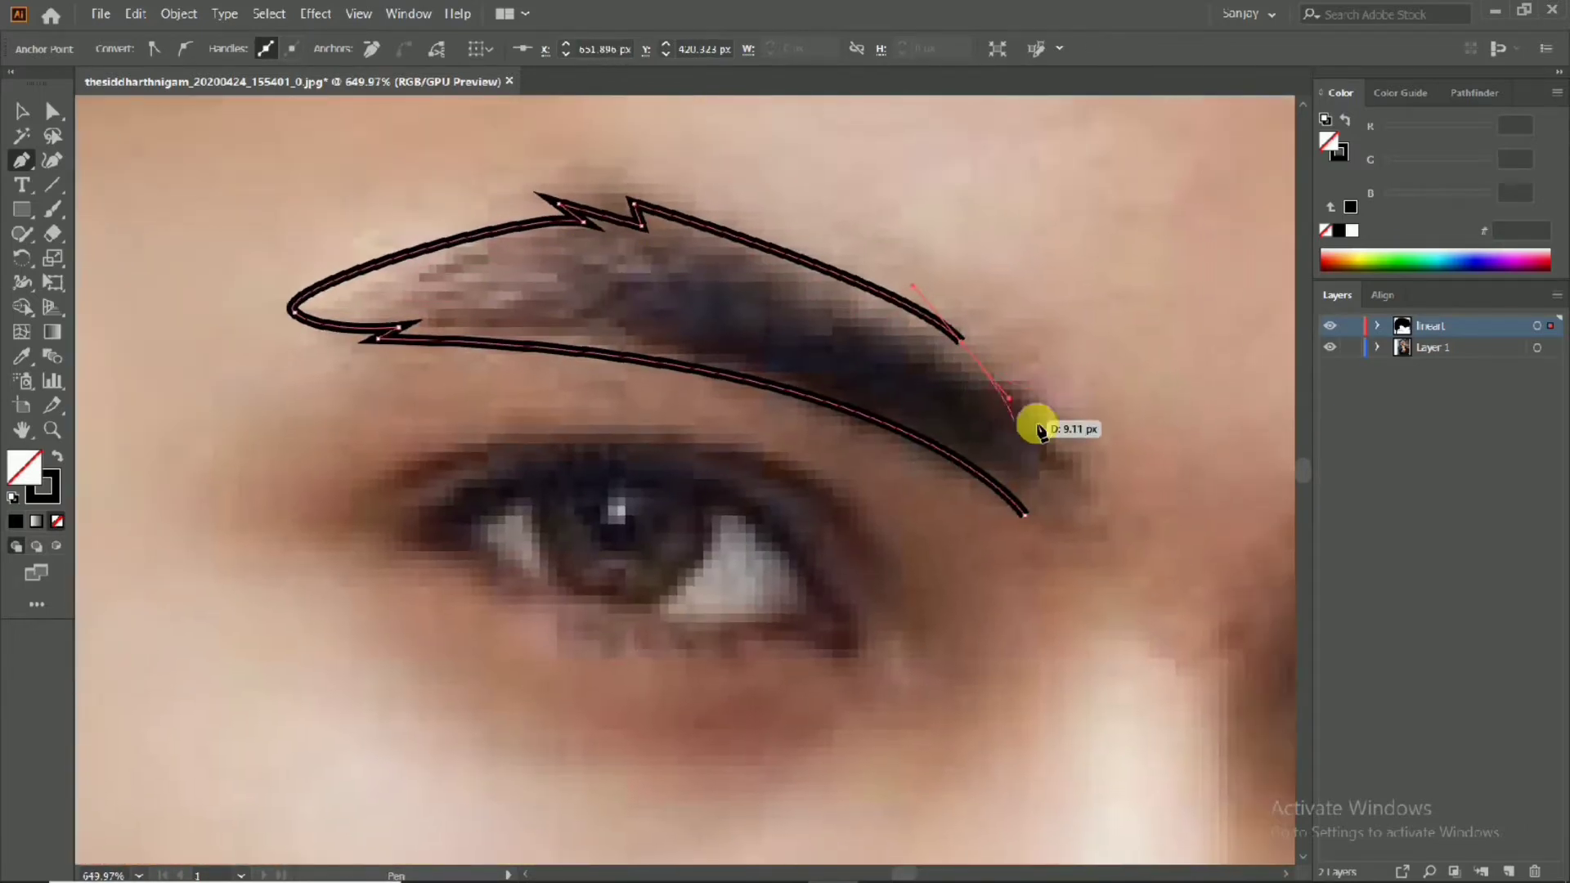
left_click_drag(1077, 458, 1073, 447)
left_click_drag(1073, 446, 1094, 489)
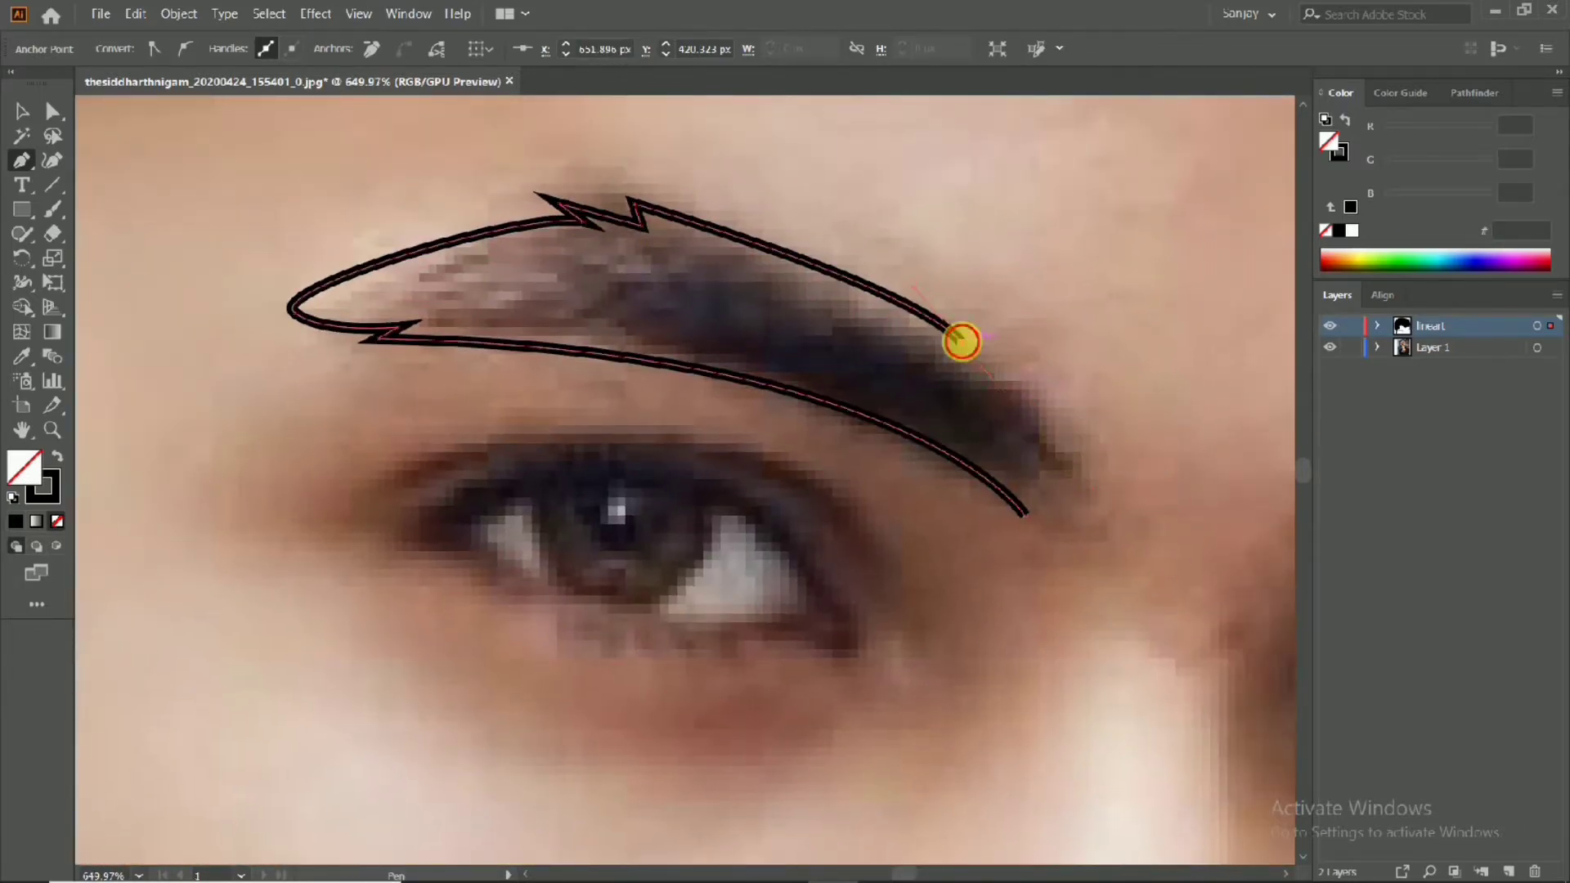
left_click_drag(1093, 423, 1087, 452)
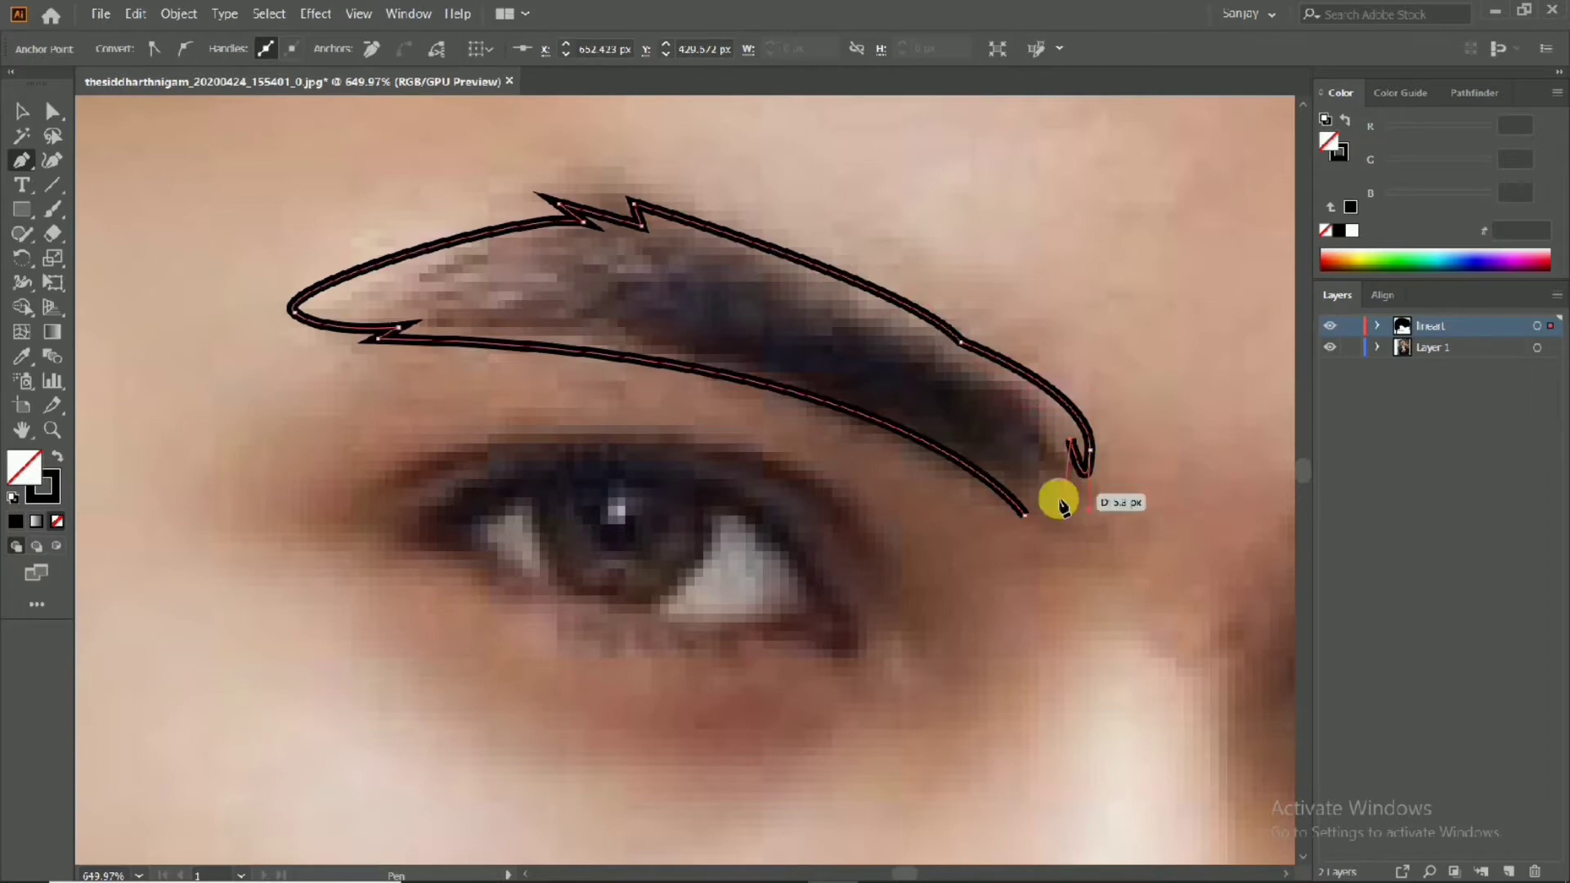
Close the ear-side eyebrow path and turn it into a solid black shape without stroke
left_click(1025, 515)
mouse_move(980, 498)
left_mouse_down()
mouse_move(106, 480)
mouse_move(777, 423)
mouse_move(1153, 458)
left_mouse_up()
key("shift+x")
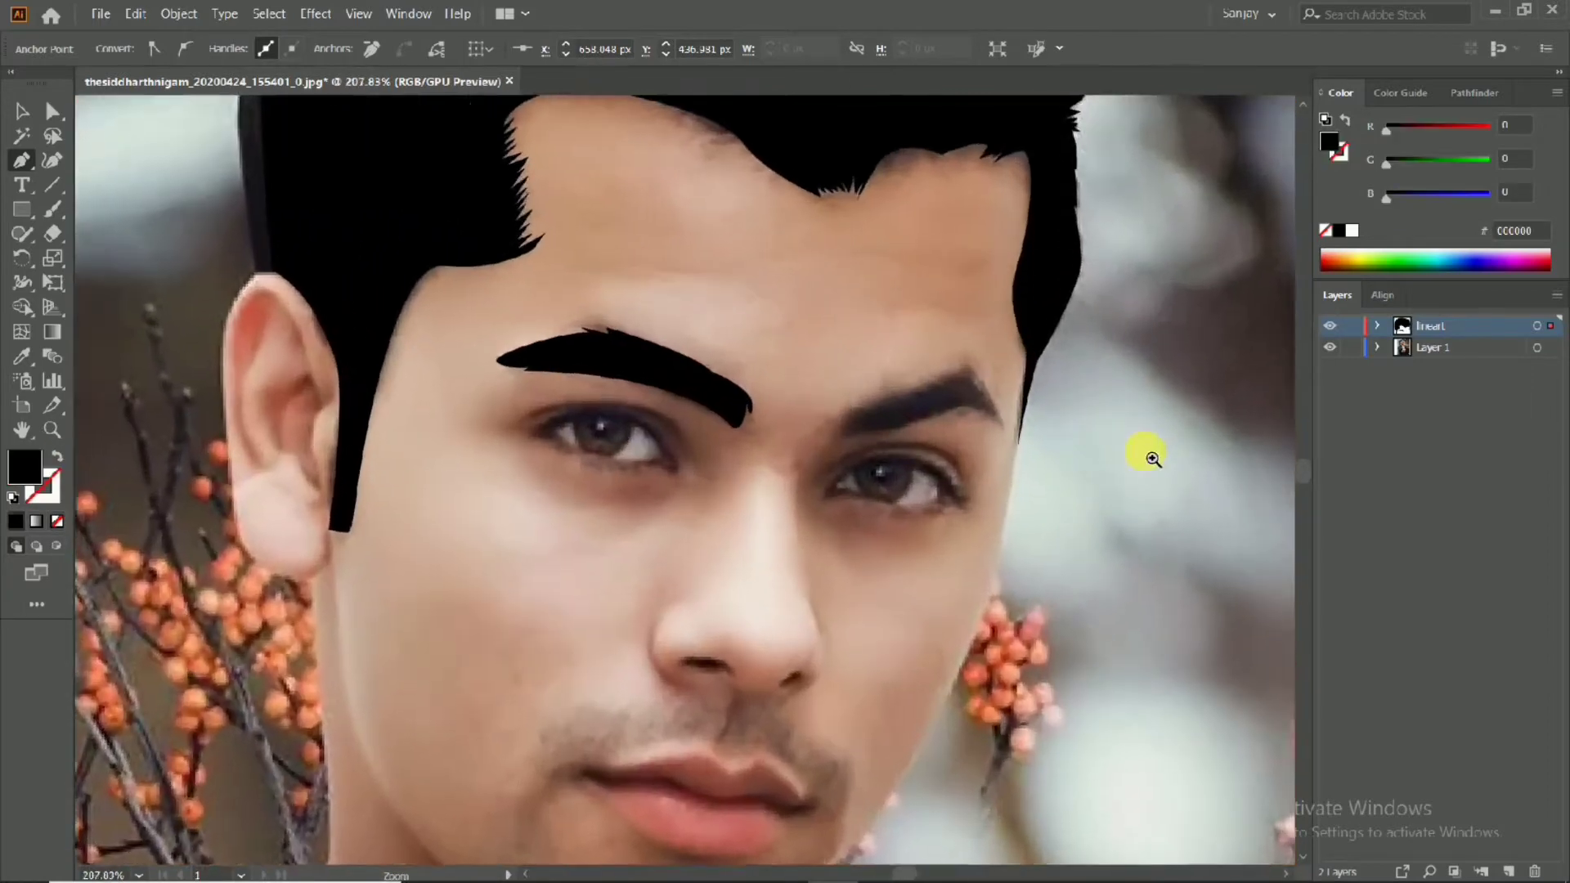
Trace the lower edge of the other eyebrow to its outer tip, with a black stroke and no fill
left_click(978, 437)
left_click(724, 463)
left_click(887, 415)
left_click(947, 396)
left_click(1012, 414)
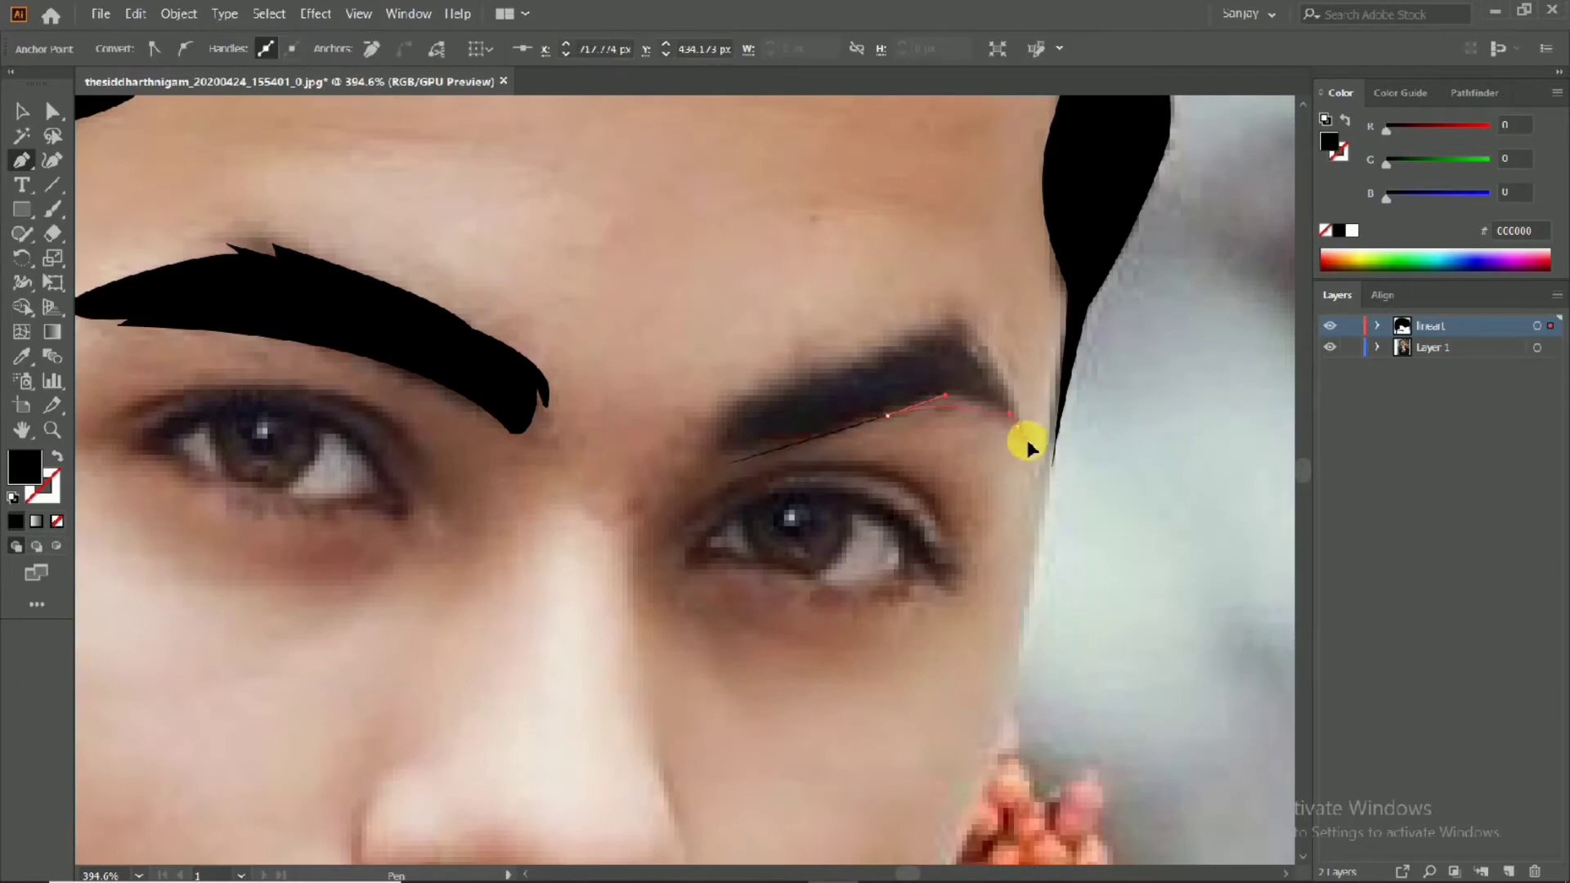
left_click(56, 454)
left_click_drag(1022, 434, 1028, 441)
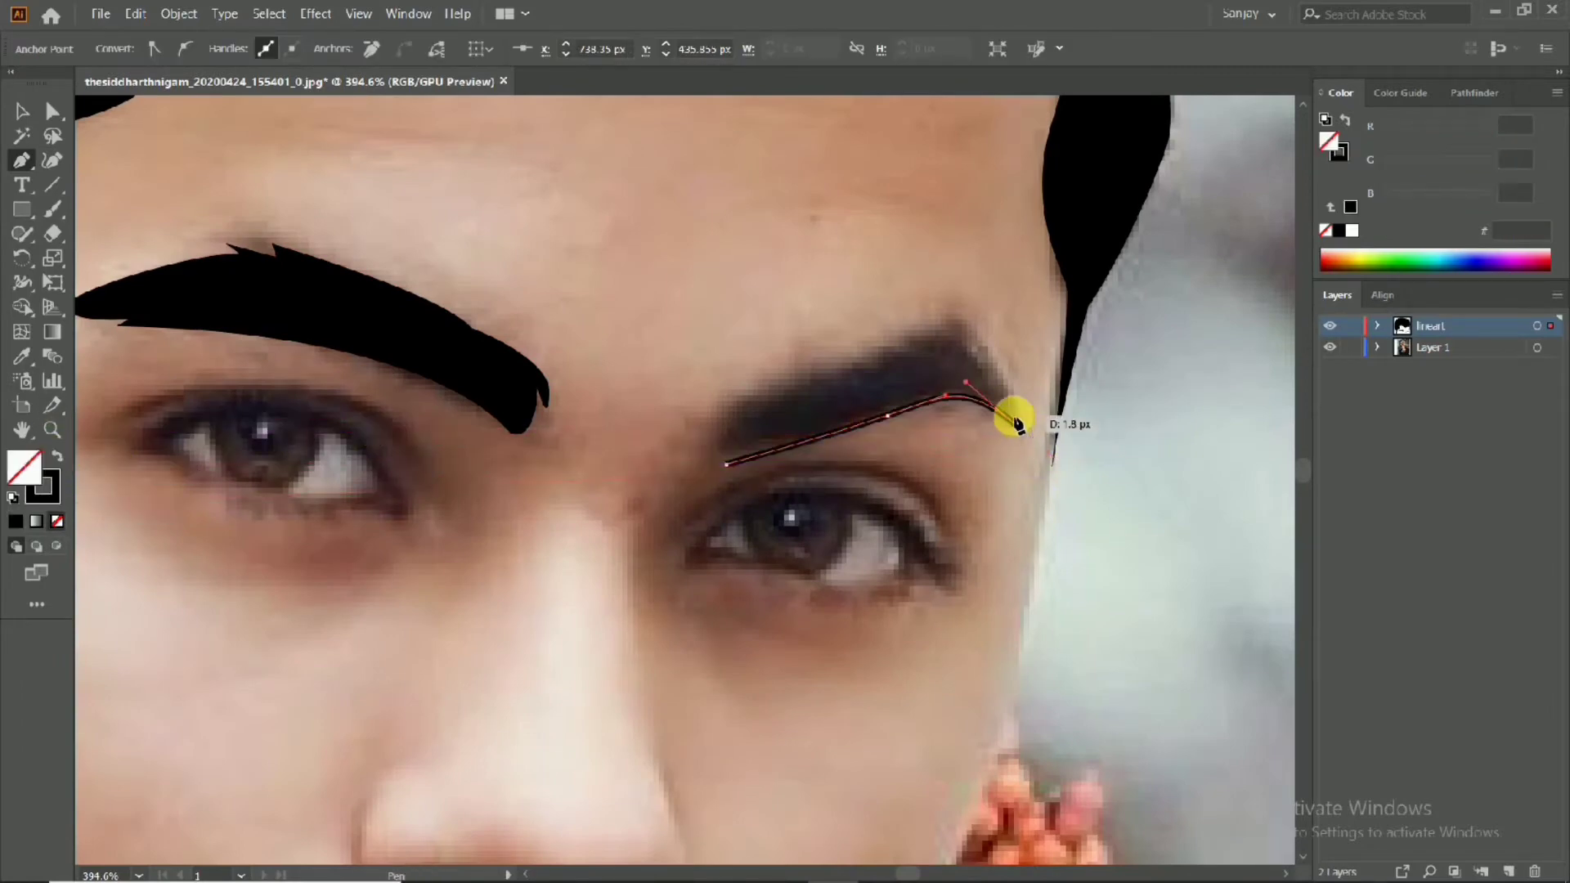
Trace the second eyebrow's upper edge back over its arch to the inner end and undo the closing segment
left_click_drag(933, 309, 920, 350)
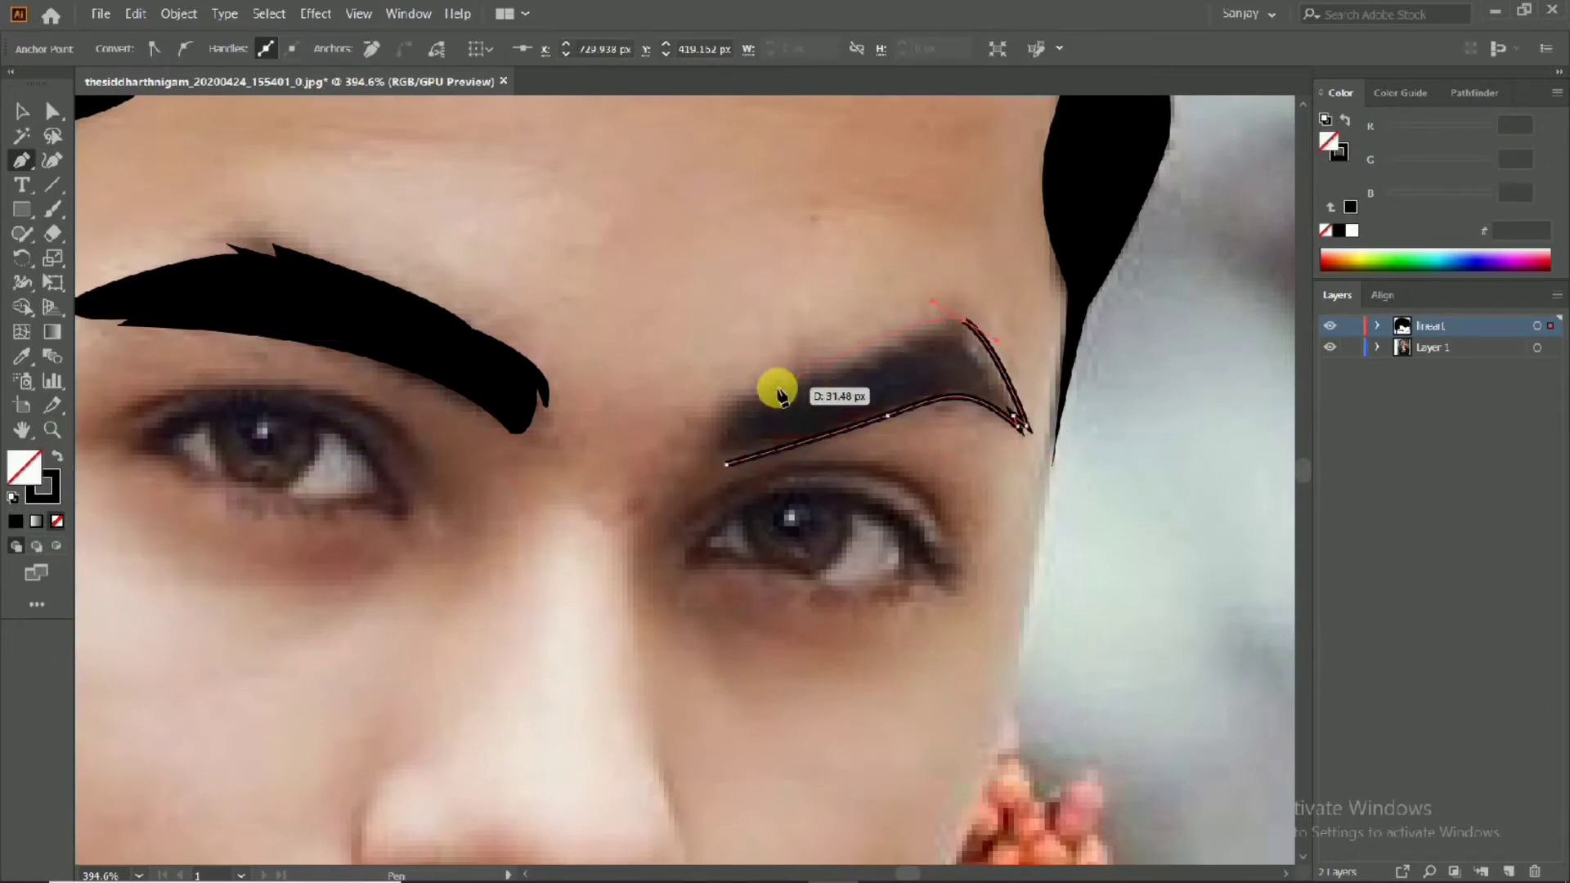
left_click_drag(762, 398, 687, 442)
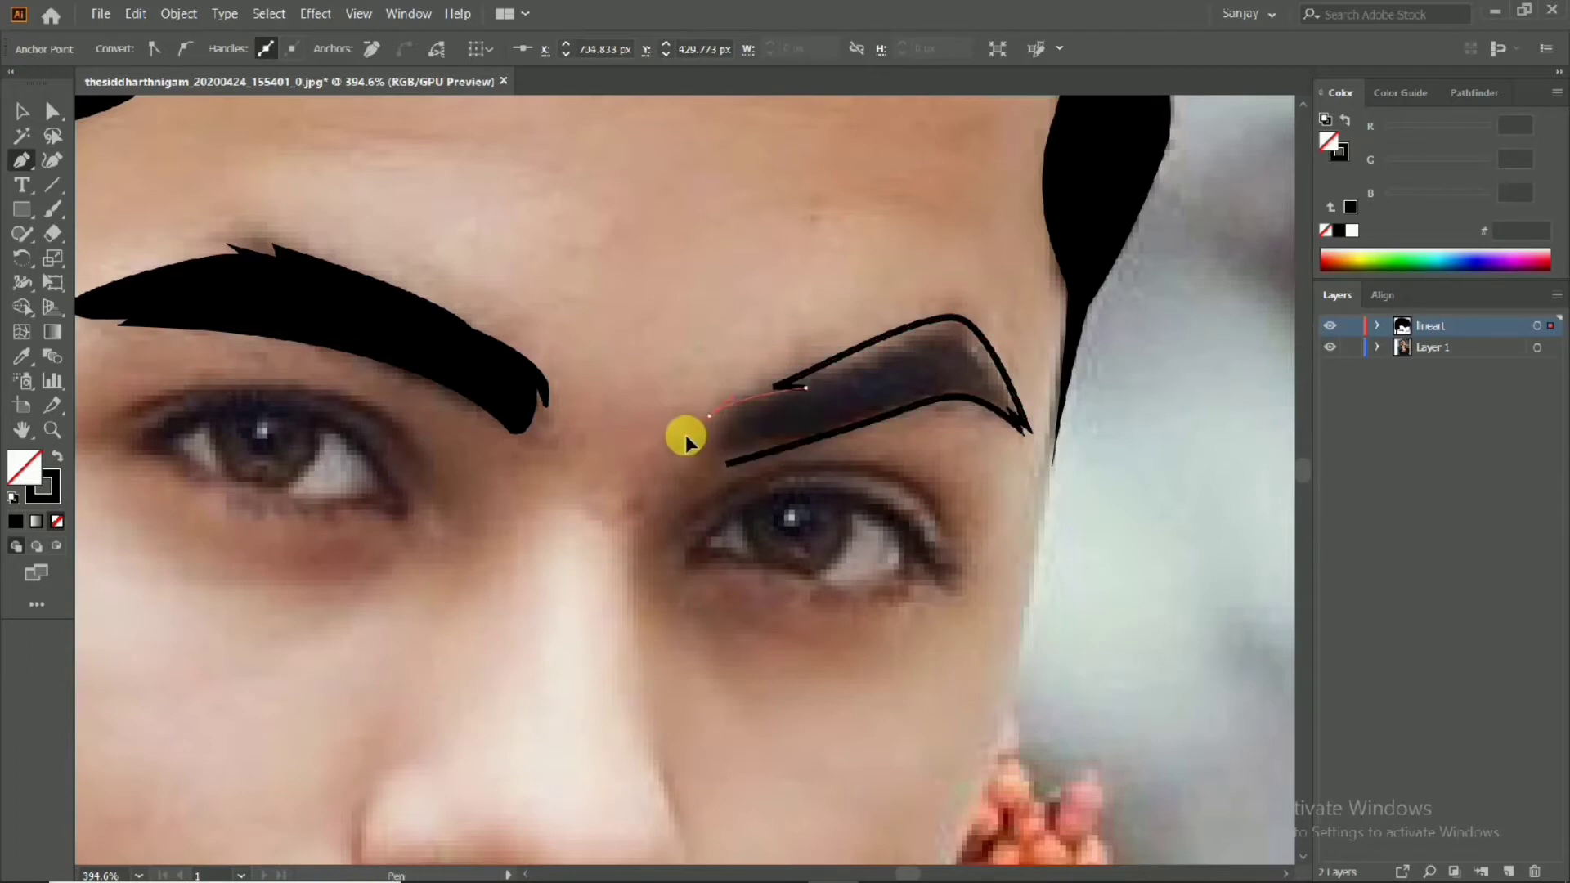
left_click(725, 466)
scroll(687, 450, "down", 1)
key("ctrl+z")
scroll(743, 452, "up", 3)
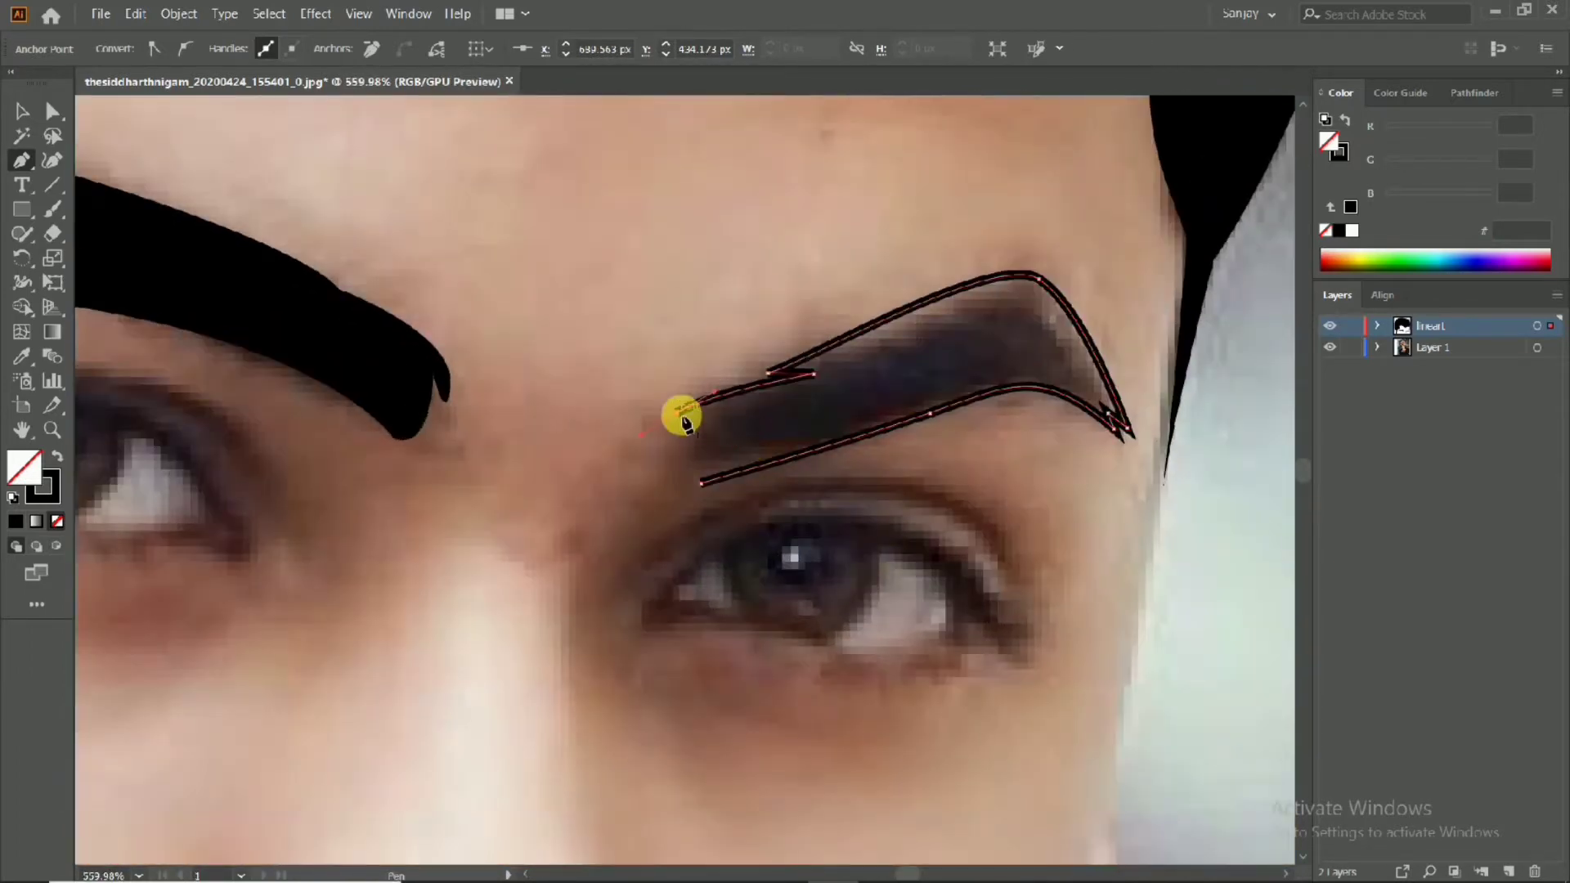
Close the second eyebrow's path at its inner end and turn it into a solid black shape without stroke
left_click(702, 484)
scroll(701, 483, "down", 1)
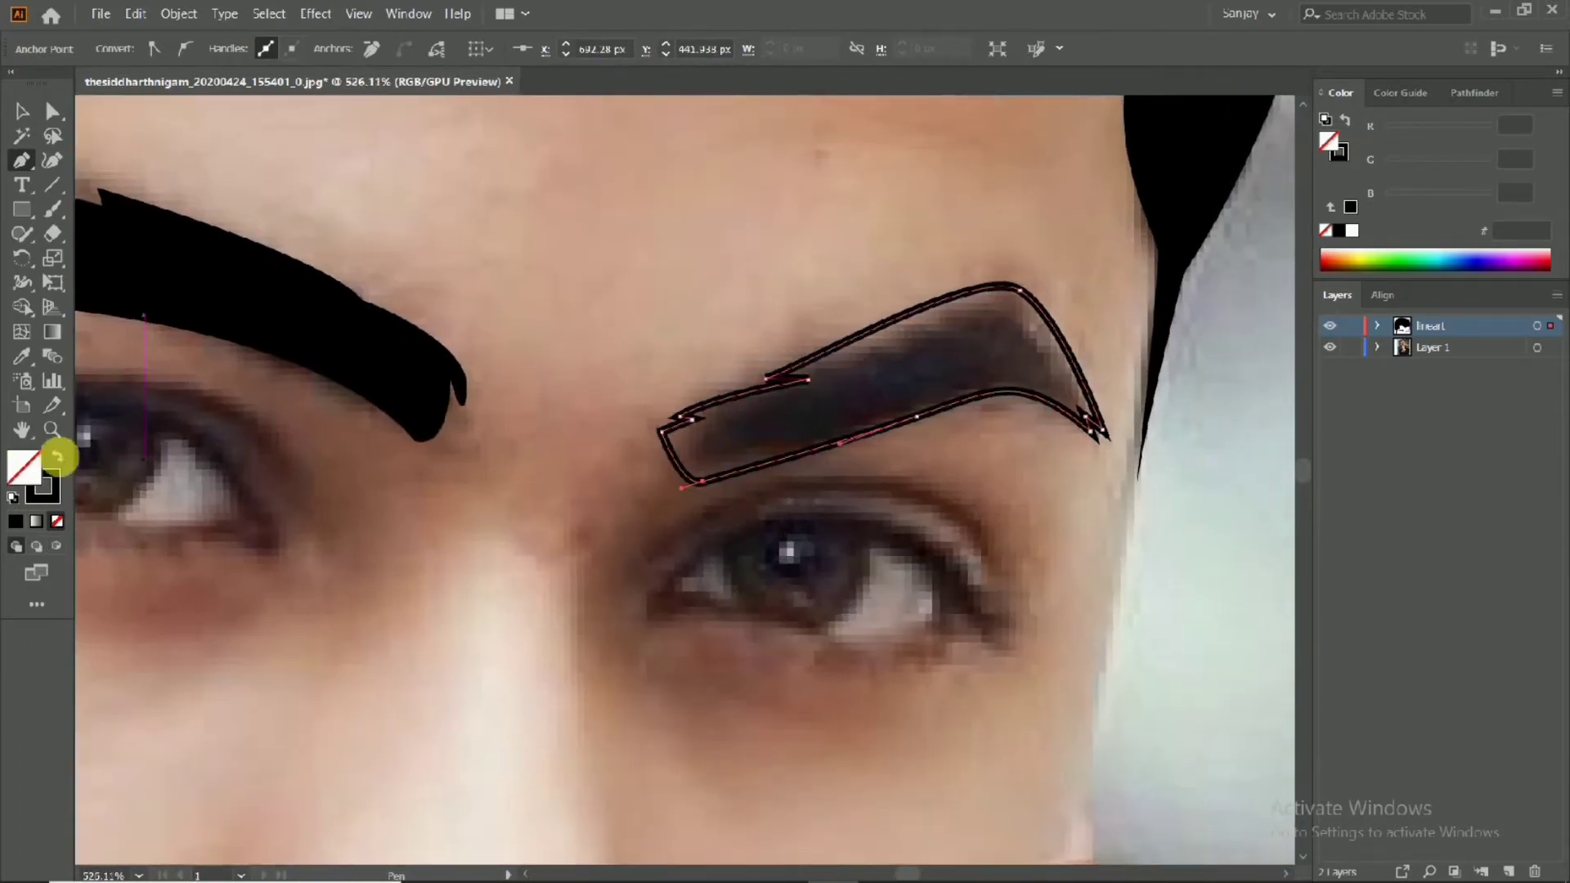
left_click(57, 456)
scroll(561, 491, "down", 4)
scroll(588, 405, "up", 2)
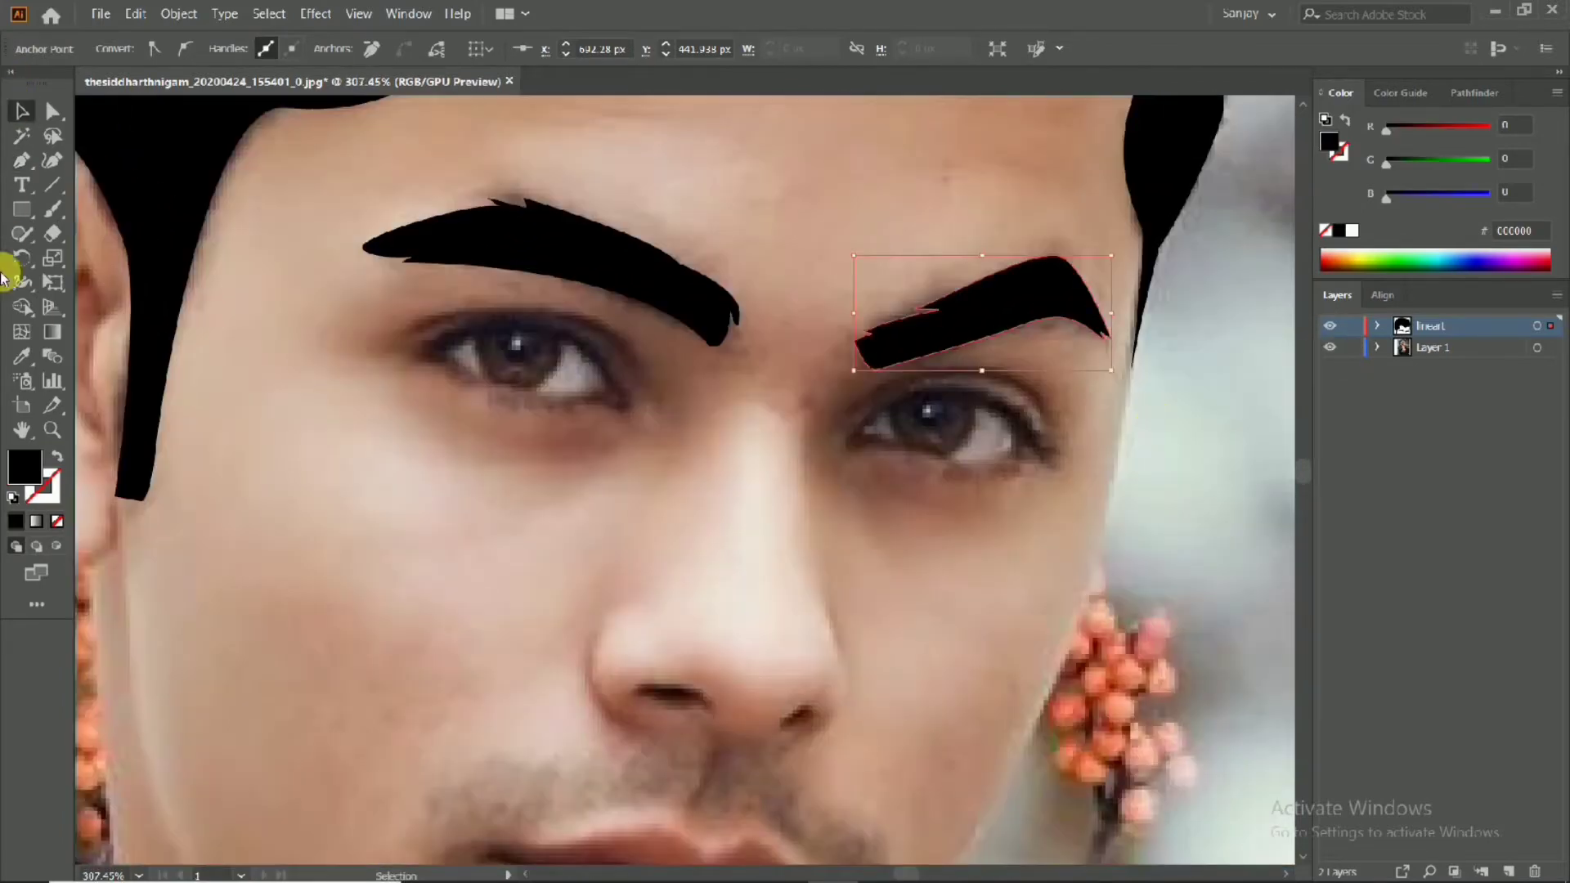
Trace the upper lip's edge from the ear-side mouth corner to the cupid's bow dip, with a black stroke and no fill
left_click(22, 160)
scroll(339, 308, "up", 1)
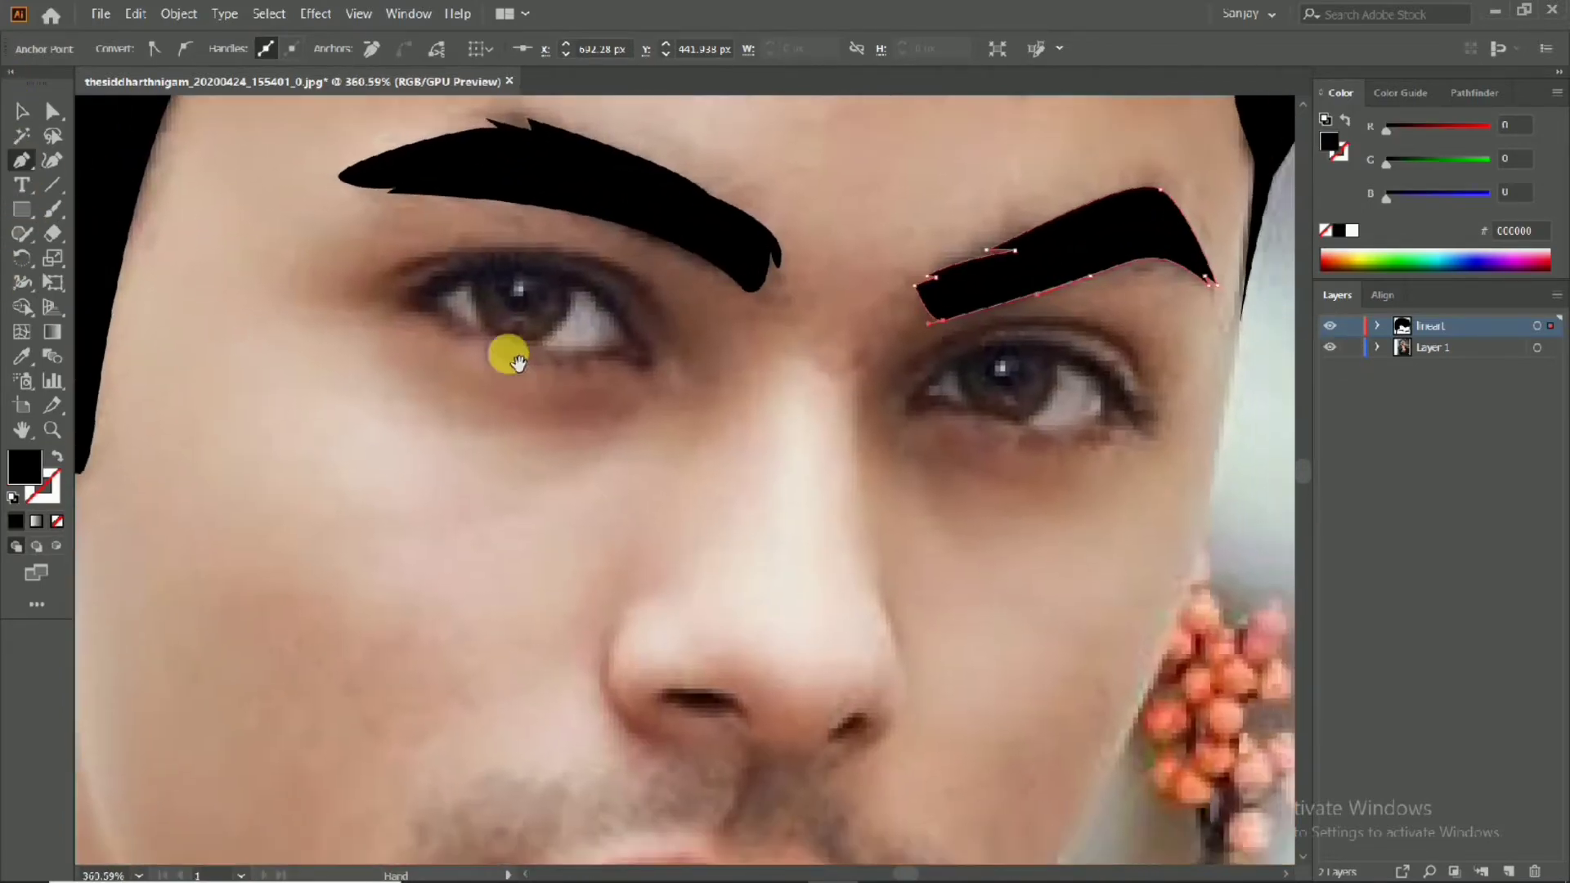
scroll(572, 573, "down", 2)
left_click_drag(764, 850, 826, 664)
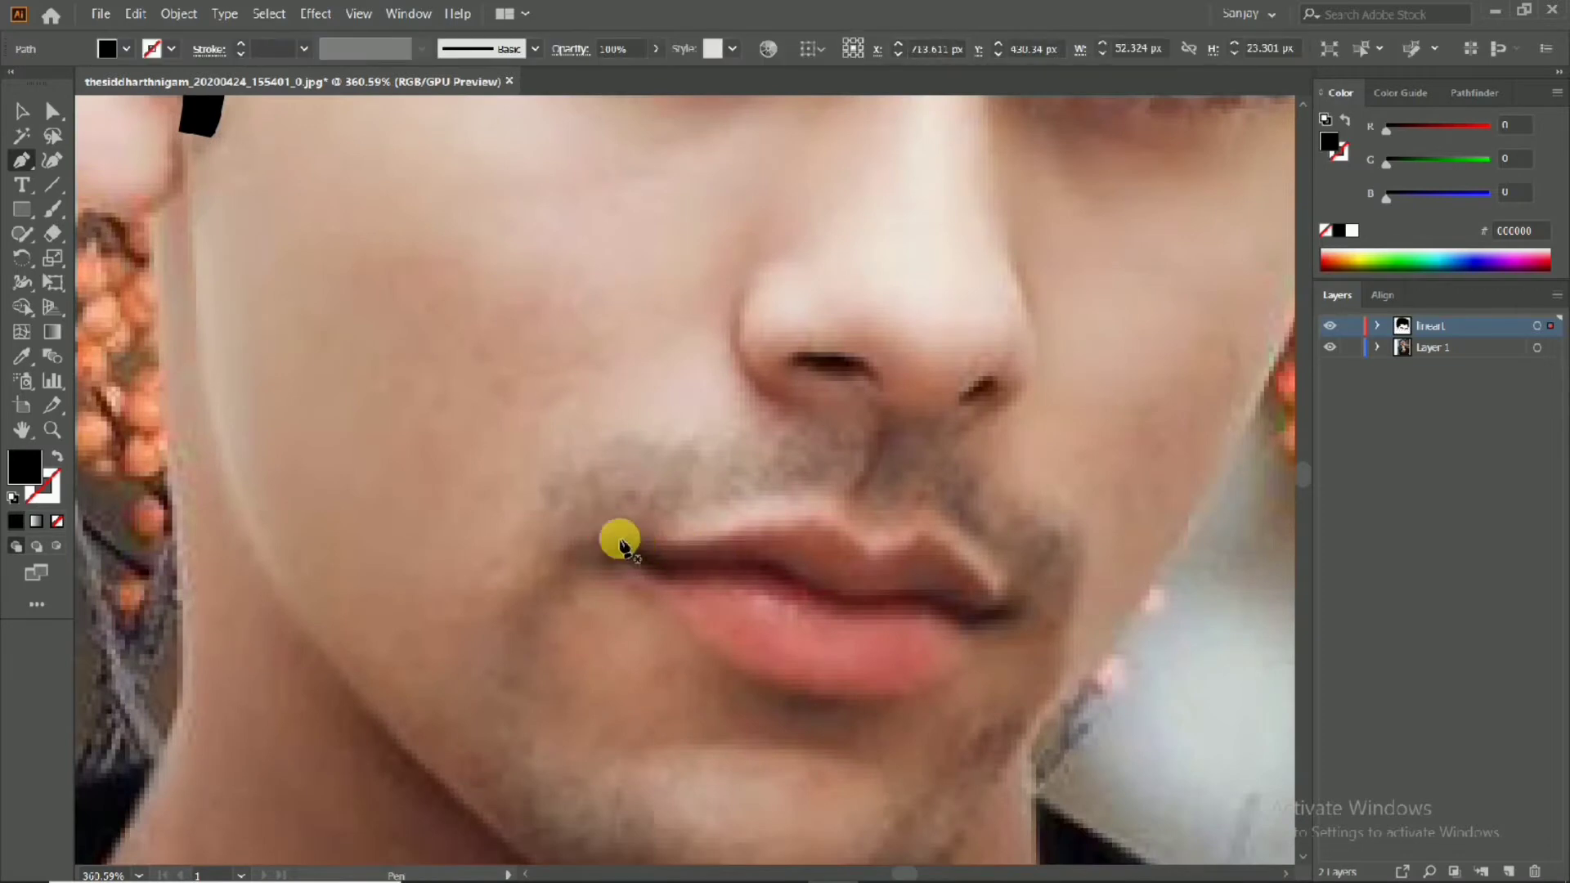
left_click(619, 539)
left_click_drag(785, 514, 846, 488)
left_click(874, 544)
left_click(59, 456)
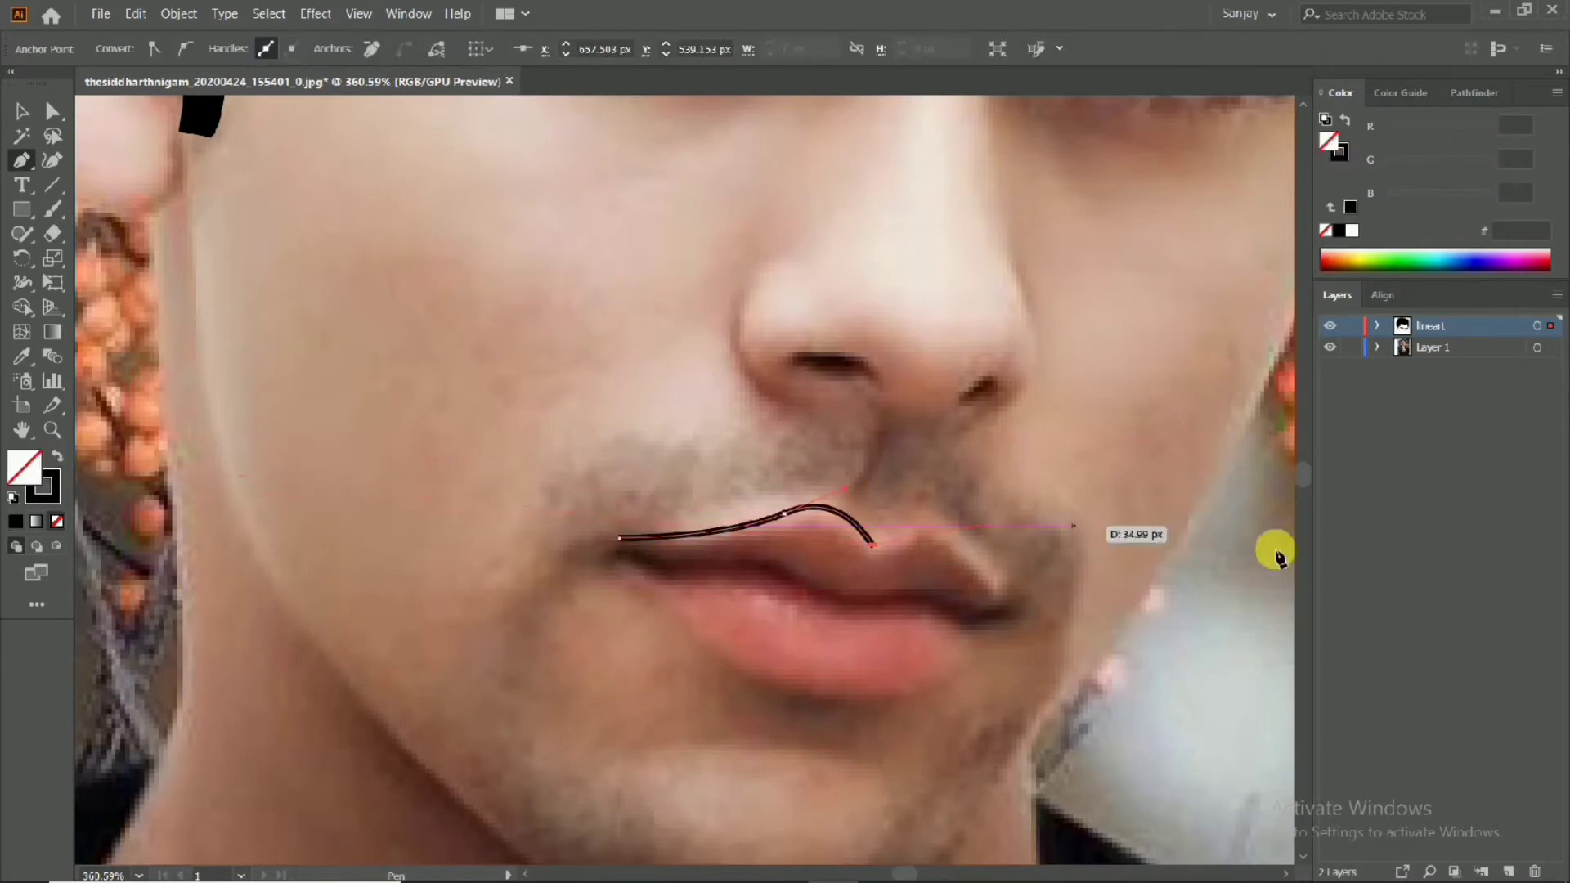
Re-place the cupid's bow point and continue the lip outline around the far mouth corner to the underside of the lower lip
key("ctrl+z")
key("ctrl+z")
left_click(58, 455)
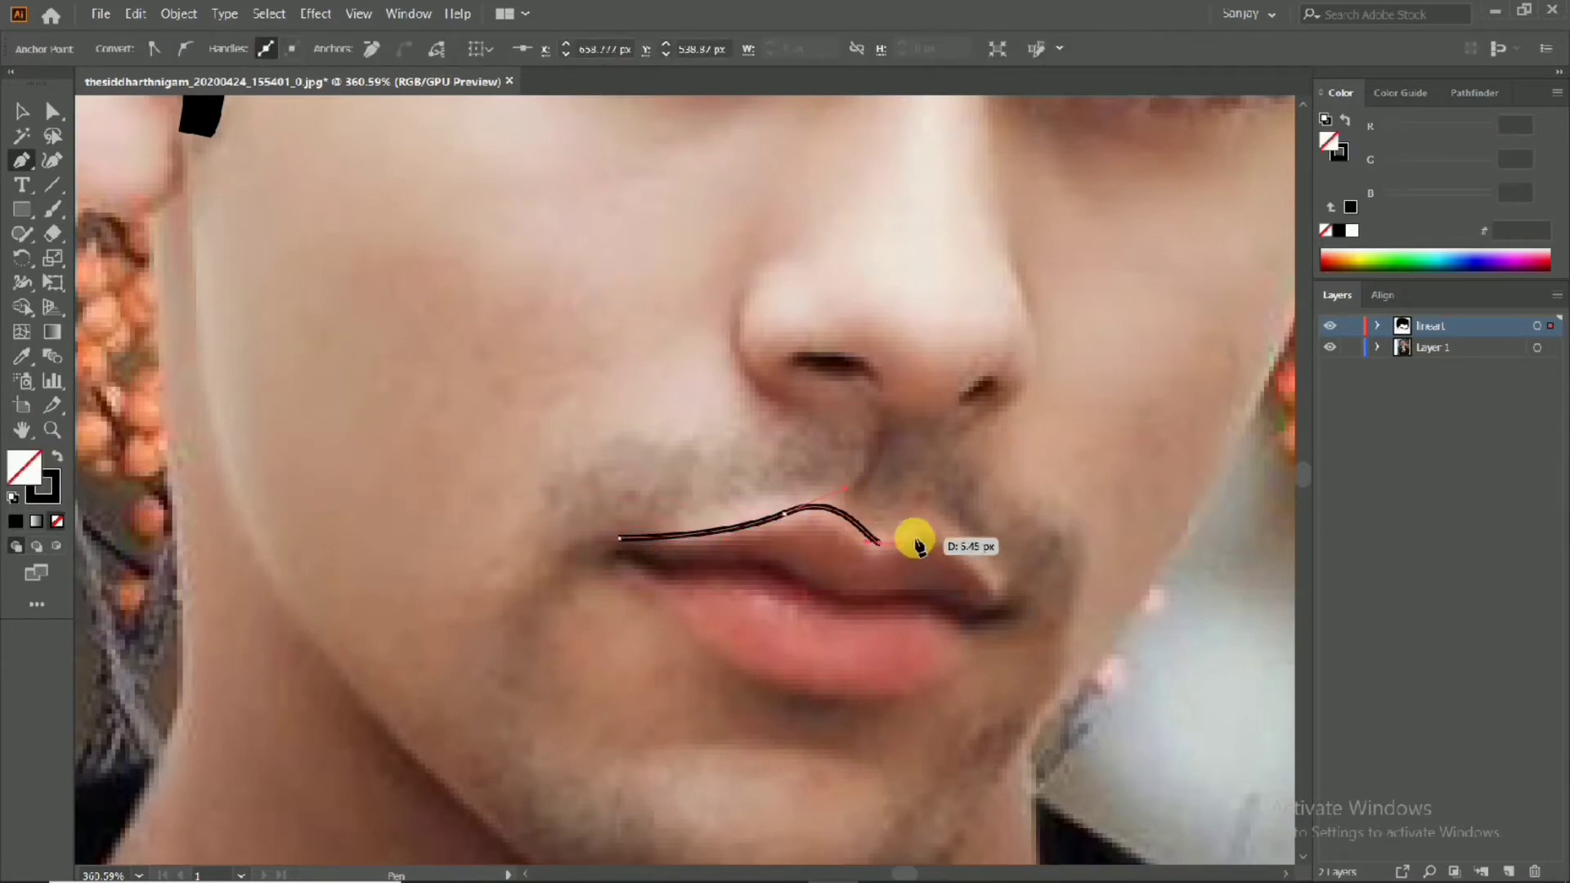
left_click_drag(941, 525, 1047, 614)
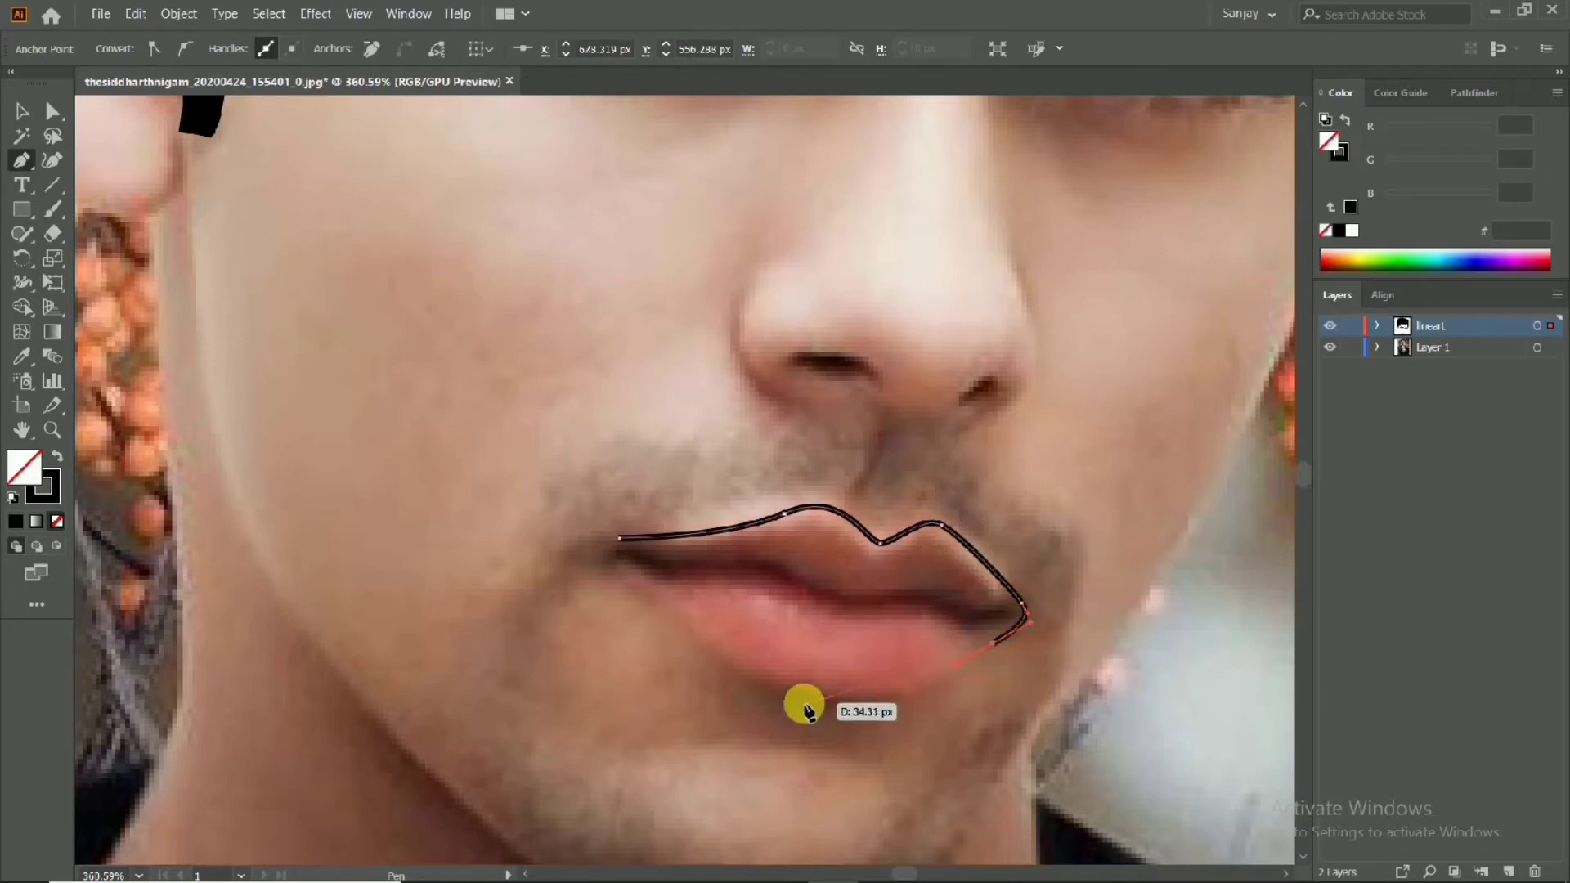
left_click_drag(805, 703, 702, 669)
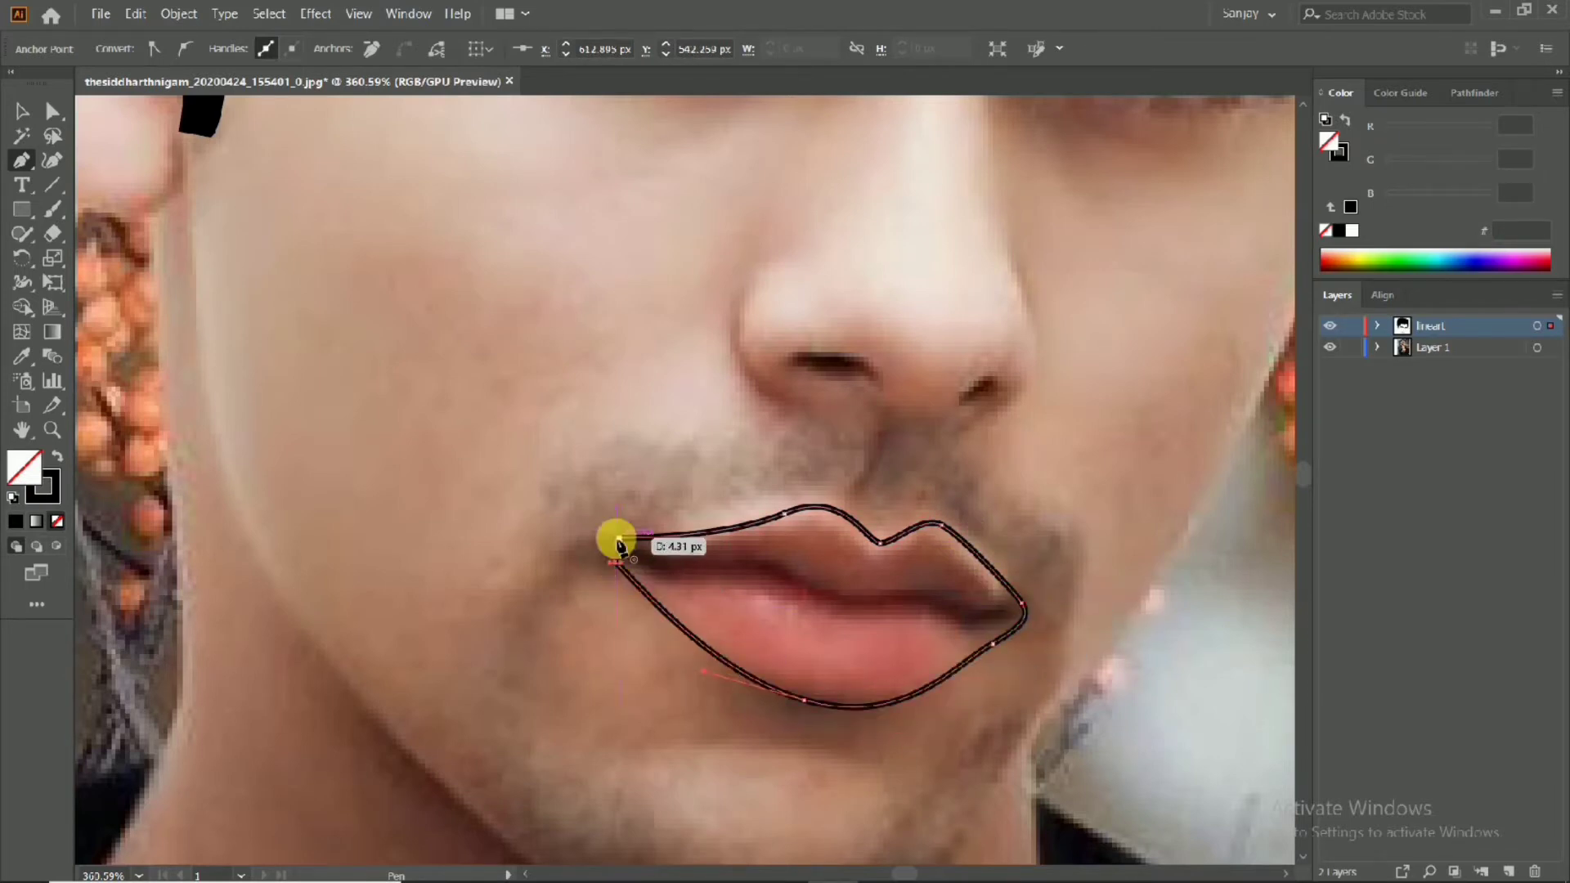
Undo the lip outline's last segment and close the path with a curve at the starting mouth corner
left_click(617, 544)
scroll(537, 537, "down", 5)
scroll(778, 597, "up", 6)
key("ctrl+z")
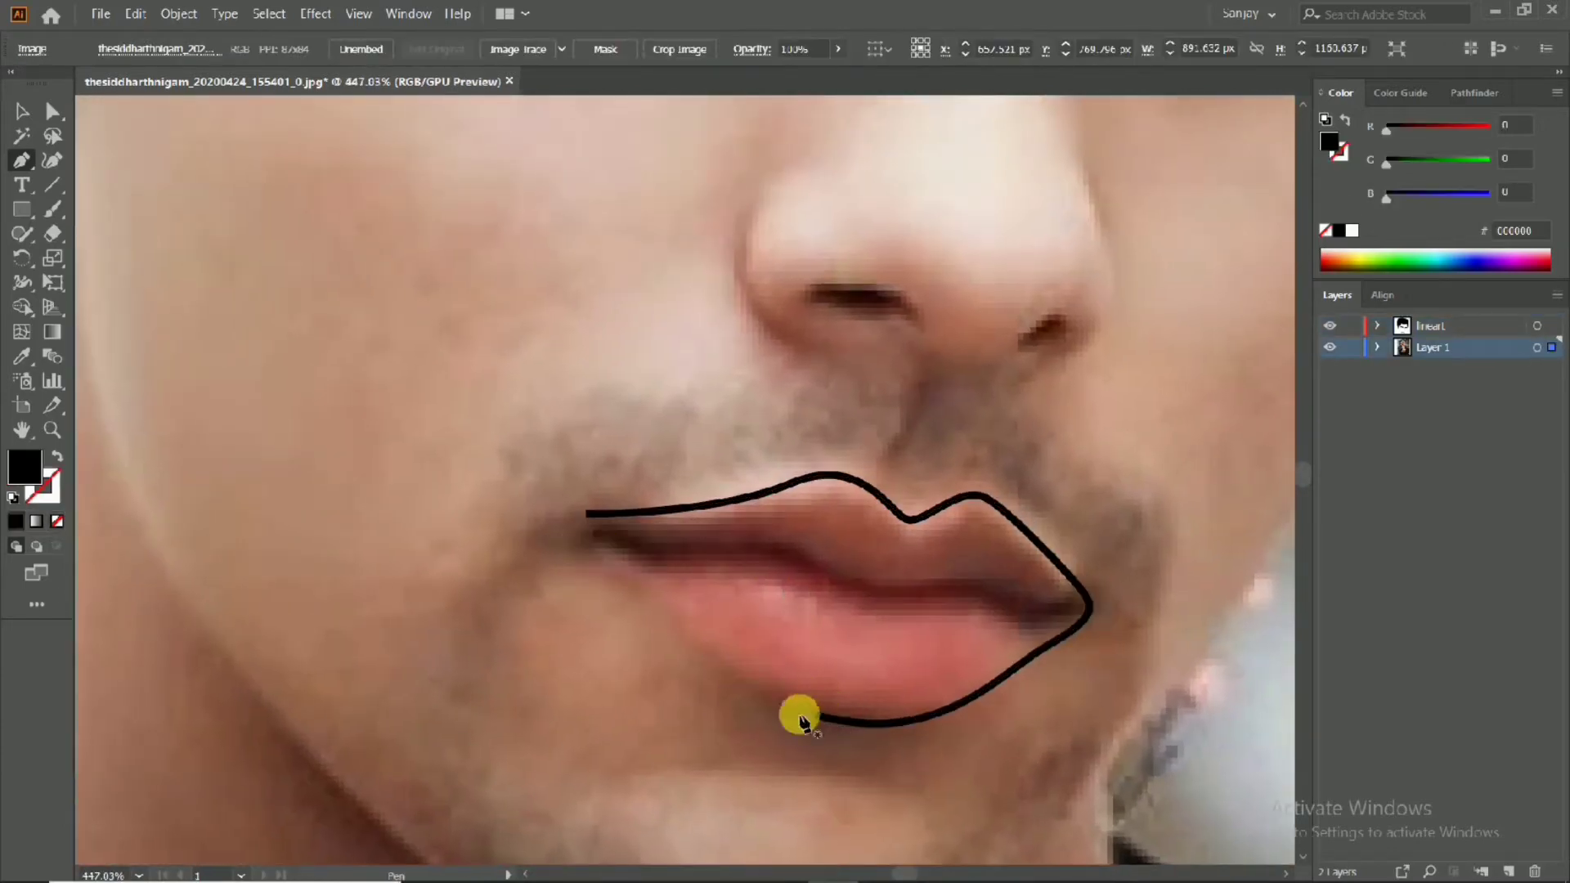
key("ctrl+z")
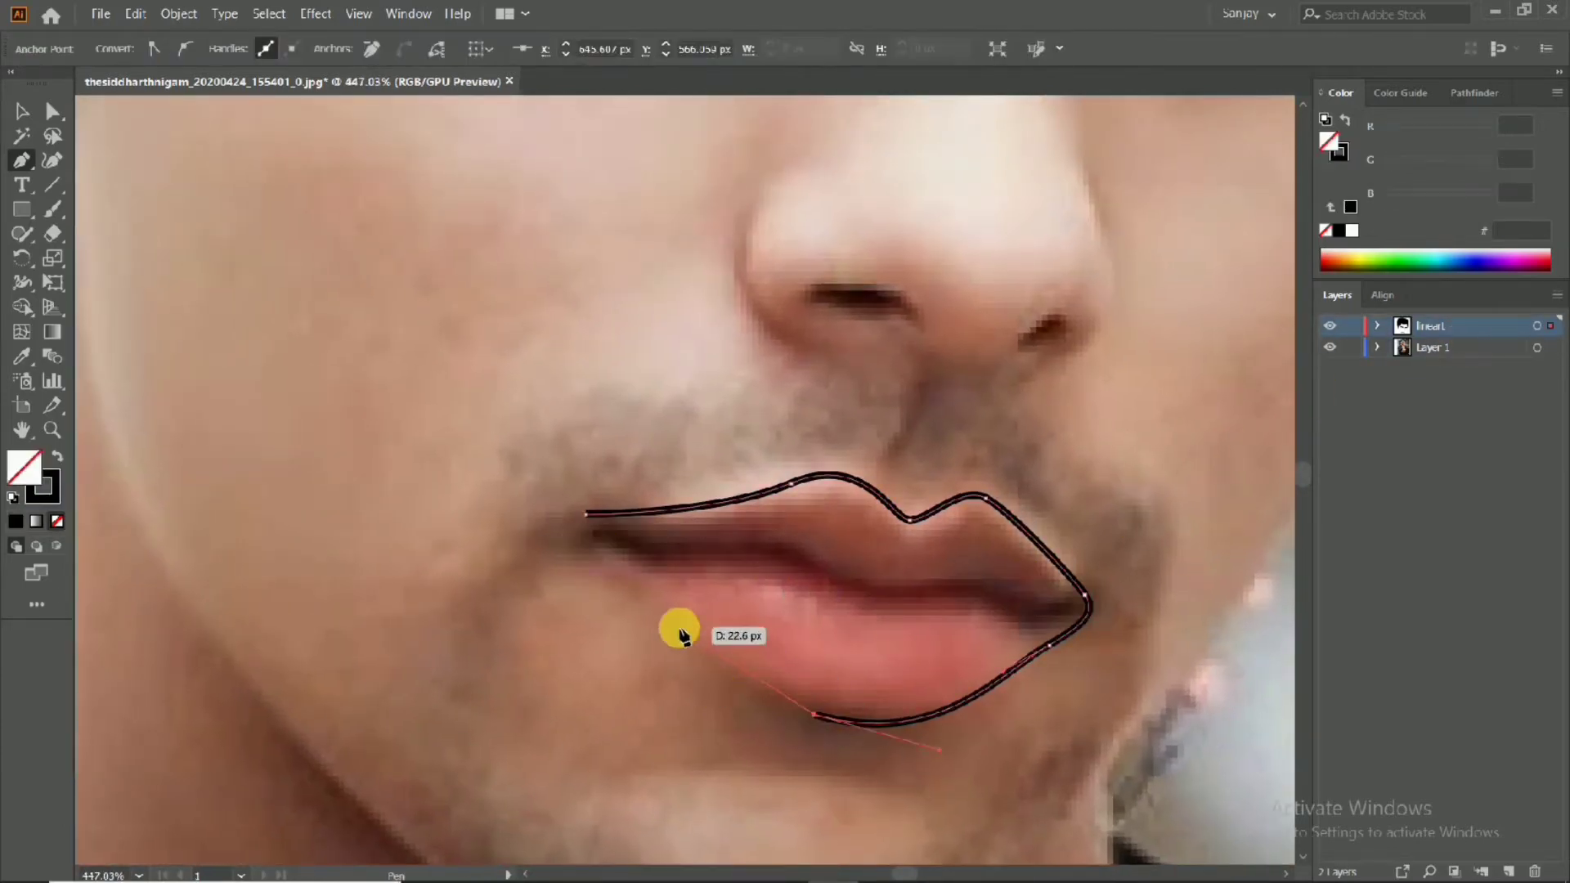
left_click(817, 718)
left_click_drag(584, 514, 631, 483)
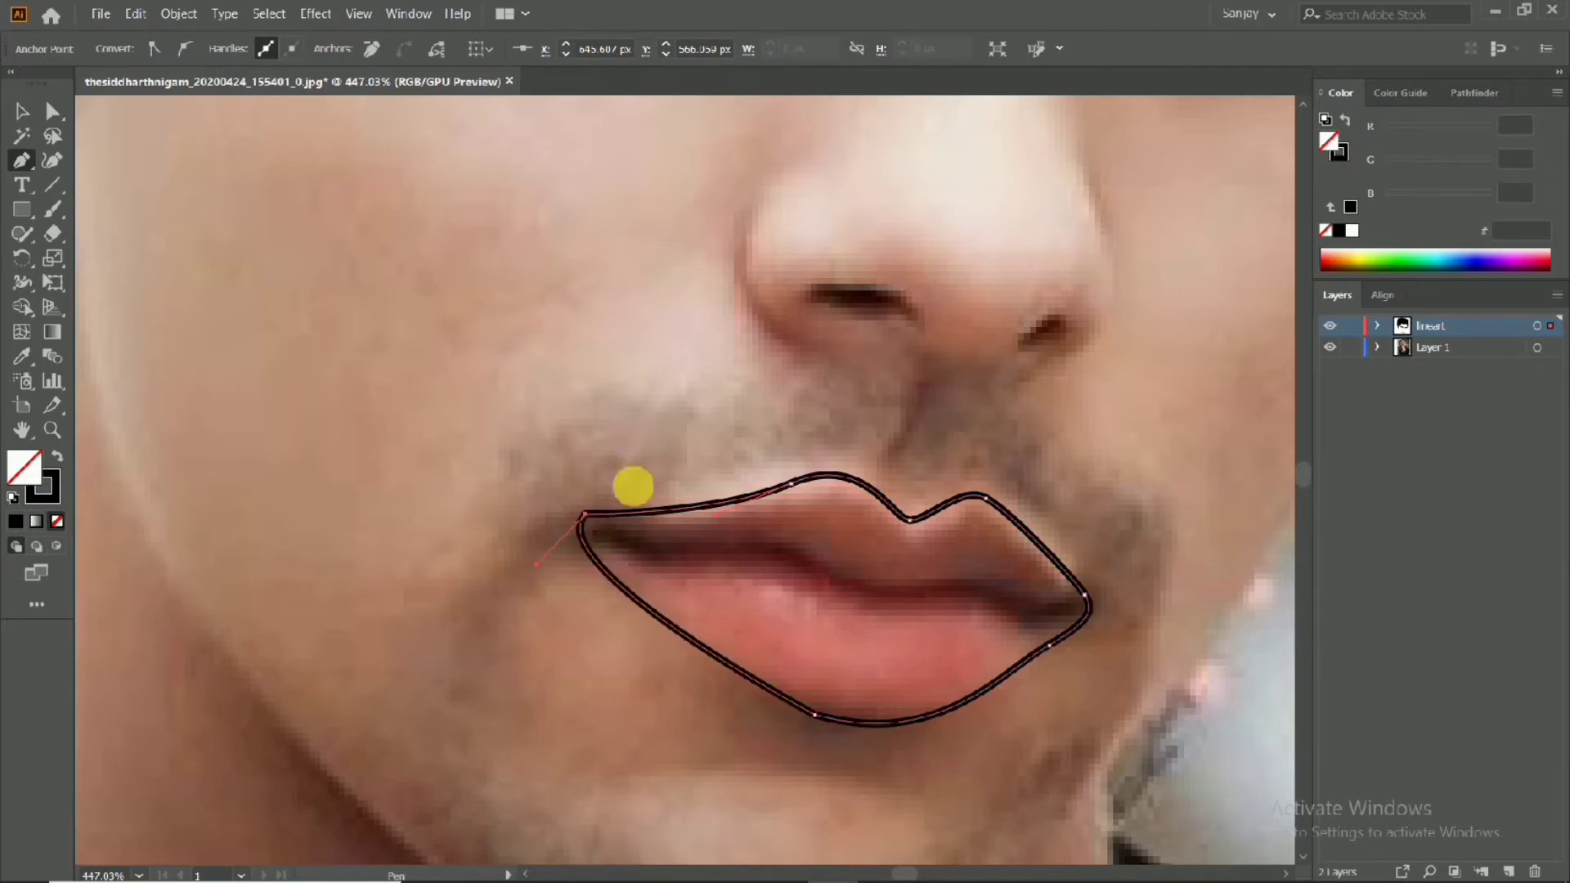
scroll(712, 584, "up", 2)
key("ctrl+shift+a")
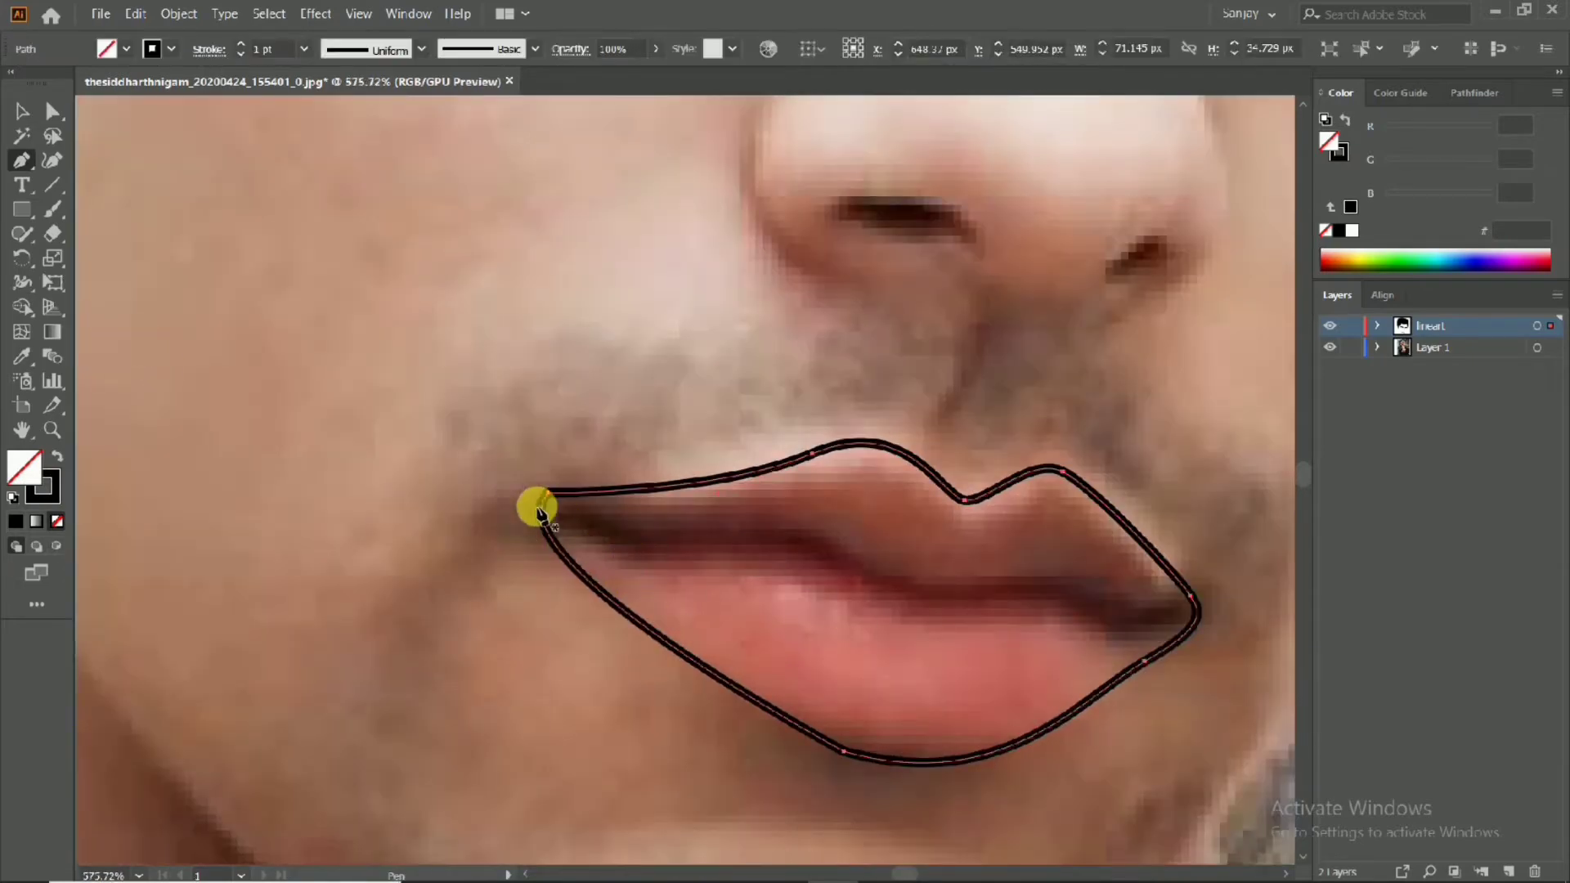
Draw the parting line between the lips as a curved path from one mouth corner to the other
left_click(538, 507)
left_click_drag(783, 537, 939, 596)
key("ctrl+z")
key("ctrl+z")
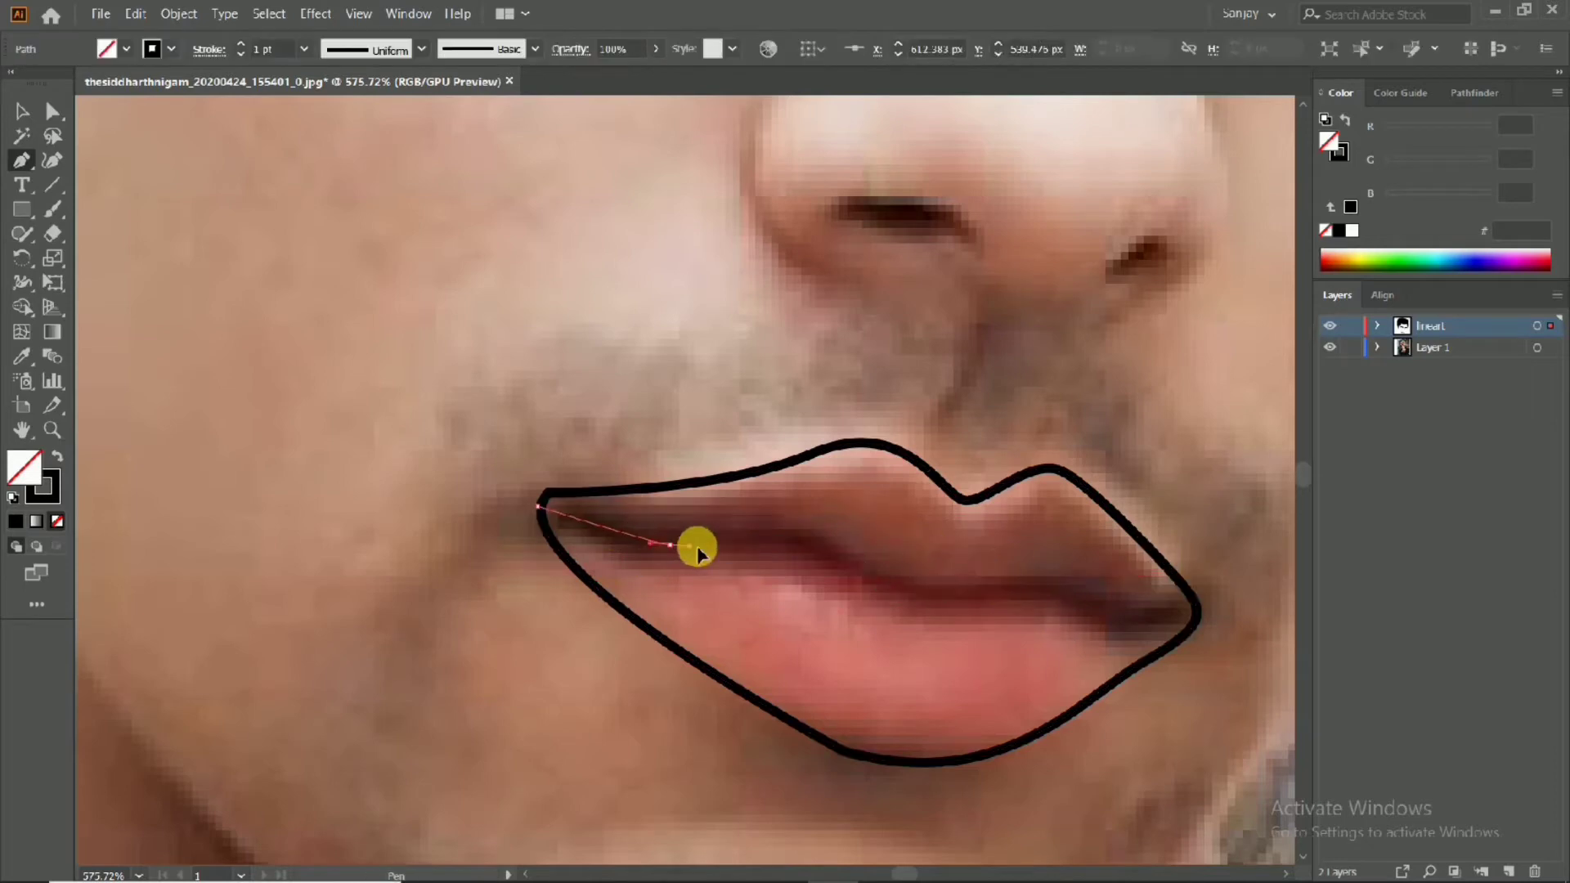
left_click(669, 545)
left_click_drag(838, 553, 871, 579)
left_click_drag(990, 591, 1071, 585)
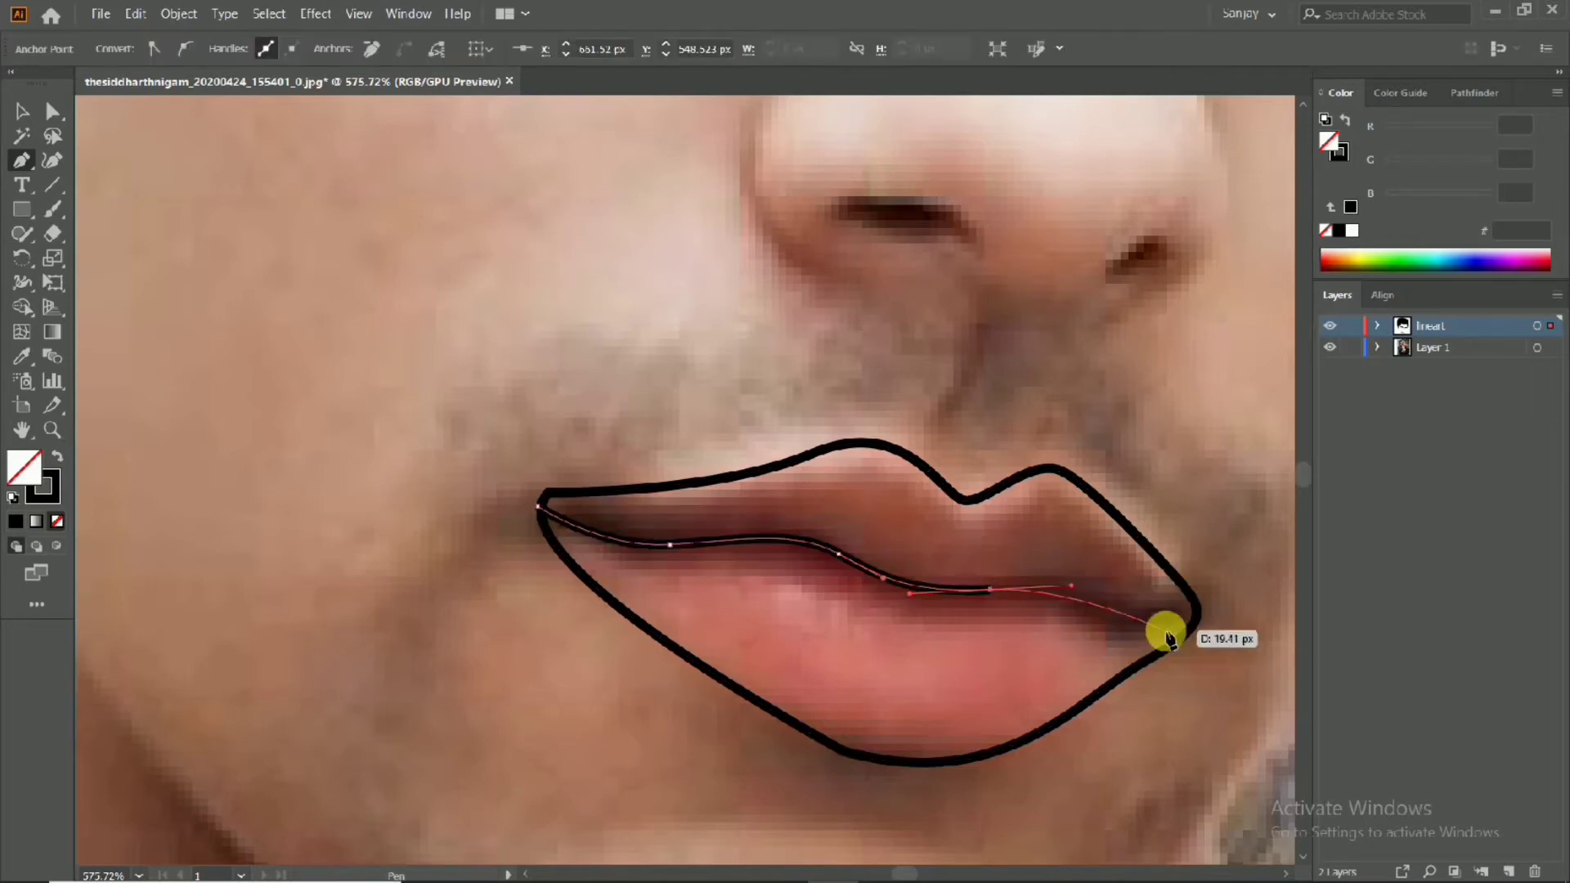
left_click_drag(1201, 620, 1227, 596)
scroll(934, 579, "down", 3)
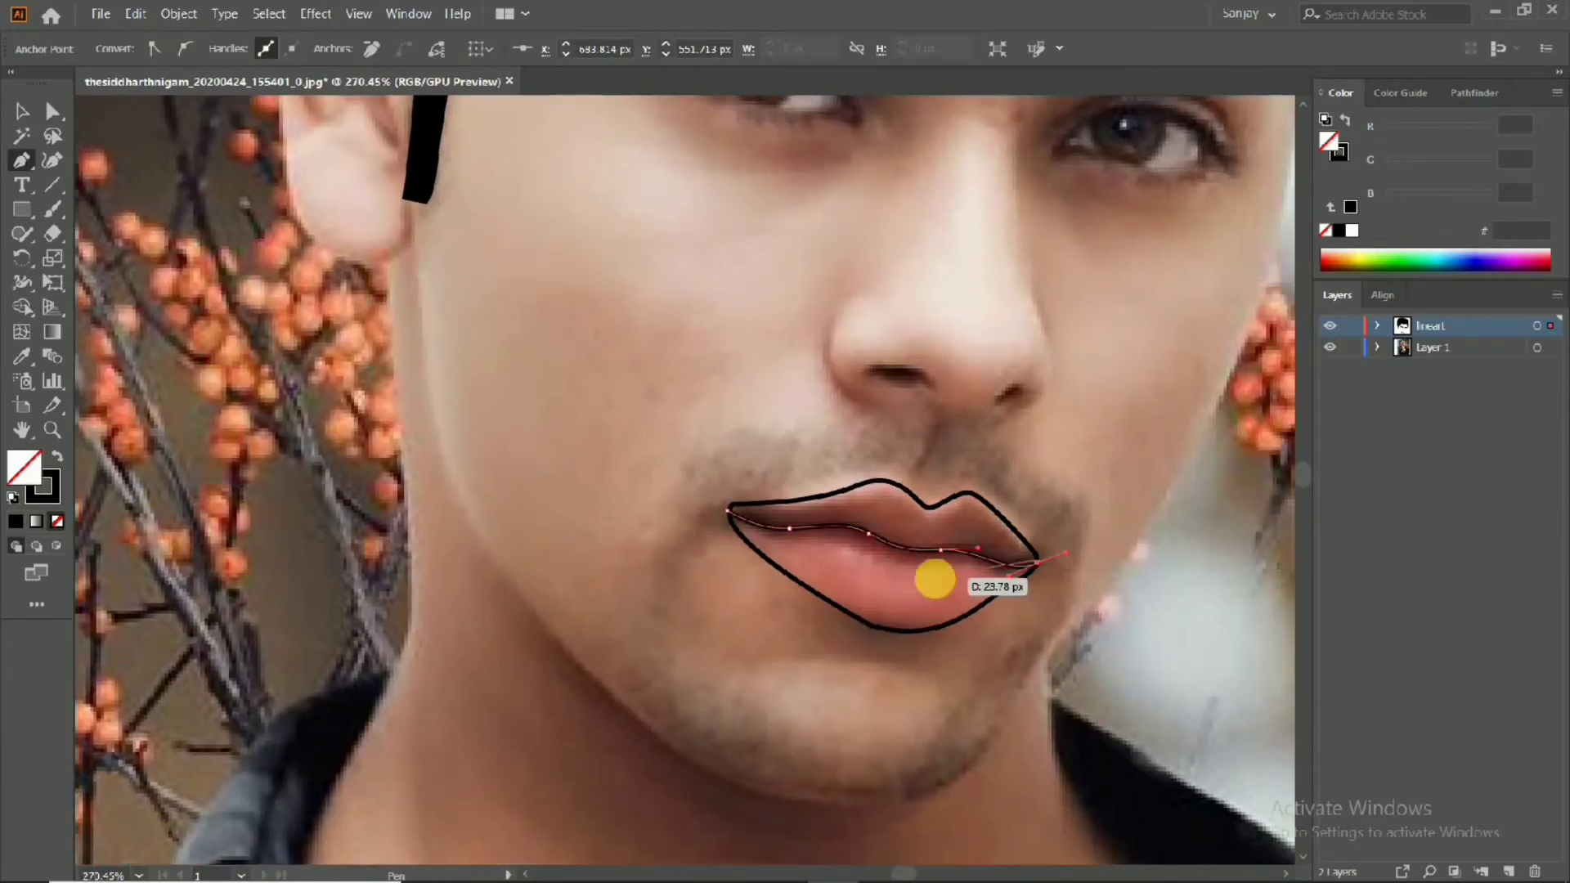
Examine the line art on its own by temporarily hiding the photo layer, Layer 1
left_click(1330, 346)
left_click(1330, 347)
left_click(22, 110)
left_click(674, 378)
scroll(673, 378, "down", 3)
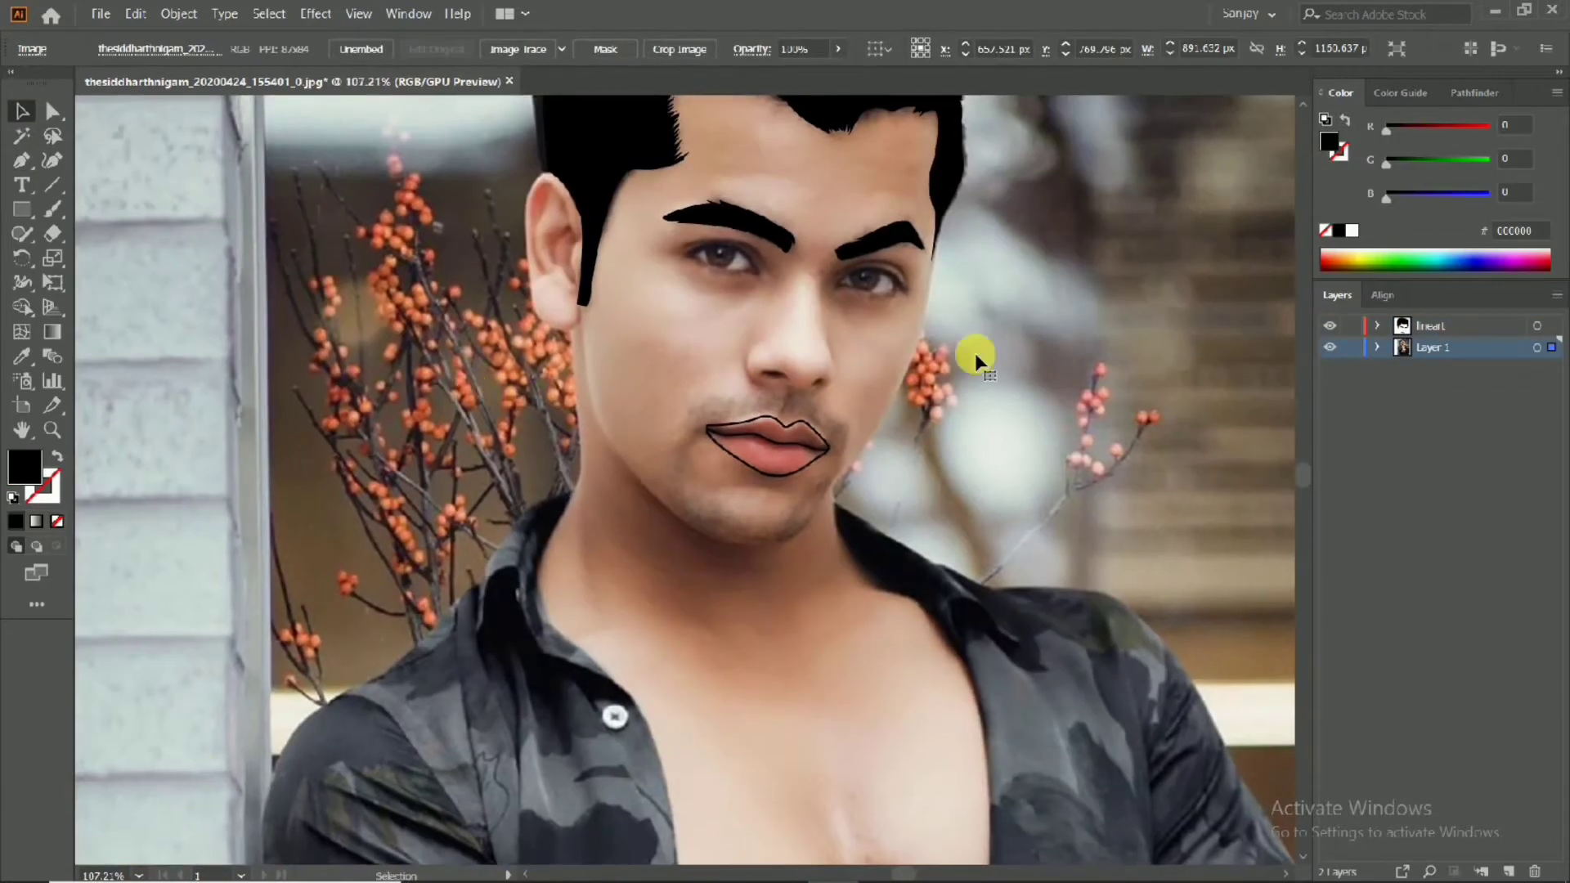
left_click(1330, 347)
left_click(1330, 347)
scroll(283, 229, "up", 2)
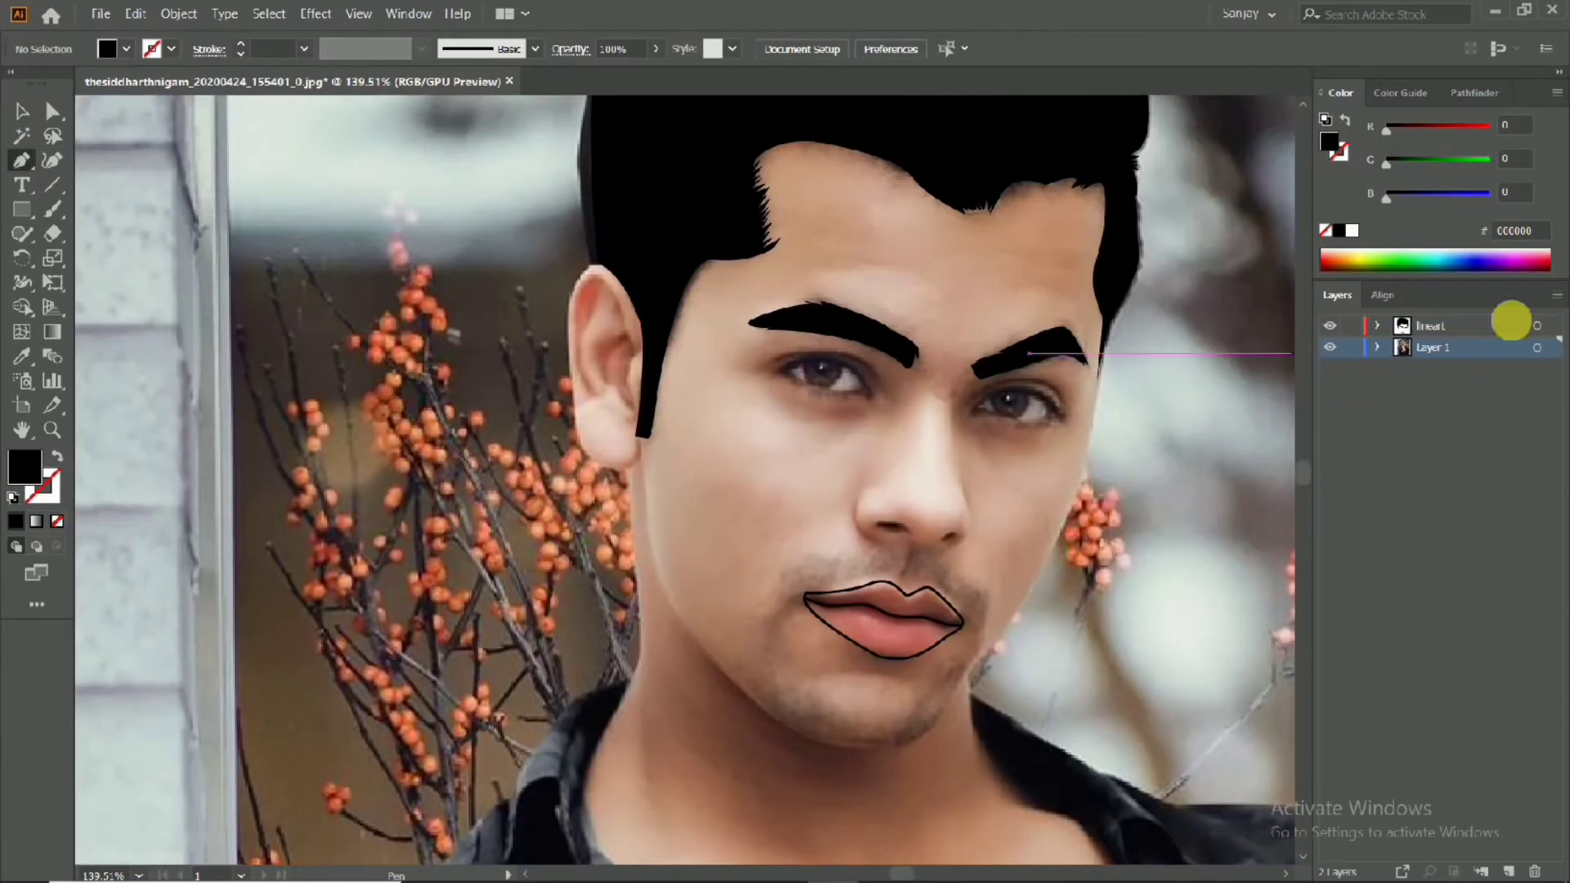
Trace the outer contour of the ear down around the lobe on the lineart layer, with a black stroke and no fill
left_click(1510, 321)
scroll(677, 386, "up", 5)
left_click(815, 423)
left_click_drag(683, 255, 601, 277)
key("shift+x")
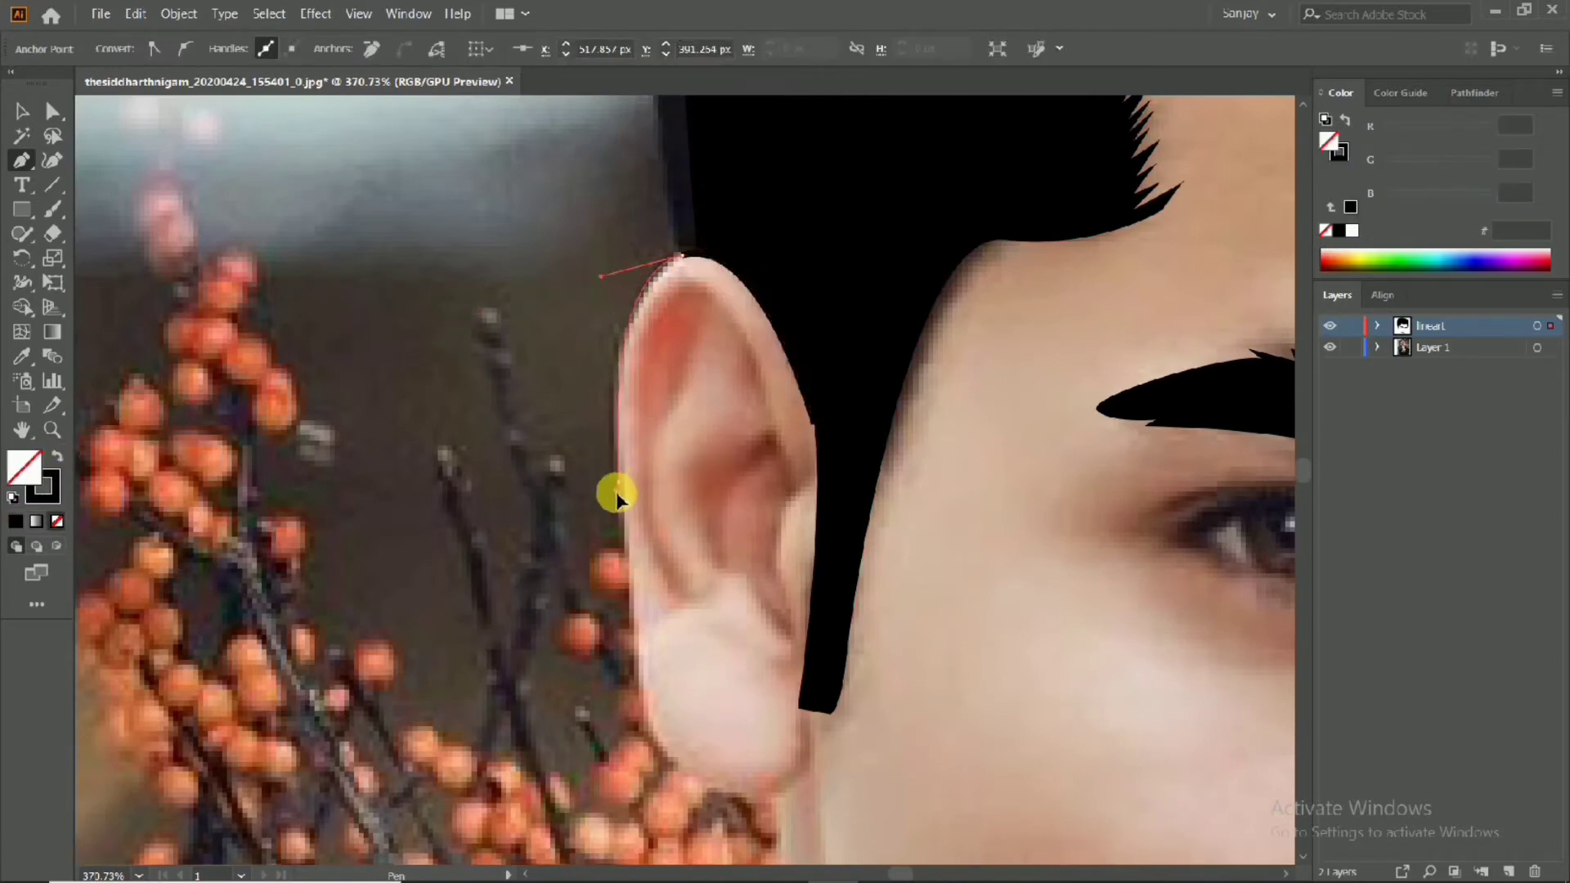
left_click_drag(760, 797, 807, 758)
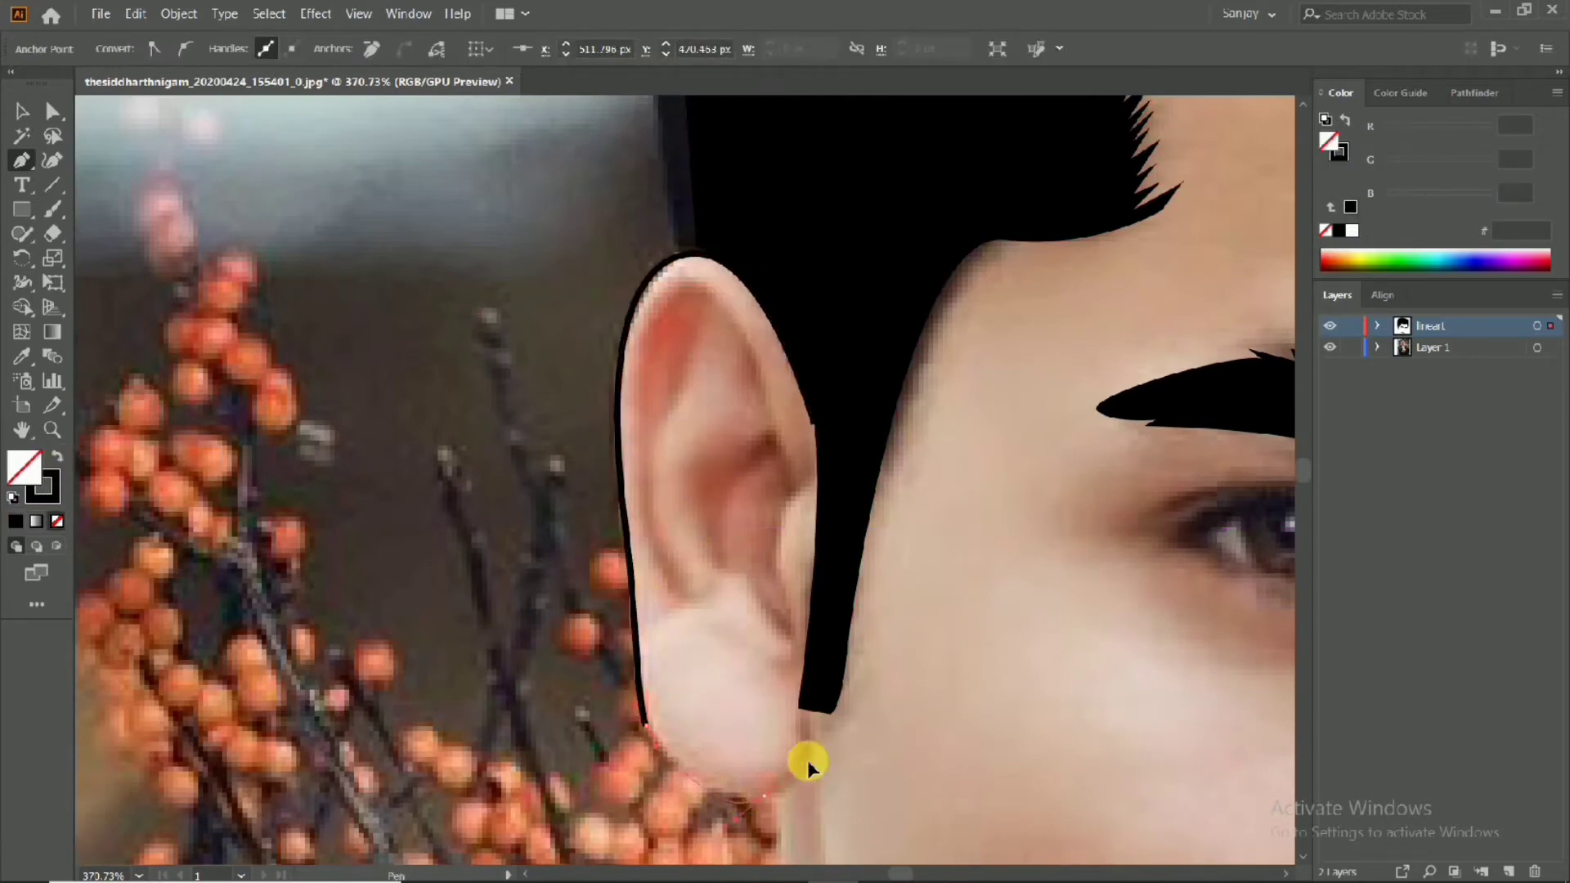
scroll(807, 666, "down", 3)
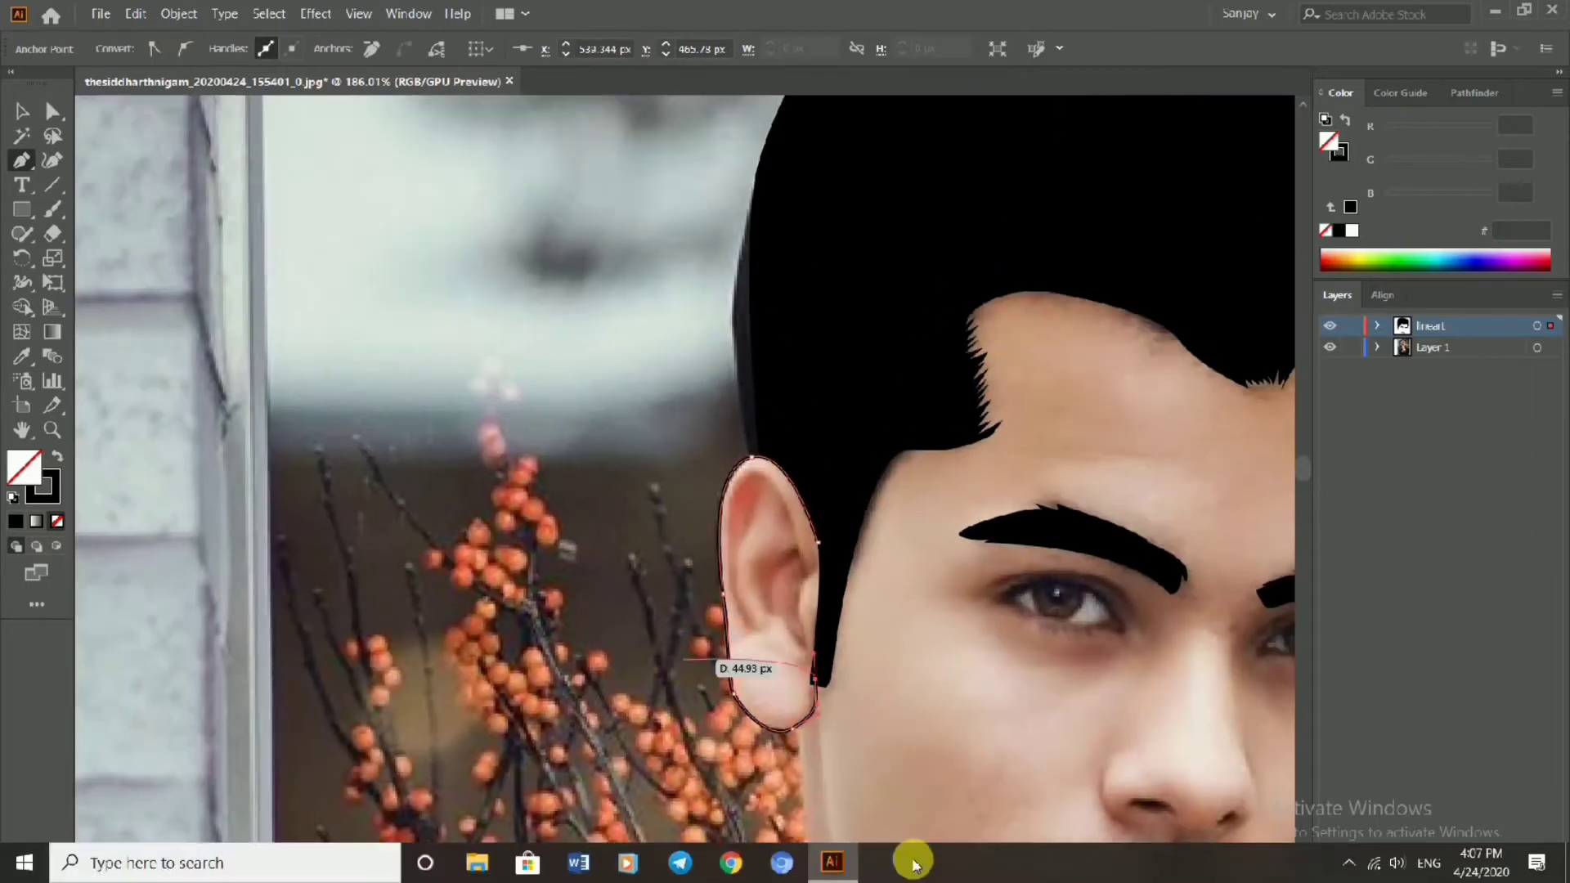
scroll(816, 561, "up", 4)
key("Escape")
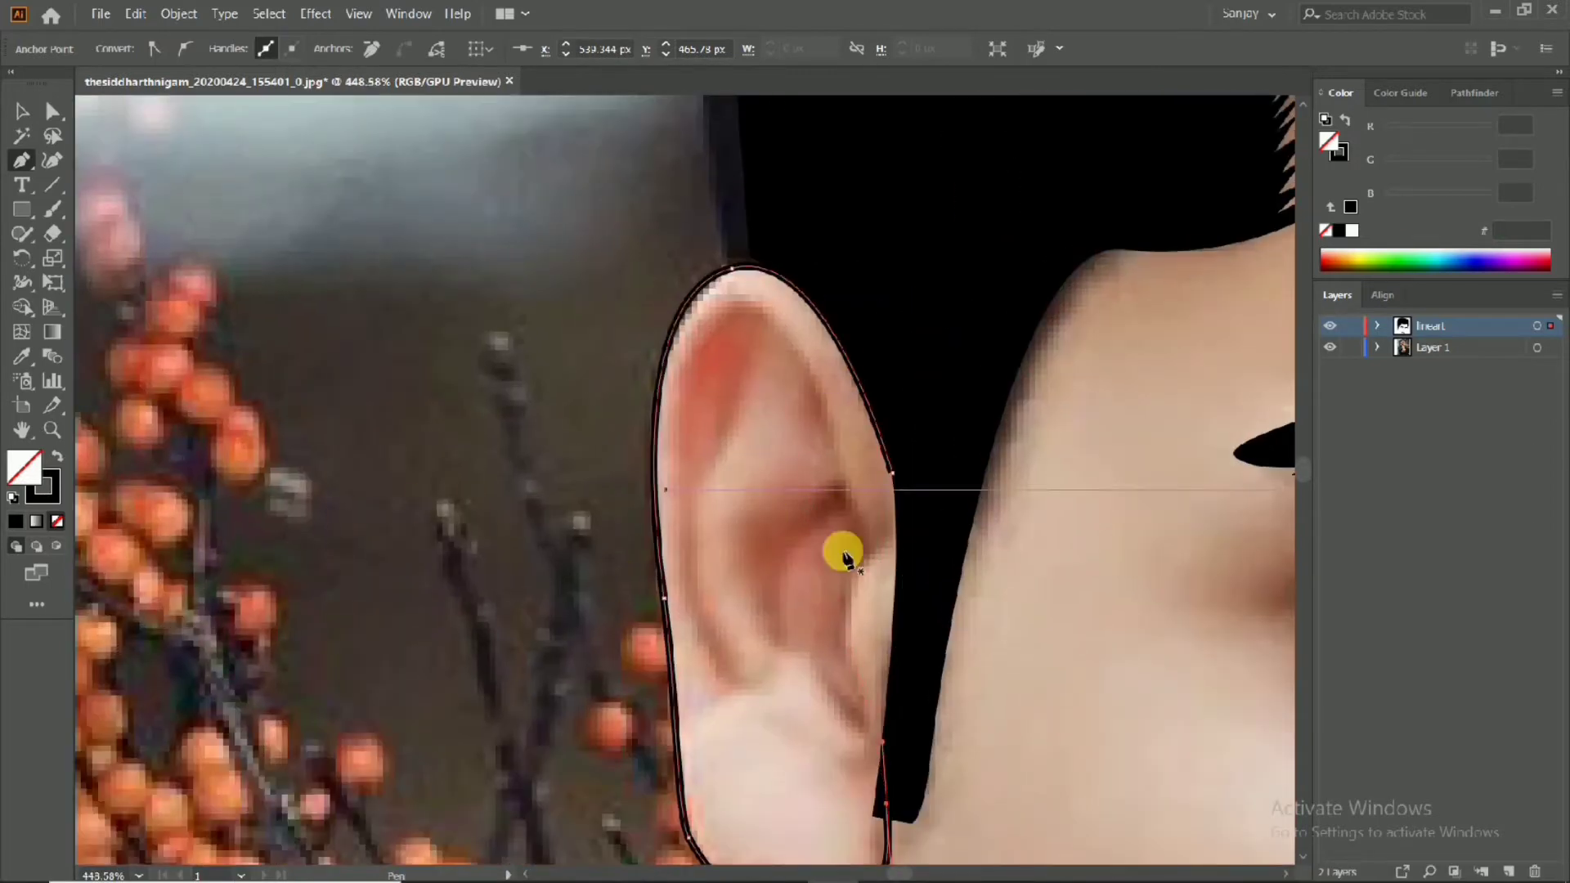
Trace the fold inside the ear's rim and draw a narrow closed crescent in the upper hollow
left_click_drag(845, 559, 752, 389)
left_click_drag(623, 403, 623, 403)
left_click_drag(724, 669, 730, 662)
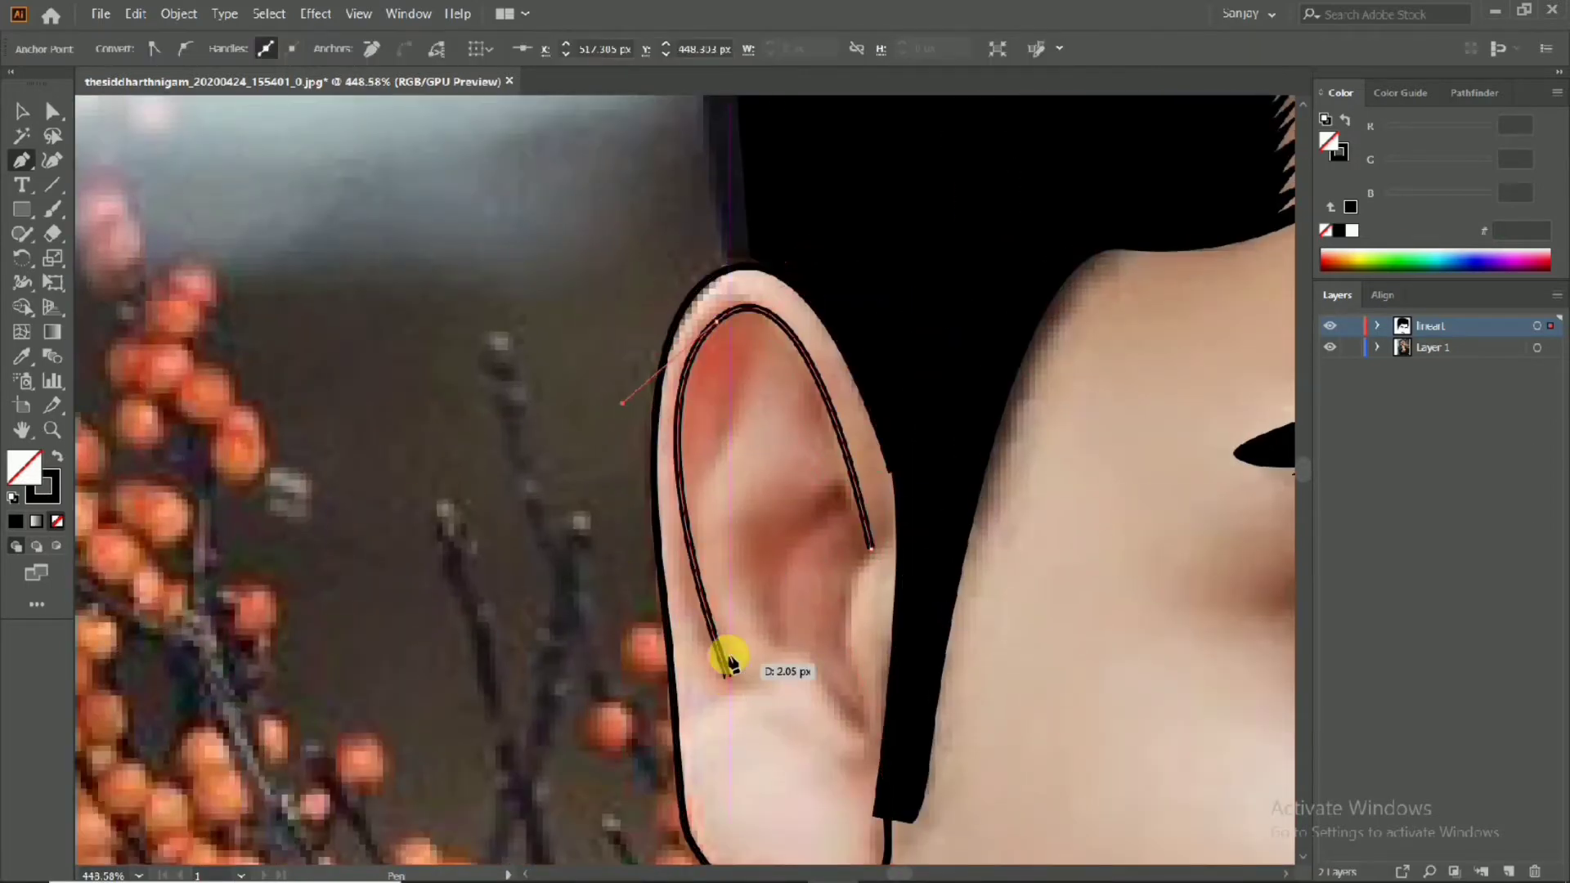
left_click(739, 347)
left_click_drag(714, 474, 772, 496)
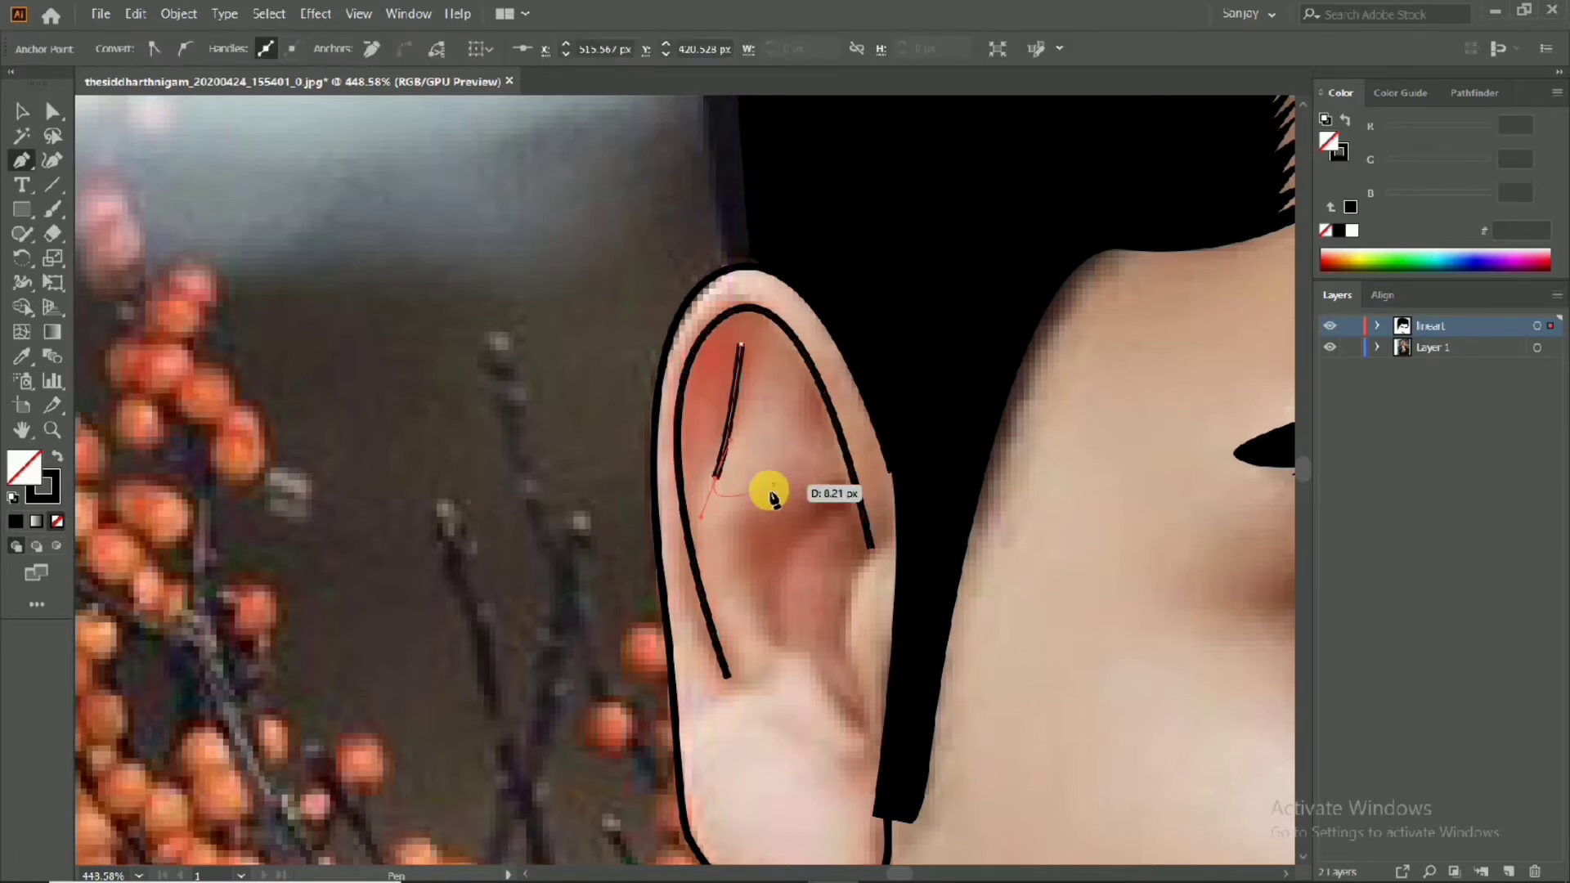
scroll(728, 342, "down", 1)
left_click_drag(750, 350, 730, 401)
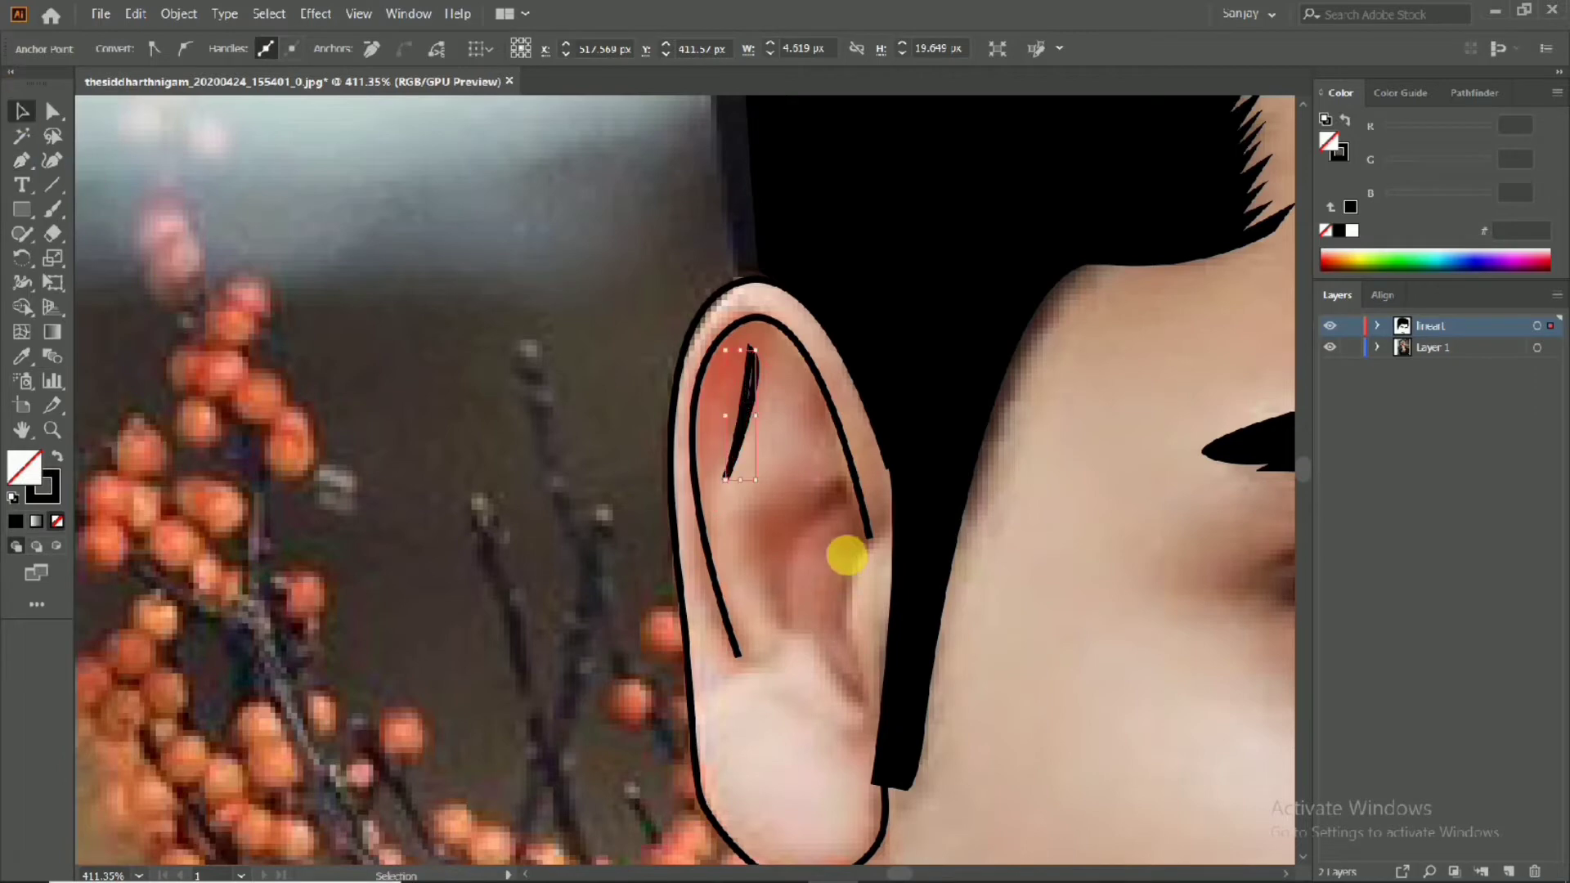
Apply the tapered width profile to the inner ear lines and turn the crescent into a solid black shape without stroke
key("v")
left_click(421, 48)
left_click(368, 110)
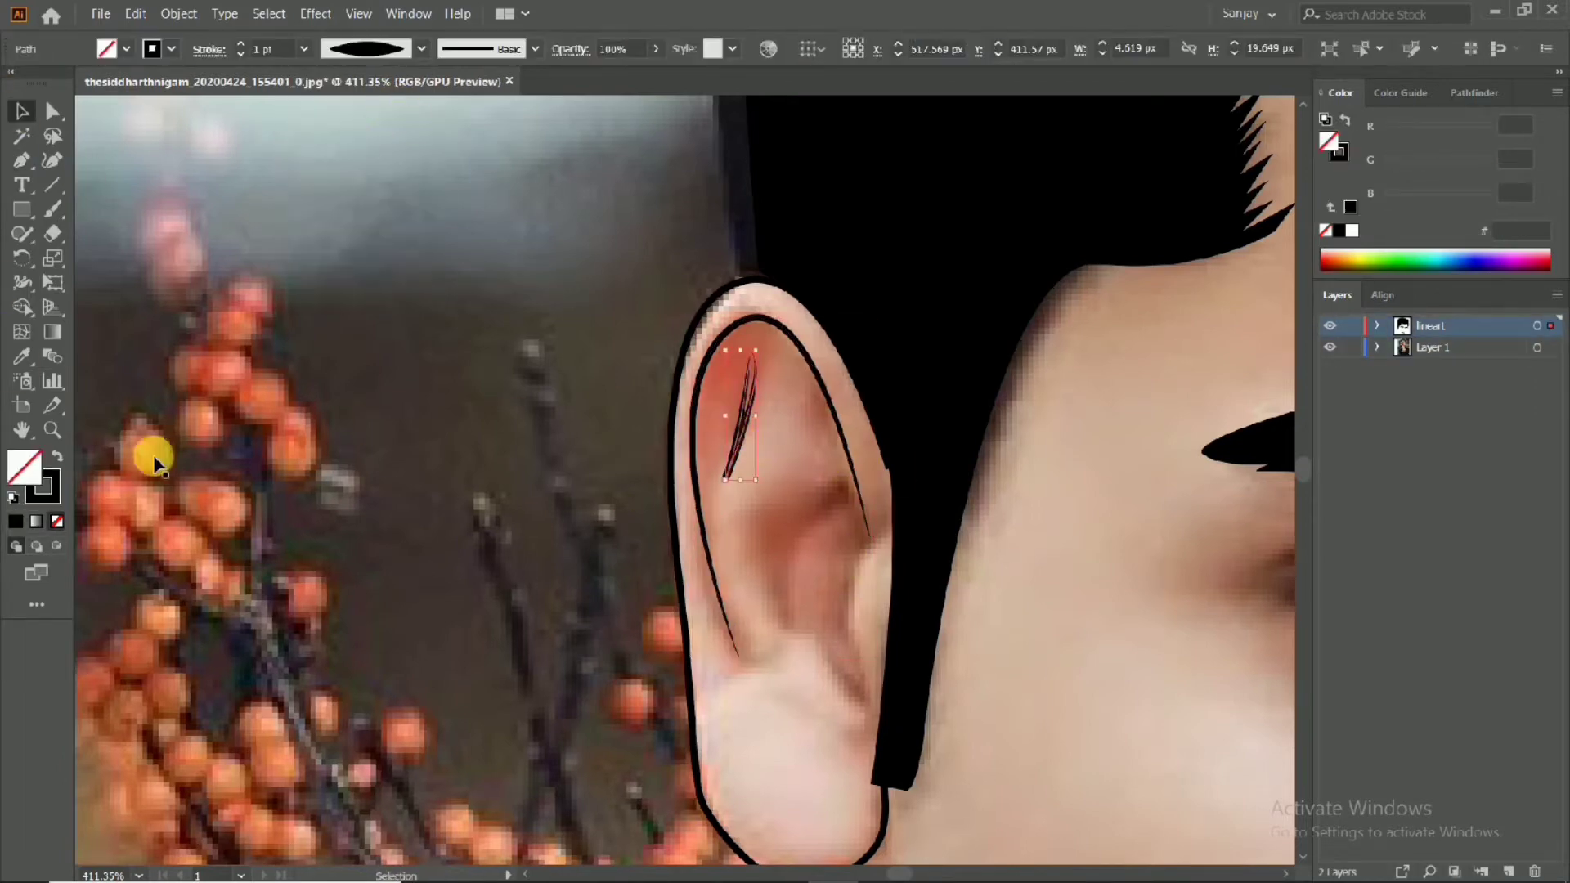
scroll(326, 467, "down", 5)
scroll(823, 519, "up", 5)
key("shift+x")
key("ctrl+shift+a")
Trace the curved edge of the small flap beside the sideburn inside the ear, with a black stroke and no fill
left_click(22, 160)
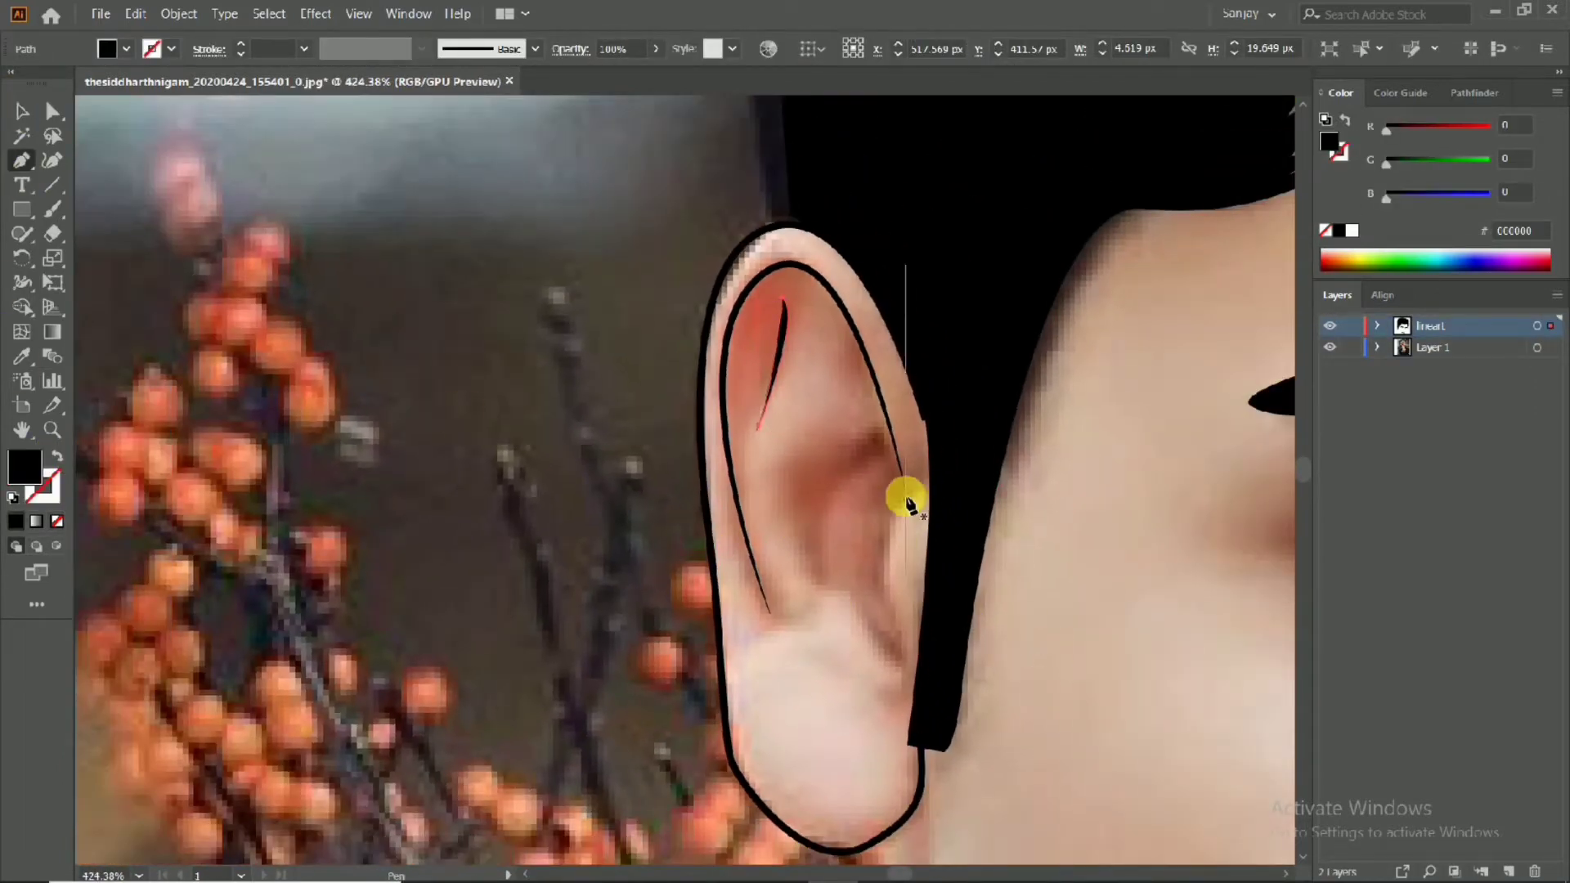
left_click_drag(915, 493, 899, 521)
left_click_drag(897, 646, 864, 613)
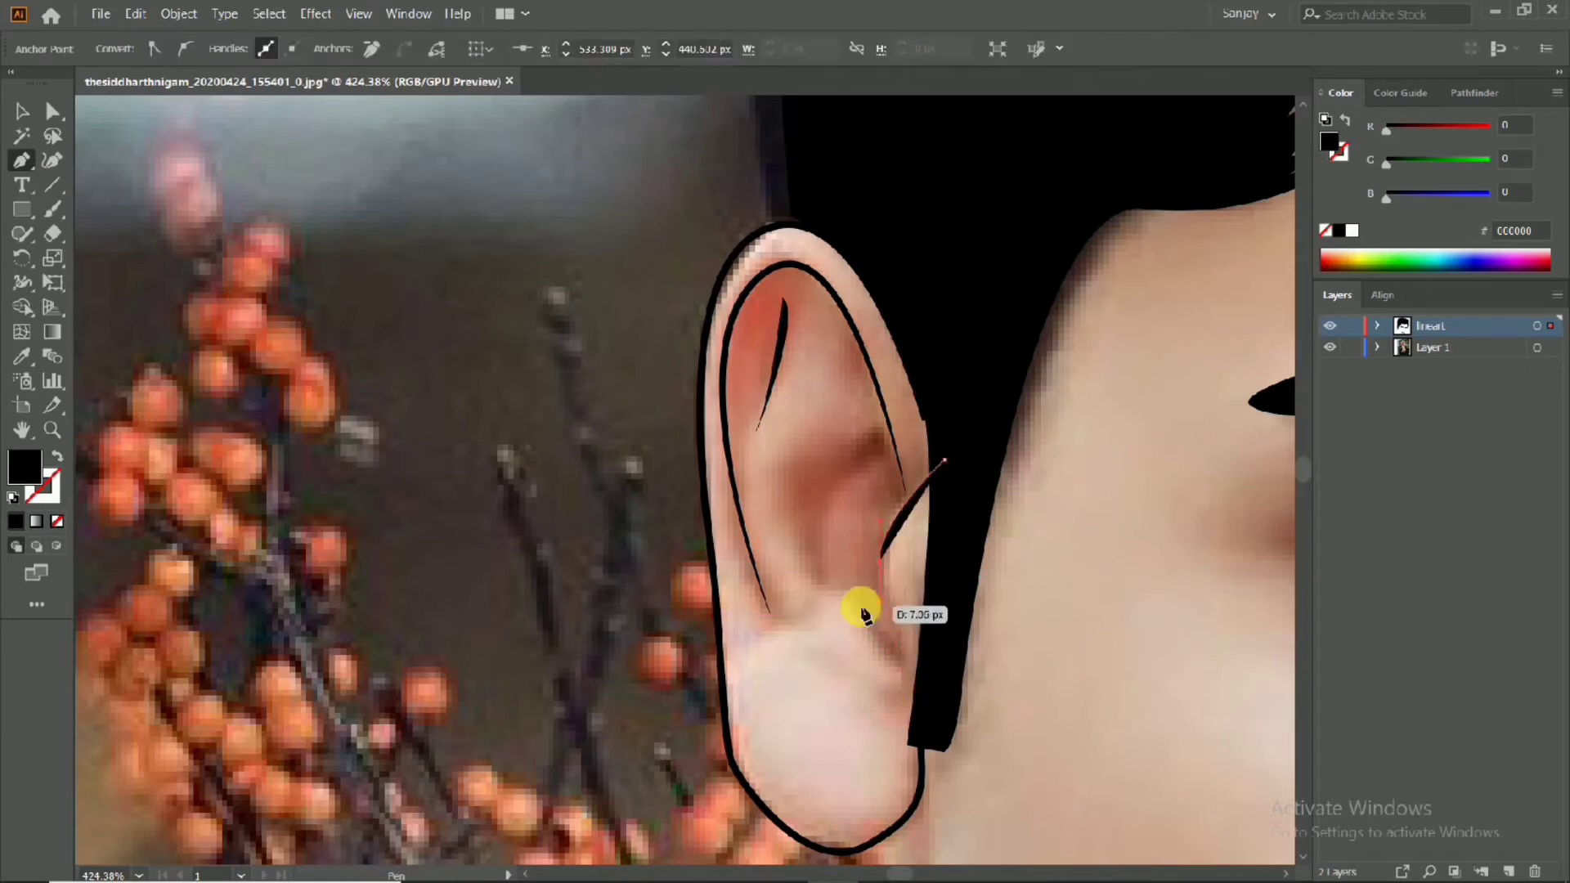
left_click_drag(906, 699, 905, 699)
key("shift+x")
key("ctrl+shift+a")
Draw a curve around the bowl-shaped hollow of the ear down to the lower end of the flap line
scroll(686, 457, "down", 1)
left_click(876, 485)
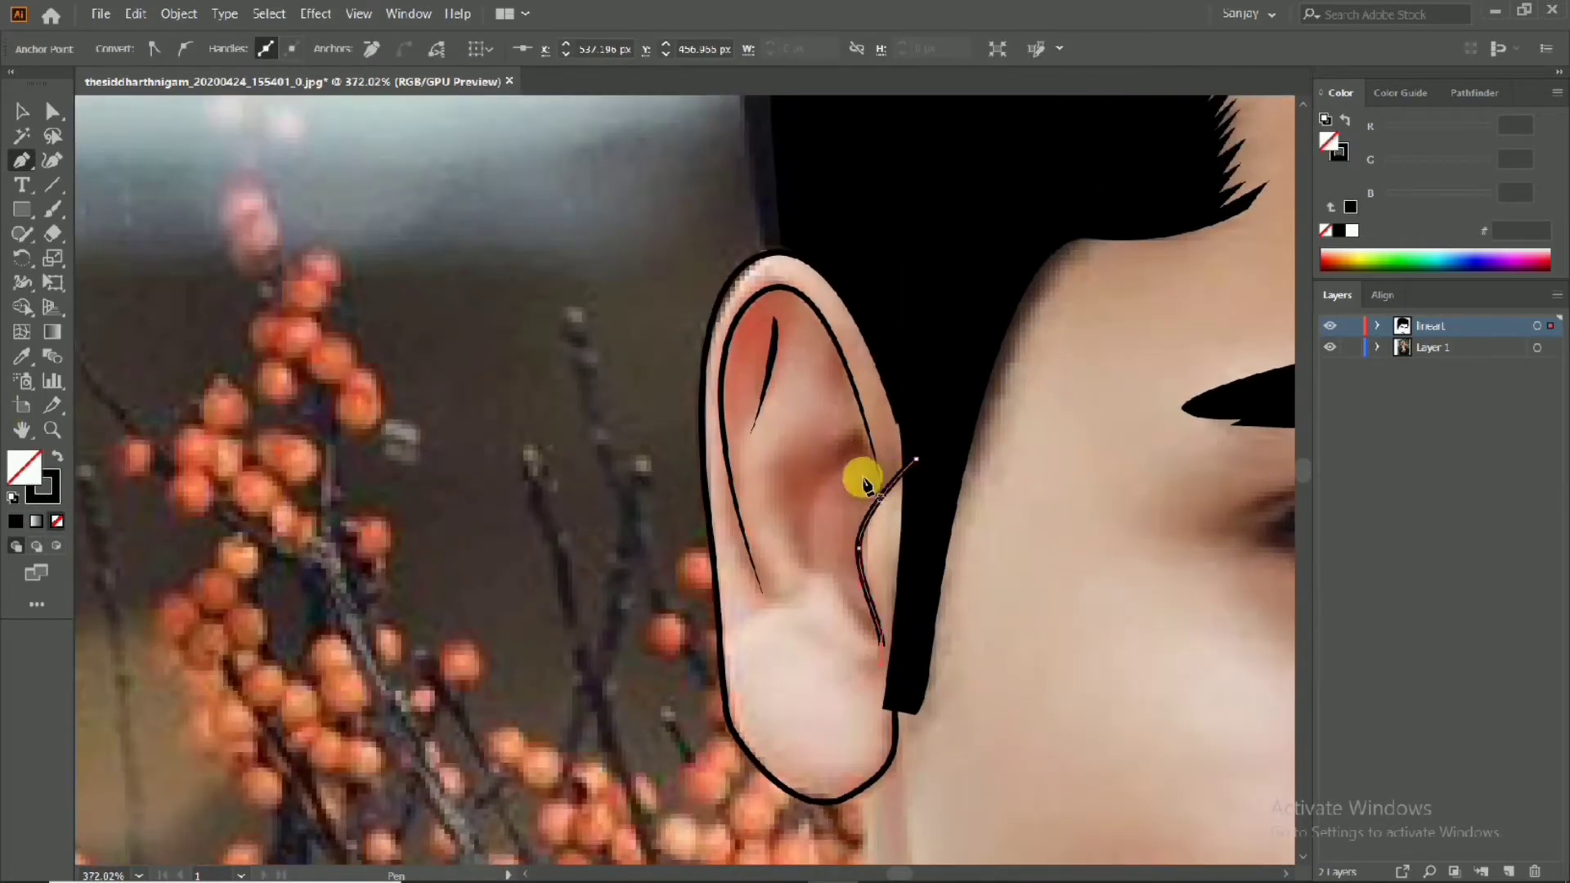
left_click_drag(833, 450, 792, 488)
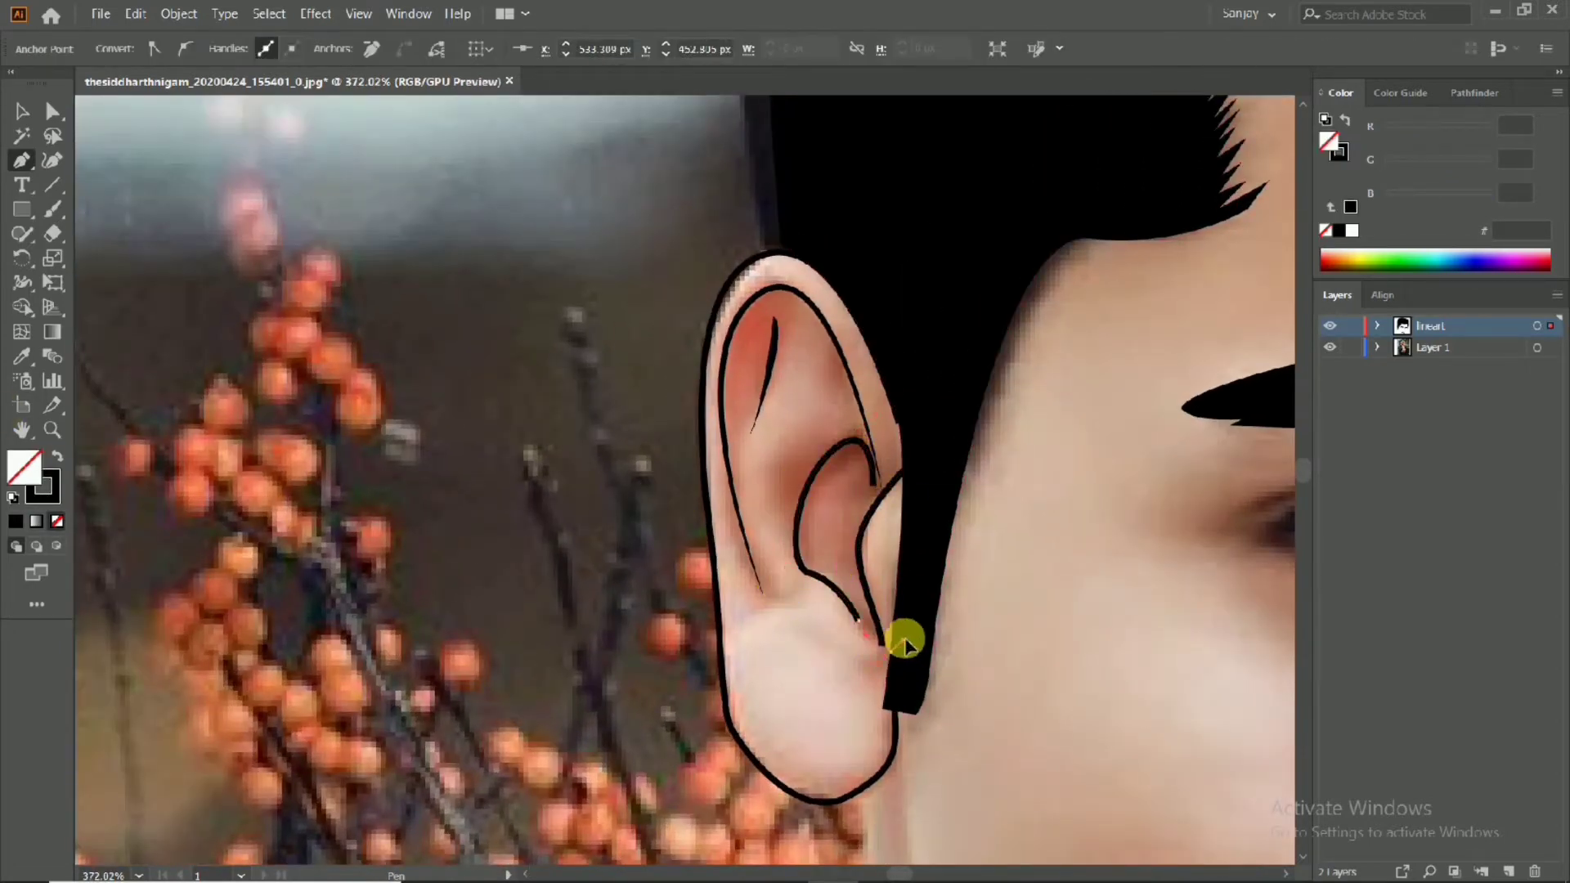
left_click_drag(905, 640, 906, 639)
scroll(905, 641, "down", 8)
left_click(56, 455)
left_click(55, 455)
Select the flap line and the hollow's curve inside the ear and apply the tapered width profile
left_click(22, 111)
left_click_drag(663, 613, 553, 557)
scroll(753, 518, "up", 5)
left_click(699, 561)
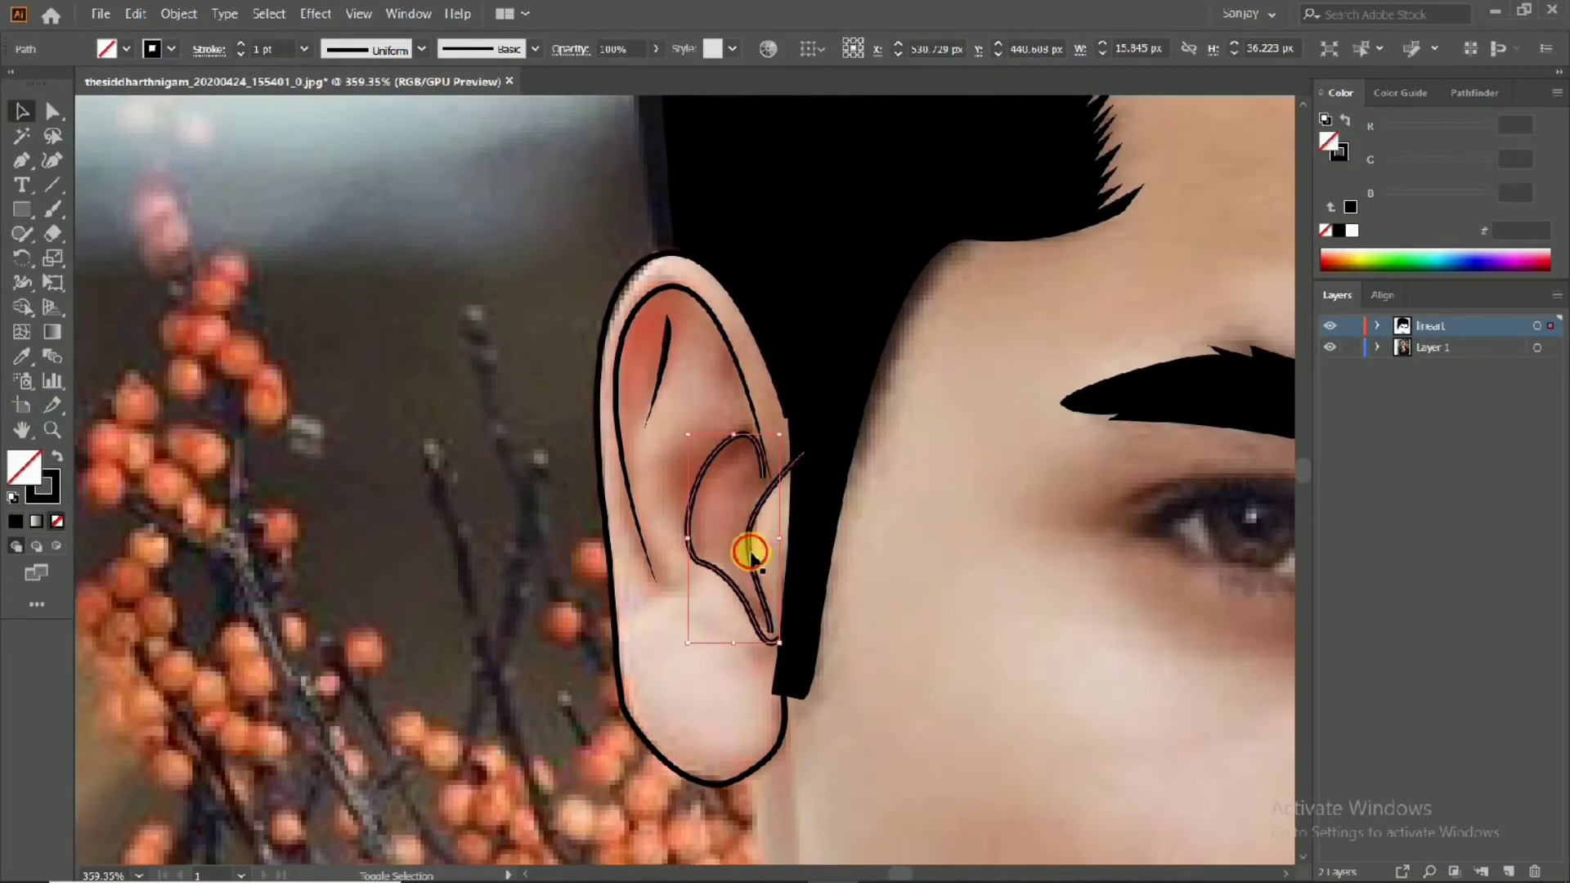
left_click(421, 50)
left_click(397, 106)
Check the line art with the photo temporarily hidden and remove the curve around the ear's bowl-shaped hollow
left_click(701, 631)
scroll(939, 578, "down", 8)
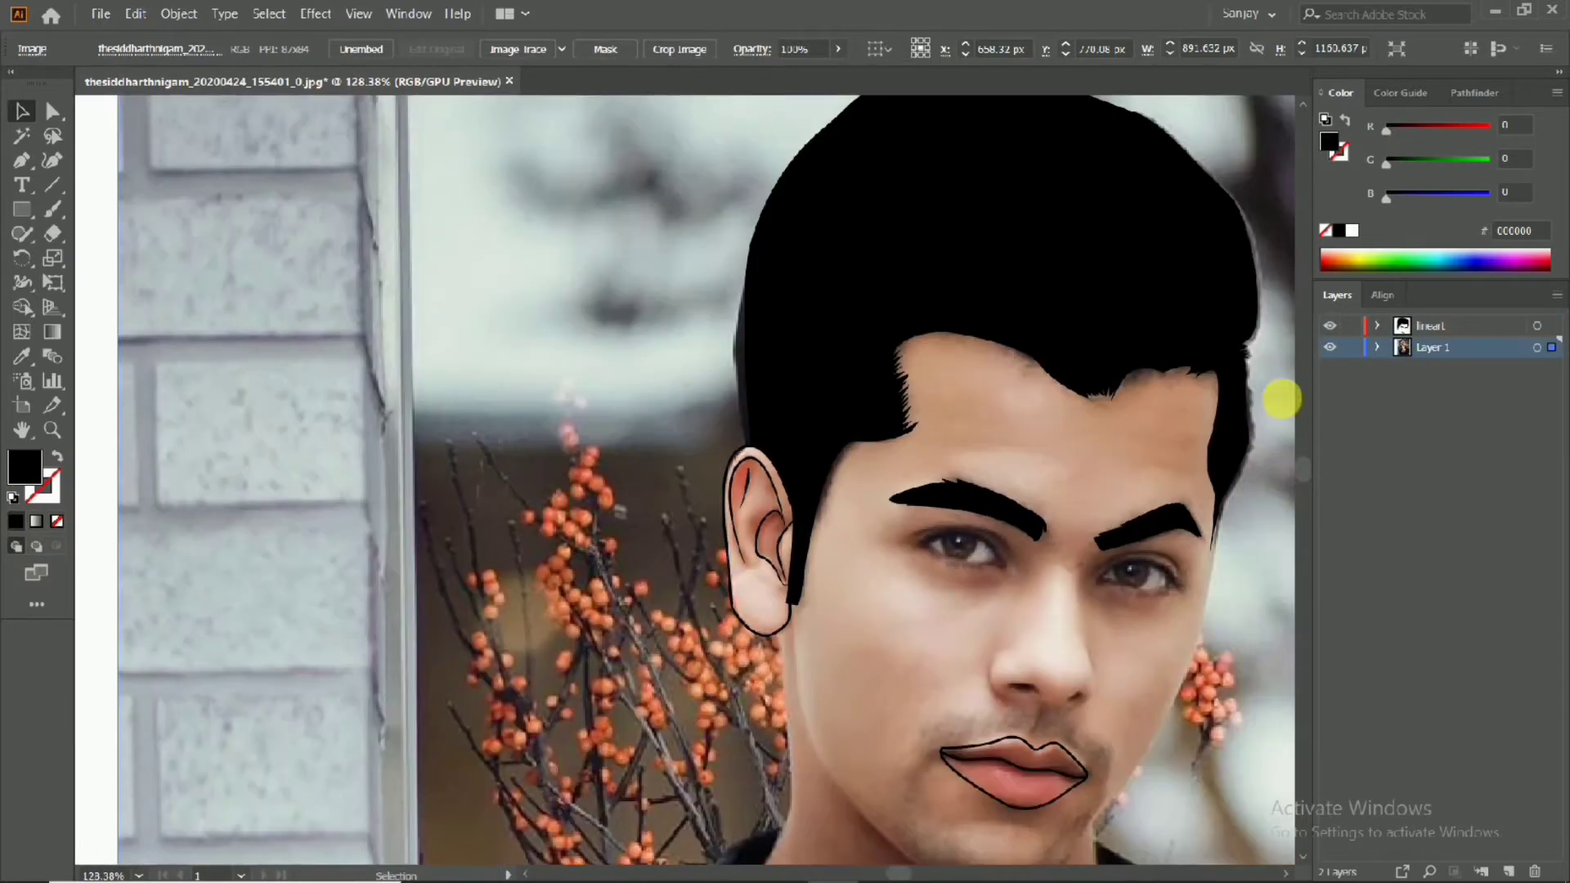
left_click(1329, 347)
left_click(1330, 346)
scroll(536, 428, "up", 8)
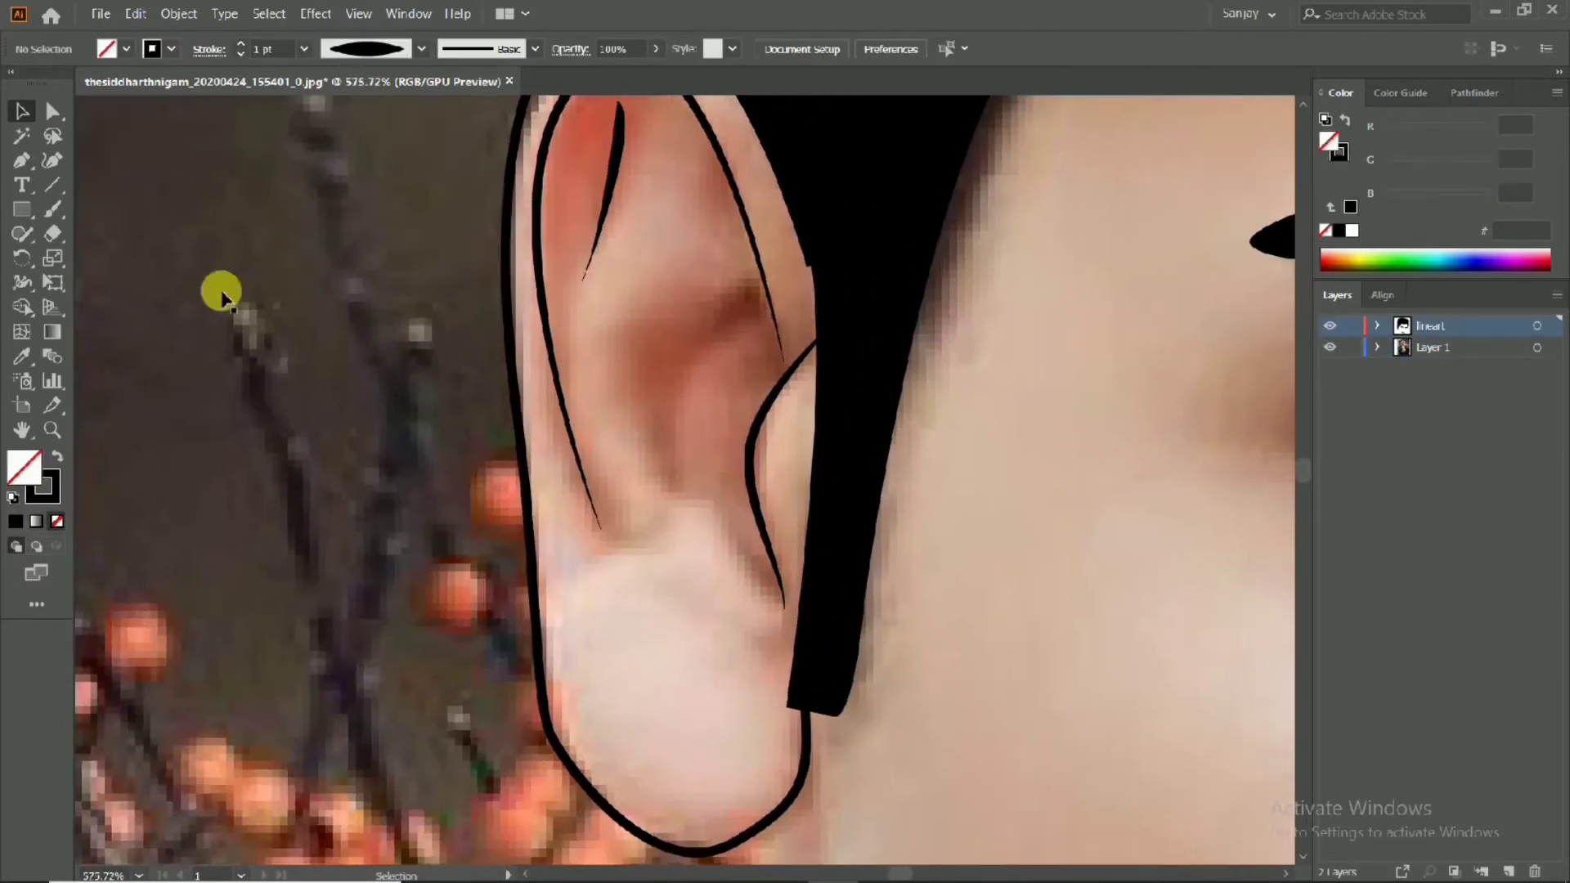
left_click_drag(773, 380, 691, 454)
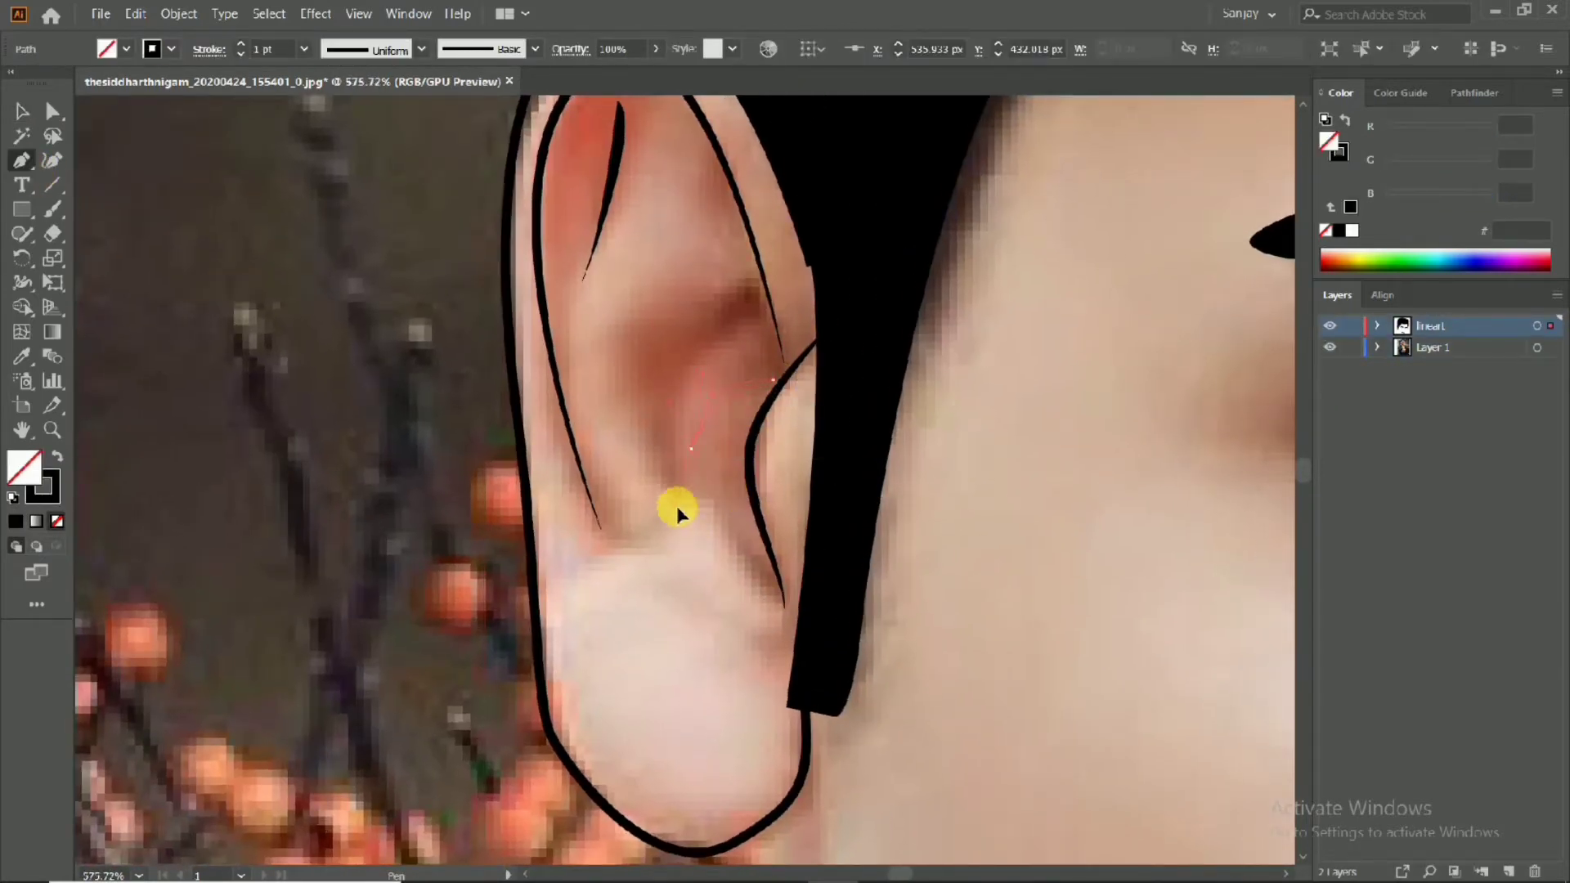
left_click_drag(773, 380, 783, 392)
scroll(77, 519, "down", 8)
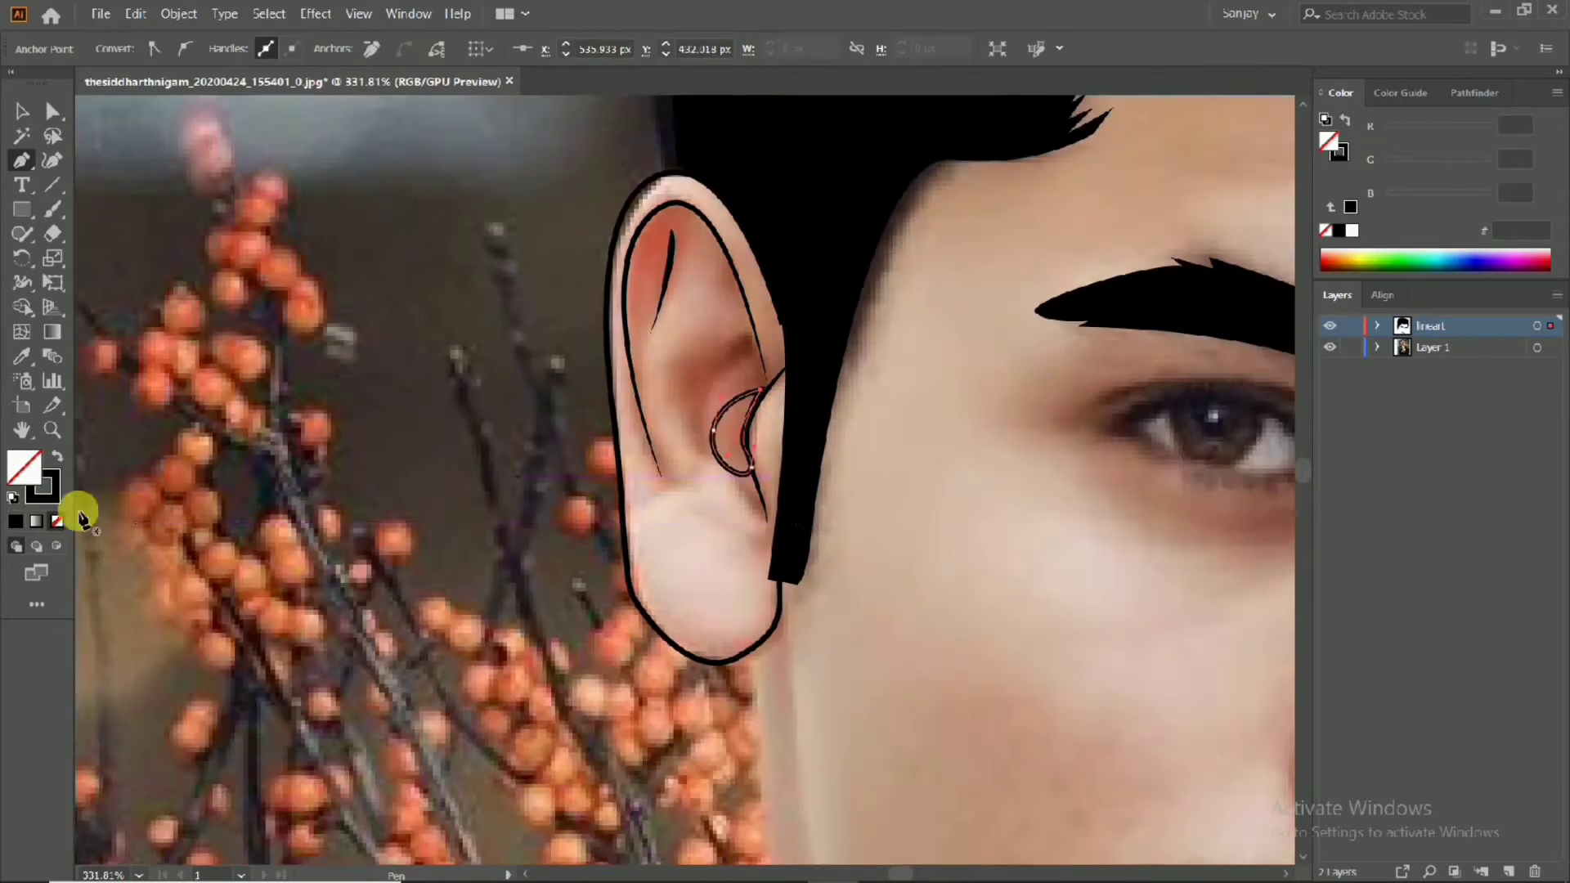
scroll(719, 550, "up", 6)
scroll(781, 496, "up", 1)
Draw a short curve from above the earlobe down to the lower end of the flap line
left_click(675, 453)
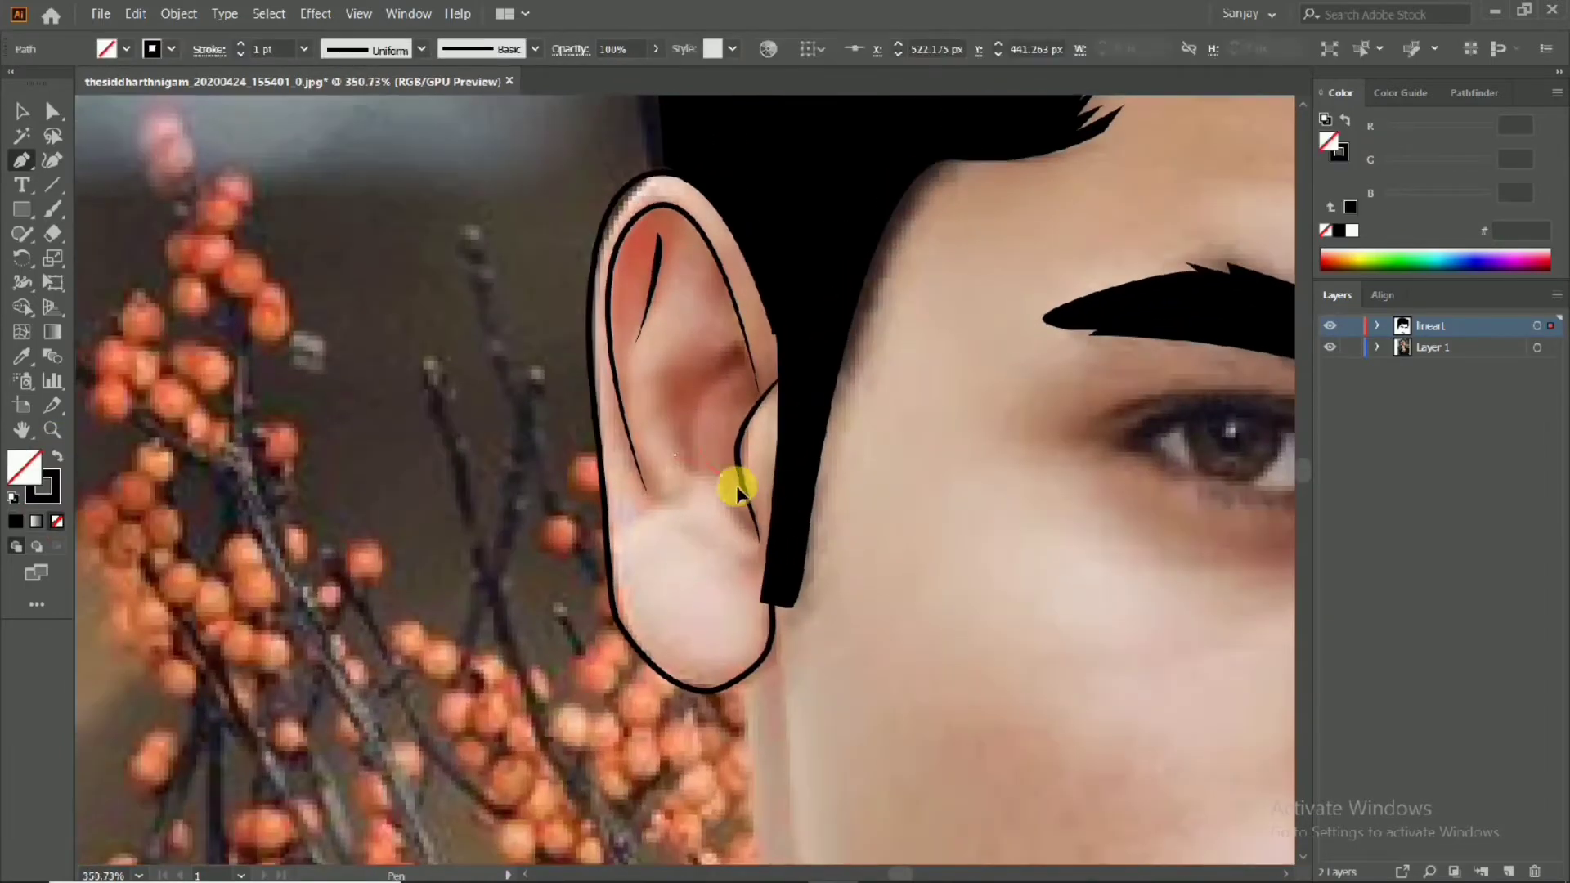
left_click_drag(717, 475, 766, 544)
left_click(33, 114)
left_click(743, 532)
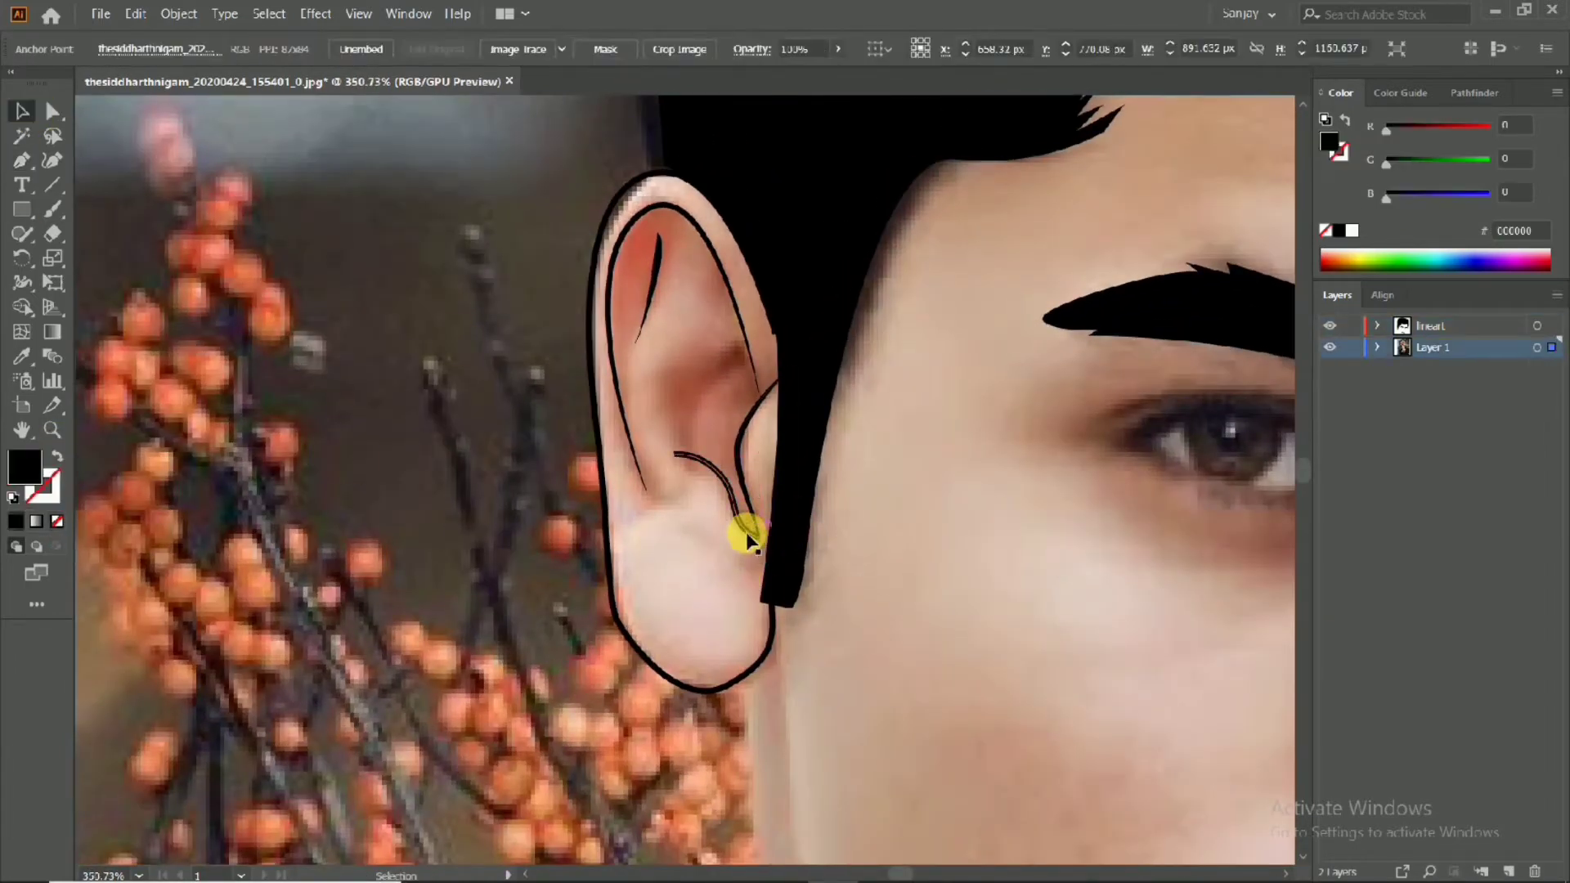
Apply the tapered width profile to the outer ear outline
left_click(421, 49)
left_click(655, 175)
left_click(421, 49)
left_click(421, 110)
key("p")
scroll(1121, 379, "down", 5)
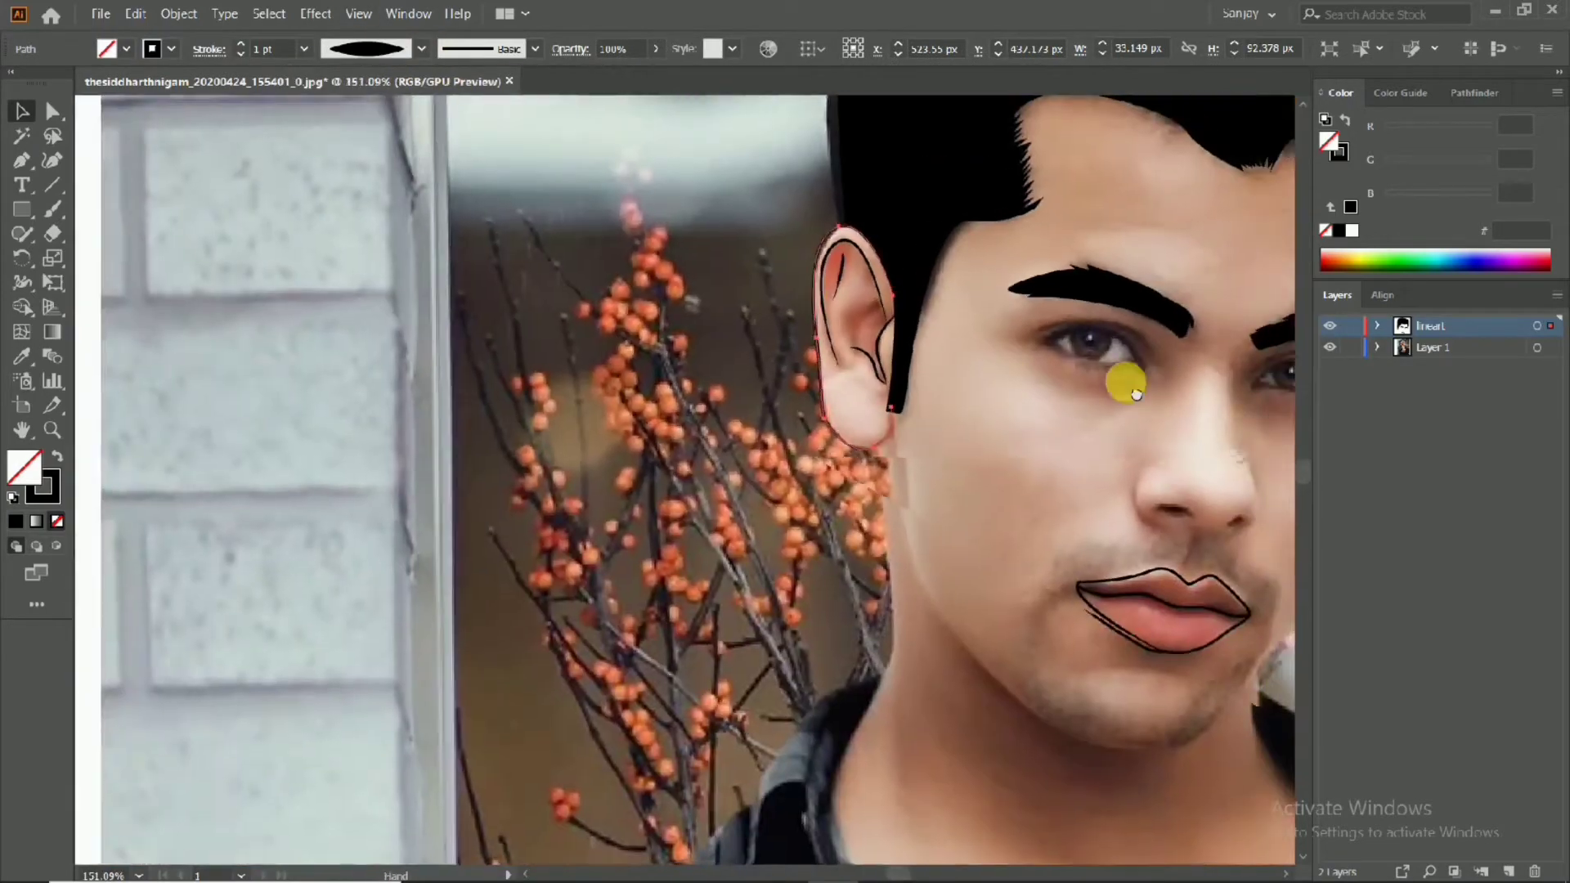
Trace the face outline from the left sideburn beside the earlobe down along the jaw to the underside of the chin
scroll(957, 326, "up", 3)
left_click(703, 308)
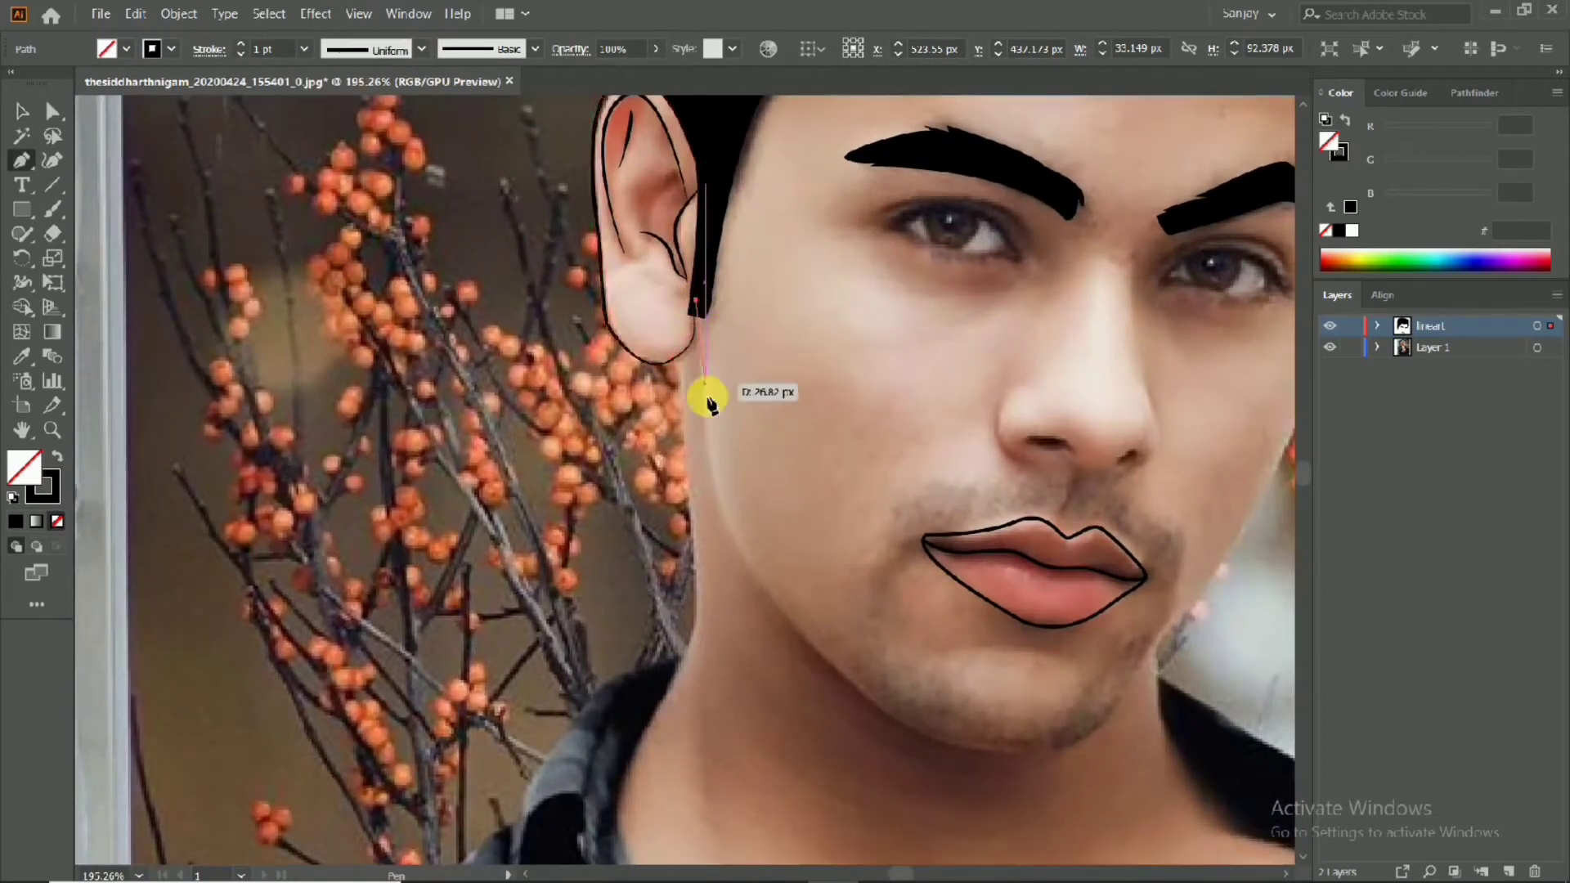
scroll(708, 482, "up", 1)
left_click_drag(760, 609, 947, 736)
scroll(831, 656, "down", 3)
scroll(792, 641, "up", 2)
left_click_drag(812, 657, 894, 596)
scroll(904, 630, "up", 2)
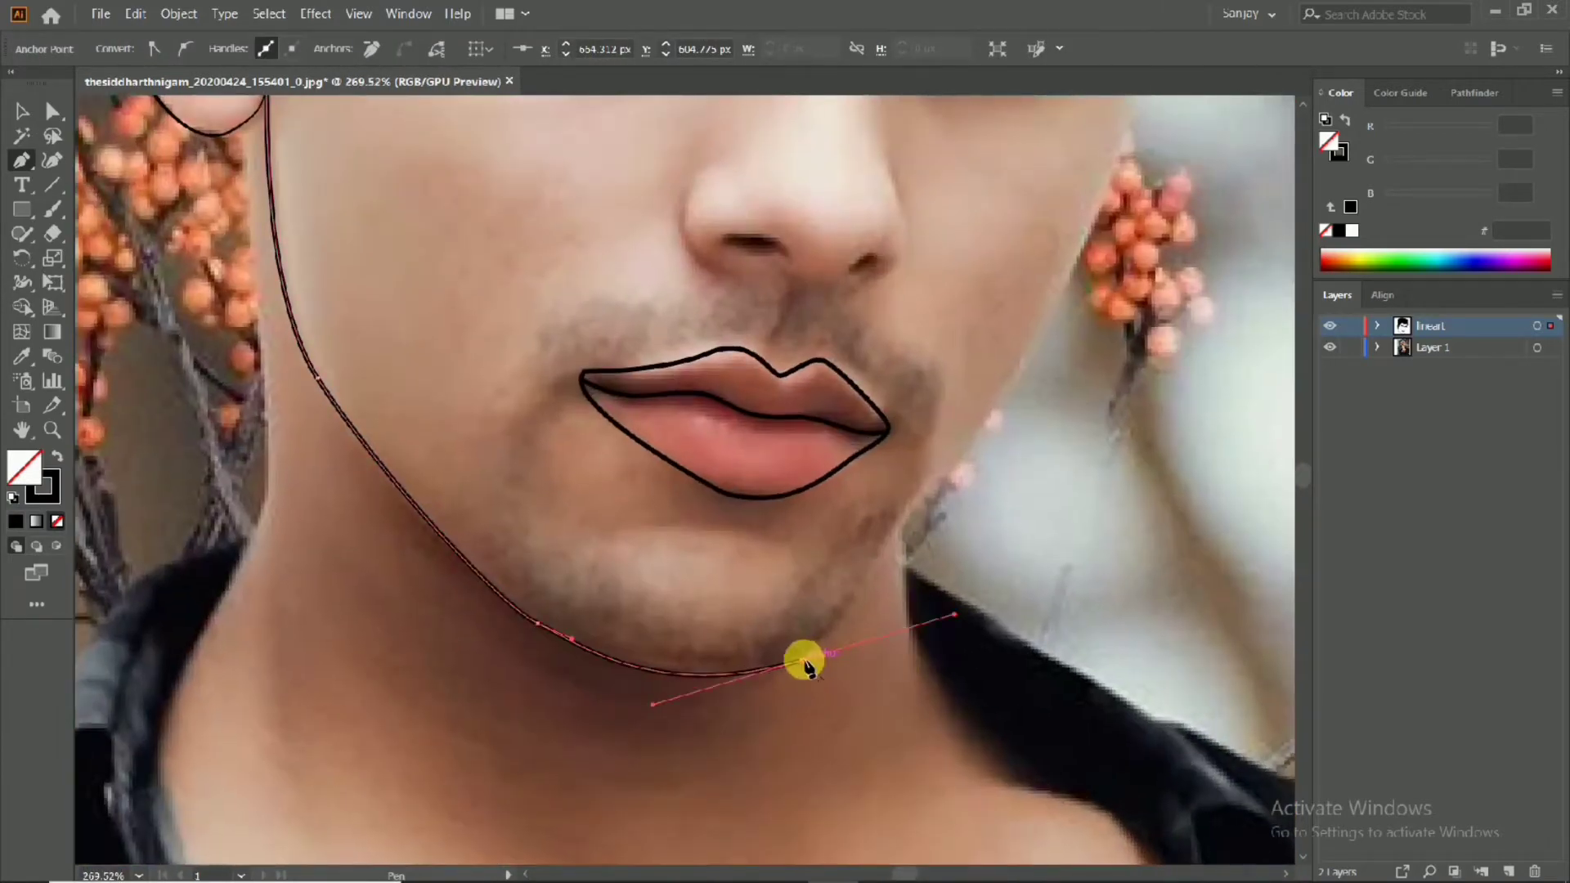
Redo the last jawline segments so the curve follows the chin's lower edge and starts up its right side
scroll(890, 650, "down", 2)
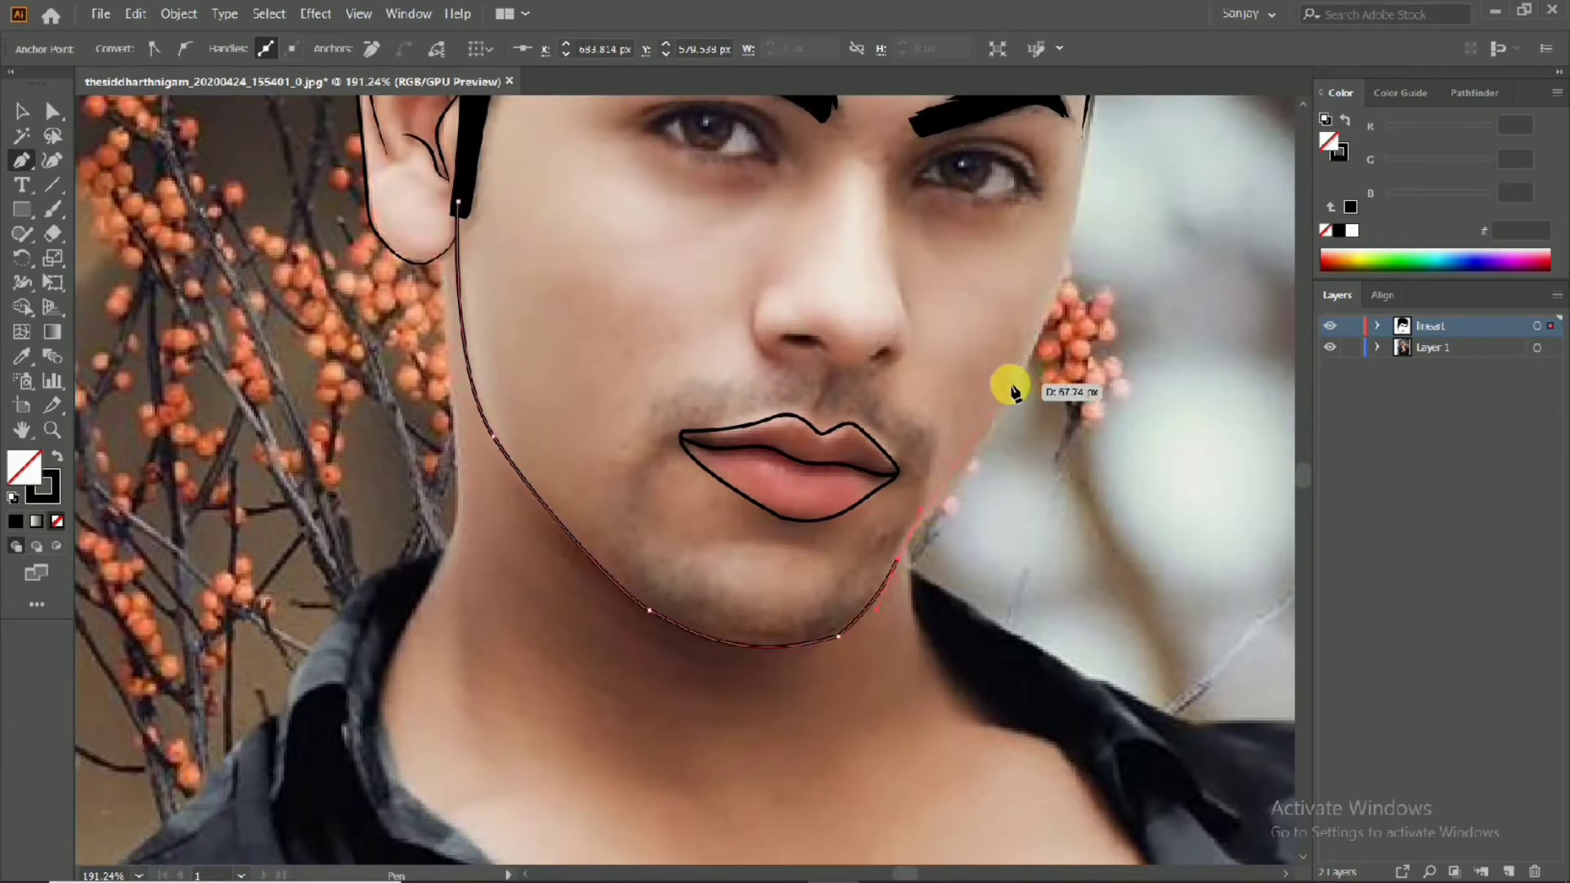
scroll(1059, 300, "up", 2)
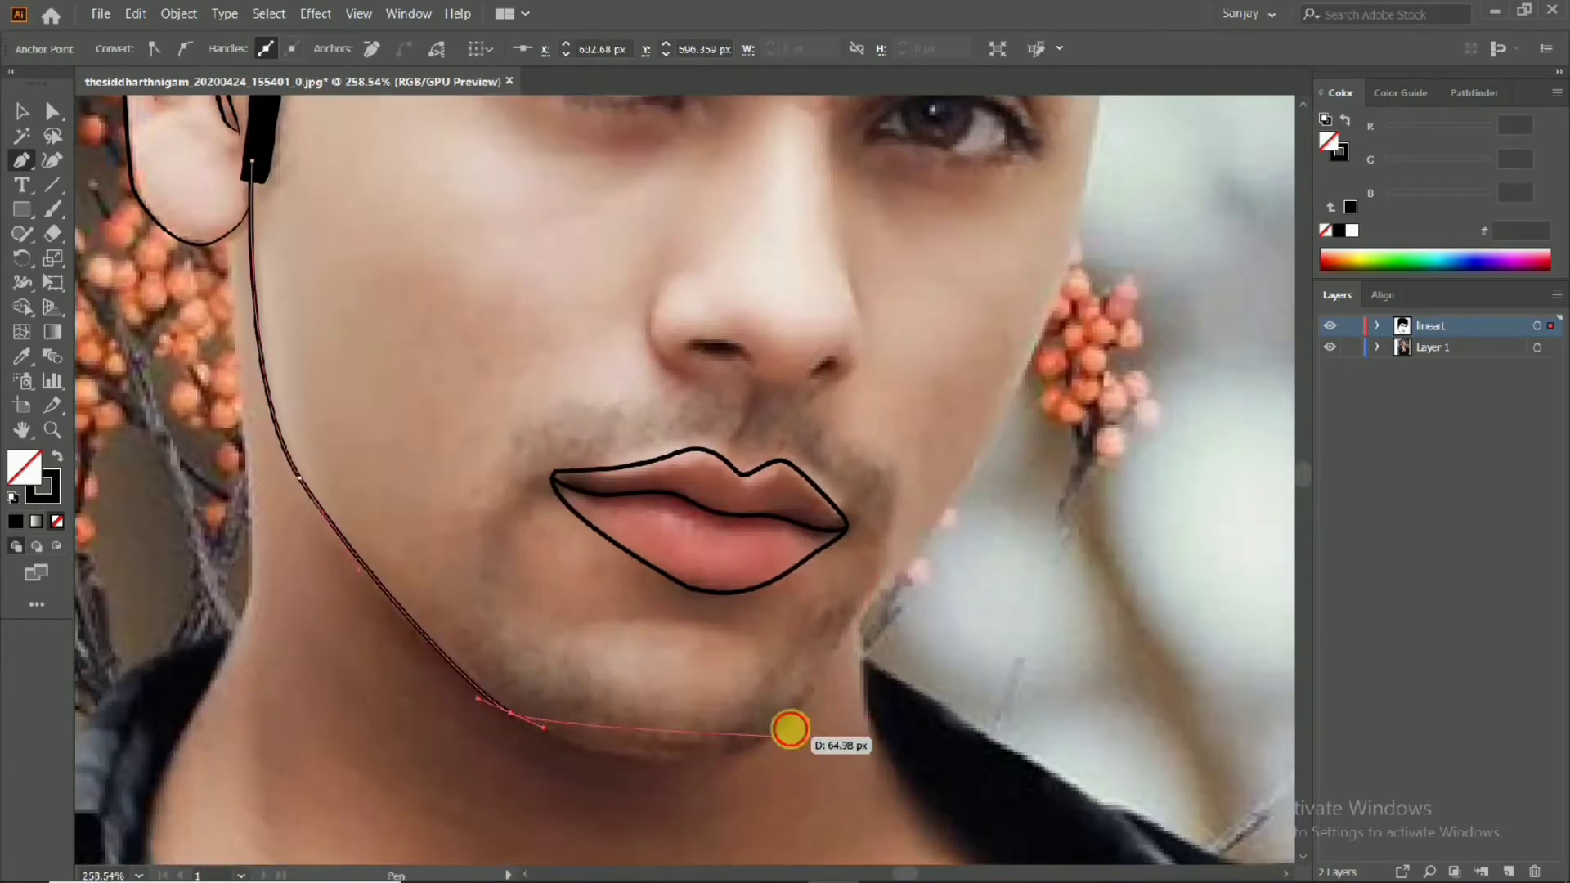
left_click_drag(790, 729, 886, 653)
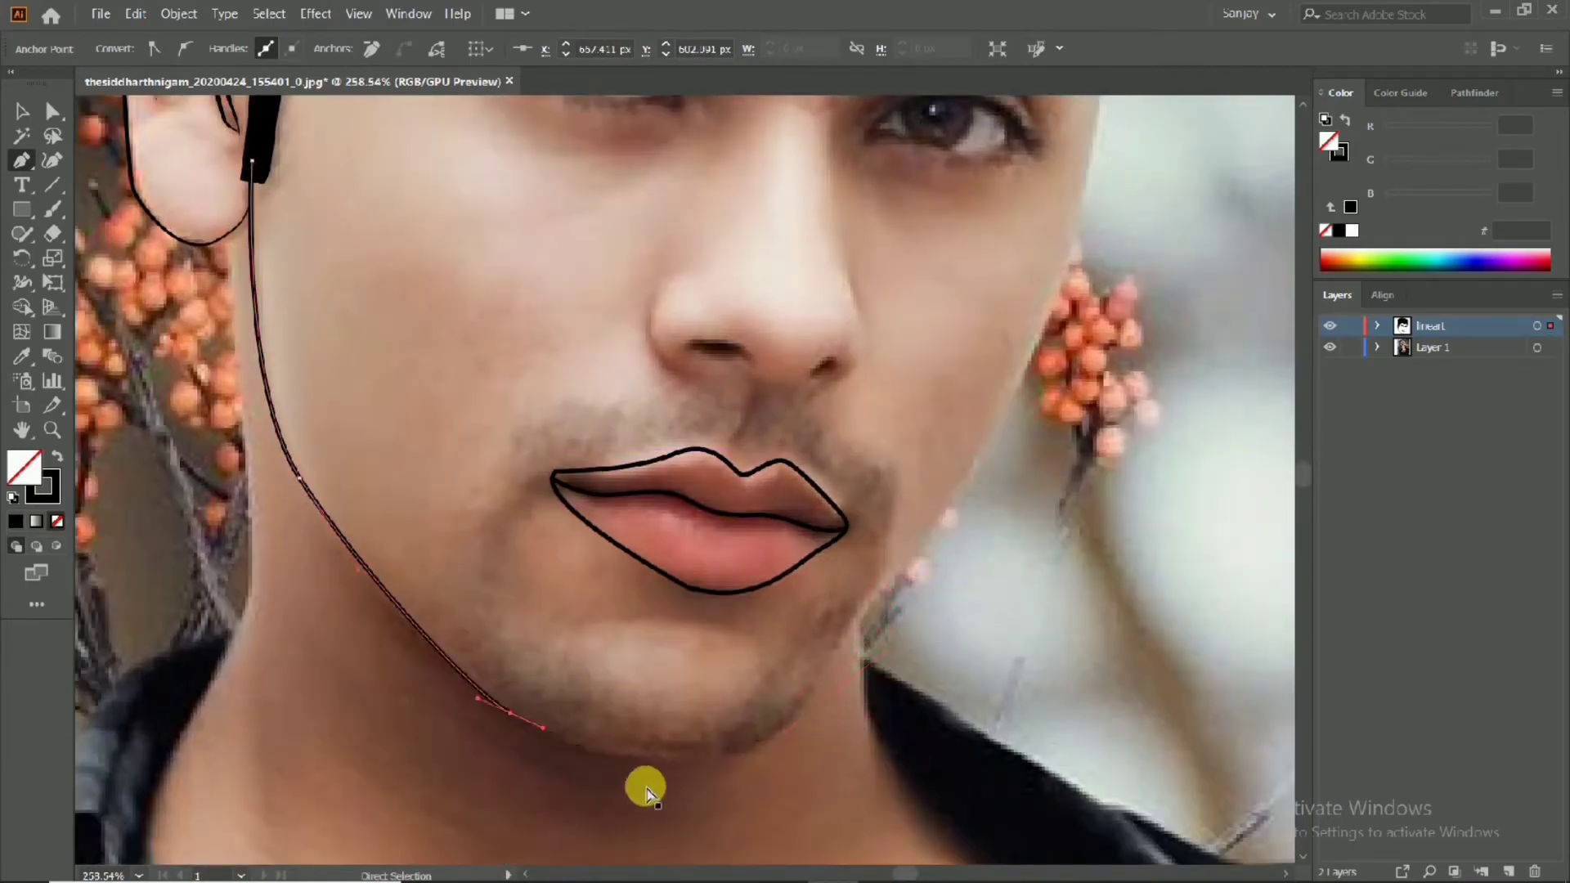
left_click_drag(773, 740, 833, 674)
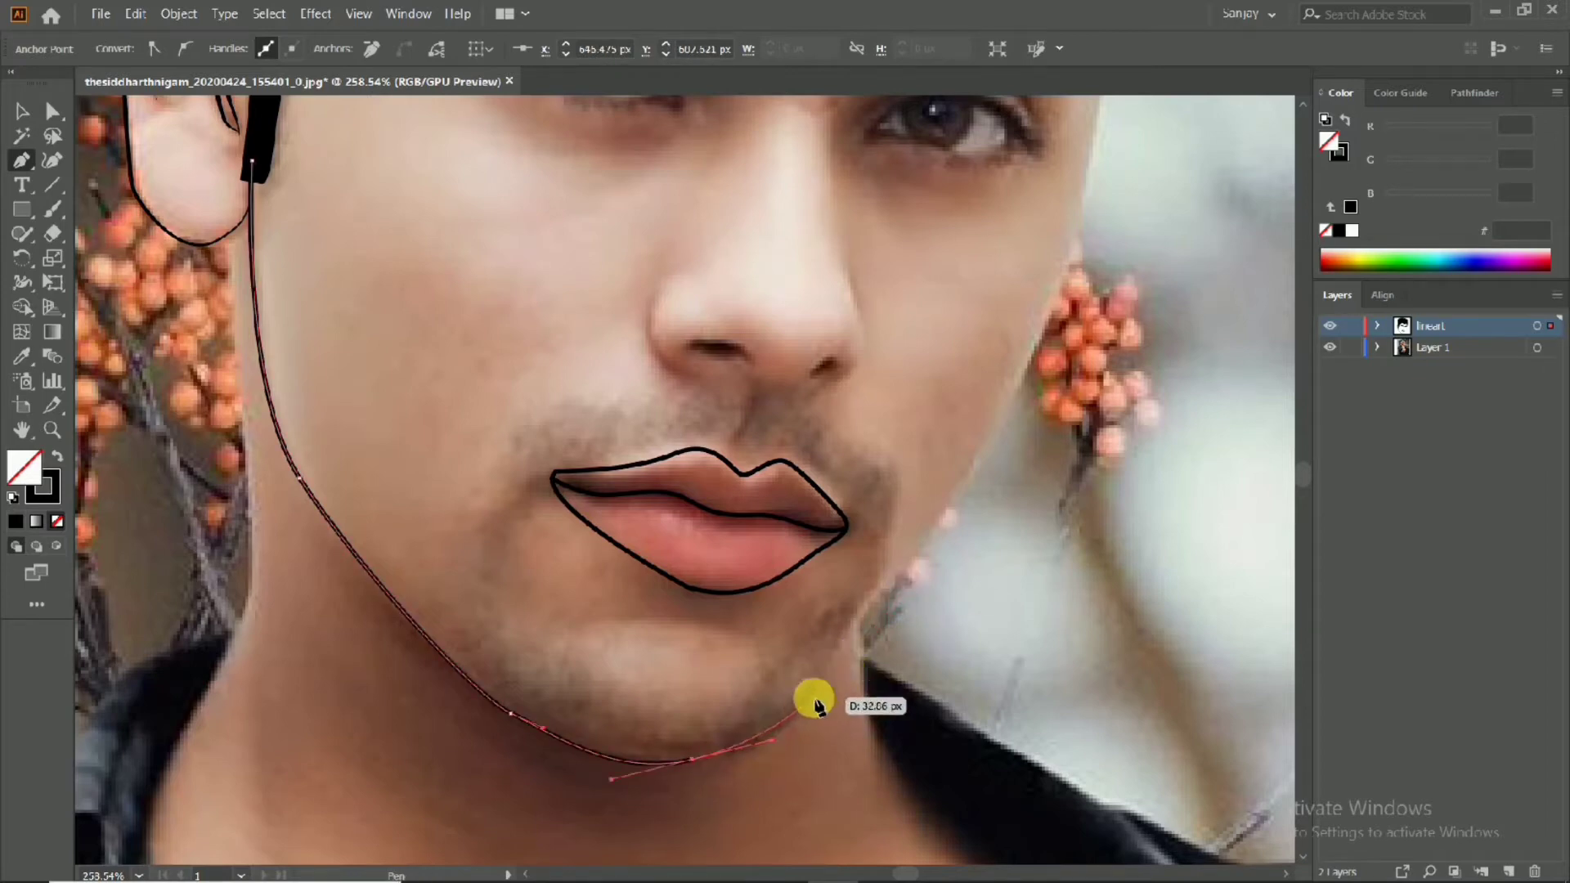
left_click_drag(722, 758, 836, 740)
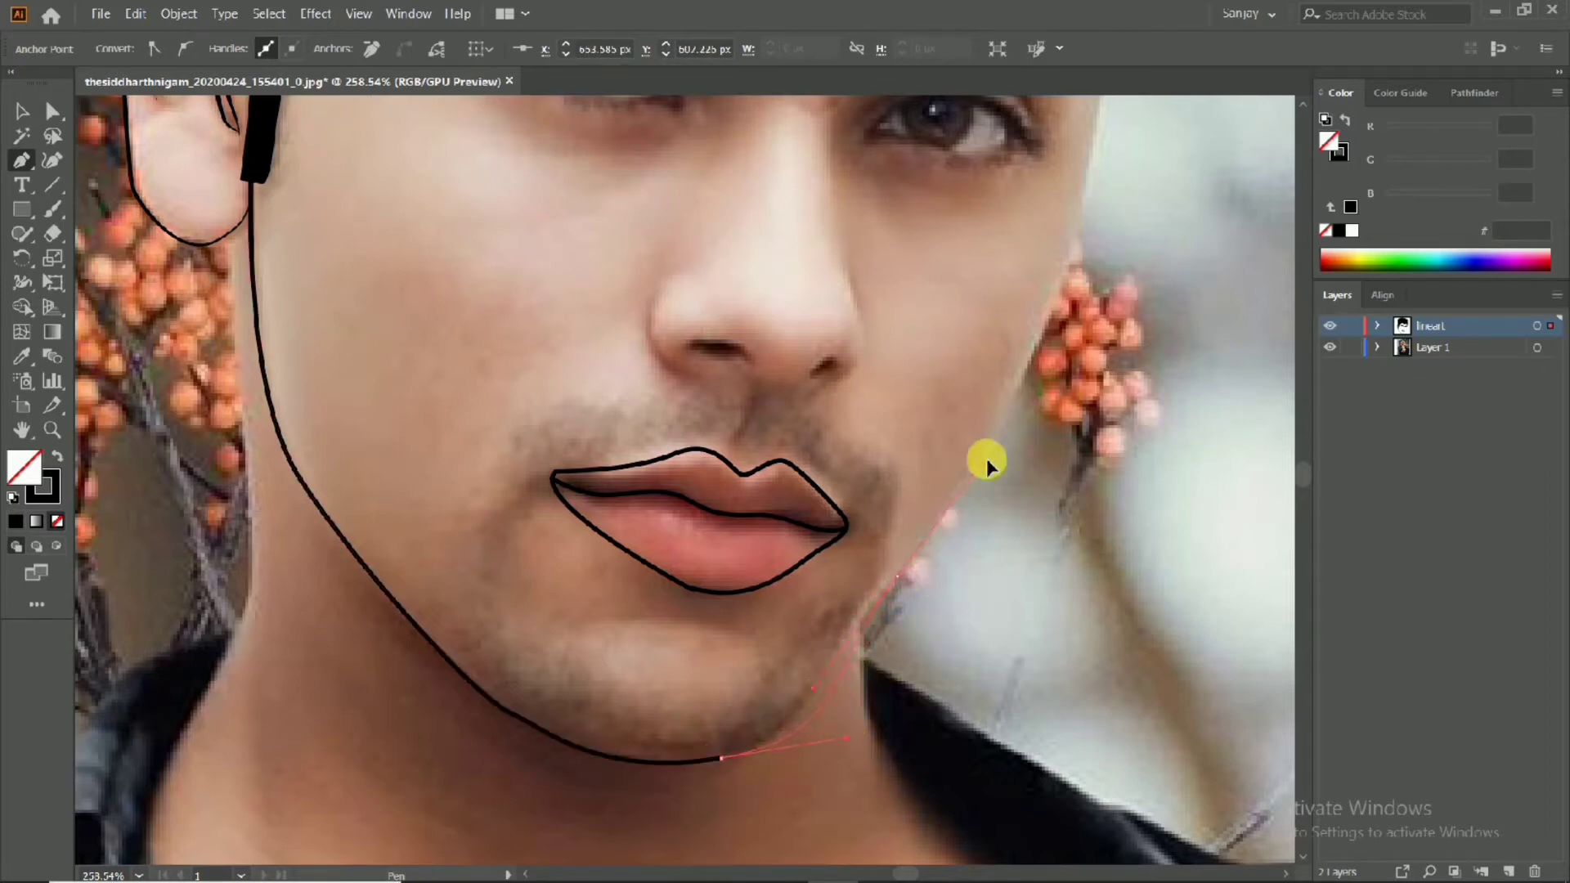
Continue the face outline up the right cheek into the right sideburn and check it with the photo layer temporarily hidden
scroll(859, 543, "up", 3)
scroll(859, 543, "down", 2)
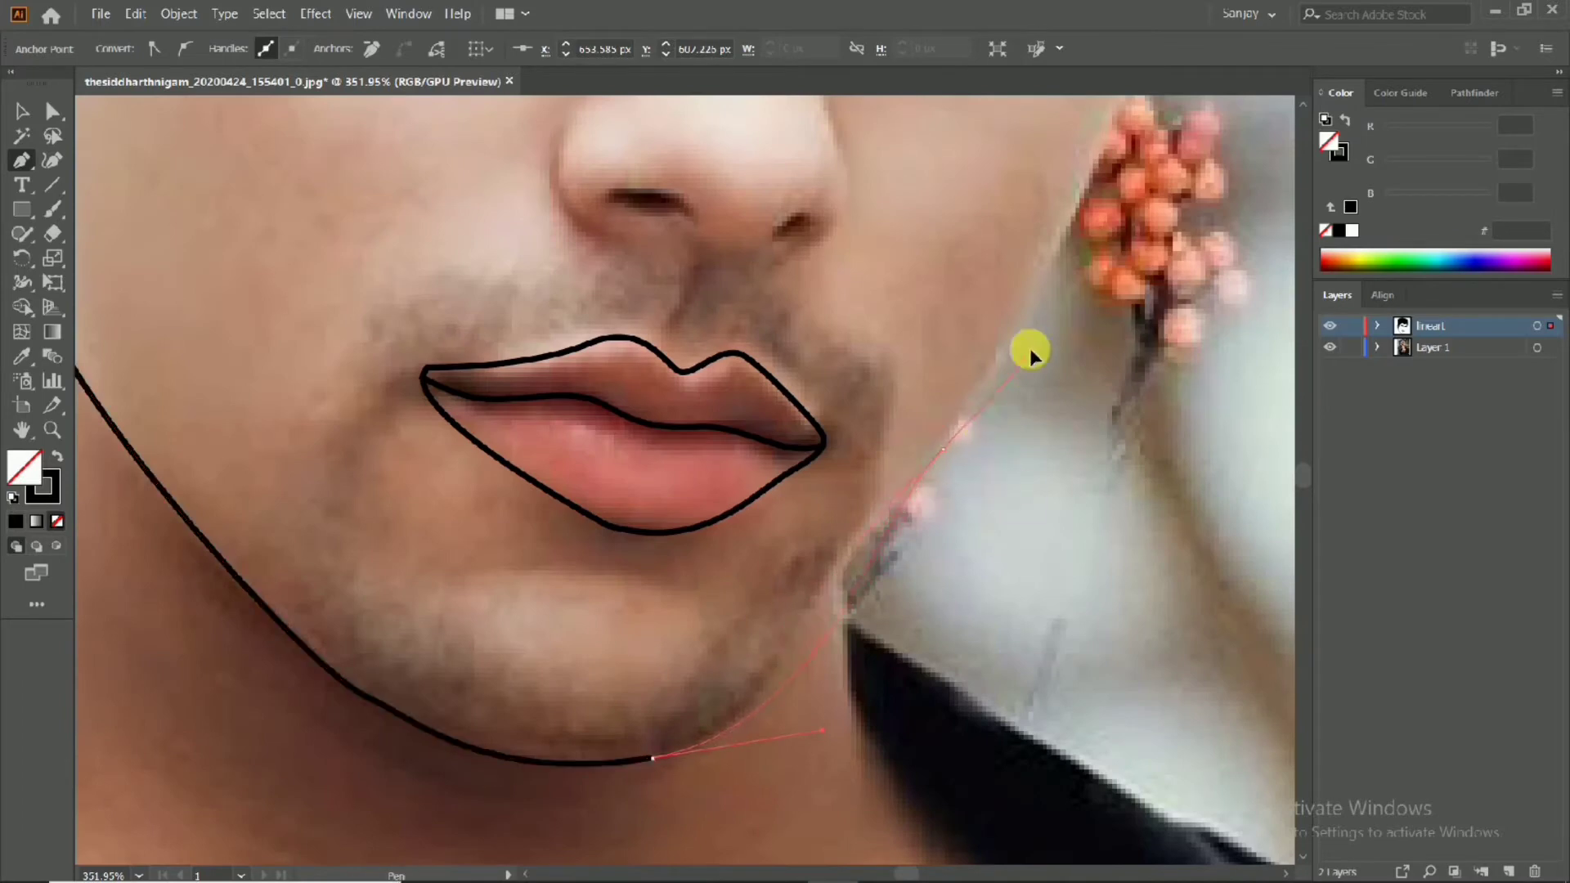
scroll(1063, 327, "up", 1)
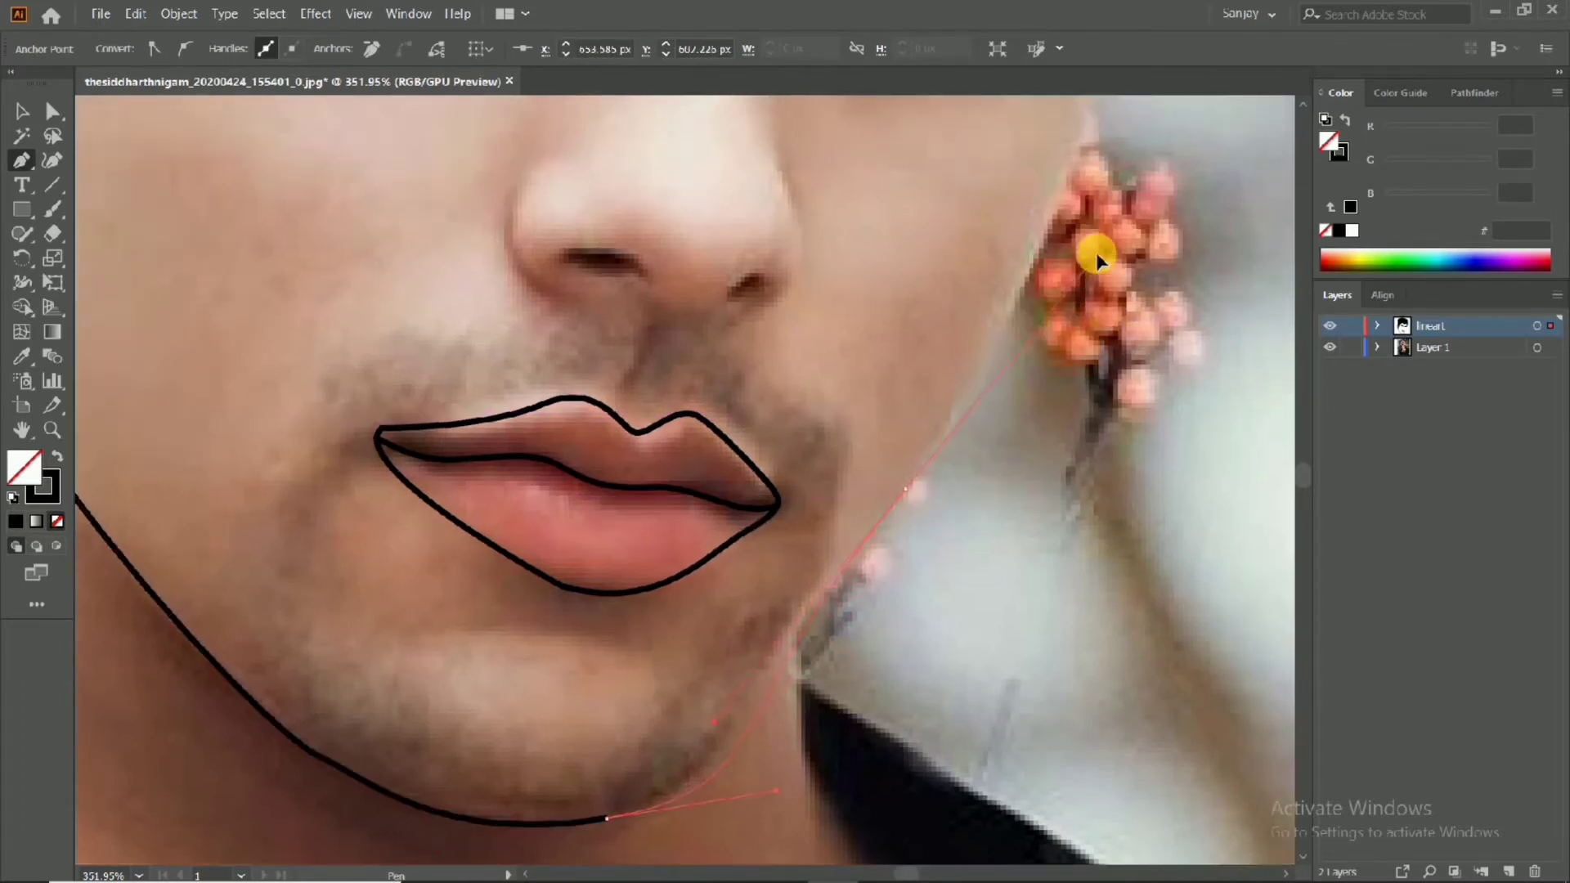
scroll(925, 428, "down", 4)
scroll(1038, 340, "up", 1)
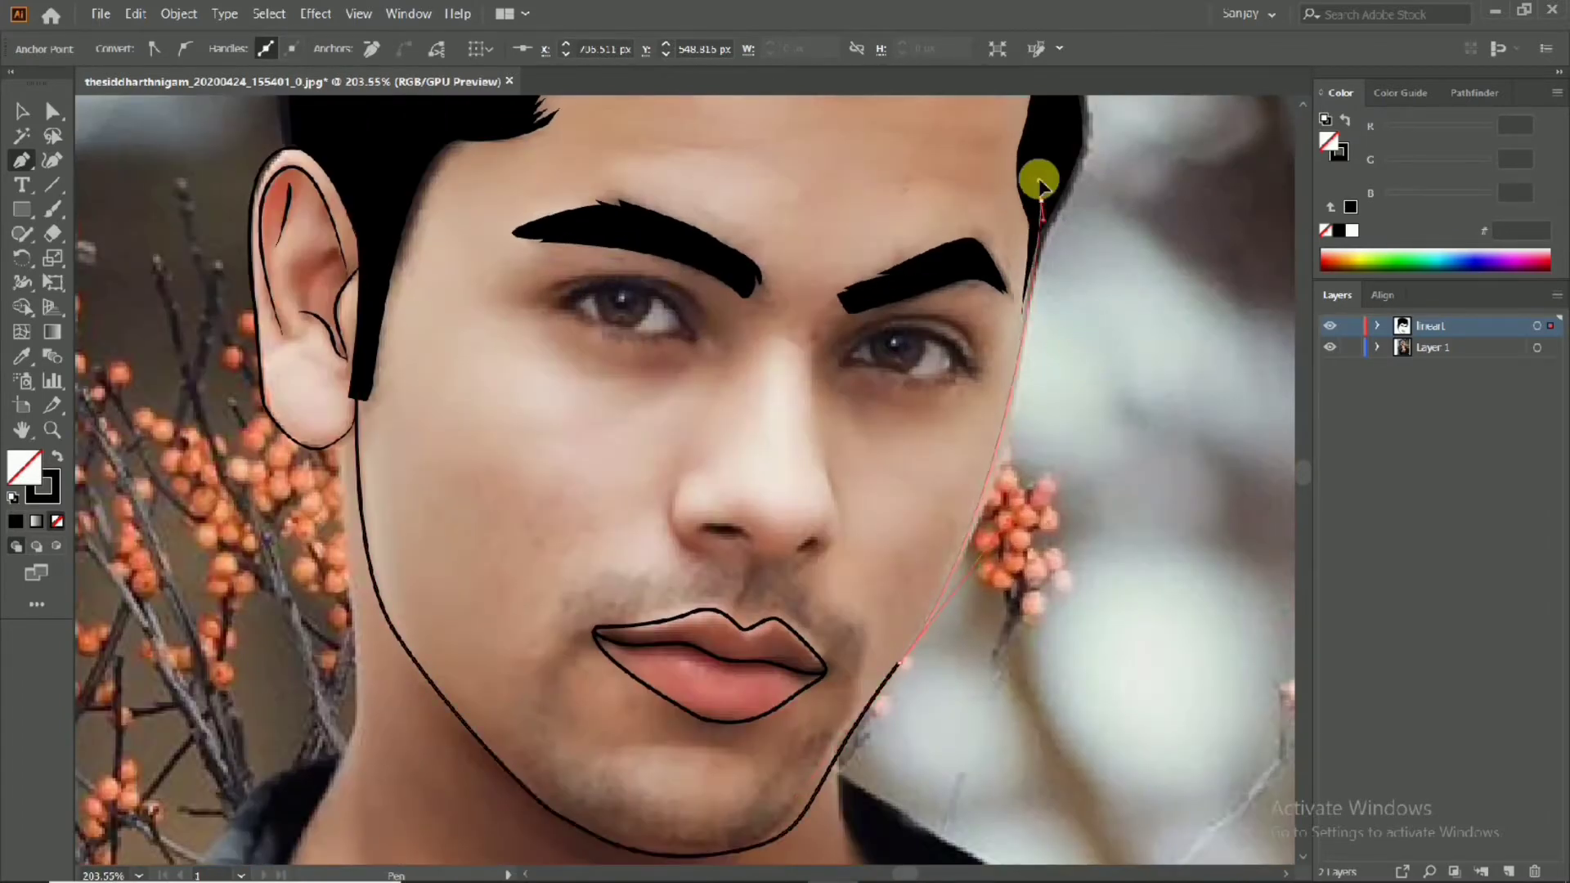
scroll(954, 341, "down", 3)
left_click(1332, 348)
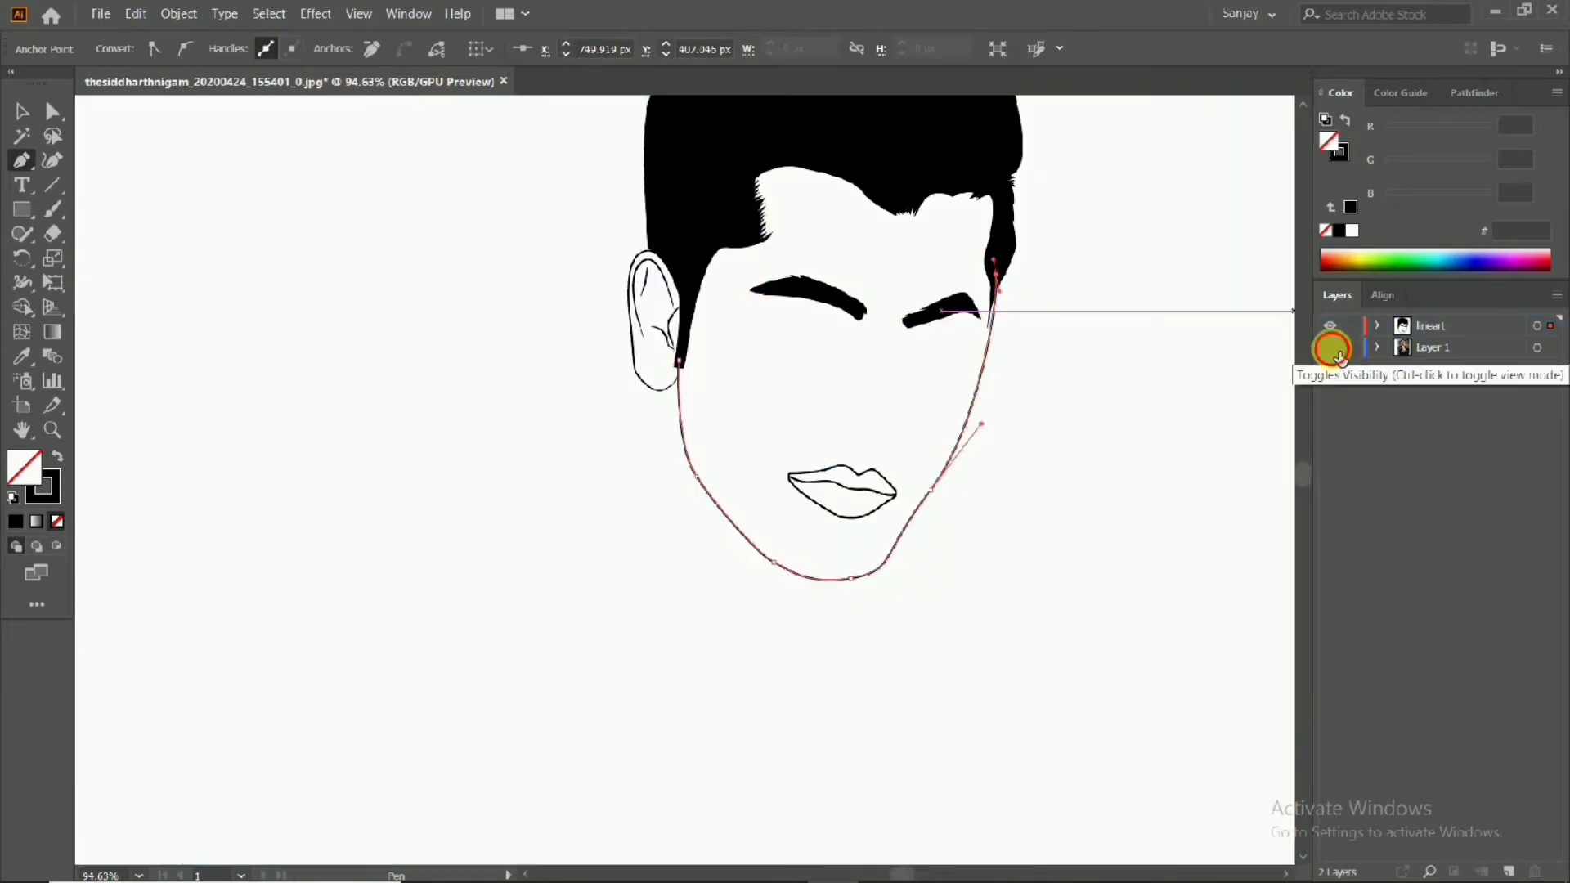
left_click(1332, 347)
Draw the nose line from the inner end of the right eyebrow down the bridge and around the right nostril wing
scroll(1010, 351, "up", 4)
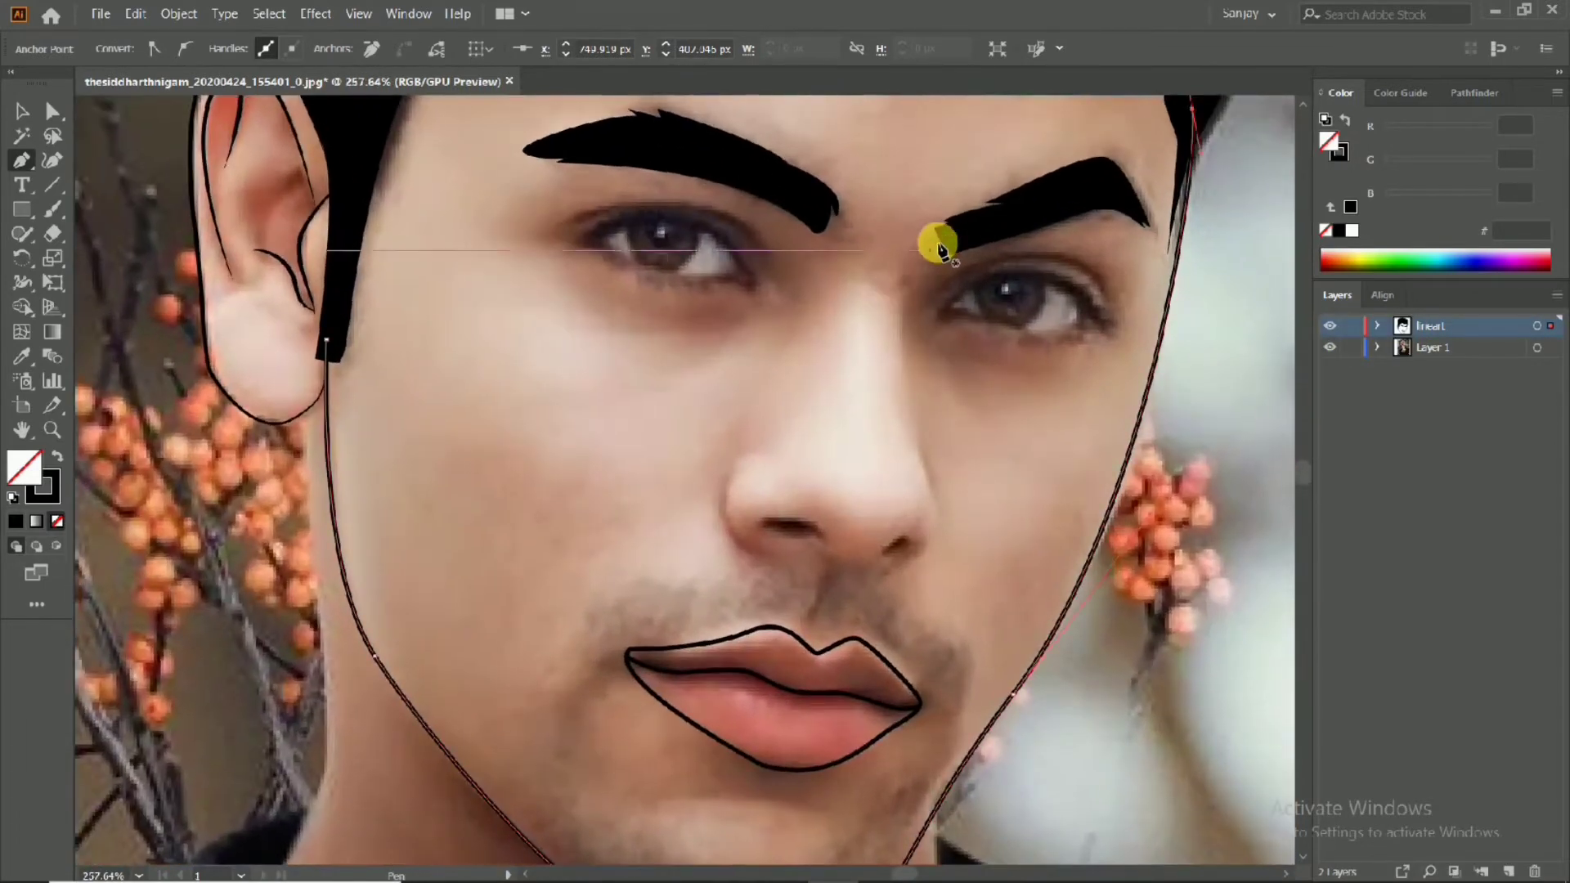
left_click_drag(930, 249, 910, 417)
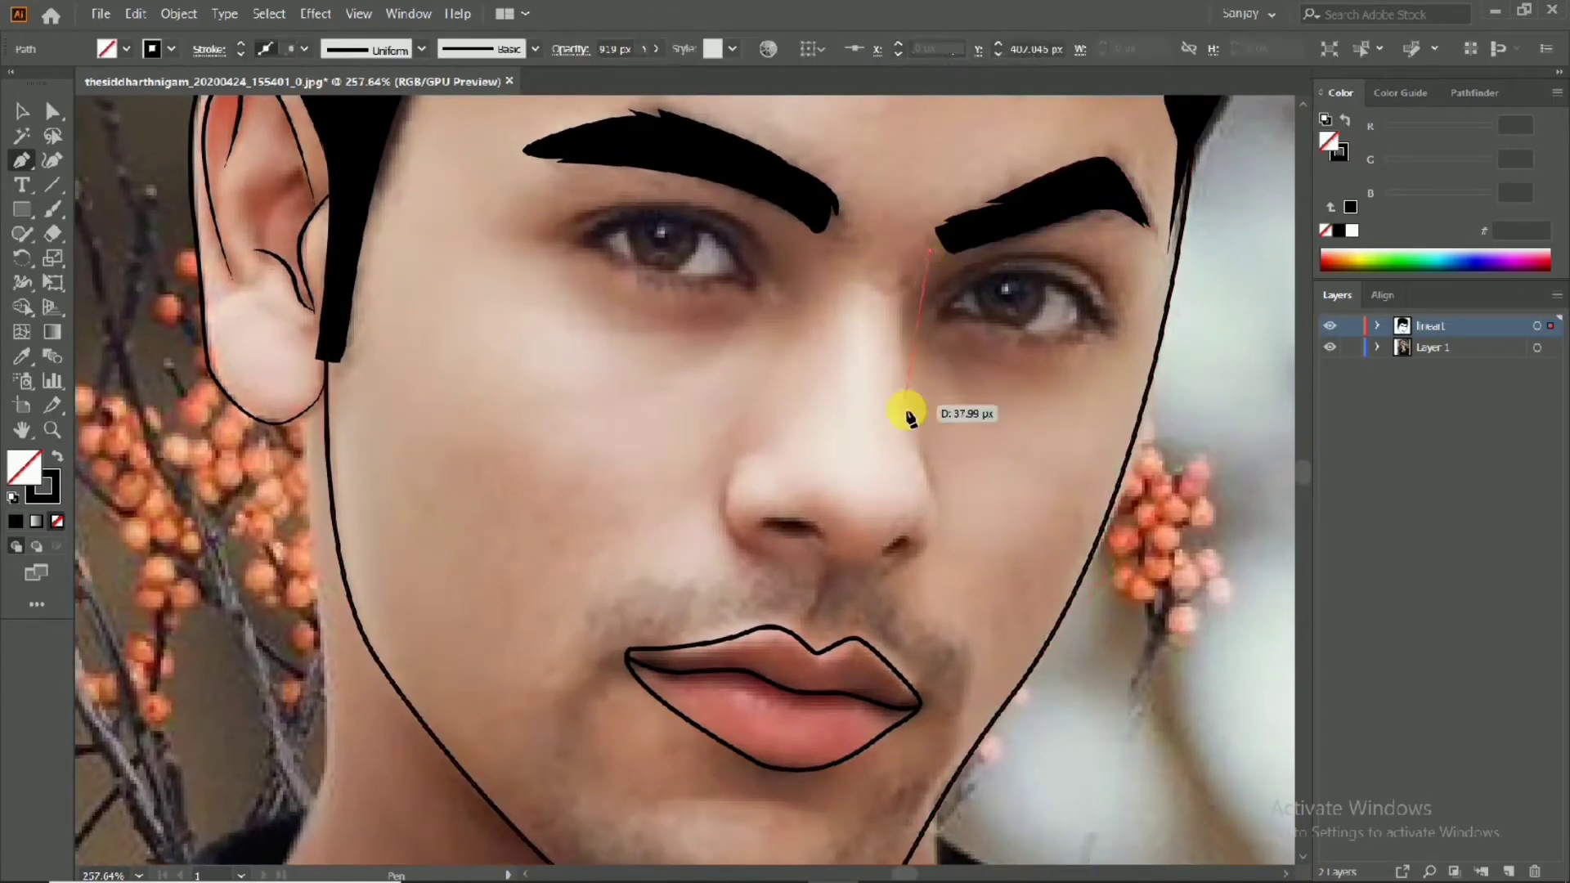
left_click_drag(935, 533, 931, 454)
left_click_drag(916, 530, 916, 565)
left_click_drag(813, 581, 818, 572)
scroll(813, 568, "down", 3)
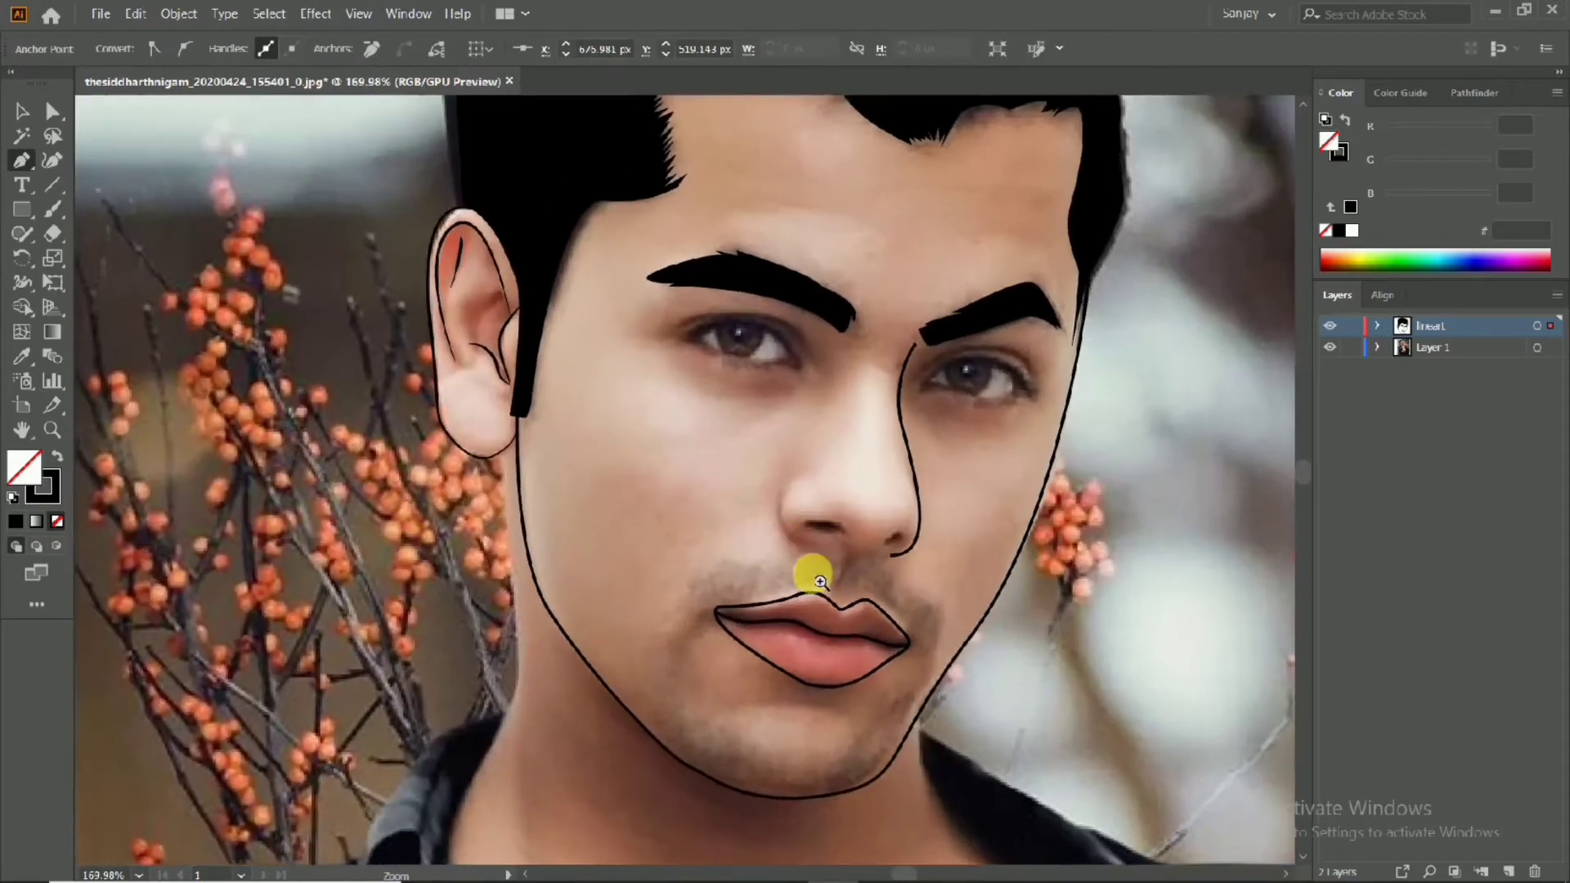
Draw a separate curve around the left nostril wing, ending below the nostril
scroll(981, 564, "up", 5)
left_click_drag(694, 411, 705, 564)
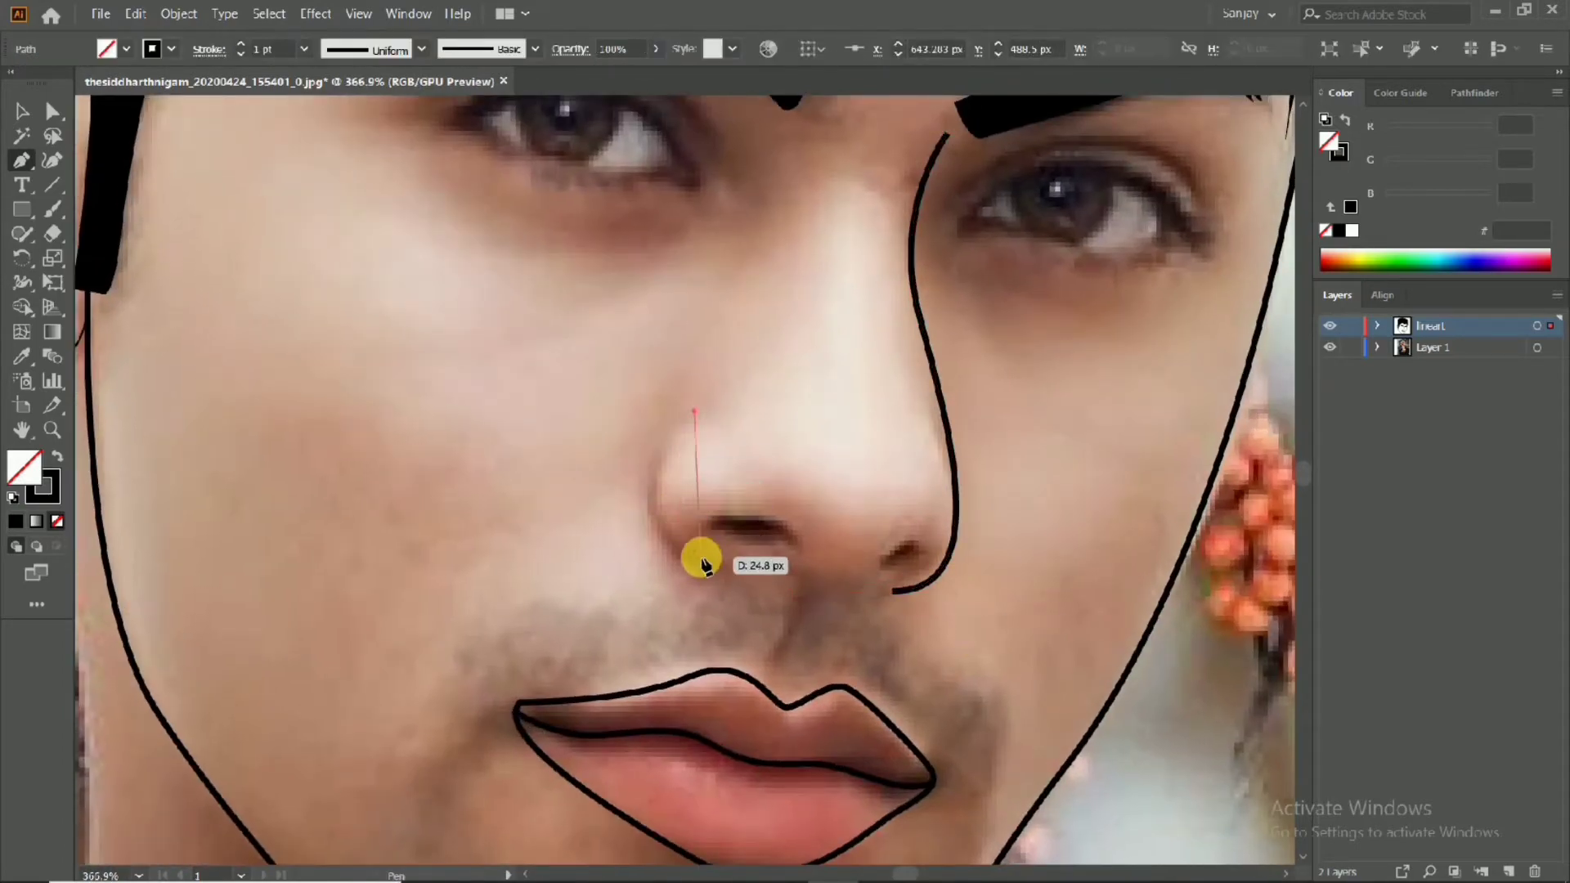
left_click_drag(835, 608, 835, 606)
scroll(685, 524, "down", 1)
Try to outline both nostrils and the underside of the nose tip as one connected shape
left_click_drag(708, 523, 984, 594)
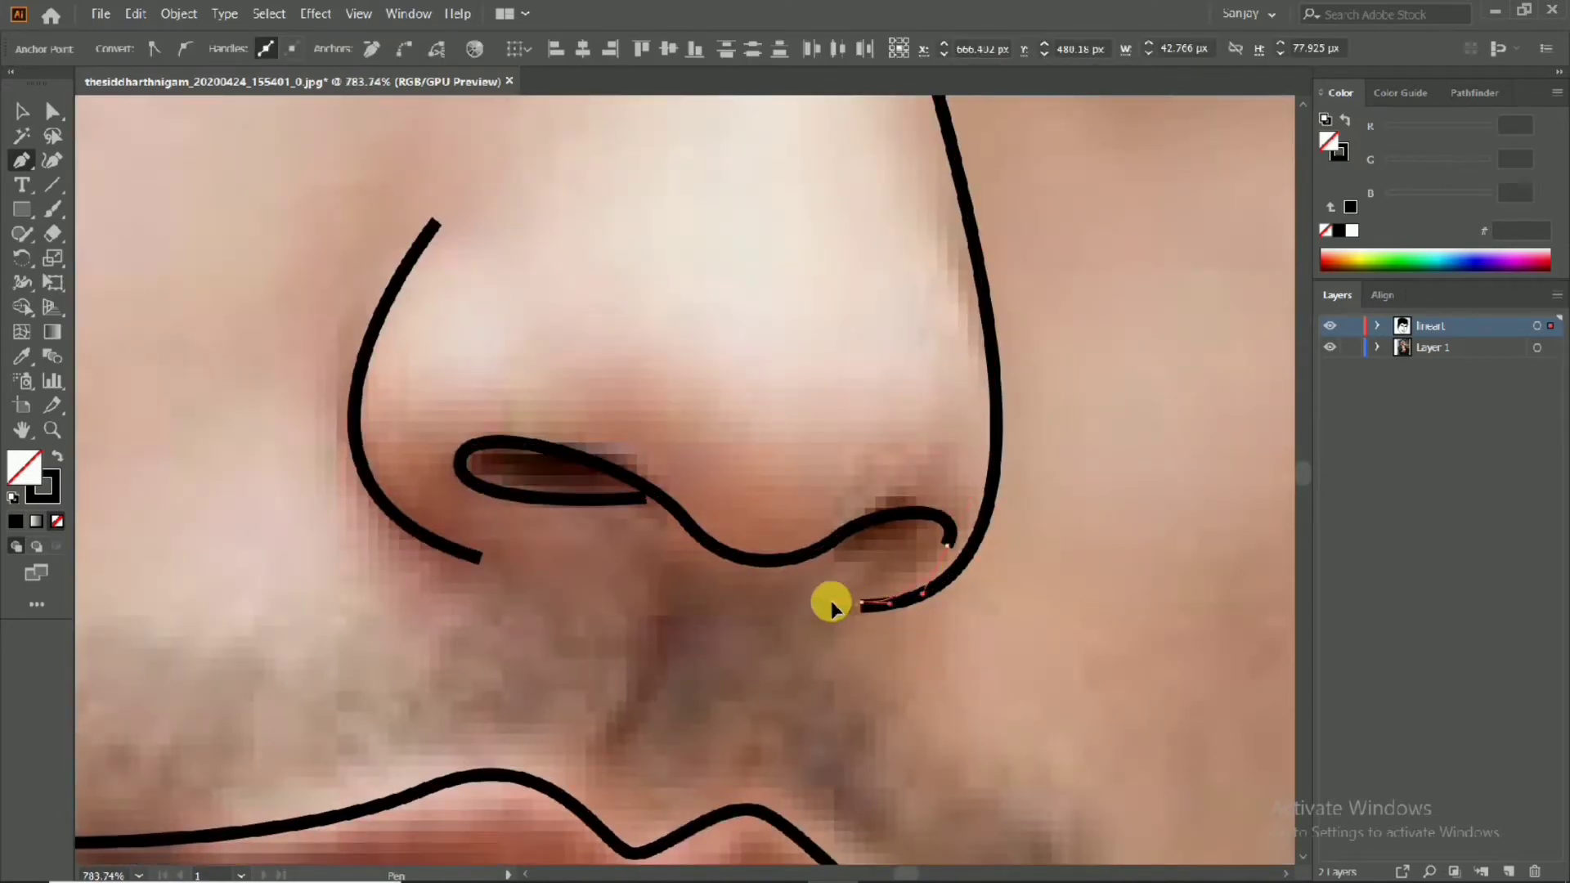
left_click_drag(770, 575, 696, 575)
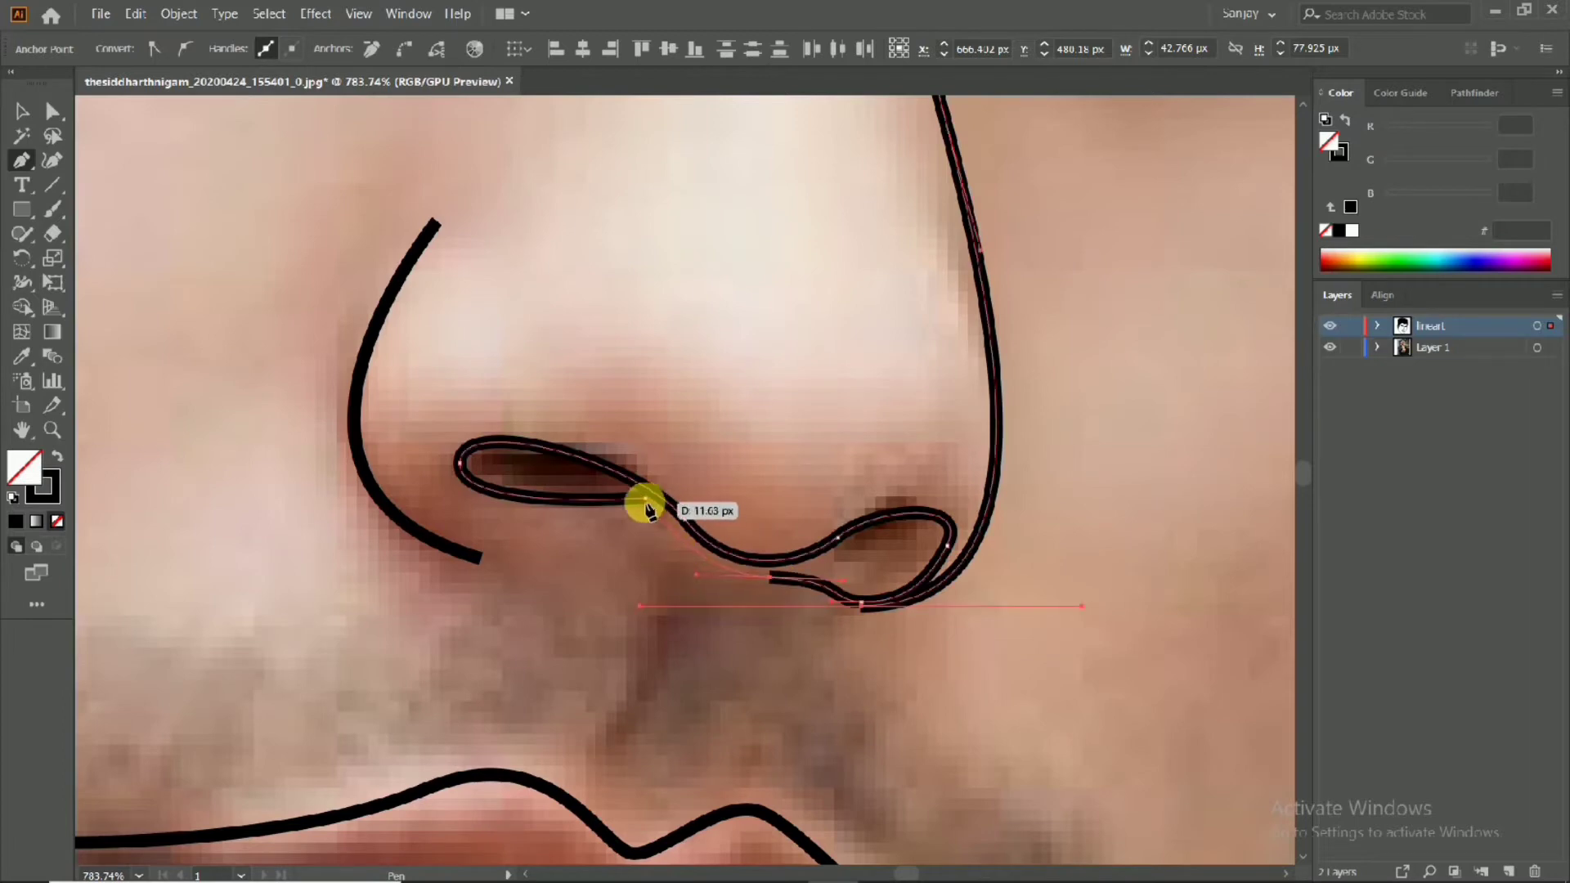
left_click_drag(631, 502, 63, 466)
left_click_drag(650, 443, 982, 641)
left_click(747, 561, "ctrl")
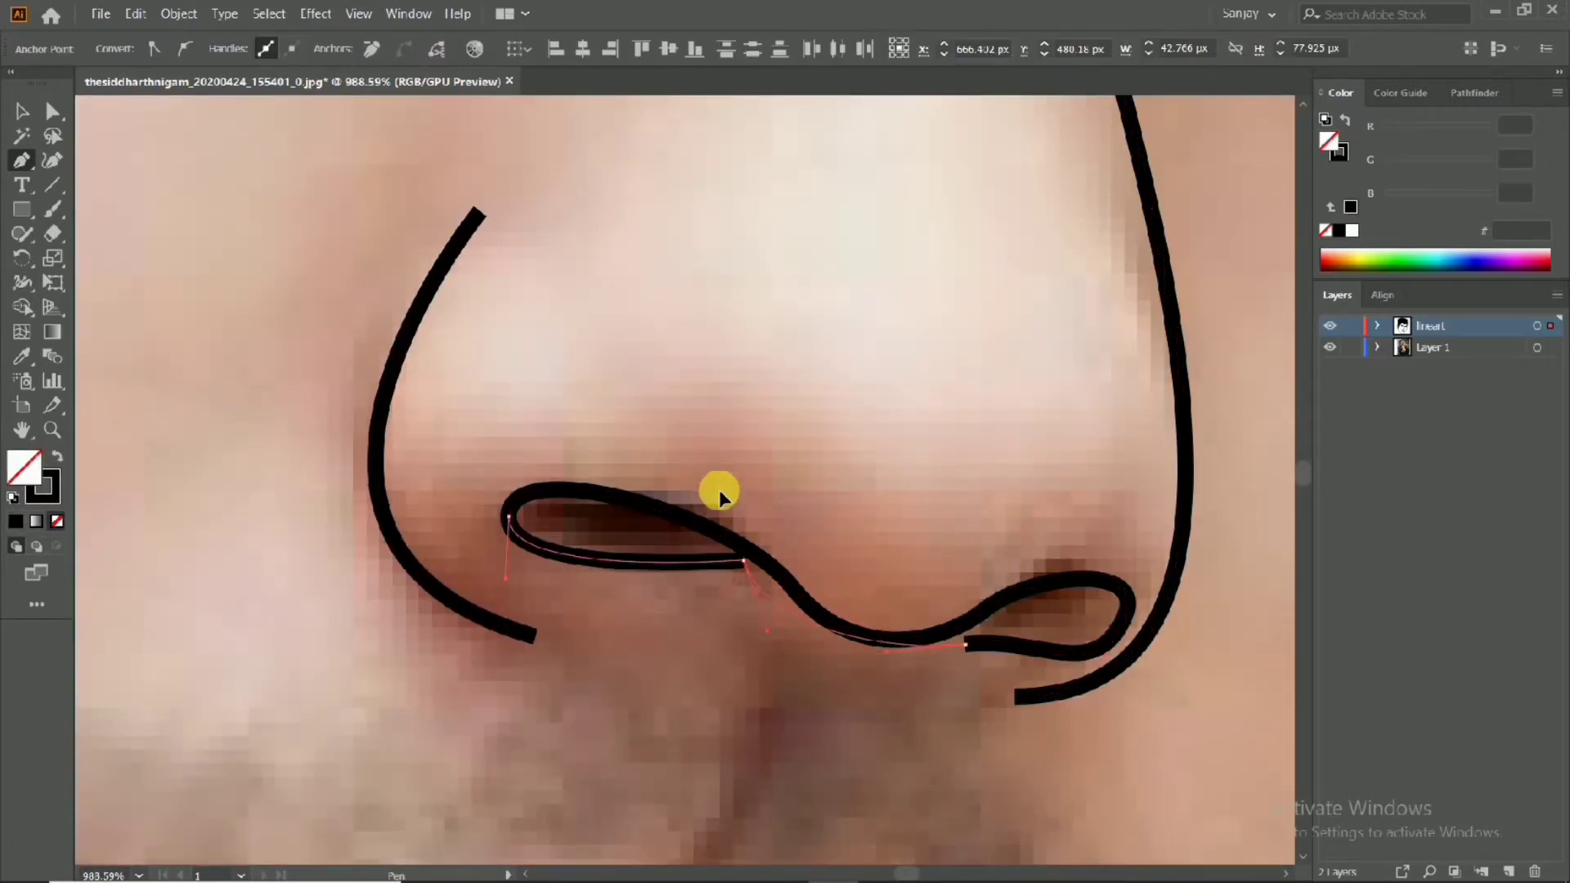
left_click_drag(662, 465, 662, 465)
Try to fill the nostril outline with black and undo the shape back to the two nose lines
left_click(58, 456)
left_click_drag(397, 474, 305, 490)
key("ctrl+z")
mouse_move(467, 478)
left_mouse_down()
mouse_move(678, 521)
mouse_move(599, 524)
left_mouse_up()
mouse_move(598, 524)
left_mouse_down()
mouse_move(671, 591)
mouse_move(613, 596)
mouse_move(665, 603)
mouse_move(497, 524)
left_mouse_up()
scroll(859, 586, "up", 5)
left_click(689, 590)
key("ctrl+z")
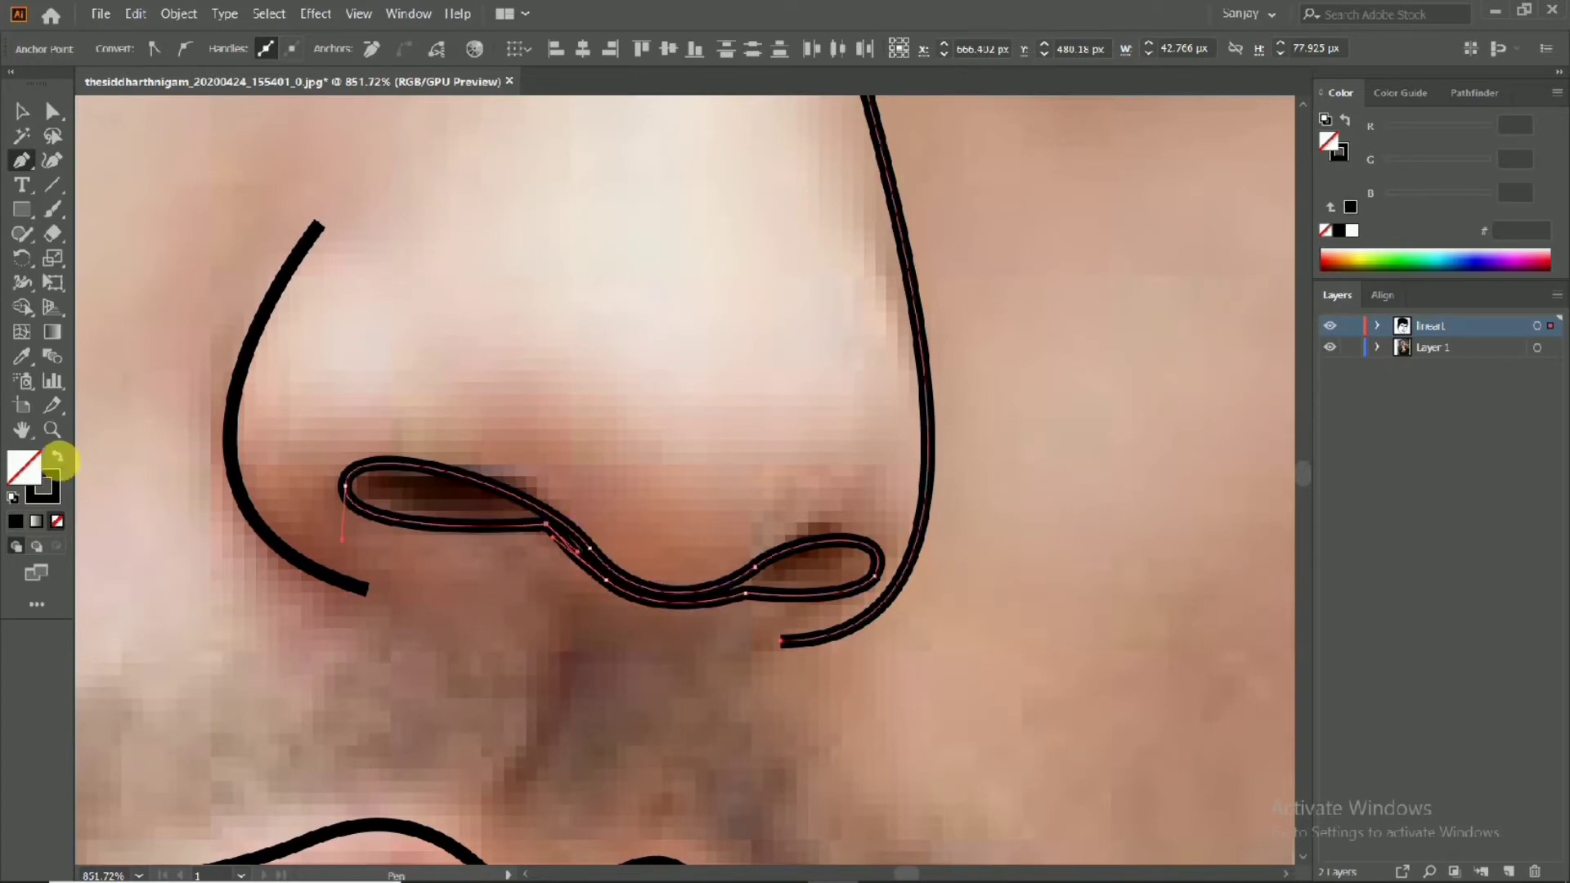
left_click(57, 456)
key("ctrl+z")
key("ctrl+z")
key("ctrl+z")
scroll(467, 442, "down", 3)
scroll(467, 442, "down", 3)
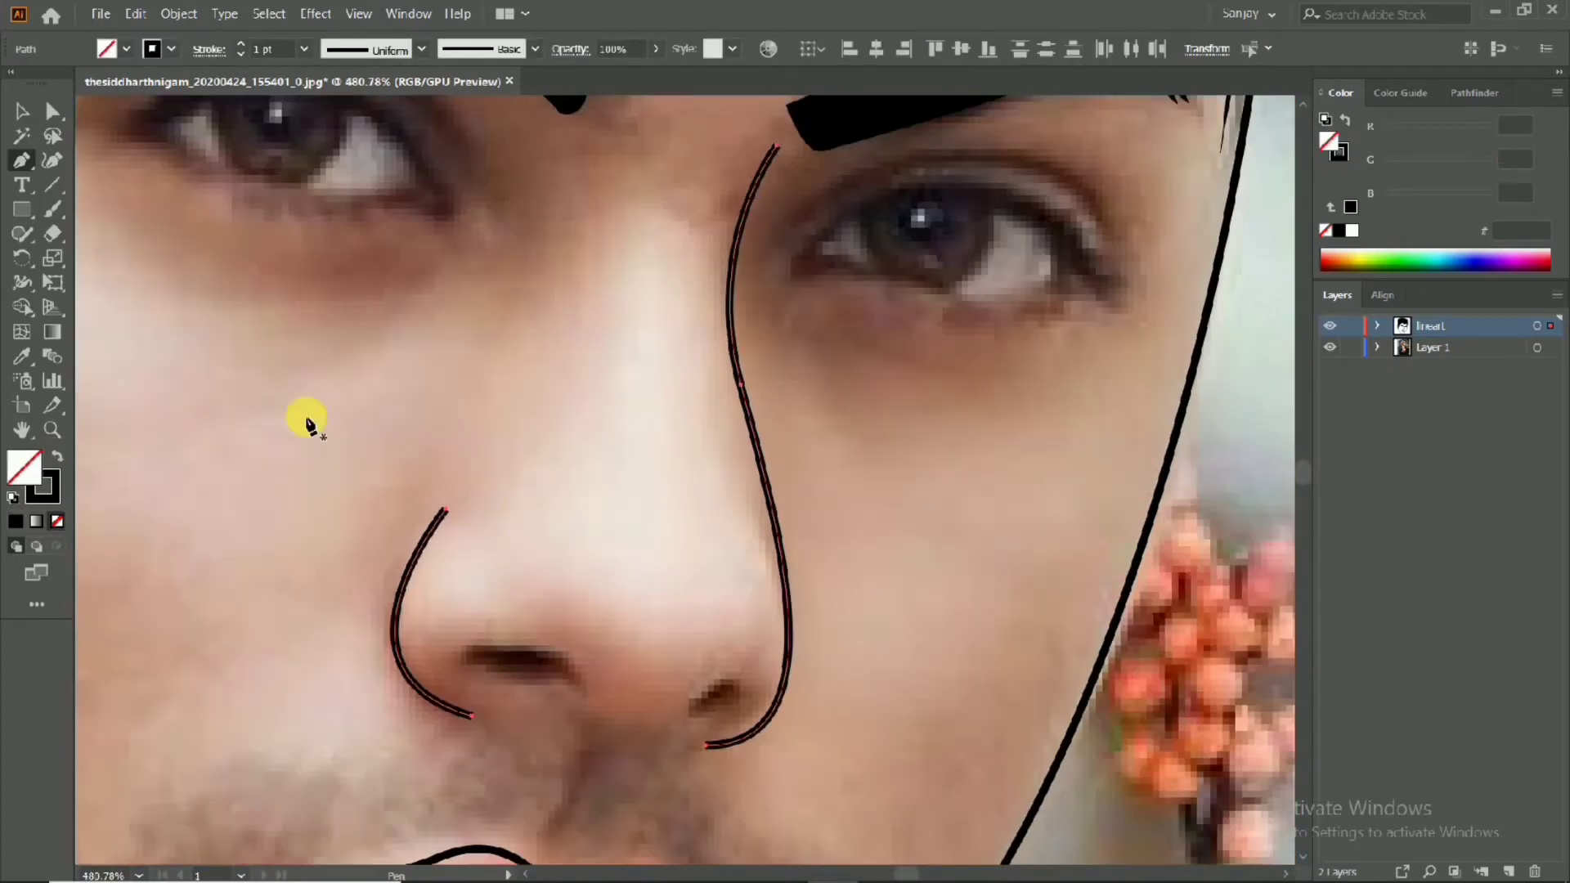
Outline both nostrils and the underside of the nose tip as one closed shape on the line art layer, filled black
key("v")
left_click(375, 431)
scroll(603, 603, "up", 4)
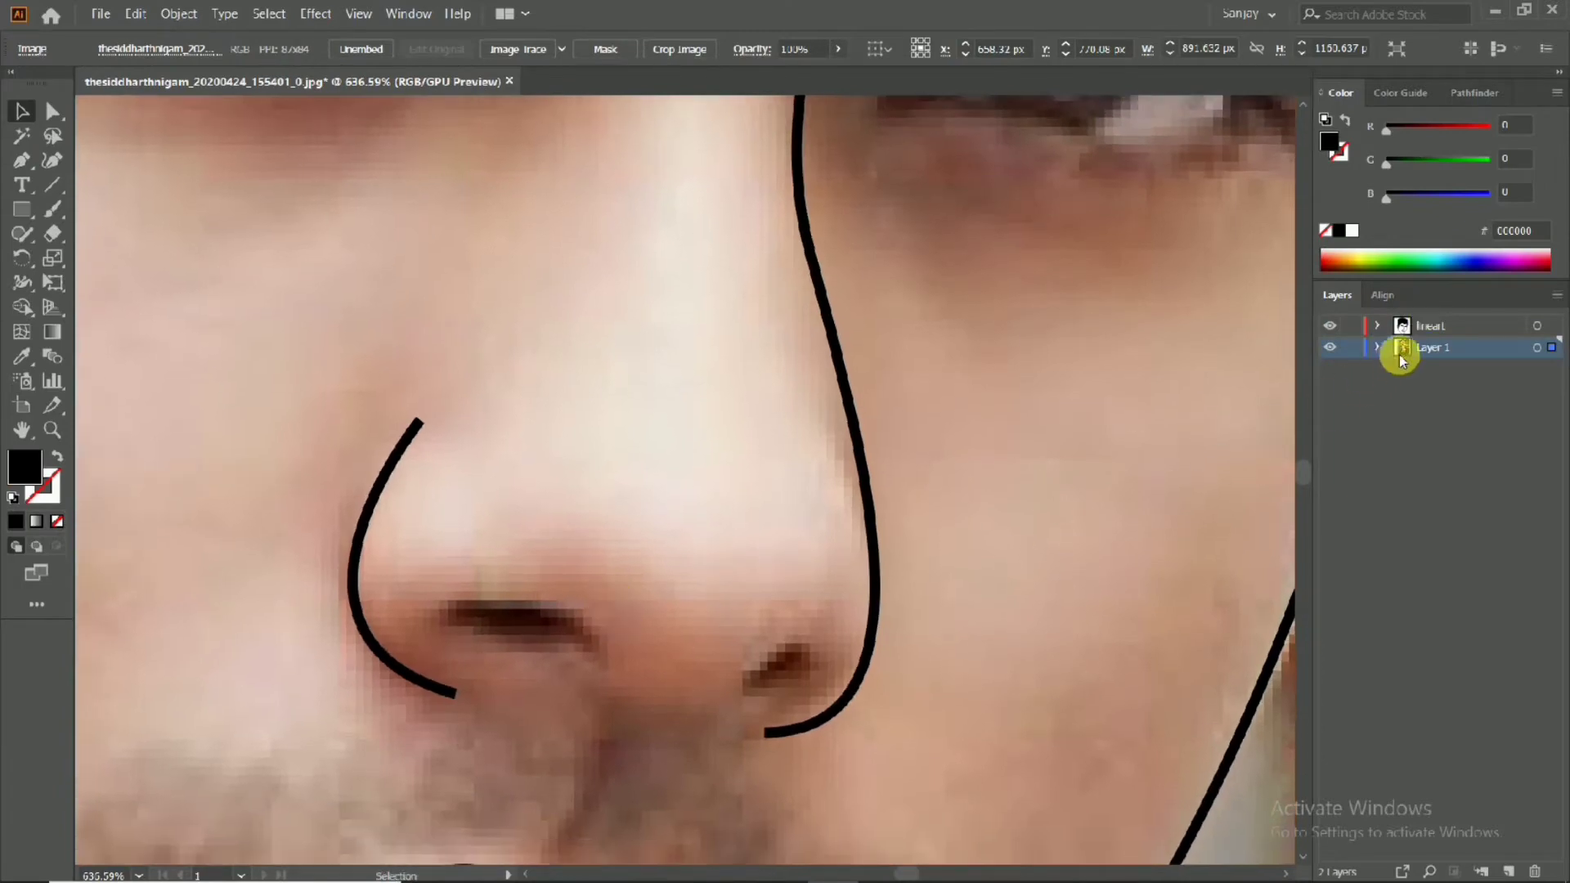
left_click(1432, 326)
scroll(556, 622, "down", 3)
left_click(504, 596)
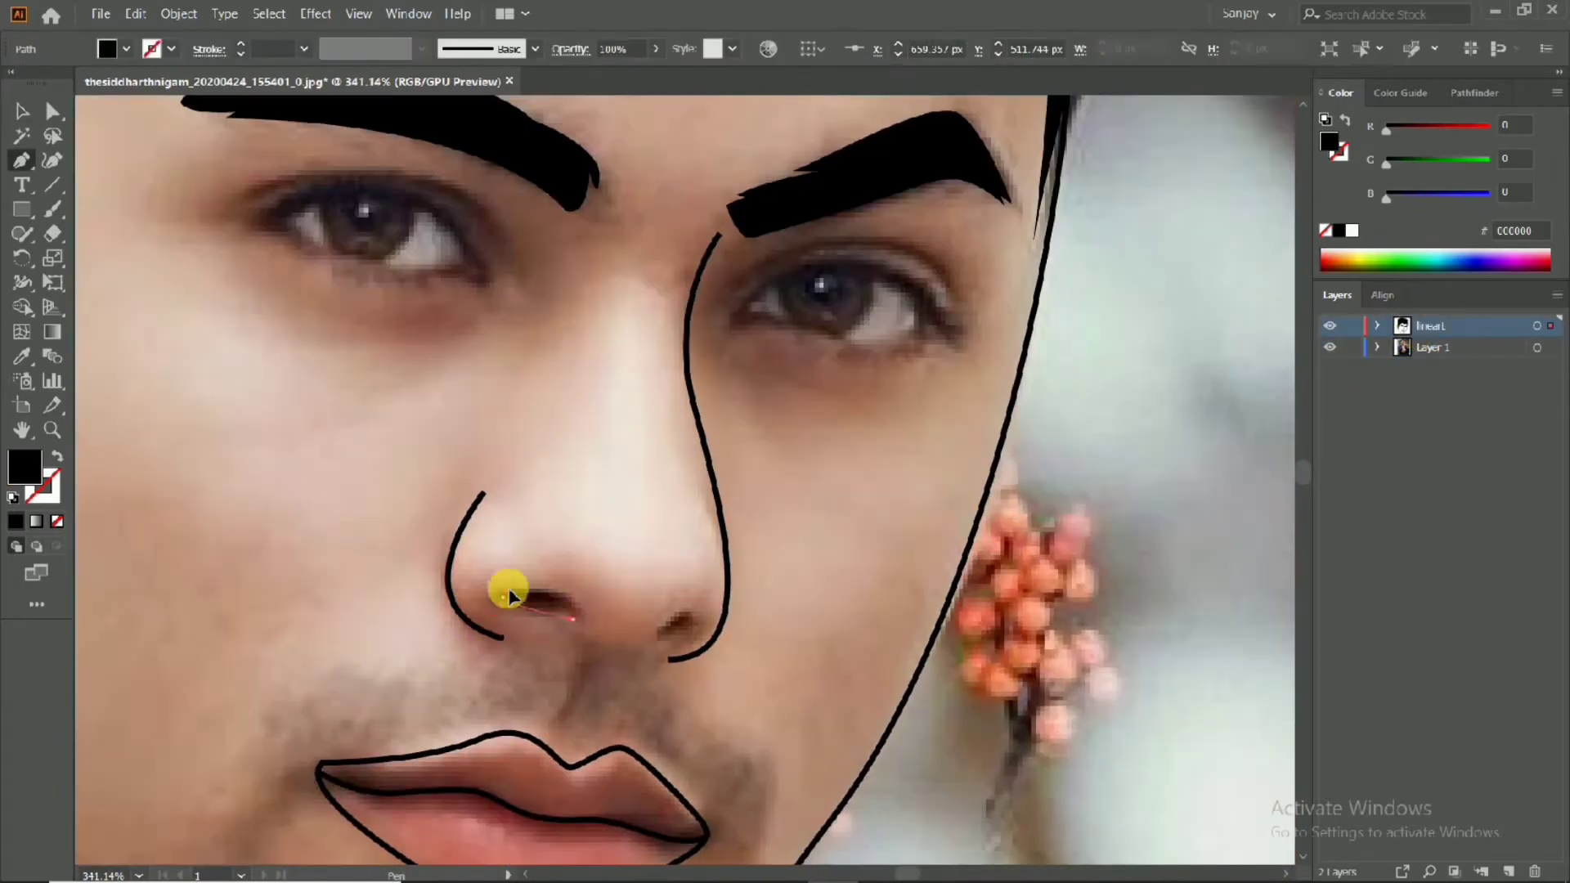
left_click_drag(586, 619, 686, 646)
scroll(646, 659, "up", 1)
scroll(697, 609, "up", 1)
key("shift+x")
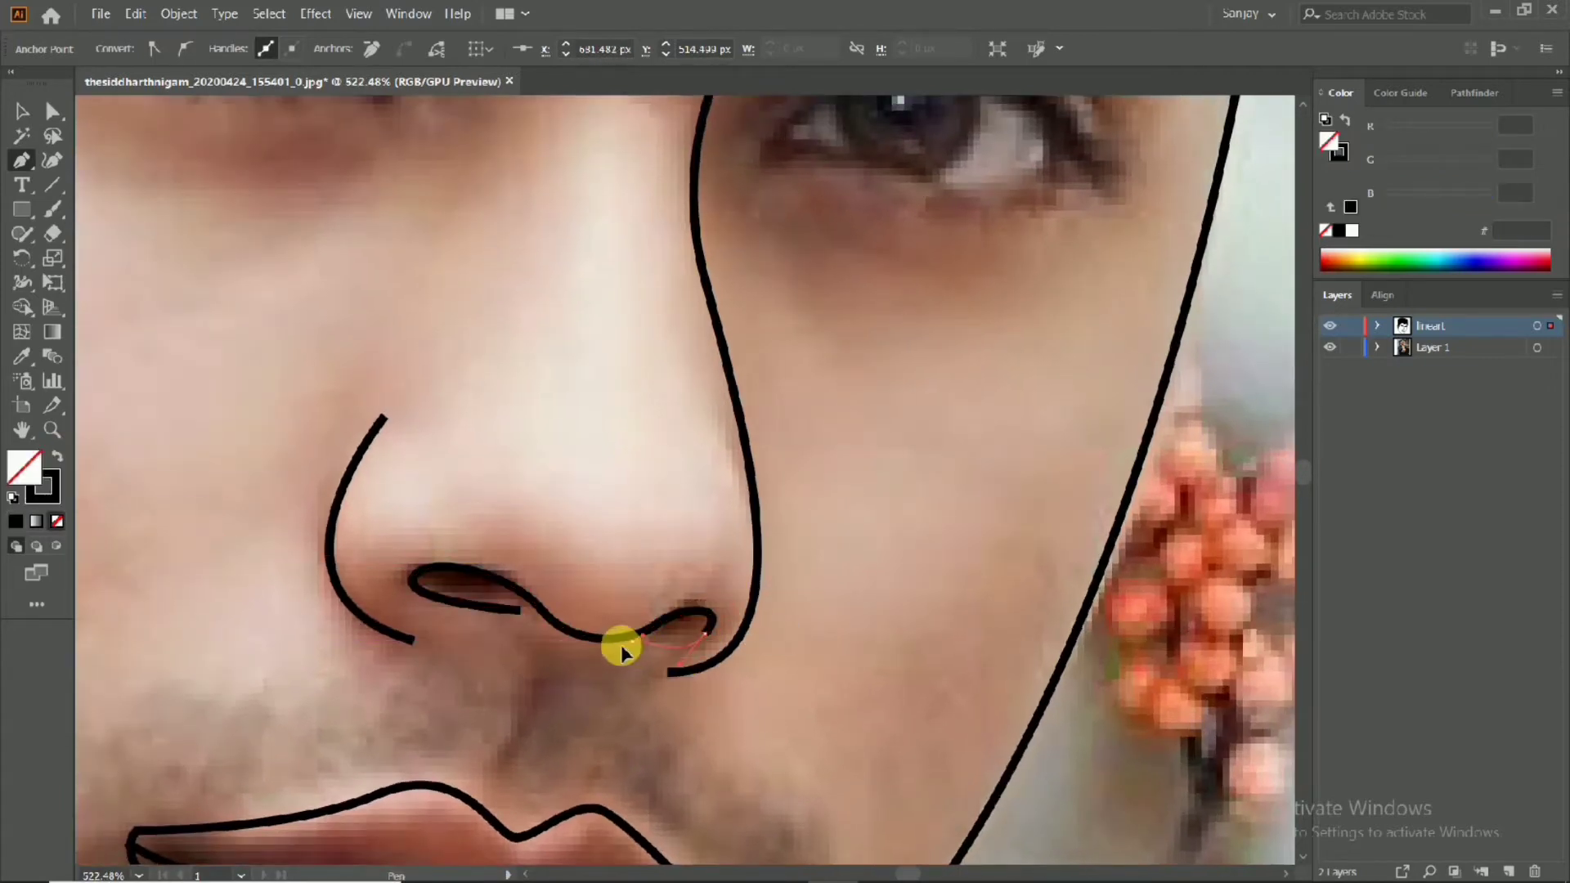
scroll(524, 623, "up", 3)
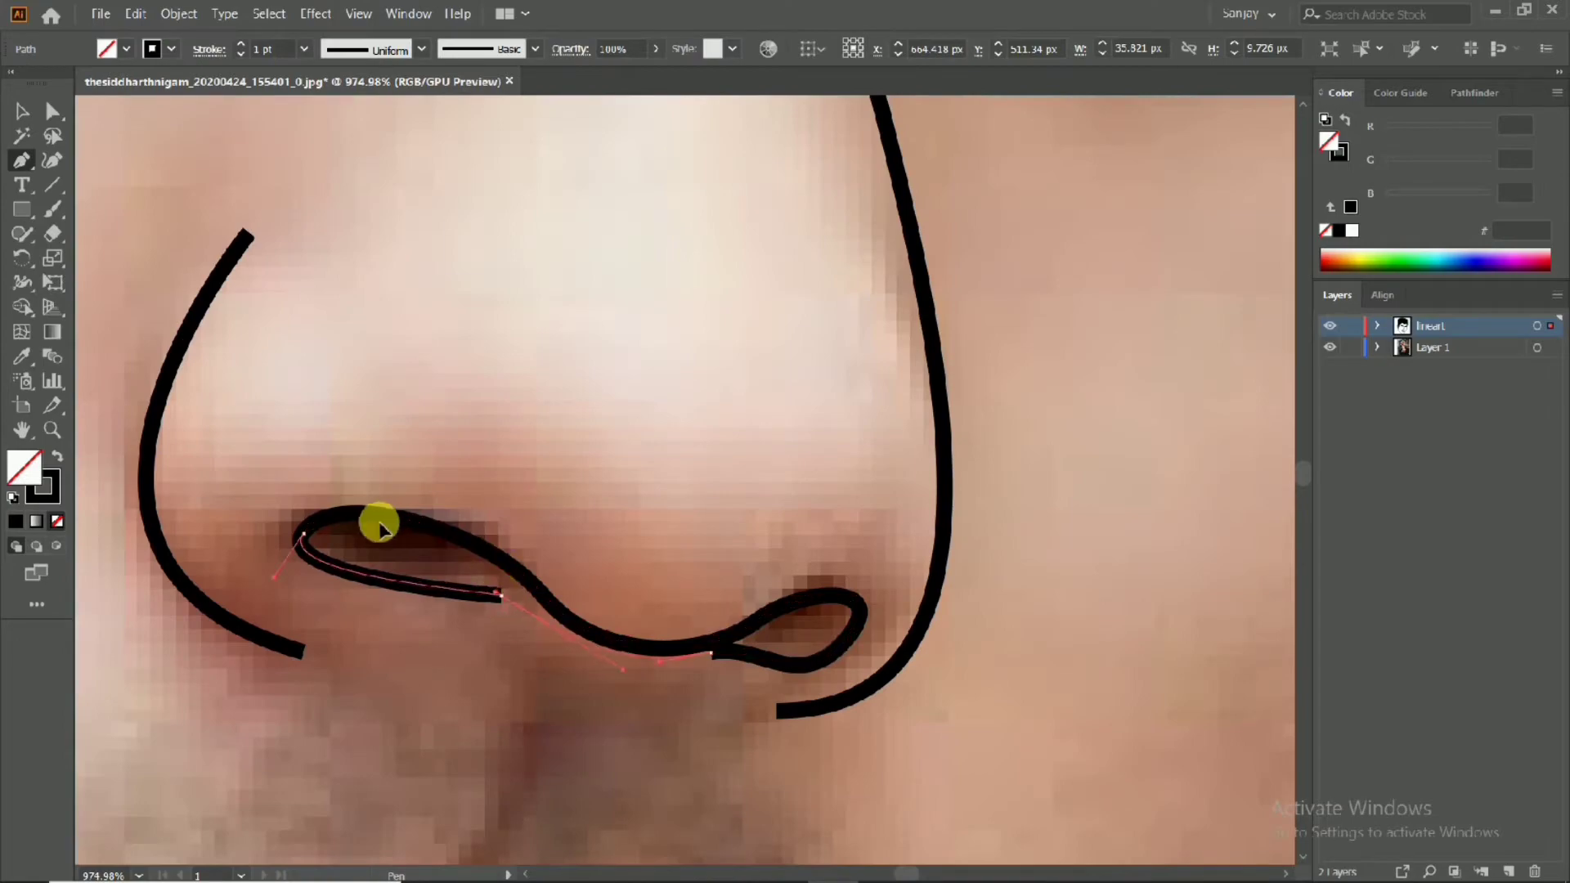
key("shift+x")
Draw the left neck line from the earlobe down to the shirt collar, with a black stroke and no fill
scroll(684, 553, "down", 8)
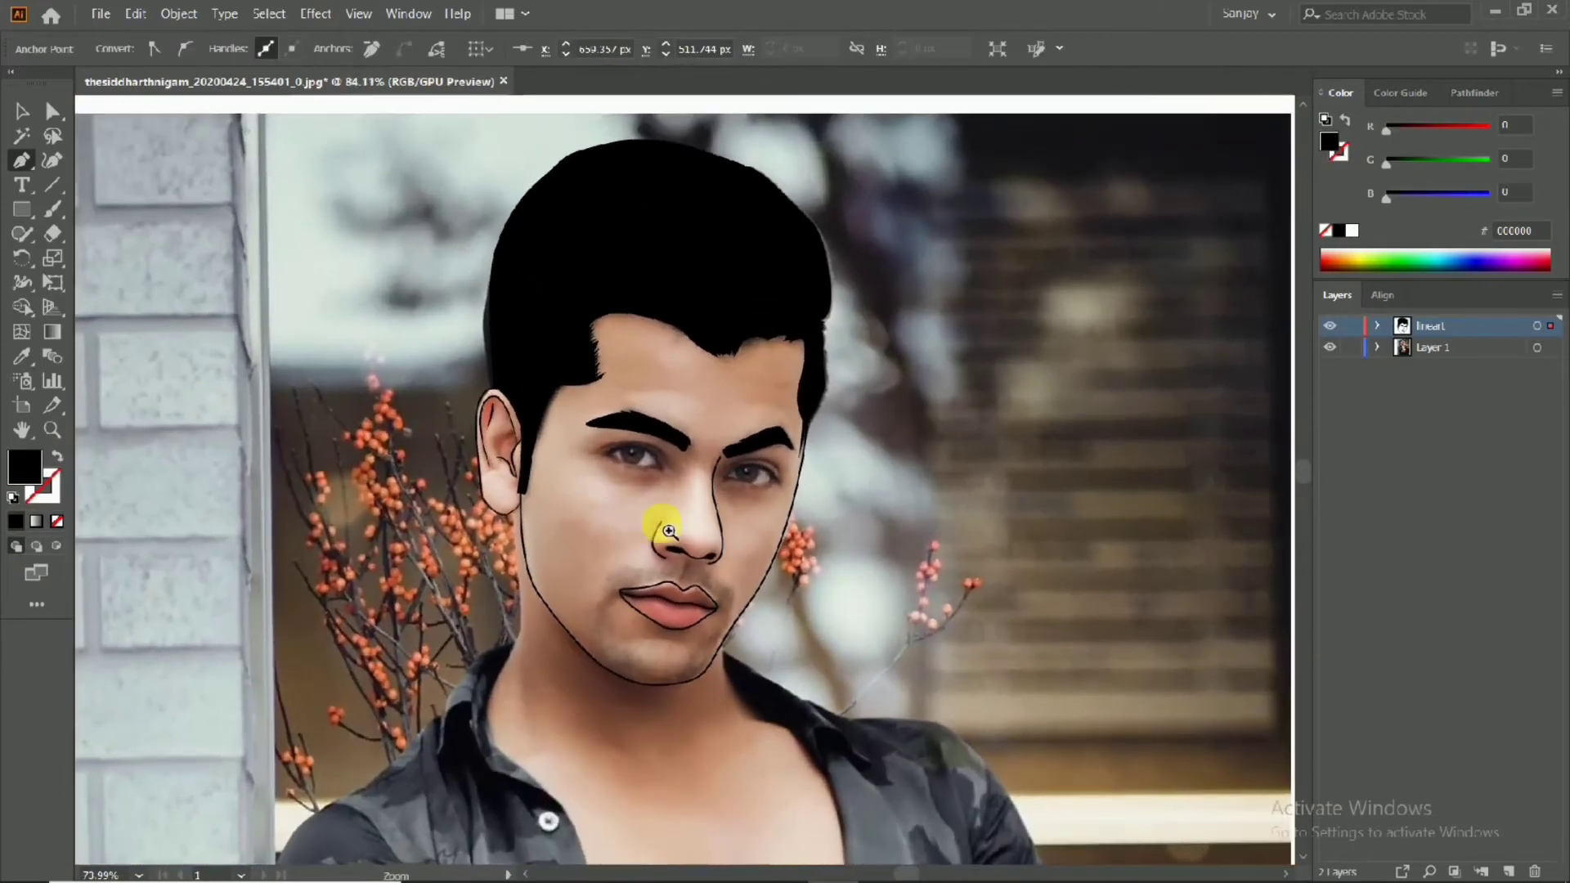
scroll(659, 519, "up", 2)
scroll(532, 253, "down", 3)
scroll(532, 252, "up", 2)
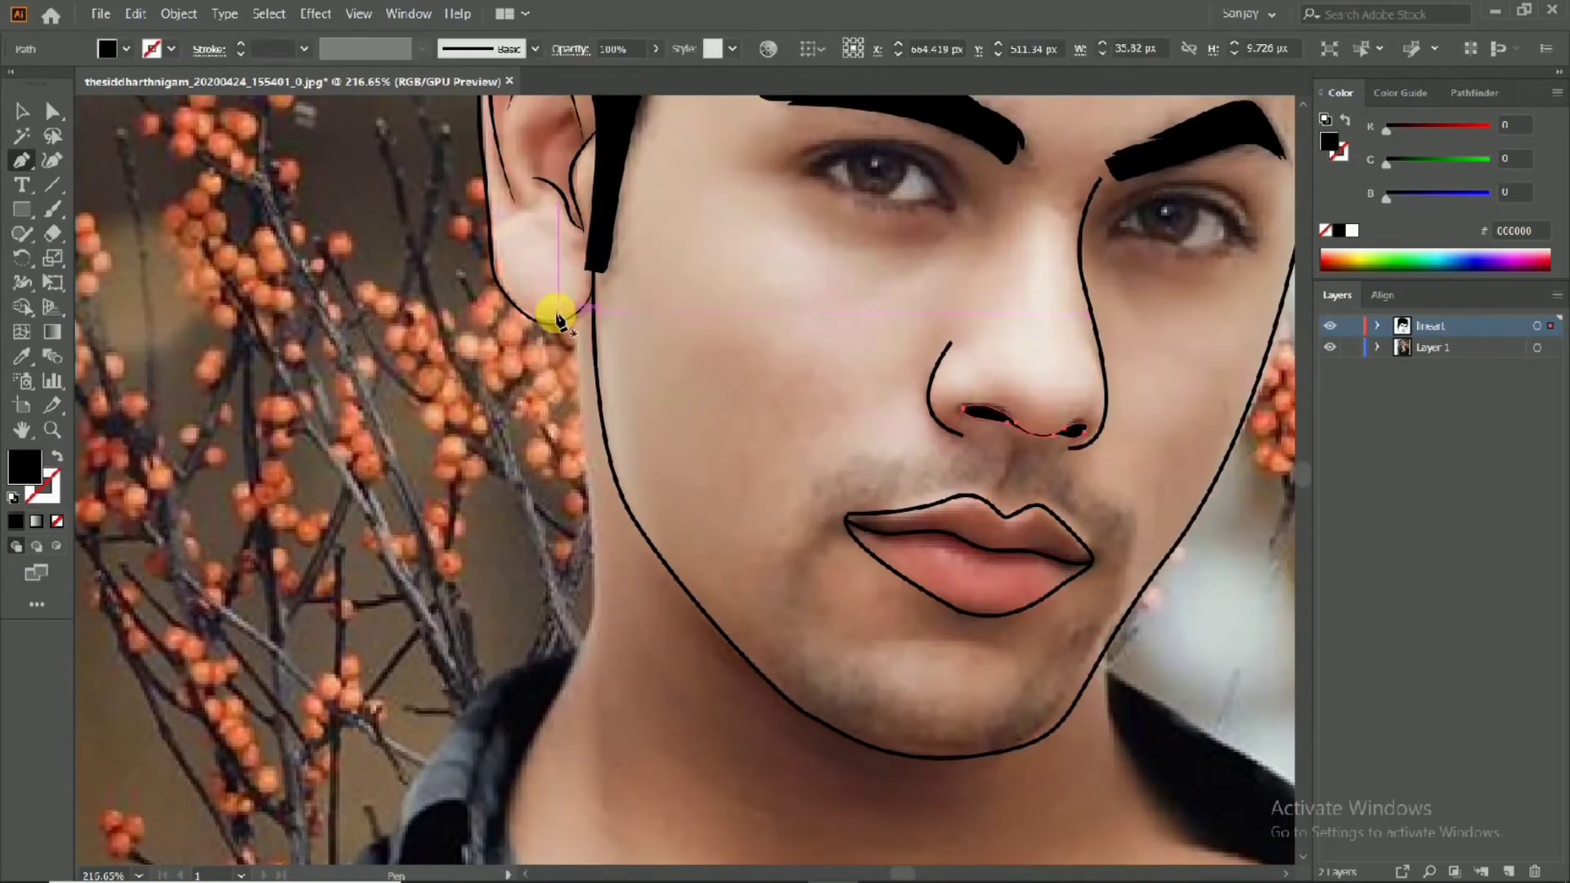
left_click_drag(570, 321, 583, 512)
scroll(592, 621, "down", 3)
scroll(592, 622, "left", 2)
left_click_drag(691, 484, 681, 511)
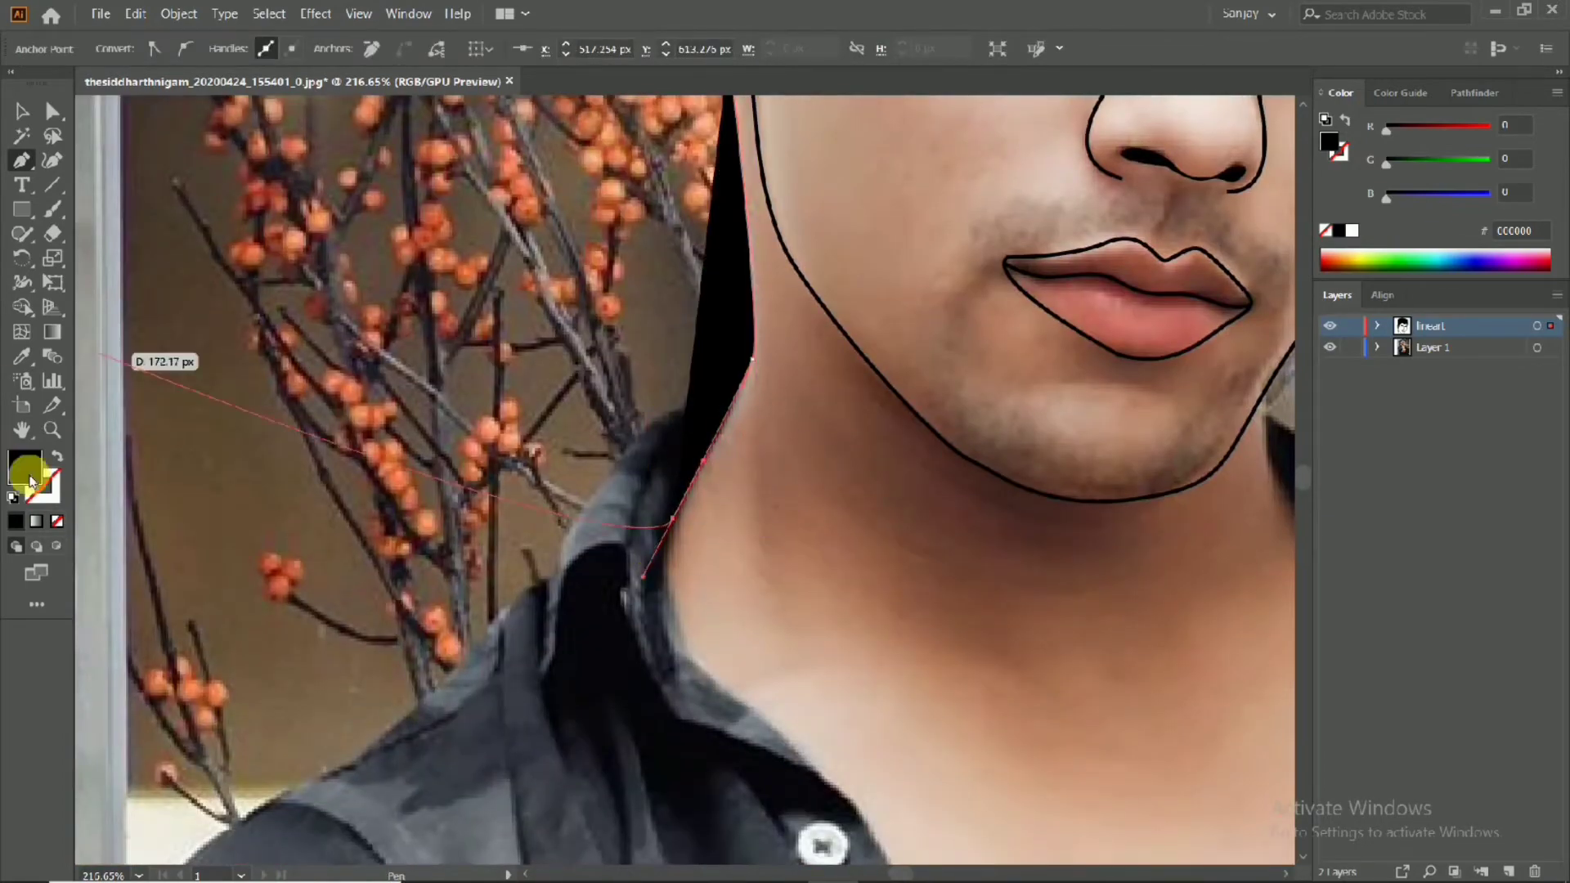
left_click(56, 456)
Draw a line along the underside of the left jaw and a short diagonal line on the neck below the chin's right side
scroll(472, 508, "down", 3)
scroll(760, 491, "up", 2)
left_click_drag(760, 478, 806, 466)
scroll(838, 528, "up", 2)
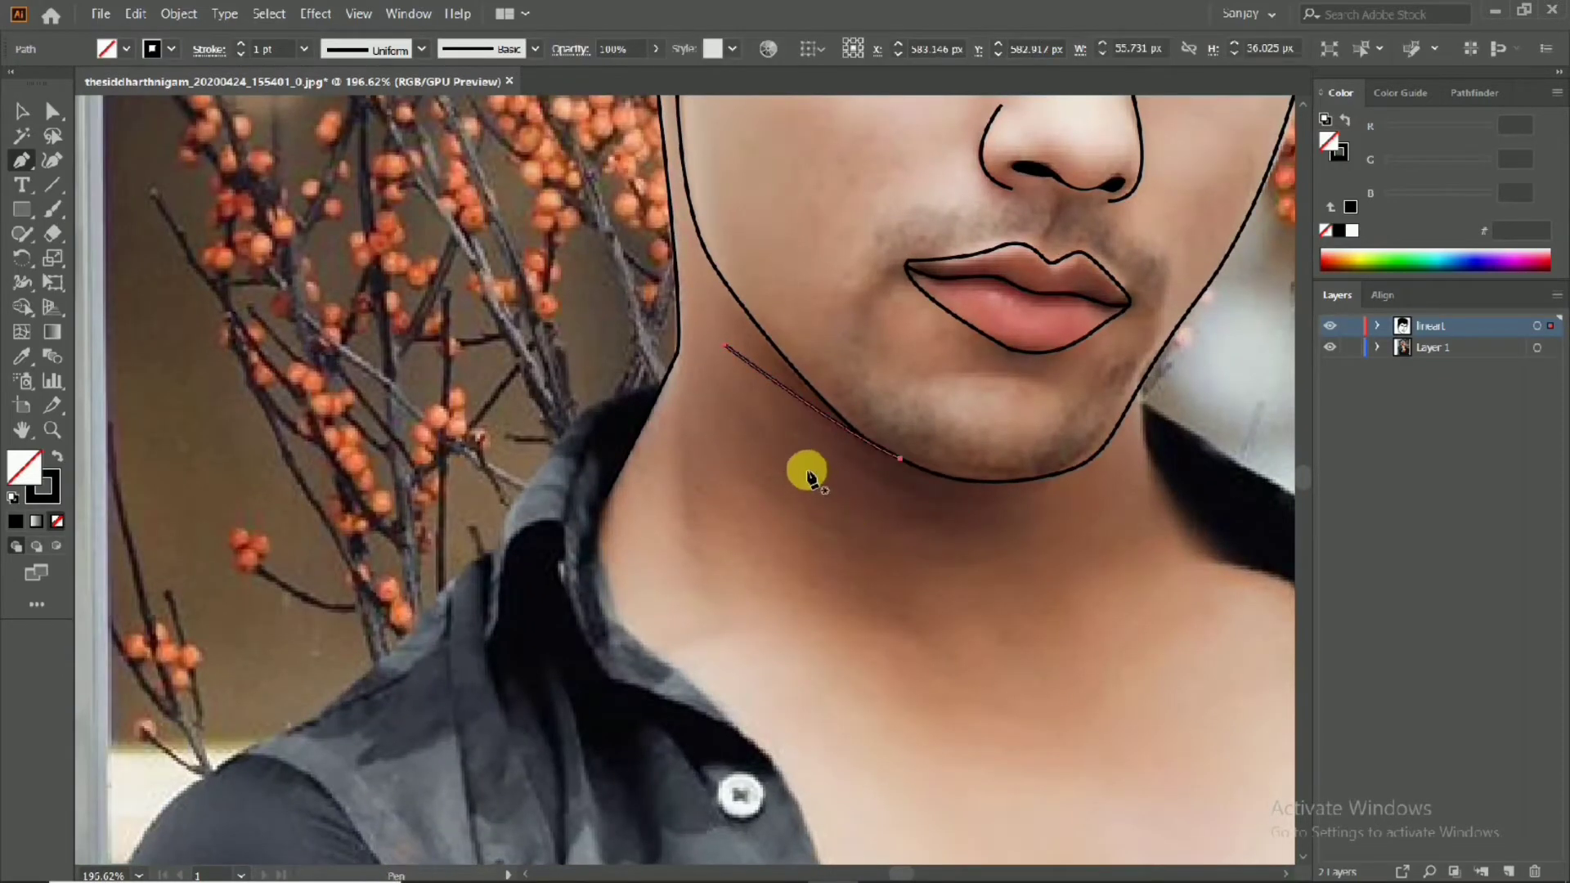
scroll(1027, 529, "down", 4)
scroll(748, 518, "up", 4)
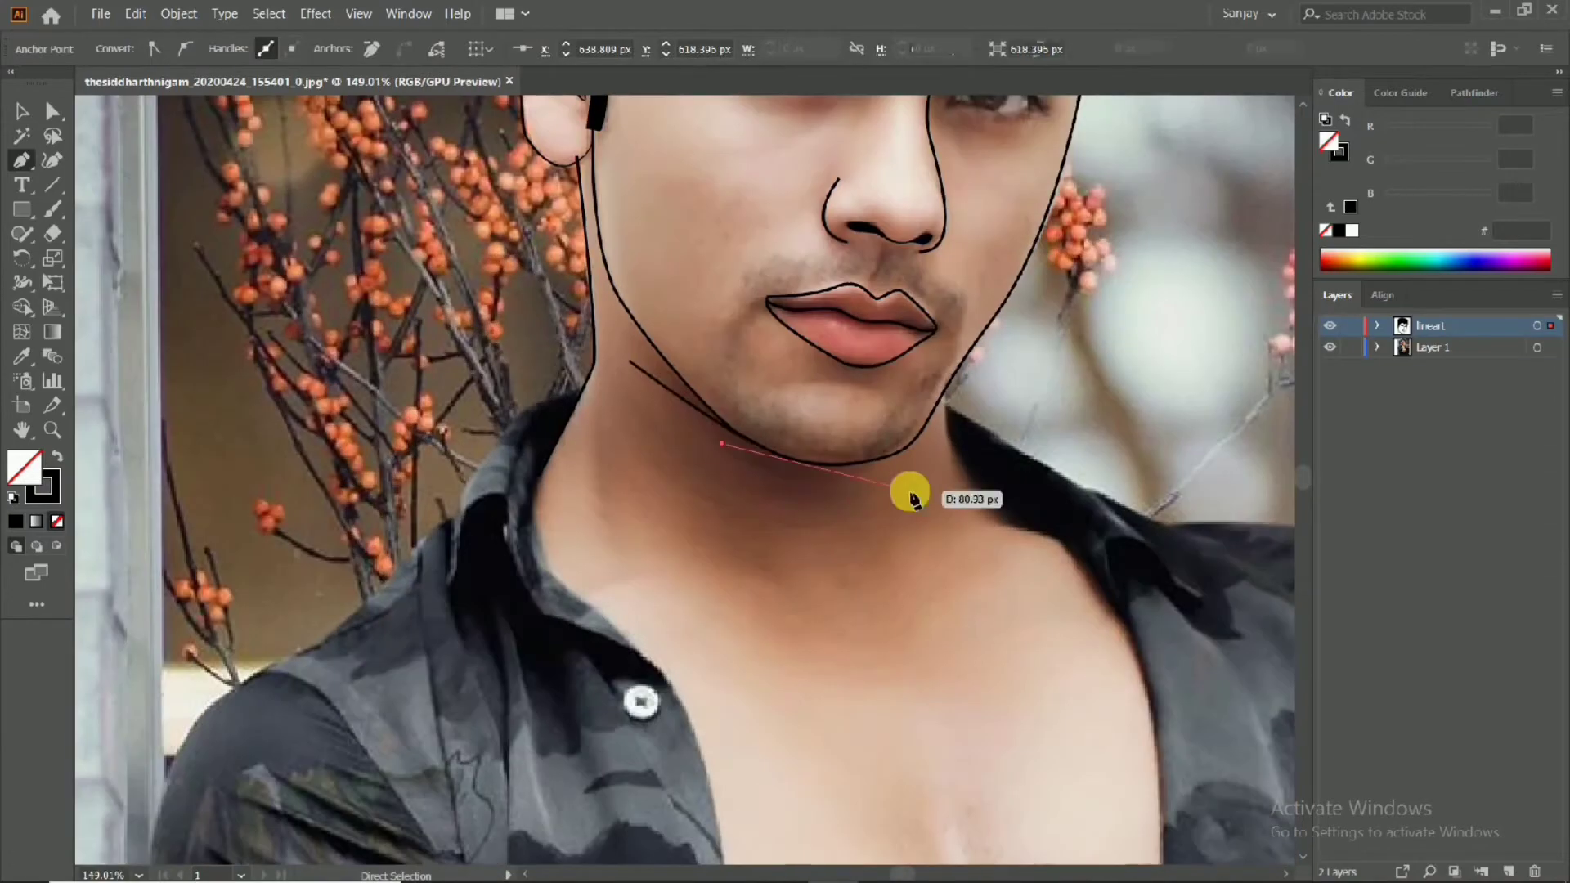
scroll(876, 518, "down", 1)
scroll(771, 515, "up", 1)
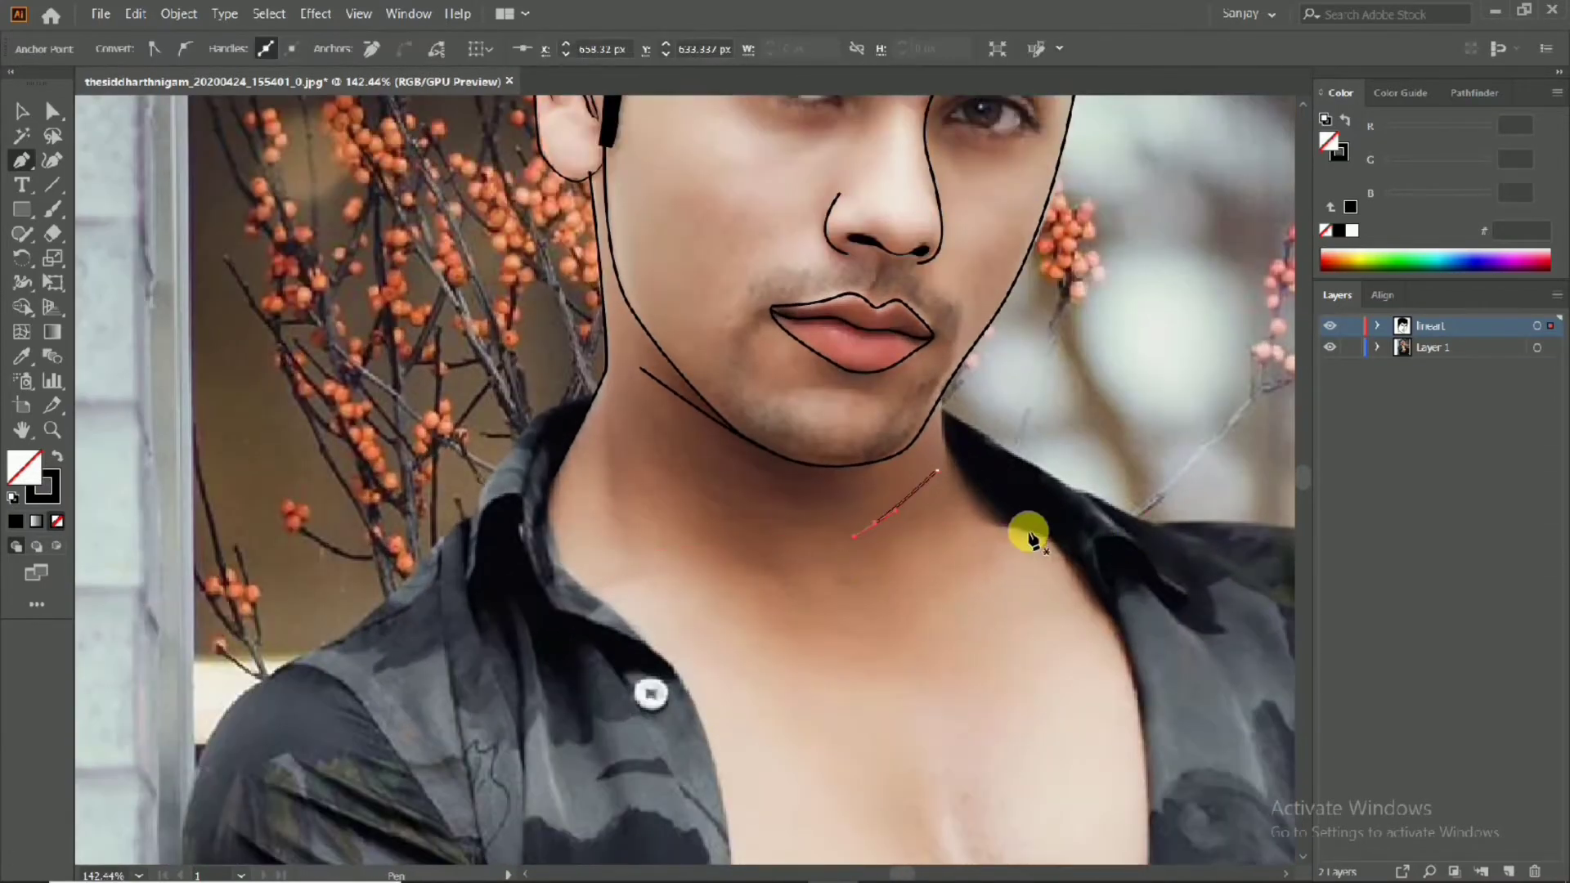
Draw a short curve from the right base of the neck to the right shirt collar and end the path
left_click(972, 516)
left_click_drag(1067, 545, 1091, 567)
scroll(1080, 556, "up", 1)
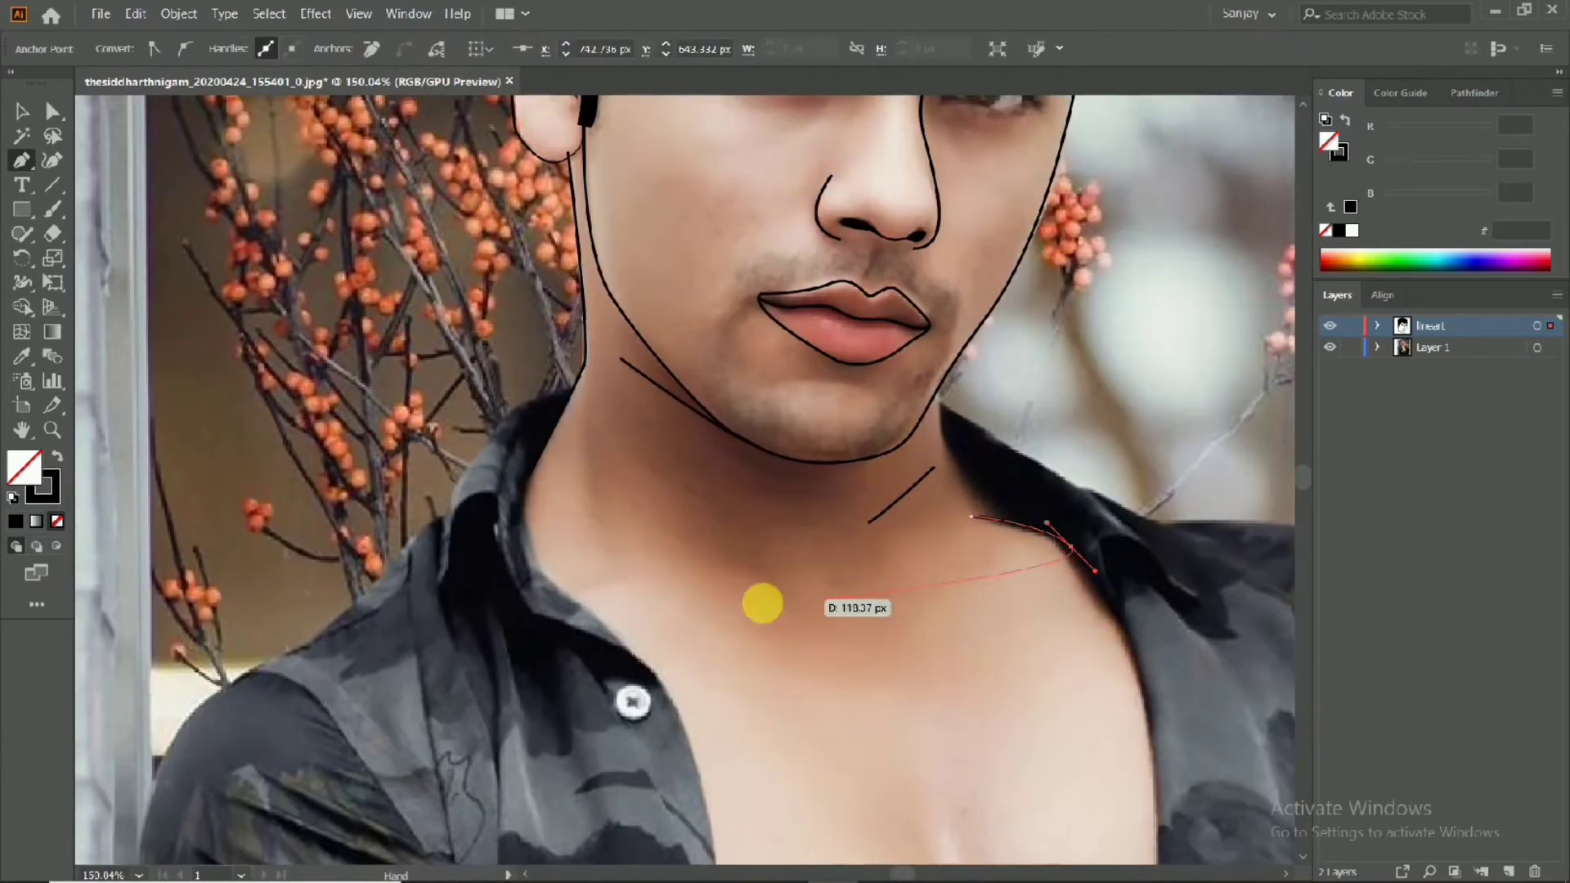
key("Escape")
Trace the shirt outline from the left neck line over the collar's outer edge and along the shoulder to the upper sleeve
scroll(834, 513, "down", 3)
scroll(726, 438, "up", 2)
left_click(750, 401)
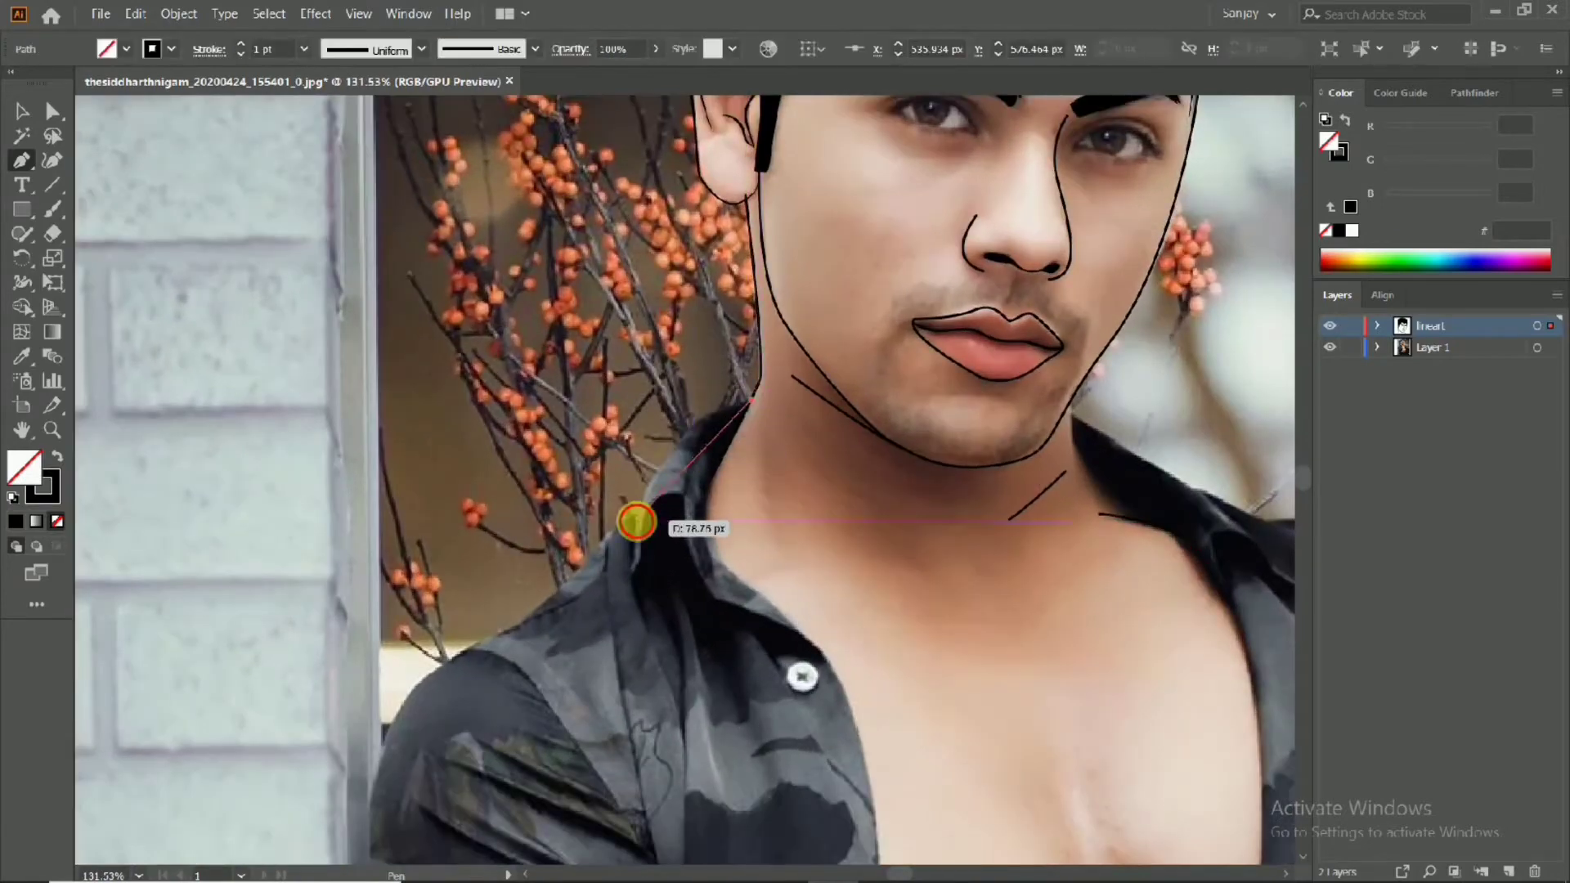
left_click_drag(636, 520, 614, 634)
scroll(632, 629, "up", 3)
left_click(685, 499)
left_click(518, 651)
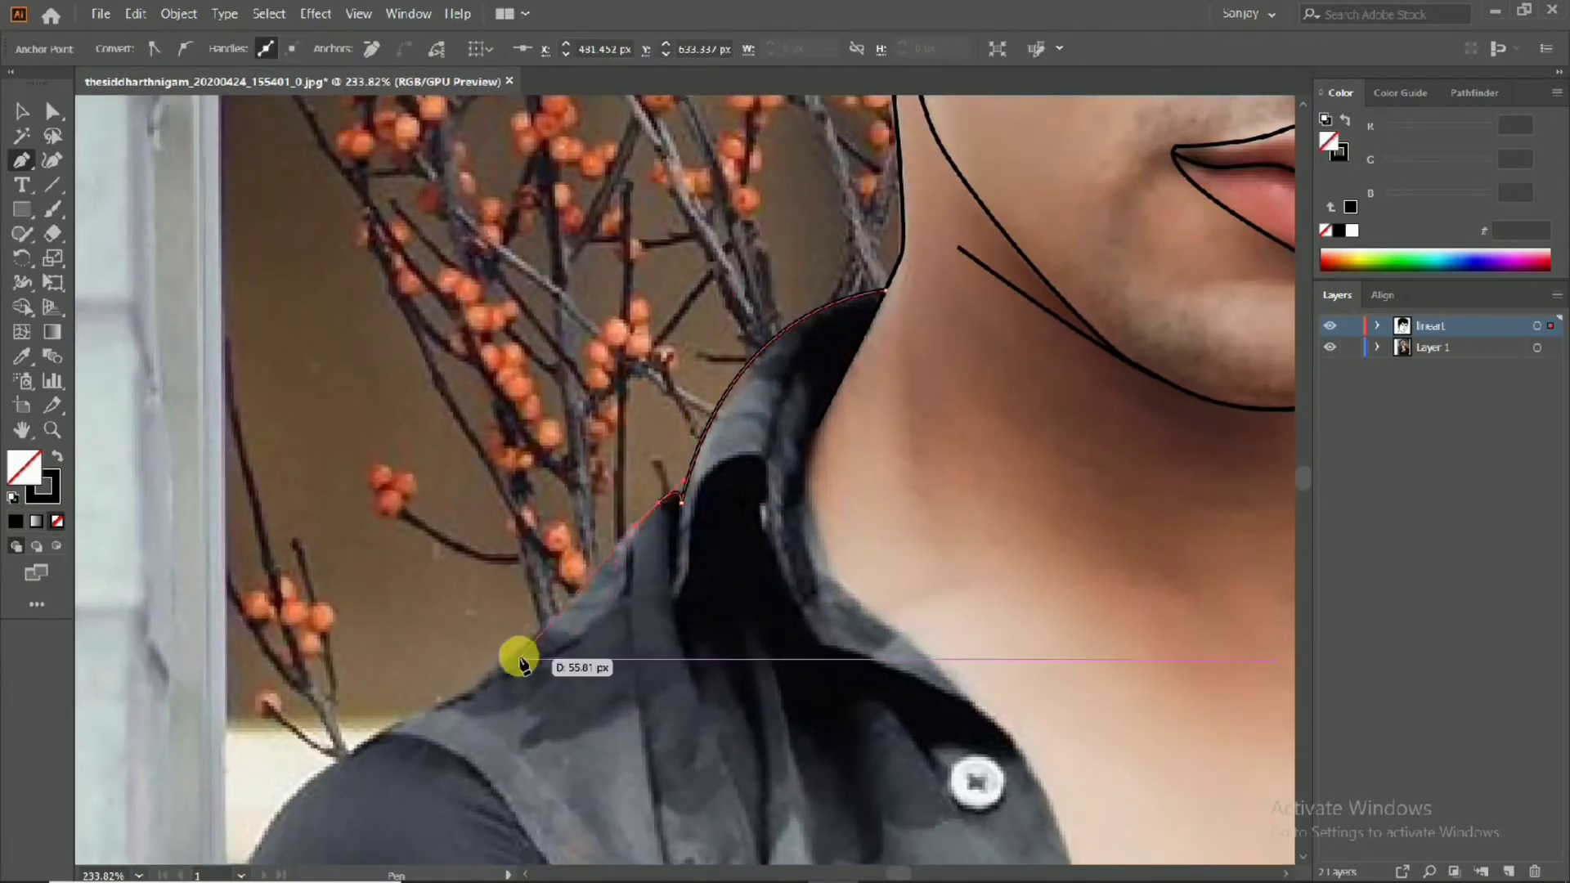
left_click_drag(354, 810, 596, 612)
Continue the shirt outline down the left upper sleeve, across to the front opening and up its edge beside the button
scroll(496, 708, "down", 5)
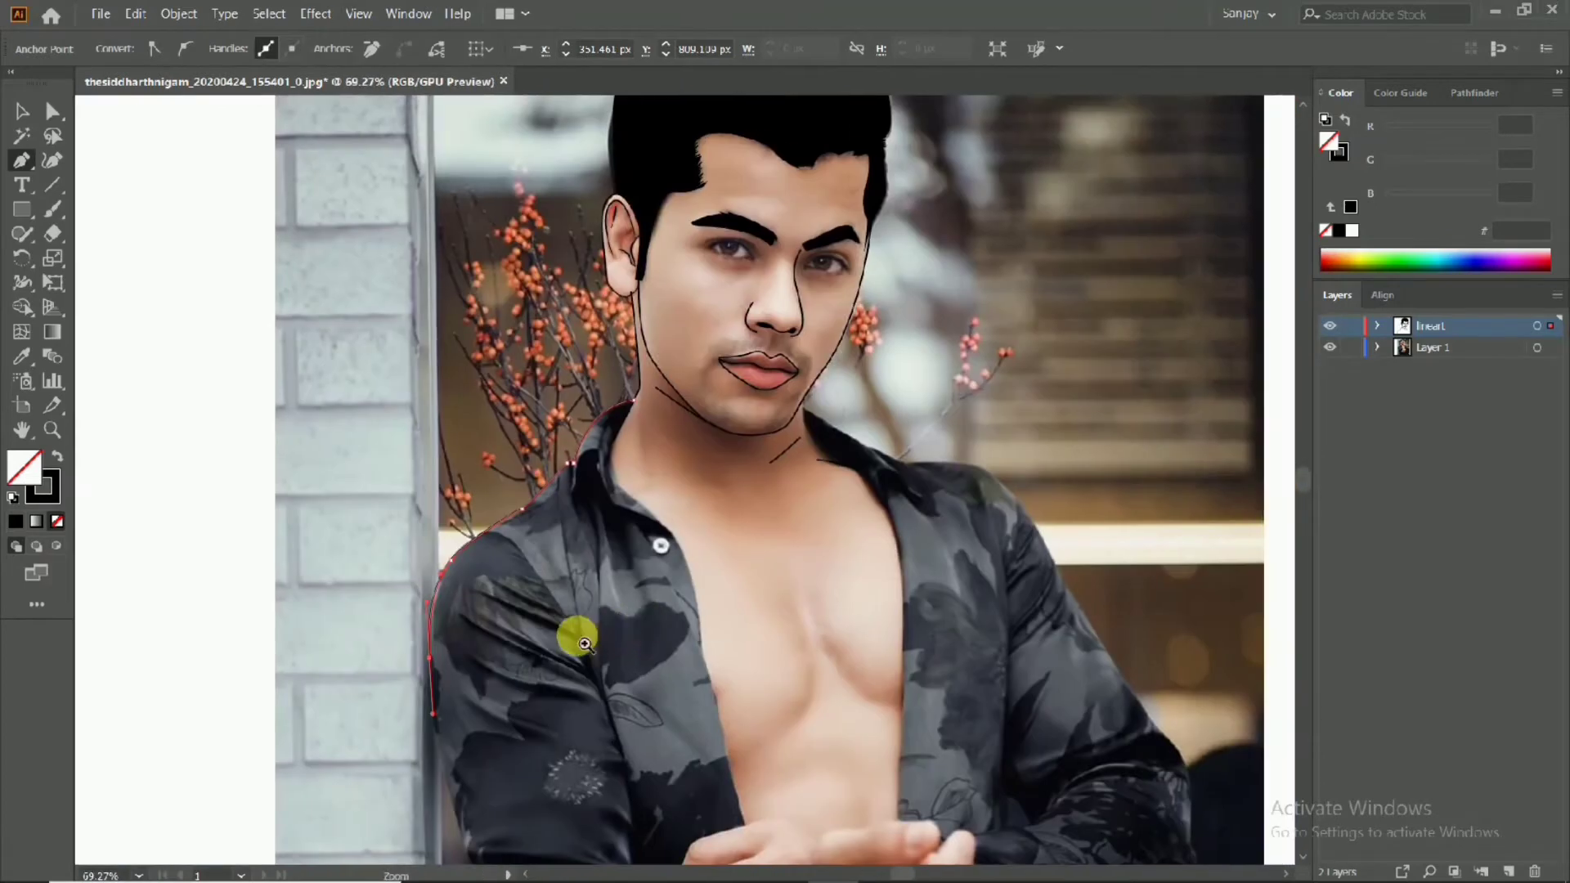
scroll(575, 635, "up", 1)
left_click_drag(374, 667, 379, 740)
scroll(723, 536, "up", 2)
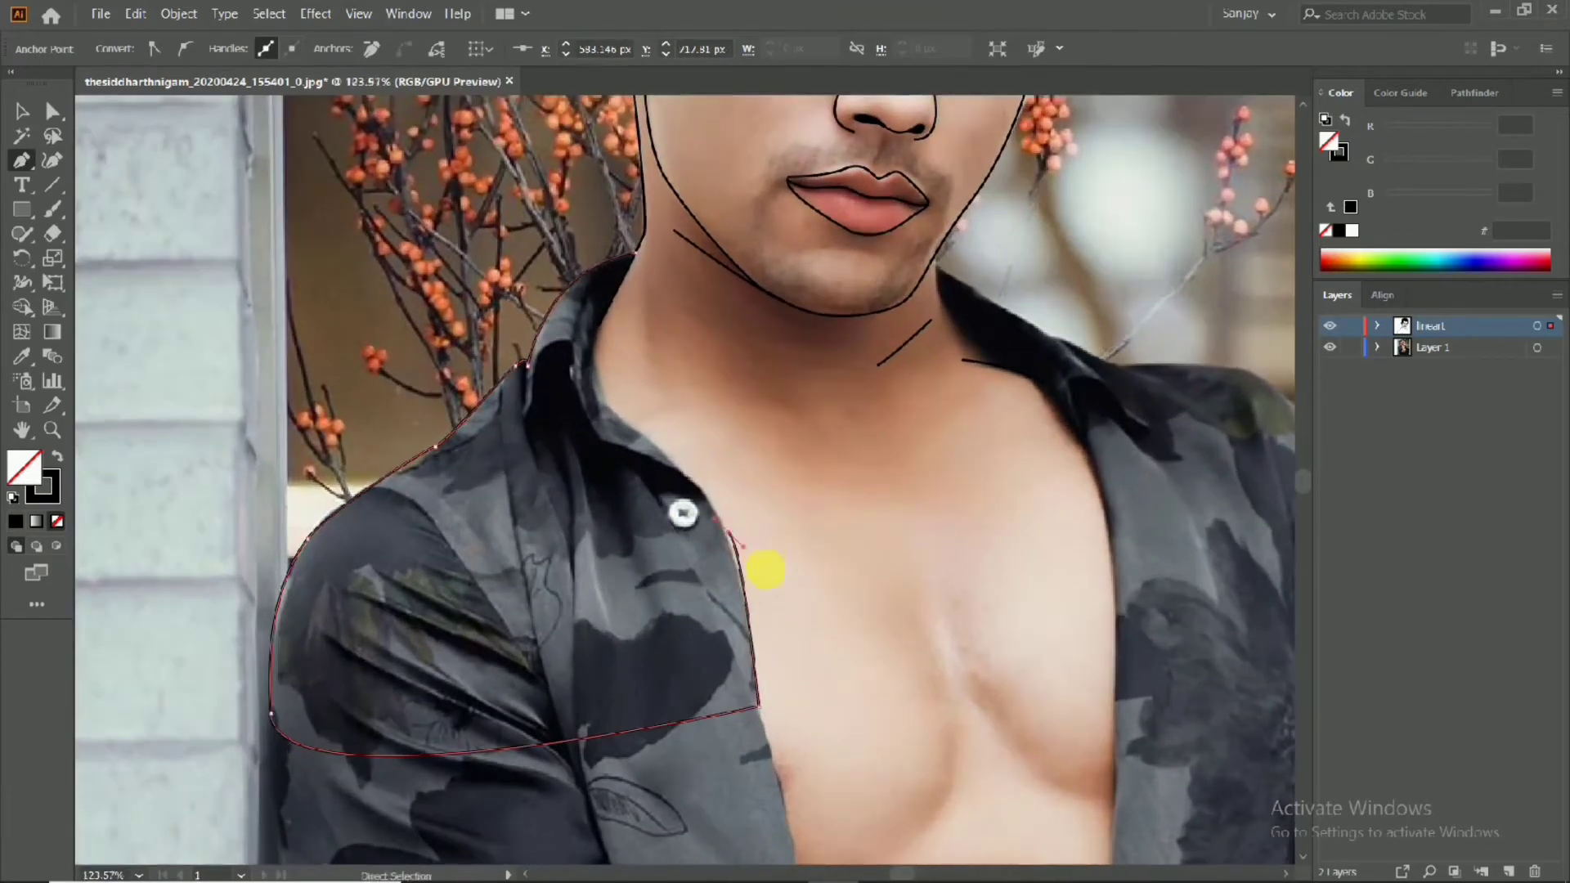
left_click(700, 505)
scroll(699, 507, "up", 4)
left_click_drag(683, 477, 670, 473)
Trace the inner edge of the left collar up to the neck line and close the shirt outline at the collar's top
left_click_drag(570, 446, 708, 647)
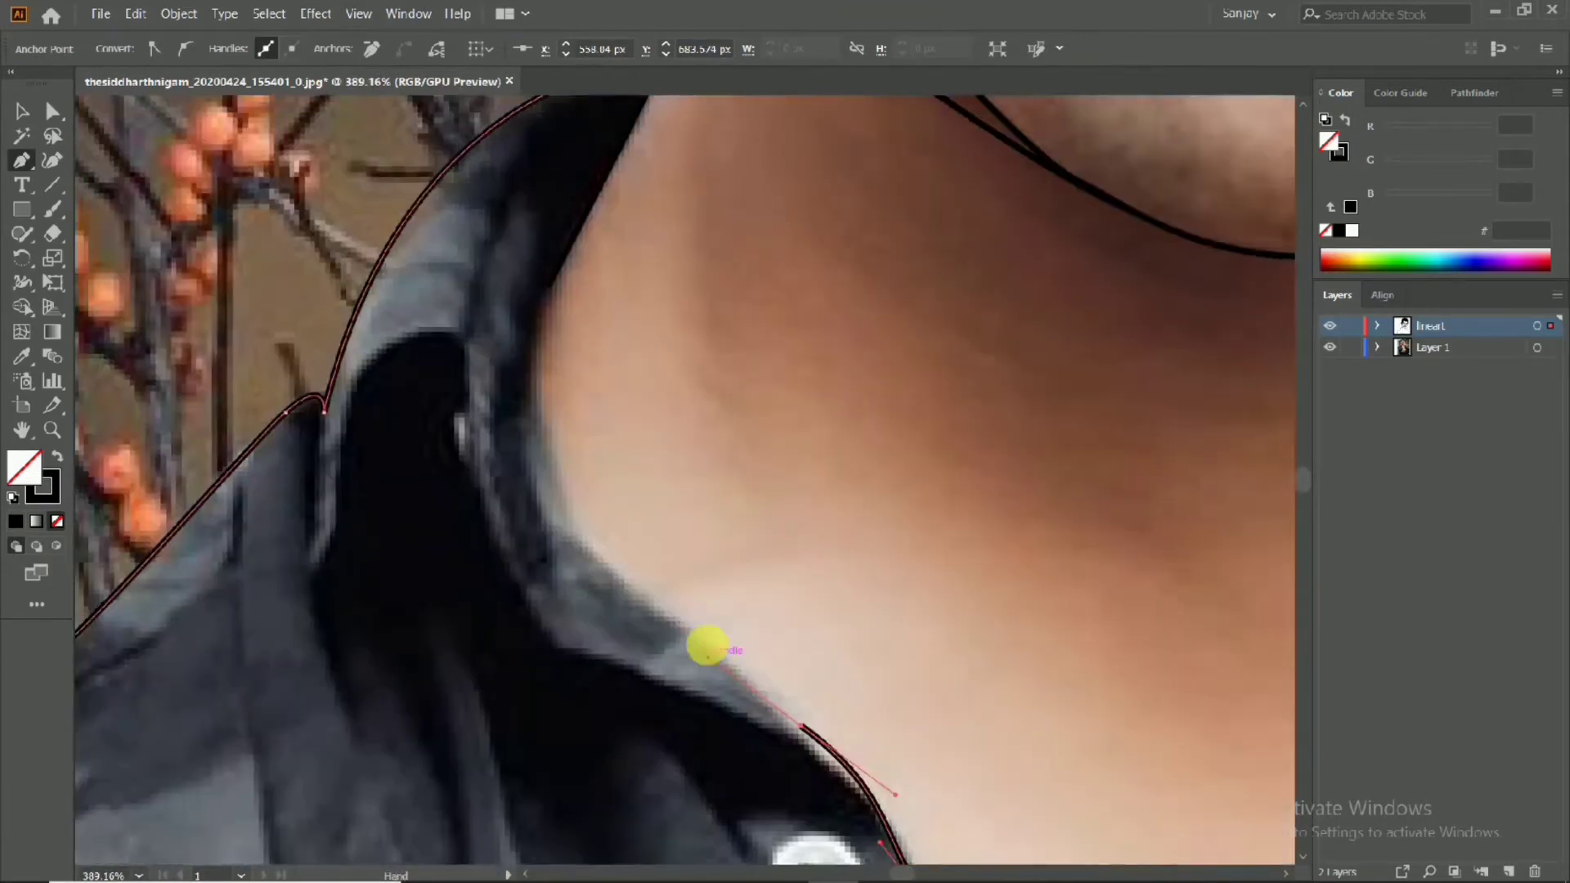
left_click(564, 509)
left_click_drag(548, 290, 646, 491)
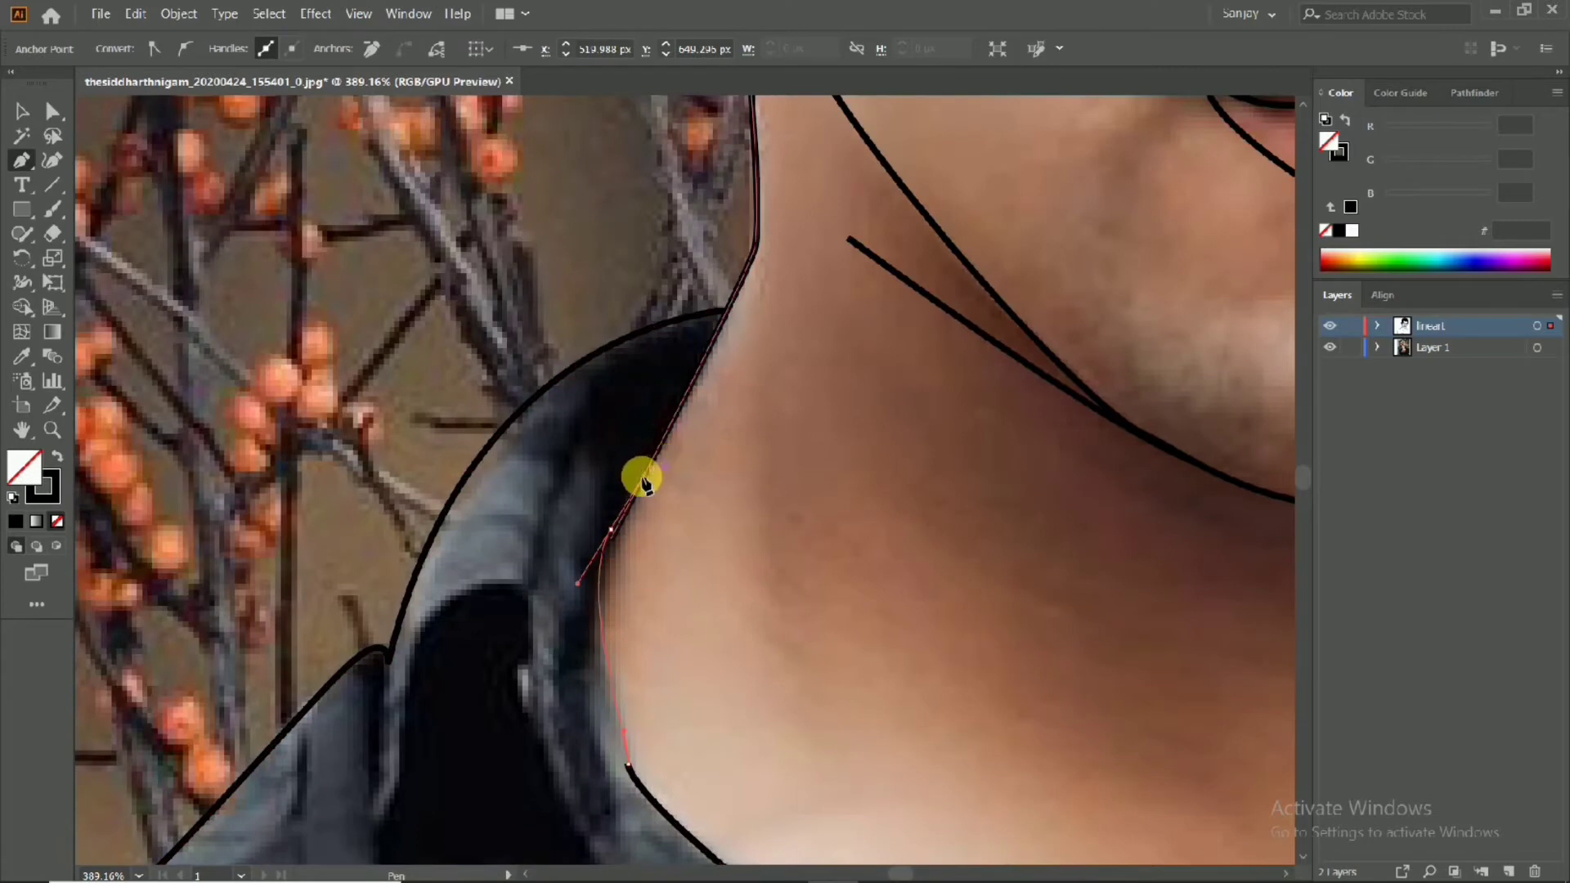
scroll(711, 315, "down", 2)
left_click_drag(712, 316, 859, 489)
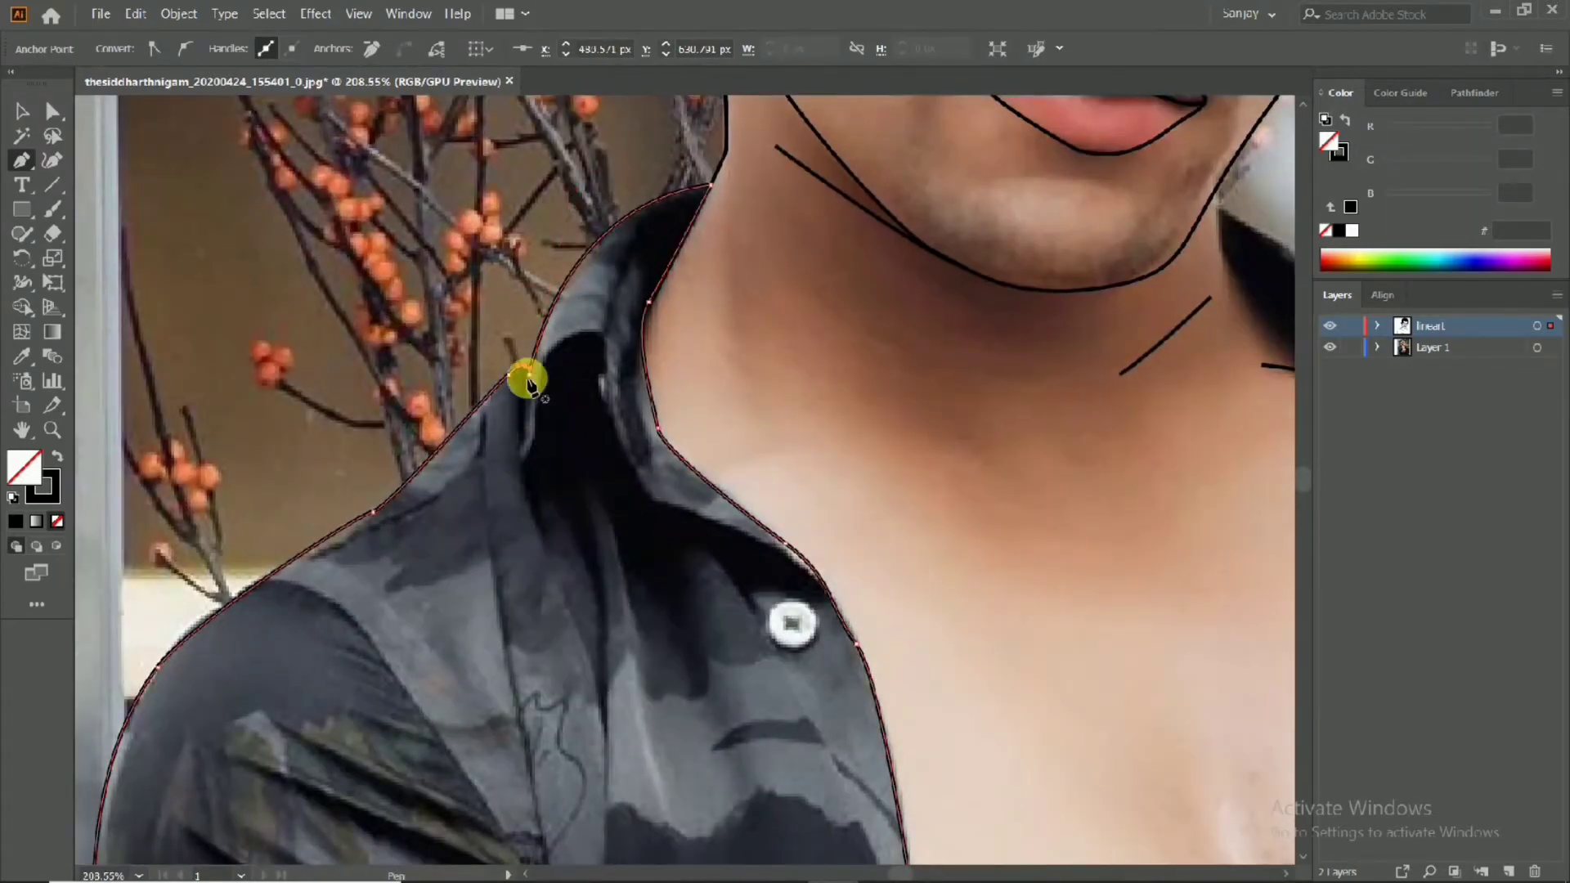
Trace the left collar's fold from the shoulder point, up around its dark inner area and along its lower edge to above the button
left_click_drag(527, 378, 556, 395)
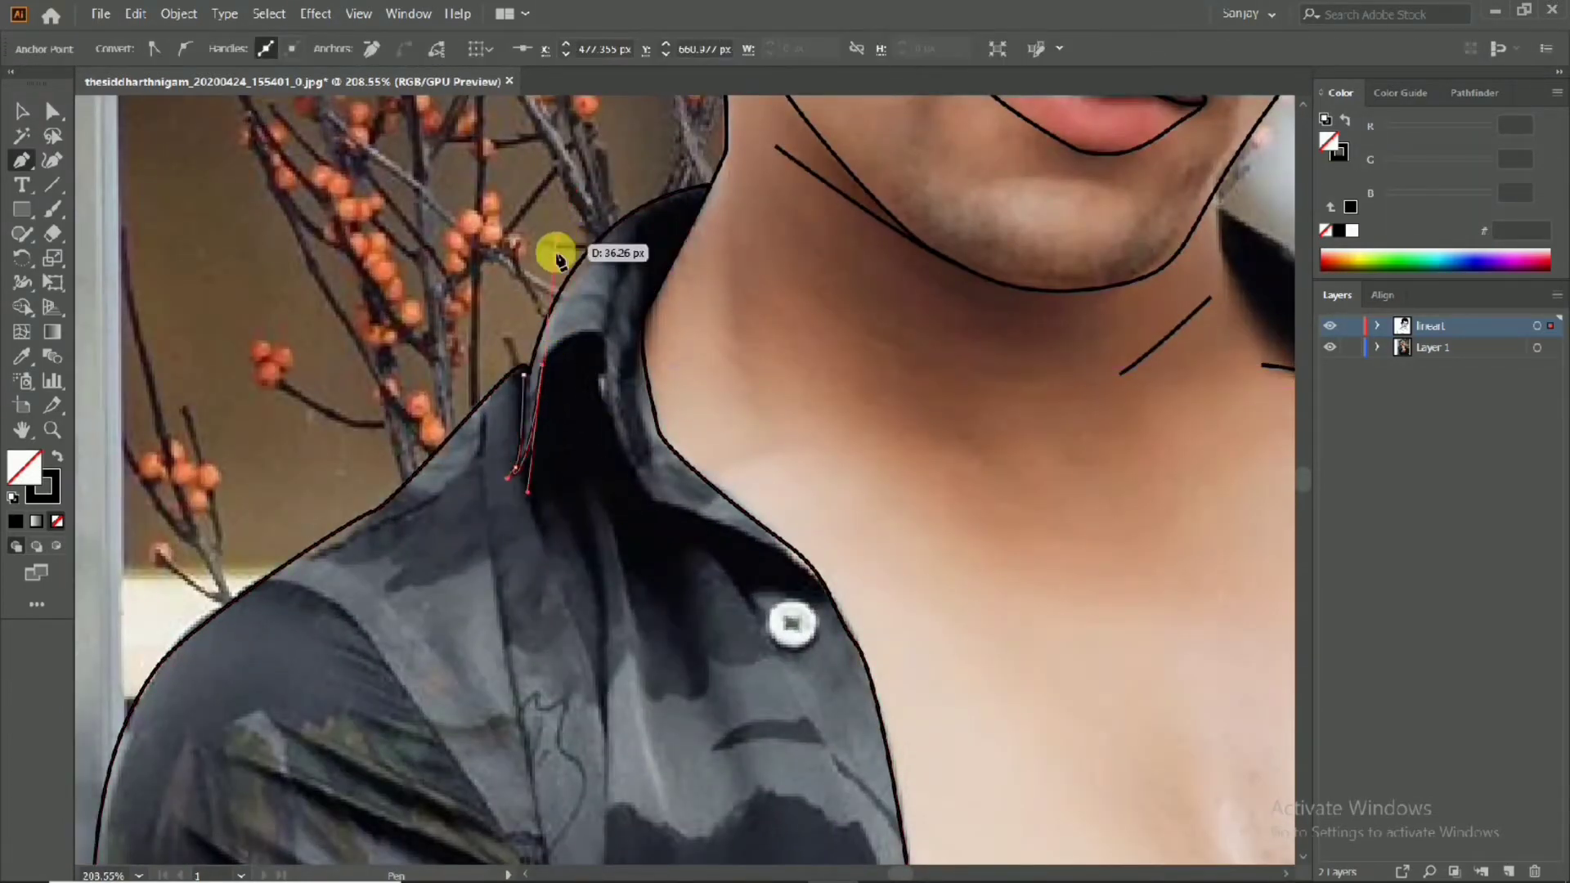
left_click_drag(557, 258, 556, 244)
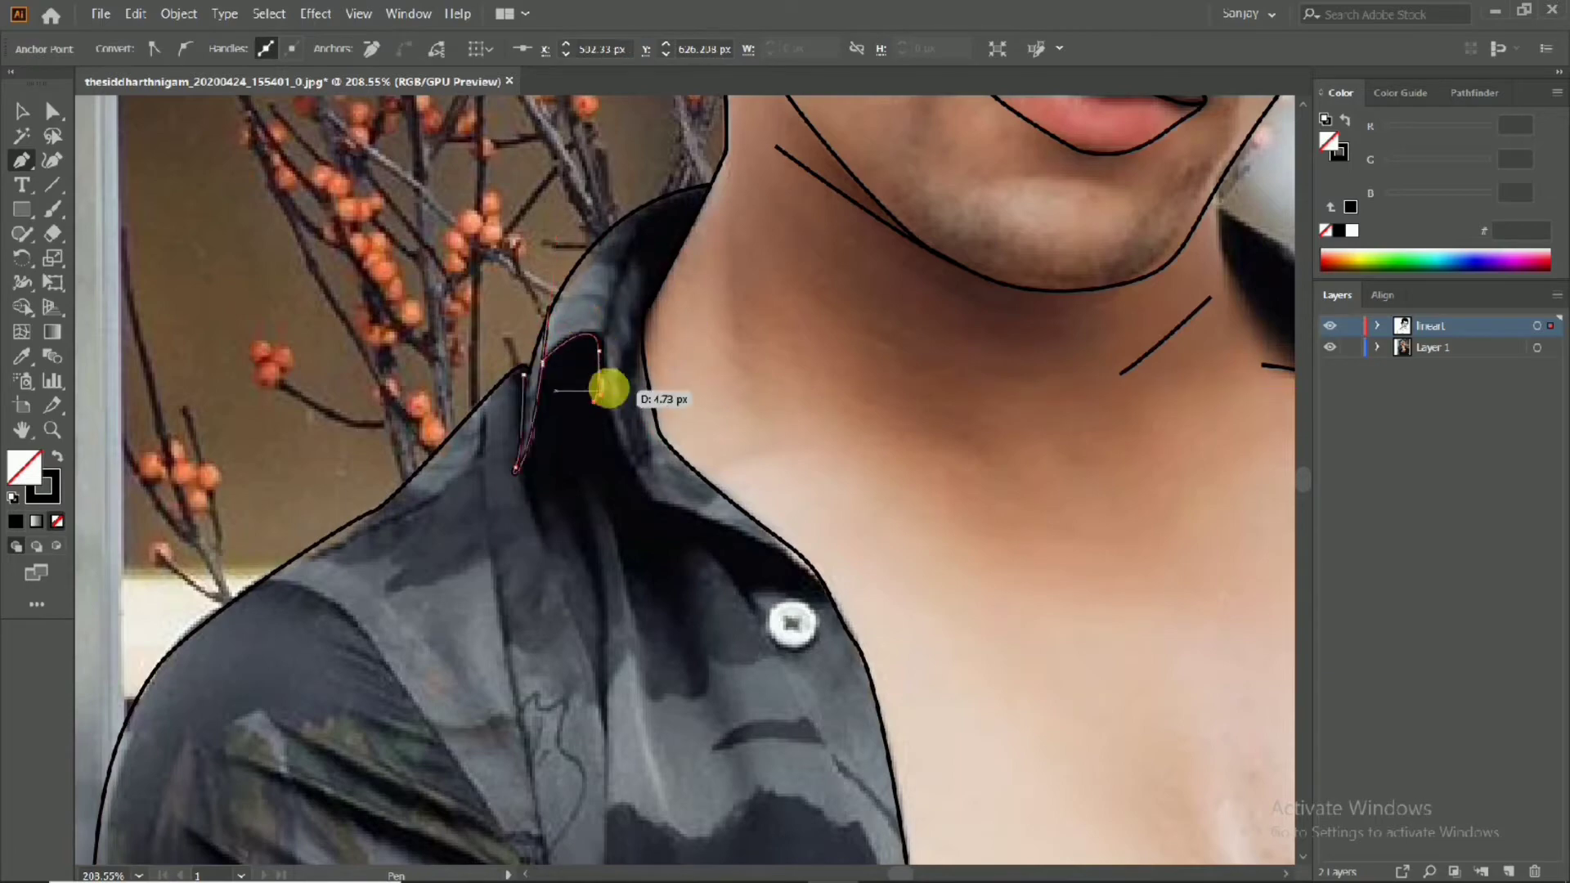
left_click_drag(606, 390, 607, 391)
left_click_drag(634, 490, 649, 523)
left_click_drag(830, 601, 906, 680)
scroll(841, 597, "up", 2)
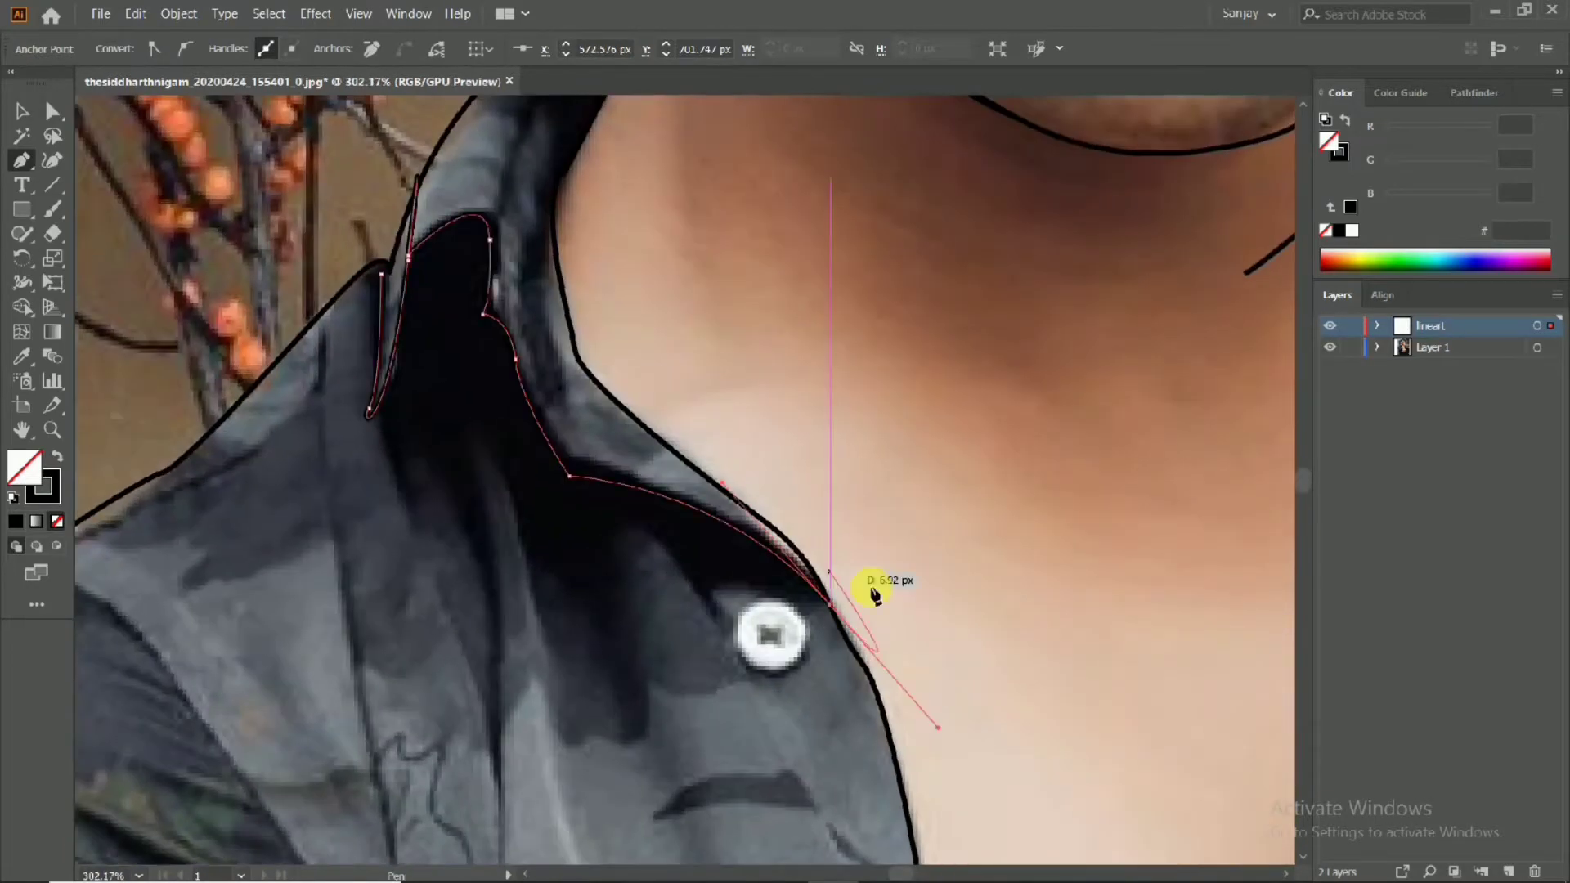
scroll(751, 614, "down", 2)
scroll(708, 576, "up", 2)
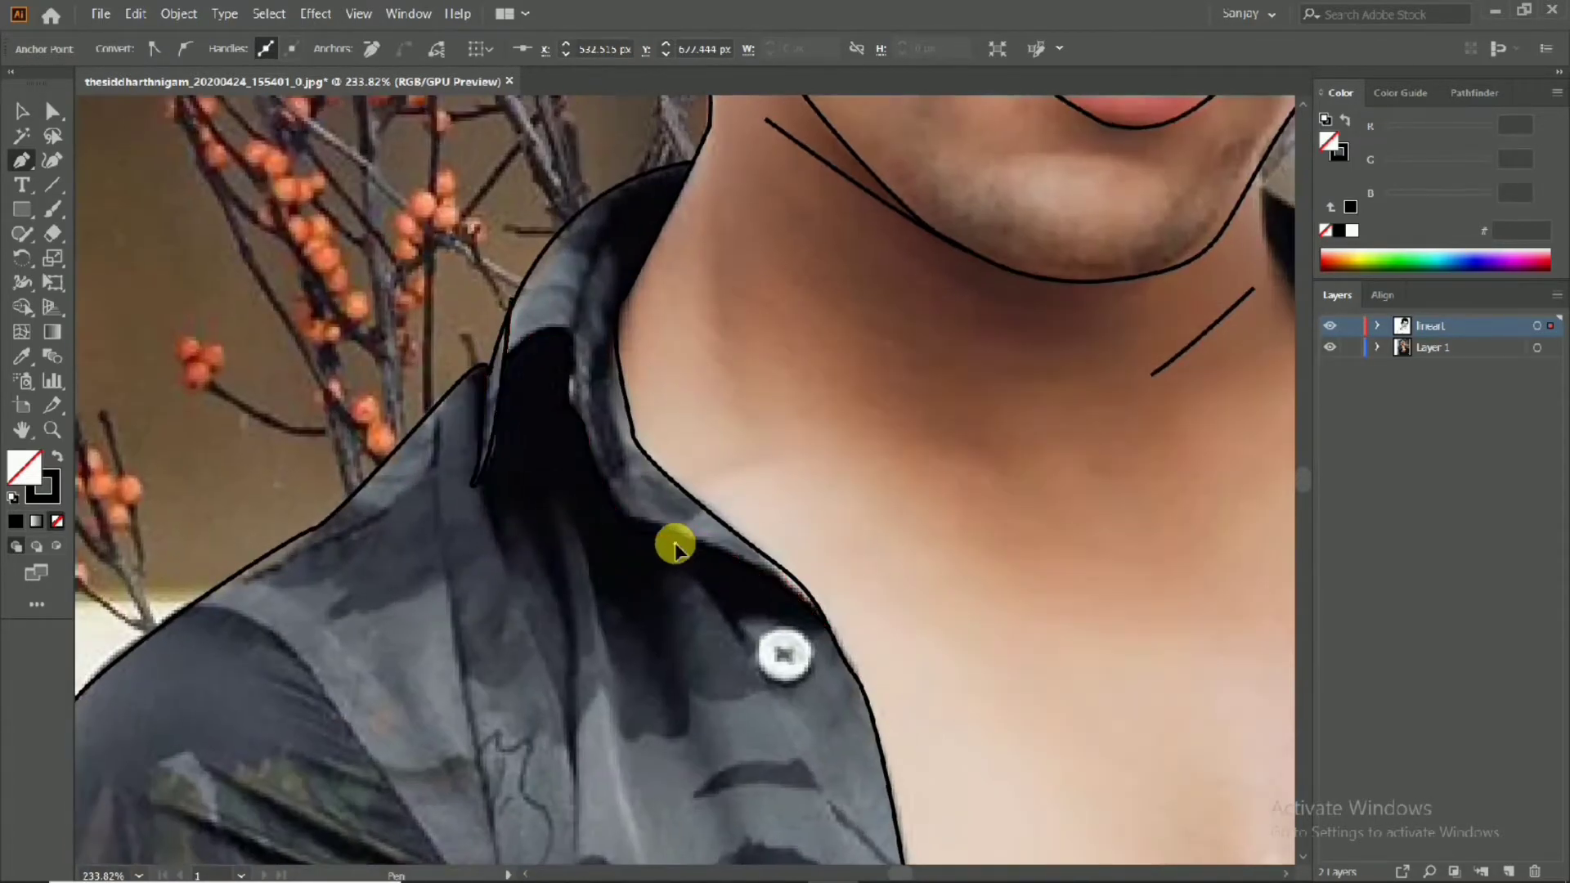
Draw a straight line from the left collar's lower edge down to the bottom corner of the traced shirt front
scroll(669, 543, "down", 4)
scroll(740, 761, "down", 3)
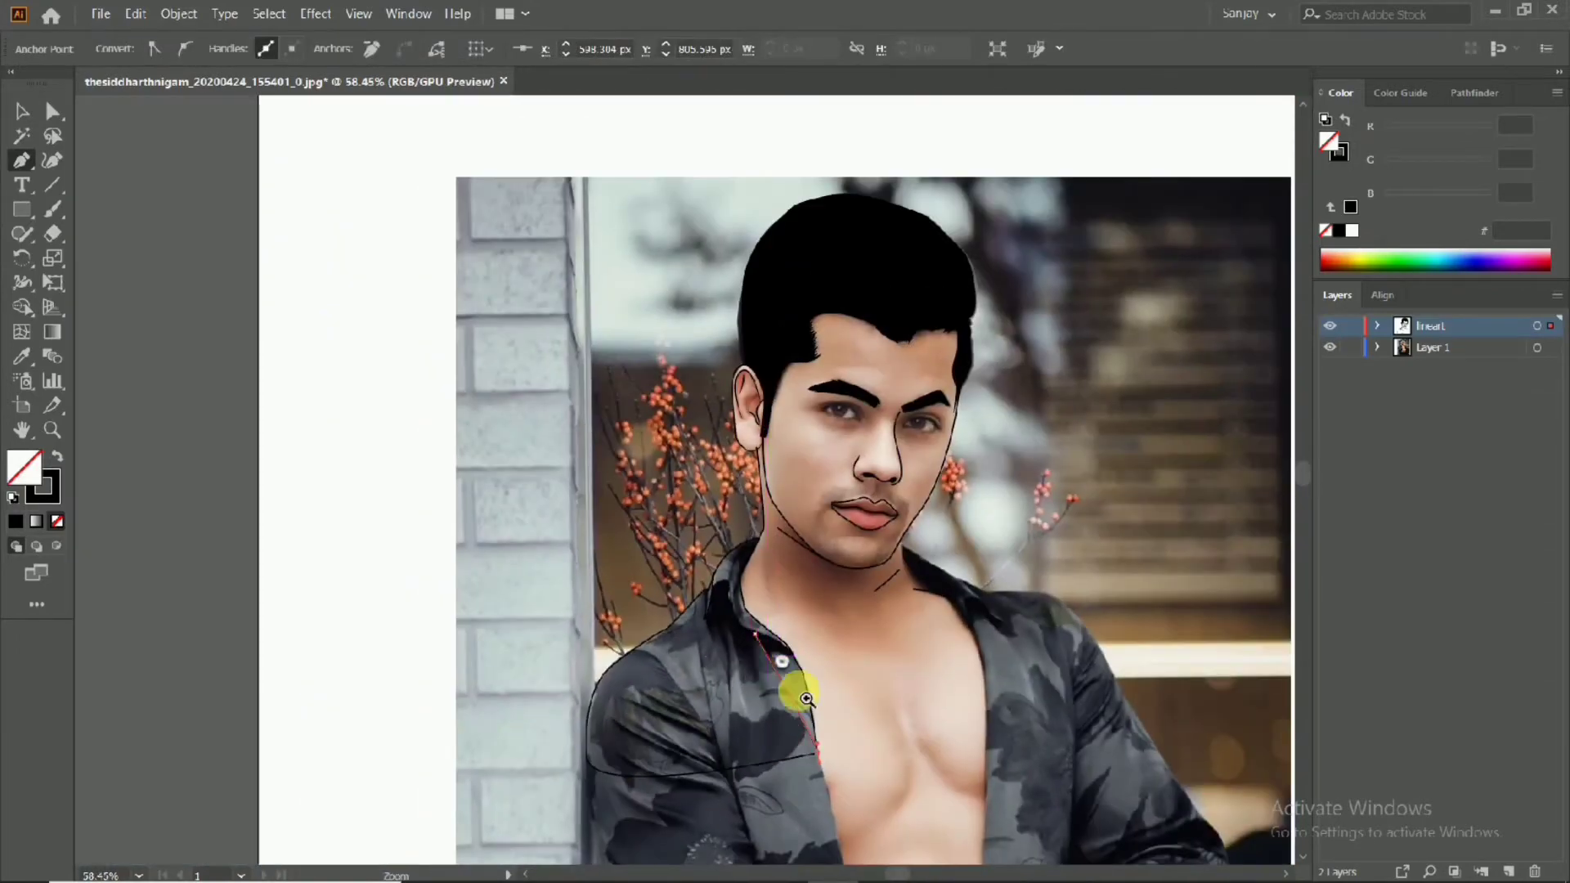
scroll(444, 410, "up", 3)
Draw a shoulder seam curve on the left side and continue it down the shirt to the outline's bottom edge
left_click_drag(554, 309, 569, 261)
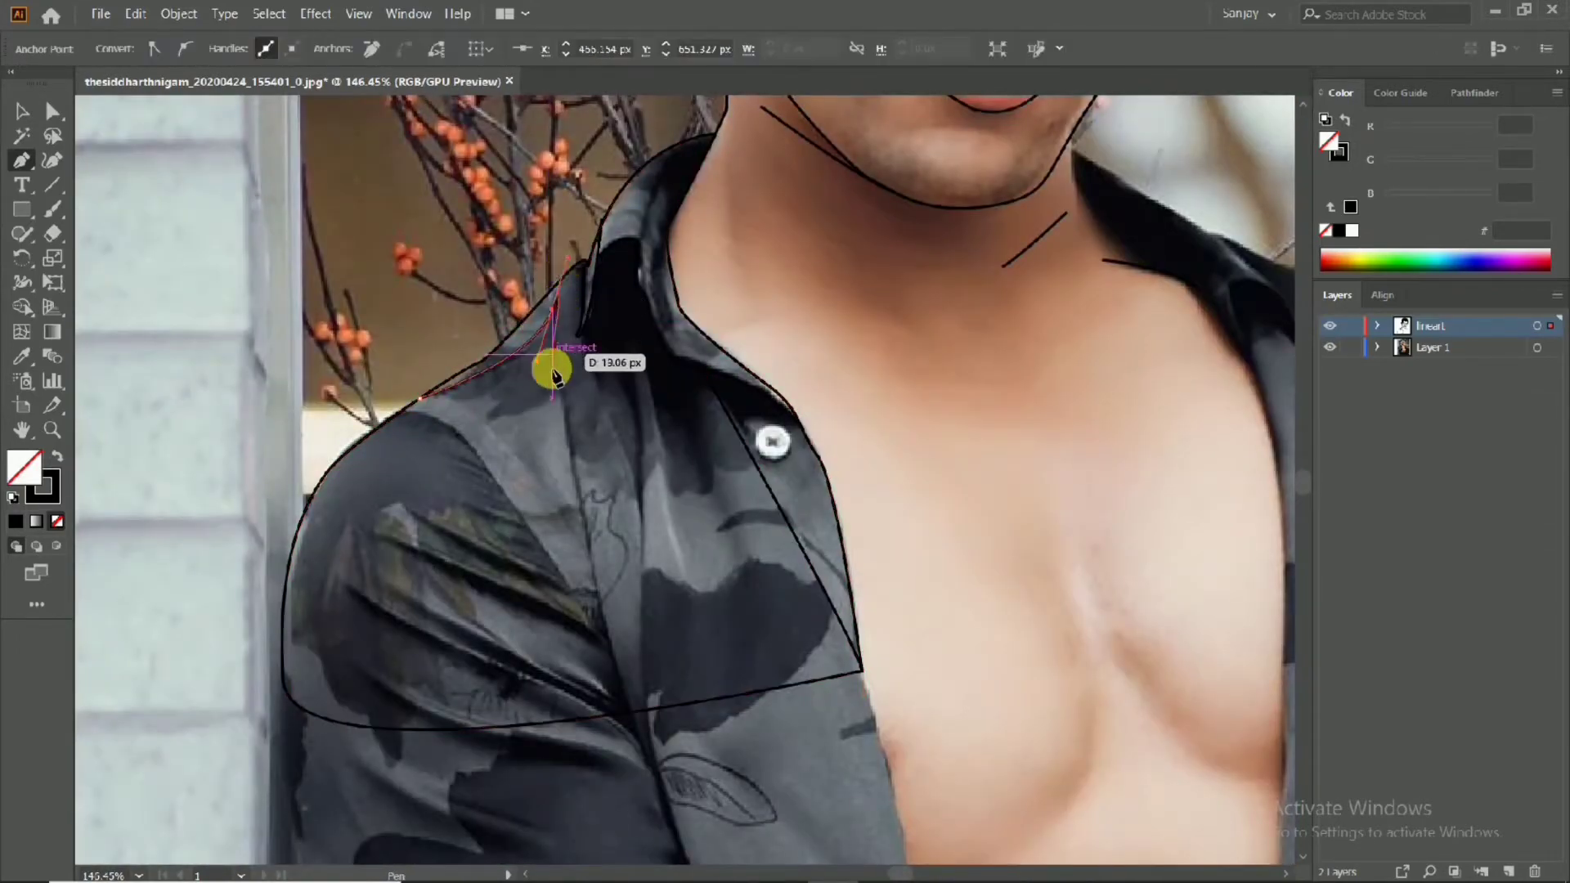
scroll(589, 319, "up", 2)
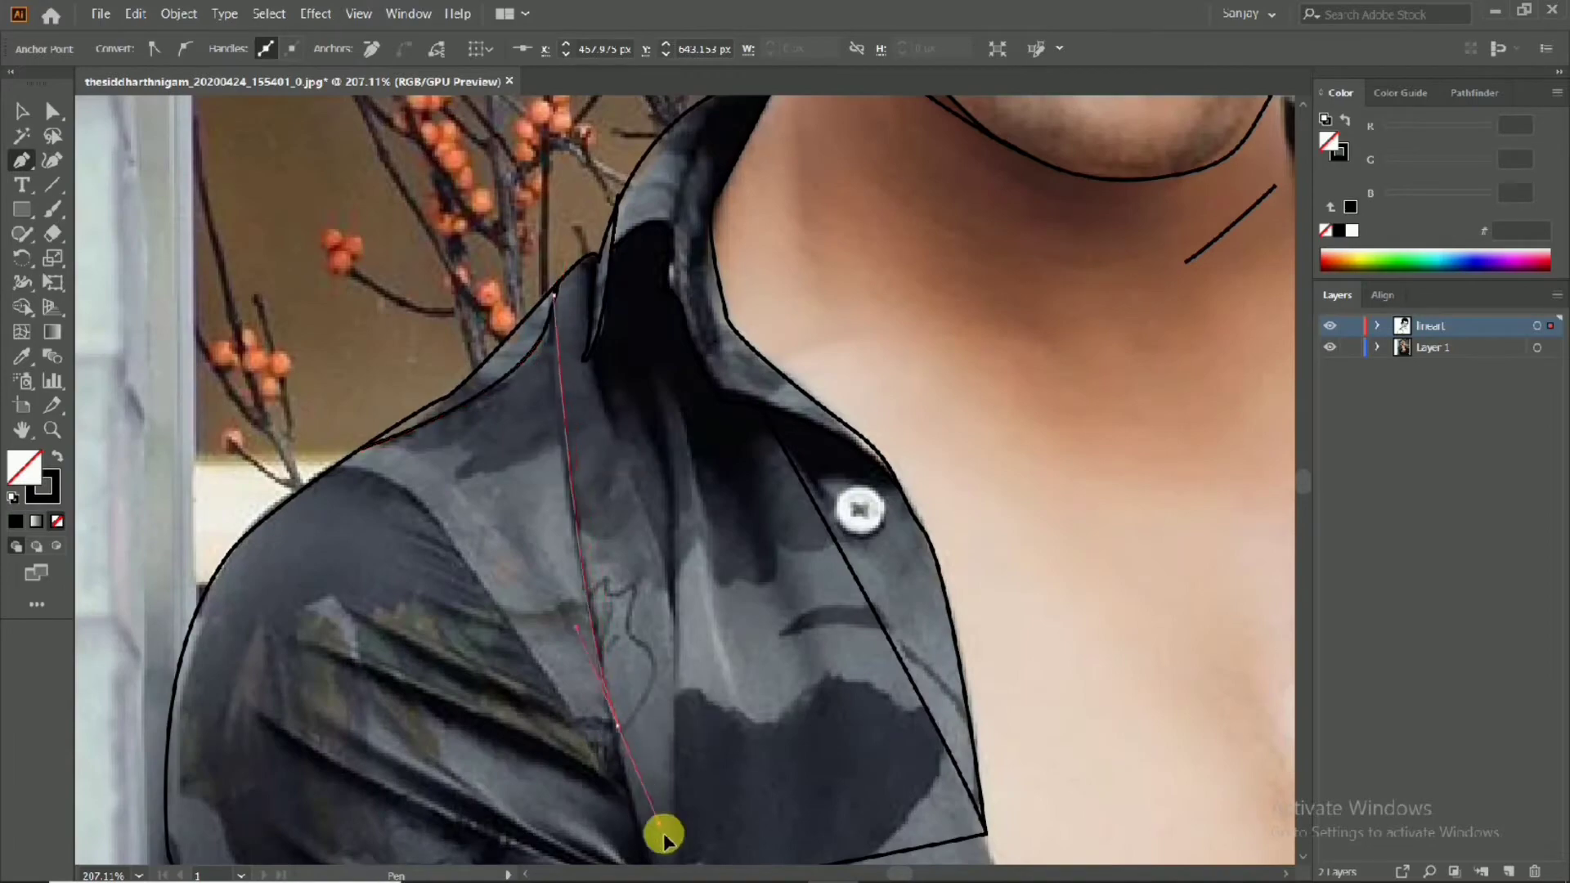
scroll(654, 753, "down", 3)
left_click_drag(610, 510, 654, 617)
left_click(660, 677)
scroll(785, 427, "down", 5)
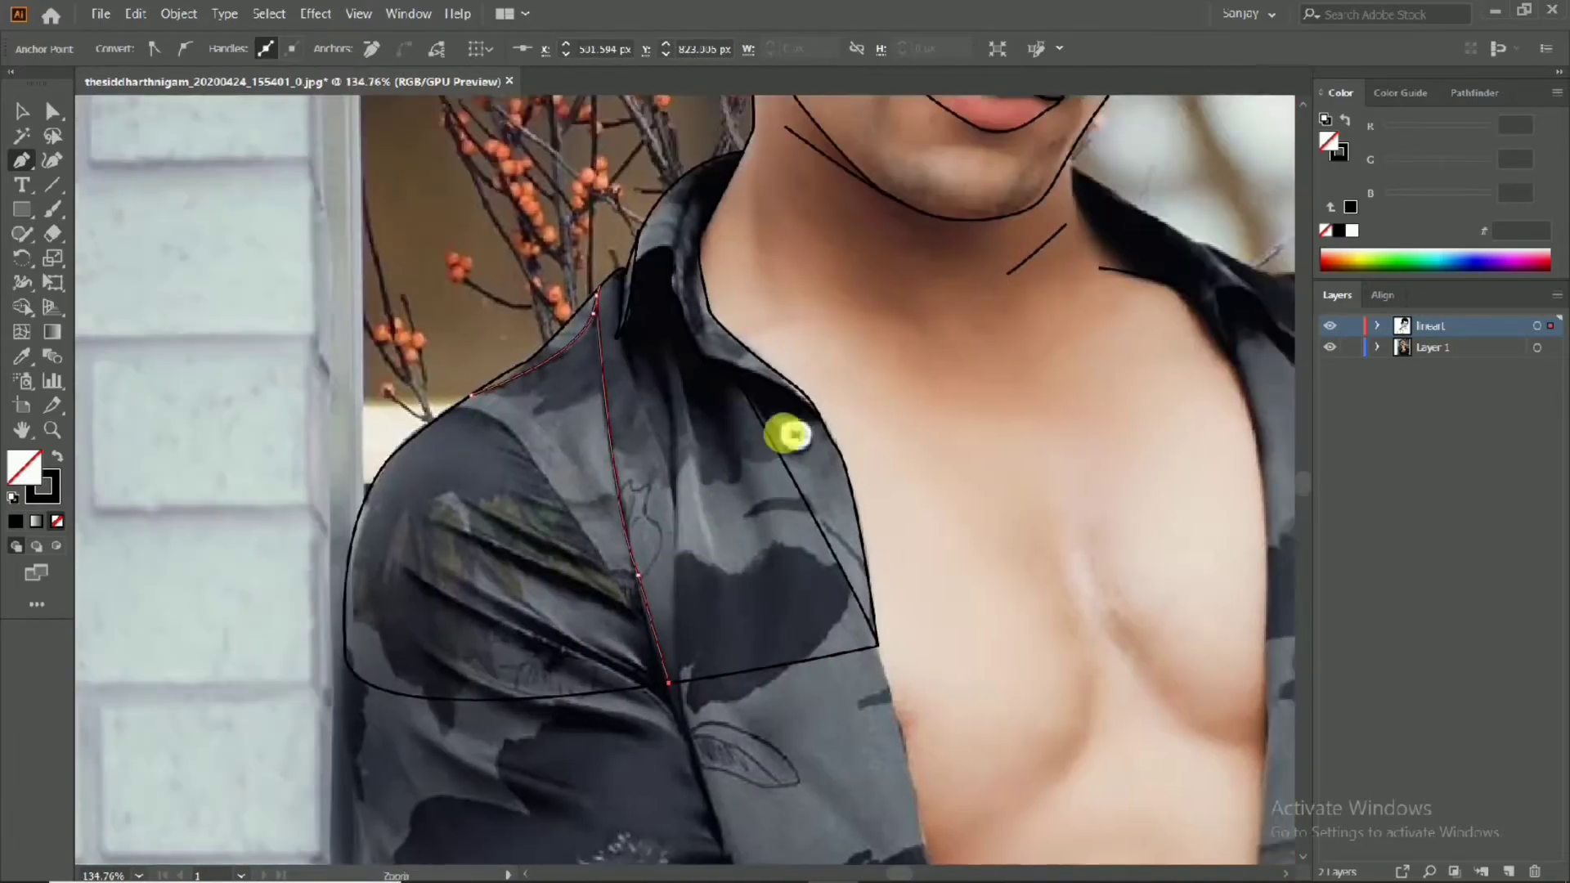
Draw the left chest contour from the center of the chest, curving down toward the left shirt edge, and end the path
scroll(543, 305, "up", 3)
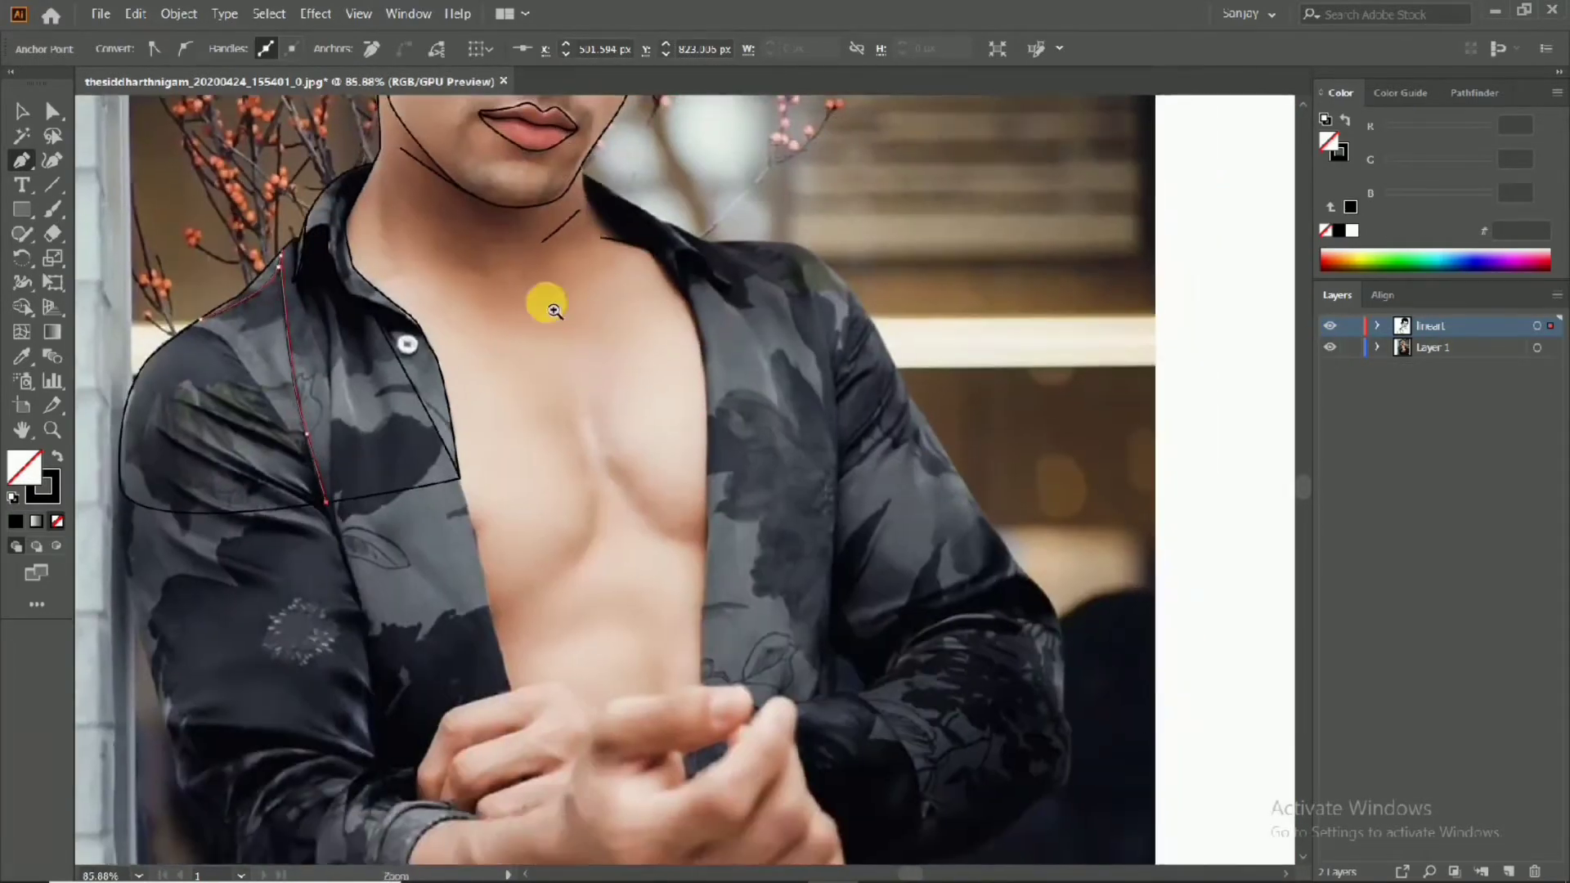
left_click(575, 420)
left_click_drag(595, 579, 562, 620)
left_click(519, 654)
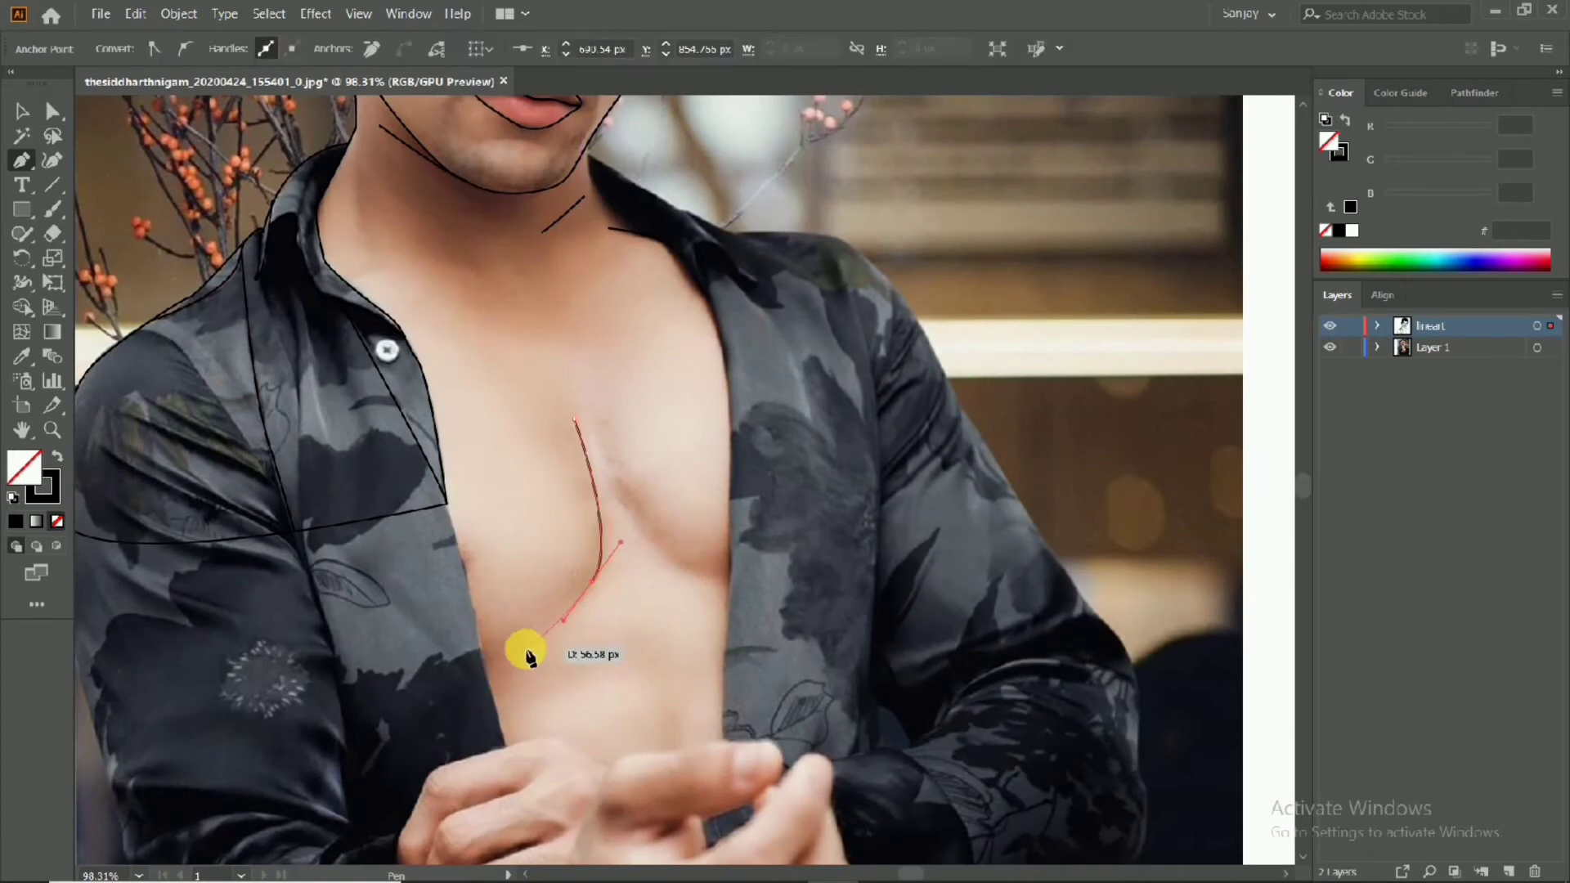
key("Escape")
Draw the right chest contour from the center of the chest, curving down to the right shirt edge, and end the path
scroll(525, 642, "down", 2)
scroll(589, 409, "up", 3)
left_click(597, 414)
left_click_drag(717, 603, 733, 589)
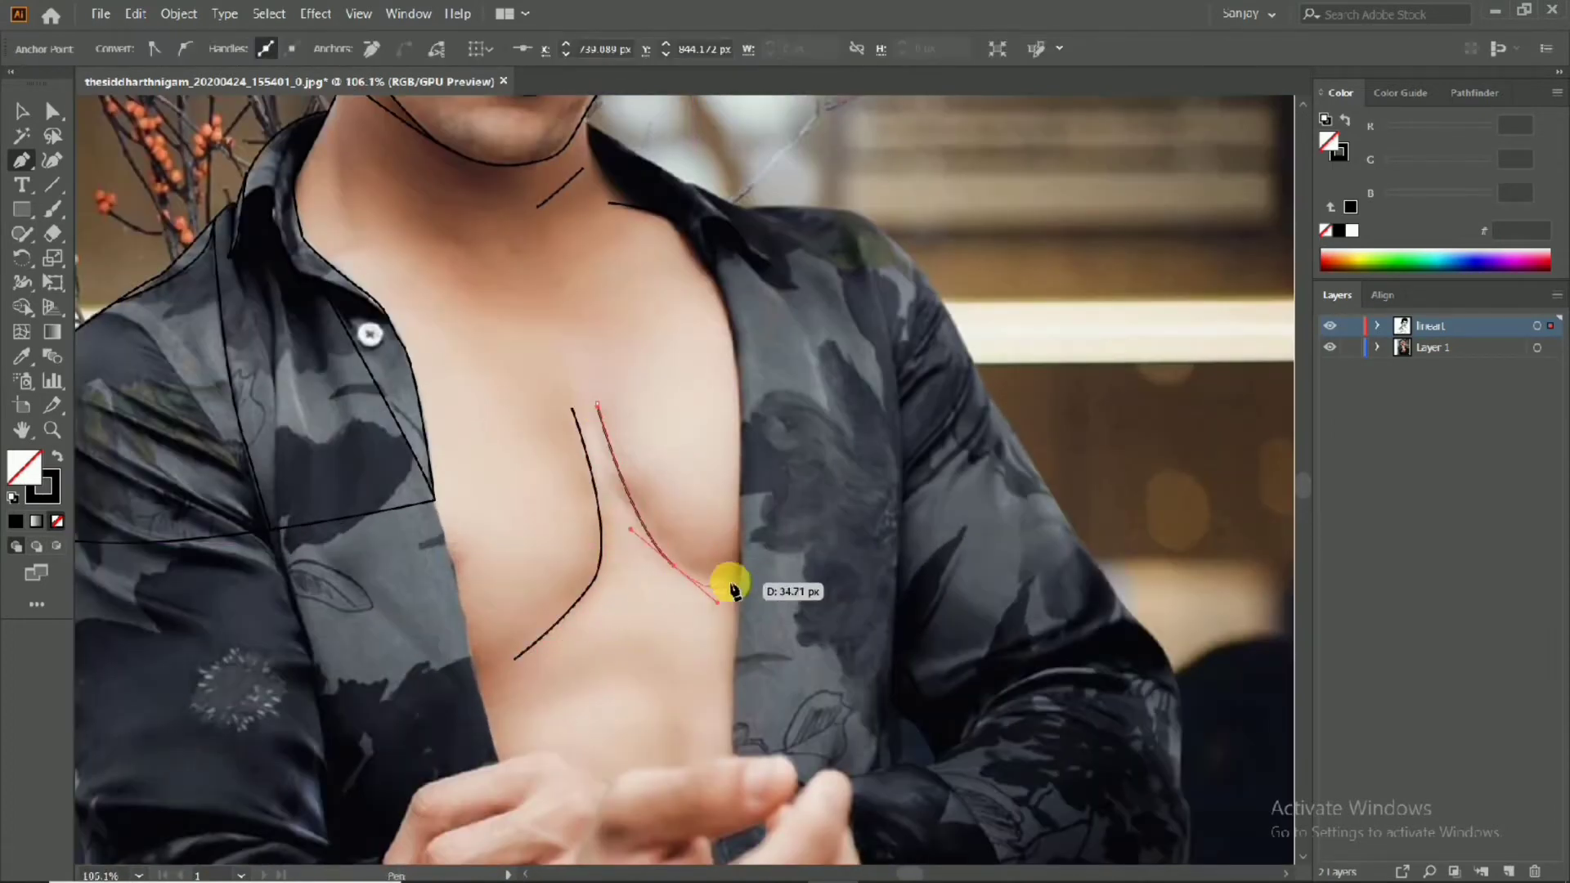
left_click(741, 582)
key("Escape")
scroll(624, 624, "down", 2)
scroll(673, 519, "up", 2)
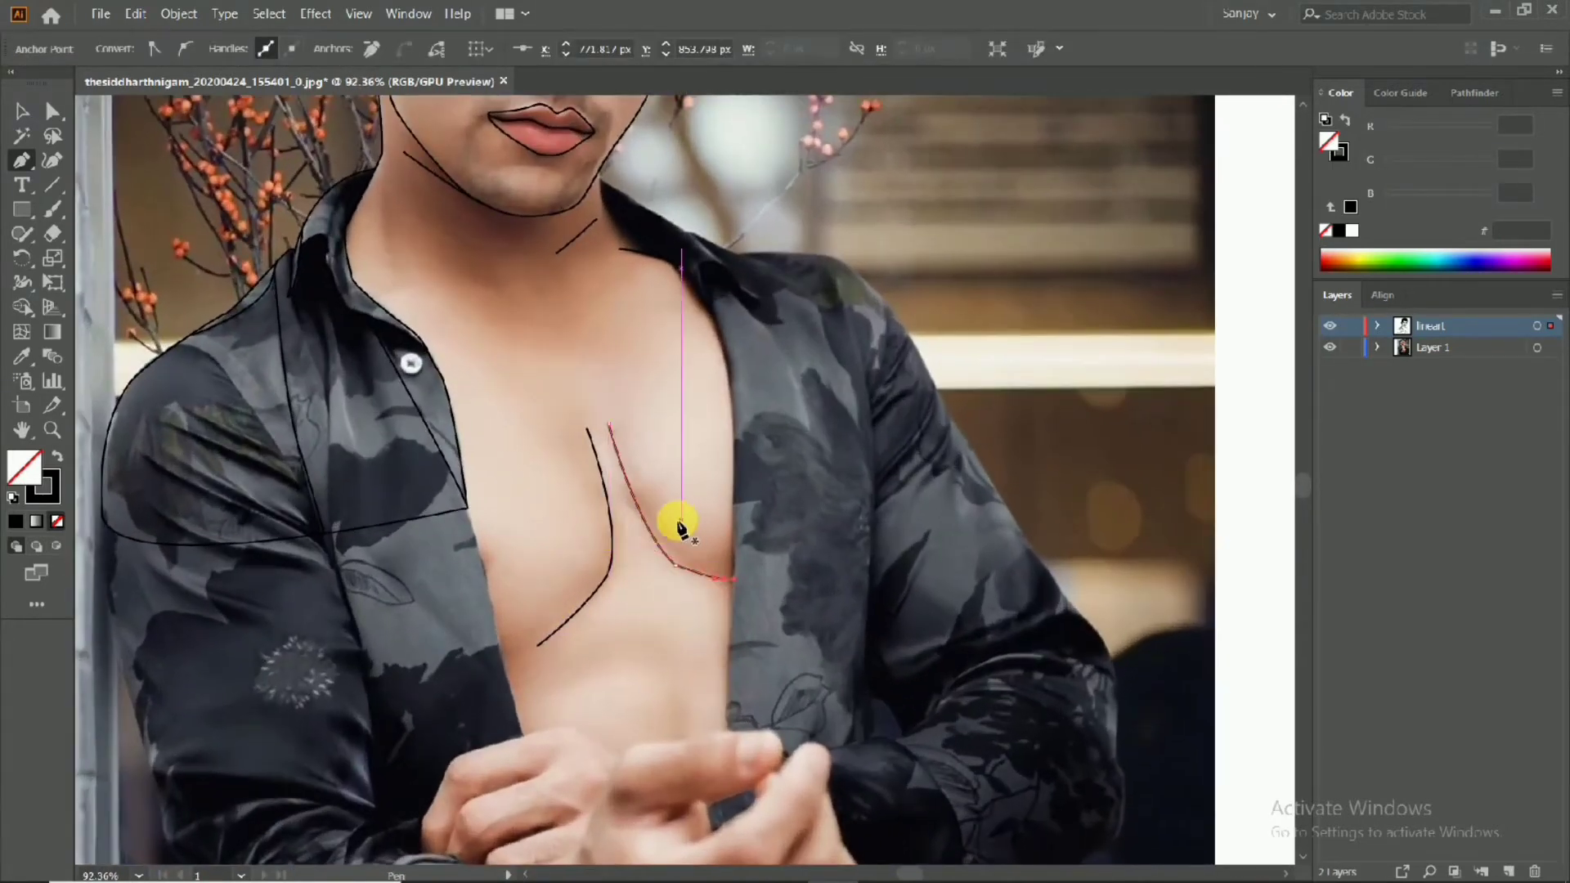
scroll(711, 508, "up", 2)
scroll(711, 508, "up", 1)
scroll(665, 508, "down", 3)
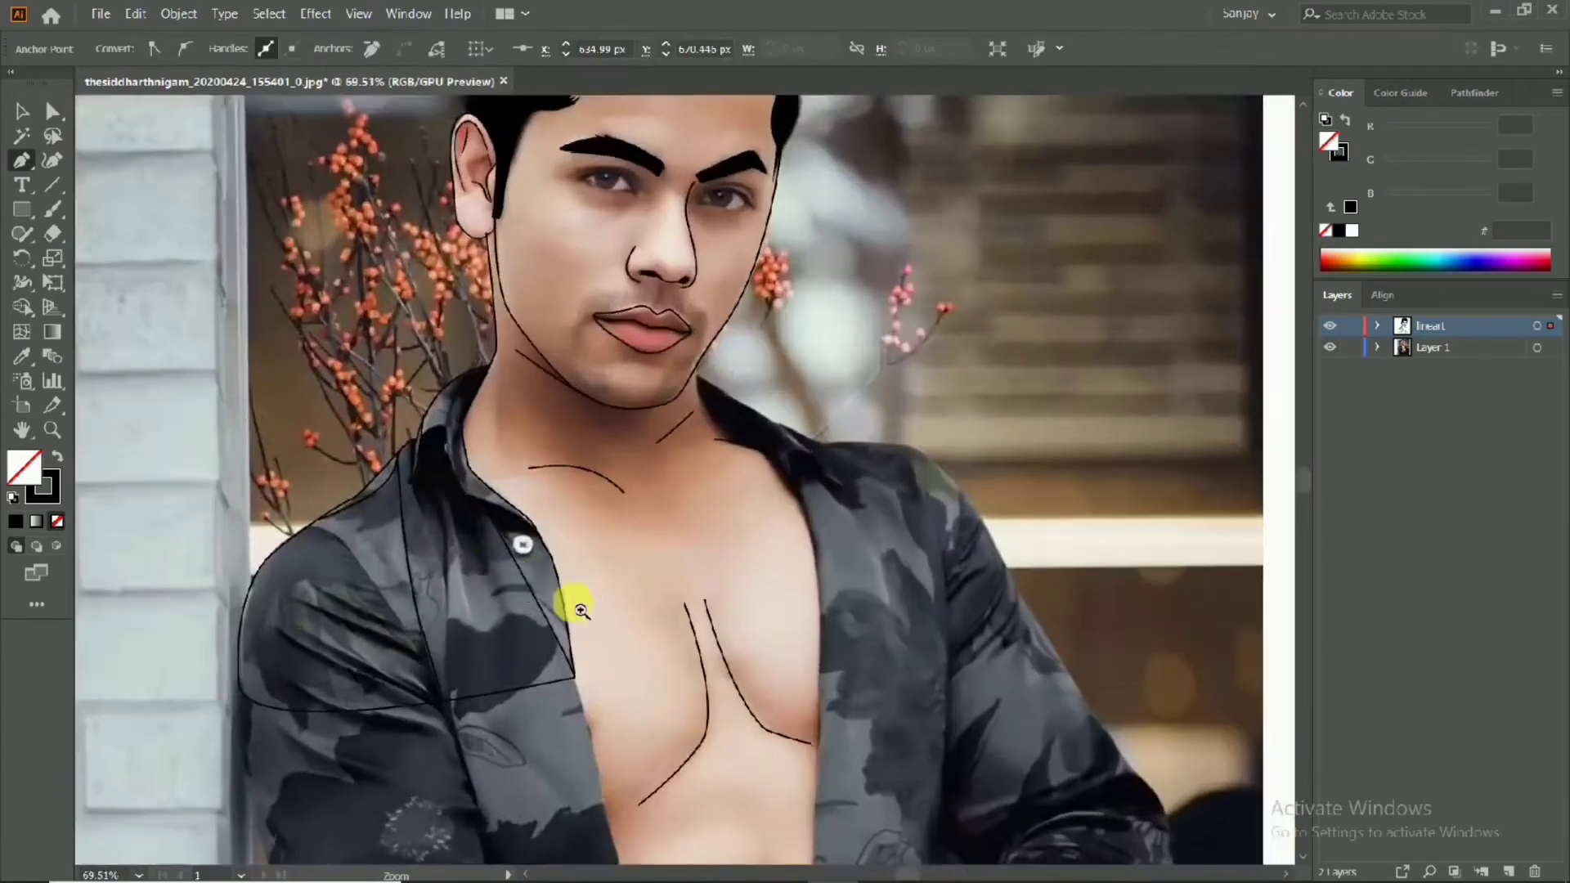
Draw the left collarbone line from the collar's inner edge toward the base of the throat, bending down at its end
scroll(325, 438, "up", 4)
left_click(485, 406)
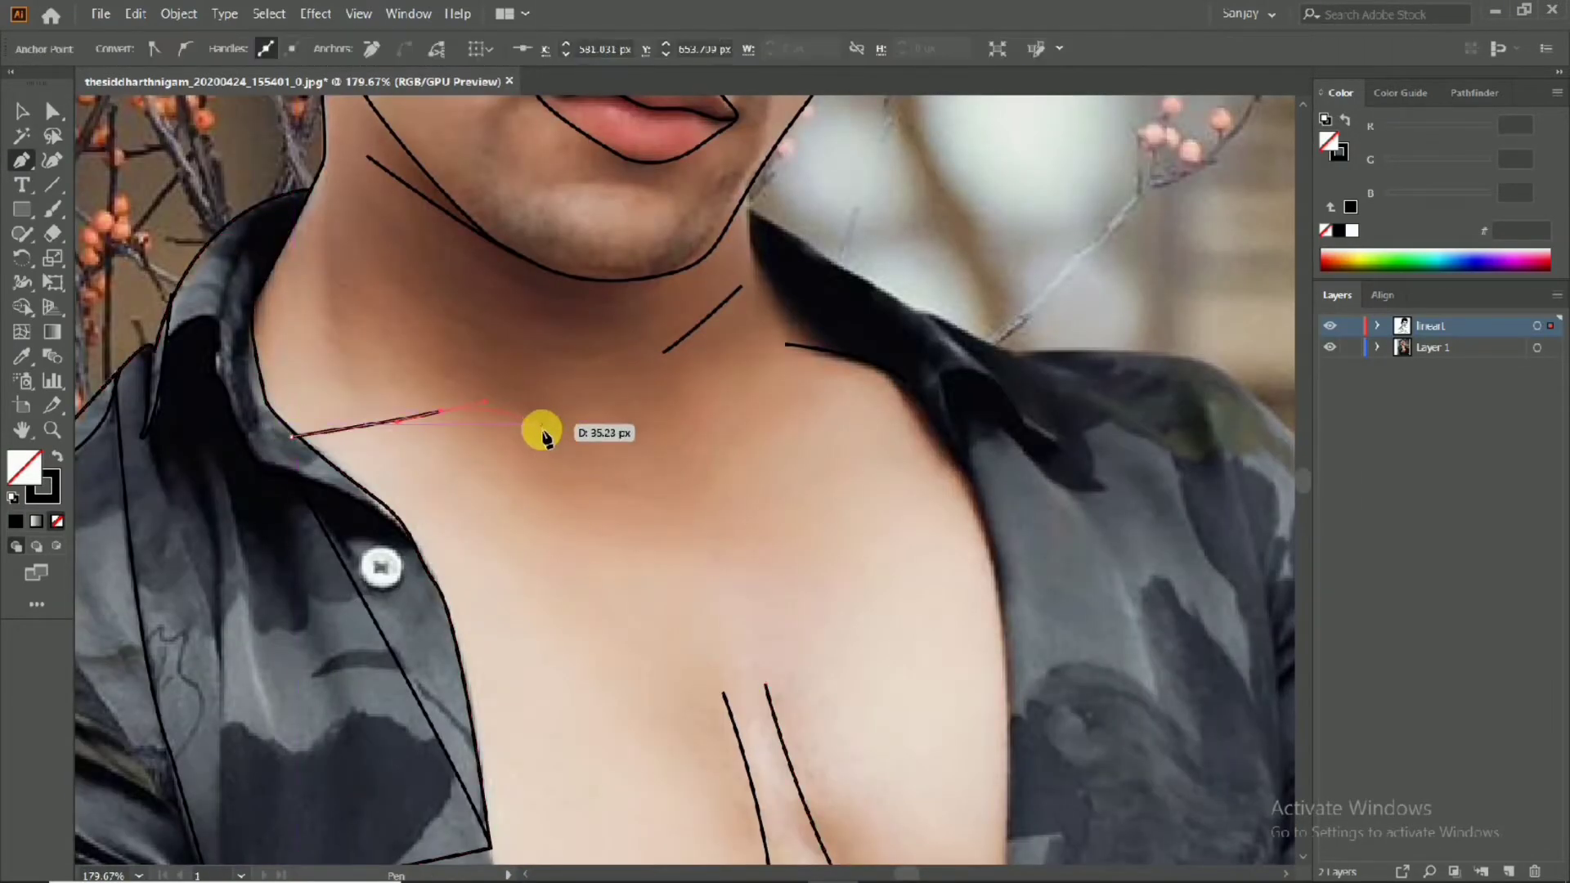
left_click(549, 454)
scroll(543, 442, "down", 3)
scroll(309, 456, "up", 3)
scroll(622, 408, "down", 3)
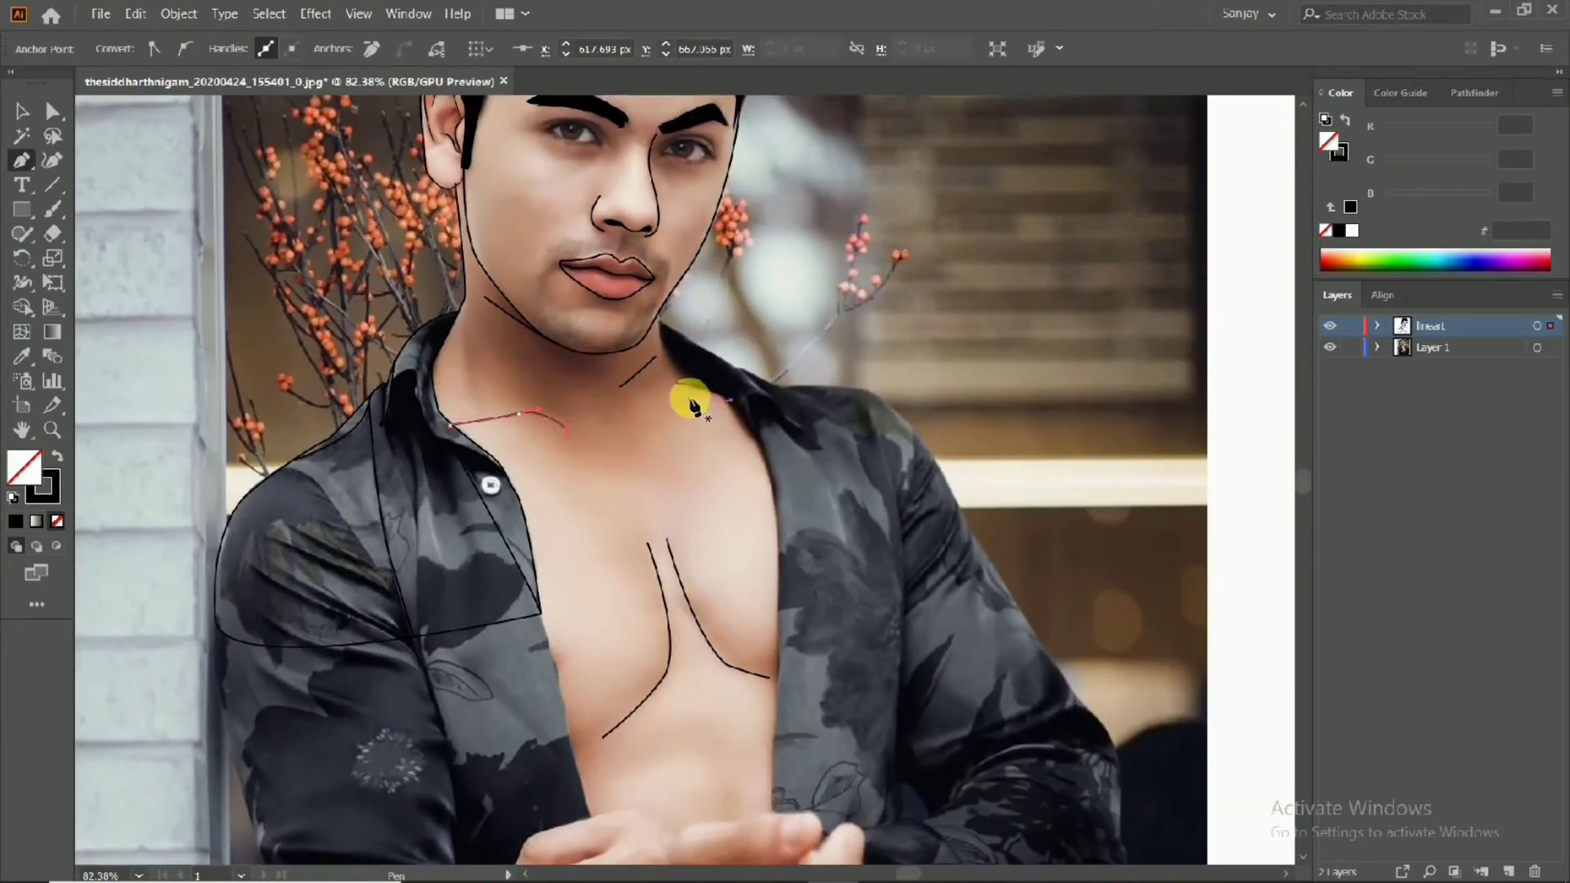
key("Escape")
Draw a short right collarbone curve from the base of the neck down toward the throat
left_click(721, 383)
scroll(638, 442, "down", 2)
scroll(588, 455, "up", 3)
scroll(573, 425, "down", 4)
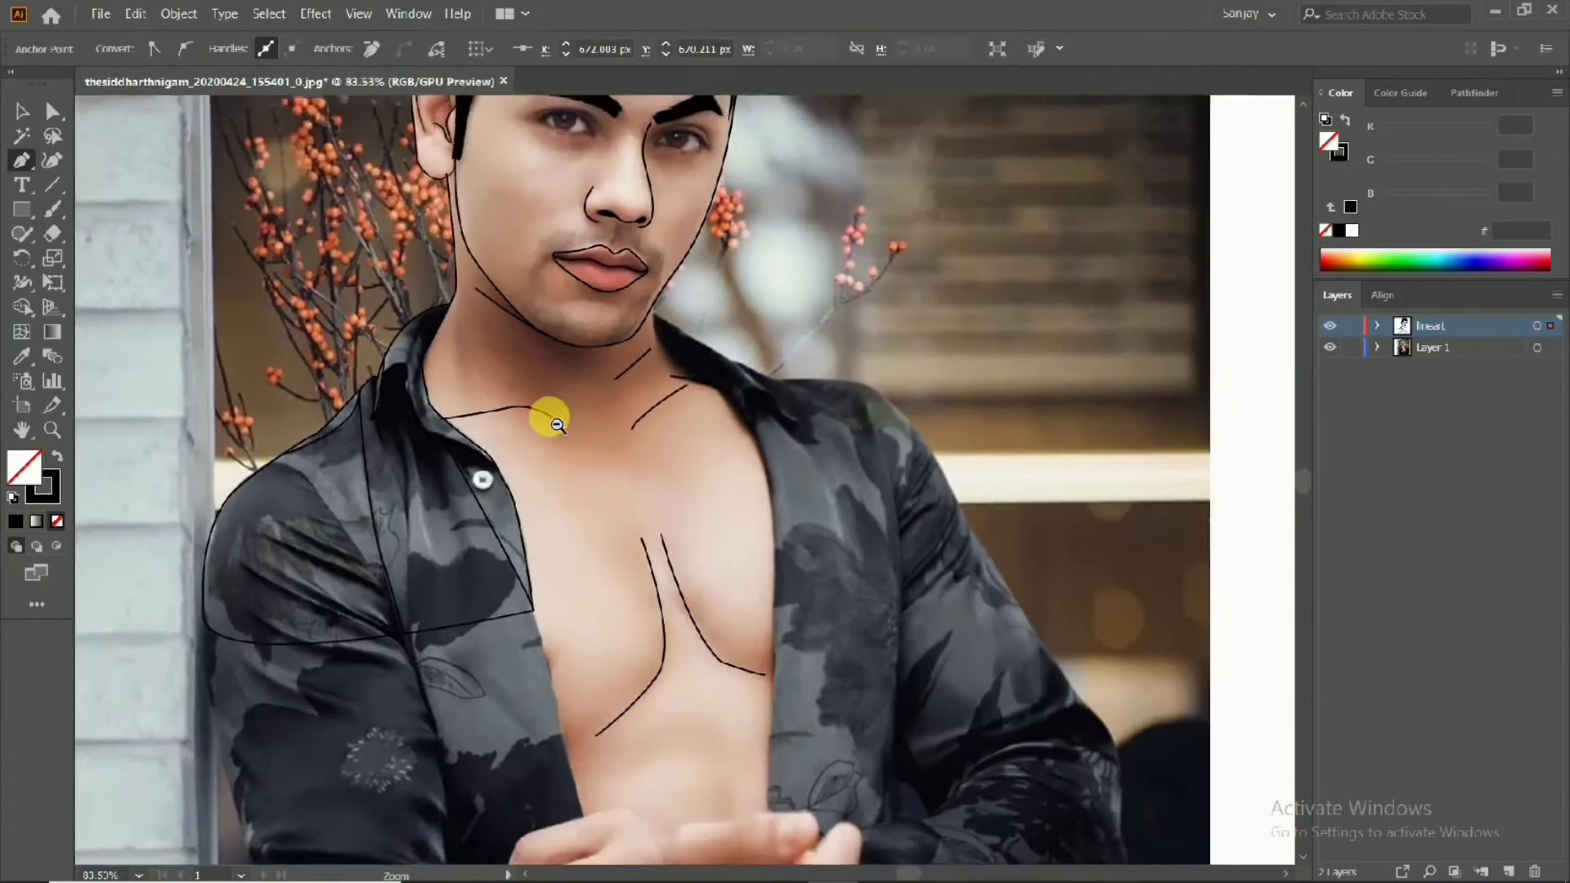
Trace the left eye's outer outline from the middle of the lower lid, around the outer corner and over the upper lid
scroll(759, 465, "up", 5)
scroll(626, 368, "up", 3)
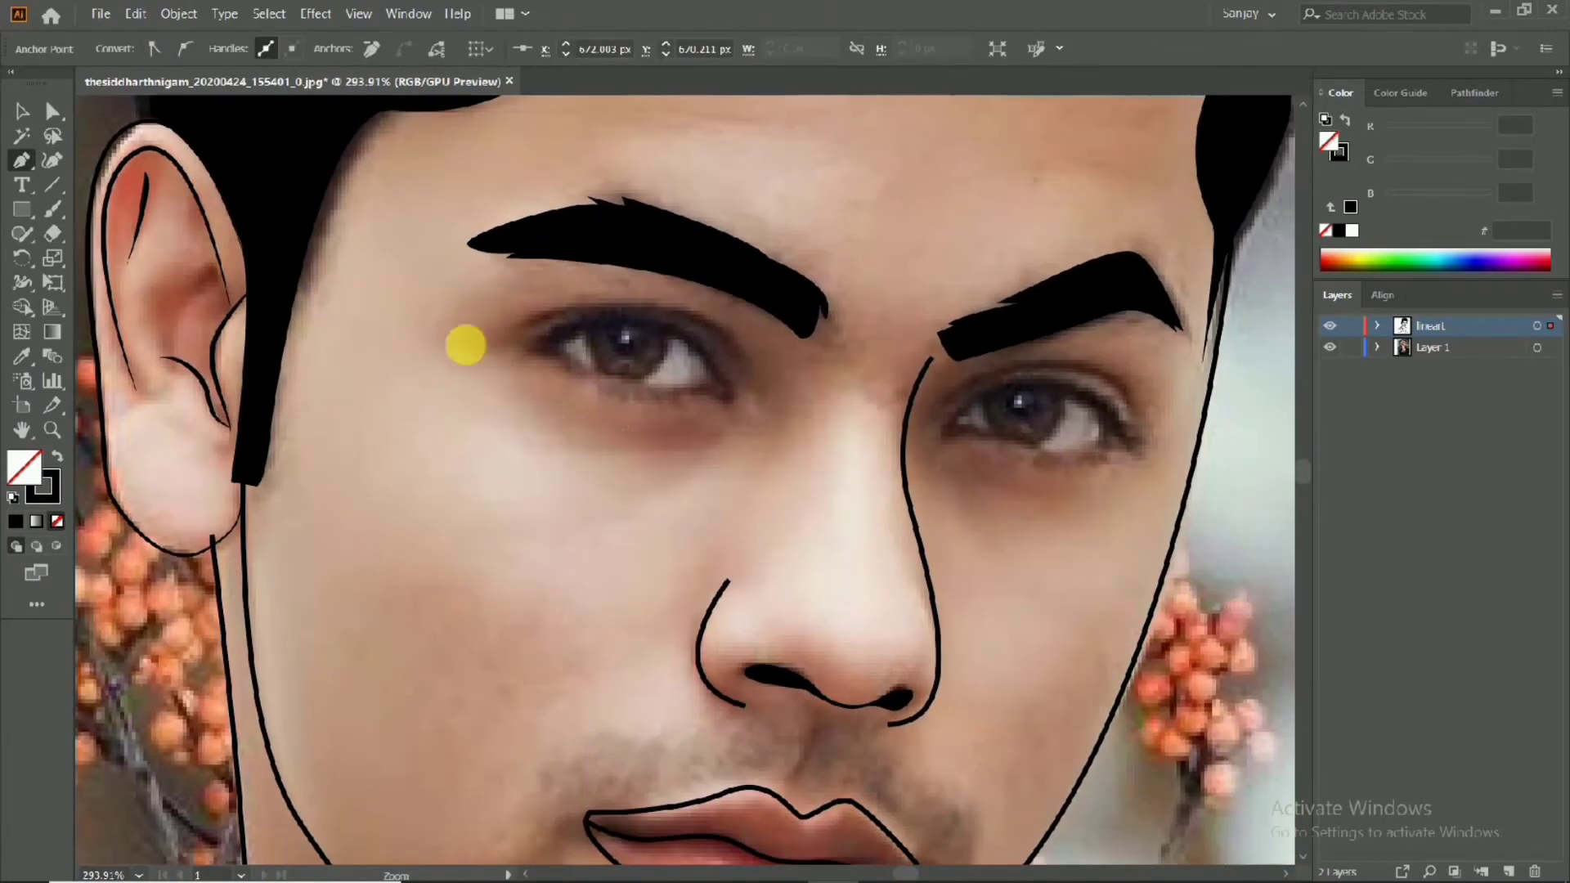
left_click(618, 401)
scroll(612, 393, "up", 1)
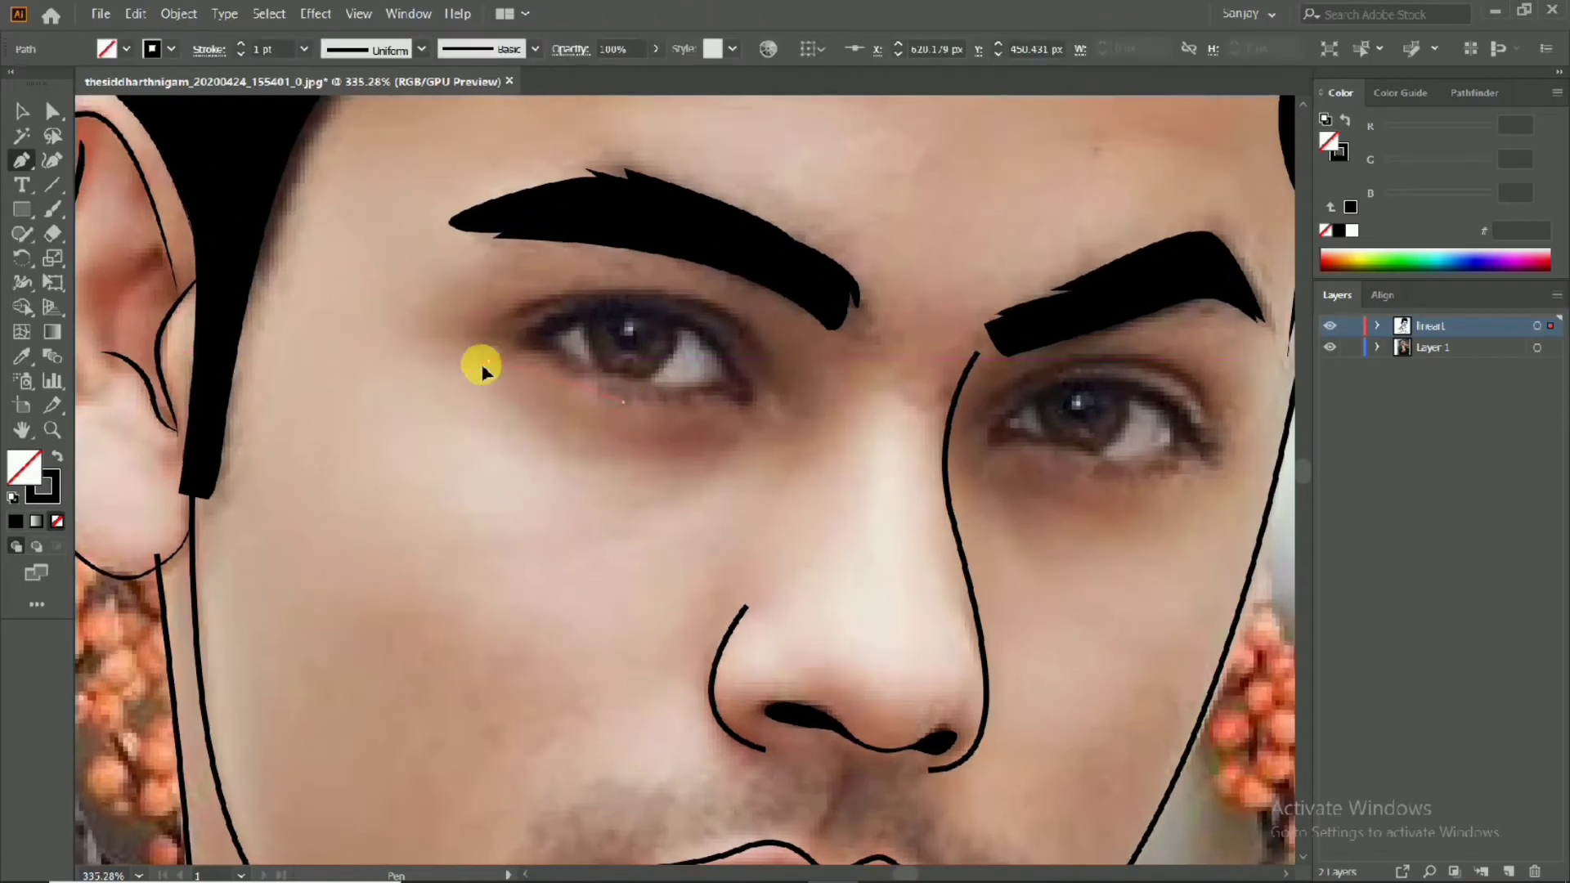
left_click_drag(488, 360, 494, 366)
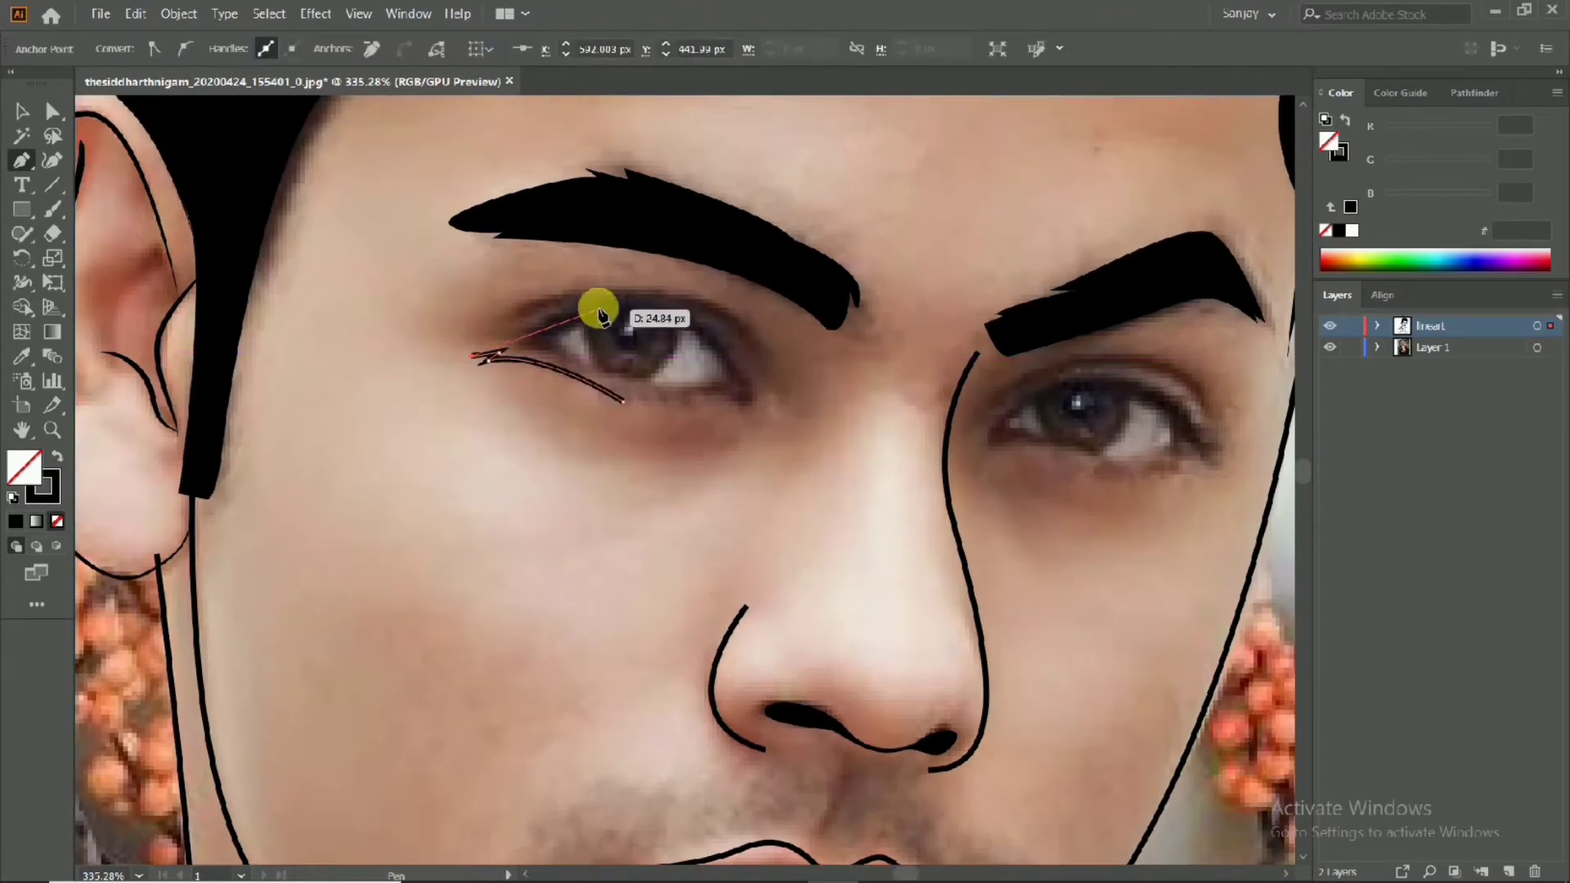
left_click_drag(774, 398, 781, 413)
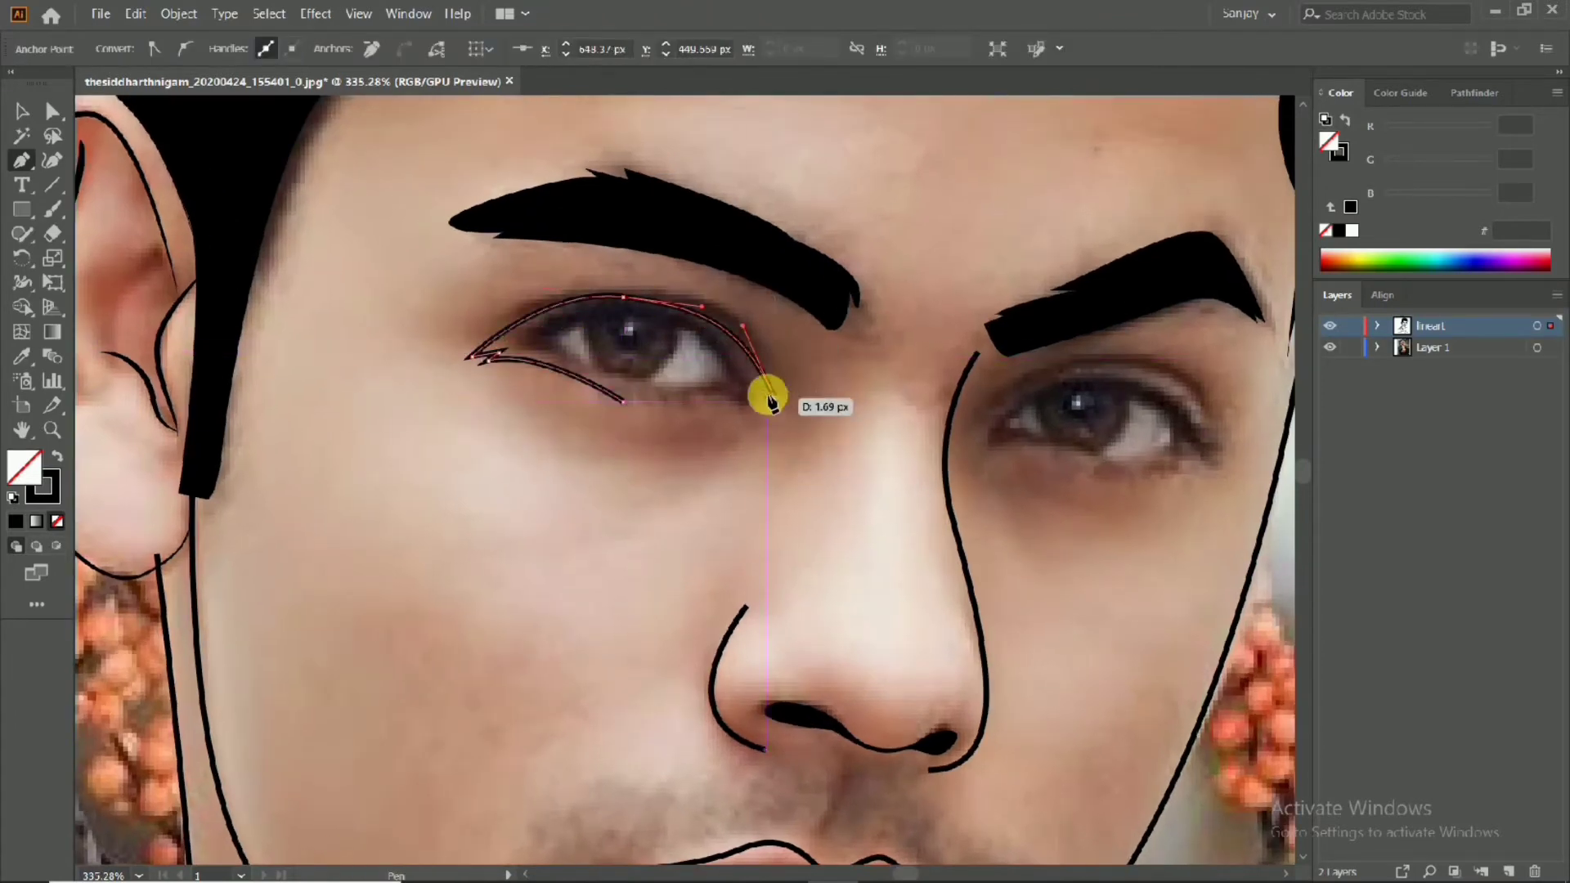
Shape a pointed inner corner on the left eye's outline and continue it back along the lower lid
scroll(703, 401, "up", 2)
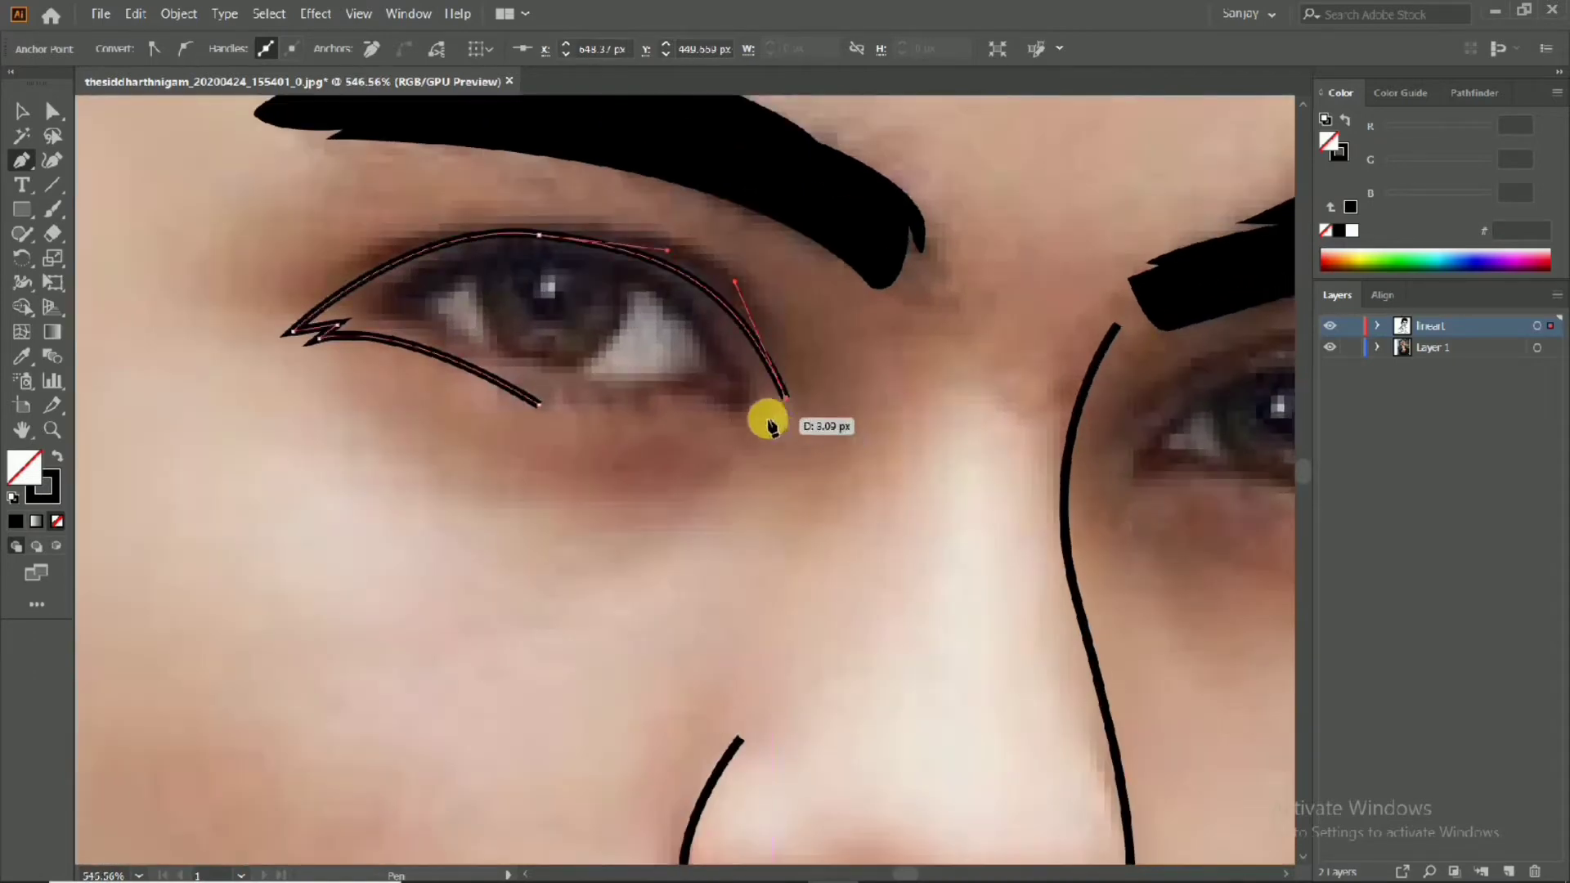
mouse_move(763, 425)
left_mouse_down()
mouse_move(764, 410)
mouse_move(792, 463)
mouse_move(779, 409)
left_mouse_up()
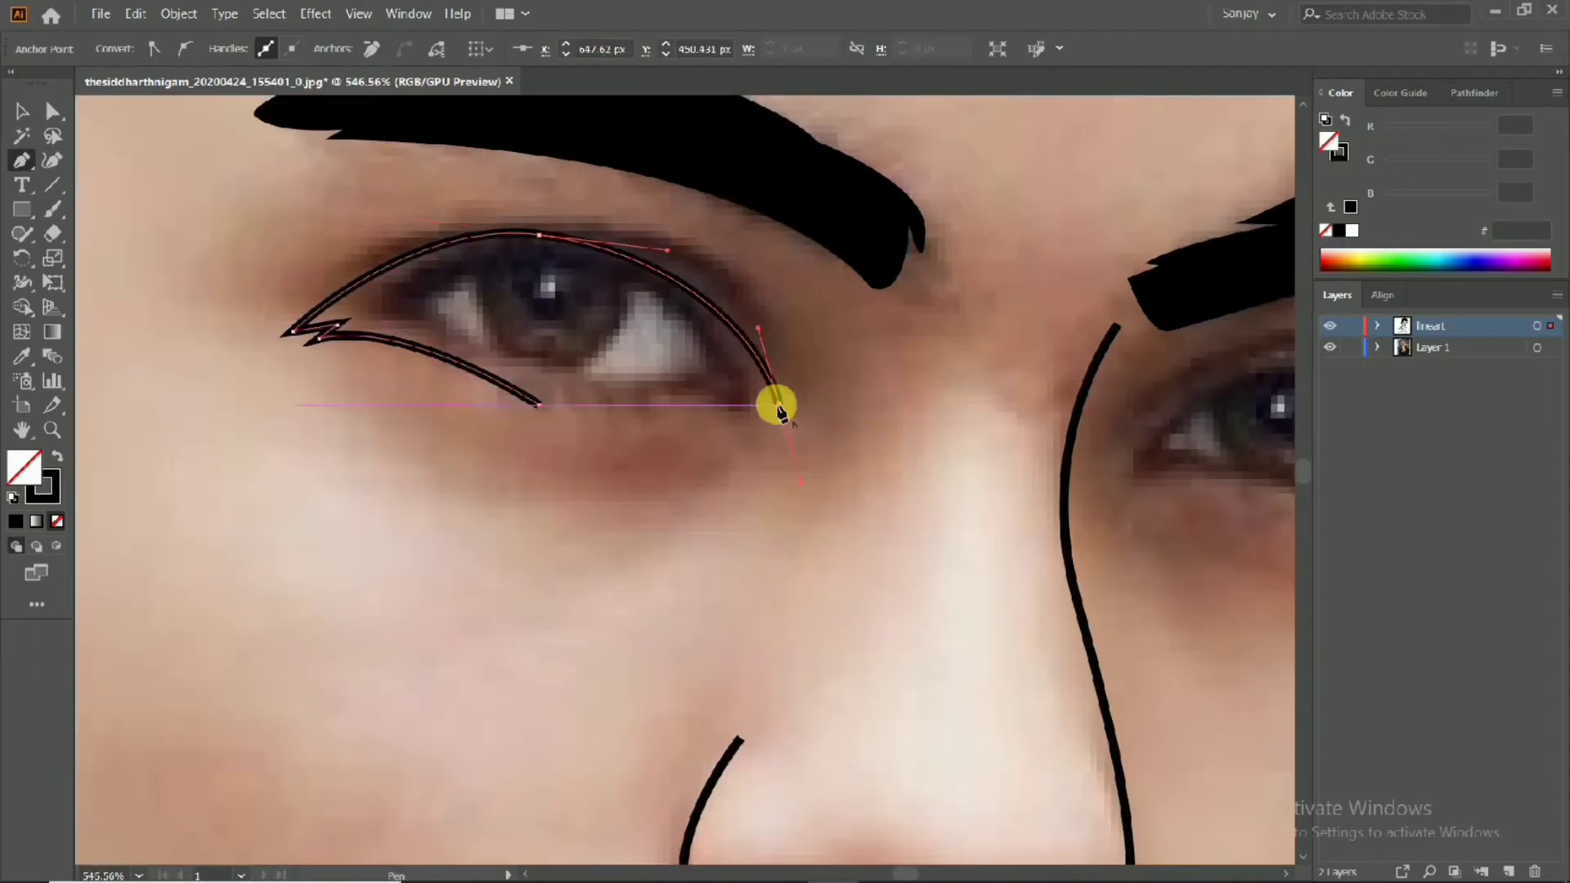
left_click_drag(610, 405, 556, 408)
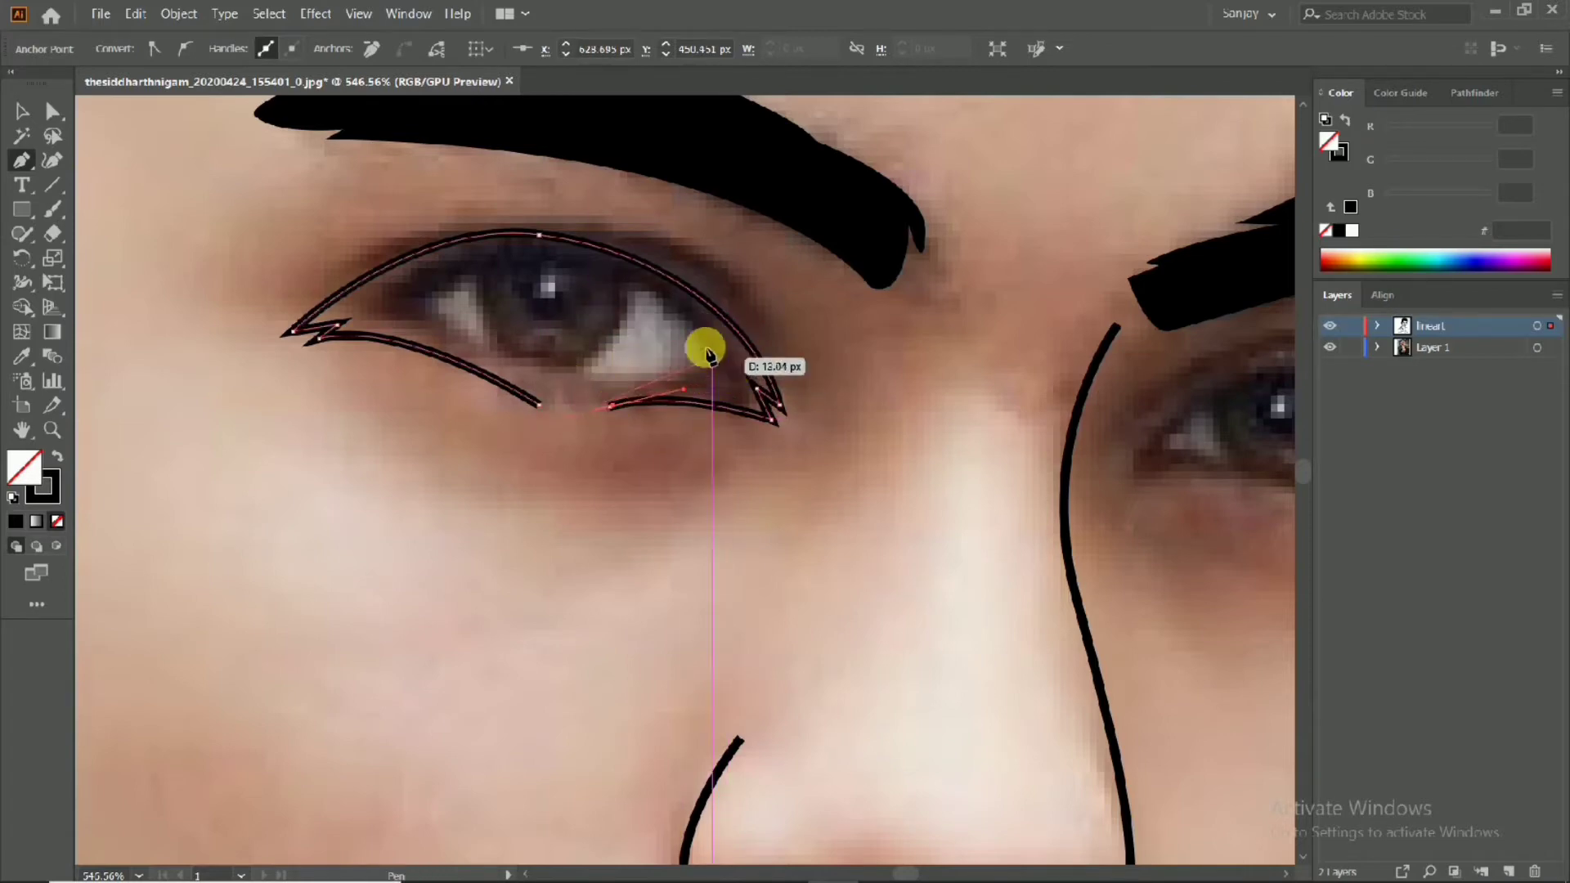
Trace the left eye's inner lid edge back to the starting point, closing the shape, and give it a black fill without stroke
scroll(578, 385, "up", 3)
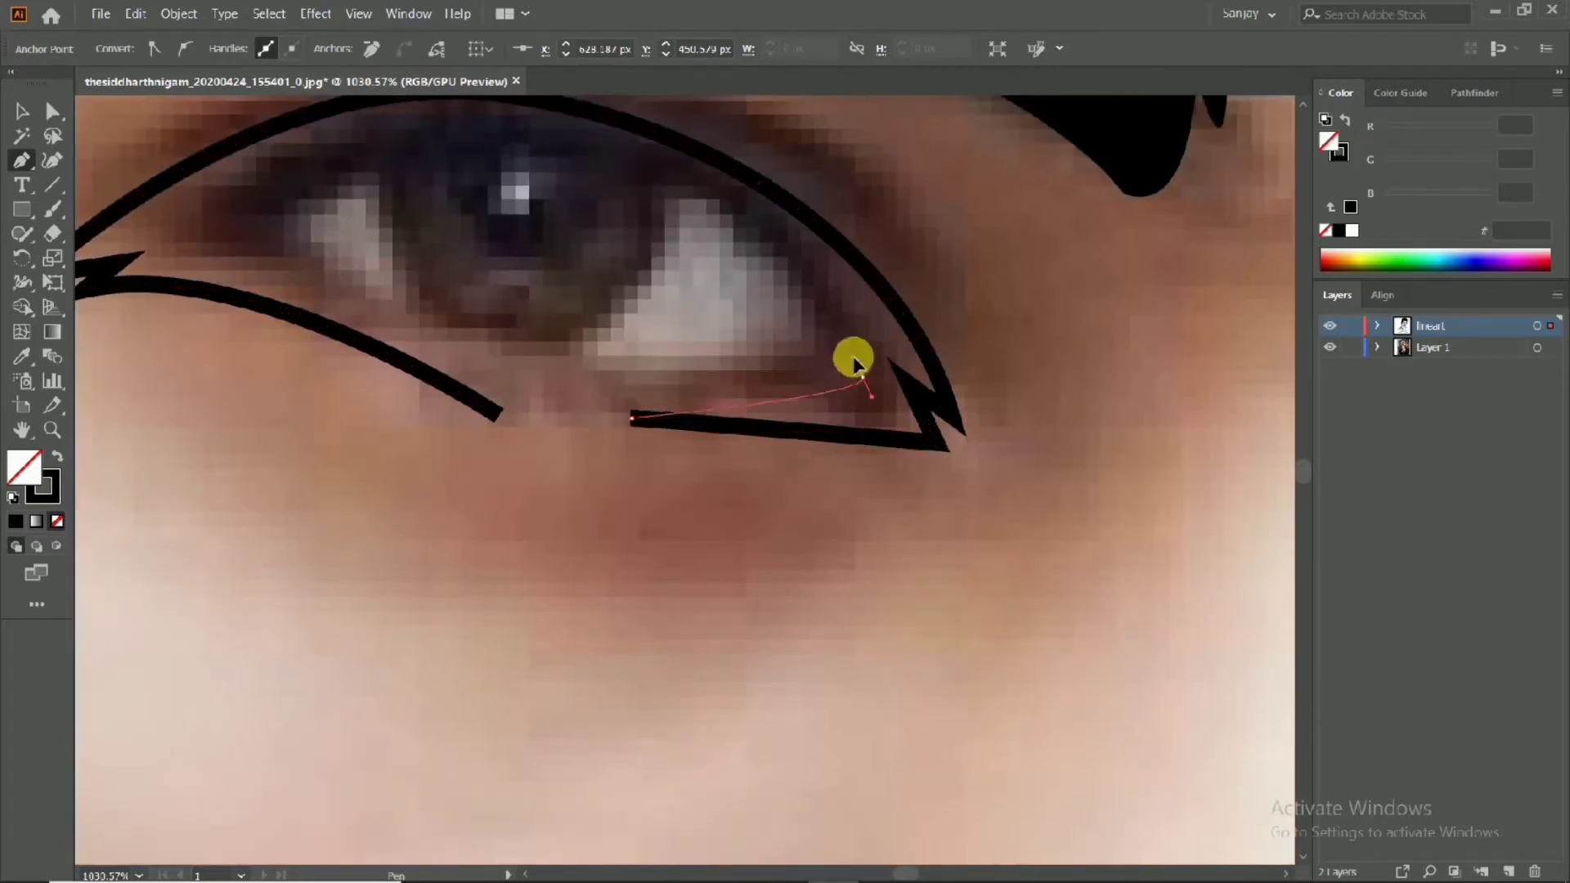
scroll(603, 193, "down", 2)
left_click_drag(614, 155, 589, 291)
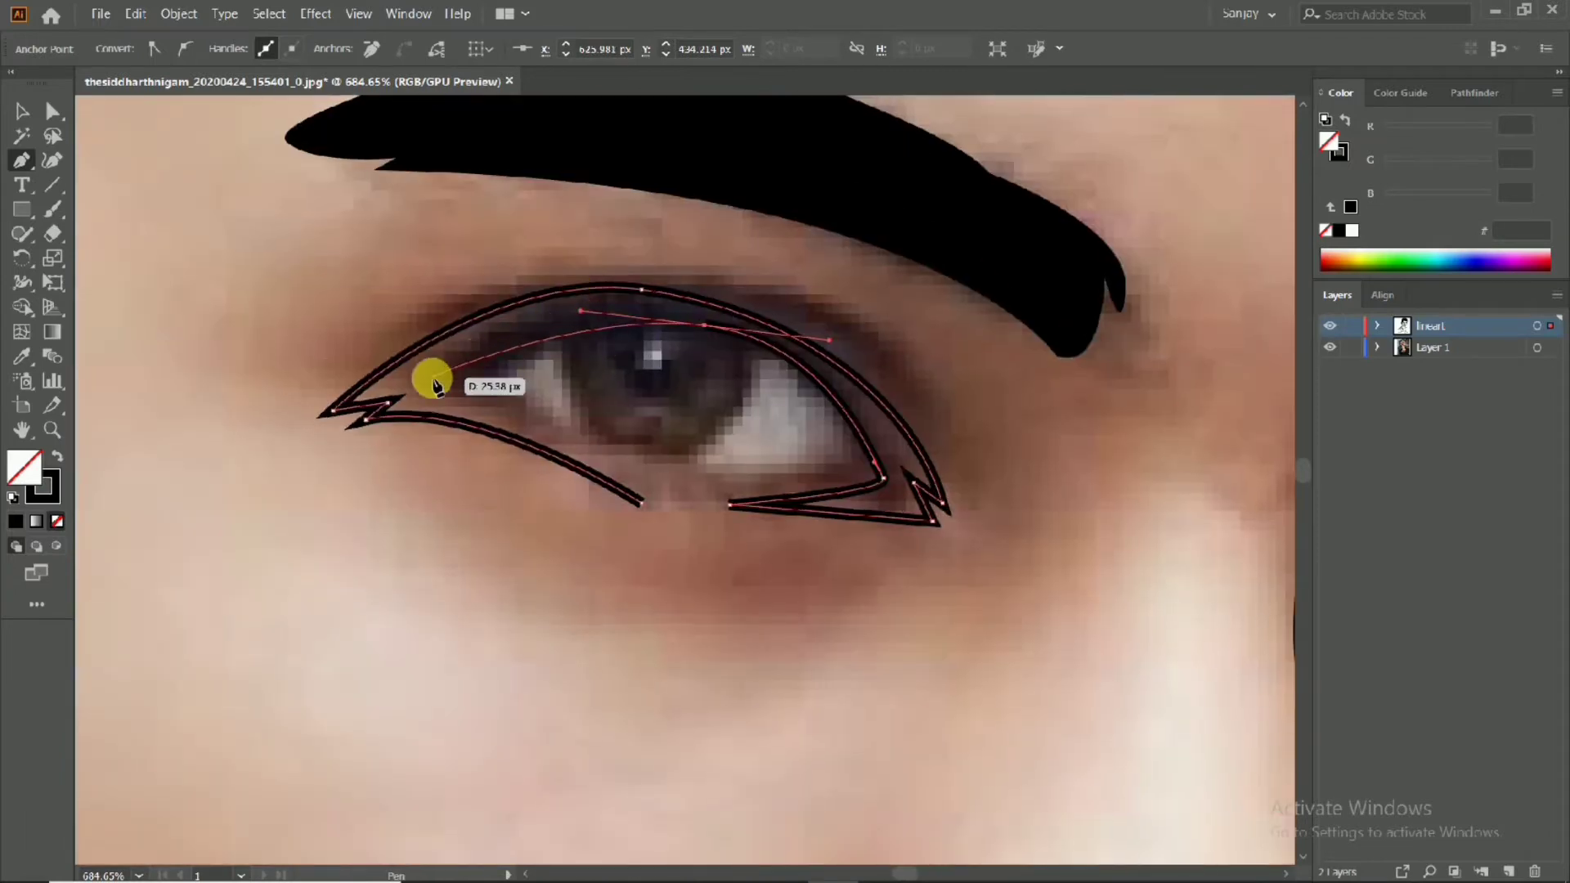
left_click_drag(431, 384, 414, 416)
left_click(641, 505)
scroll(567, 420, "down", 5)
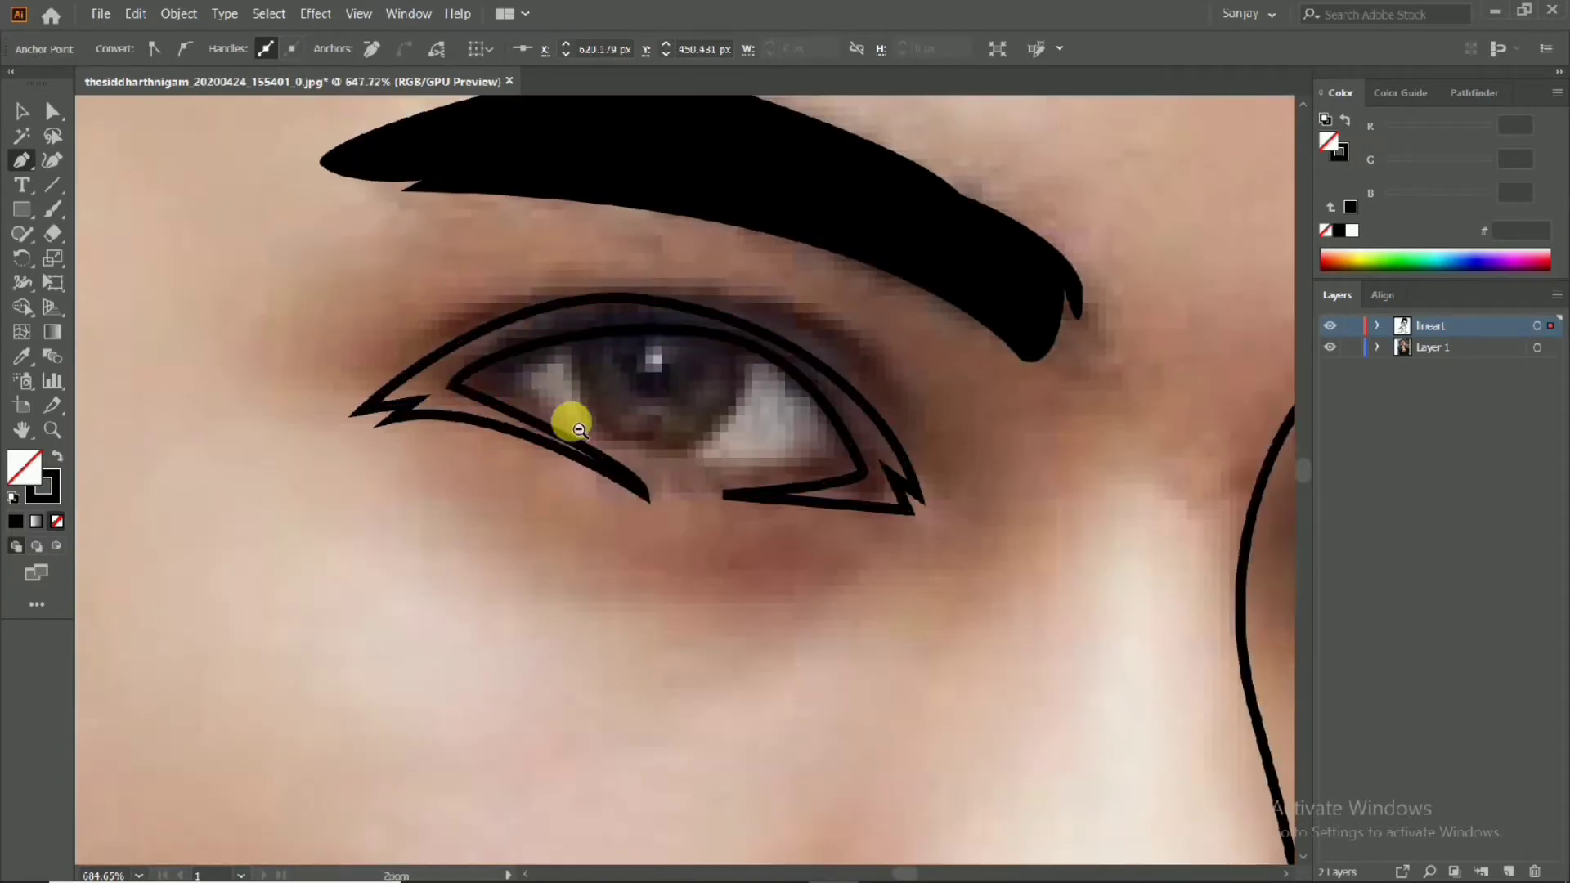
key("shift+x")
Trace the right eye's outer outline with a black stroke and no fill, around the inner corner, over the upper lid and back under the outer corner
scroll(589, 439, "up", 3)
scroll(765, 485, "up", 1)
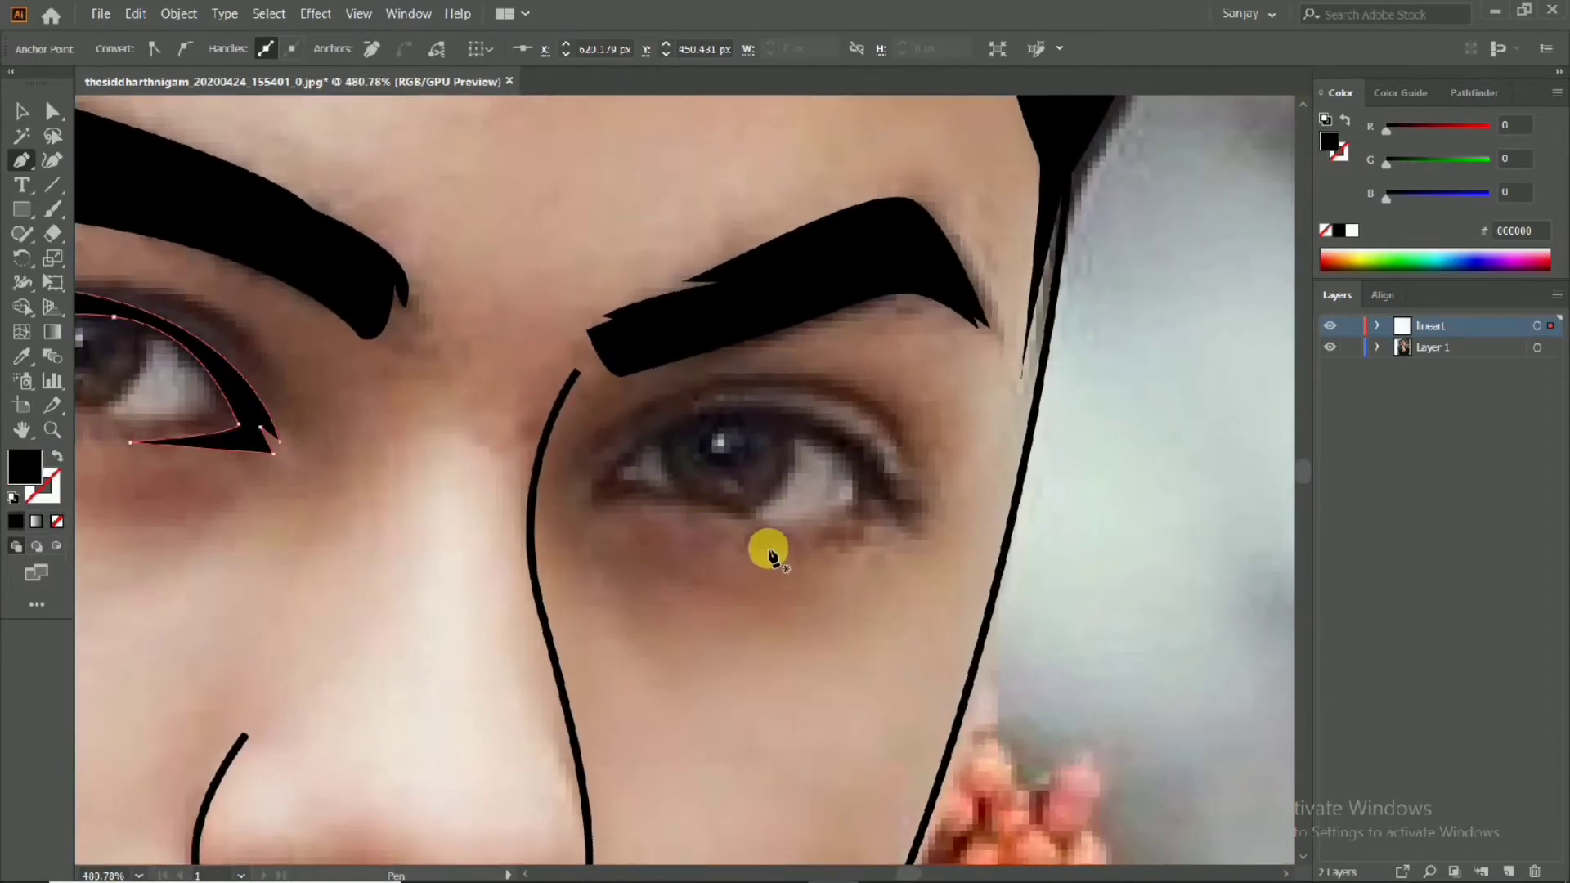
left_click(769, 543)
left_click_drag(577, 511, 582, 513)
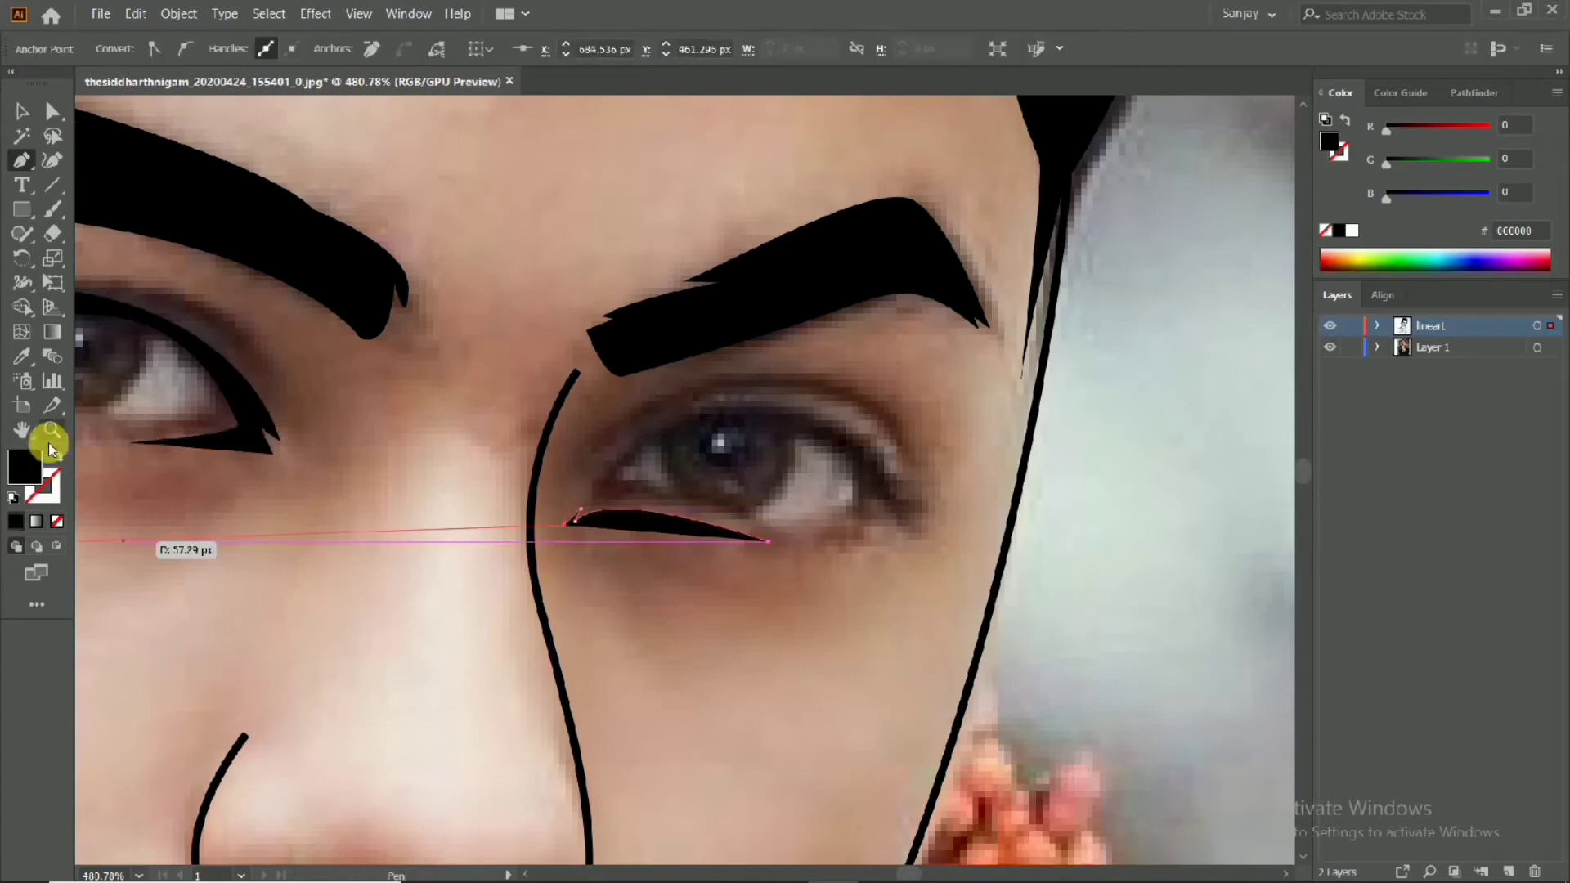
left_click(50, 446)
left_click_drag(774, 401, 946, 403)
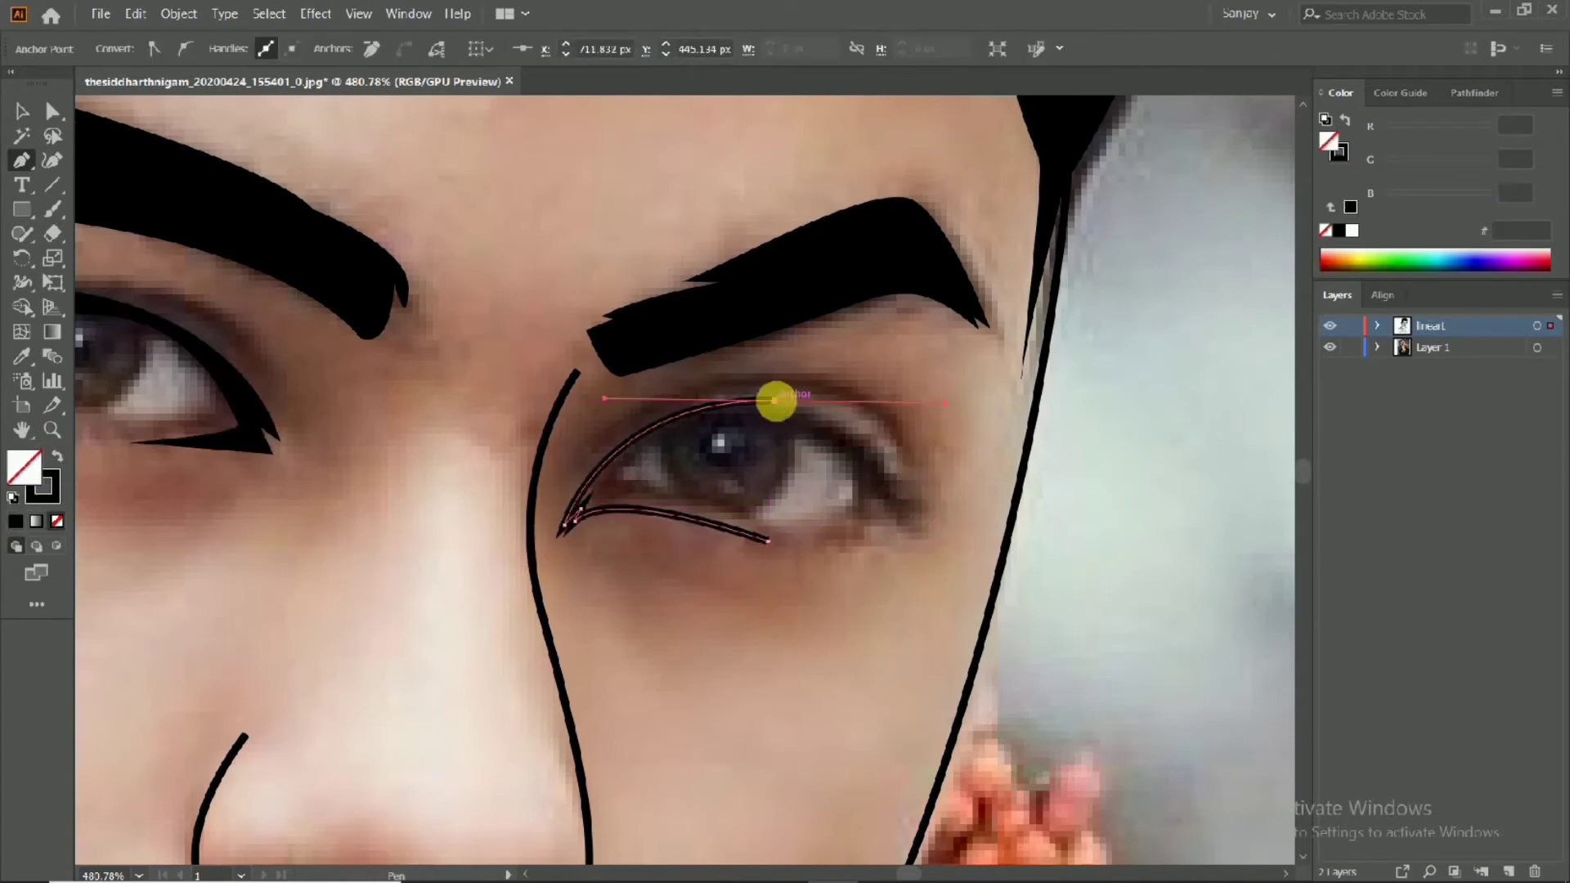
left_click_drag(916, 509, 969, 619)
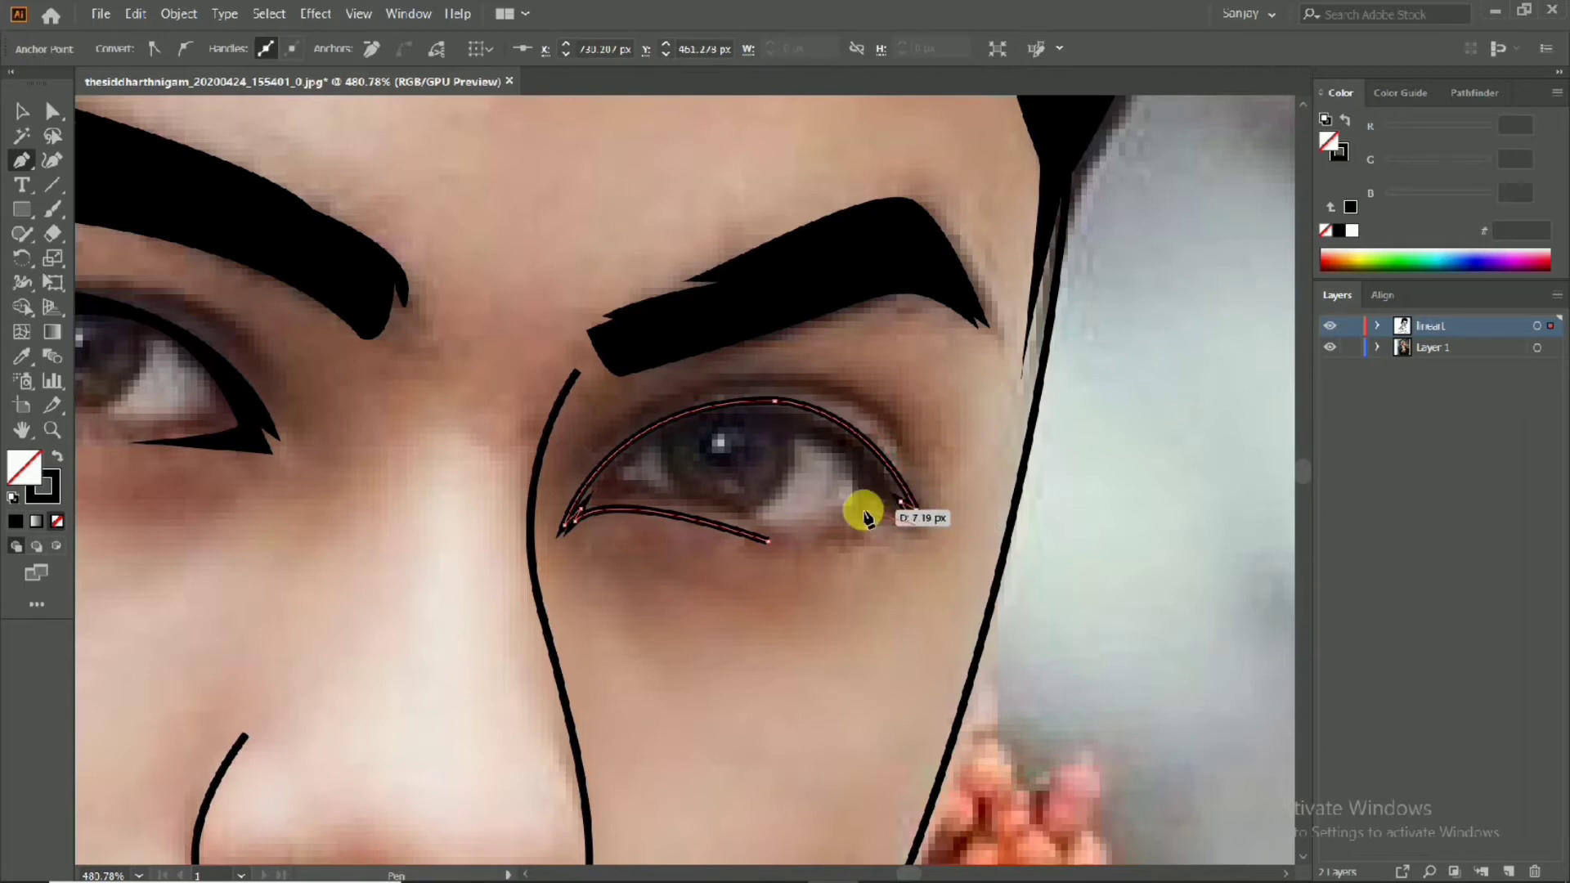
left_click_drag(848, 526, 805, 547)
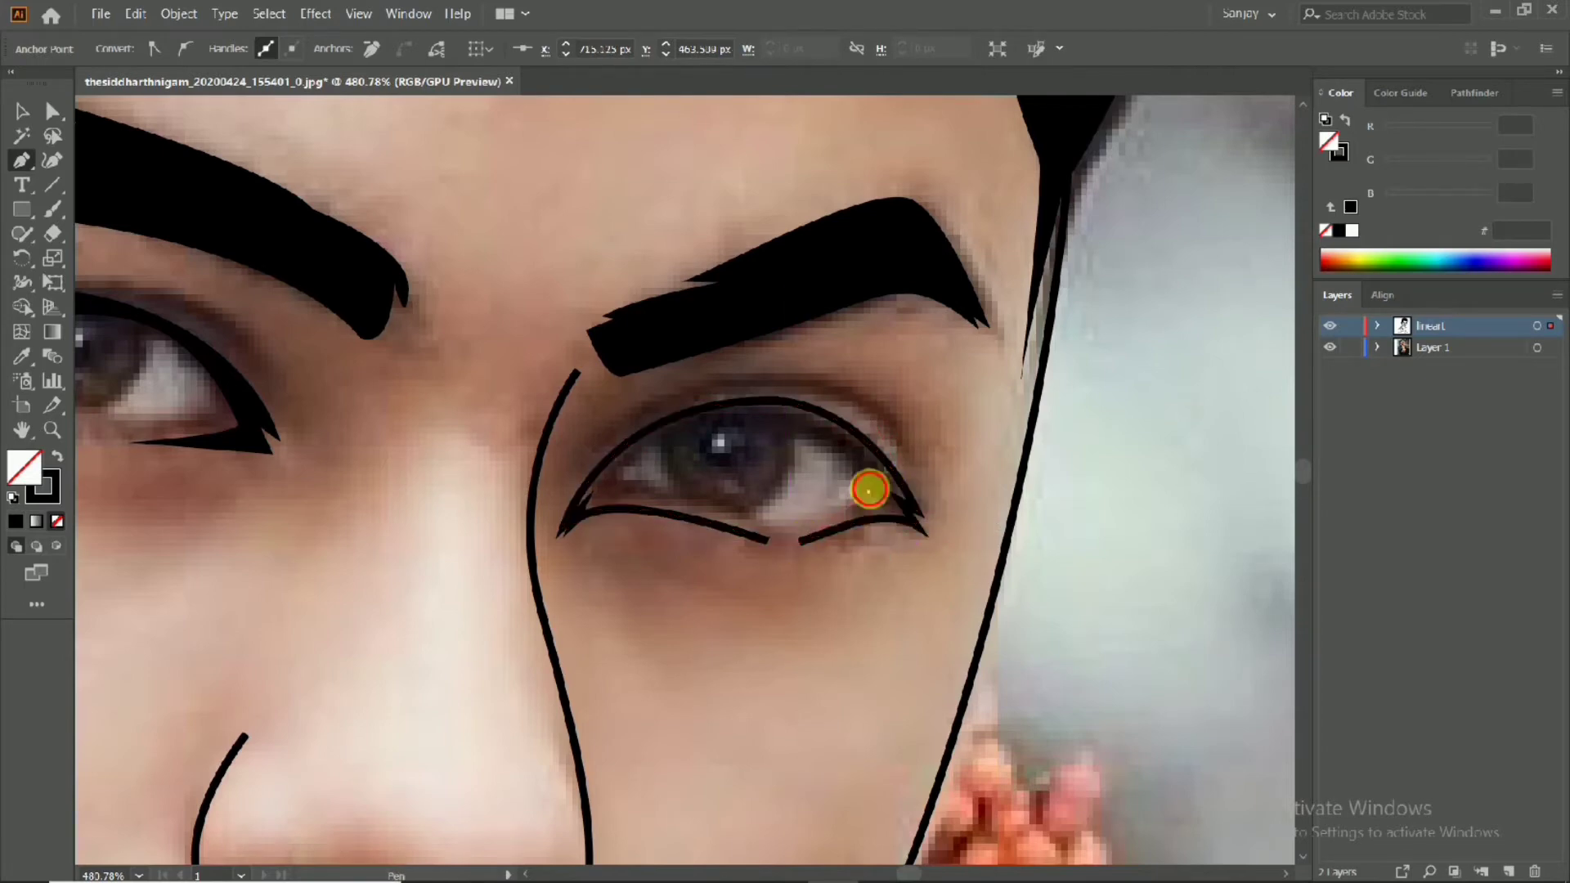
Trace the inner lid edge of the right eye's outline back along the lower lid and give the shape a black fill without stroke
left_click_drag(869, 490, 867, 461)
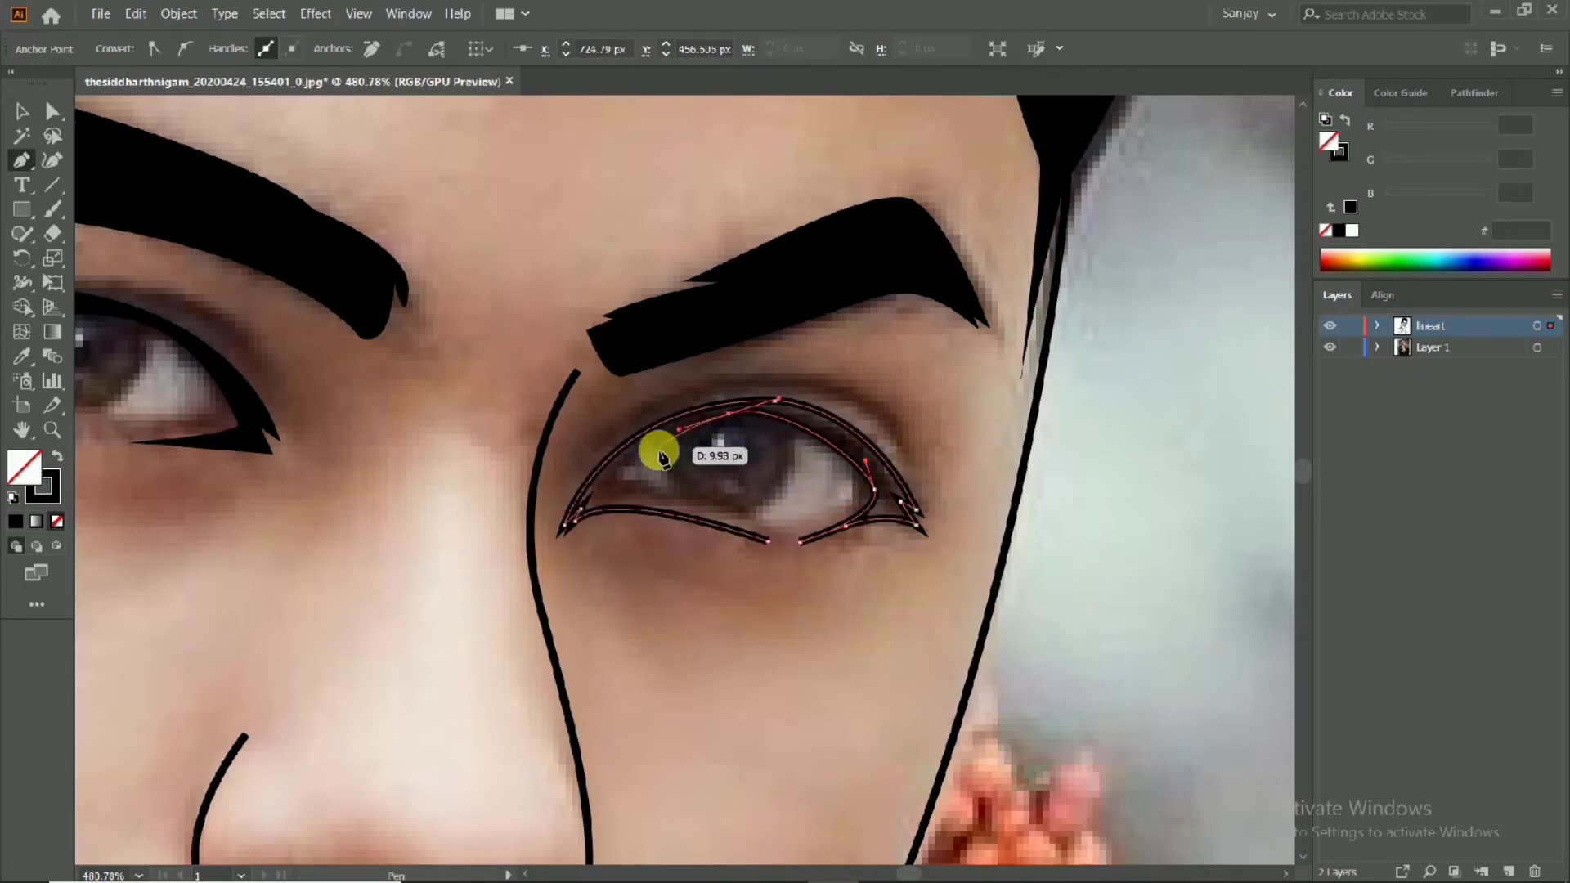
left_click_drag(619, 489, 624, 512)
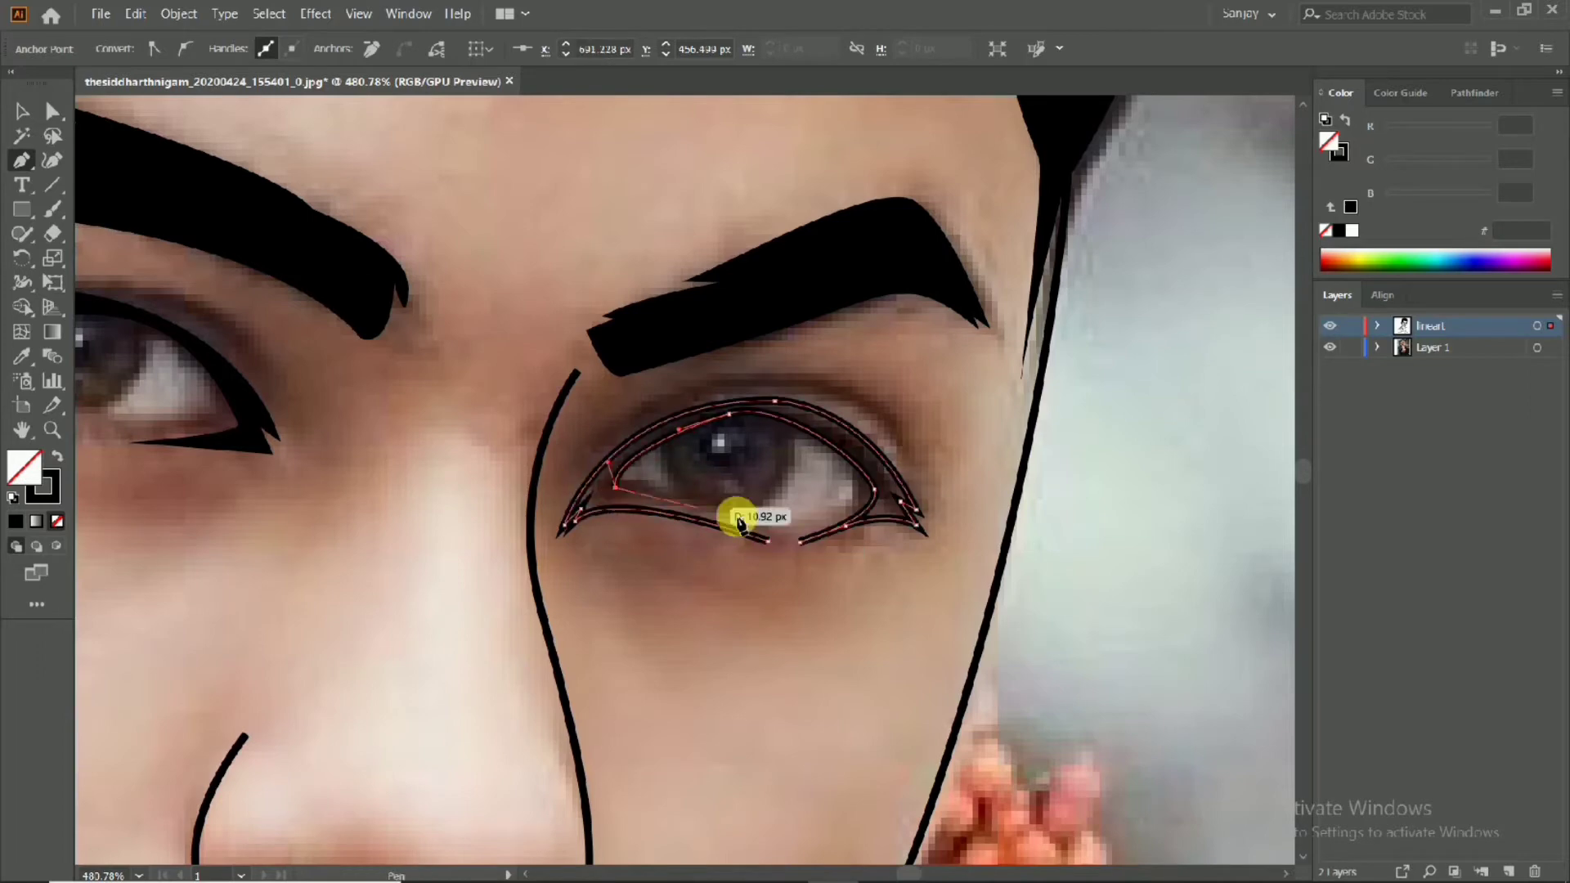
left_click_drag(851, 568, 852, 568)
scroll(802, 531, "down", 4)
left_click(57, 456)
scroll(549, 495, "down", 2)
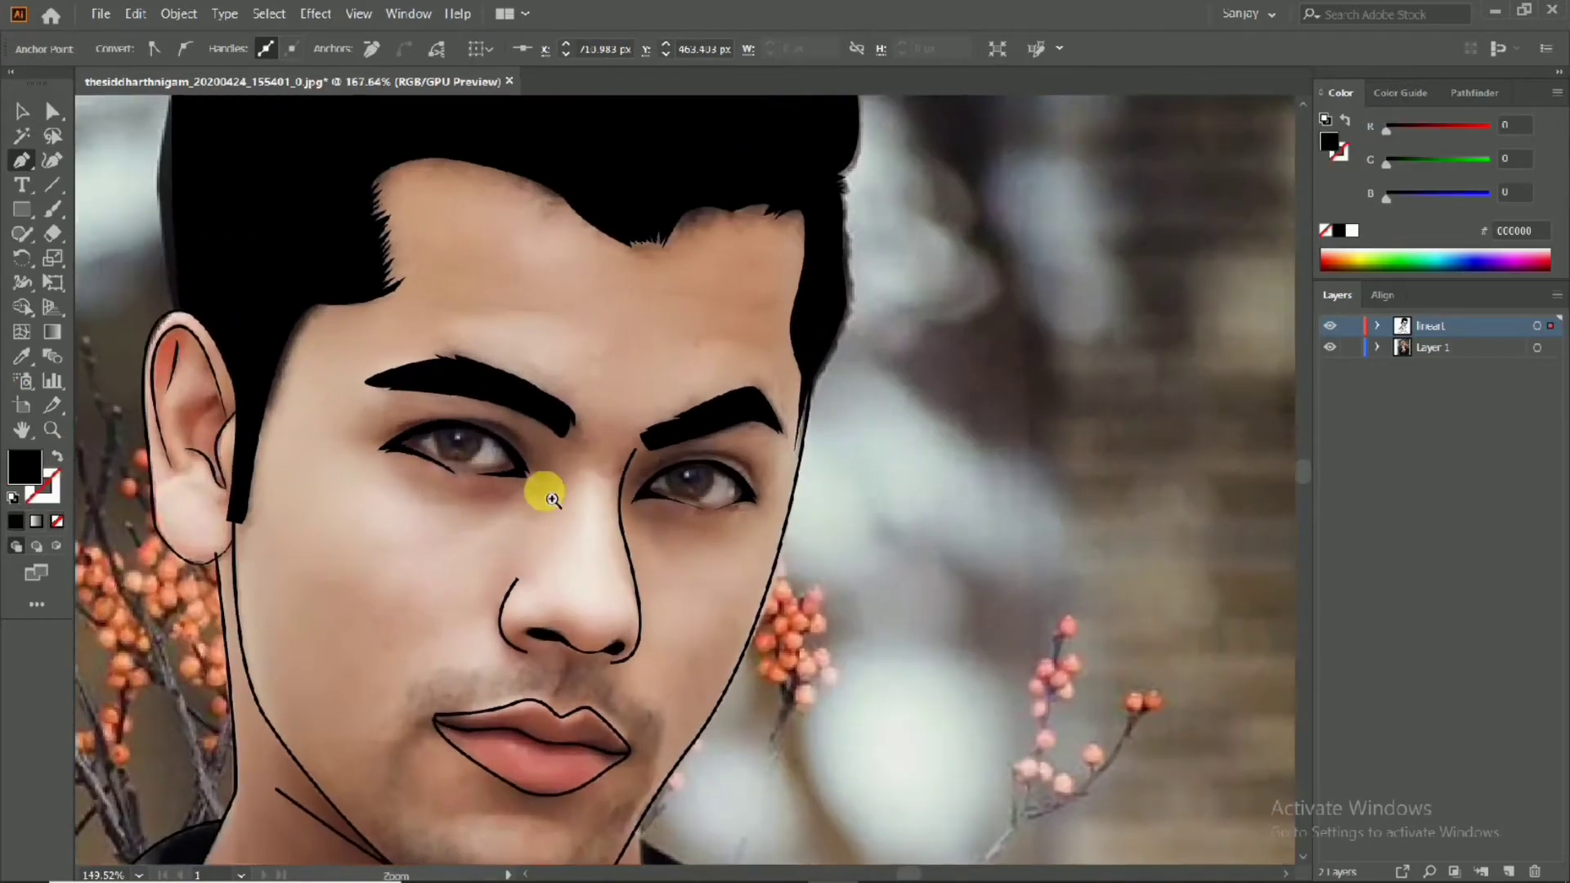
Deselect the eye outline and set the fill colour to c9c9c9 for drawing with the Pen tool
scroll(526, 468, "up", 5)
left_click(16, 123)
left_click(946, 445)
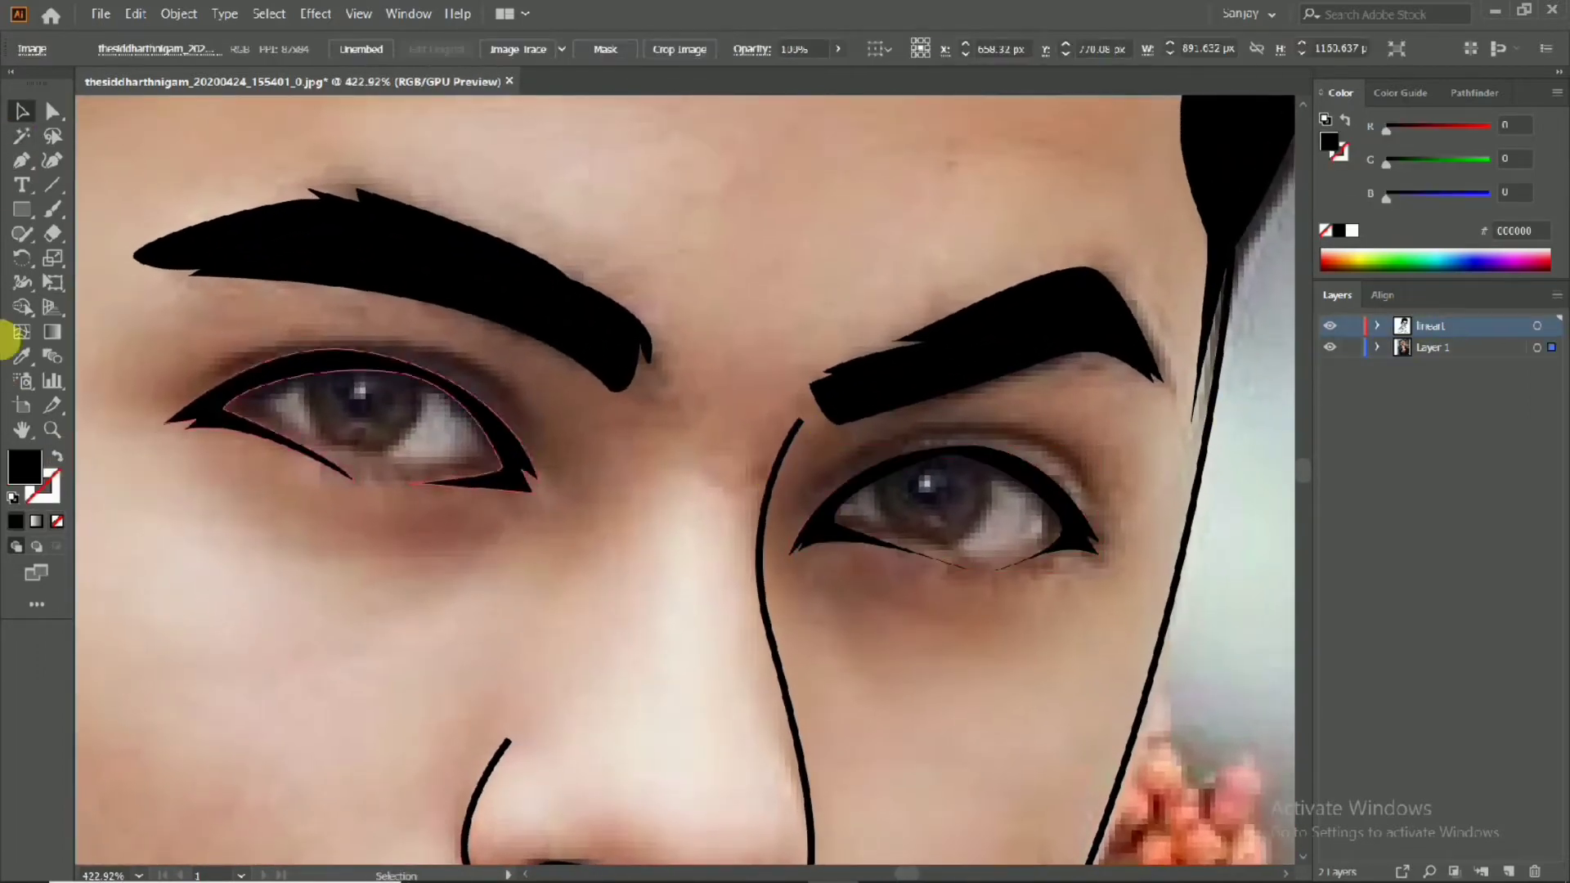
double_click(24, 467)
type("c9c9c9")
left_click(975, 335)
key("p")
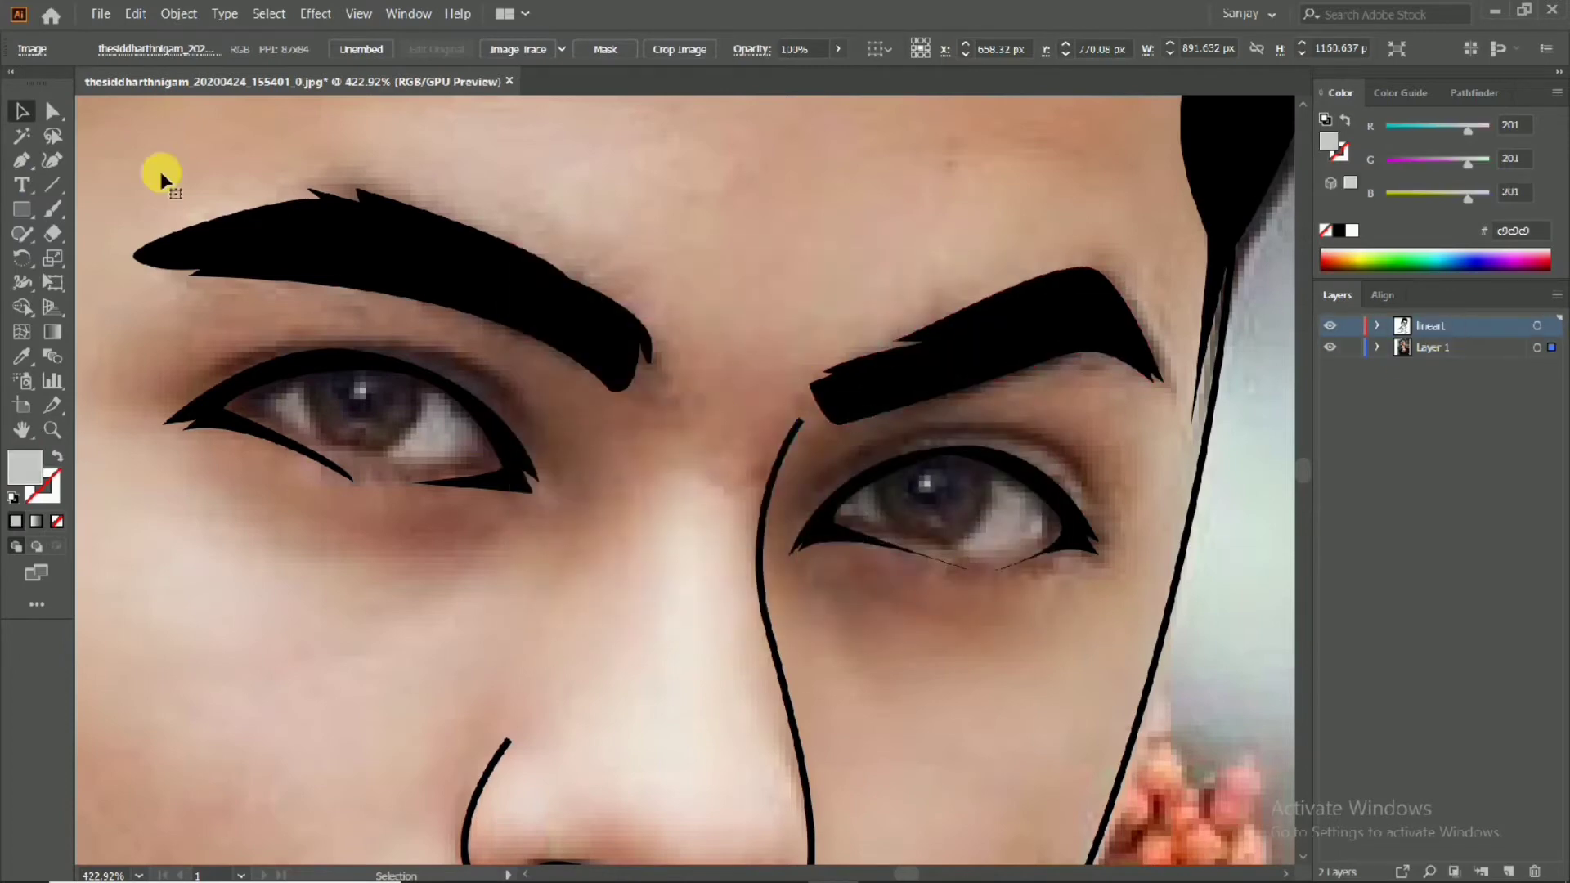
Trace the left eyeball area within the black outline, from the lower lid over the upper lid to the inner corner and back below
scroll(364, 490, "up", 1)
left_click(367, 499)
left_click(211, 431)
left_click(278, 377)
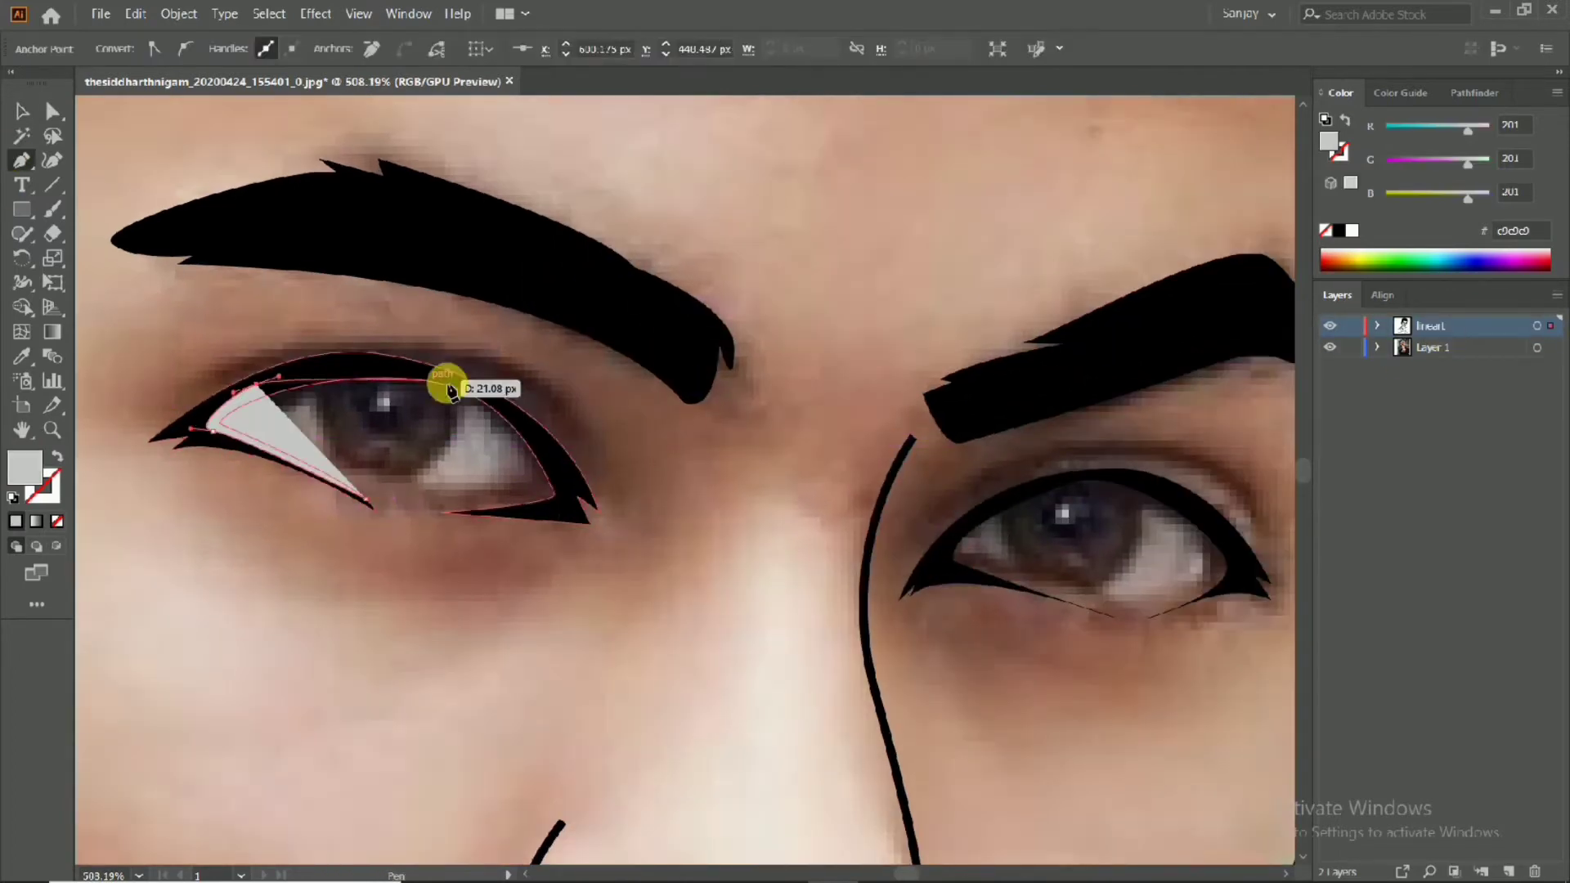
left_click_drag(532, 430, 589, 515)
left_click(552, 517)
scroll(442, 479, "up", 4)
left_click(457, 502)
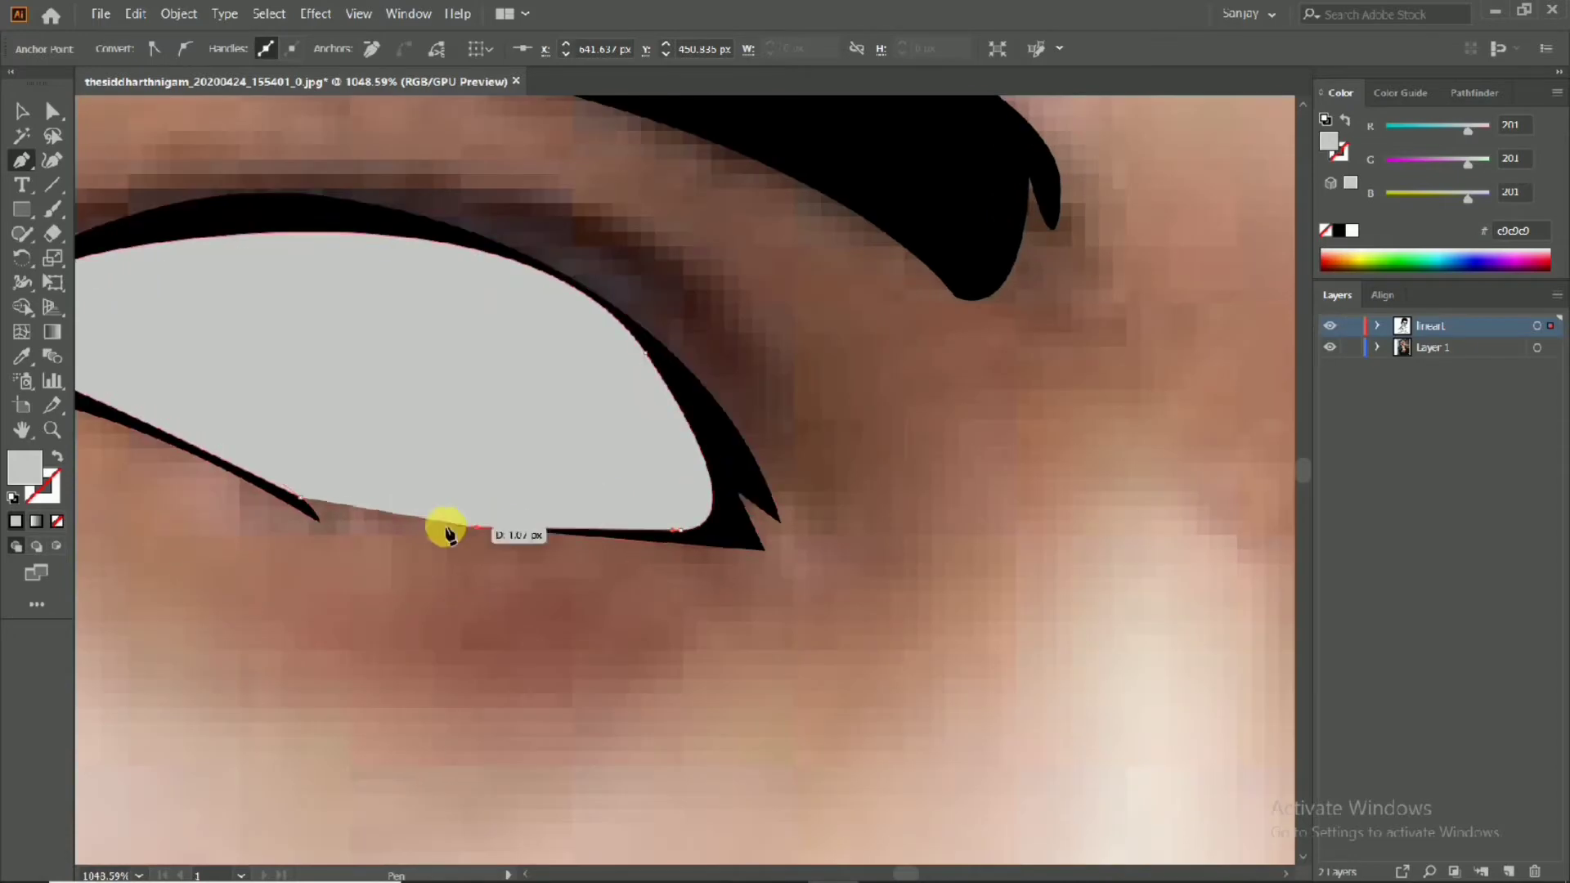
Undo the last lower-lid segments and redraw them with stroke only, closing the left eyeball shape along the lower lid
mouse_move(323, 421)
left_mouse_down()
mouse_move(252, 425)
mouse_move(388, 452)
mouse_move(446, 495)
left_mouse_up()
key("ctrl+z")
key("ctrl+z")
left_click(57, 455)
left_click(572, 596)
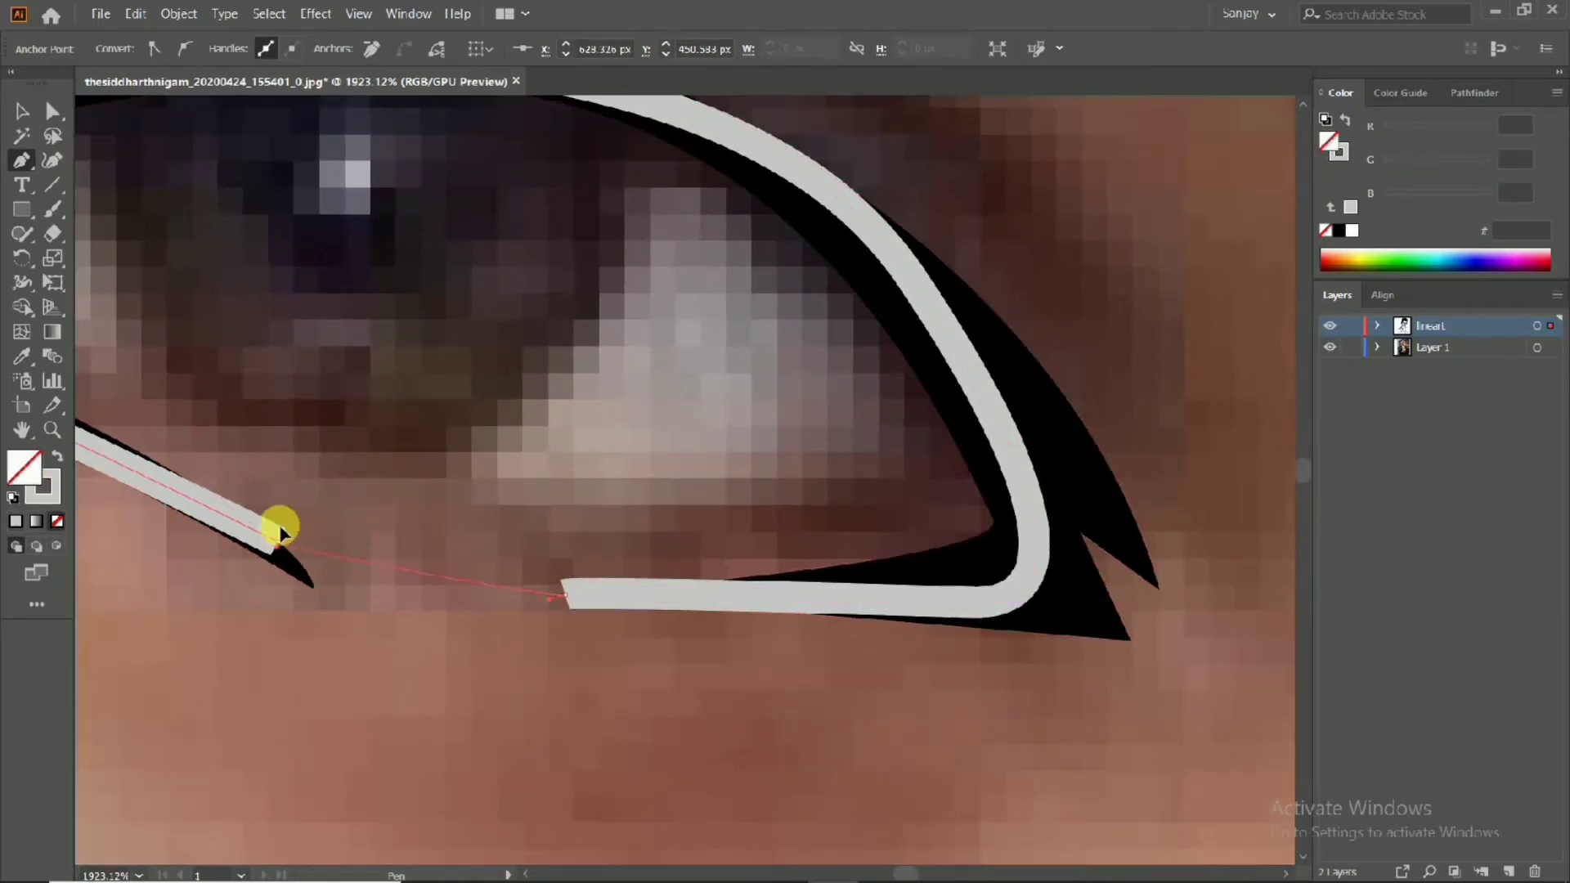
left_click_drag(224, 484, 192, 481)
left_click_drag(519, 442, 316, 455)
Give the left eyeball shape a c9c9c9 fill without stroke and send it behind the black eye outline
key("shift+x")
left_click_drag(581, 439, 639, 436)
right_click(566, 389)
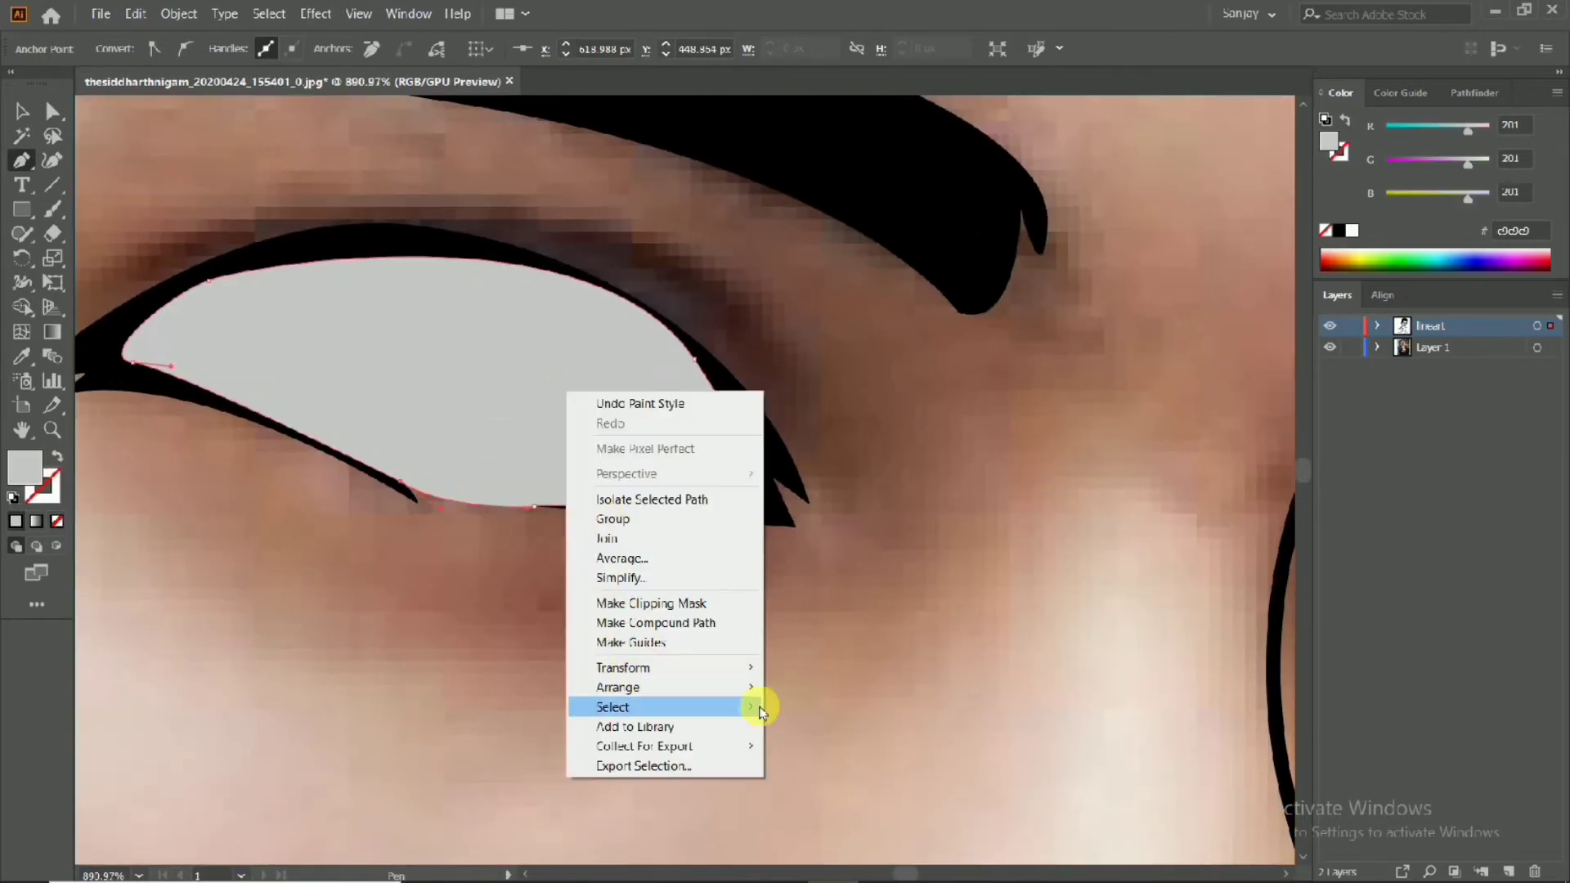
mouse_move(749, 688)
left_click(858, 743)
Trace a closed c9c9c9 eyeball shape within the right eye's black outline, following the upper lid and the lower lid edge
left_click_drag(890, 482, 870, 543)
left_click(851, 553)
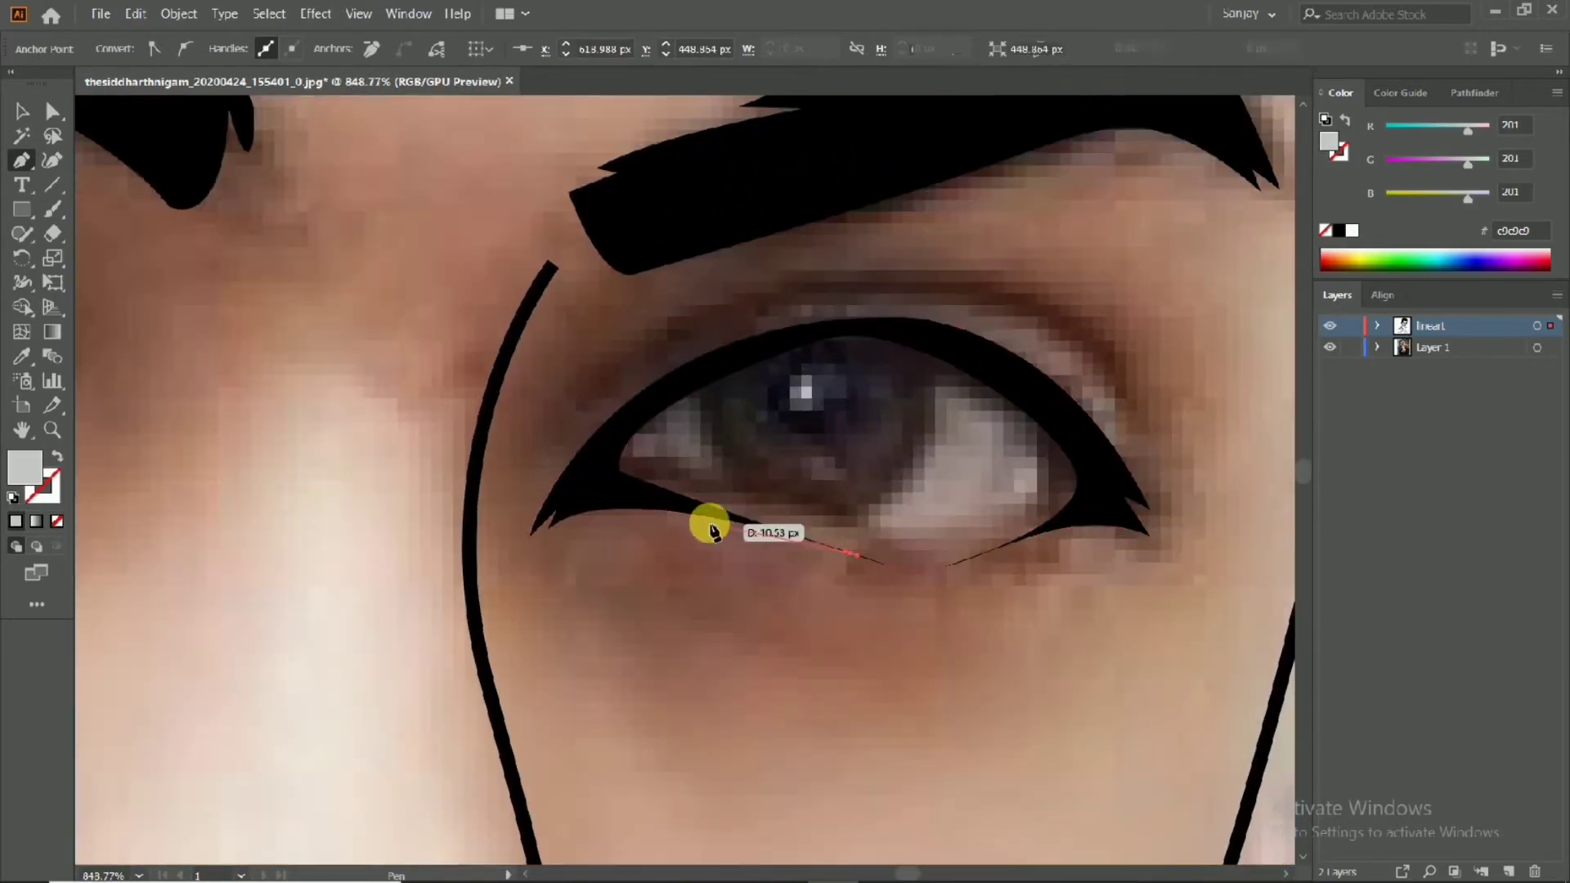
left_click_drag(605, 471, 606, 472)
left_click_drag(1112, 483, 998, 561)
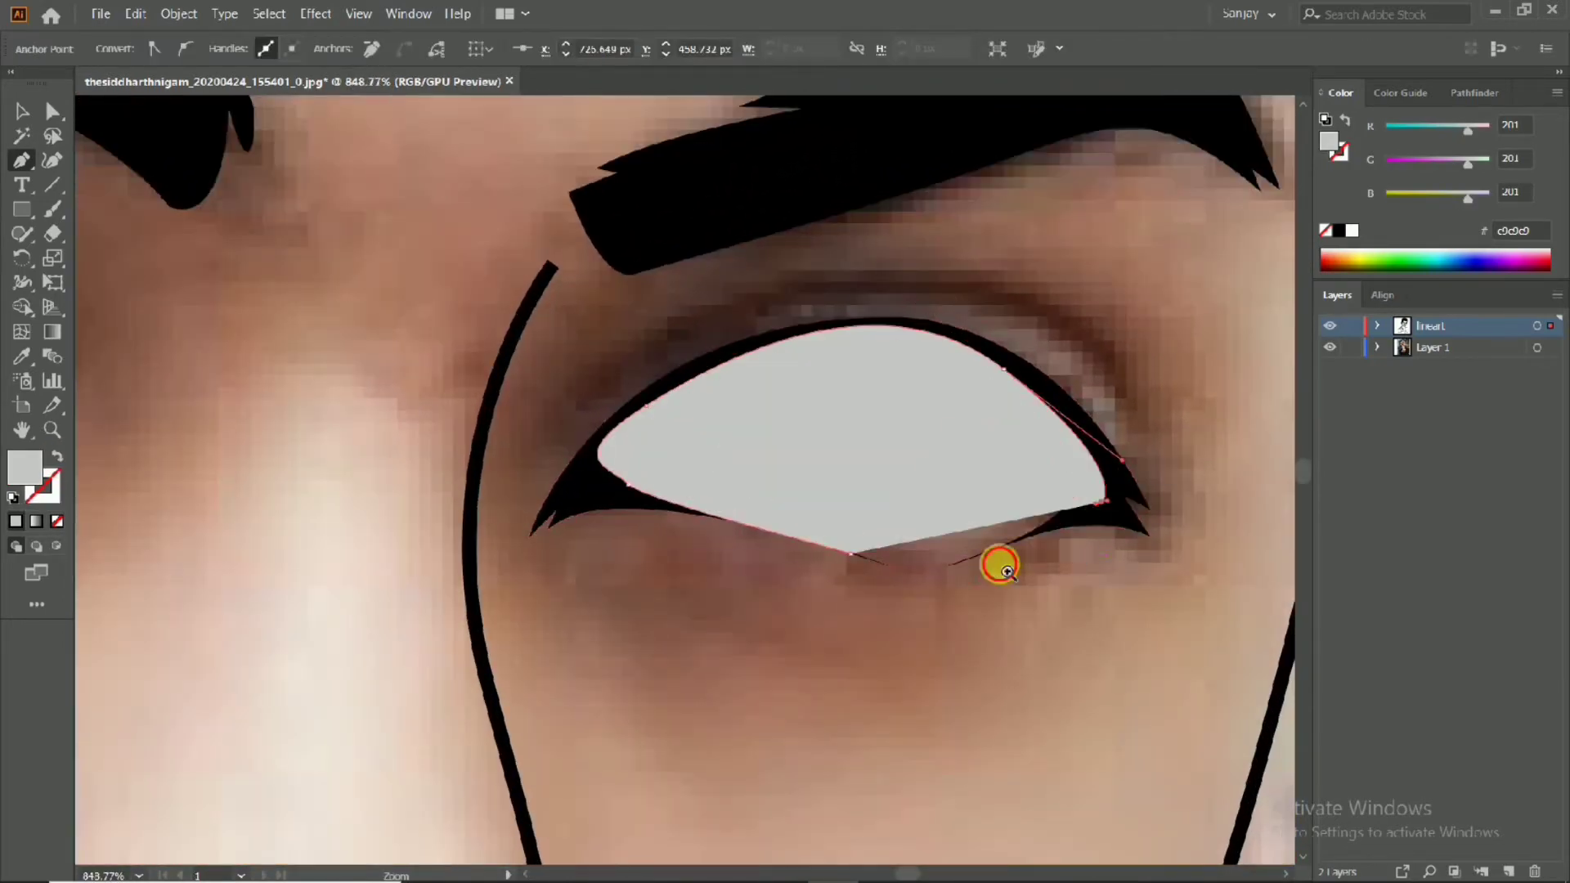
scroll(998, 561, "up", 3)
scroll(1018, 534, "down", 2)
left_click_drag(701, 543, 610, 512)
scroll(610, 512, "down", 2)
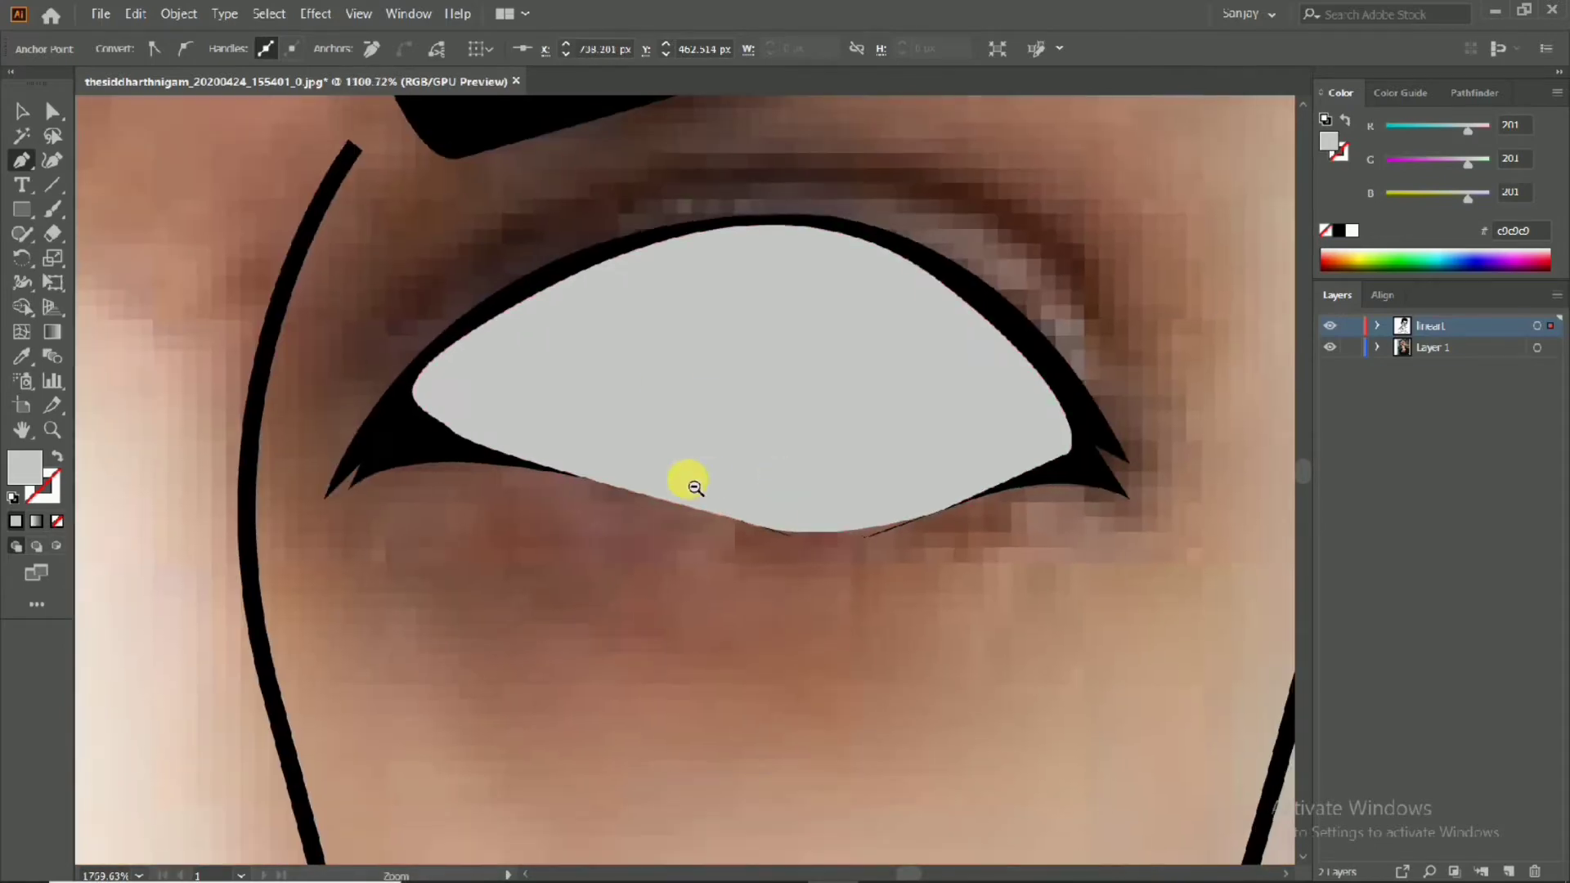
Arrange the right eyeball shape behind the black eye outline
right_click(667, 385)
mouse_move(760, 679)
left_click(938, 720)
scroll(659, 483, "down", 5)
scroll(624, 425, "up", 3)
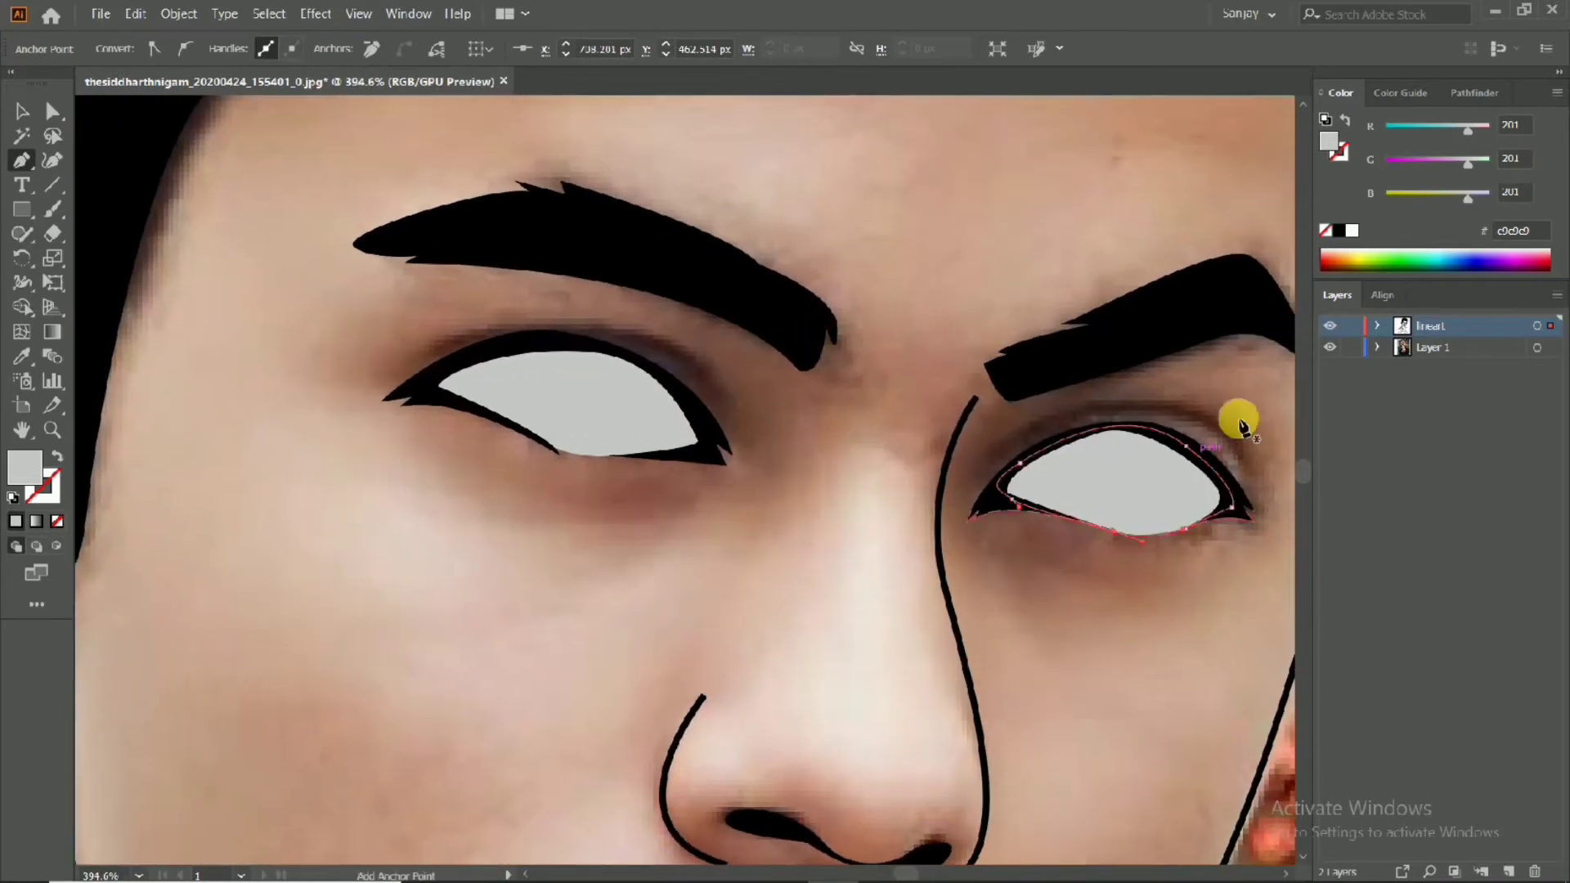
Compare the filled eyes with the photo by switching the lineart layer's visibility and examining both eyes up close
left_click(1332, 332)
left_click(1332, 333)
scroll(991, 455, "up", 2)
left_click_drag(687, 441, 455, 363)
scroll(305, 336, "up", 2)
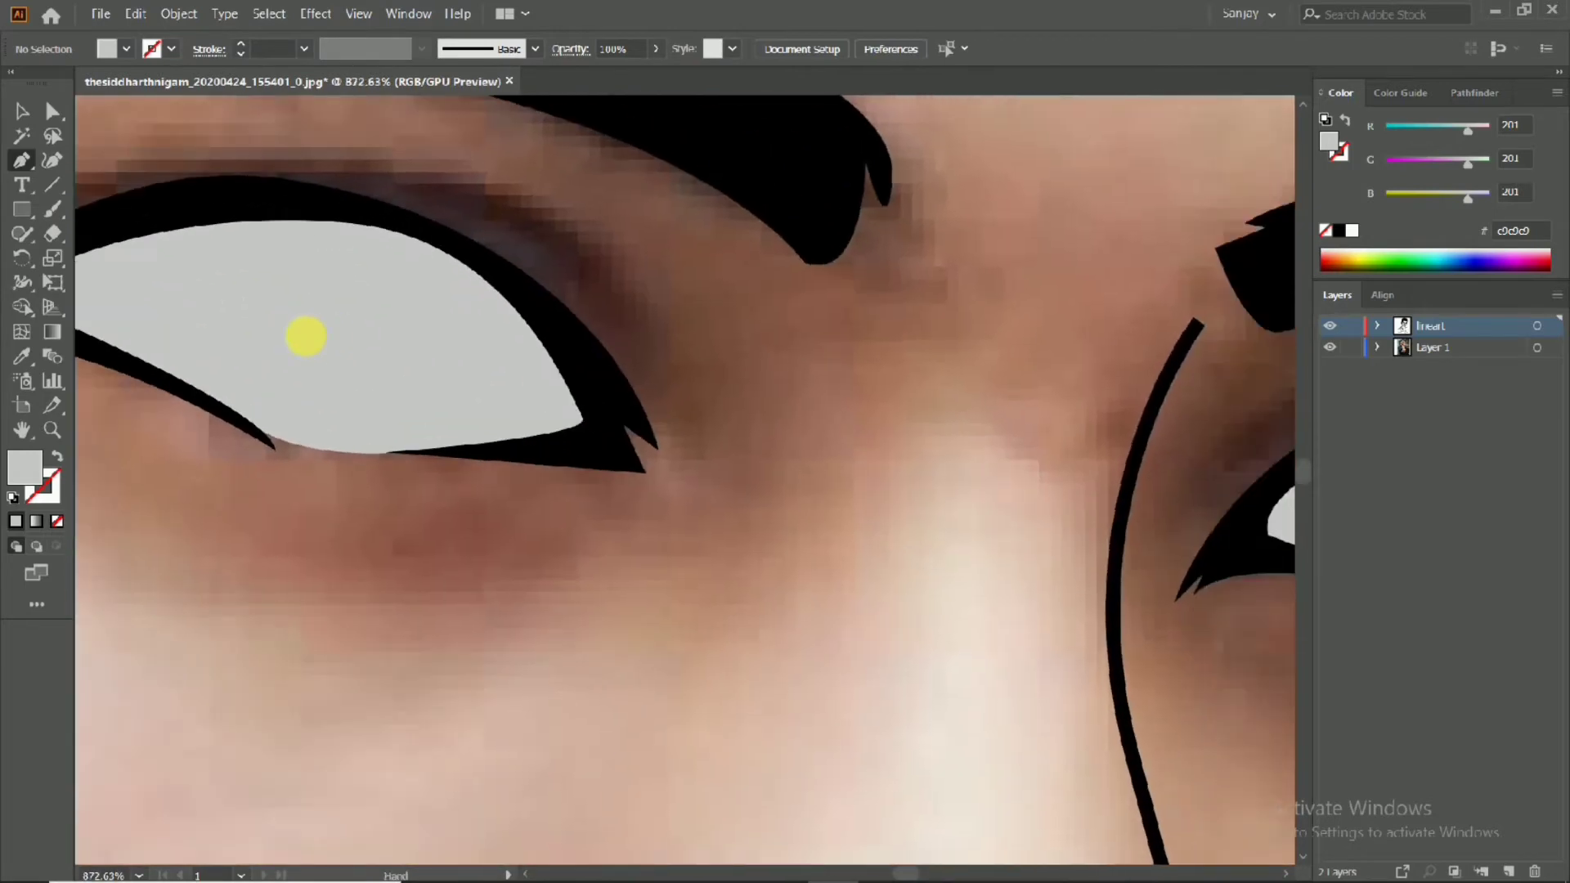
scroll(315, 343, "down", 3)
left_click_drag(328, 353, 558, 435)
scroll(442, 393, "up", 2)
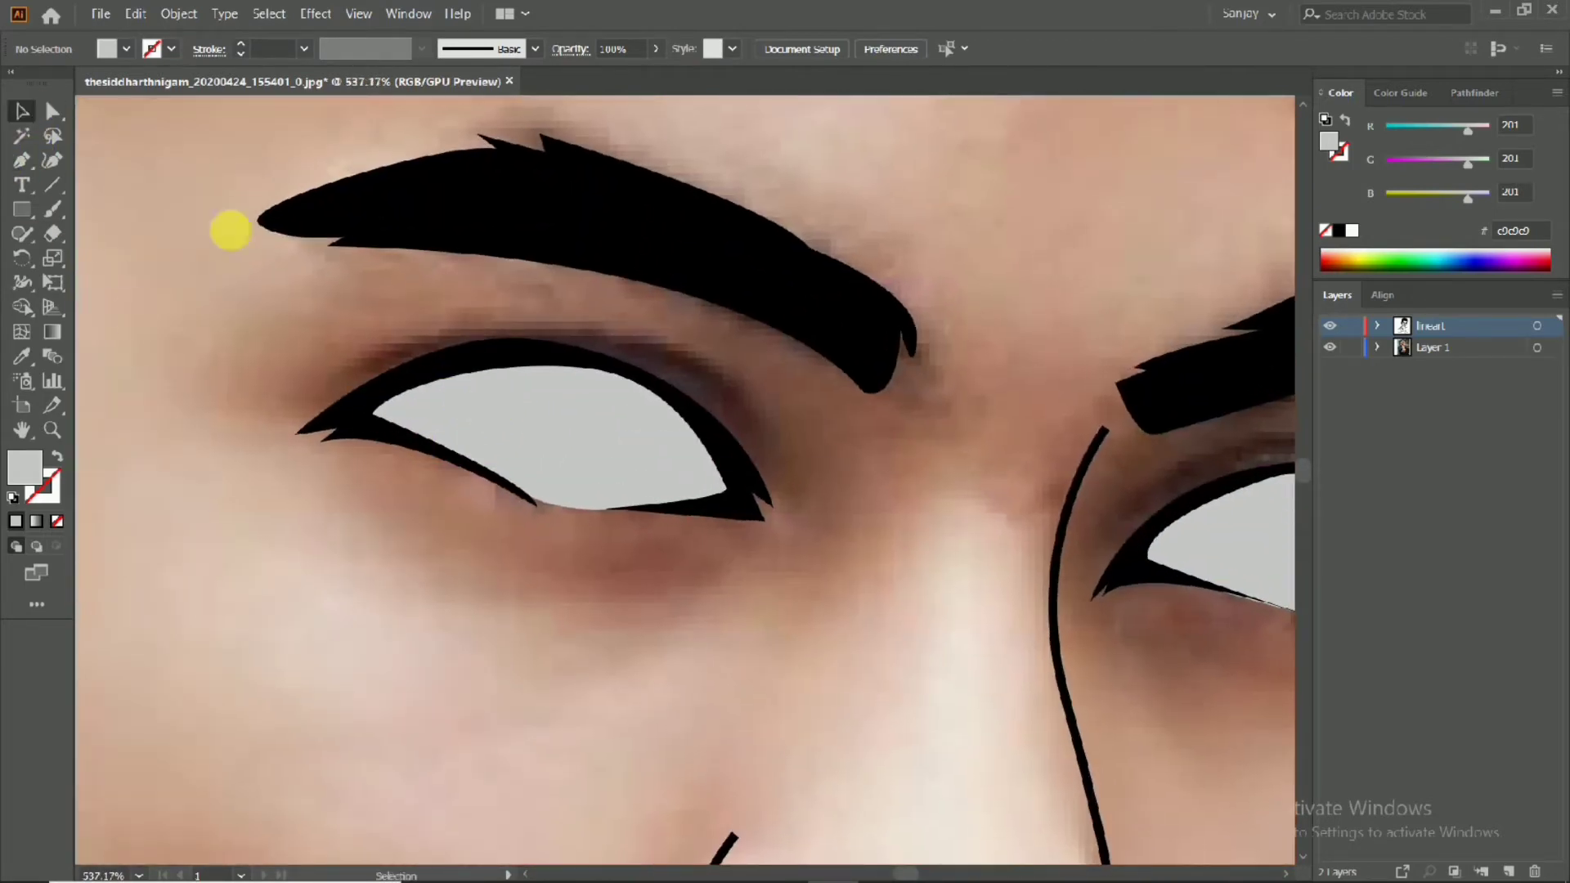
Try a non-uniform scale of the left eyeball shape with 80% horizontally
left_click(507, 426)
double_click(52, 257)
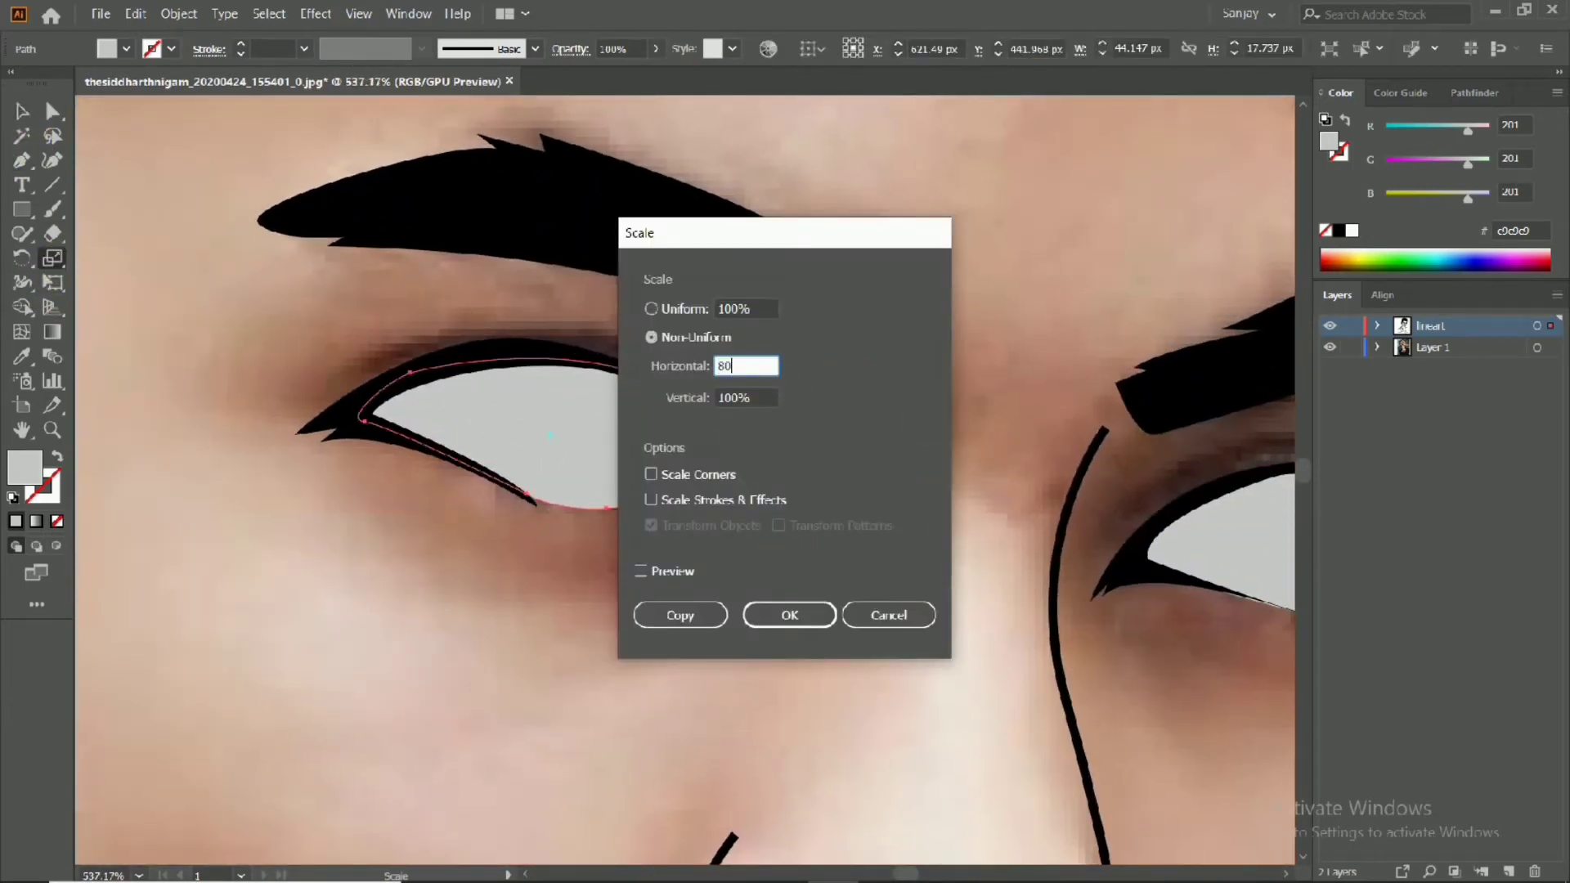
key("Return")
scroll(526, 410, "up", 3)
right_click(570, 417)
left_click(234, 558)
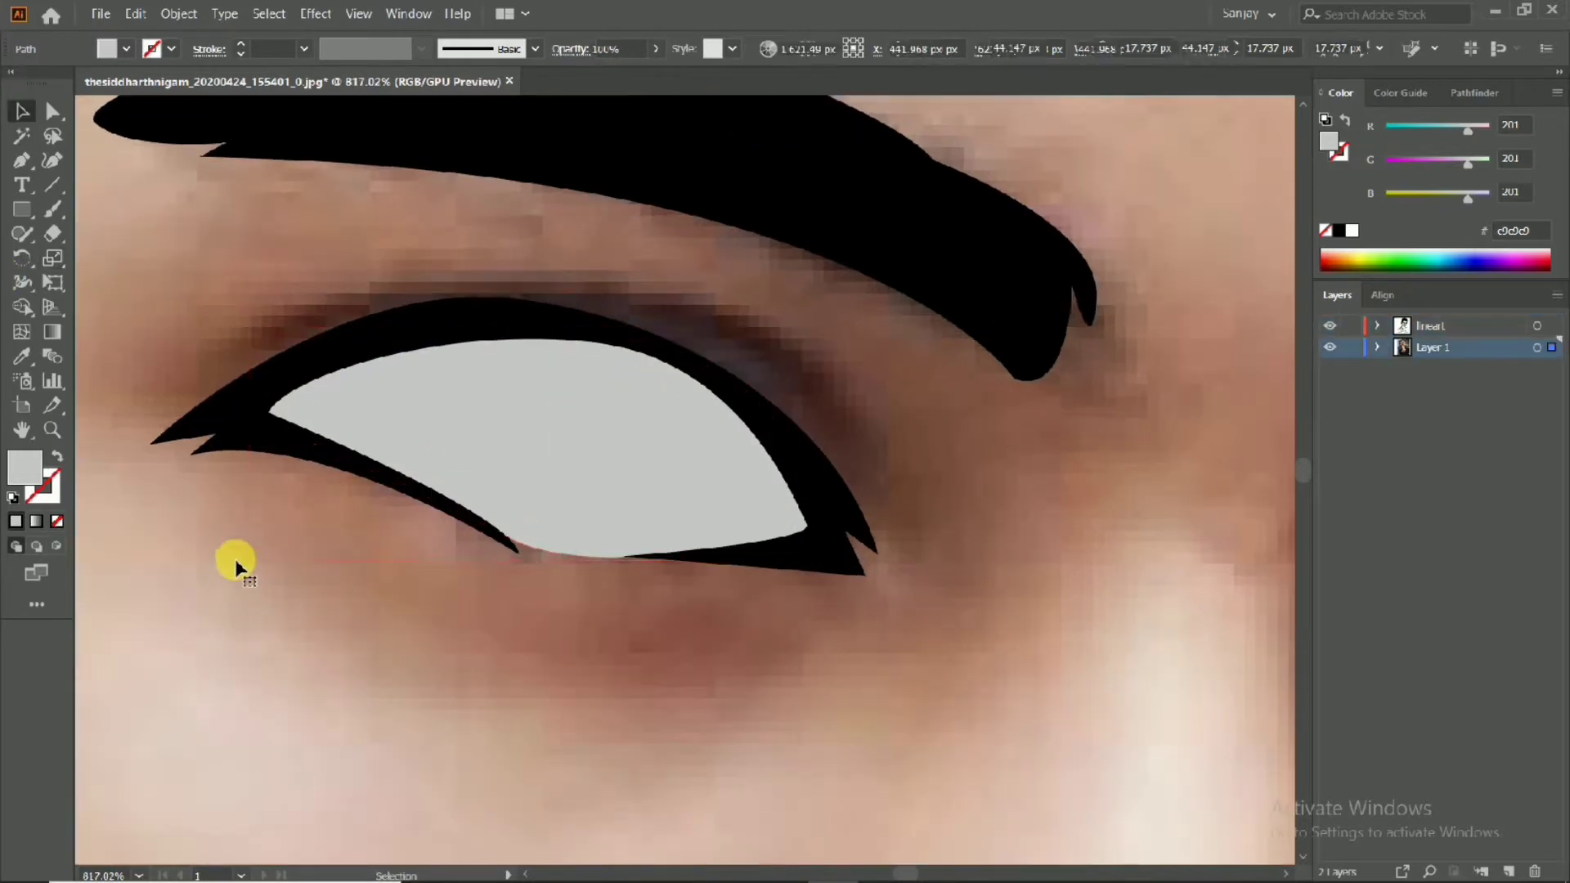
Expand the lineart layer's path list and hide the right eye's black outline path
left_click(270, 410)
left_click(1374, 324)
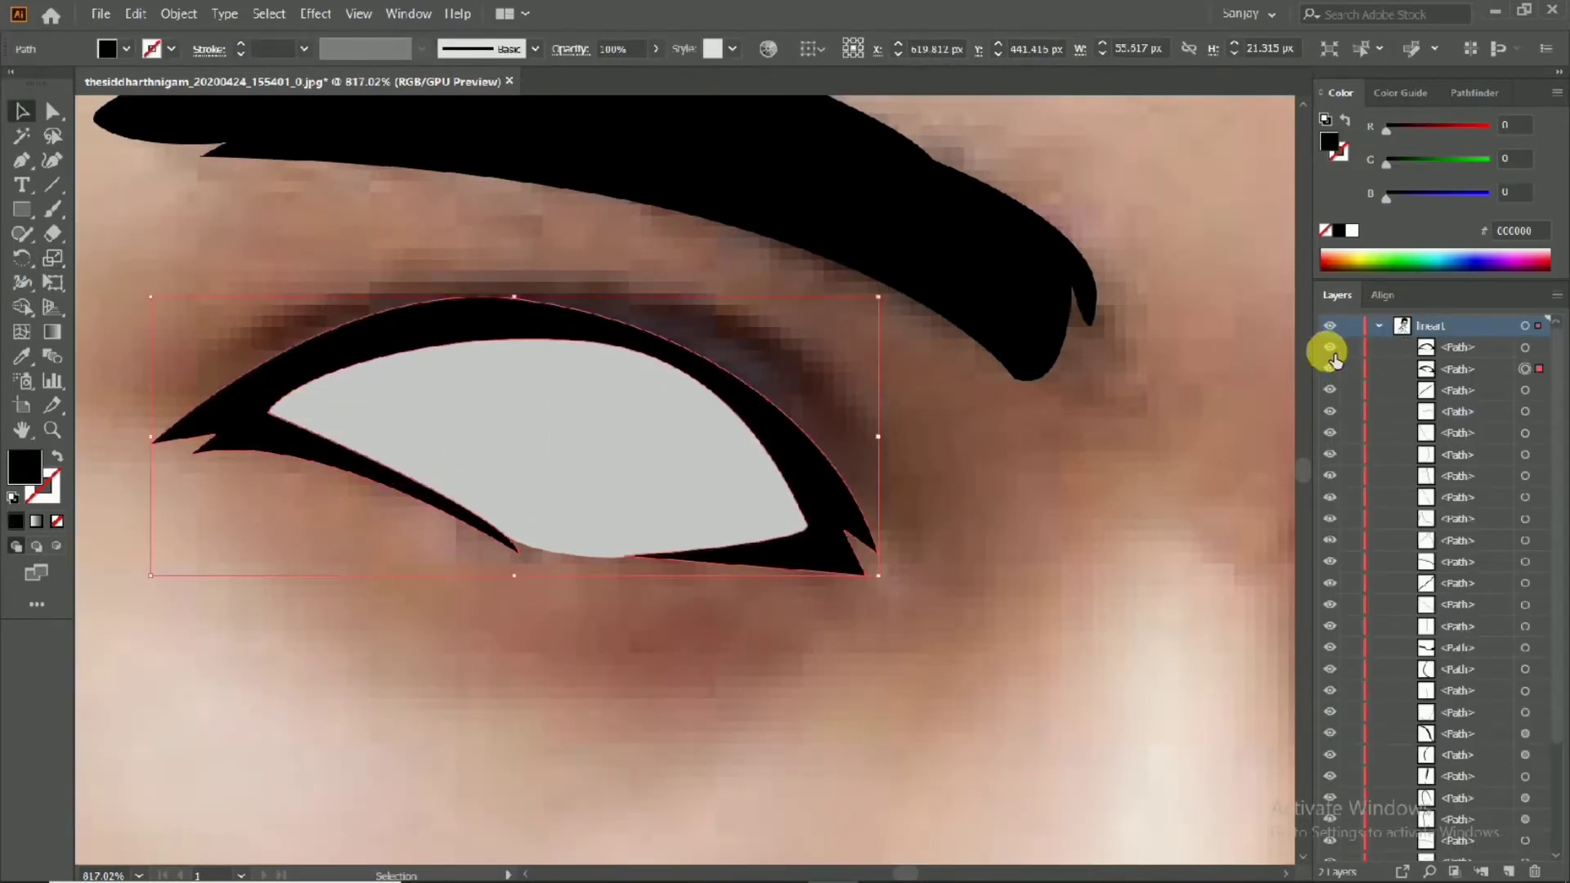
scroll(785, 407, "down", 11)
scroll(789, 523, "up", 8)
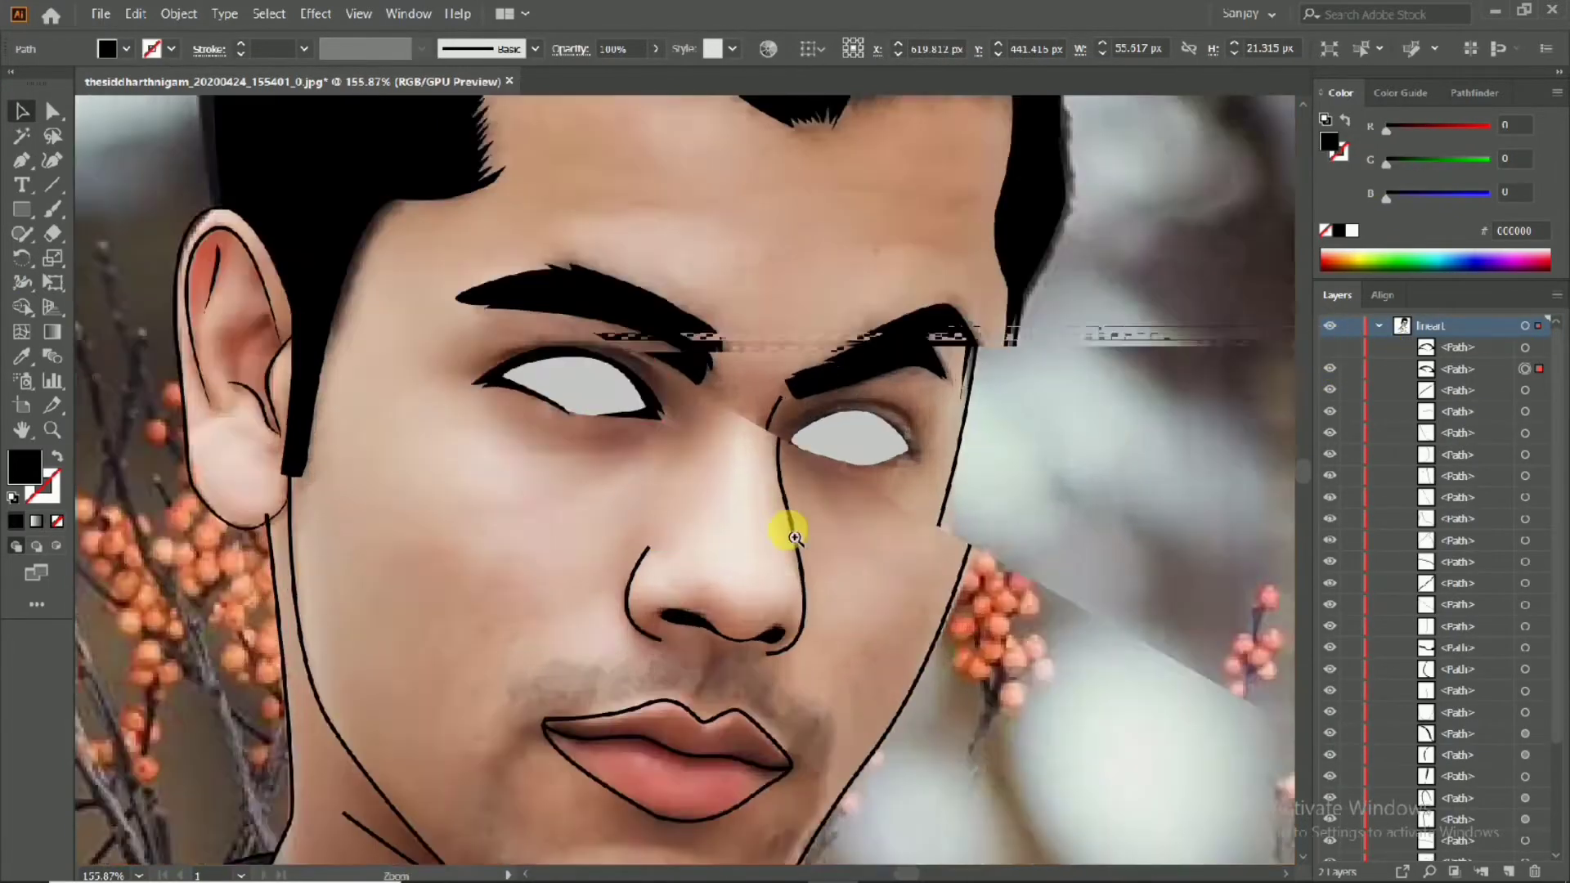
Make a uniformly scaled 80% copy of the right eyeball shape, keeping the c9c9c9 fill
left_click(805, 425)
double_click(52, 258)
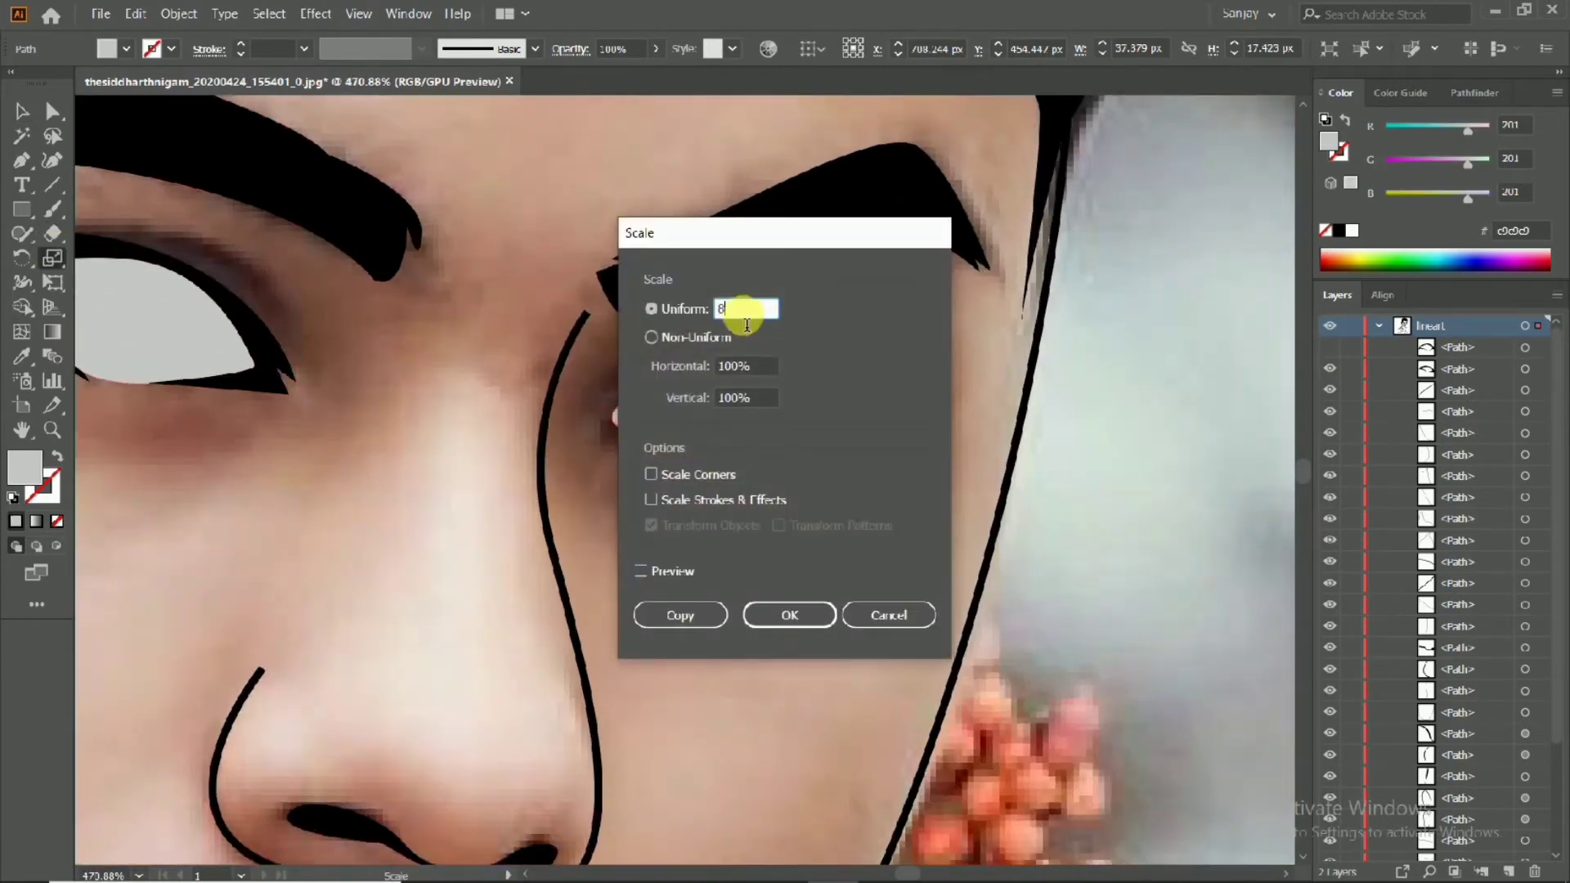
left_click(695, 617)
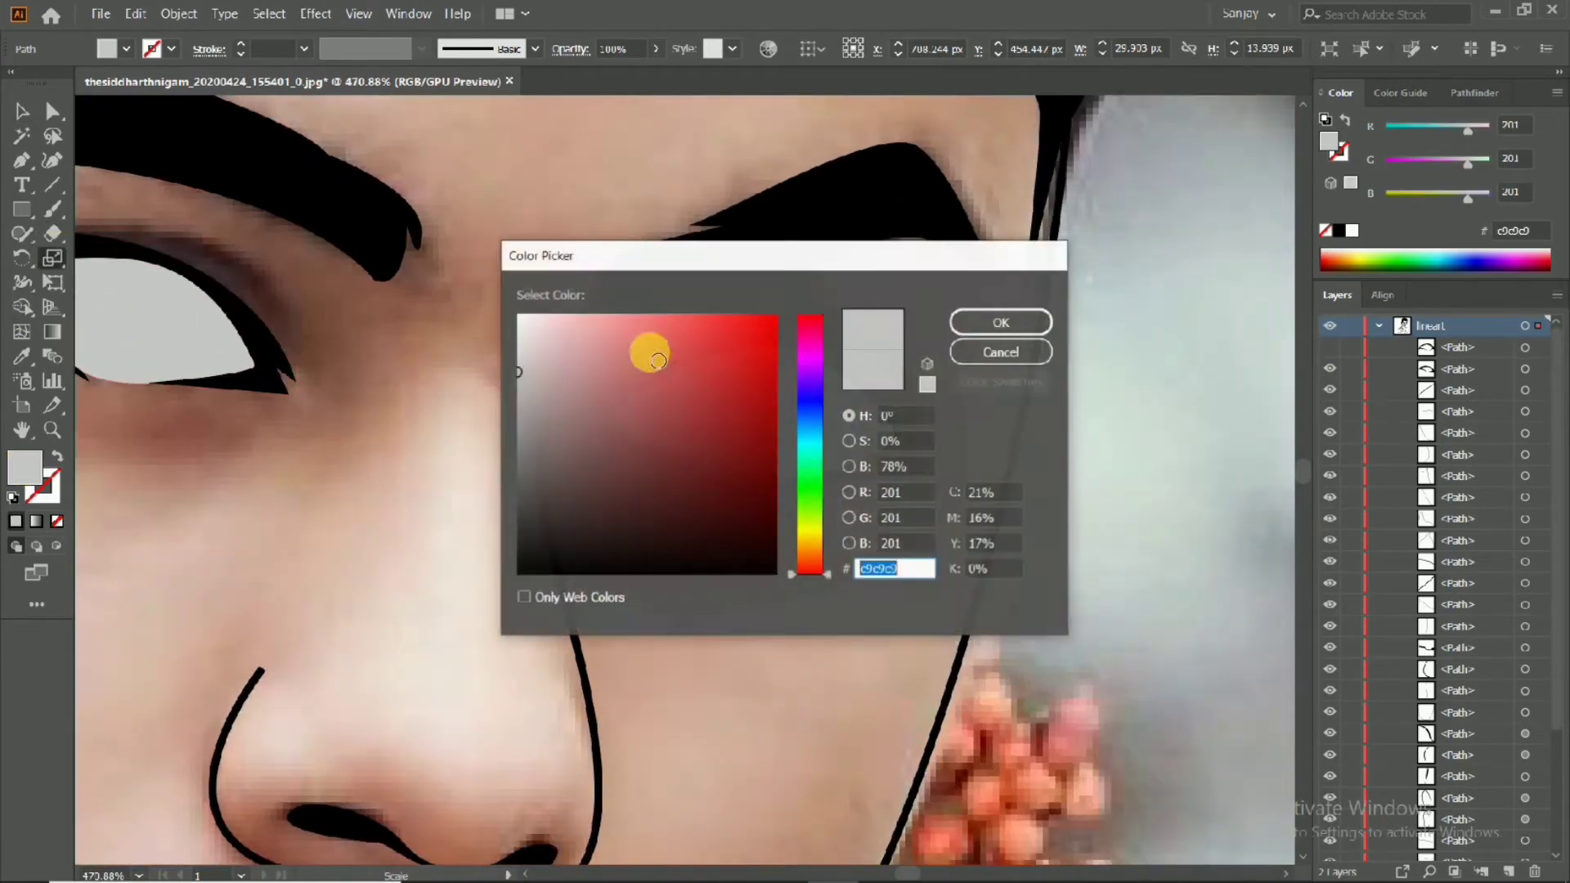
left_click(975, 322)
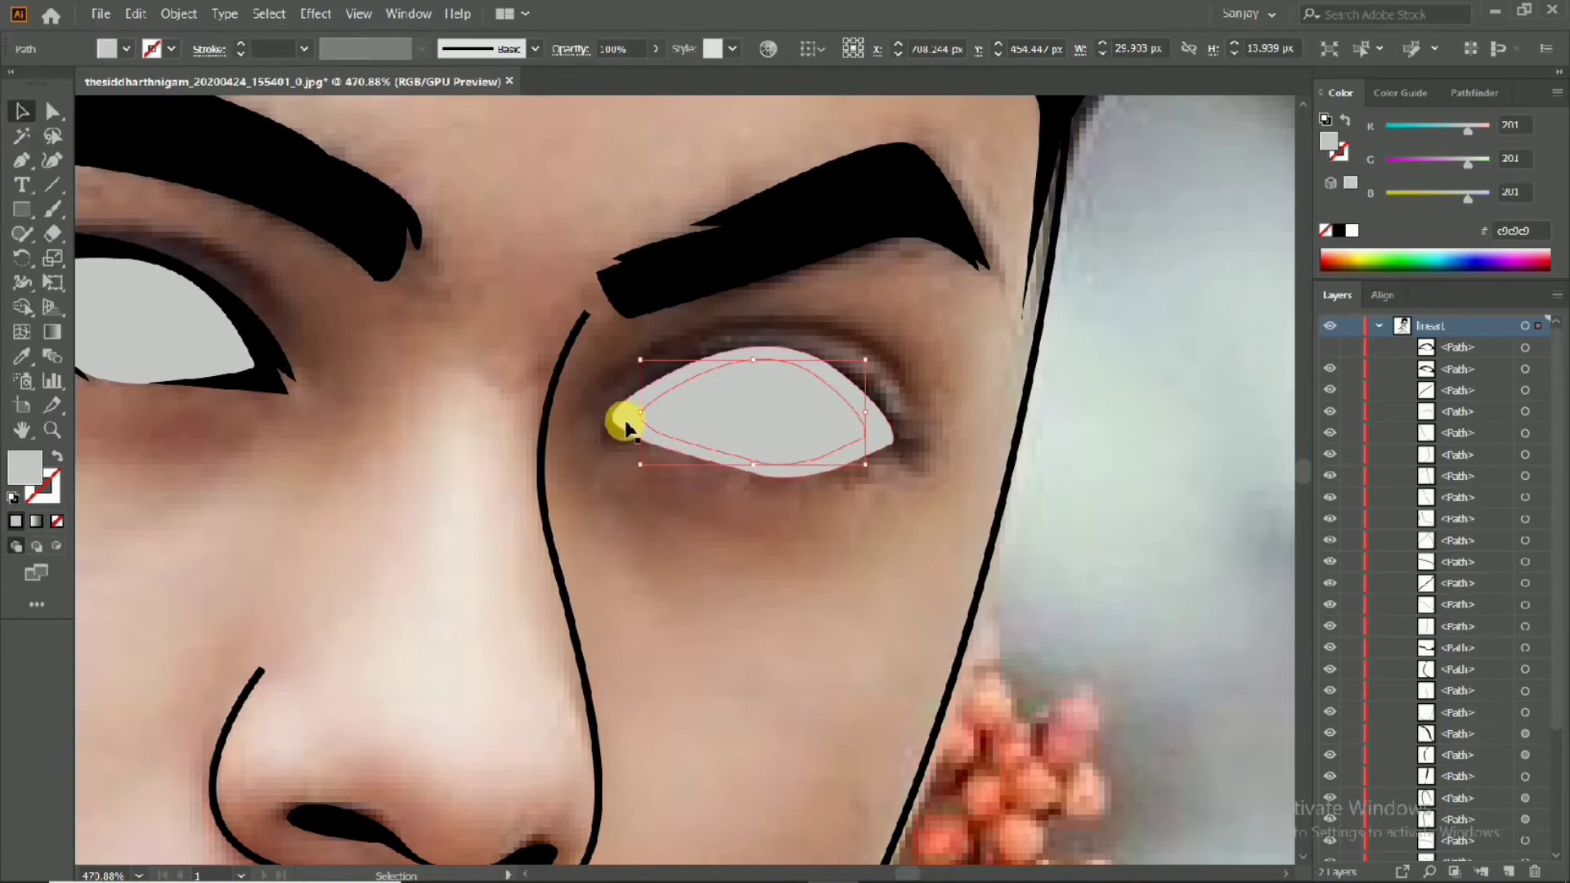
Set the fill of the larger right eyeball shape to a8a8a8
double_click(23, 466)
left_click(518, 396)
left_click(1006, 319)
scroll(817, 375, "down", 3)
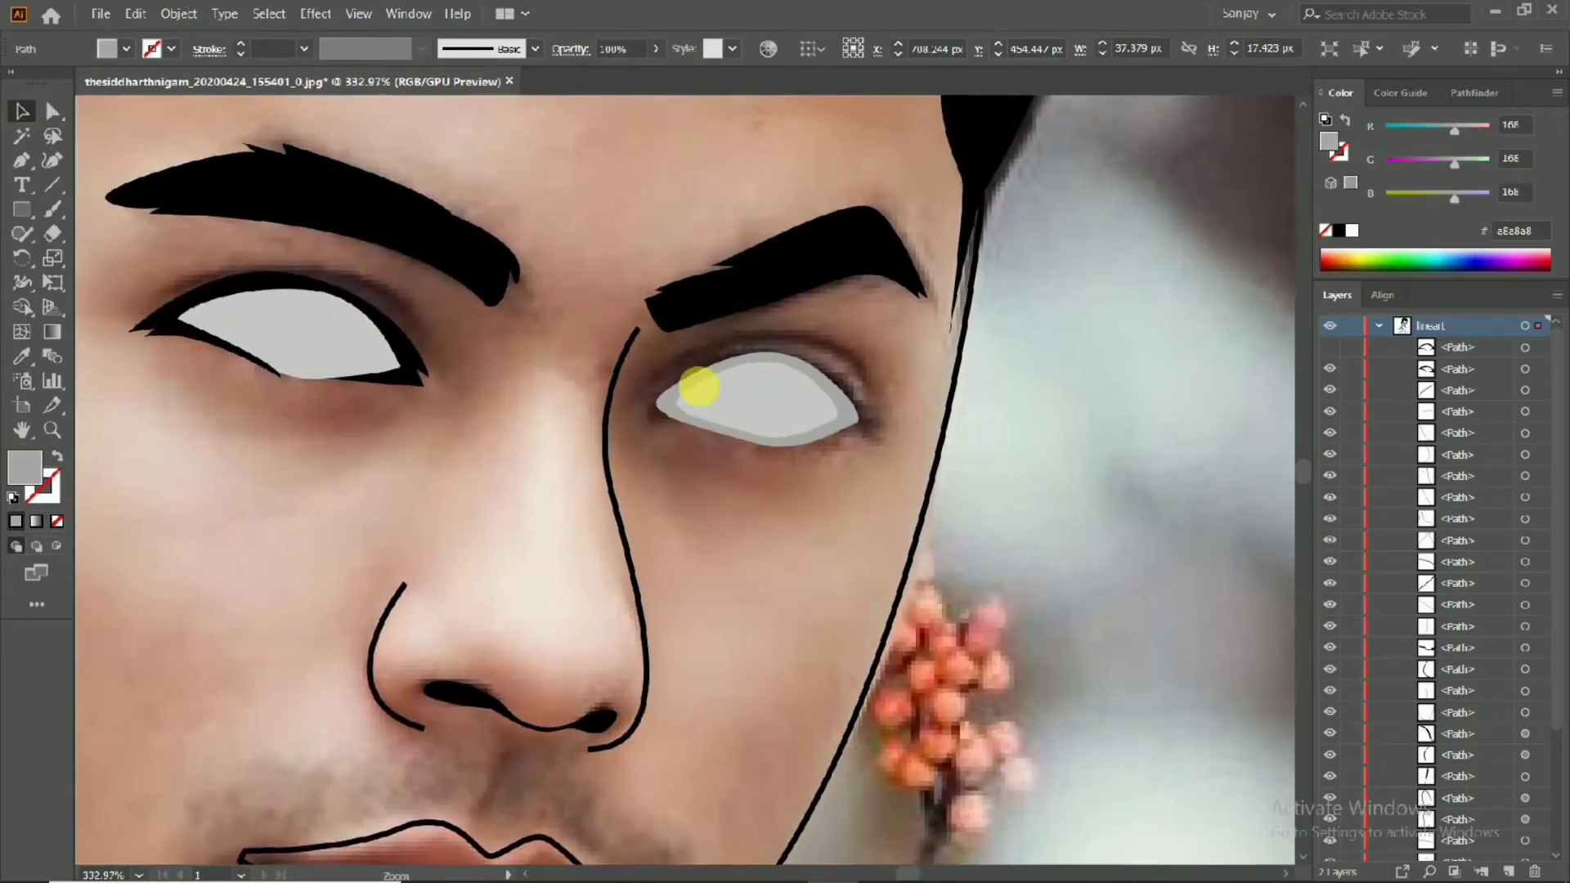
Examine the two-tone right eye against the photo by switching the lineart layer's visibility off and on
key("z")
left_click_drag(936, 413, 767, 441)
left_click(1332, 327)
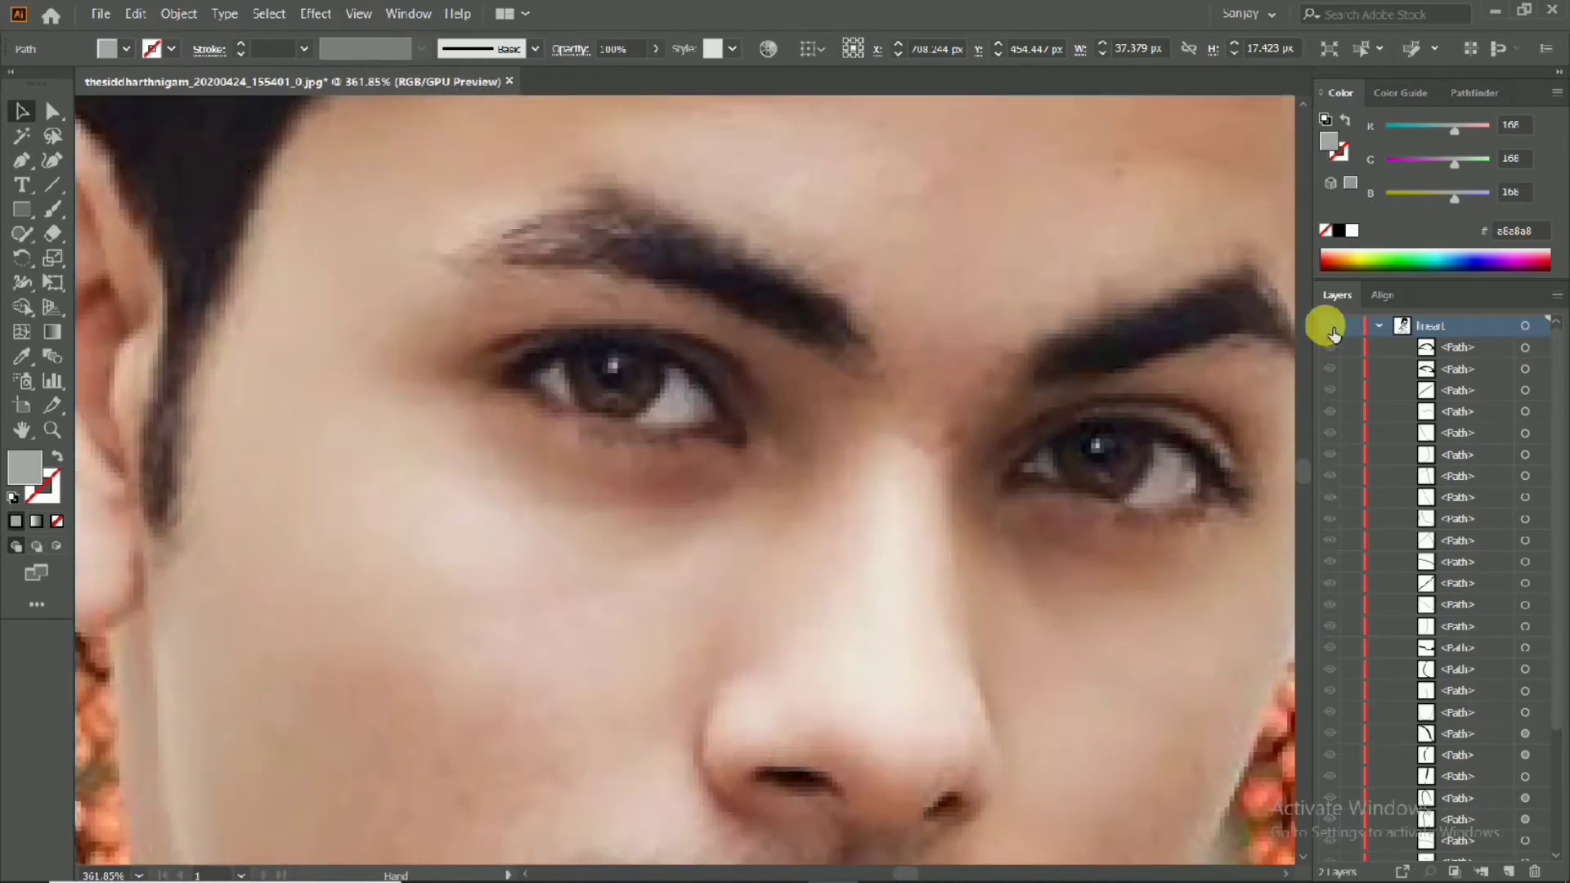
left_click(1331, 326)
left_click(1330, 348)
key("space")
left_click_drag(1015, 461, 677, 450)
key("ctrl+space")
left_click_drag(677, 450, 727, 473)
Try to make another scaled copy of the right eyeball shape
left_click(777, 466)
double_click(49, 254)
left_click(689, 613)
Show the right eye's black outline path again
key("ctrl+space")
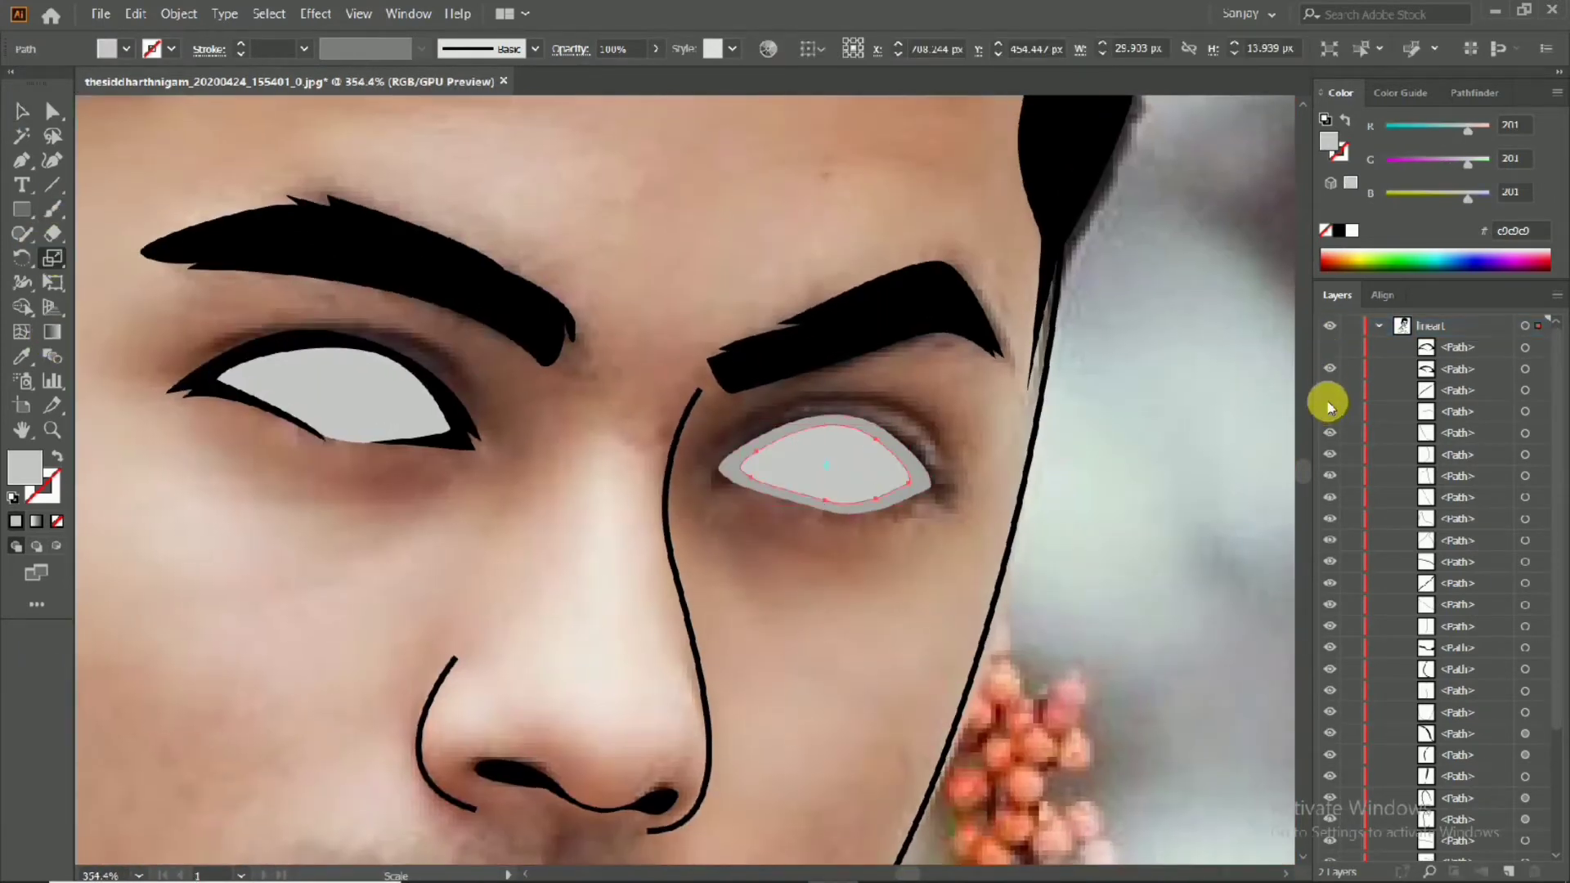
key("ctrl+space")
left_click_drag(772, 462, 879, 474)
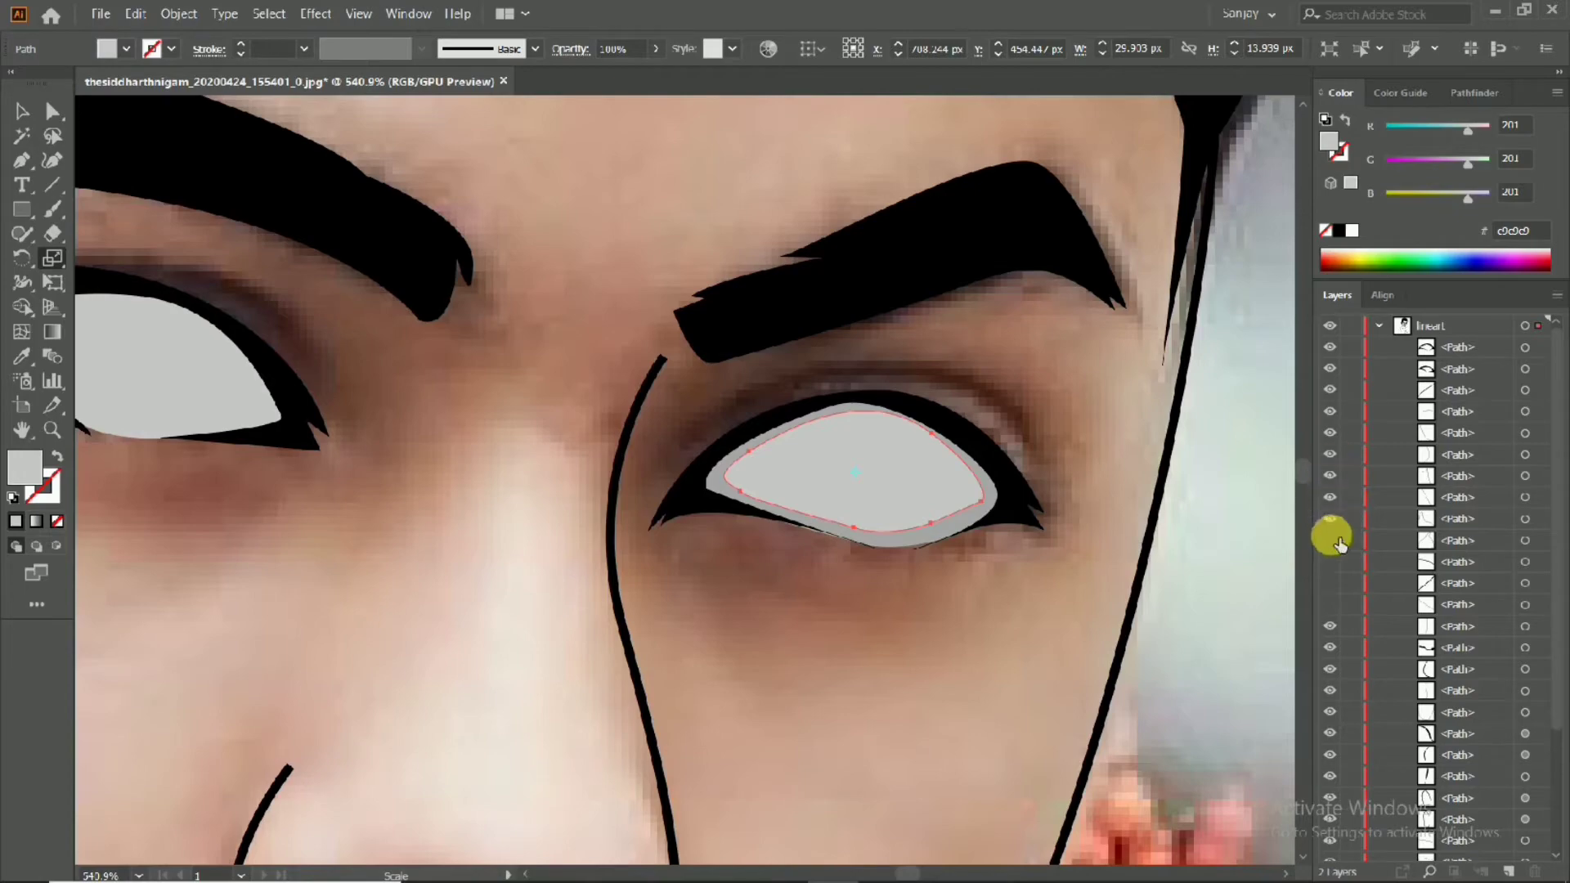
Make a scaled-down copy of the left eyeball shape in the same c9c9c9 fill
key("ctrl+space")
left_click_drag(854, 471, 327, 327)
key("ctrl+space")
left_click(22, 110)
left_click(494, 494)
double_click(51, 258)
left_click(665, 614)
key("ctrl+space")
left_click(22, 111)
Recolour the larger left eyeball shape a8a8a8 by sampling the darker grey rim of the right eye
key("ctrl+space")
left_click_drag(572, 491, 673, 559)
left_click(673, 559)
left_click_drag(1239, 626, 630, 427)
left_click(971, 582)
key("ctrl+space")
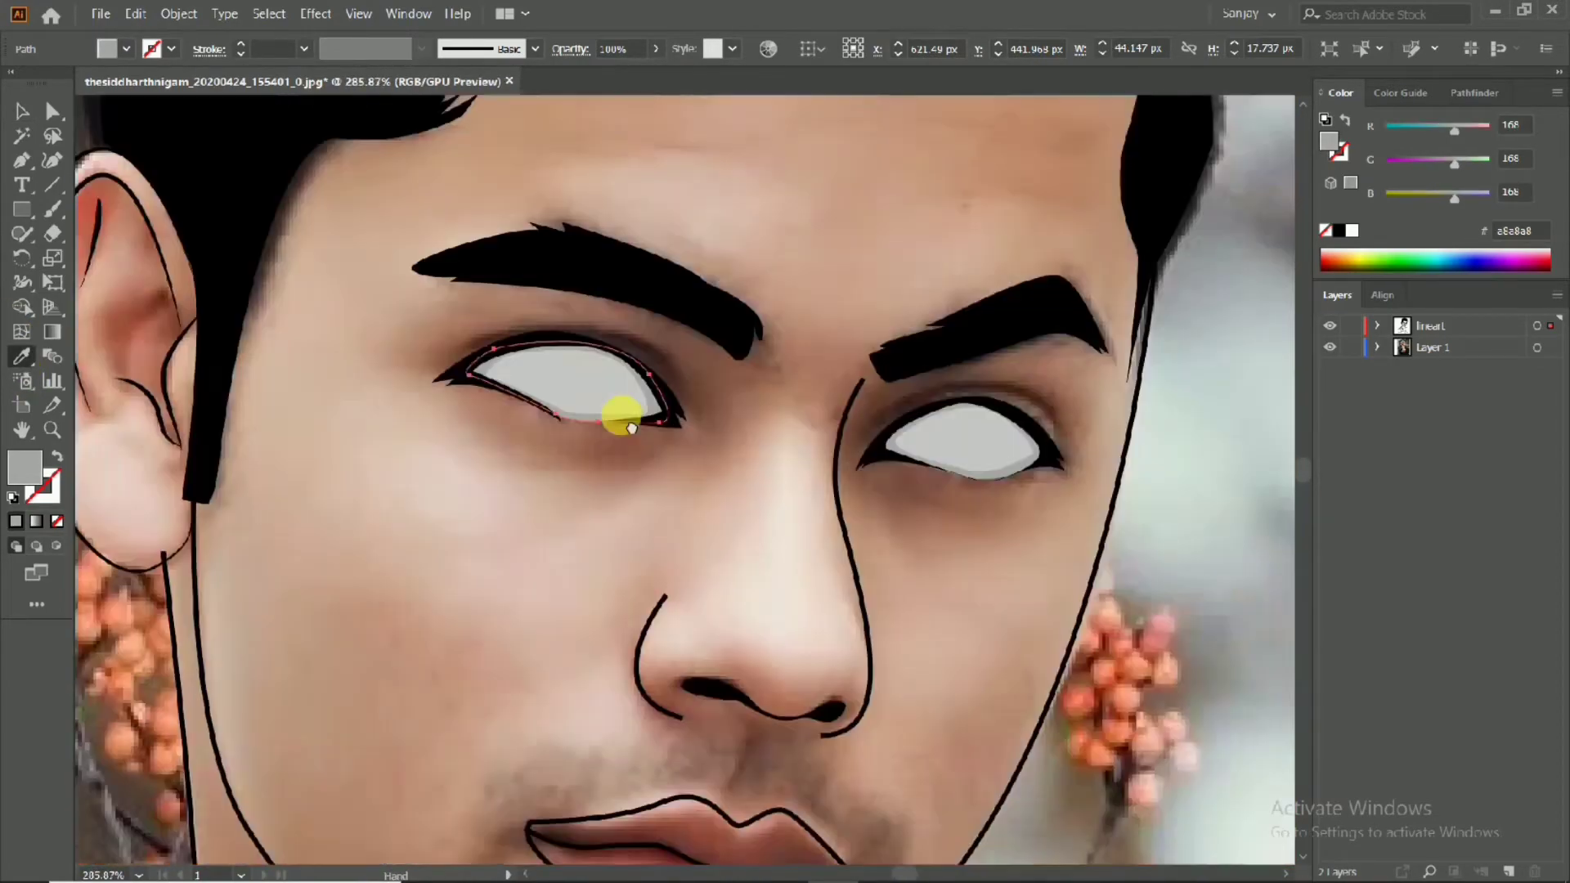
scroll(629, 427, "down", 5)
scroll(414, 414, "up", 4)
left_click(23, 211)
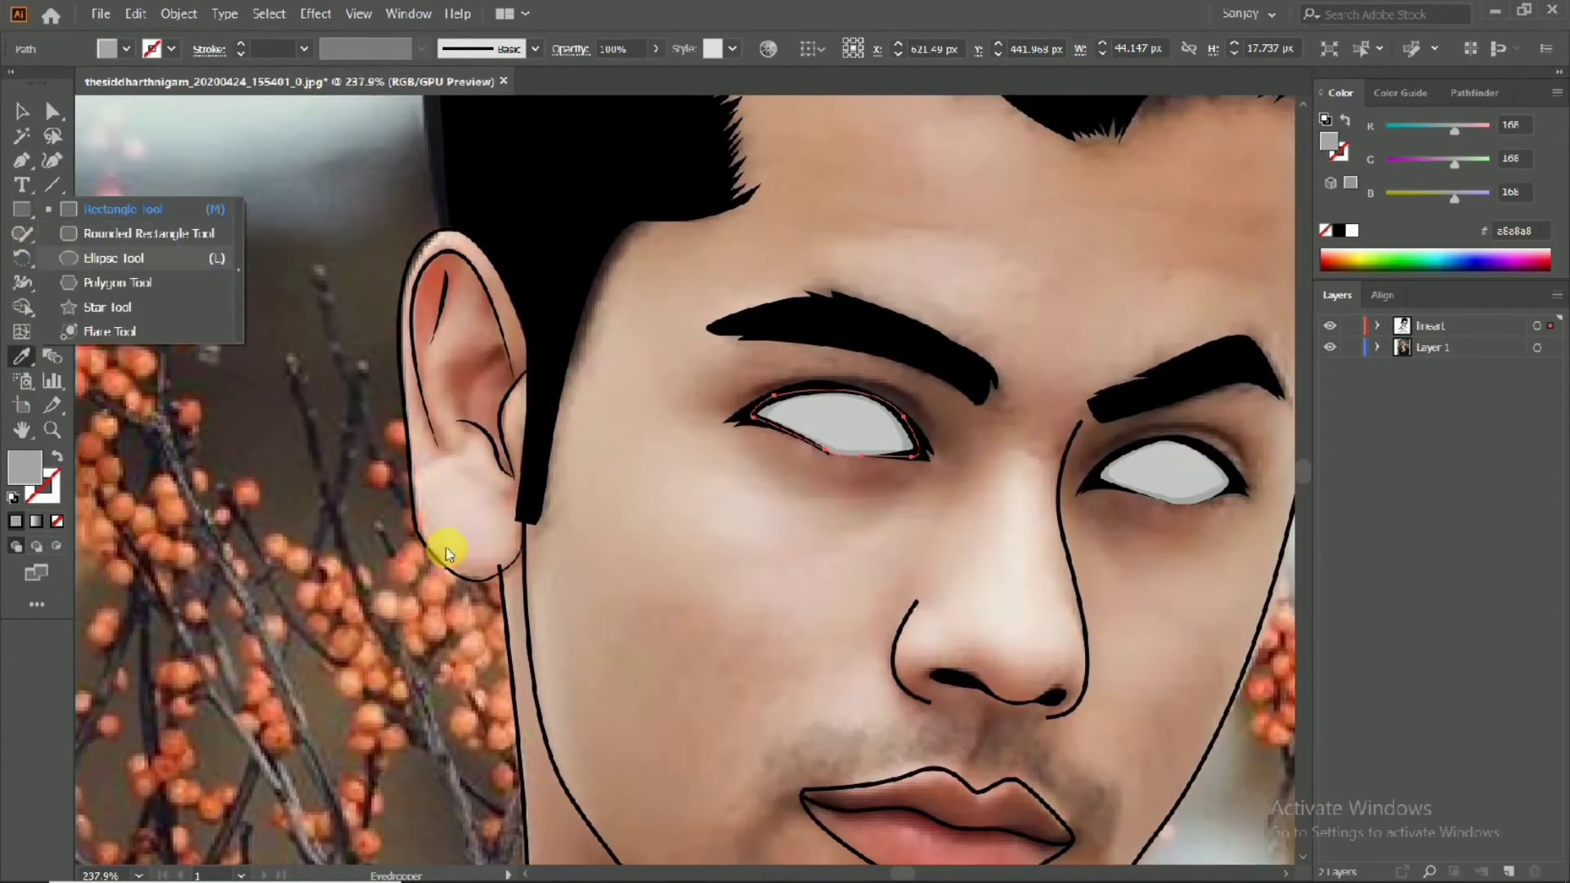
key("l")
Try to draw the neck's edge from the jaw down to the shirt collar with the Pen tool in black
scroll(446, 553, "down", 5)
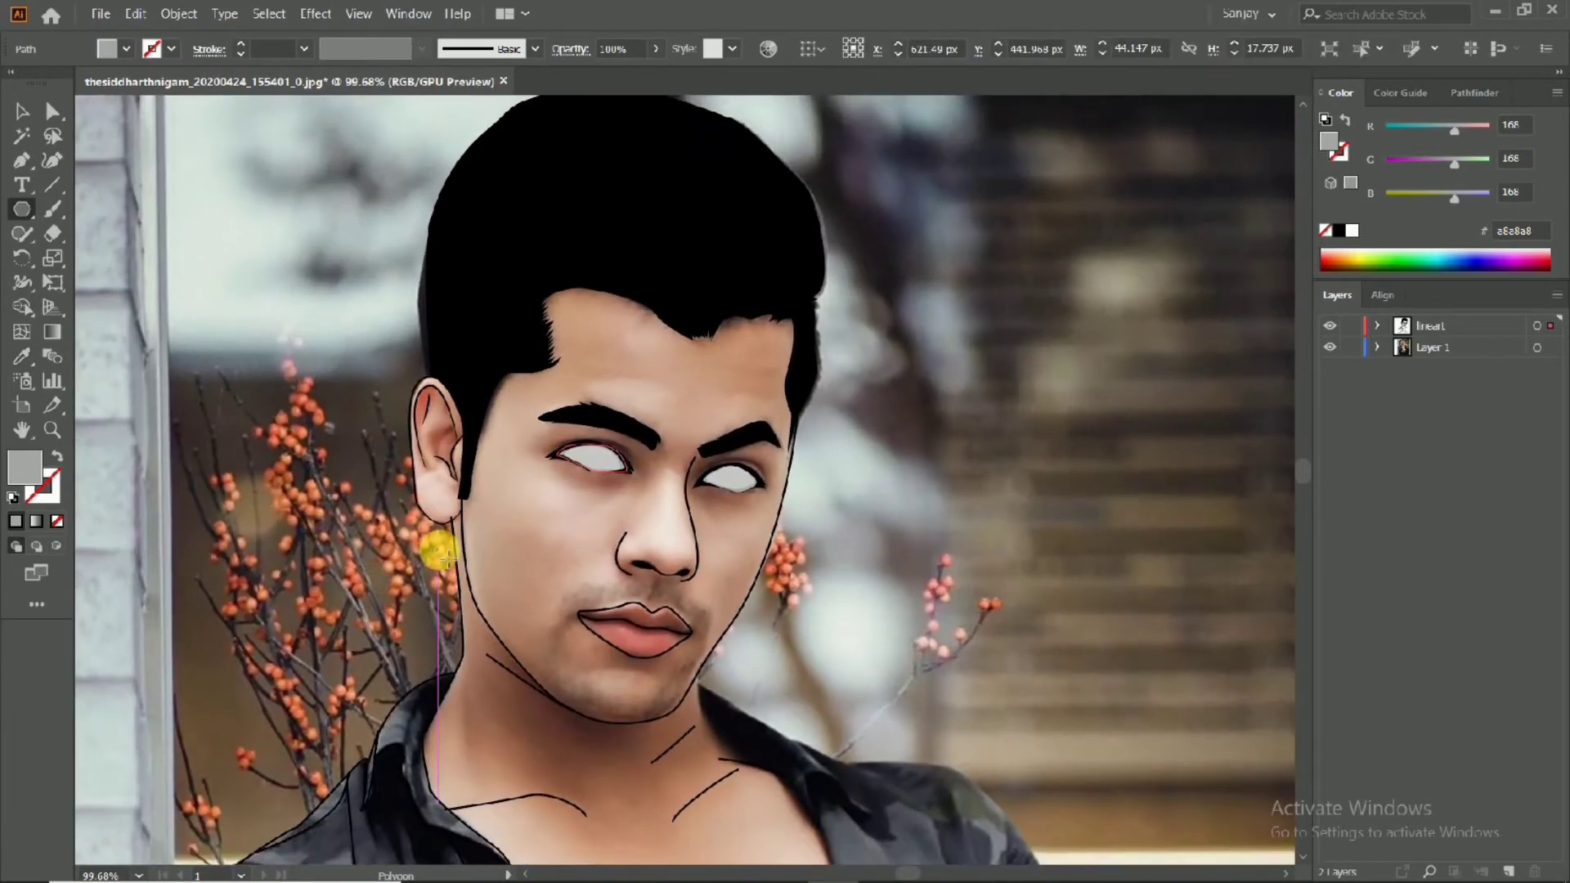
scroll(441, 554, "down", 3)
scroll(564, 634, "up", 4)
key("p")
scroll(841, 512, "up", 2)
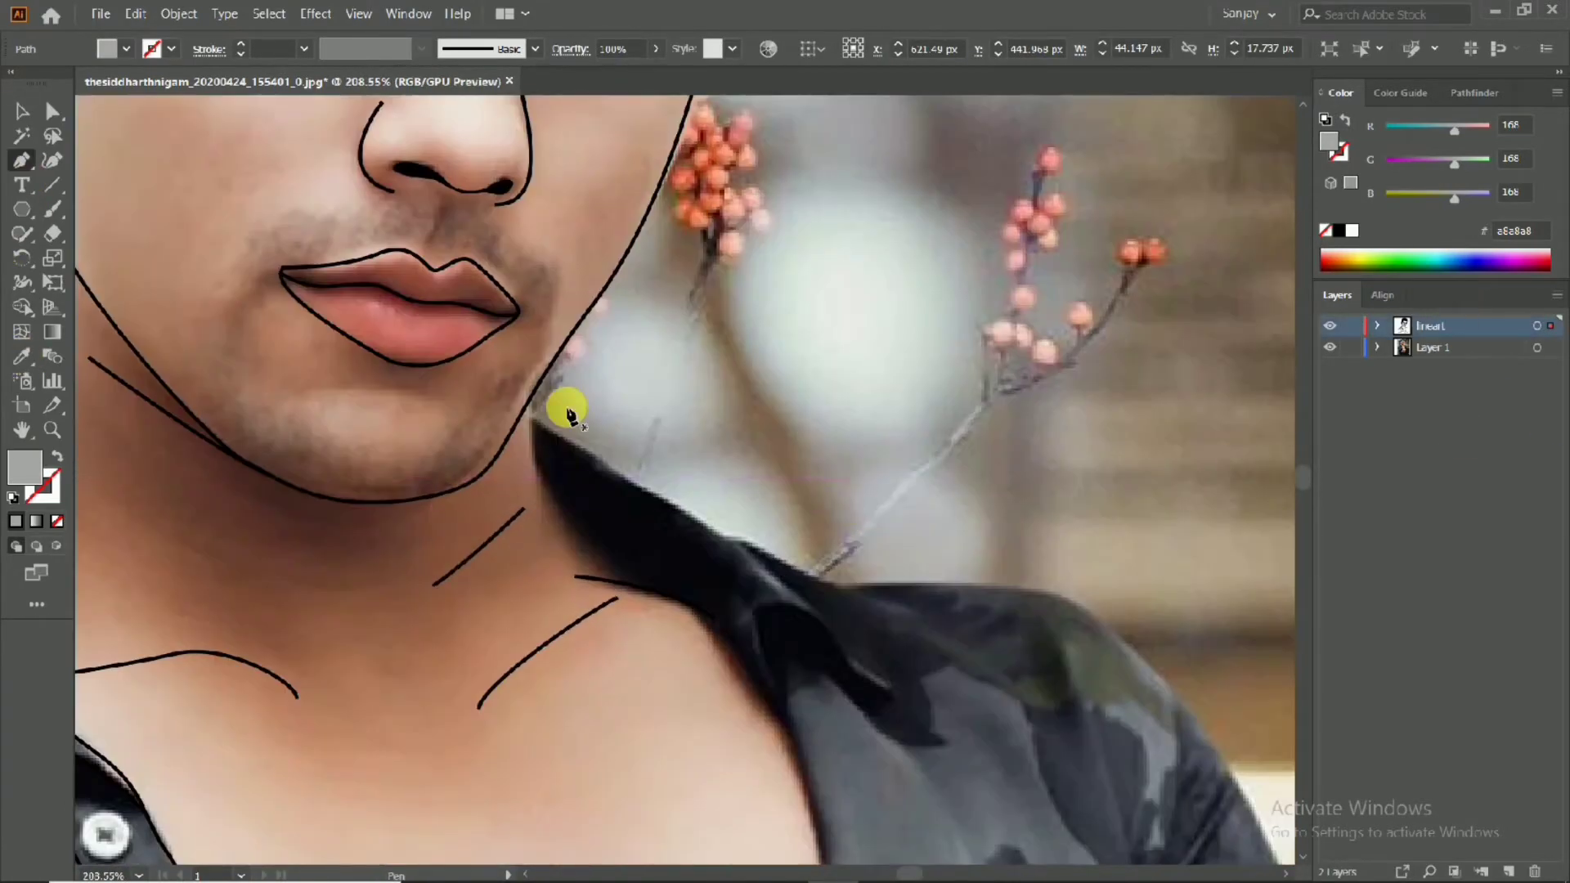
left_click(535, 393)
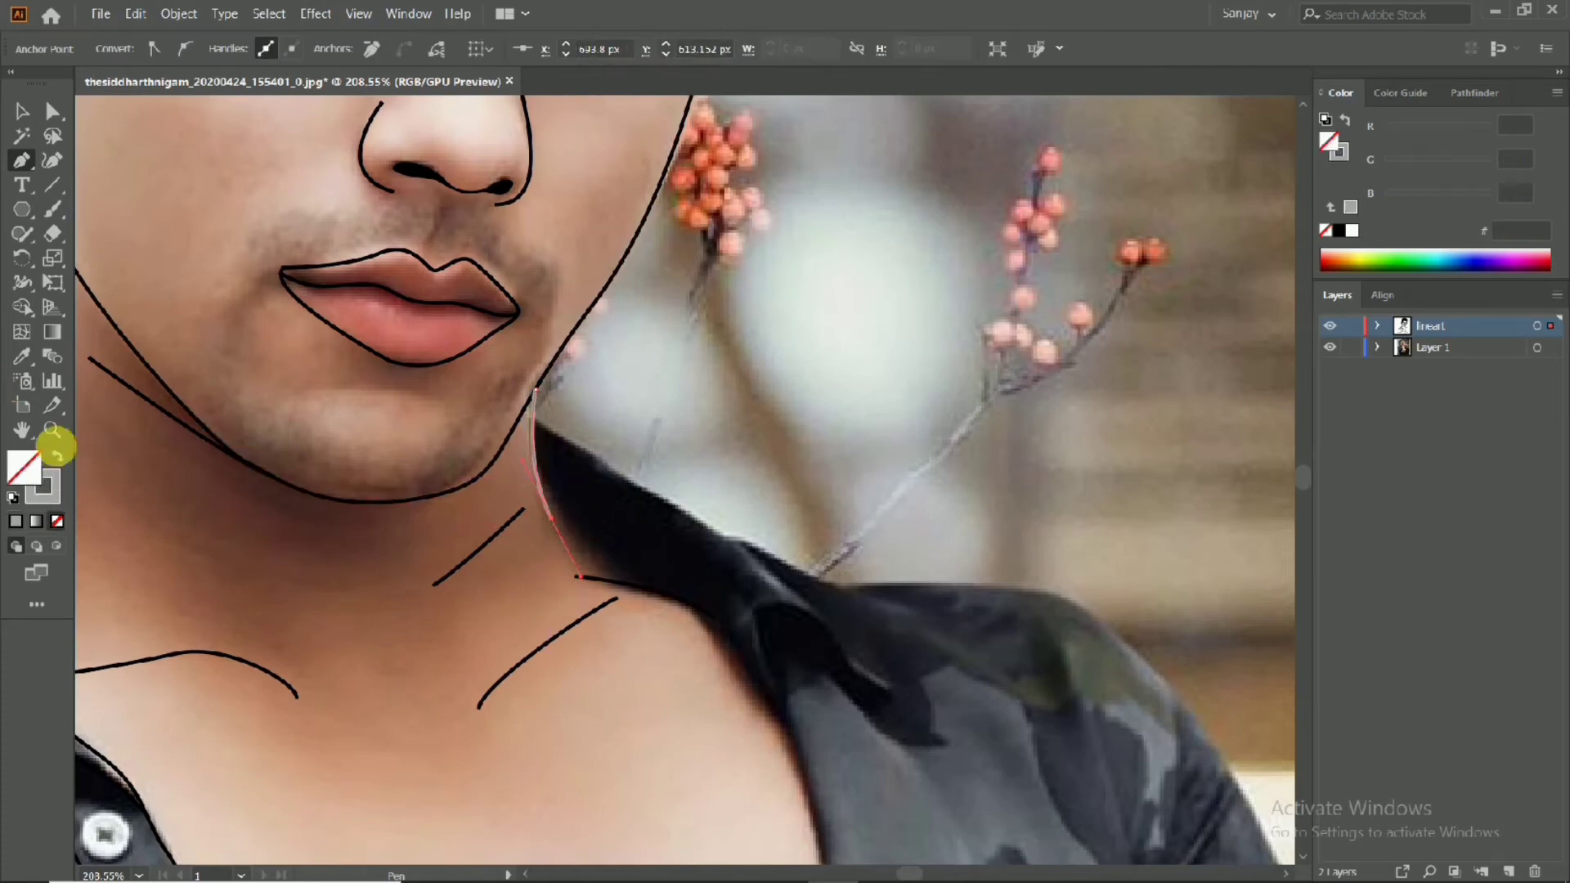
double_click(26, 471)
left_click(1000, 323)
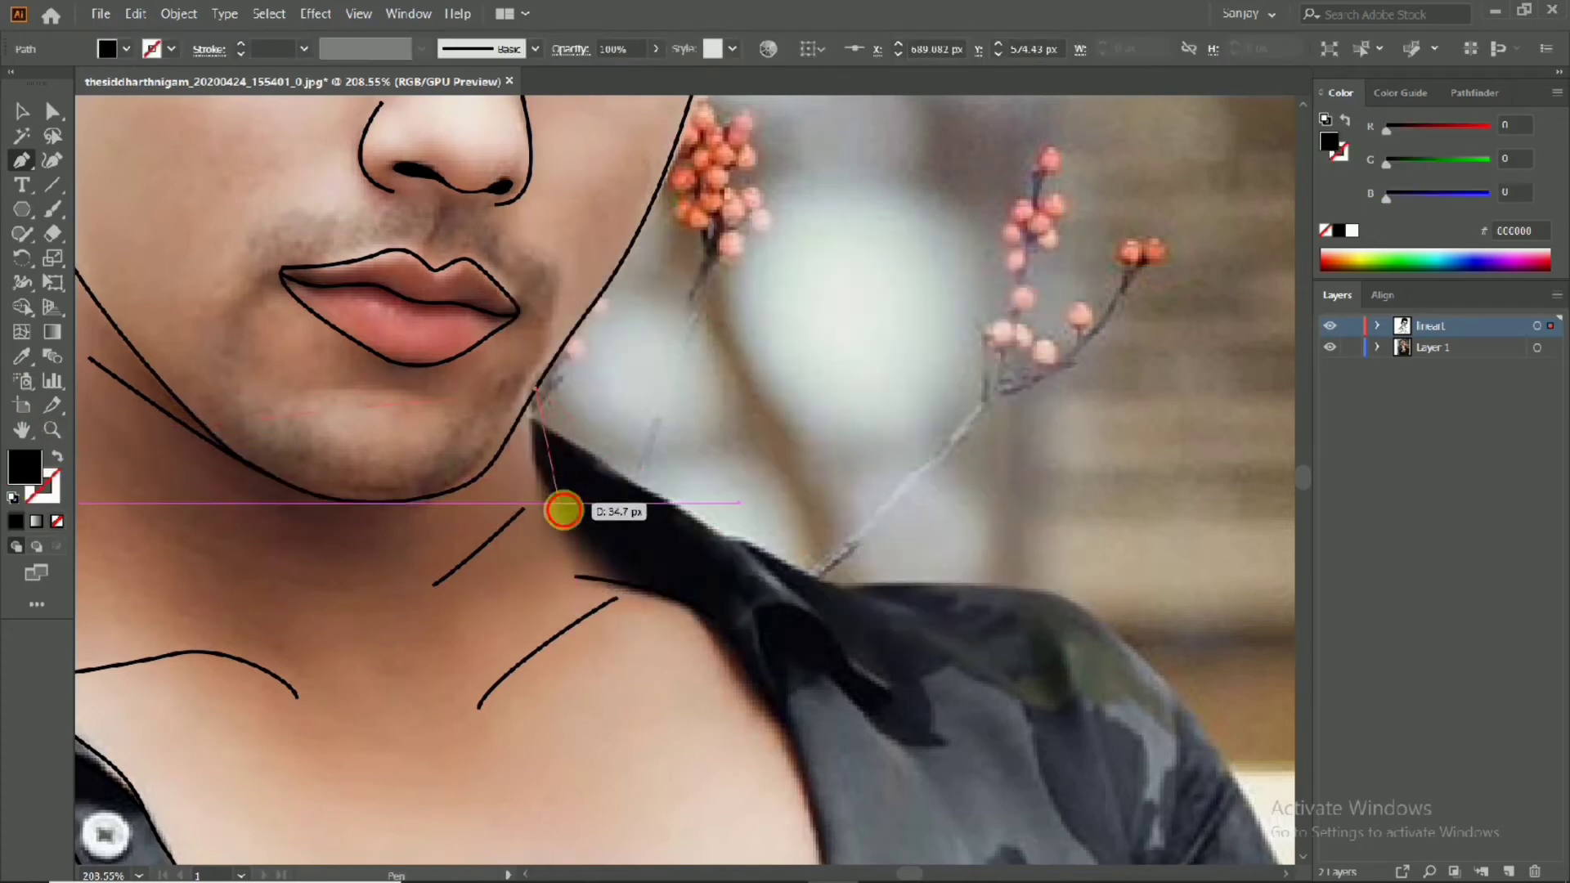
Draw a short curved neck-edge line from the jaw down along the shirt collar with a black stroke and no fill
scroll(579, 407, "up", 3)
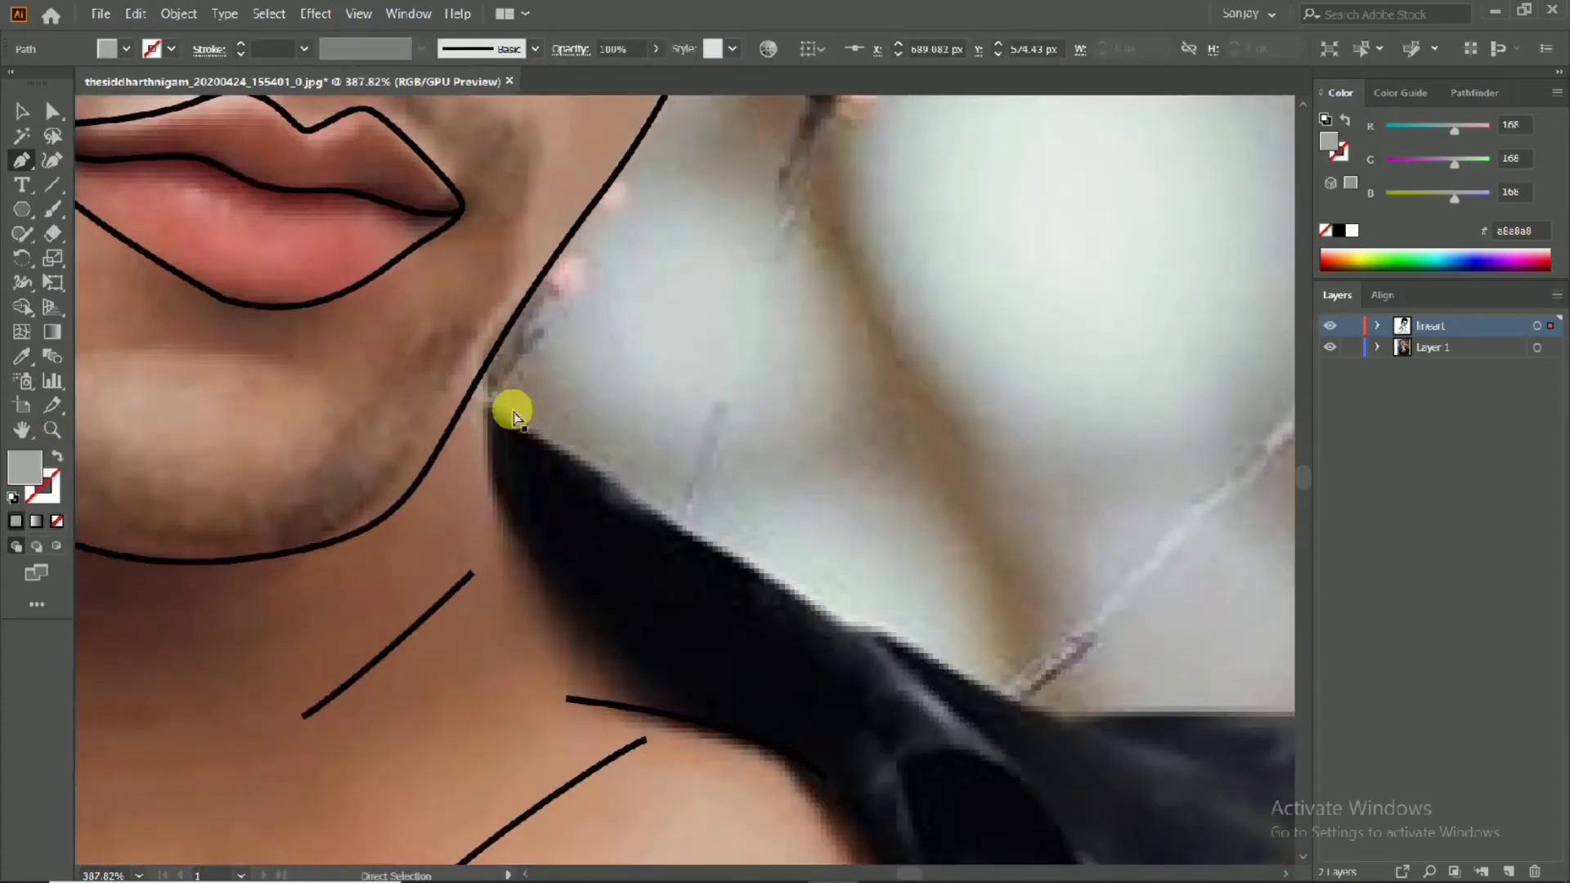
left_click(519, 564)
double_click(28, 472)
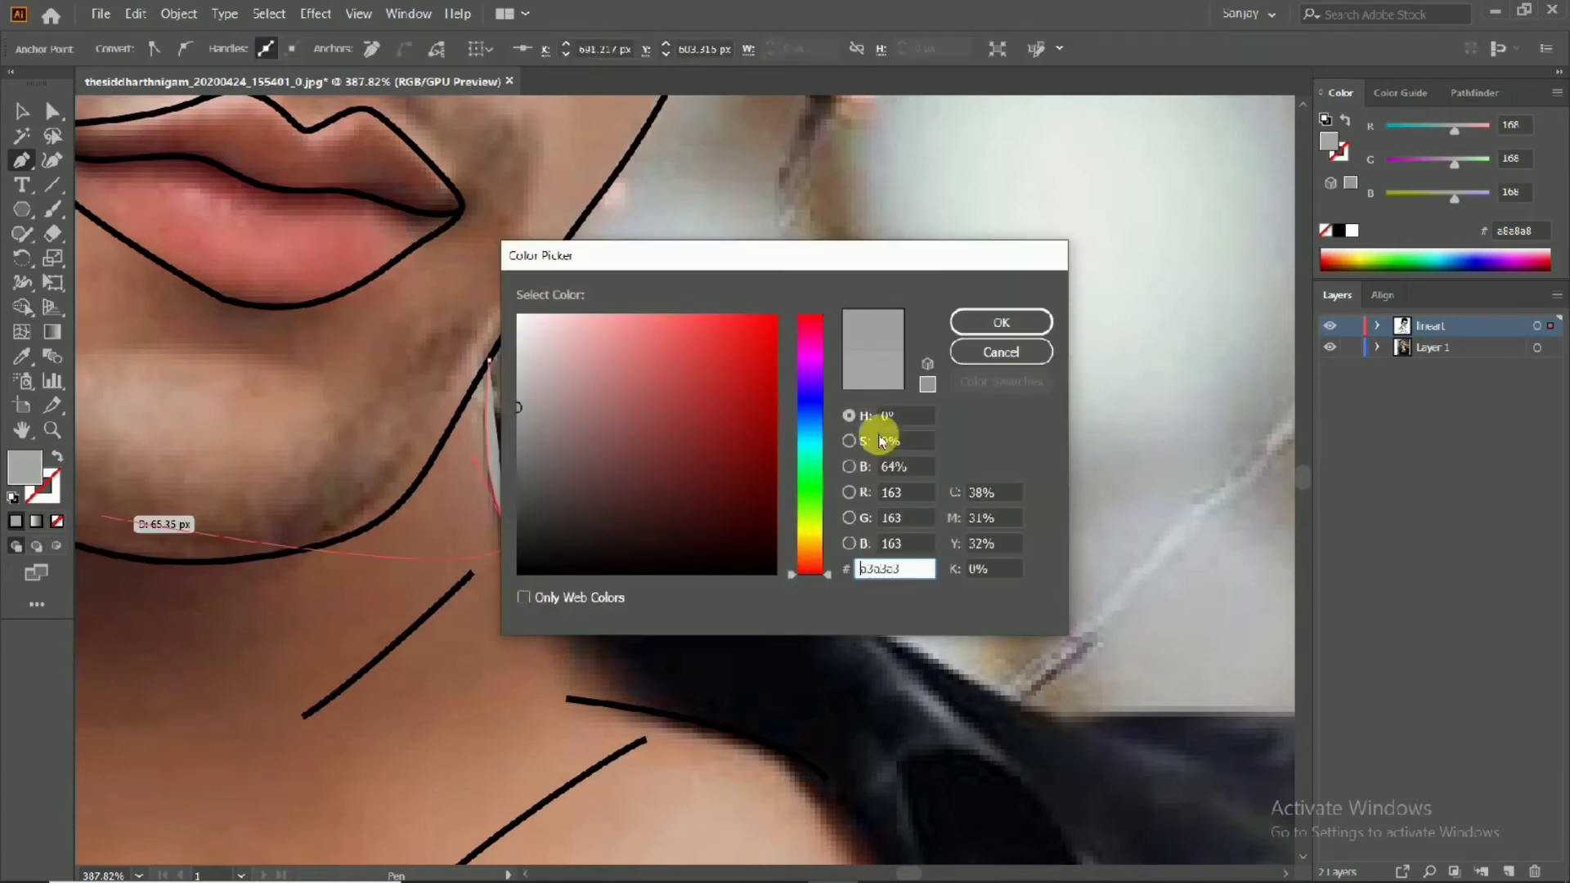
key("Return")
key("shift+x")
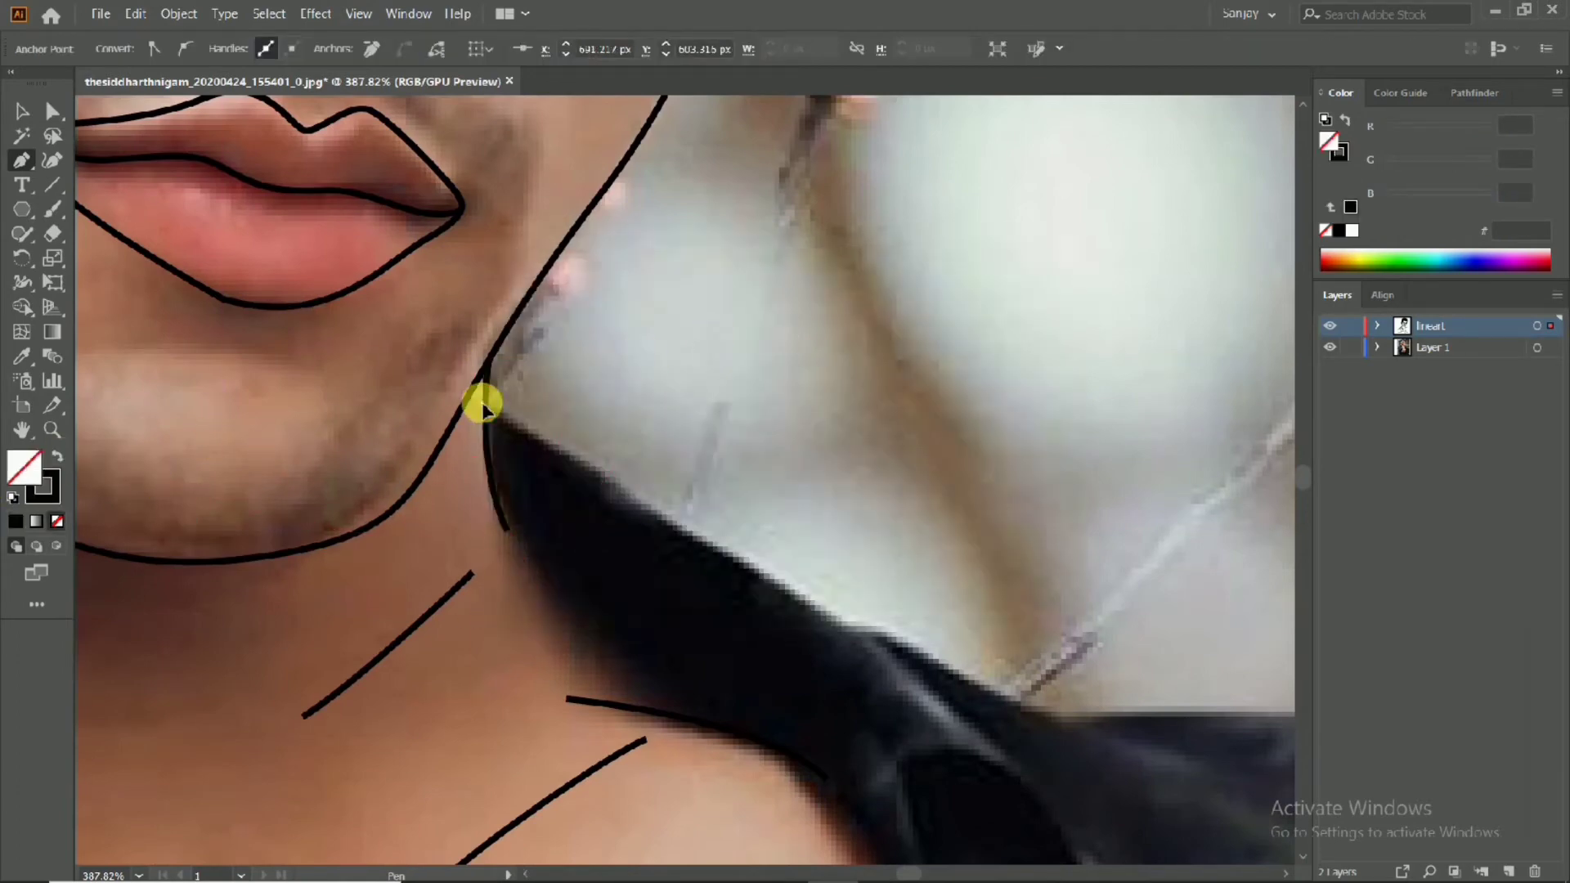
Trace the shirt's outer edge from the collar tip by the jaw over the shoulder and down the upper arm with a black stroke
left_click(749, 580)
left_click_drag(749, 581, 313, 413)
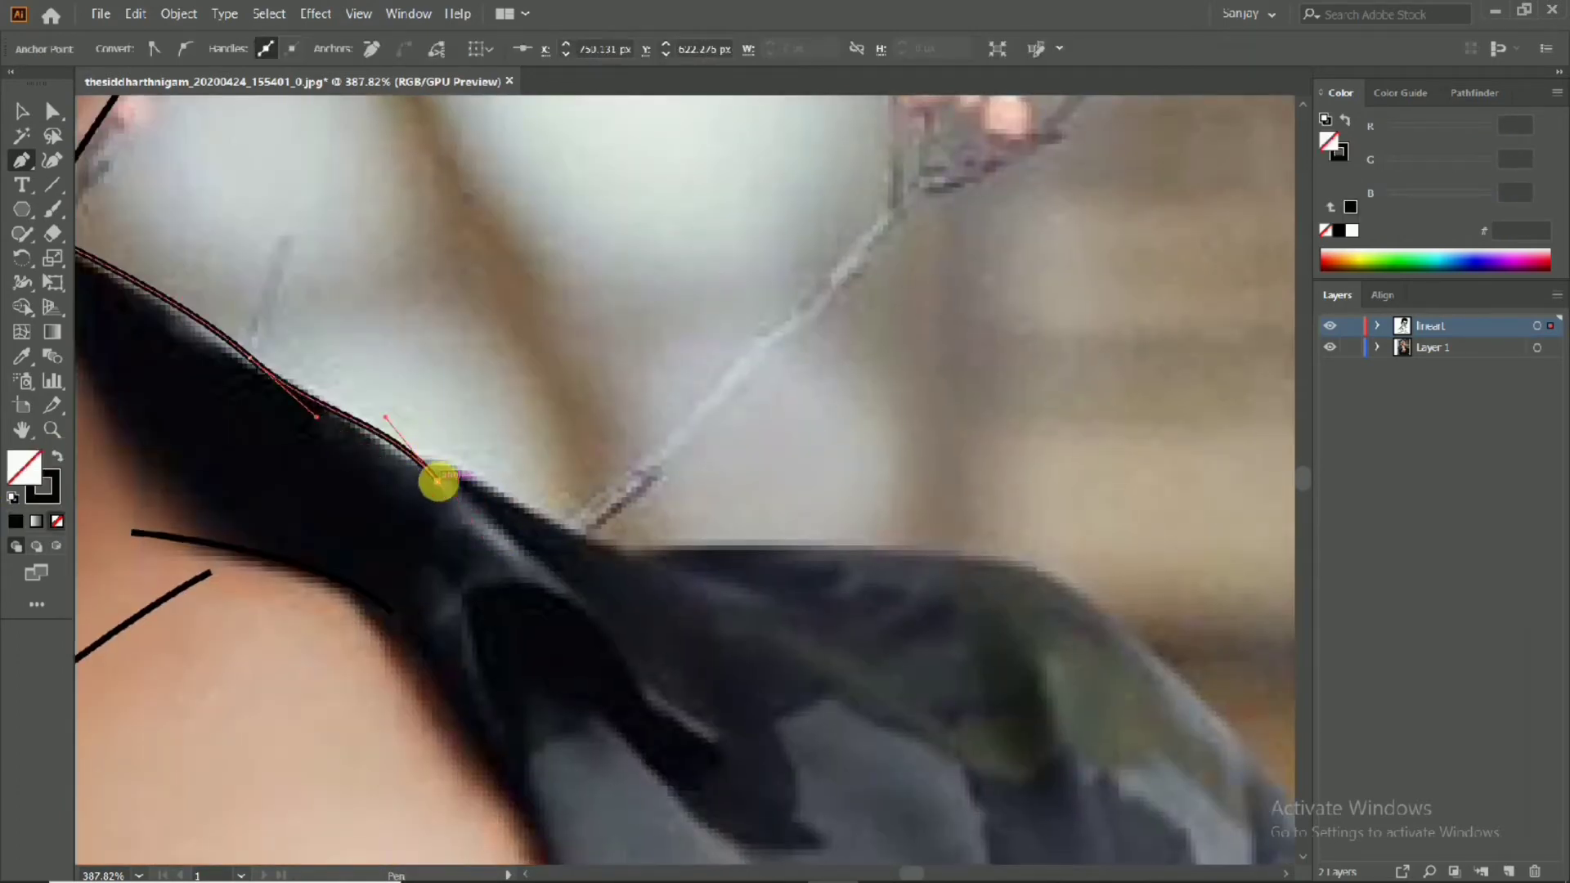
scroll(646, 532, "down", 3)
scroll(883, 578, "up", 2)
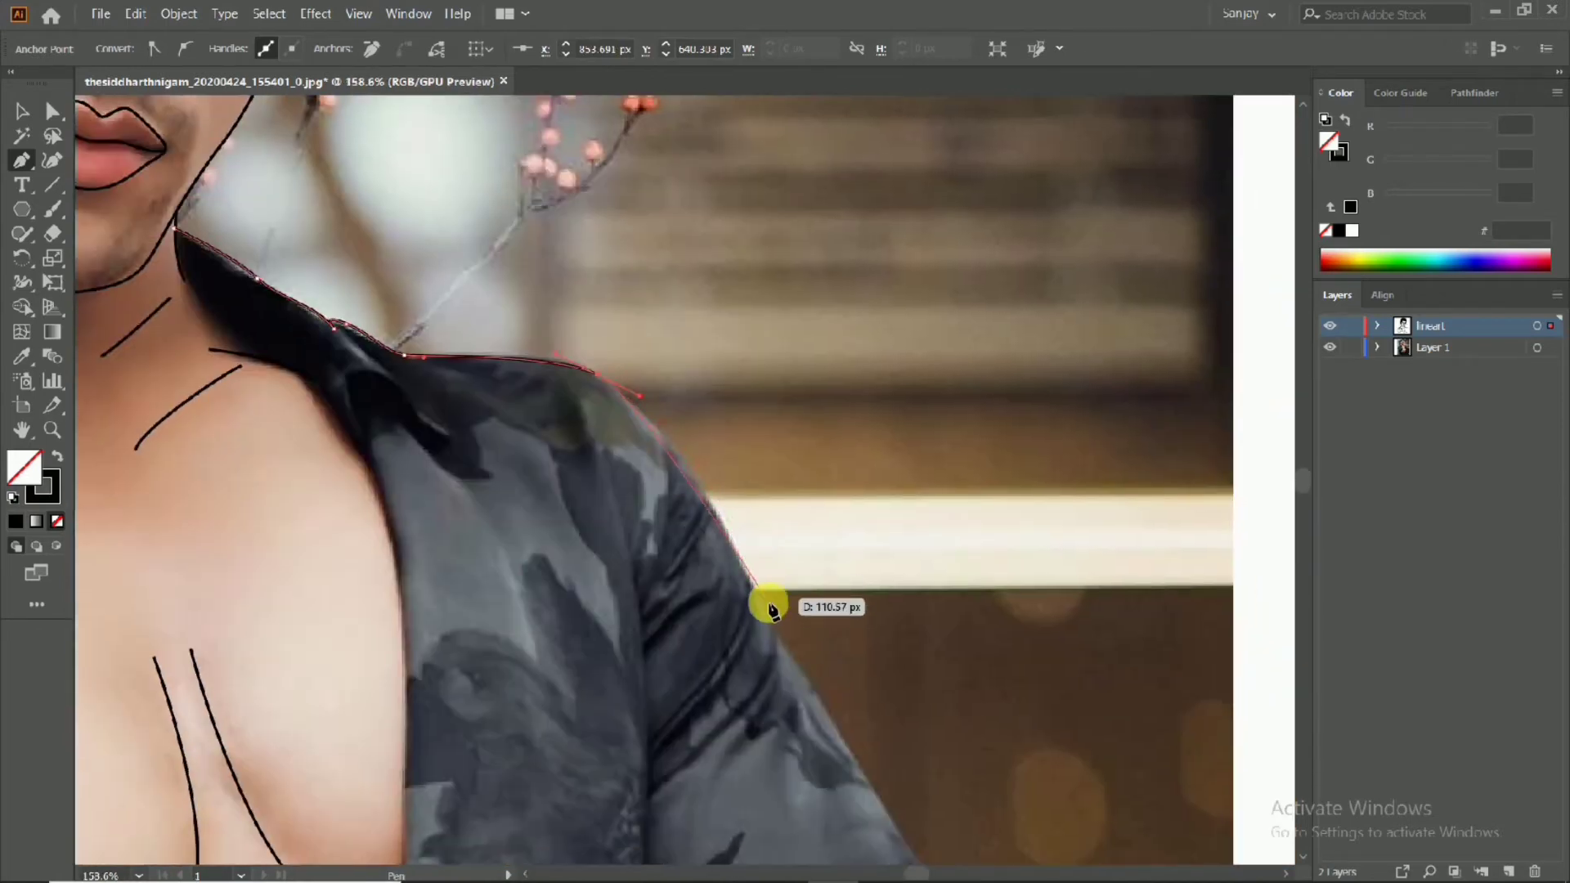
scroll(666, 399, "up", 1)
scroll(333, 573, "down", 2)
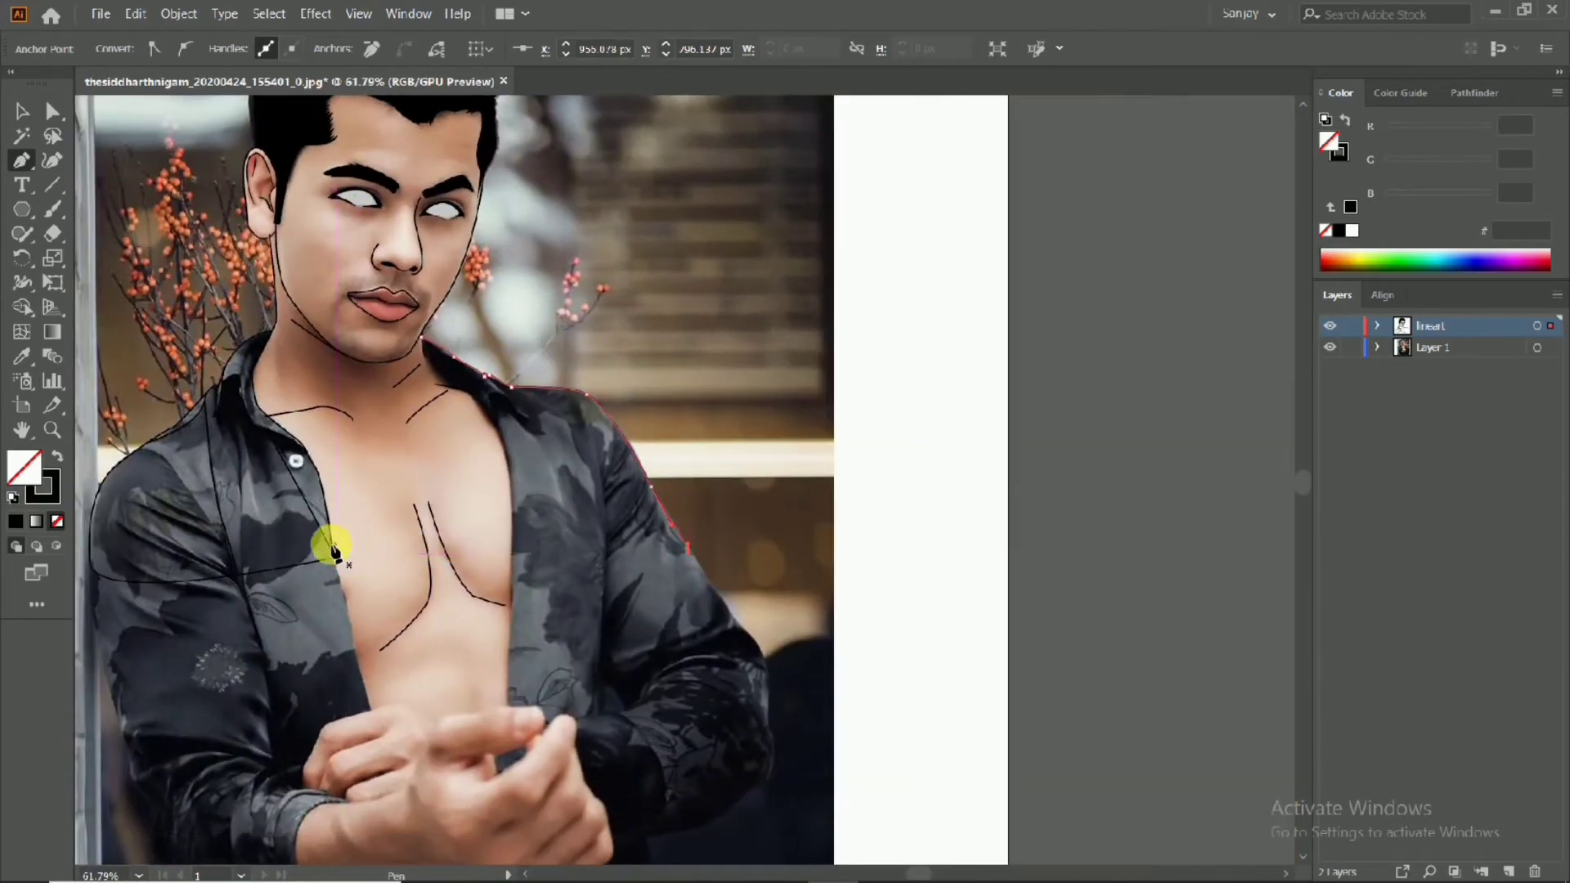
Draw an iris circle about 17.5 px wide over the left eyeball with the Ellipse tool in a black 1 pt outline
scroll(441, 550, "up", 1)
scroll(442, 549, "up", 5)
scroll(428, 340, "up", 3)
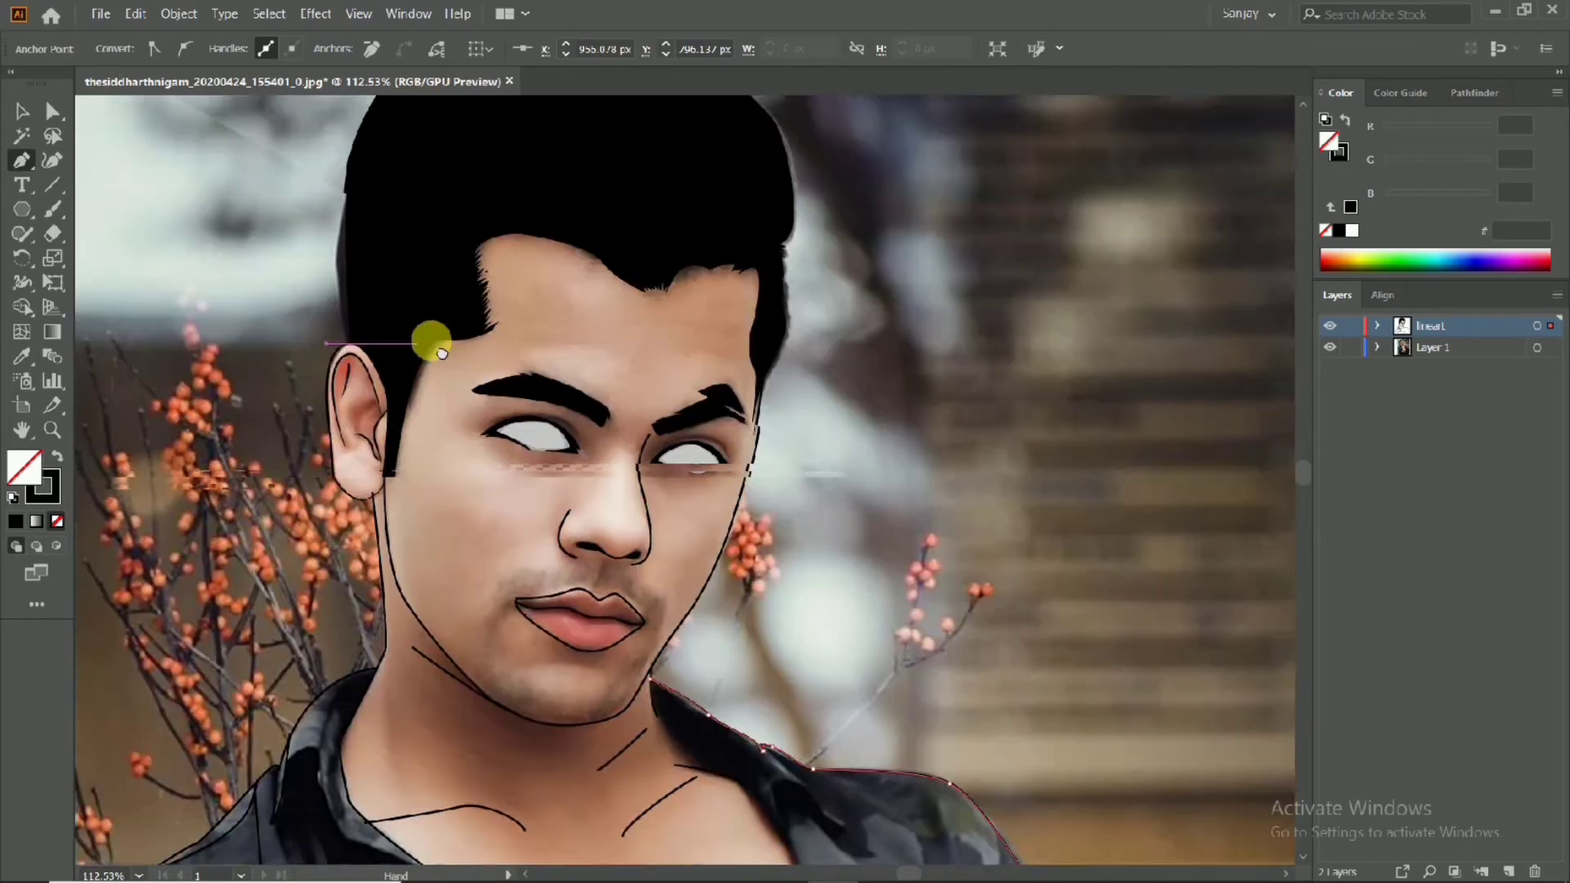
left_click_drag(22, 210, 147, 256)
scroll(602, 424, "up", 2)
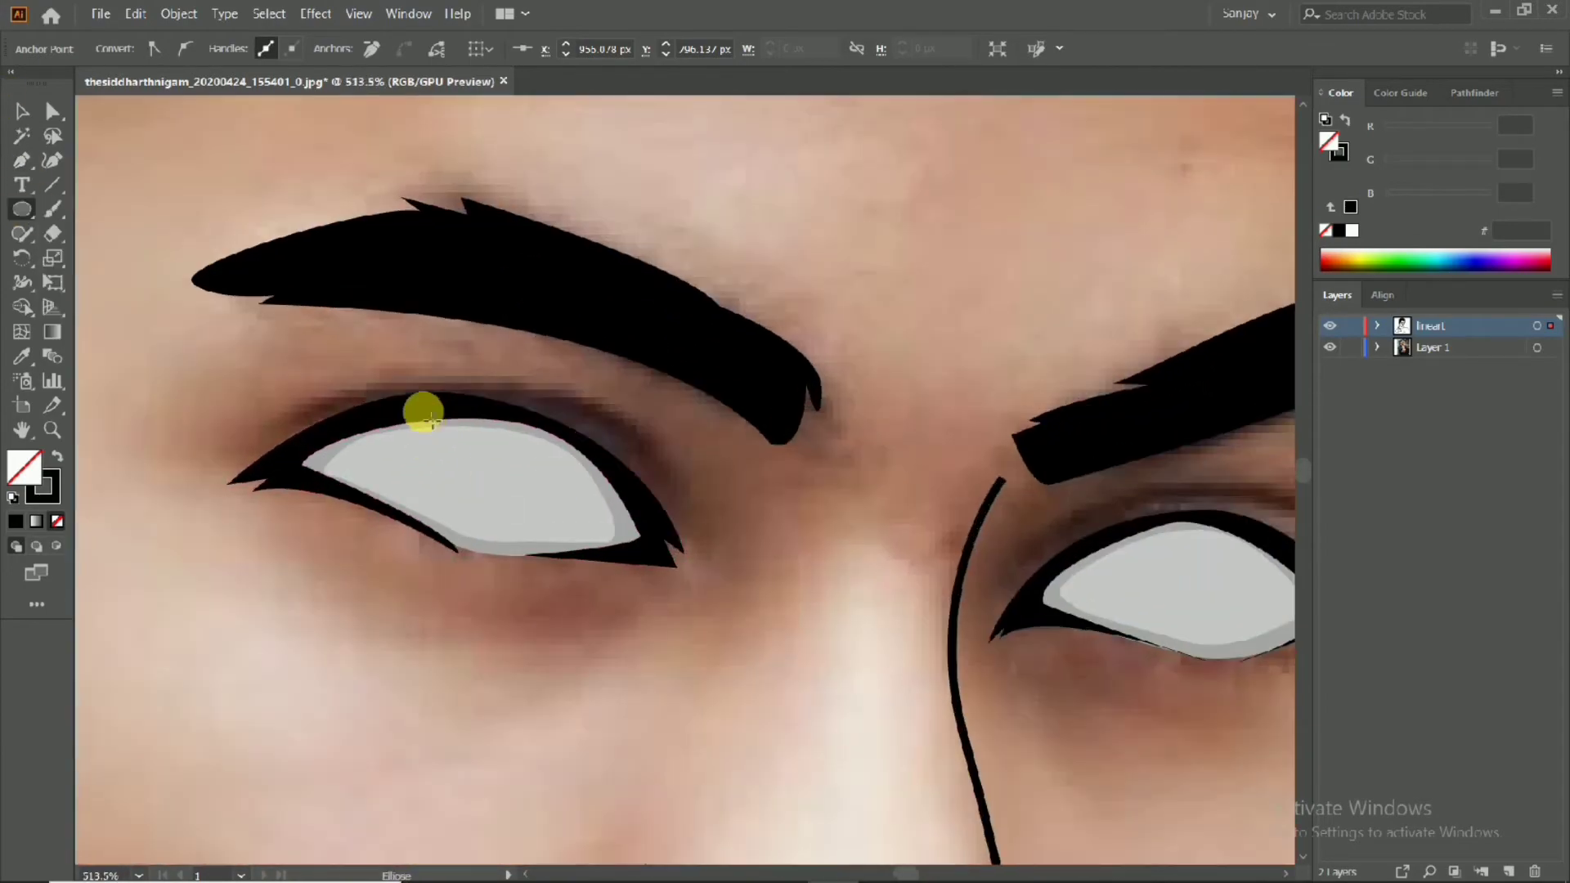
left_click_drag(560, 575, 559, 573)
scroll(449, 533, "down", 4)
scroll(544, 603, "up", 4)
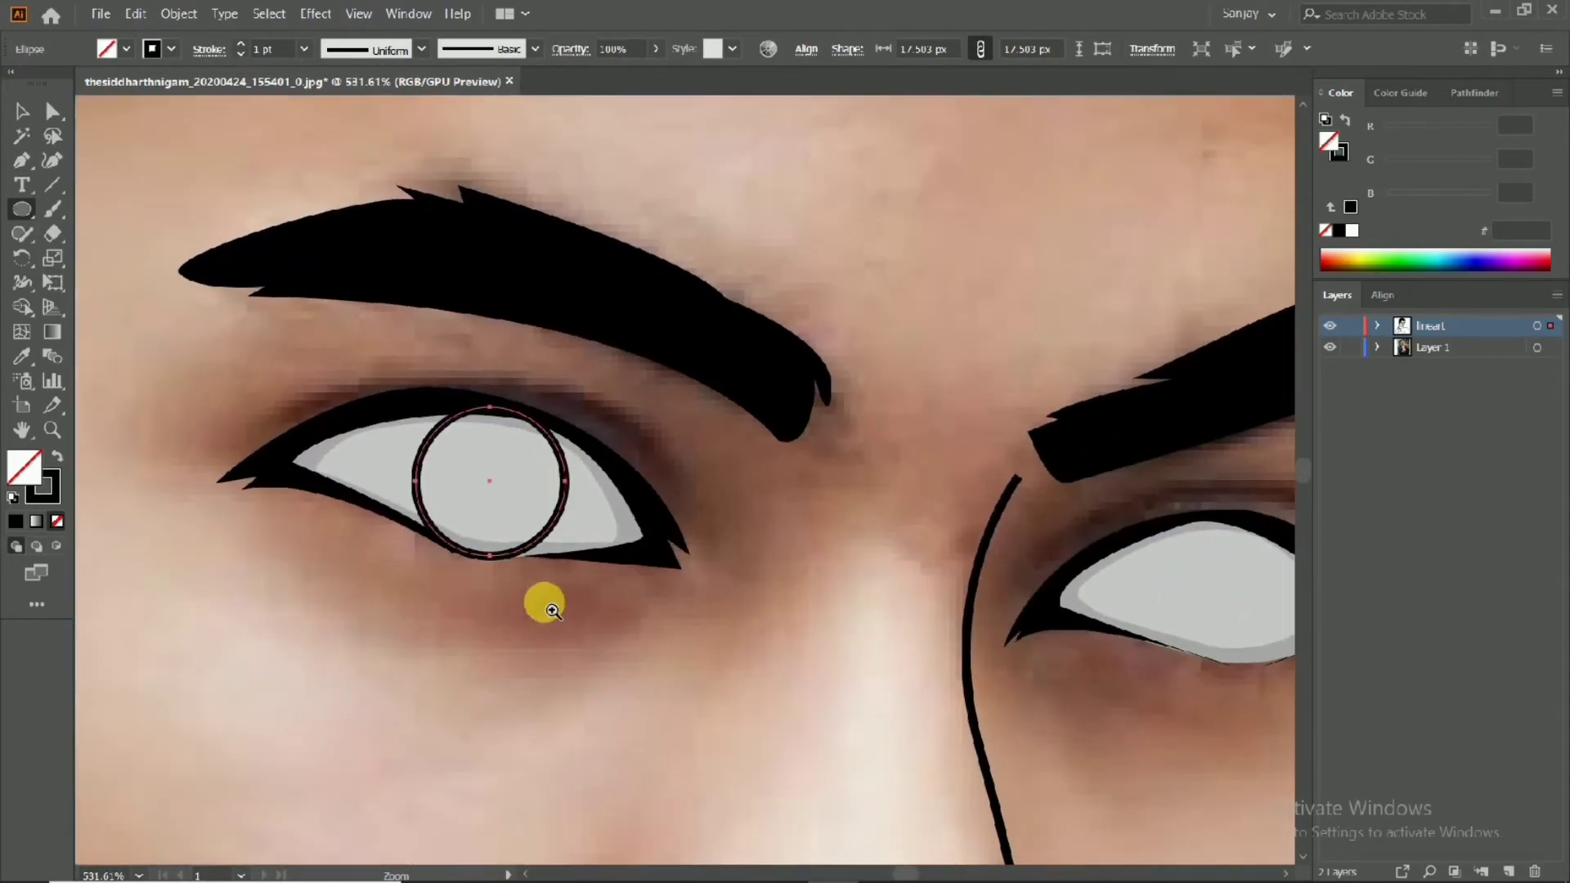
Try the left iris circle with a solid black fill, then switch it back to a black outline
left_click(58, 456)
scroll(543, 455, "down", 4)
scroll(297, 456, "up", 4)
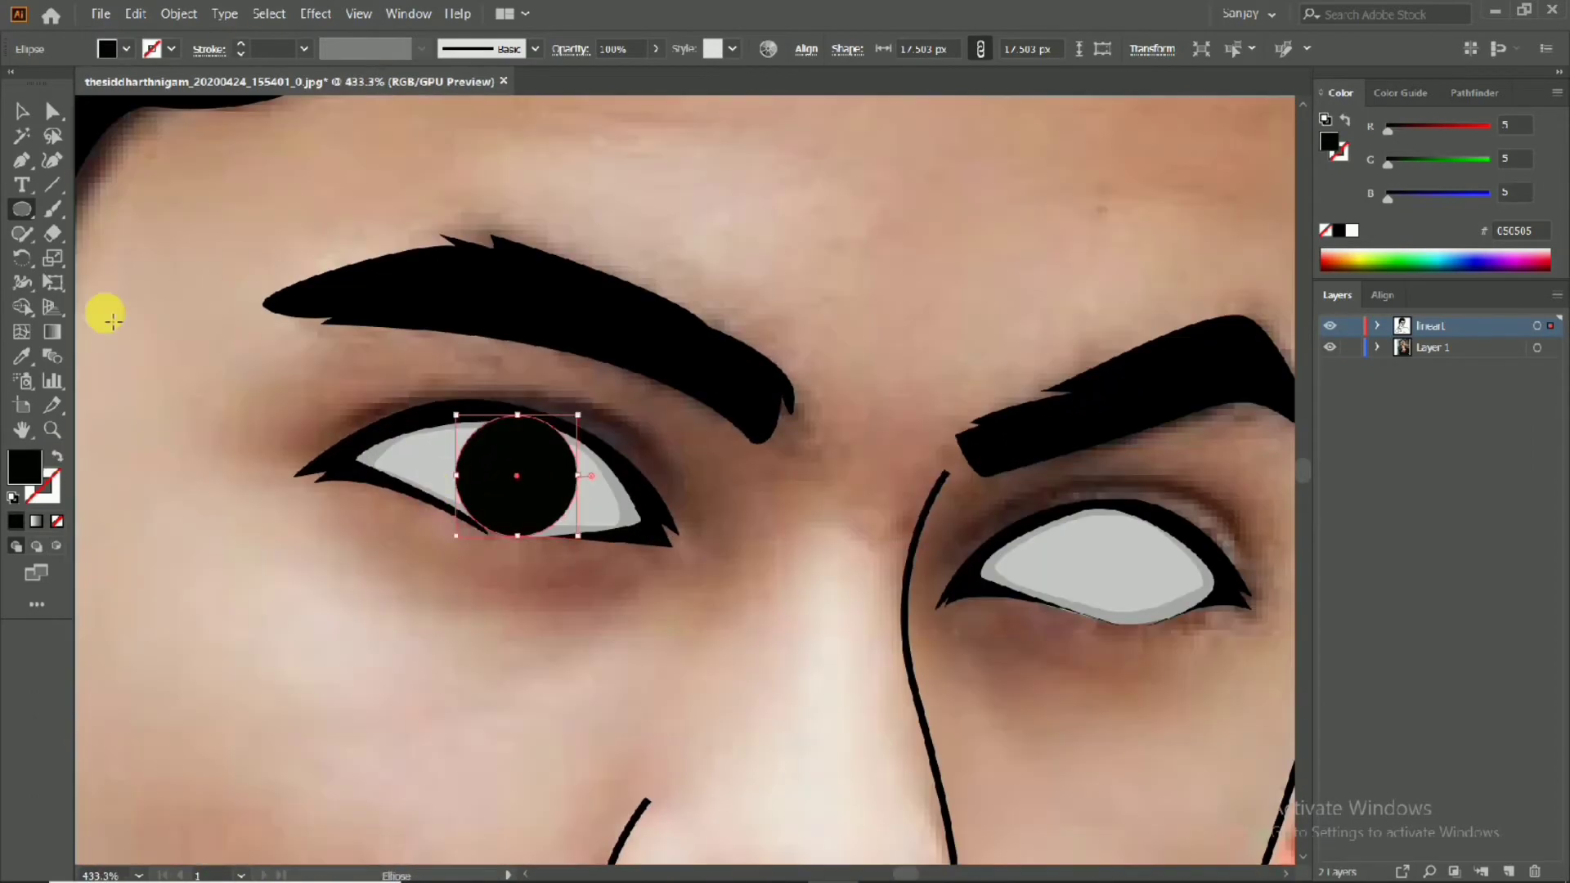
left_click(58, 456)
Resize the left iris outline to about 15.5 × 17.2 px
scroll(480, 527, "up", 3)
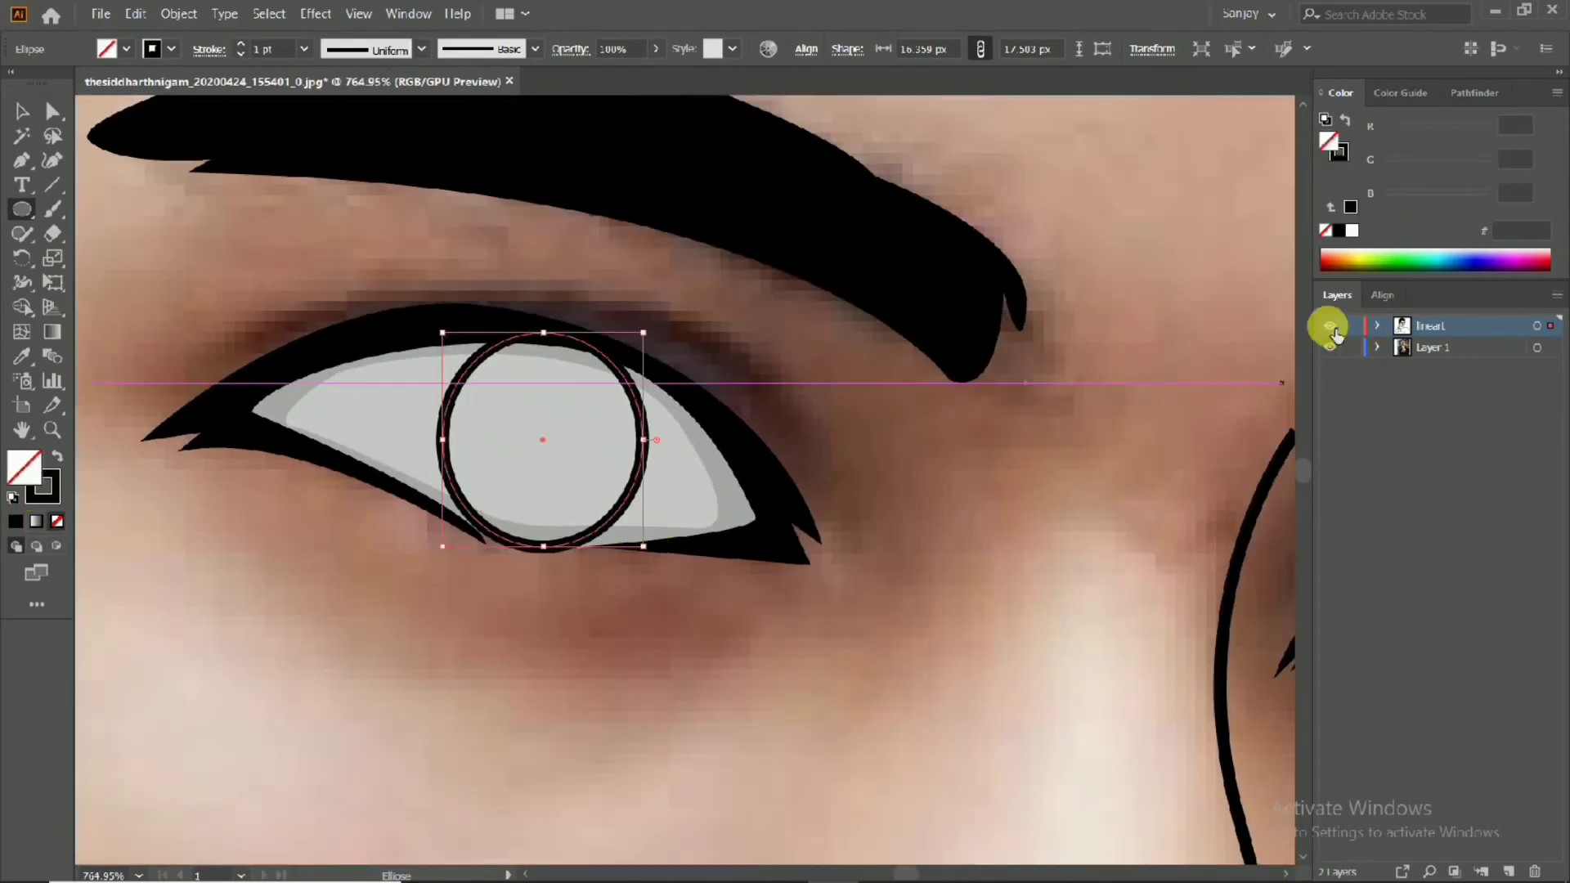
key("ctrl+shift+a")
key("v")
left_click(634, 364)
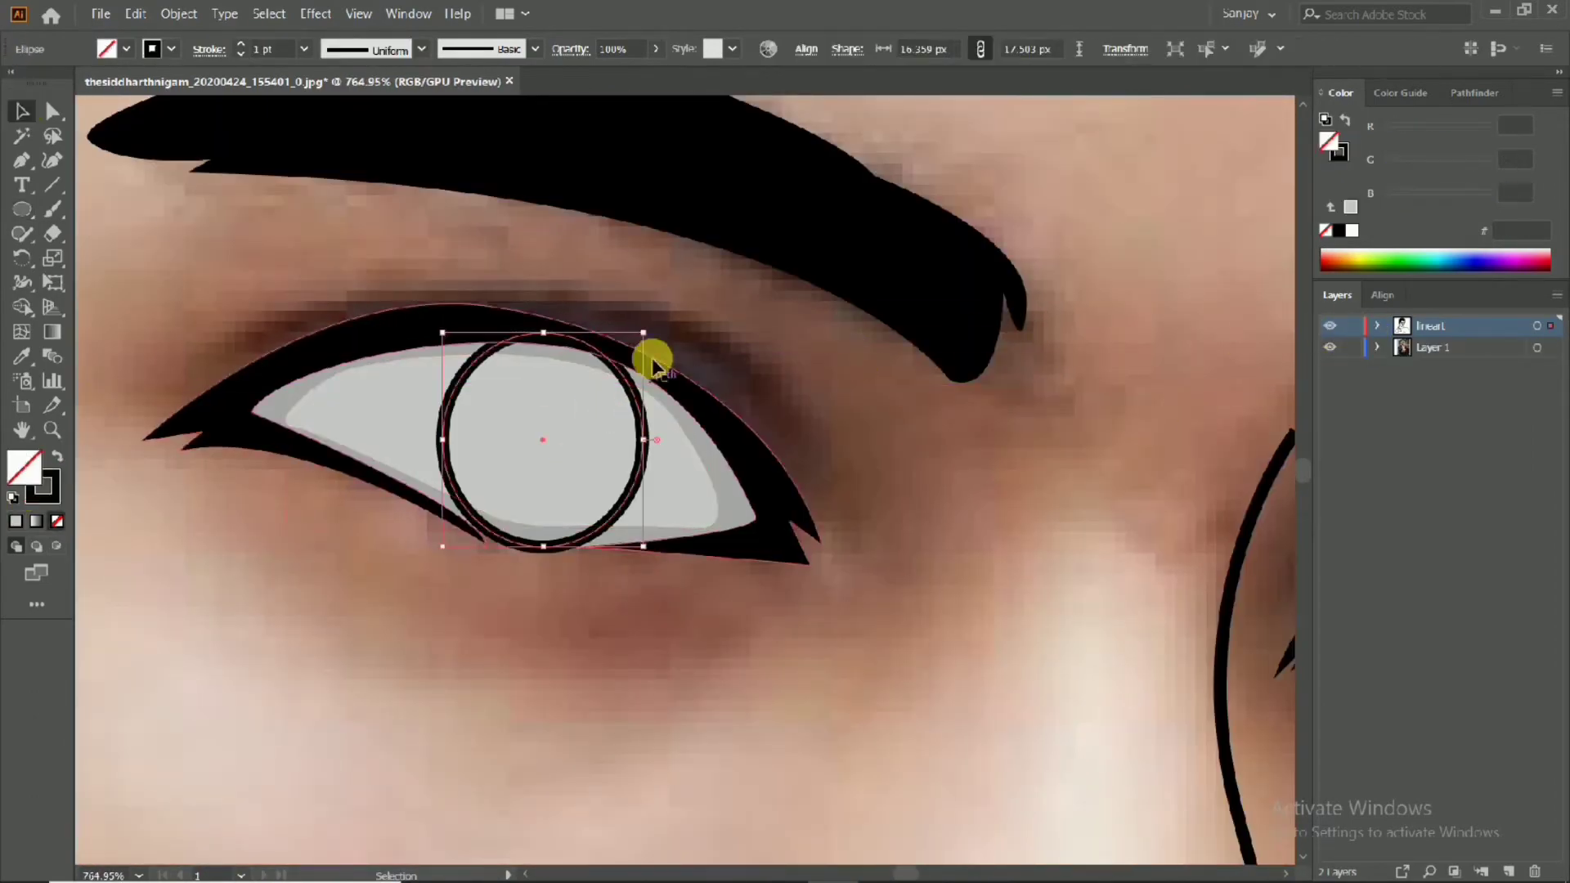
left_click_drag(647, 335, 640, 338)
Hide the line art layer to check the photo's eyes, show it again and shift the iris outline slightly towards the ear
left_click(1330, 325)
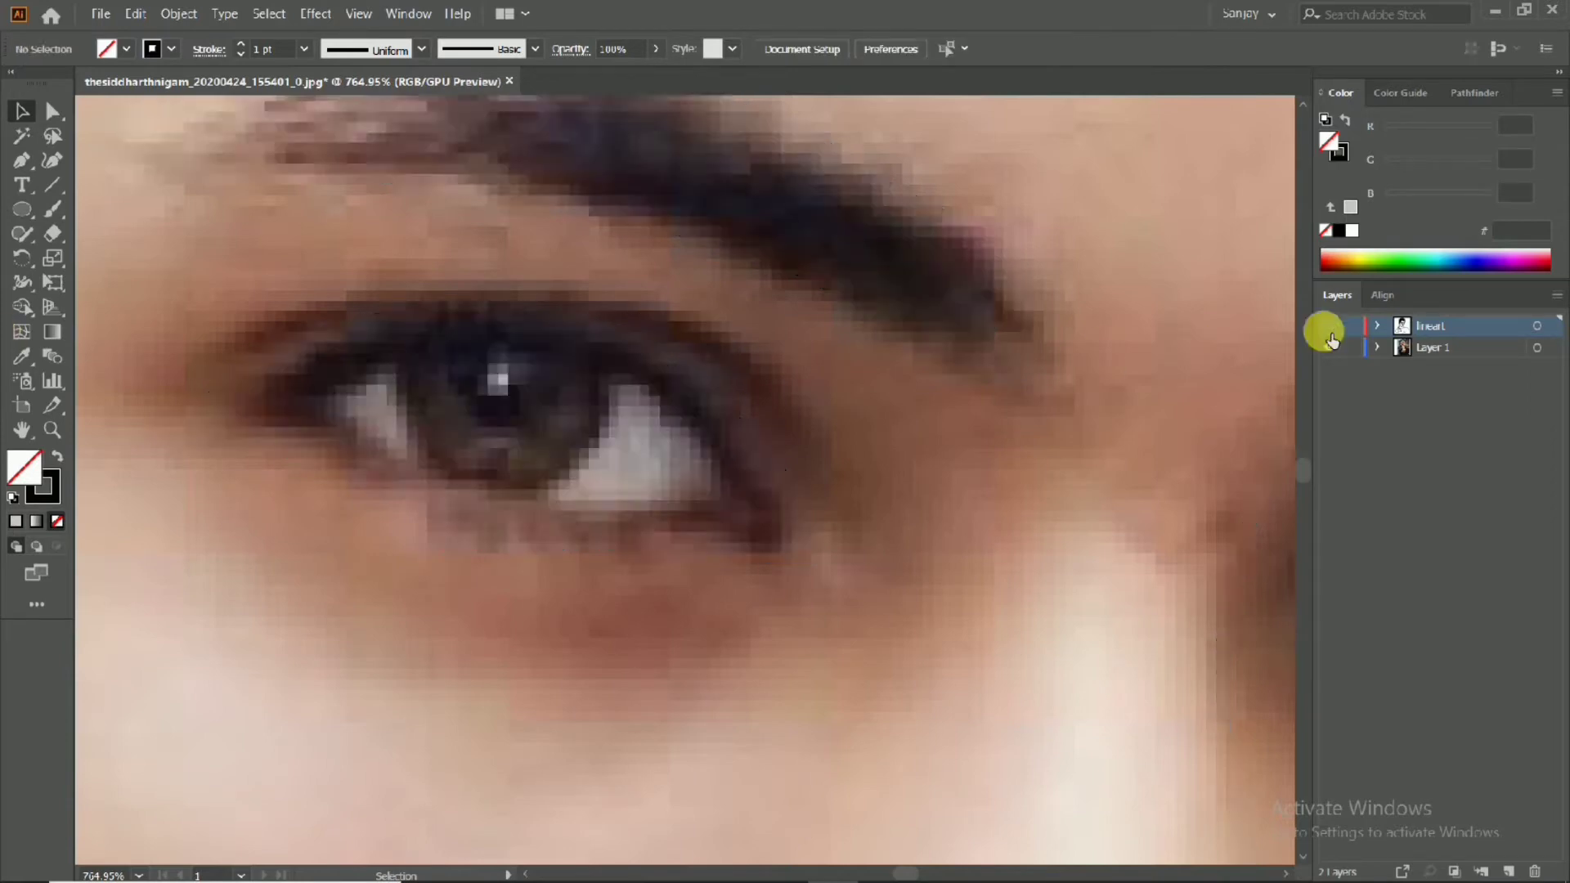
left_click(1330, 326)
scroll(449, 480, "down", 3)
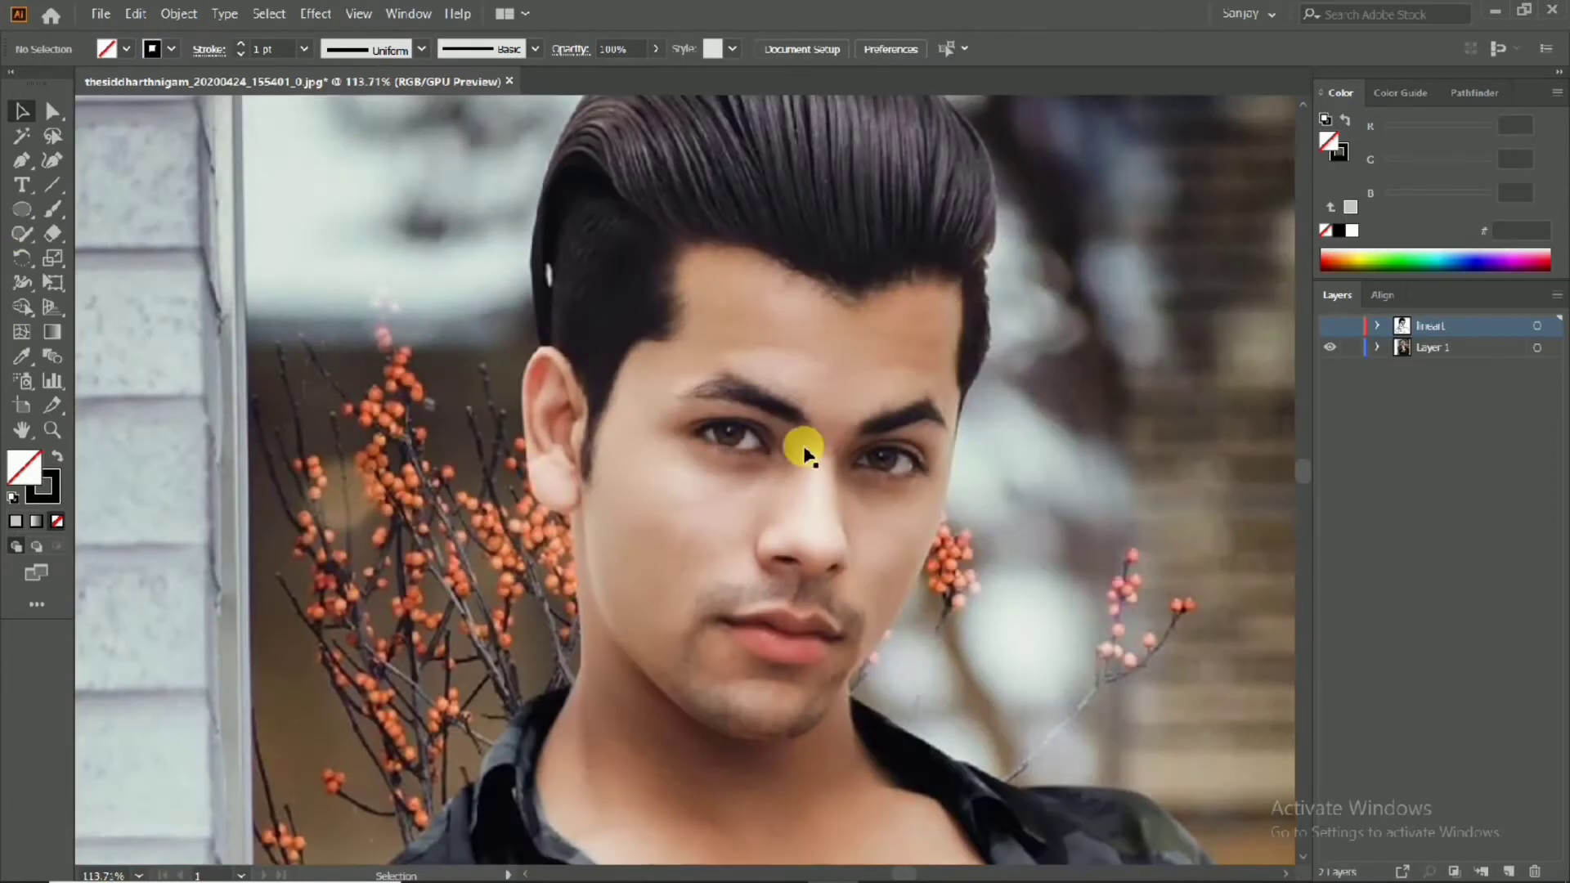
left_click(1330, 326)
scroll(669, 511, "up", 3)
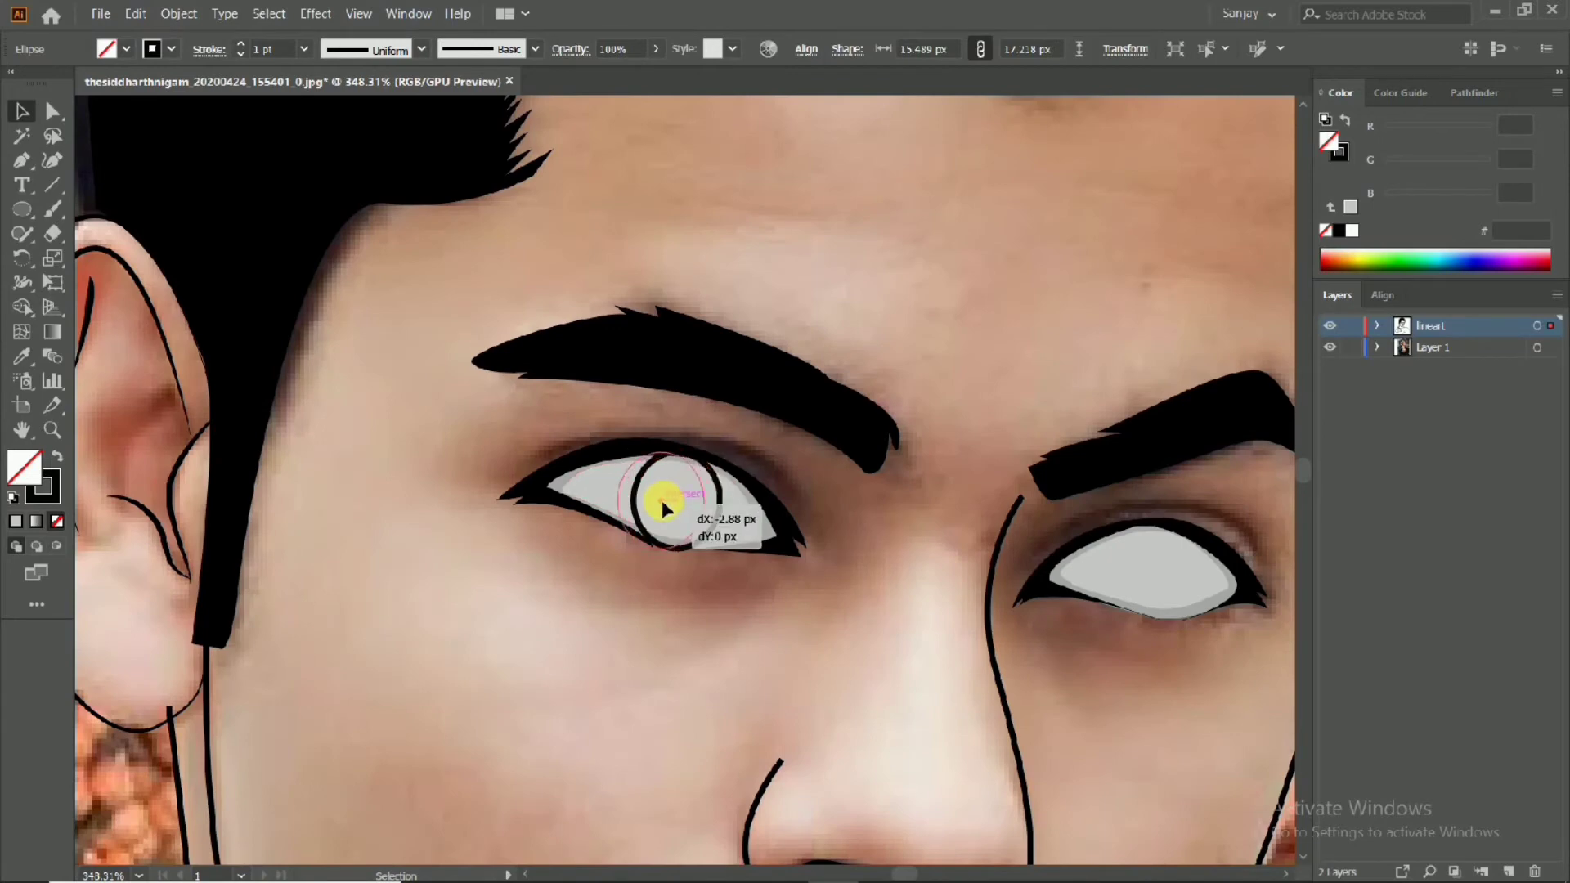
left_click_drag(663, 509, 661, 508)
scroll(641, 502, "down", 3)
scroll(673, 477, "up", 5)
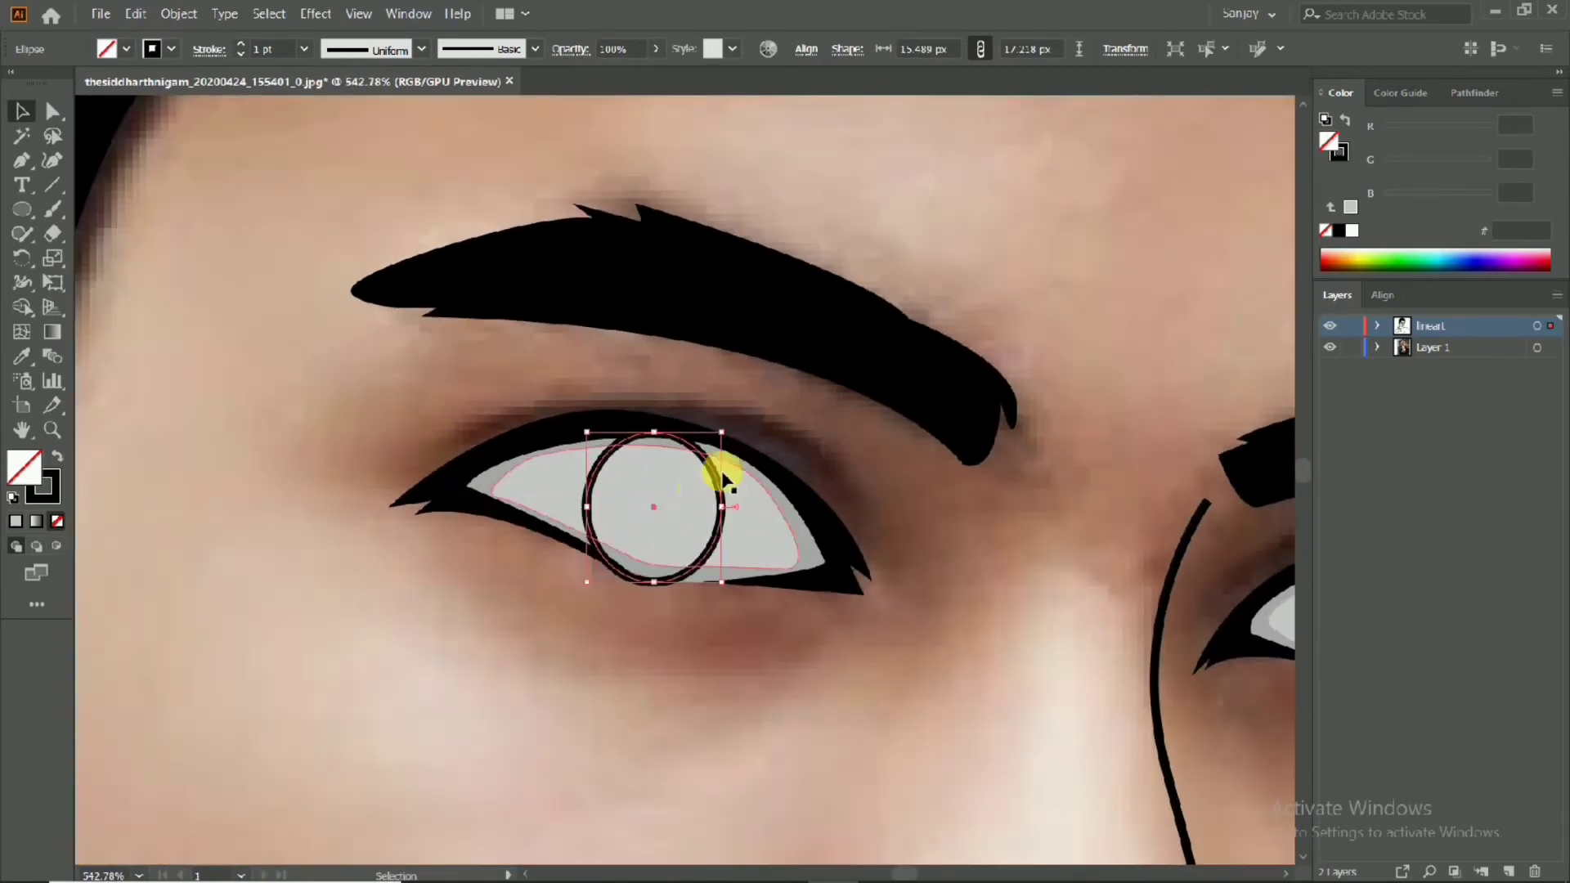
Duplicate the two grey shapes of the left eyeball in the same position
scroll(723, 478, "up", 3)
left_click(413, 483)
left_click(136, 15)
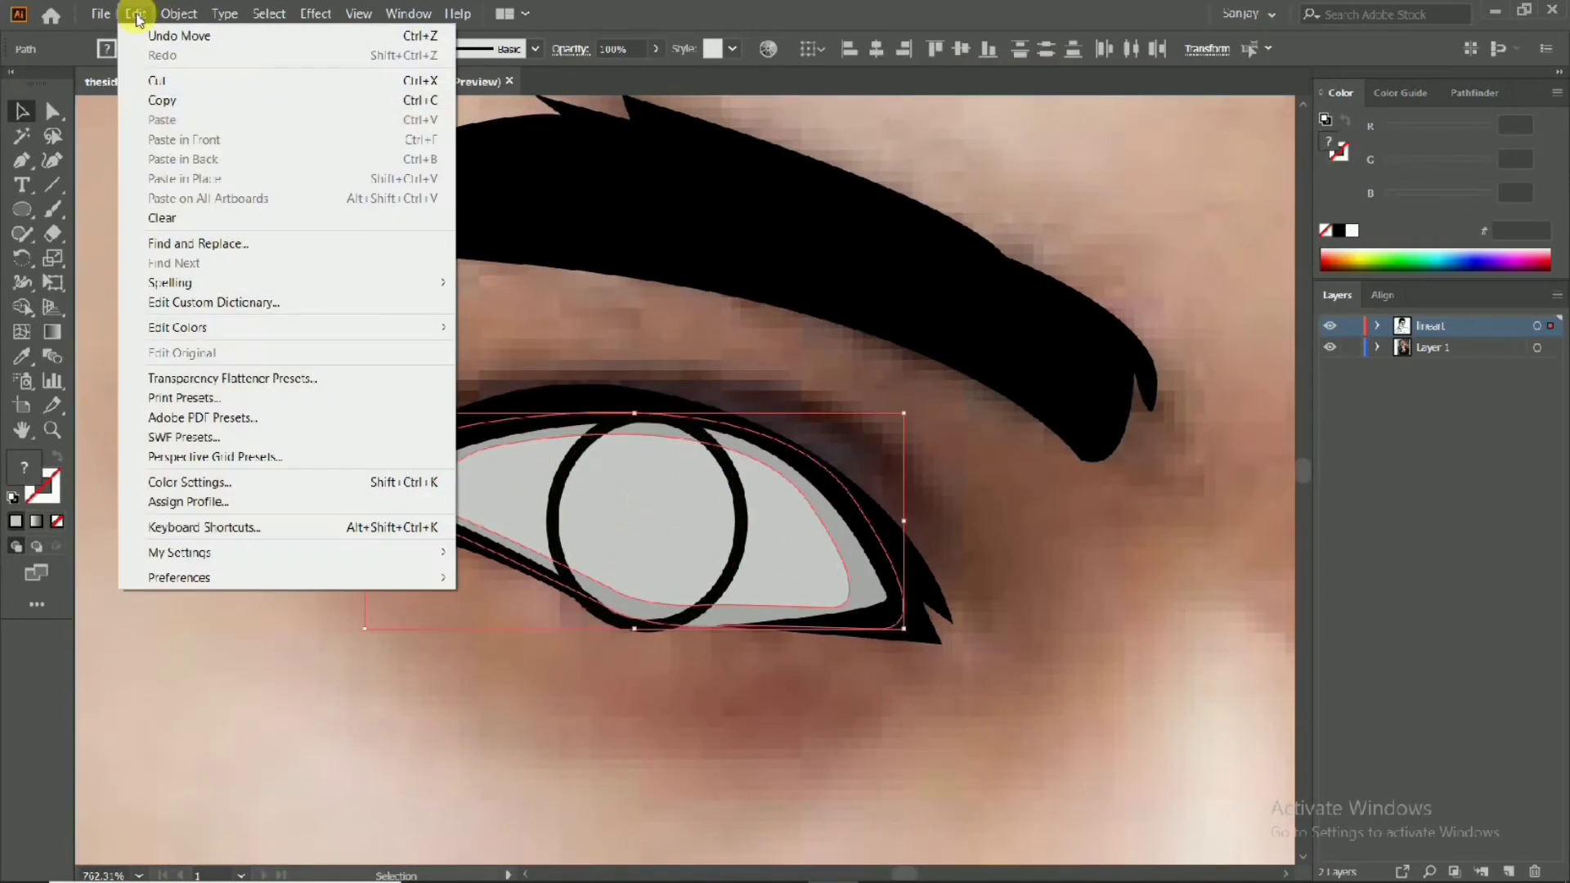
left_click(162, 100)
left_click(136, 15)
left_click(184, 179)
Trim the left iris circle to the lighter eyeball shape with the Shape Builder, removing the parts that stick out
left_click(591, 536)
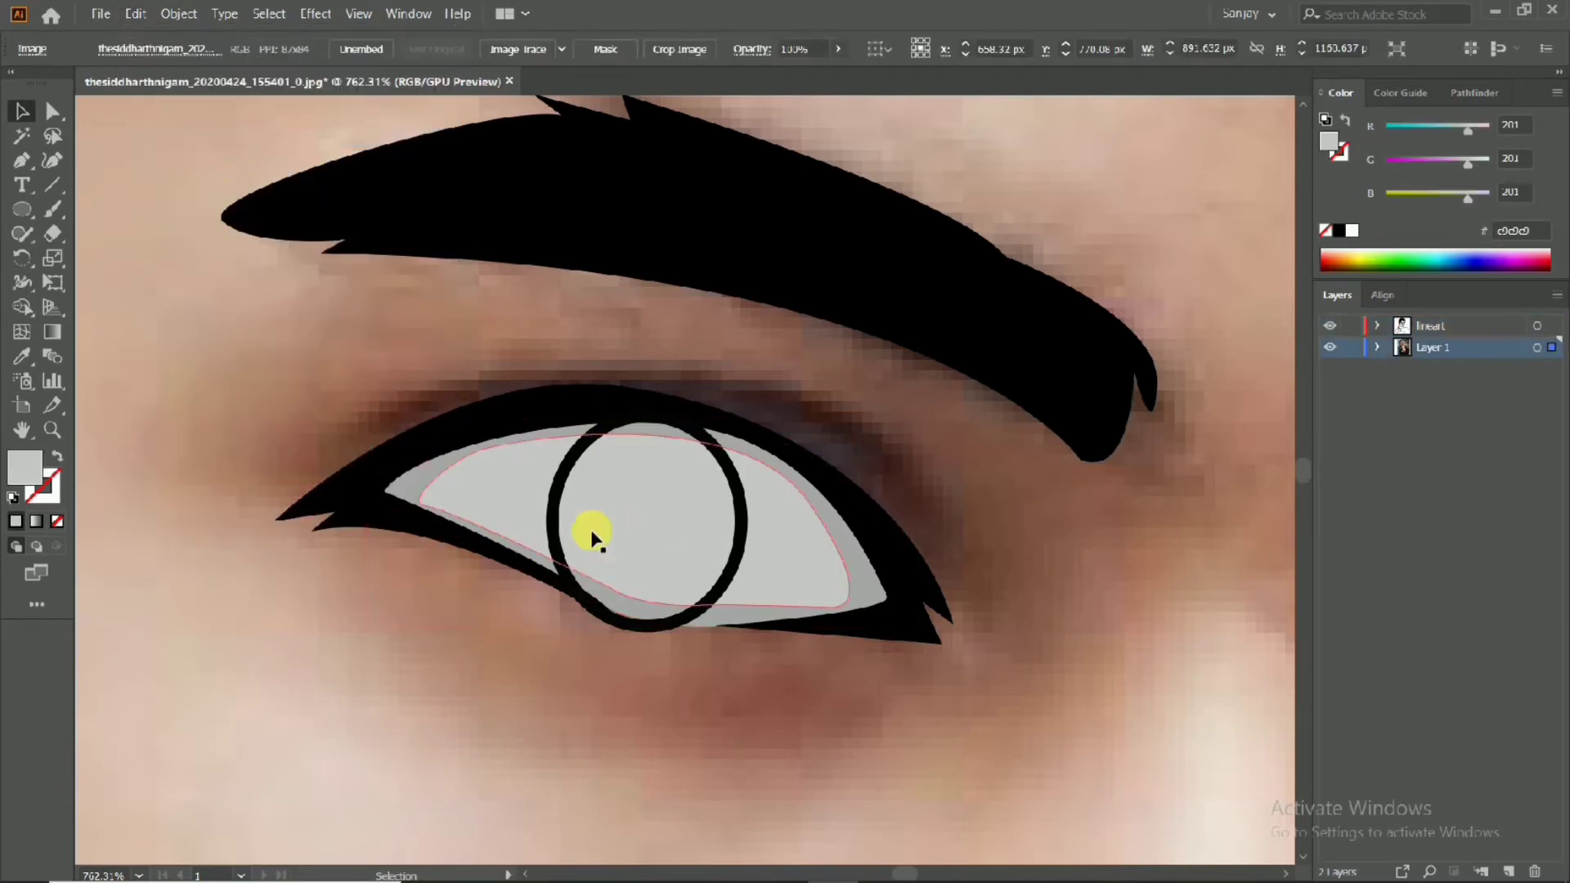
left_click(551, 530)
left_click(441, 511, "shift")
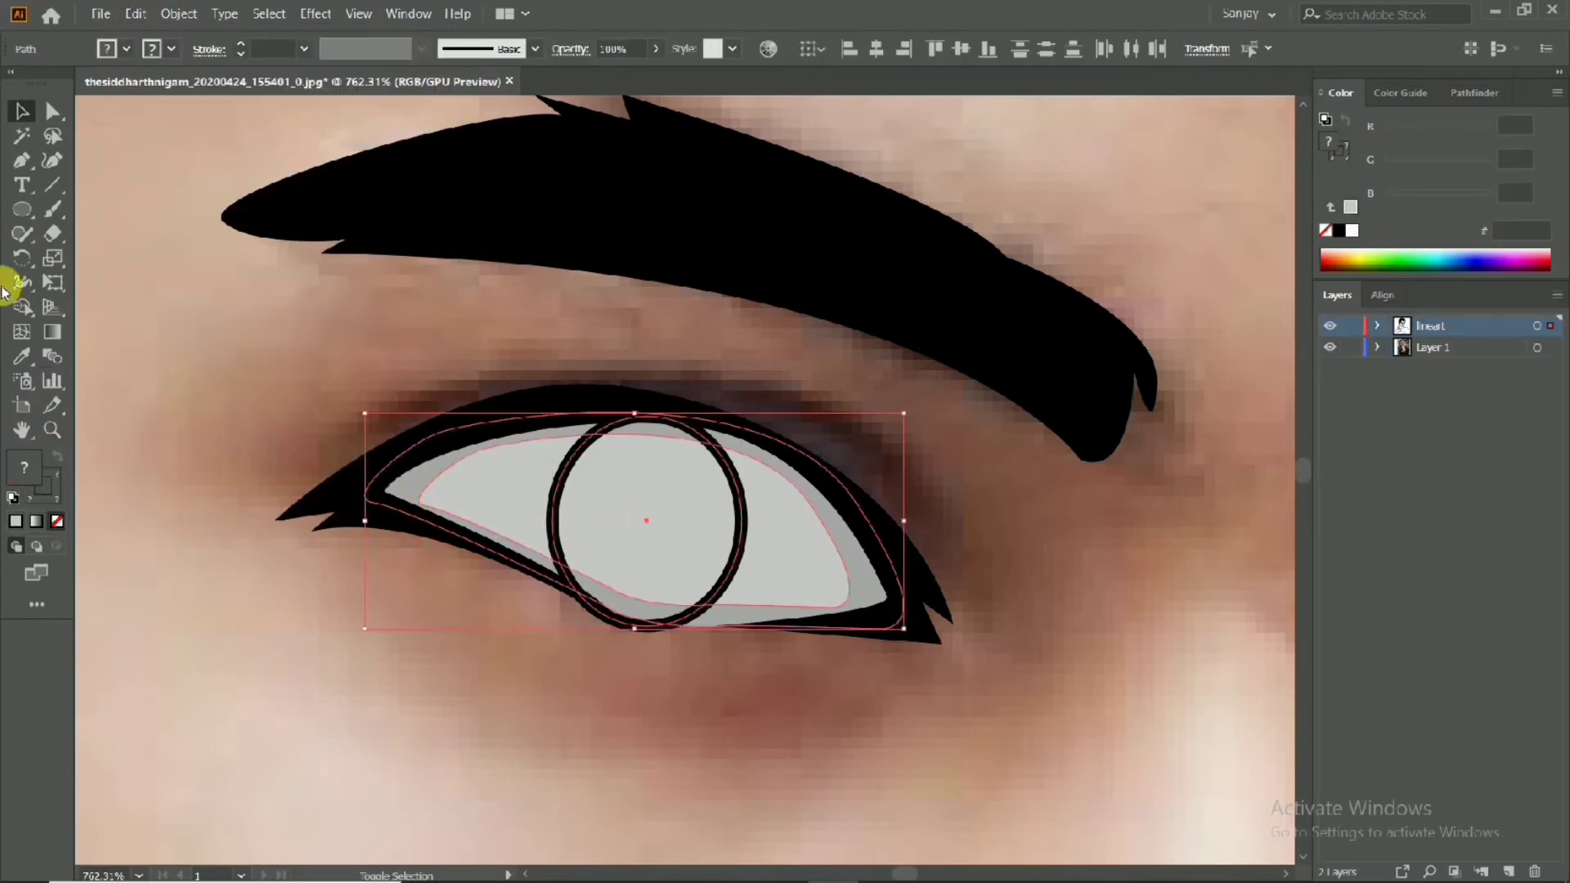
left_click(22, 309)
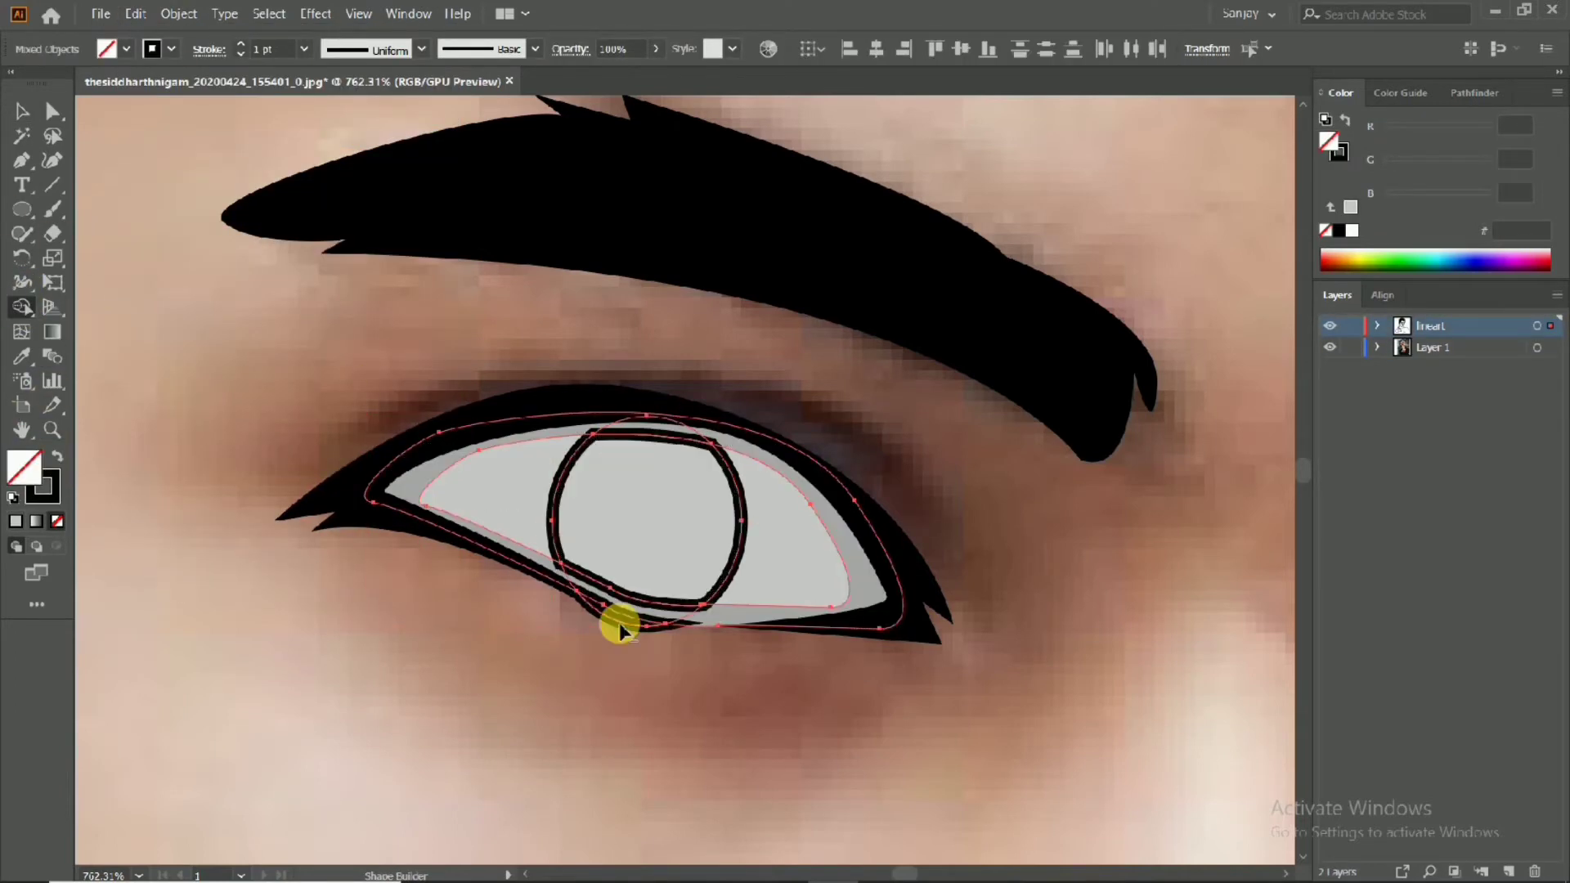
left_click(620, 627, "alt")
left_click_drag(654, 566, 802, 569)
left_click_drag(619, 324, 452, 376)
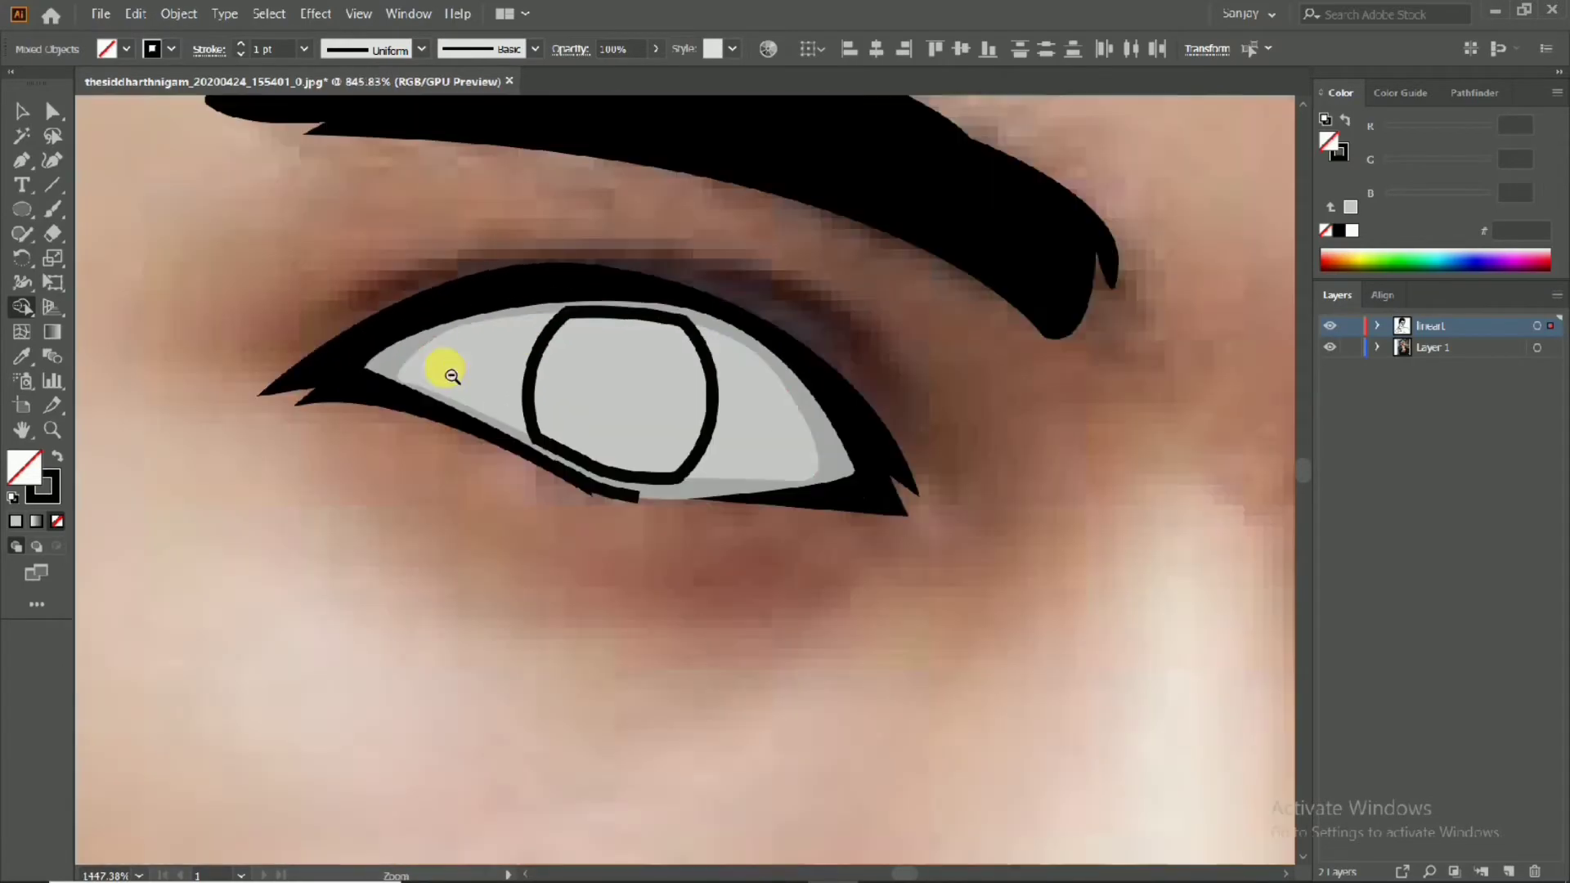
Give the trimmed left iris a solid black fill with no stroke
key("v")
left_click(564, 434)
left_click(533, 404)
left_click(57, 457)
Delete the leftover black outline fragment beneath the left iris along the lower eyelid
mouse_move(723, 388)
left_mouse_down()
mouse_move(616, 403)
mouse_move(818, 486)
mouse_move(421, 477)
mouse_move(1052, 439)
left_mouse_up()
left_click_drag(617, 391, 940, 426)
left_click(670, 524)
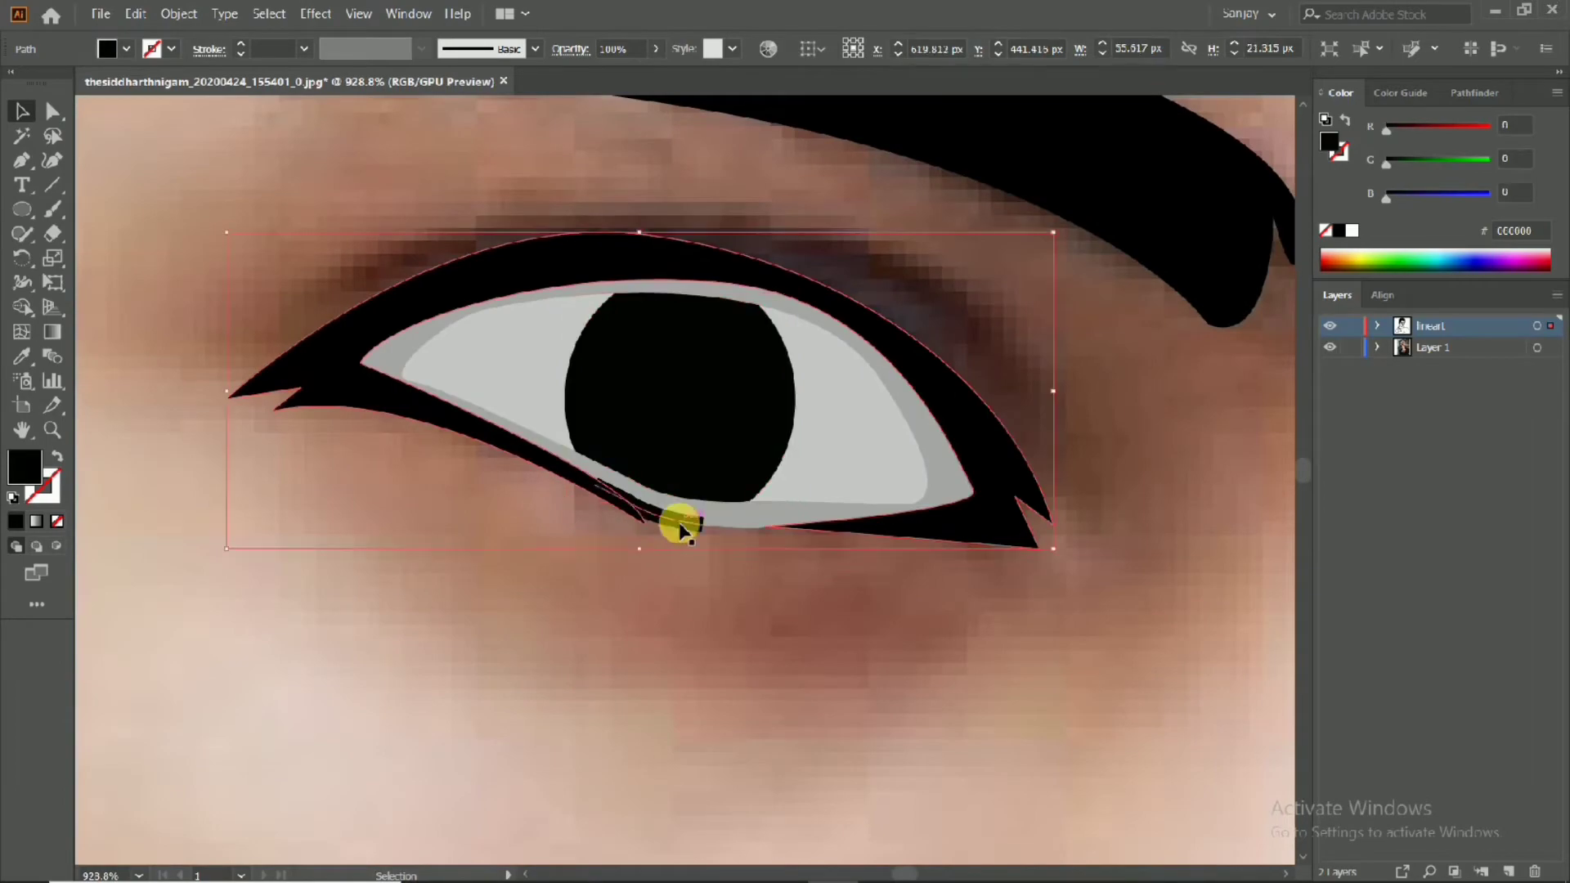
left_click(681, 529)
key("Delete")
left_click_drag(708, 486, 275, 509)
left_click_drag(726, 445, 1047, 483)
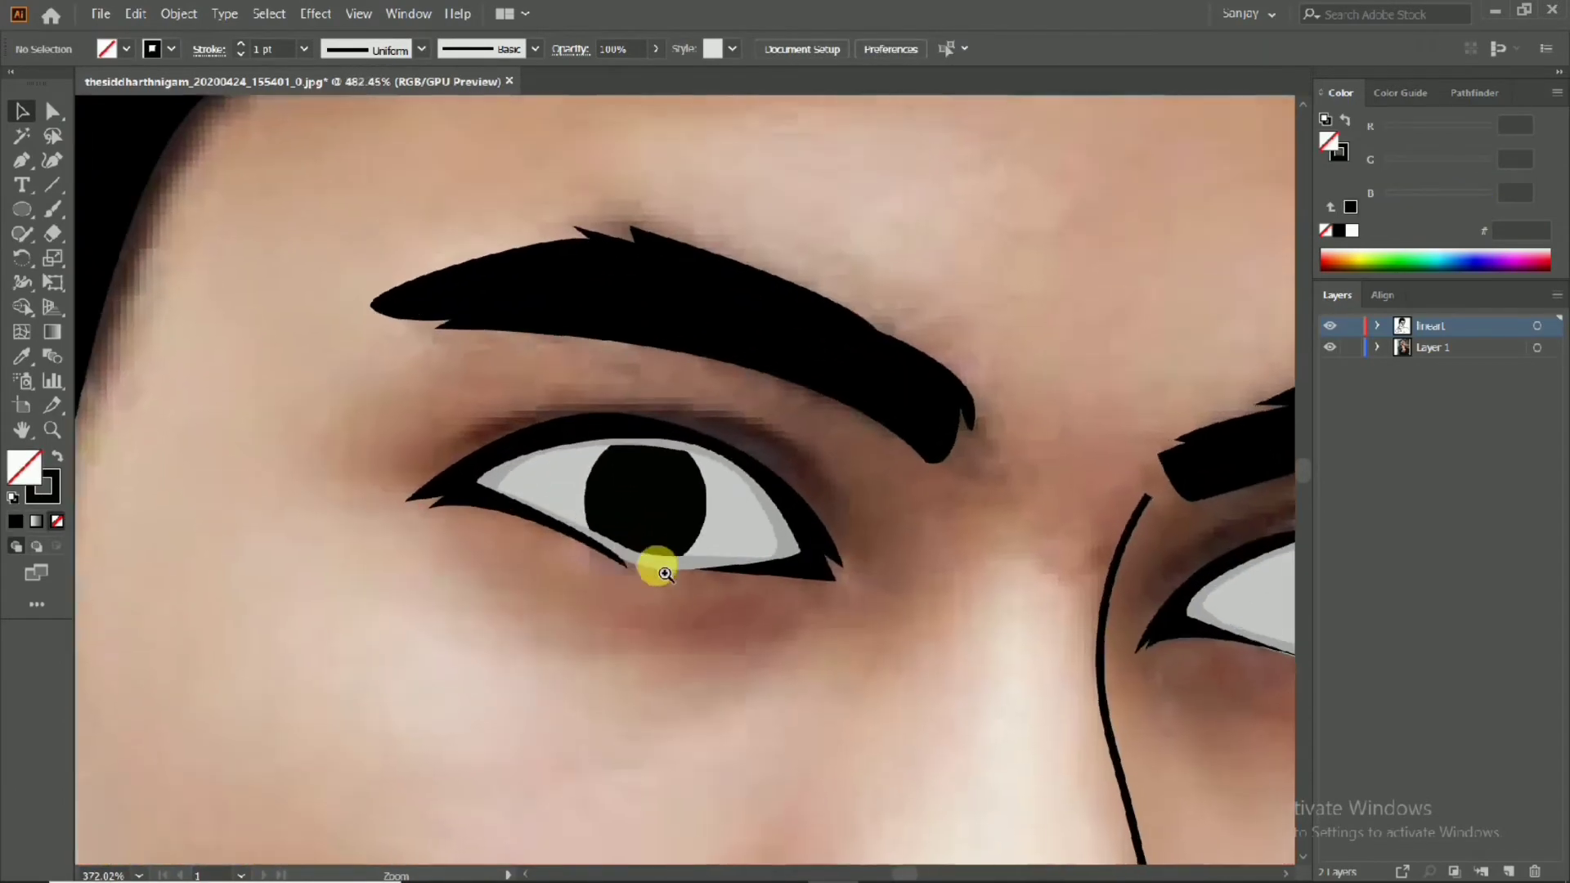
Recolour the left iris to the dark red 440909
left_click_drag(665, 574, 785, 618)
left_click_drag(846, 491, 714, 485)
left_click(413, 443)
double_click(24, 467)
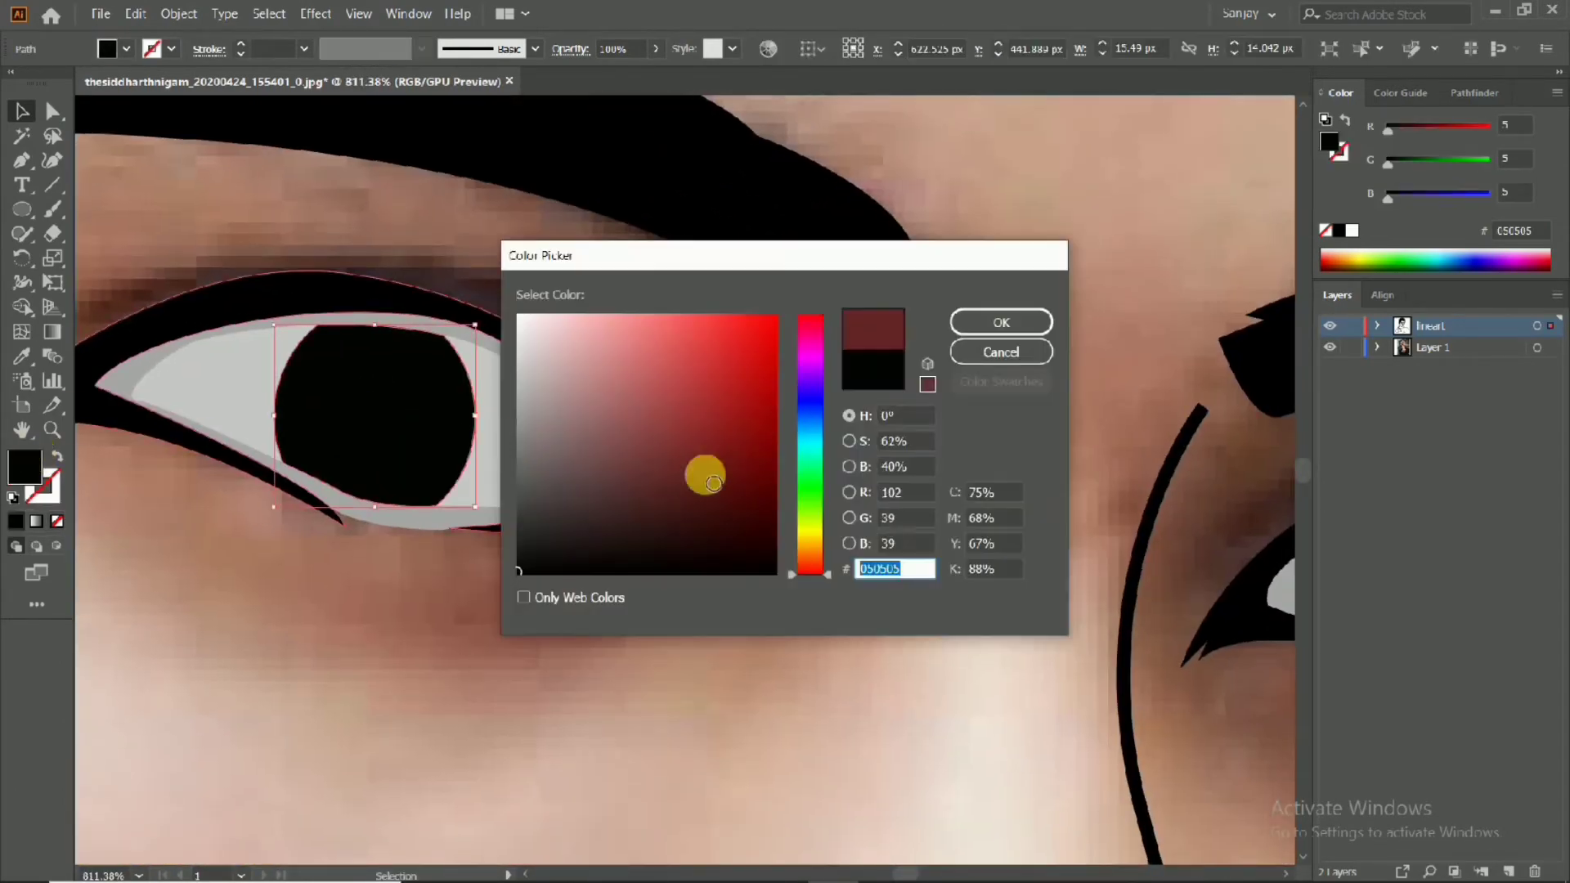
left_click(957, 326)
Draw an ellipse about 14.4 × 15.7 px with the 440909 fill over the right eyeball as its iris
scroll(954, 368, "down", 5)
scroll(876, 350, "up", 4)
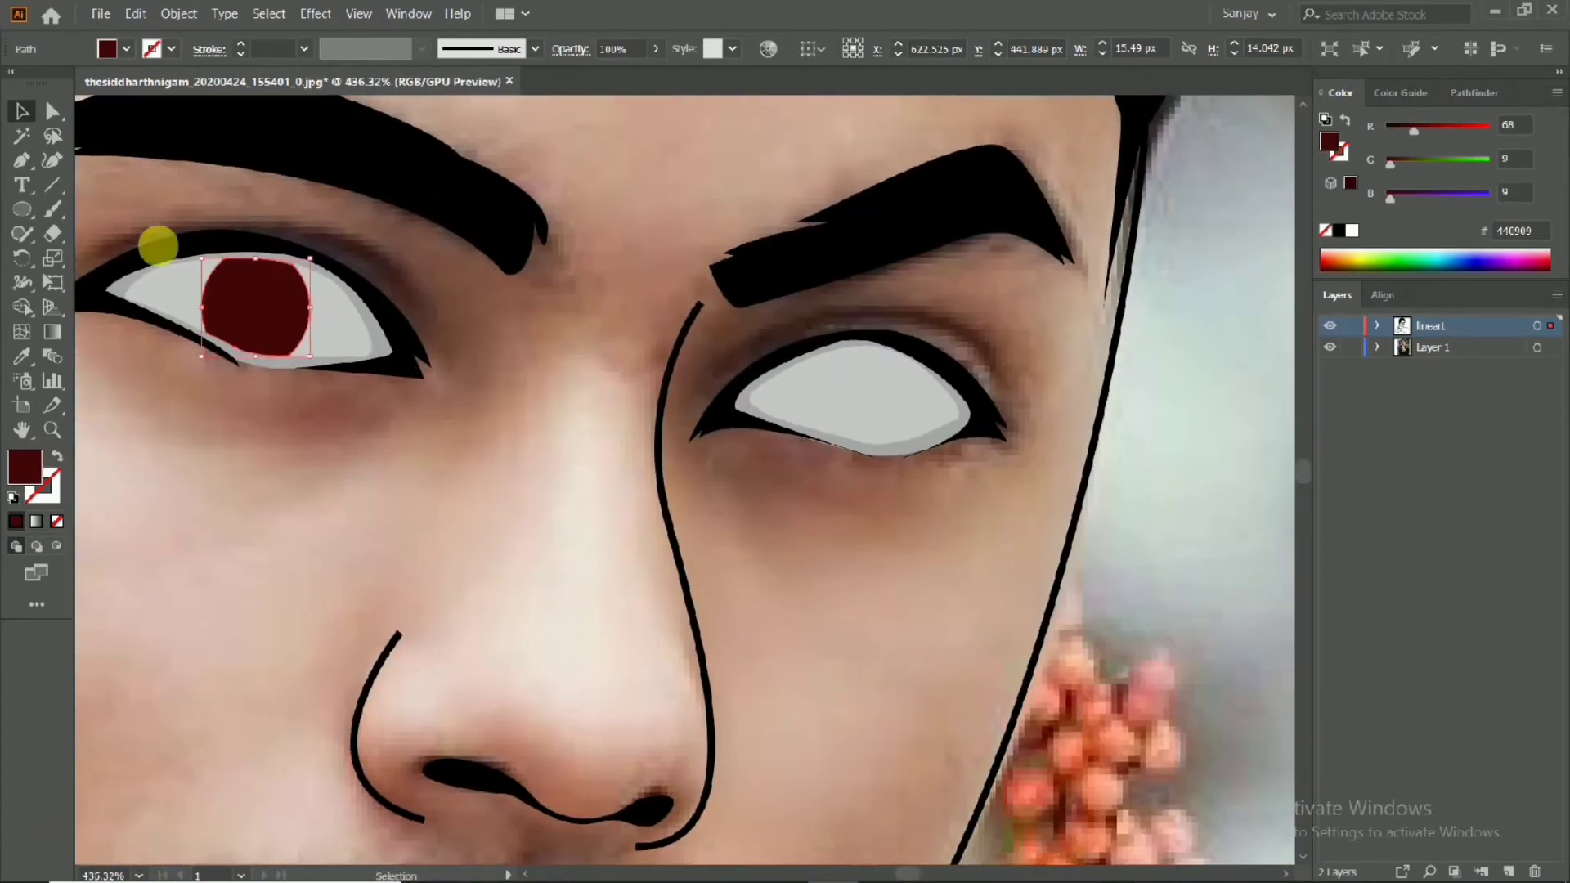
left_click_drag(910, 449, 913, 450)
scroll(910, 448, "down", 4)
scroll(909, 442, "up", 4)
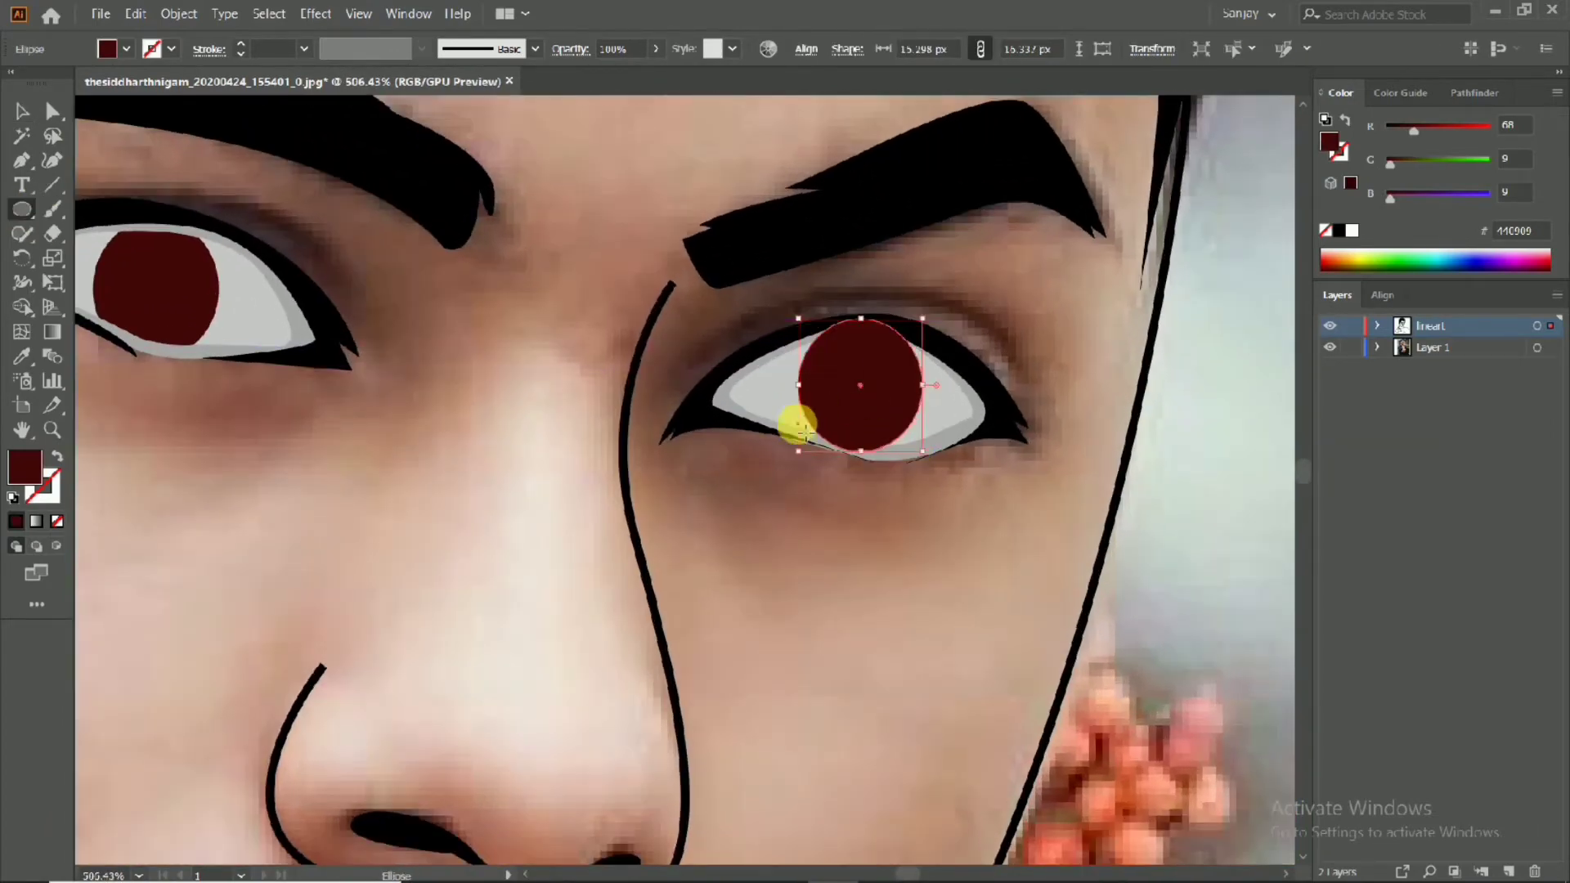
left_click_drag(813, 454, 816, 455)
scroll(764, 543, "down", 4)
scroll(848, 384, "up", 4)
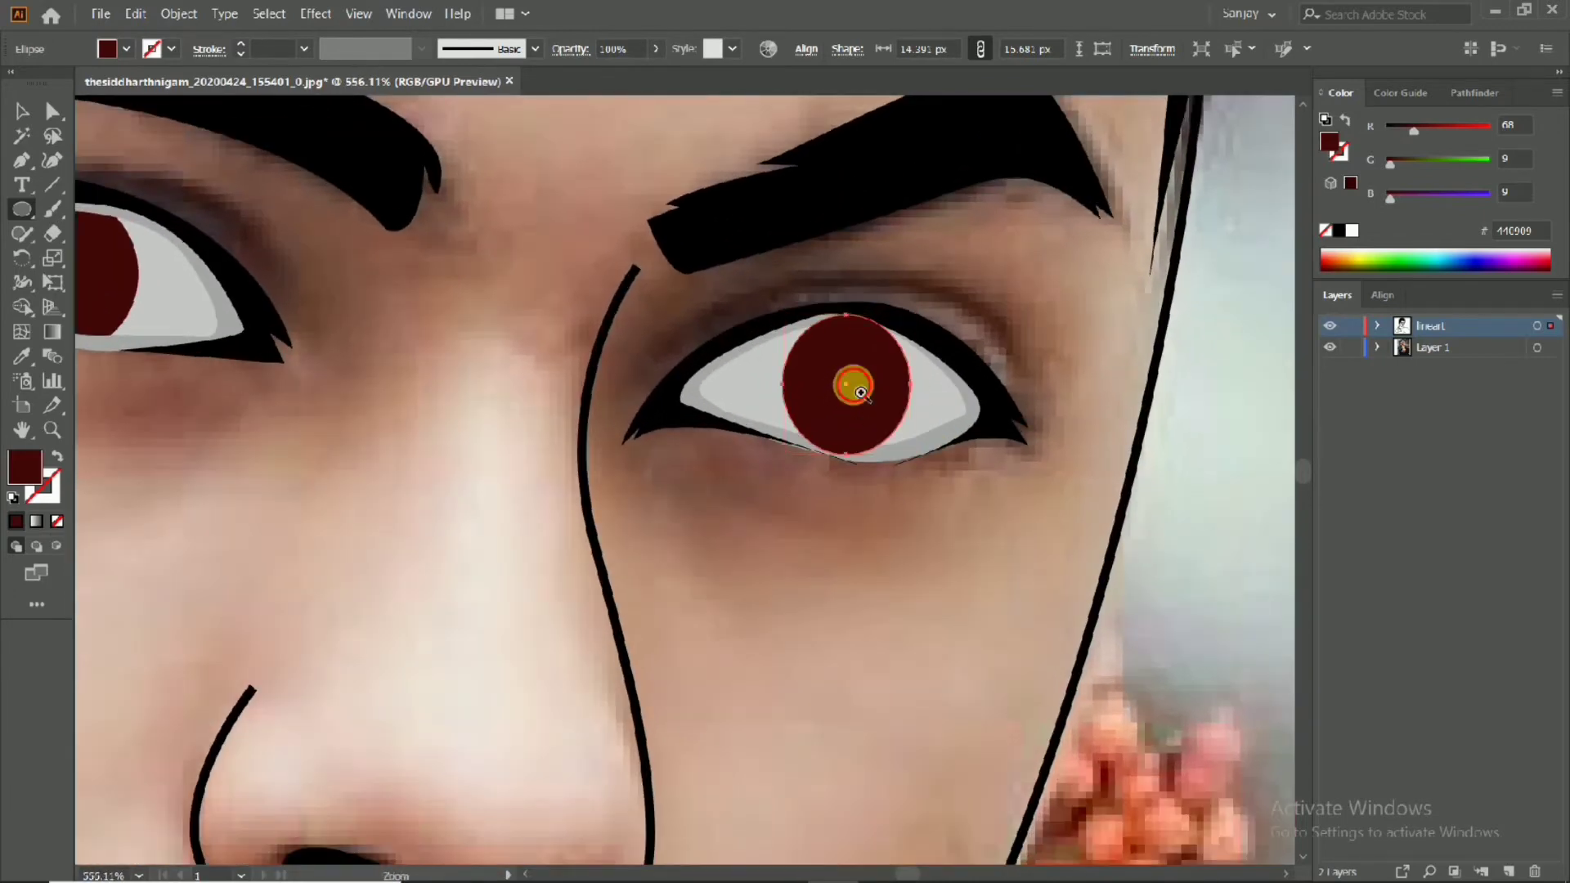
Duplicate the two grey shapes of the right eyeball in the same position
scroll(861, 393, "up", 2)
left_click(20, 109)
left_click(645, 409)
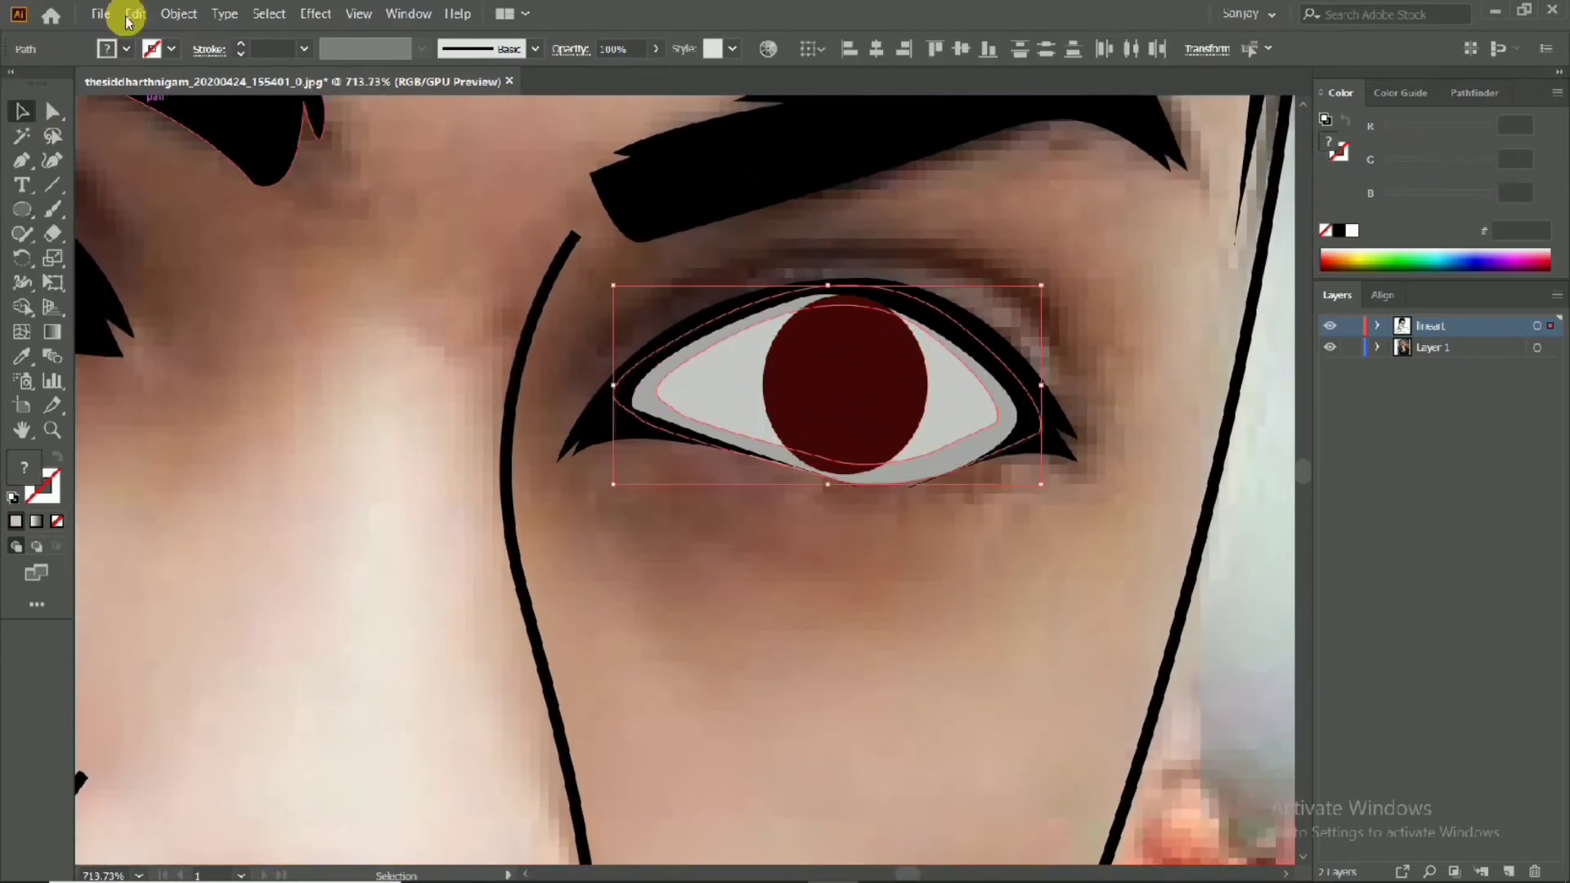
left_click(662, 527)
Trim the right iris ellipse to the lighter eyeball shape with the Shape Builder, cutting away what extends beyond it
left_click(822, 398, "shift")
left_click(807, 410, "shift")
scroll(811, 393, "down", 1)
scroll(813, 390, "up", 1)
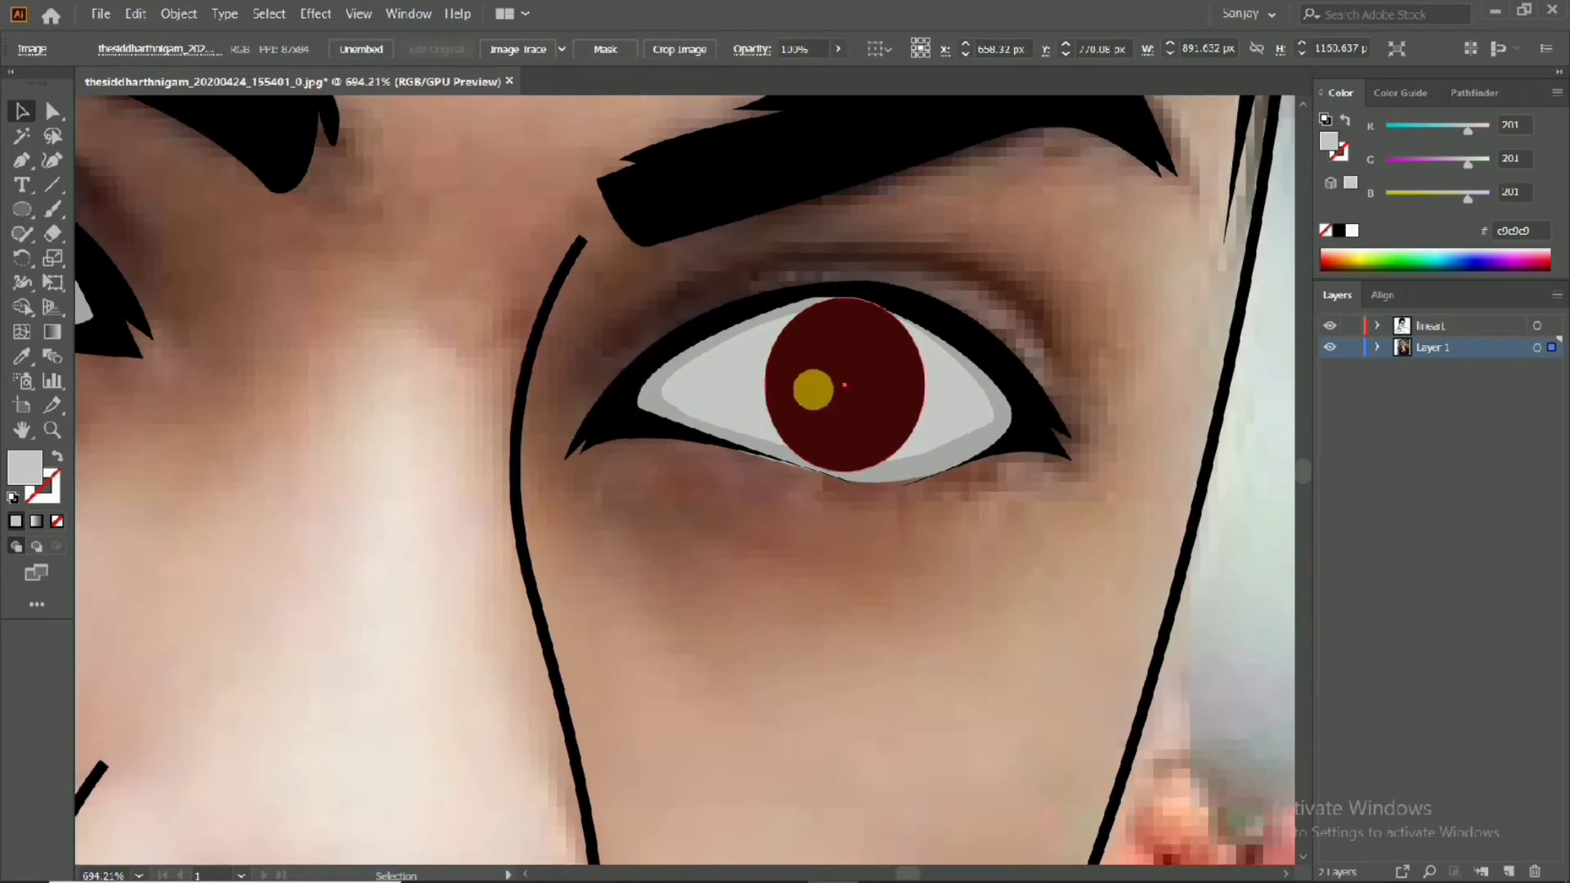
left_click(813, 390)
left_click(720, 388, "shift")
left_click_drag(662, 386, 662, 386)
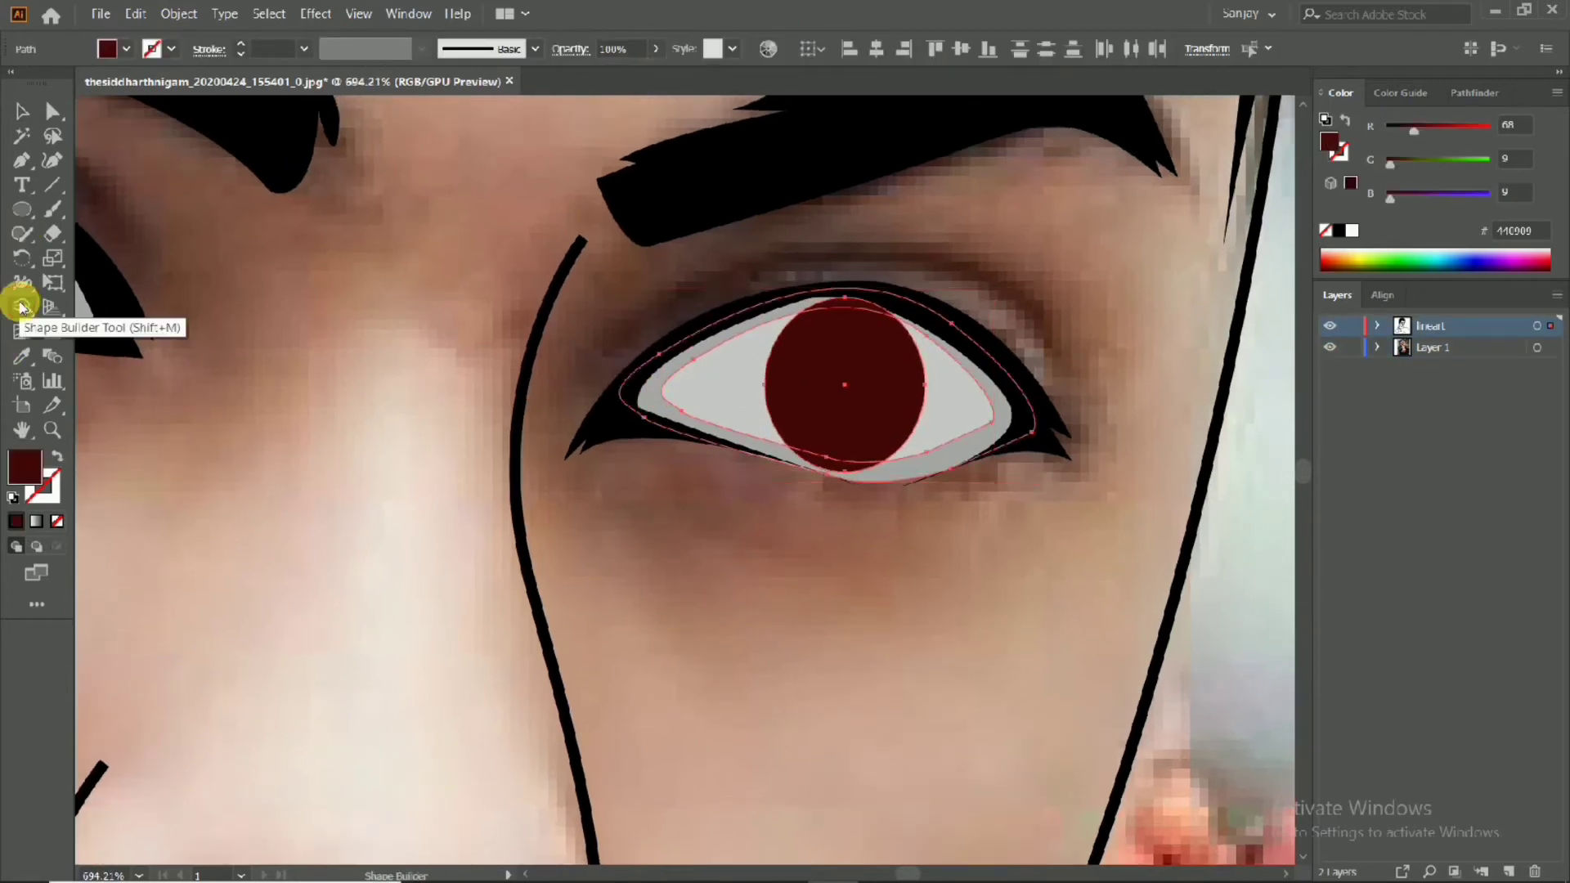
double_click(22, 307)
left_click(879, 713)
left_click(844, 469, "alt")
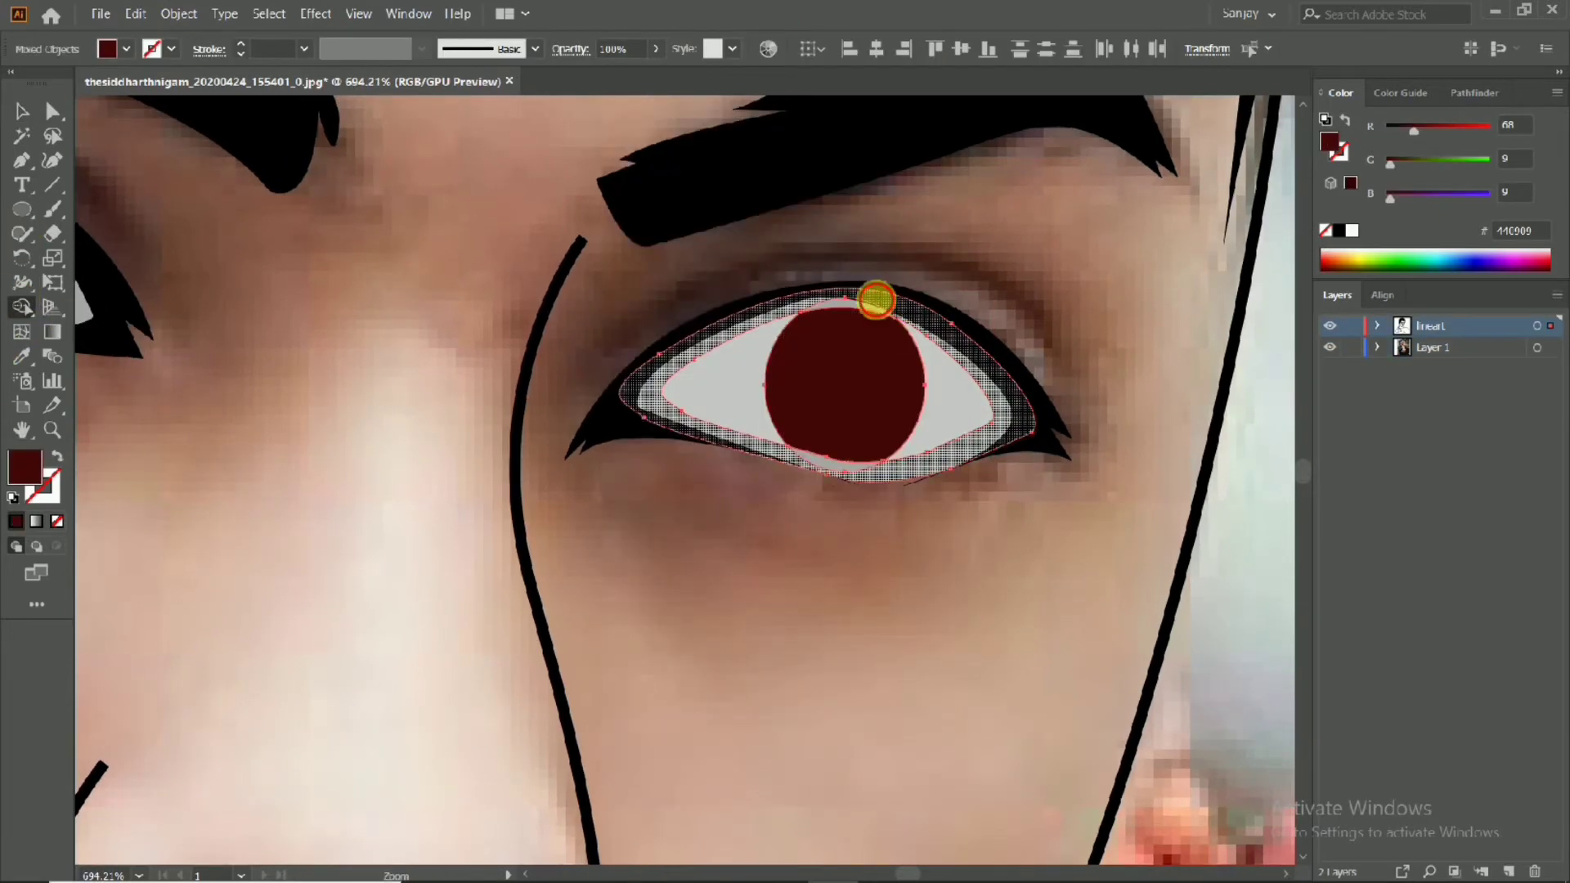
Check the trimmed irises in the line art with the photo layer temporarily hidden
scroll(900, 301, "up", 2)
left_click(21, 113)
left_click(323, 274)
left_click(827, 409)
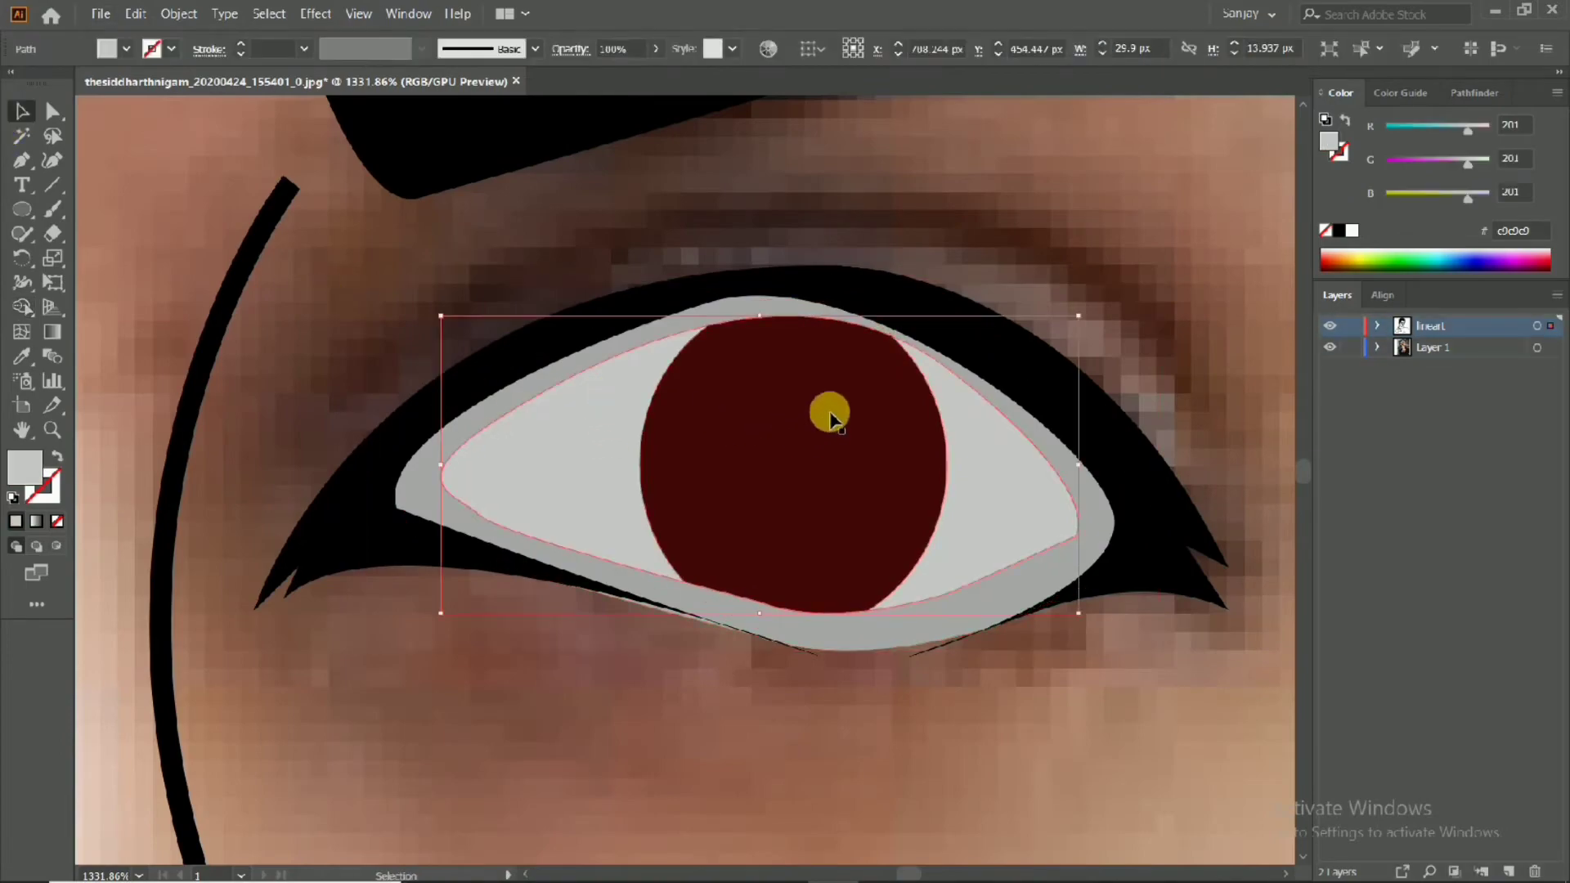
key("z")
left_click_drag(826, 410, 946, 466)
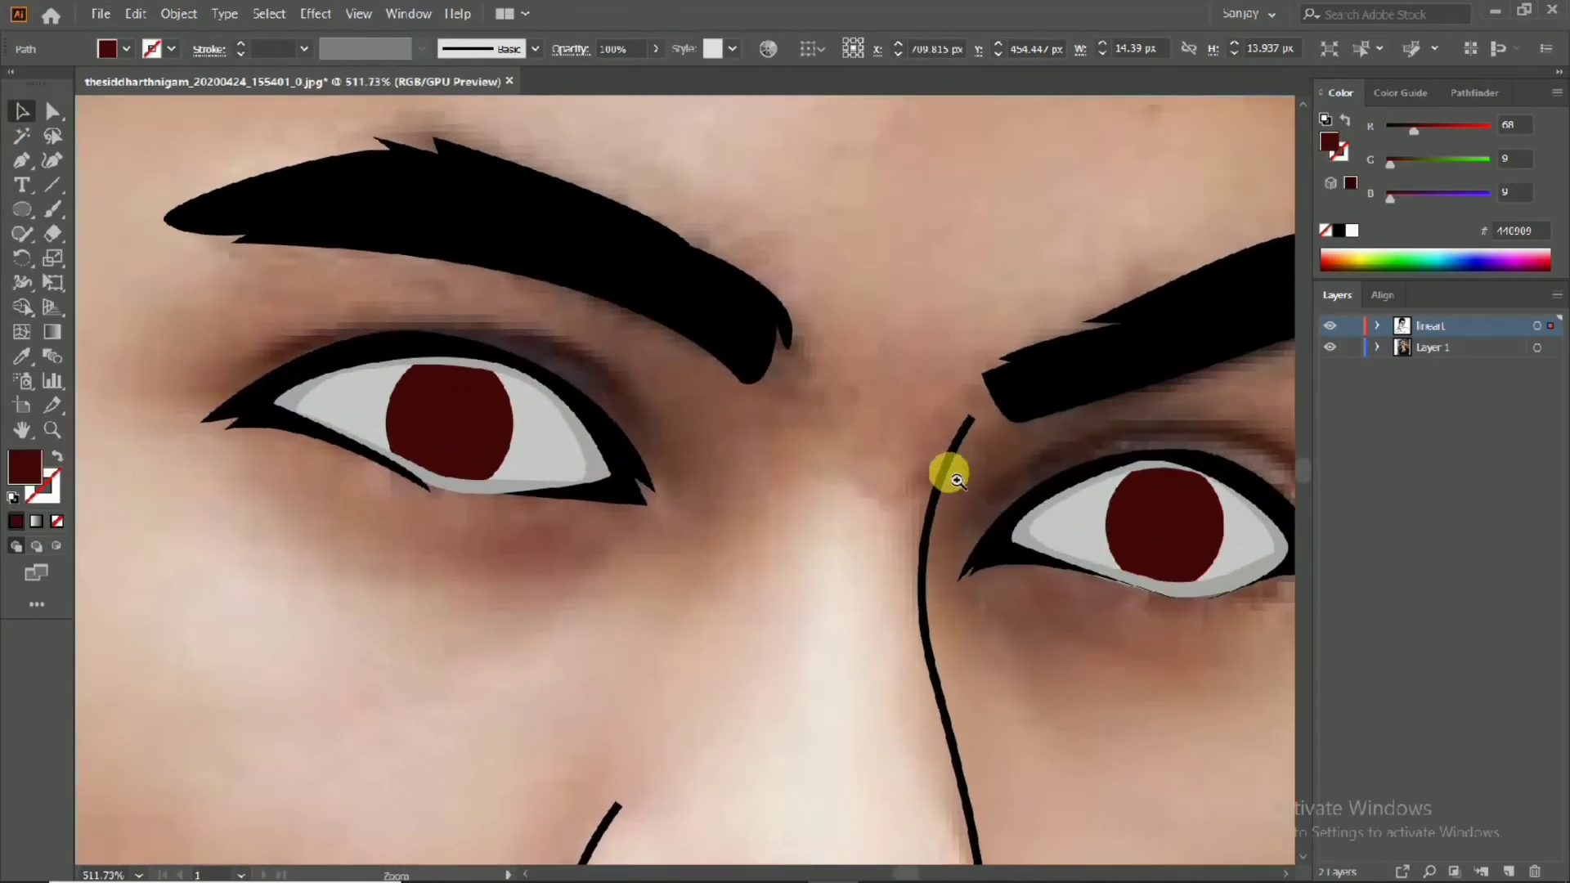
mouse_move(375, 438)
left_mouse_down()
mouse_move(596, 393)
mouse_move(398, 418)
left_mouse_up()
left_click(1330, 347)
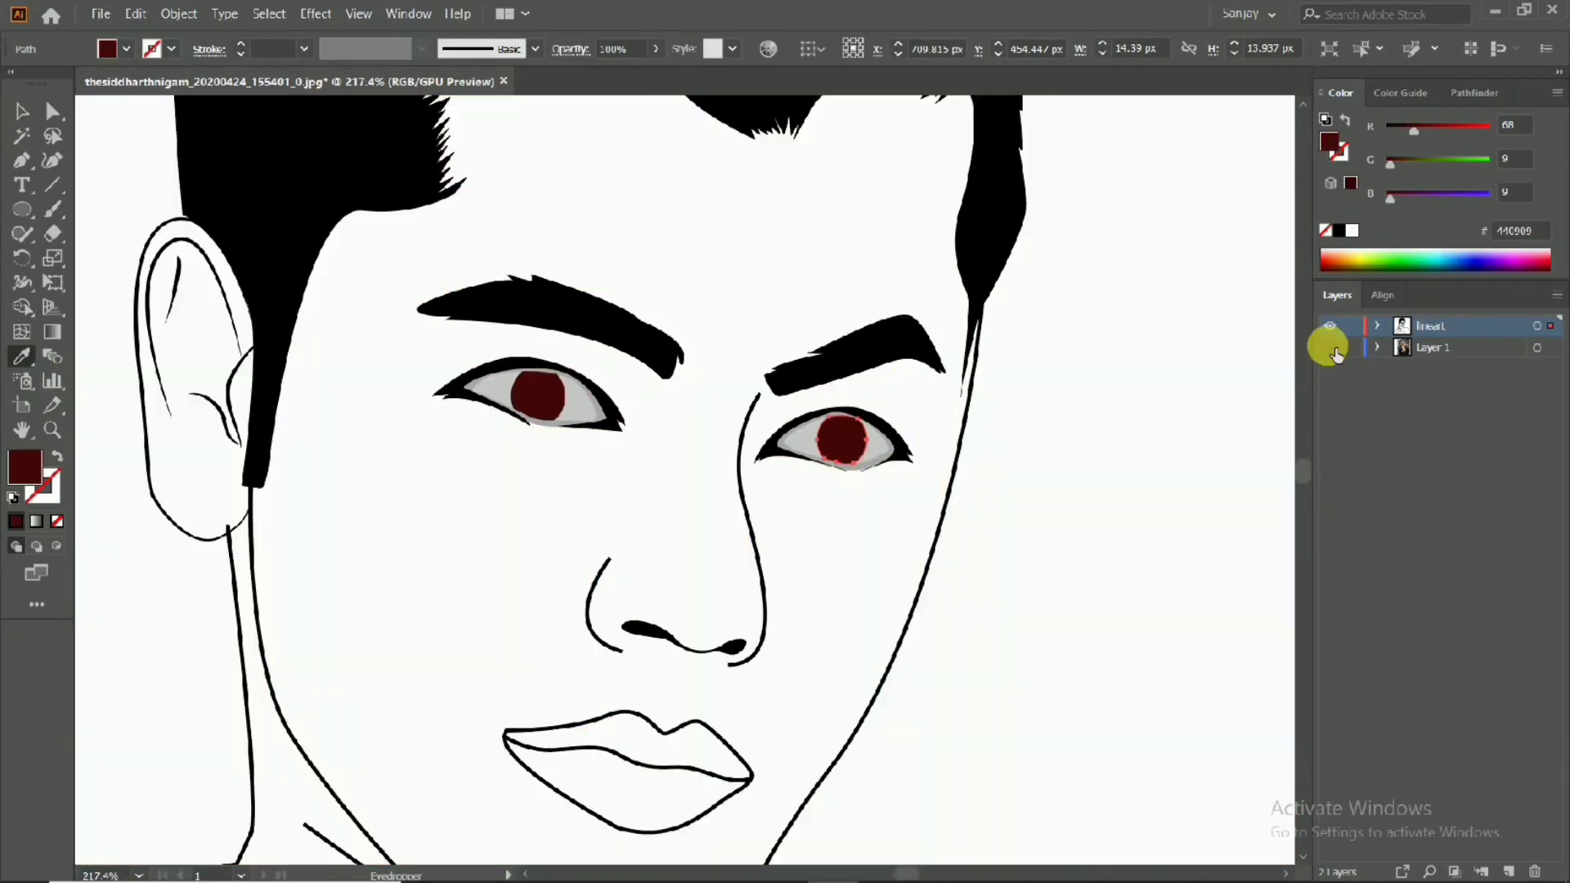
left_click_drag(1259, 364, 1135, 376)
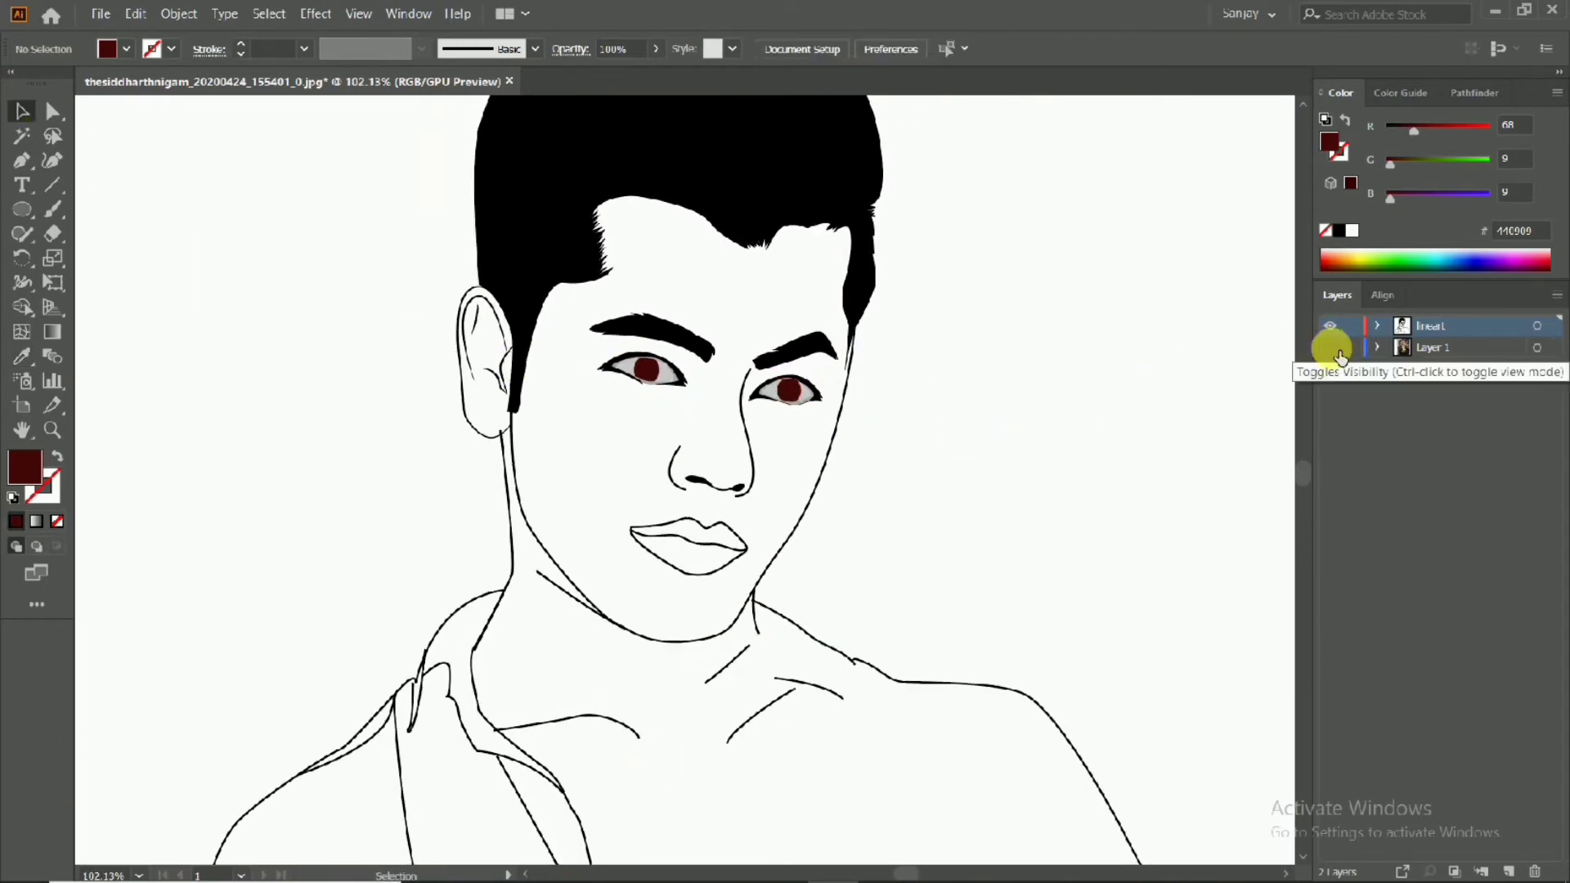
left_click(1330, 347)
Examine the iris and eyeball shapes of both eyes up close and from a distance
scroll(646, 392, "up", 5)
key("v")
left_click(634, 446)
scroll(634, 446, "up", 2)
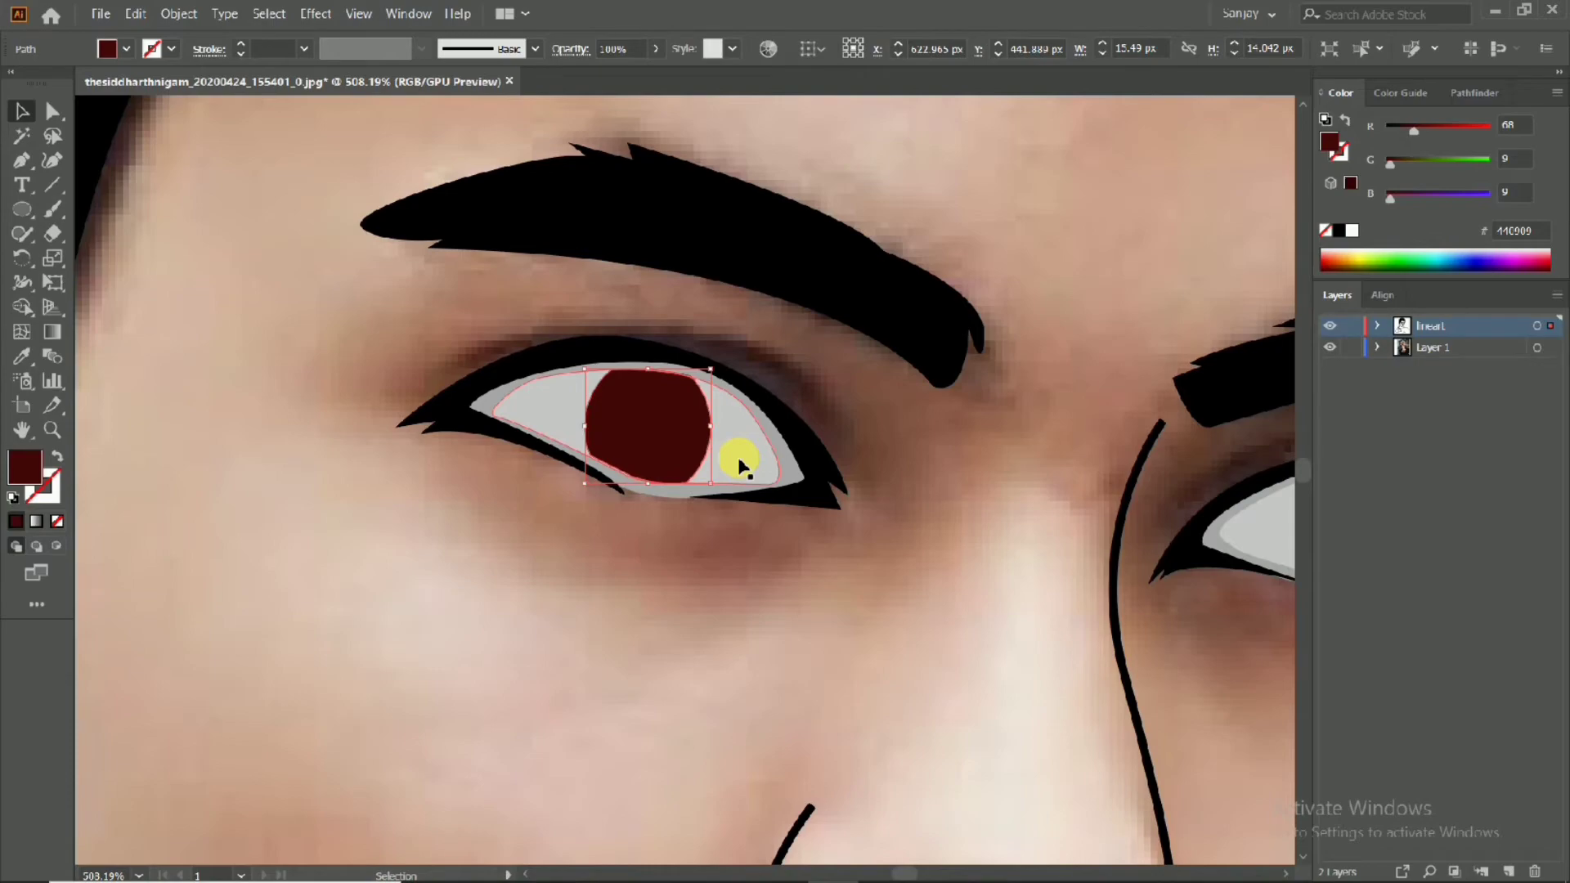
scroll(740, 466, "down", 5)
scroll(827, 390, "up", 5)
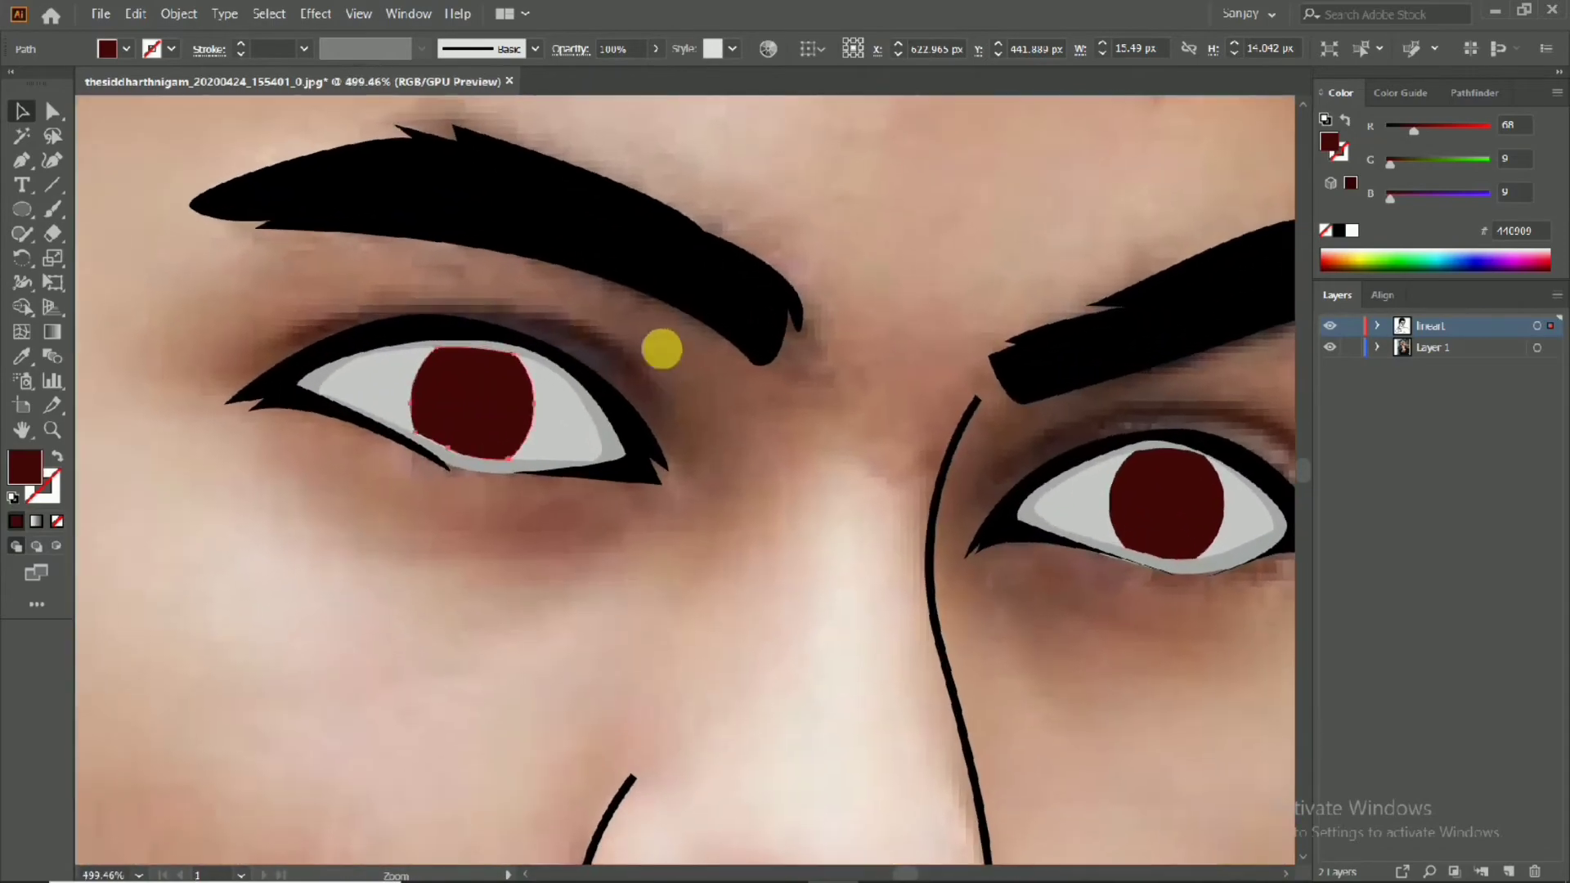
scroll(581, 308, "down", 5)
scroll(655, 316, "up", 6)
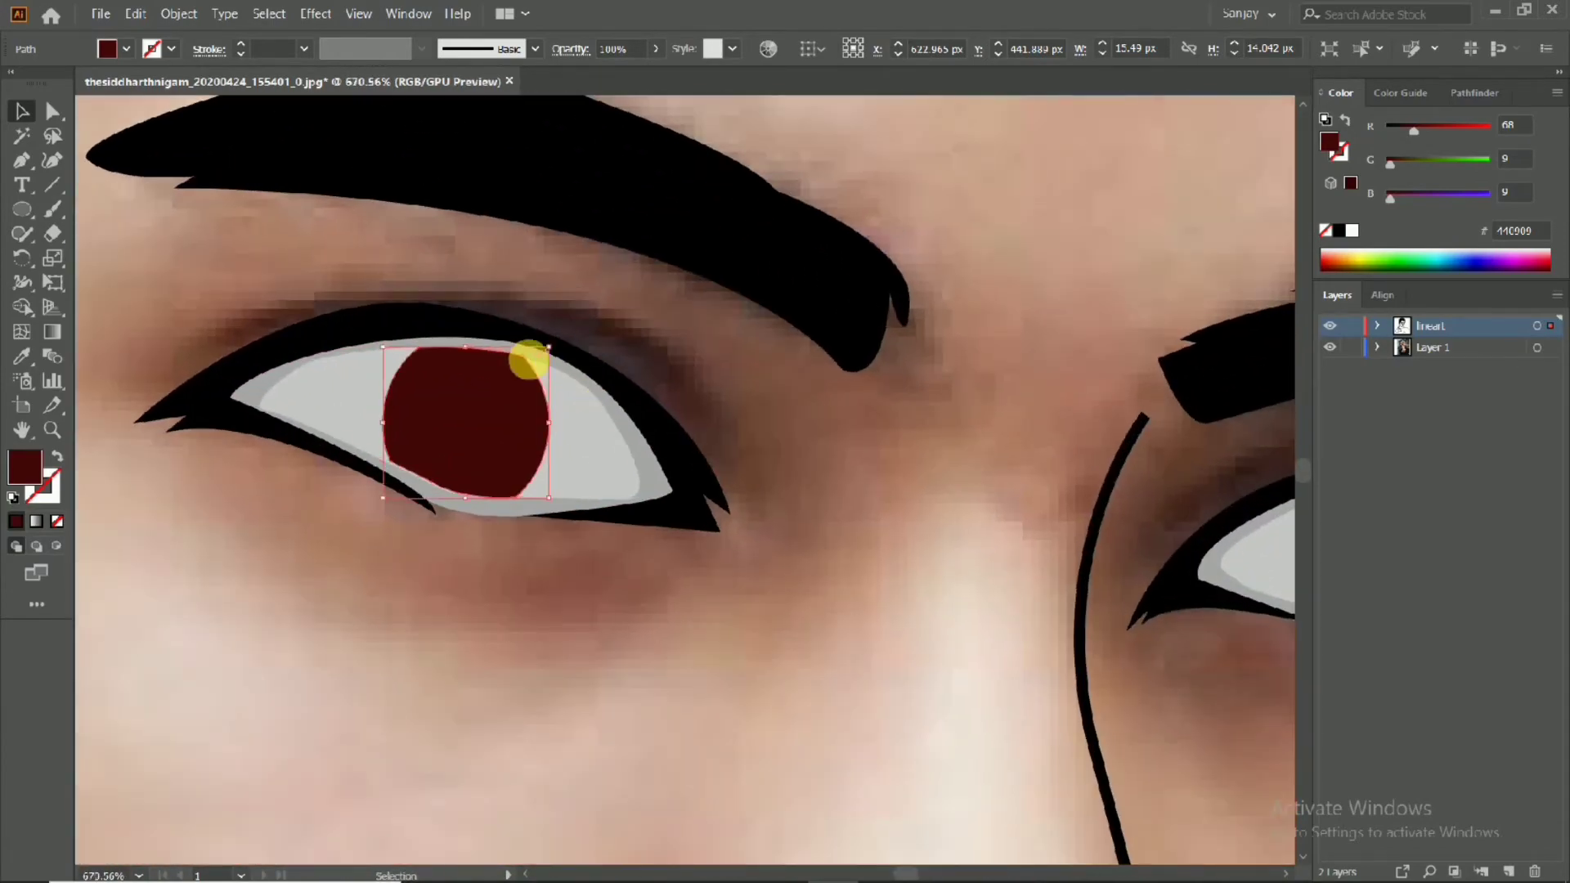
scroll(308, 395, "down", 5)
scroll(778, 518, "up", 5)
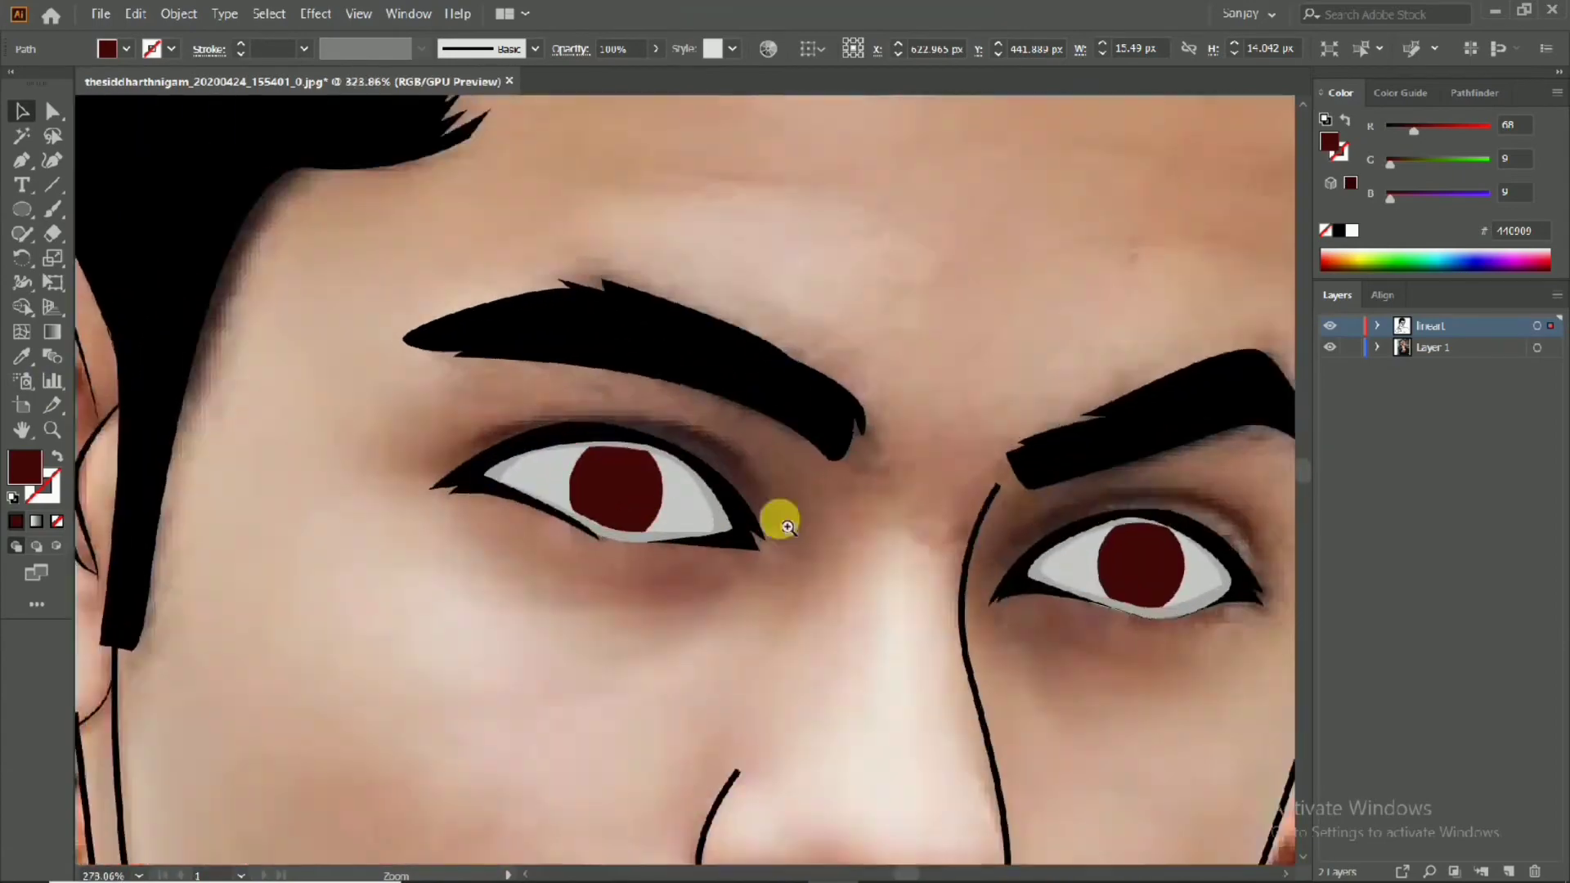
Recolour the darker outer grey shape of the left eyeball to 919191
left_click(425, 462)
double_click(24, 466)
left_click(509, 421)
left_click(1006, 323)
Match the right eyeball's outer grey shape to the colour sampled from the left eyeball's outer shape
scroll(712, 379, "right", 6)
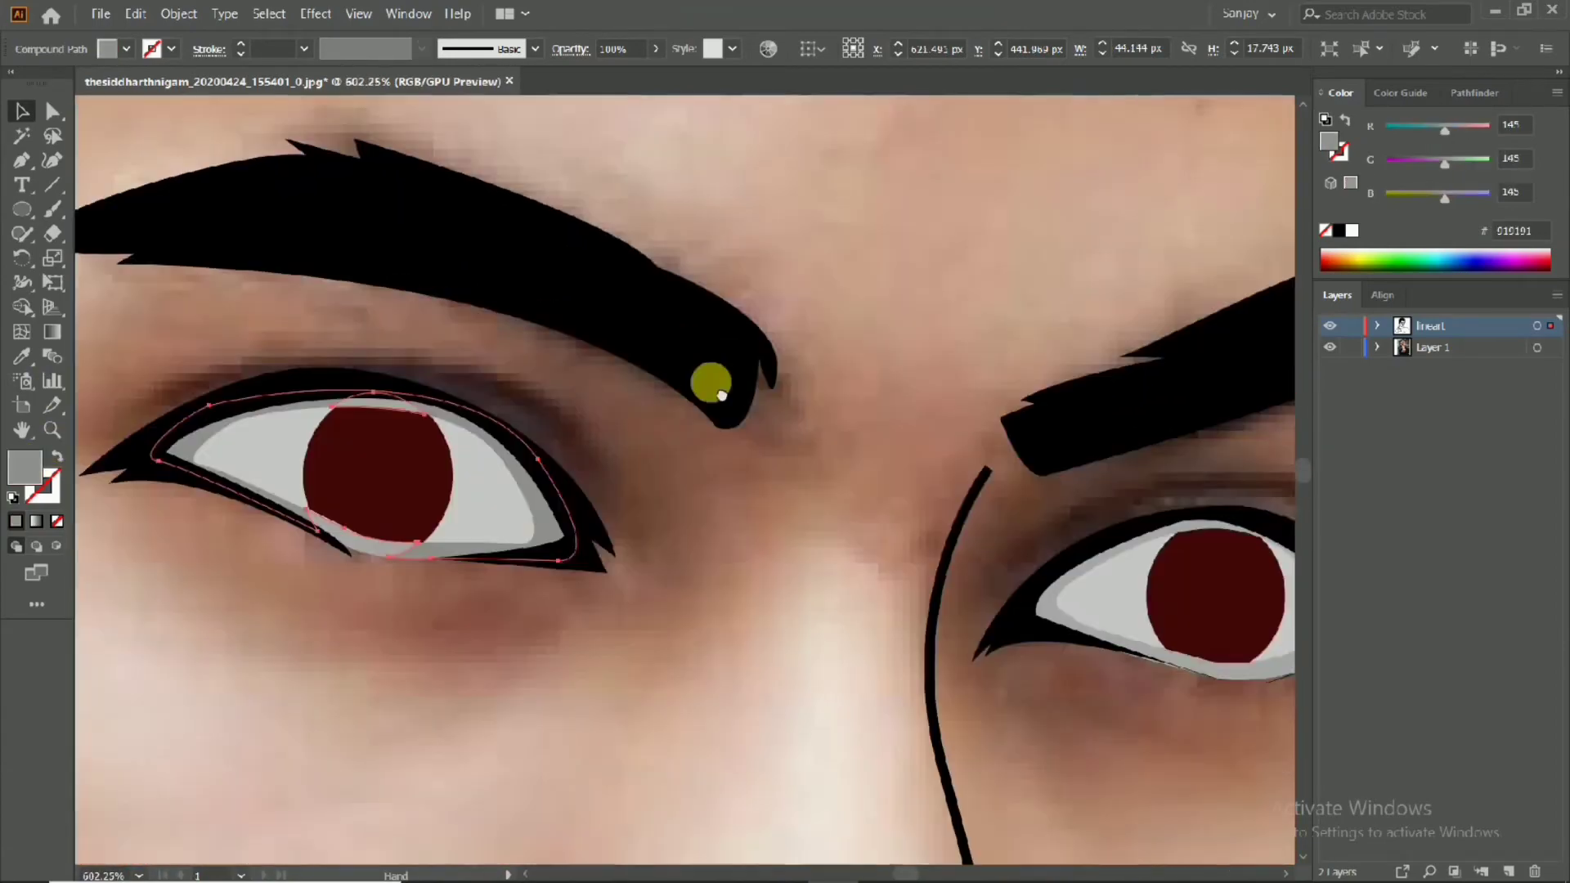
left_click(904, 595)
left_click(22, 356)
left_click(393, 533)
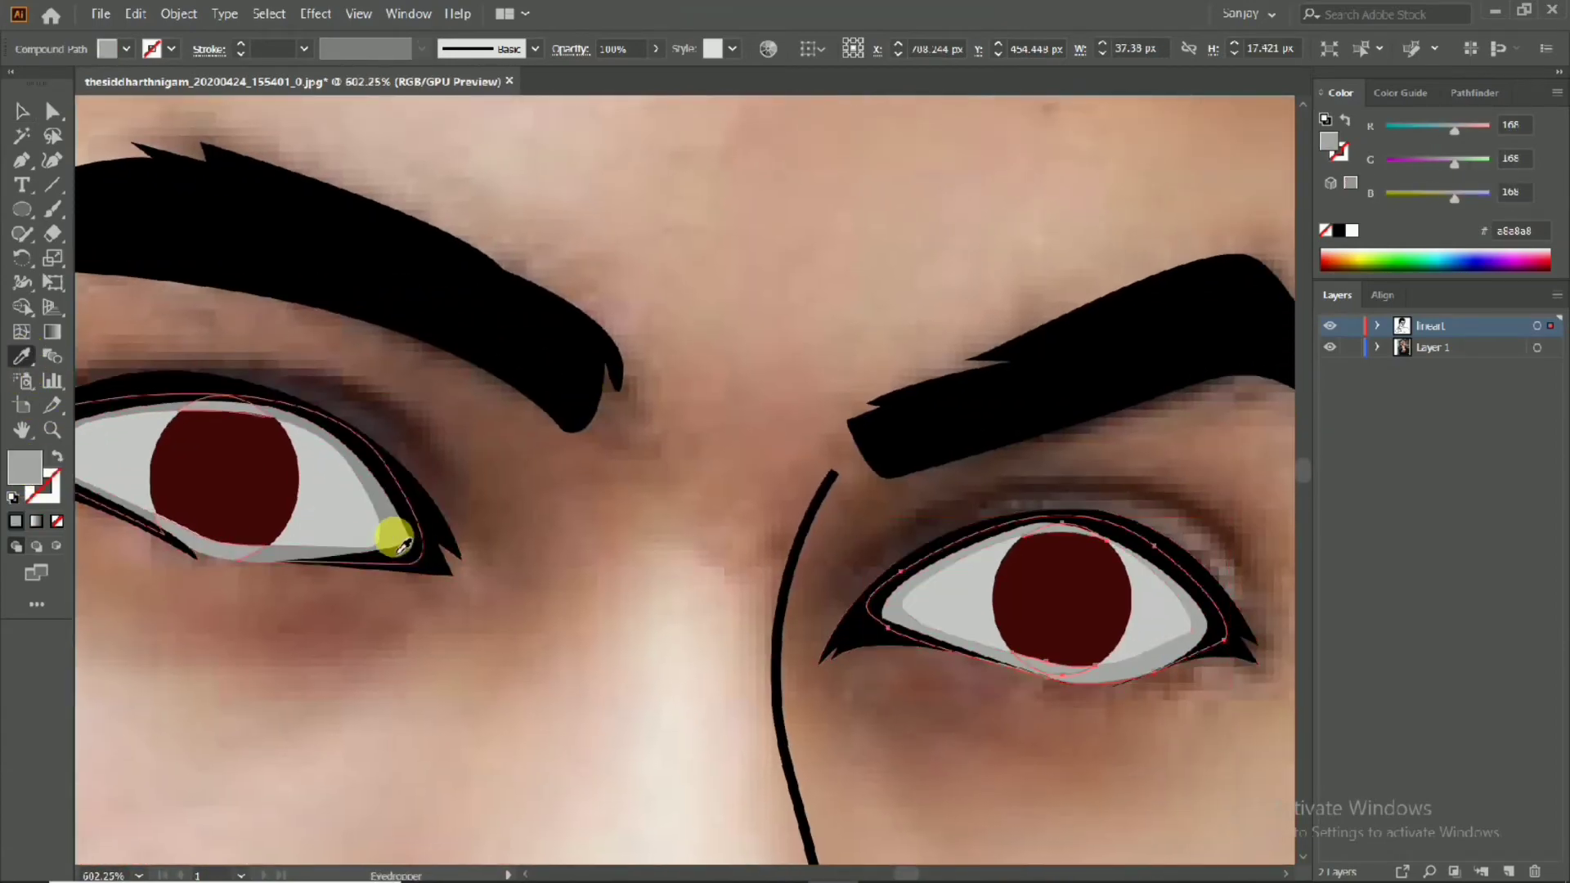
scroll(587, 483, "down", 1)
scroll(586, 482, "up", 1)
Recolour the left iris to the brighter red 960000
left_click(22, 110)
left_click(340, 466)
double_click(24, 466)
left_click(757, 387)
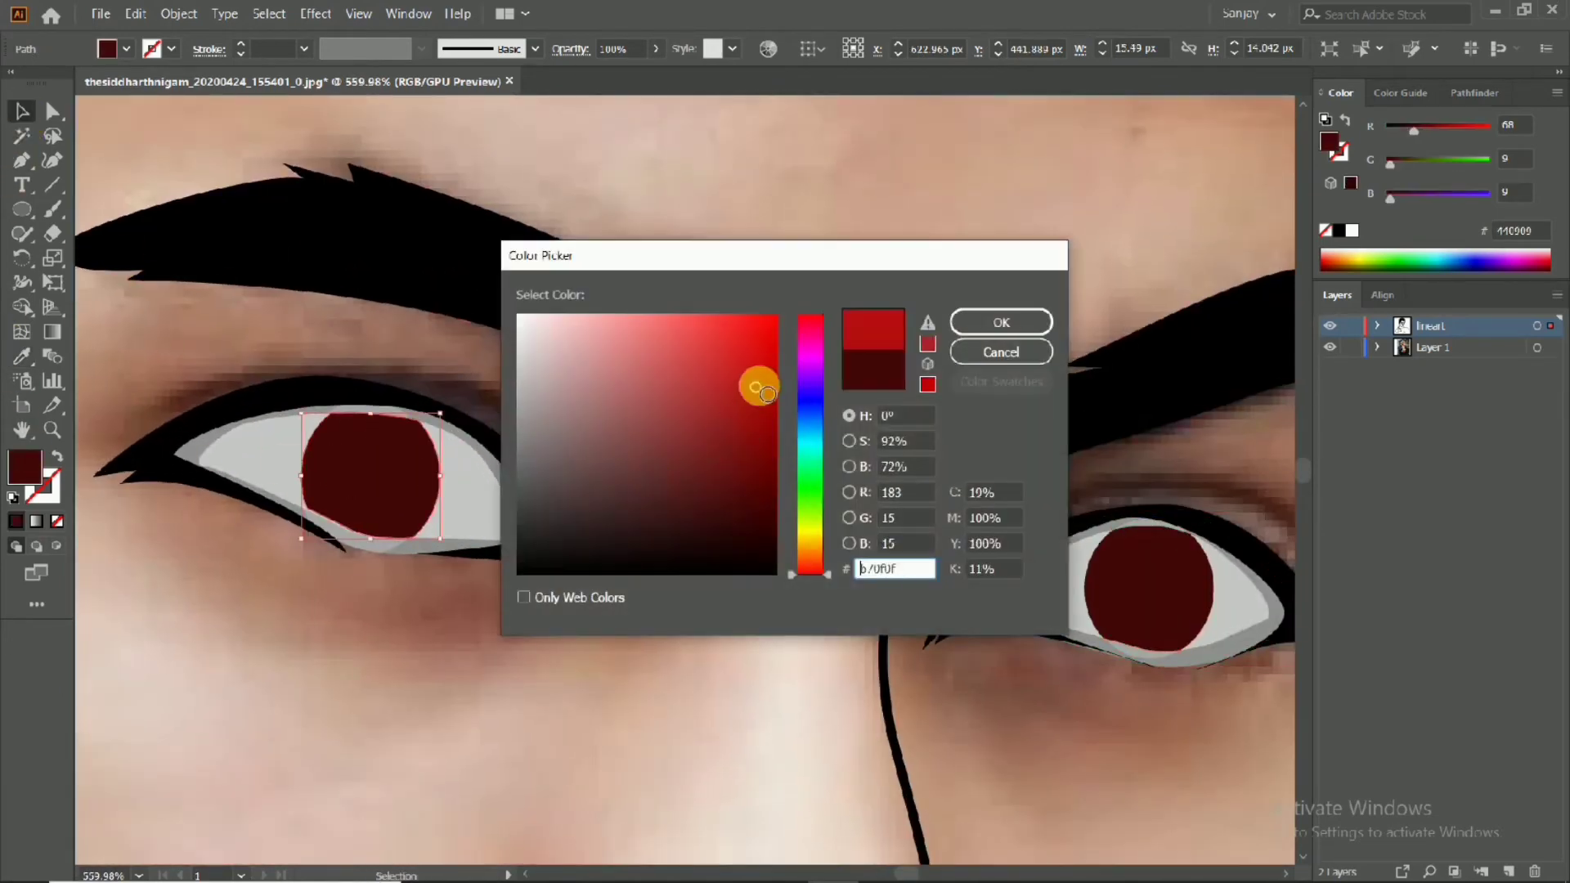
mouse_move(712, 466)
left_mouse_down()
mouse_move(728, 368)
mouse_move(807, 420)
left_mouse_up()
left_click(1002, 323)
scroll(603, 360, "down", 3)
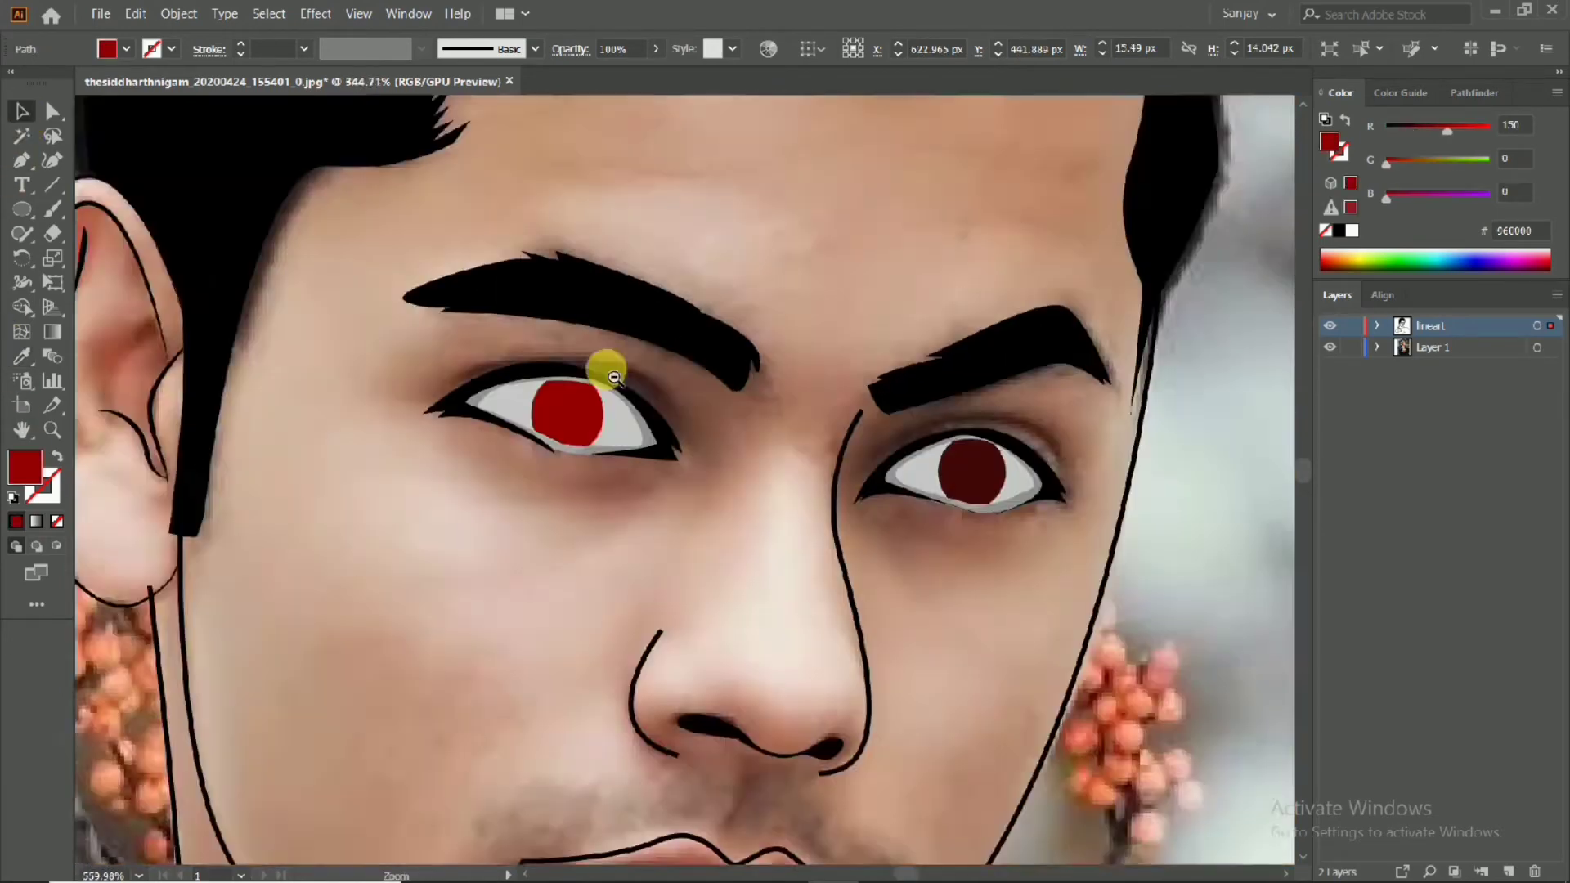
Match the right iris to the red sampled from the left iris
scroll(923, 481, "up", 2)
left_click(923, 481)
left_click(21, 356)
left_click(420, 413)
scroll(420, 414, "up", 4)
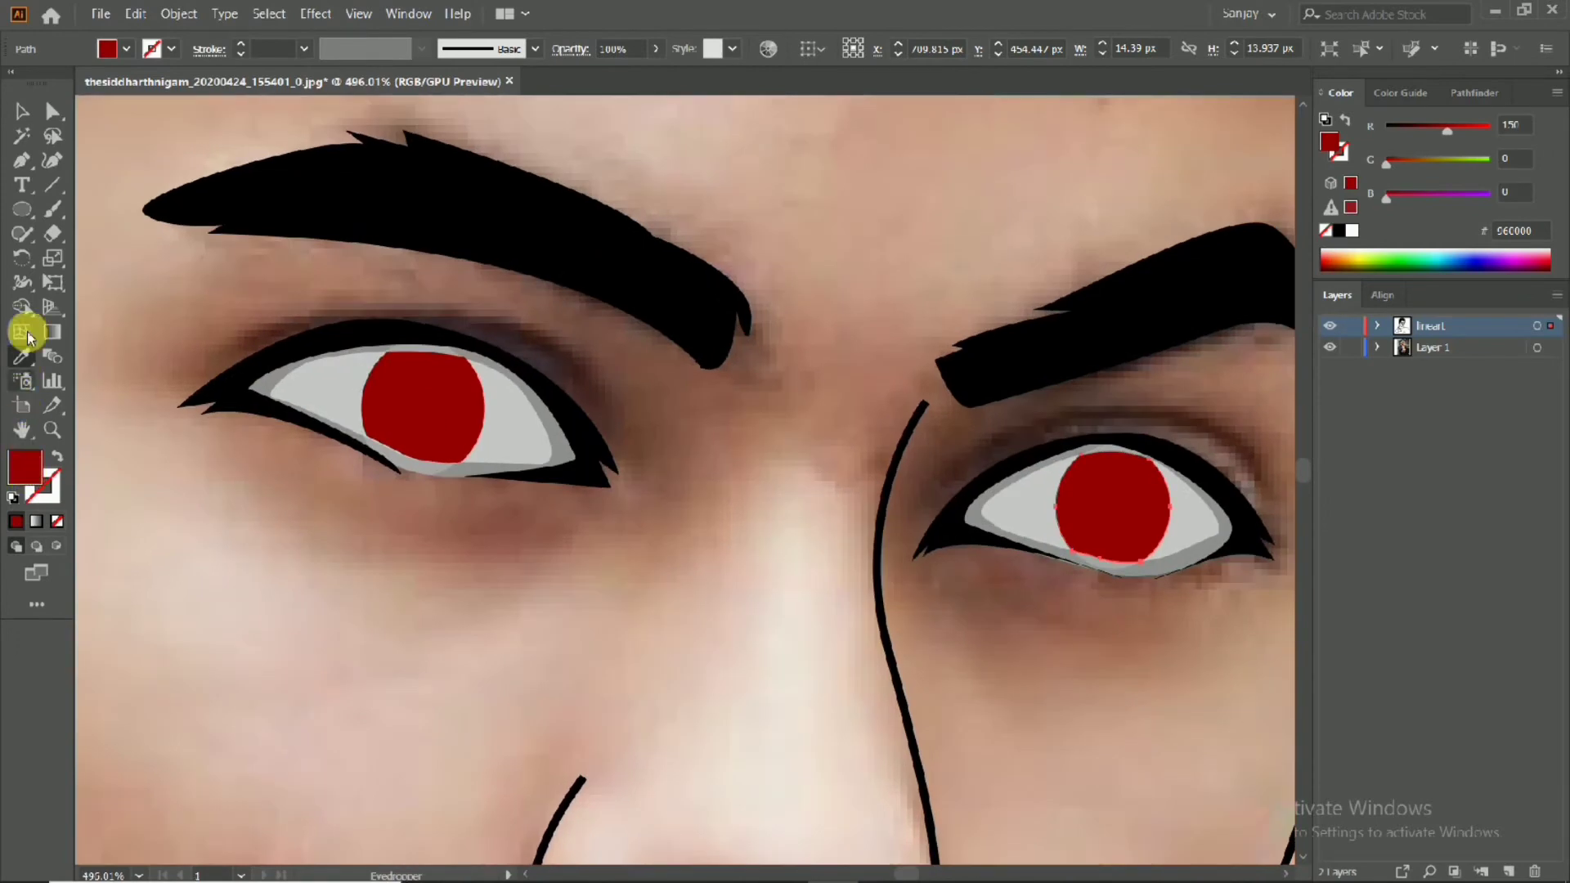
Make a smaller scaled copy of the left iris, about 12.4 × 11.2 px, inside it and fill the copy with 720d0d
left_click(401, 384)
left_click(52, 258)
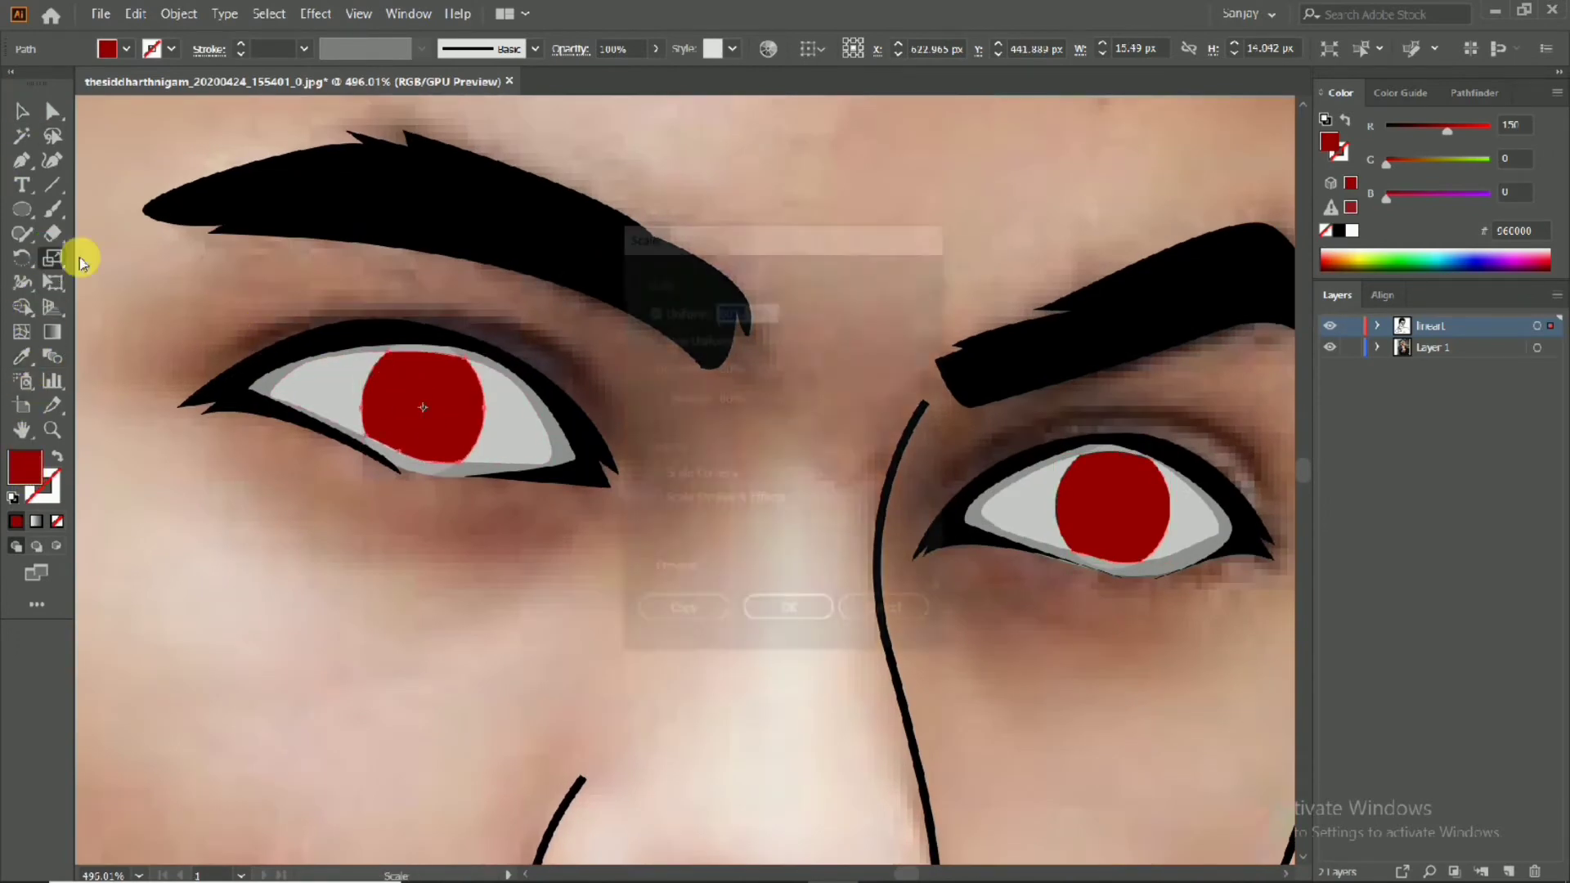
scroll(533, 435, "up", 2)
left_click(763, 449)
key("Return")
scroll(873, 351, "down", 5)
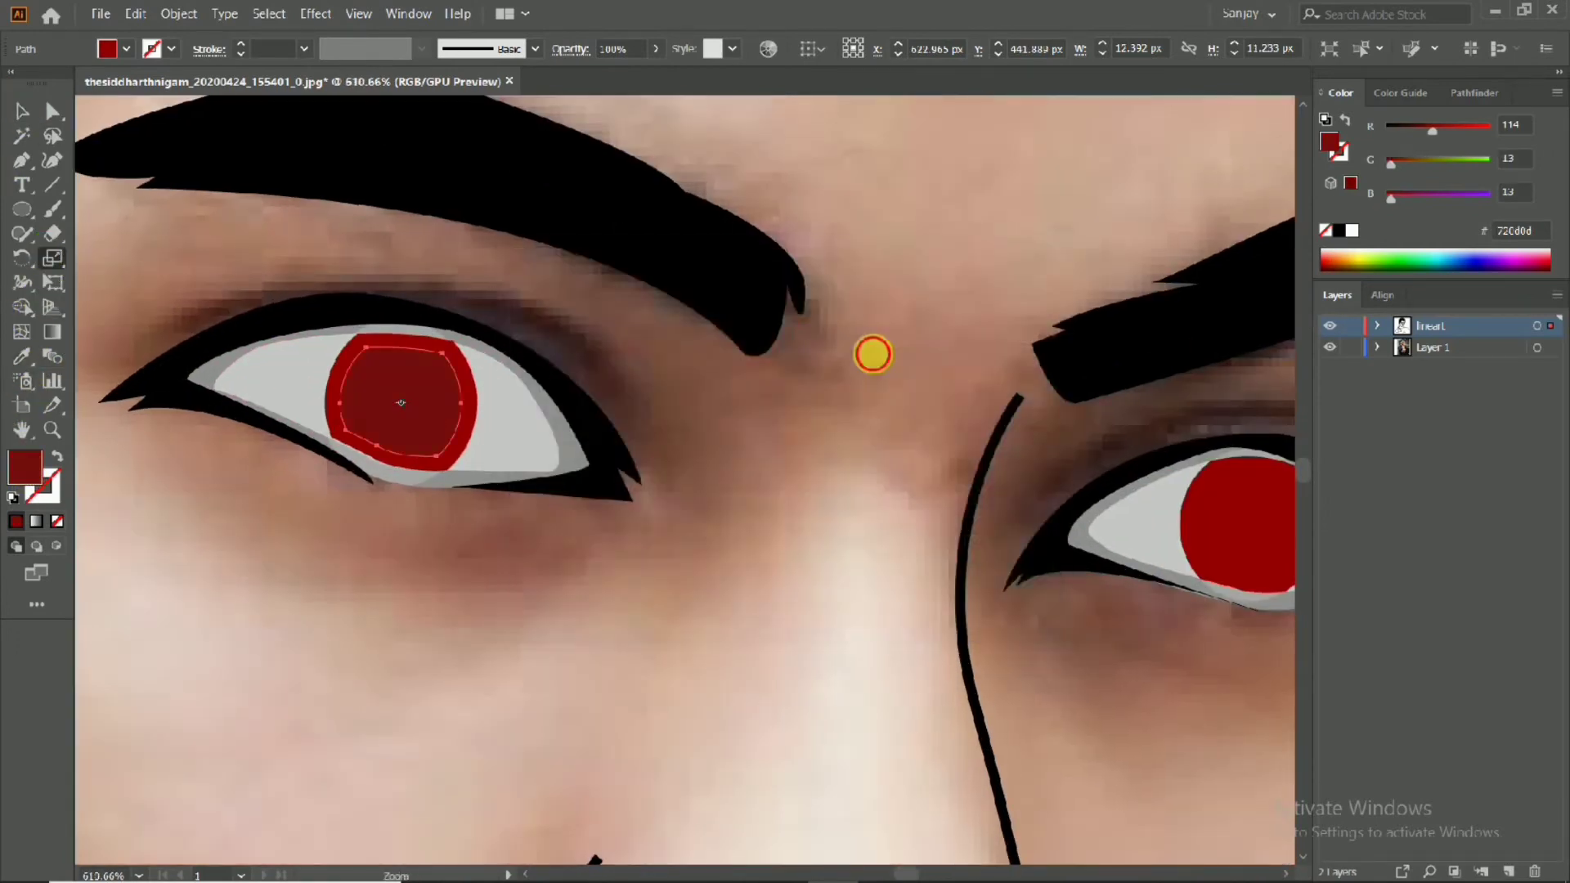
scroll(862, 466, "up", 5)
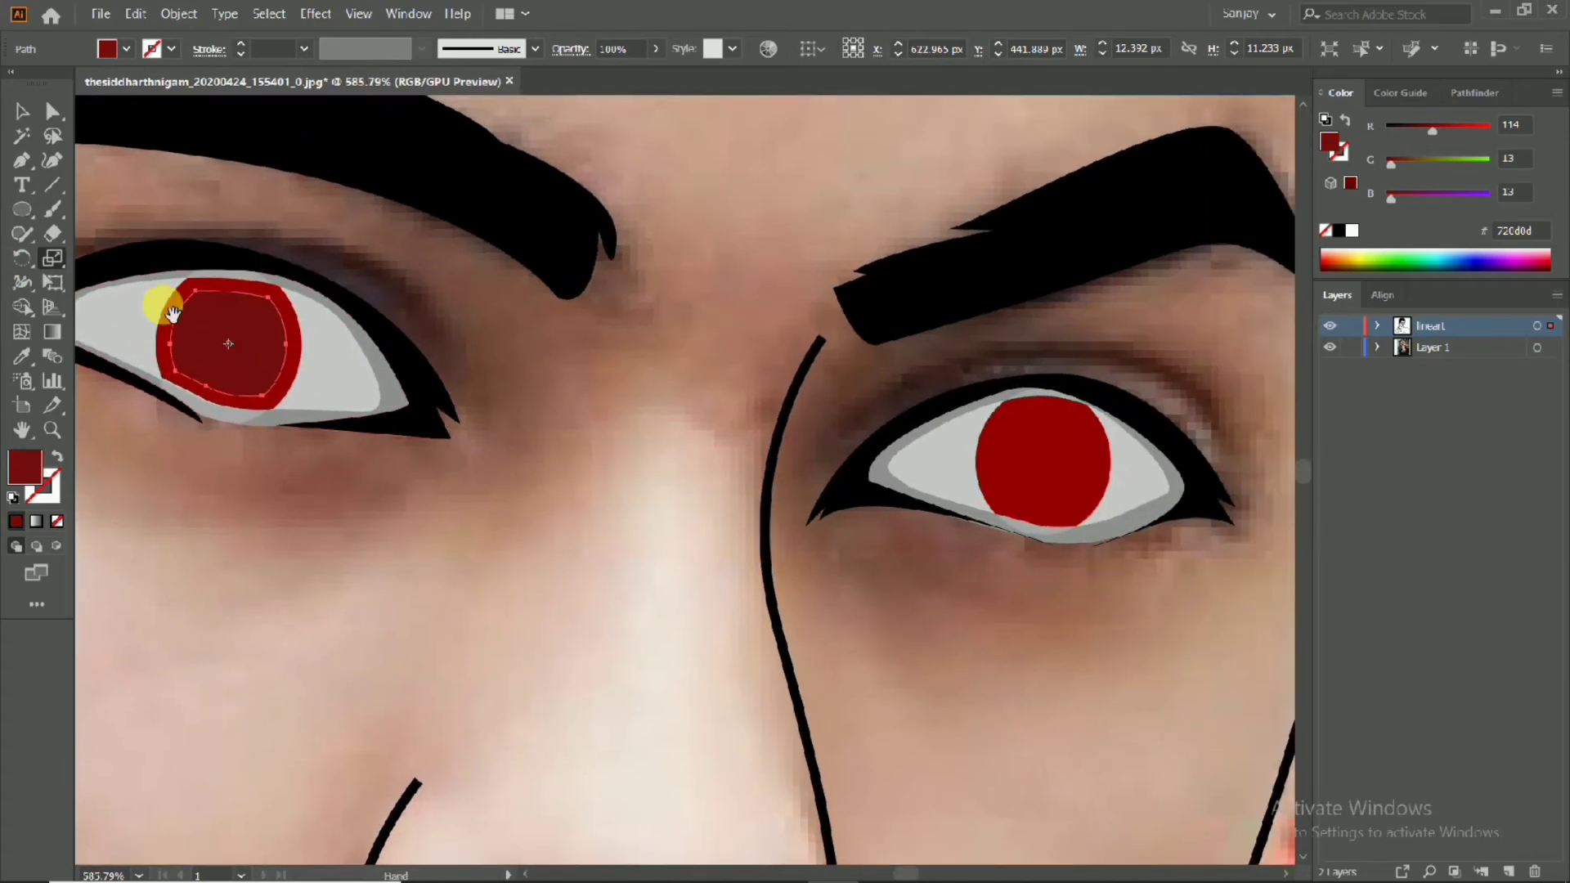
Apply a linear white-to-black gradient running upward across the left eye's inner iris shape
scroll(164, 308, "up", 2)
left_click(52, 331)
left_click(583, 446)
left_click_drag(582, 446, 578, 364)
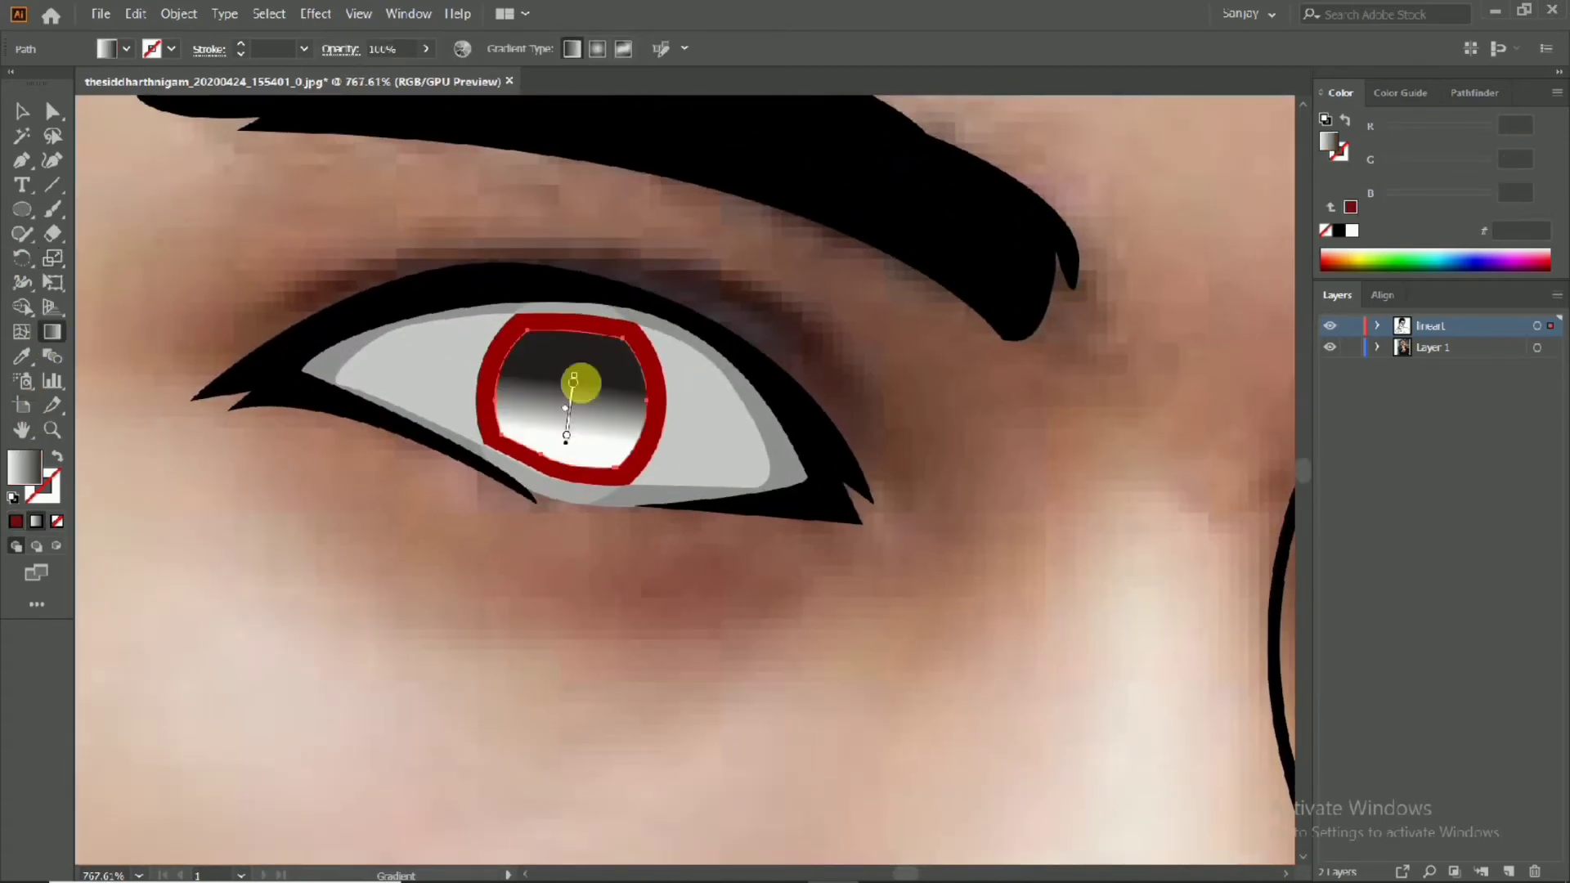
scroll(600, 428, "down", 1)
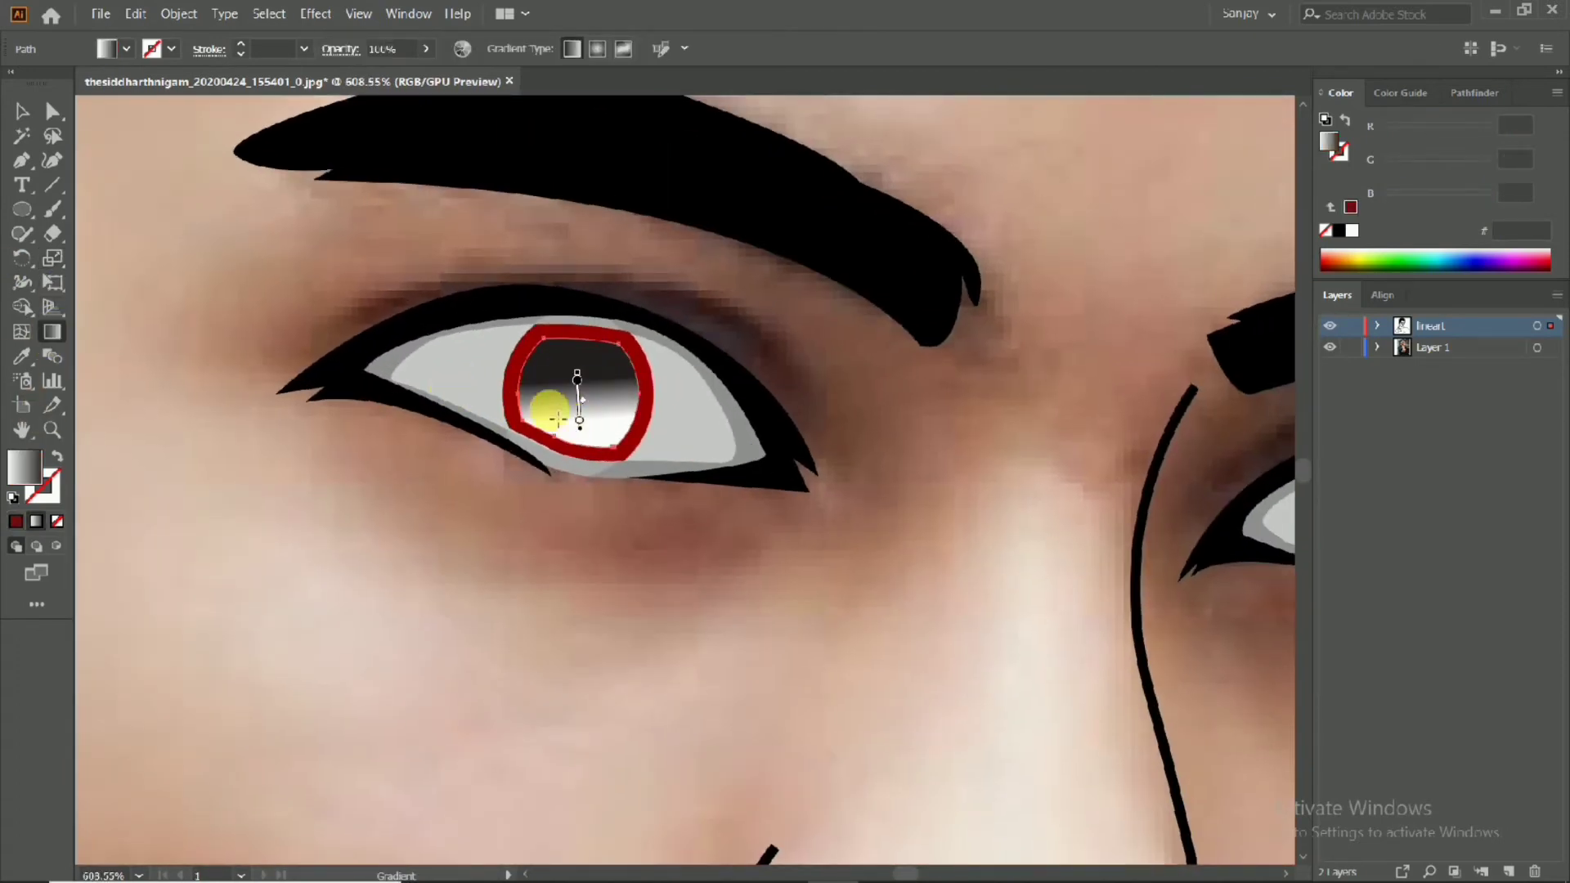
scroll(577, 374, "down", 1)
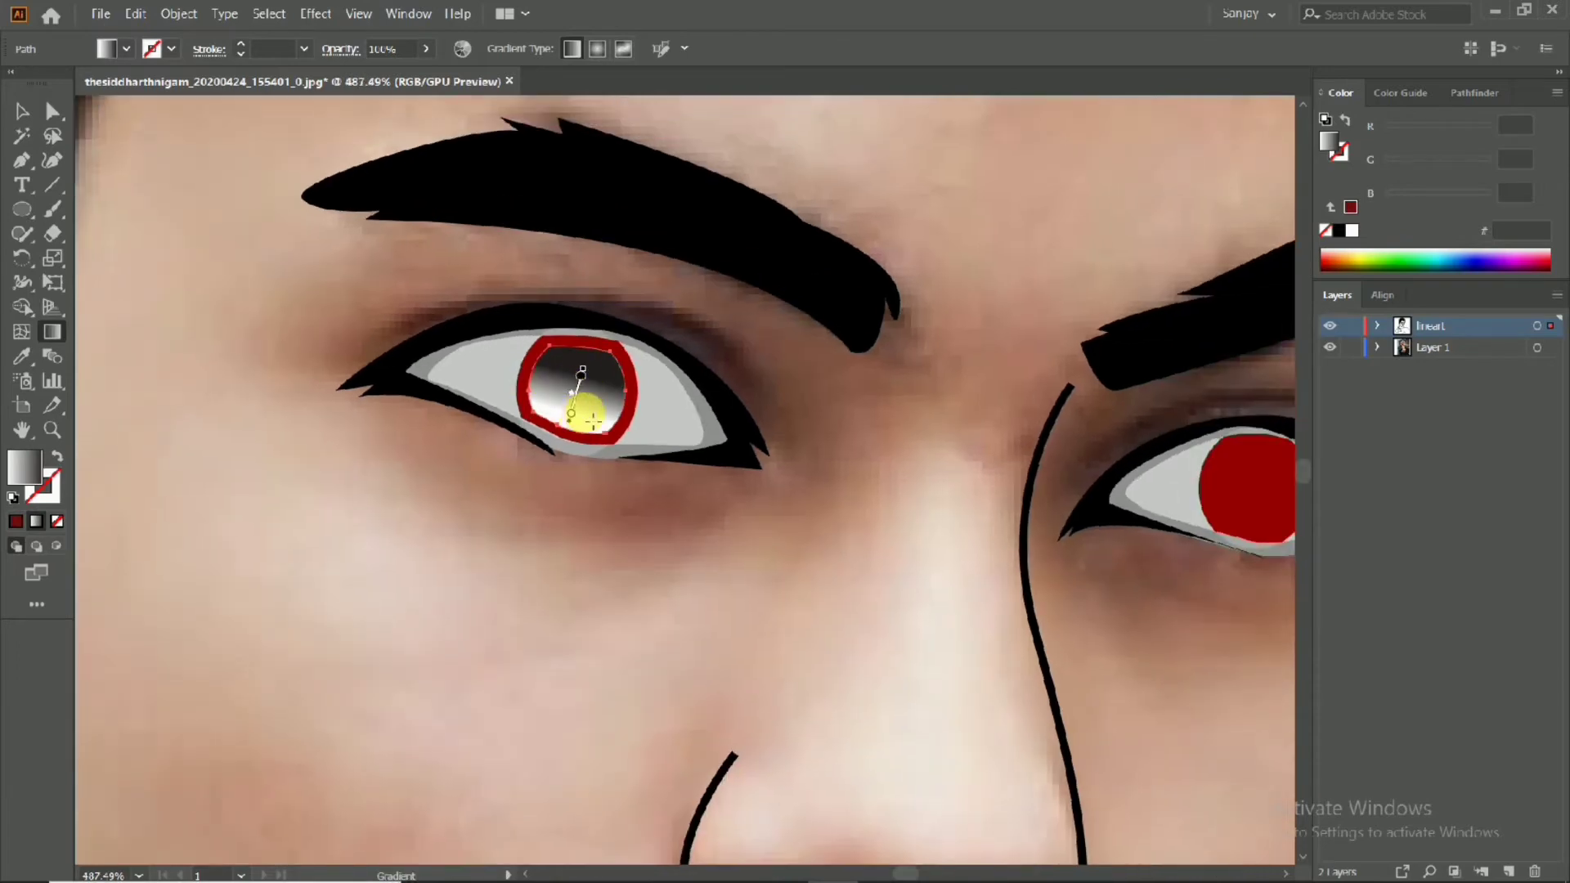
scroll(587, 399, "up", 1)
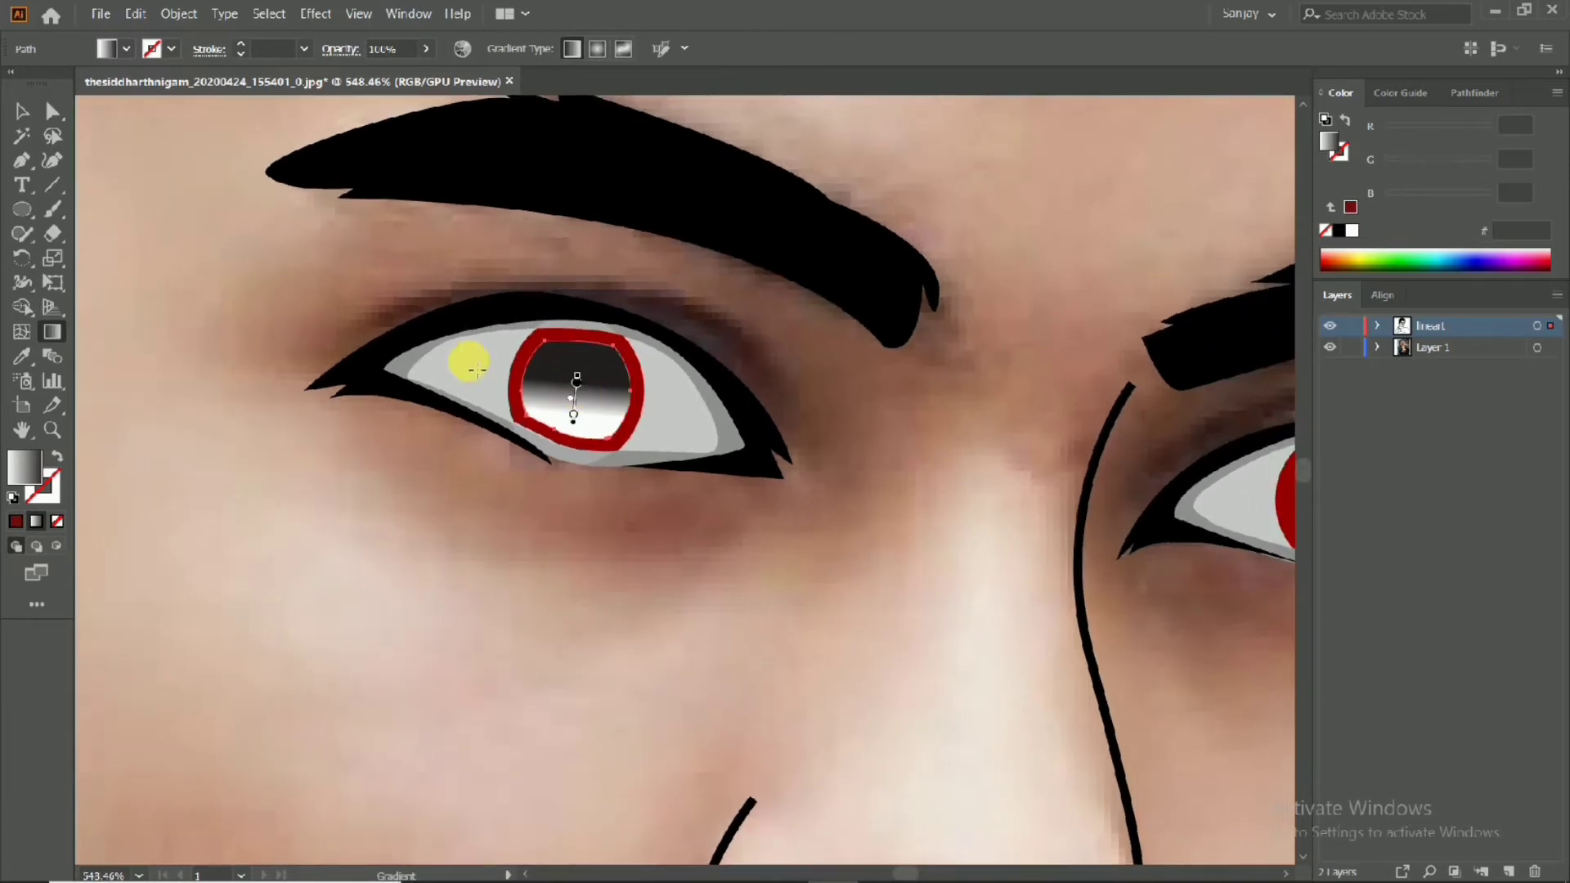
Recolour the upper stop of the inner iris gradient to red with hue 0, saturation 94.97% and brightness 70.2%
double_click(577, 382)
left_click_drag(456, 456, 469, 451)
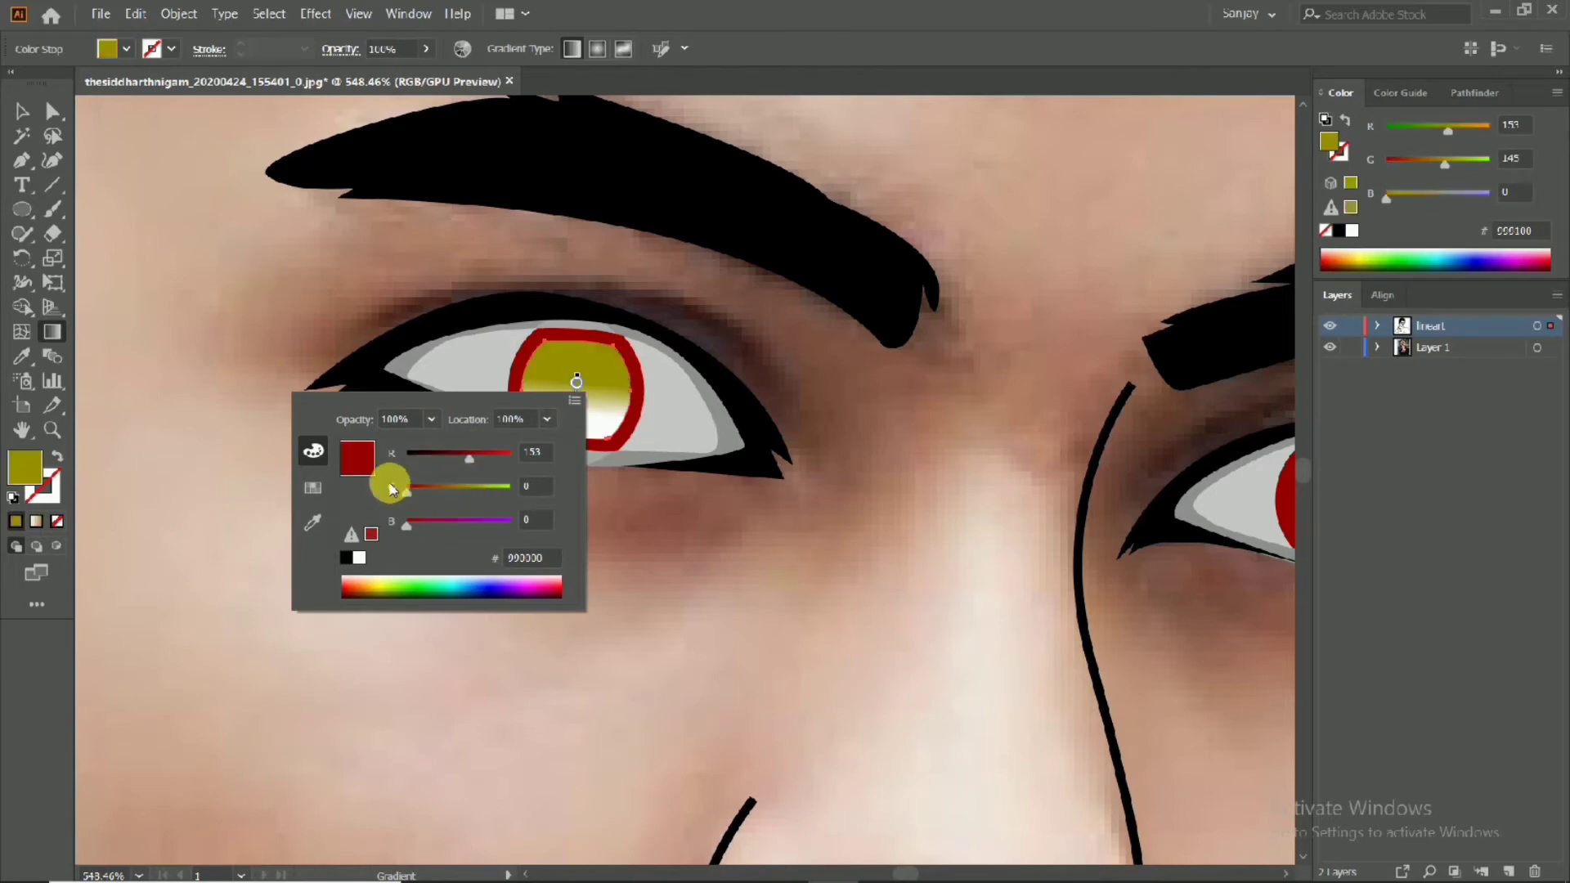
left_click(575, 400)
left_click(597, 434)
left_click(495, 488)
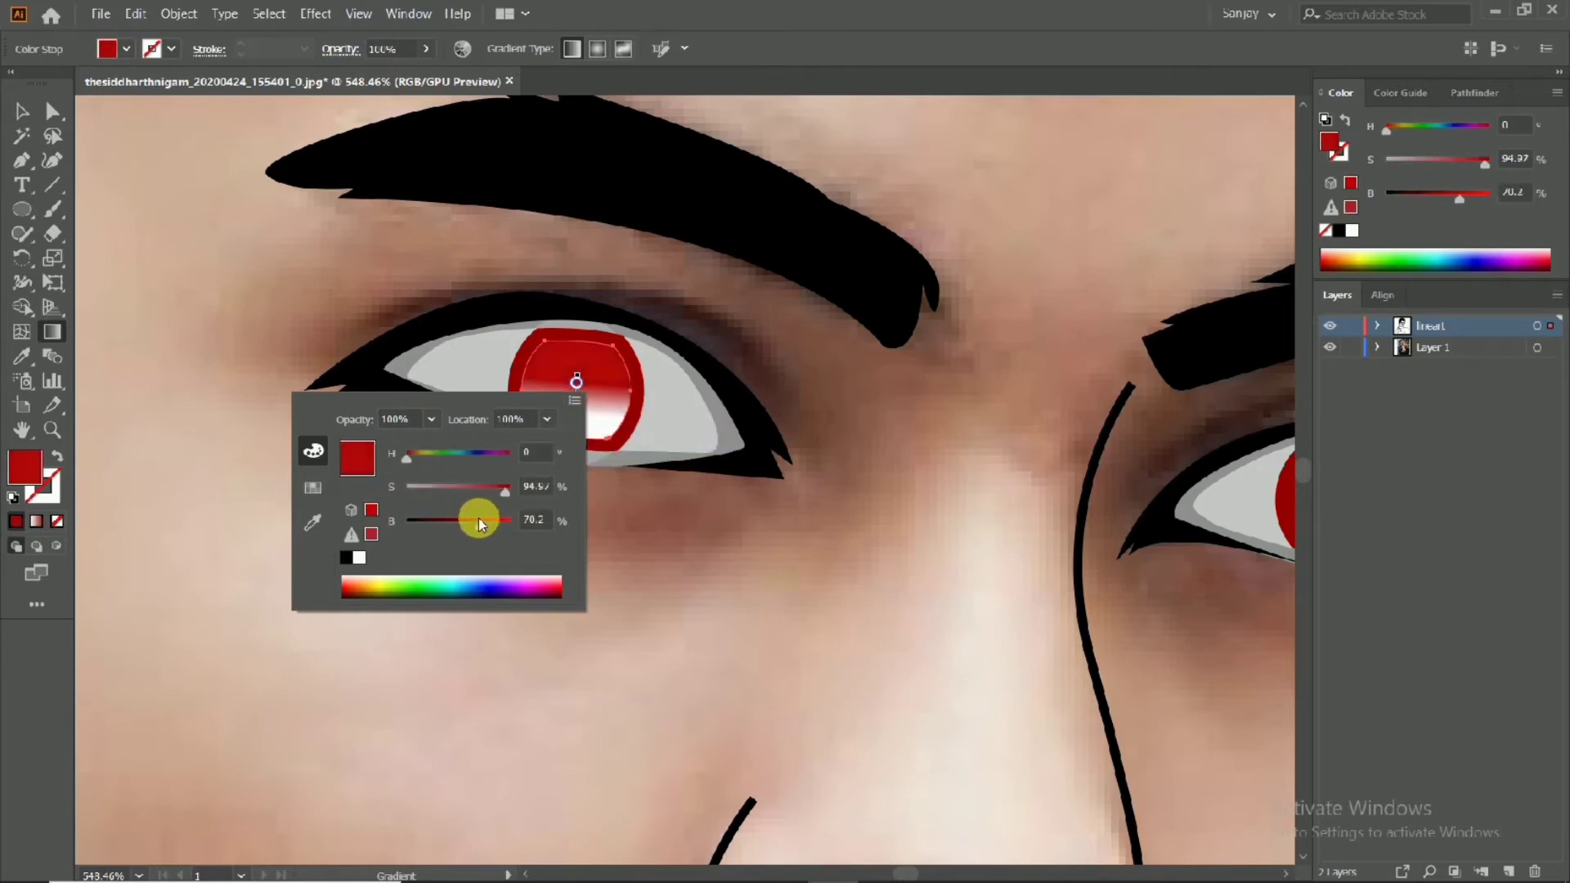
Recolour the lower stop of the left inner iris gradient to the light orange ff8f67
left_click(572, 412)
double_click(574, 414)
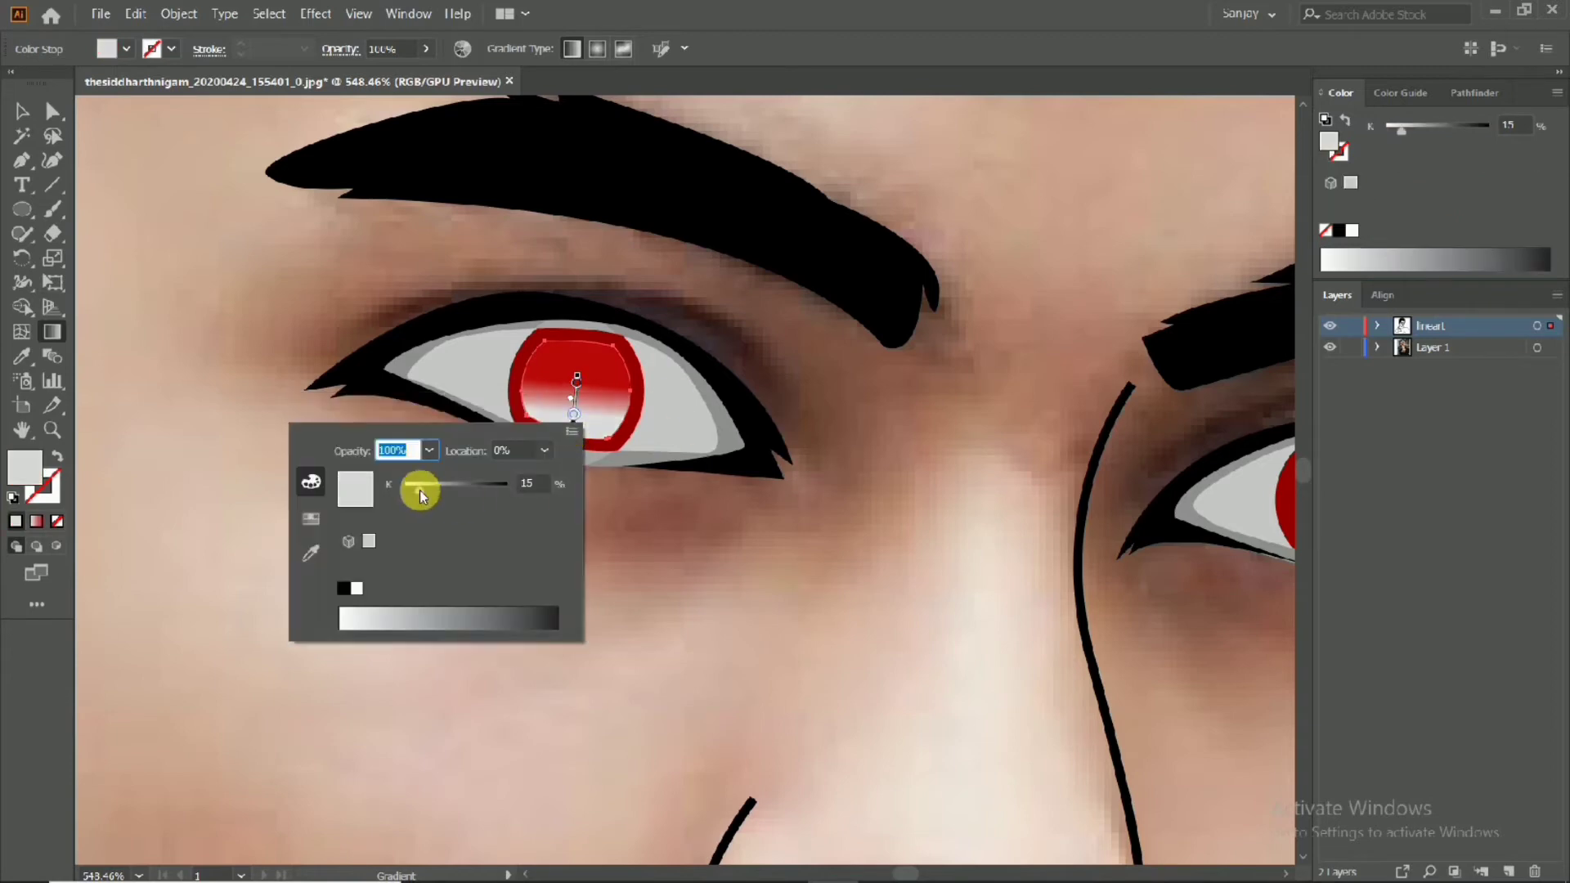
left_click(410, 488)
left_click(571, 432)
left_click(593, 456)
left_click(419, 487)
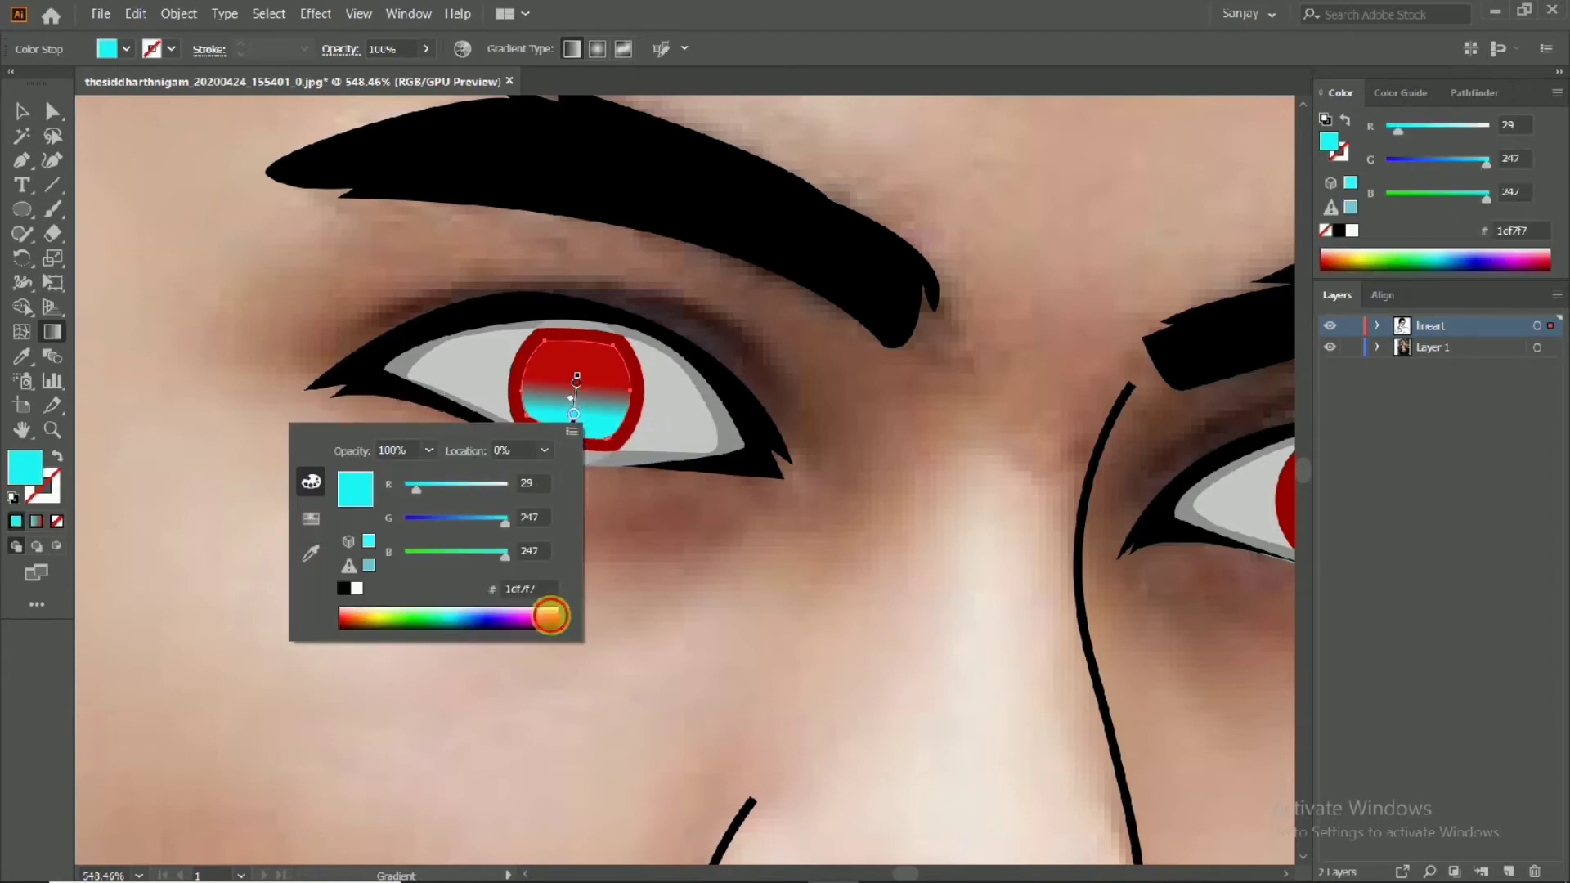
left_click(551, 614)
left_click_drag(422, 488, 461, 489)
left_click(441, 522)
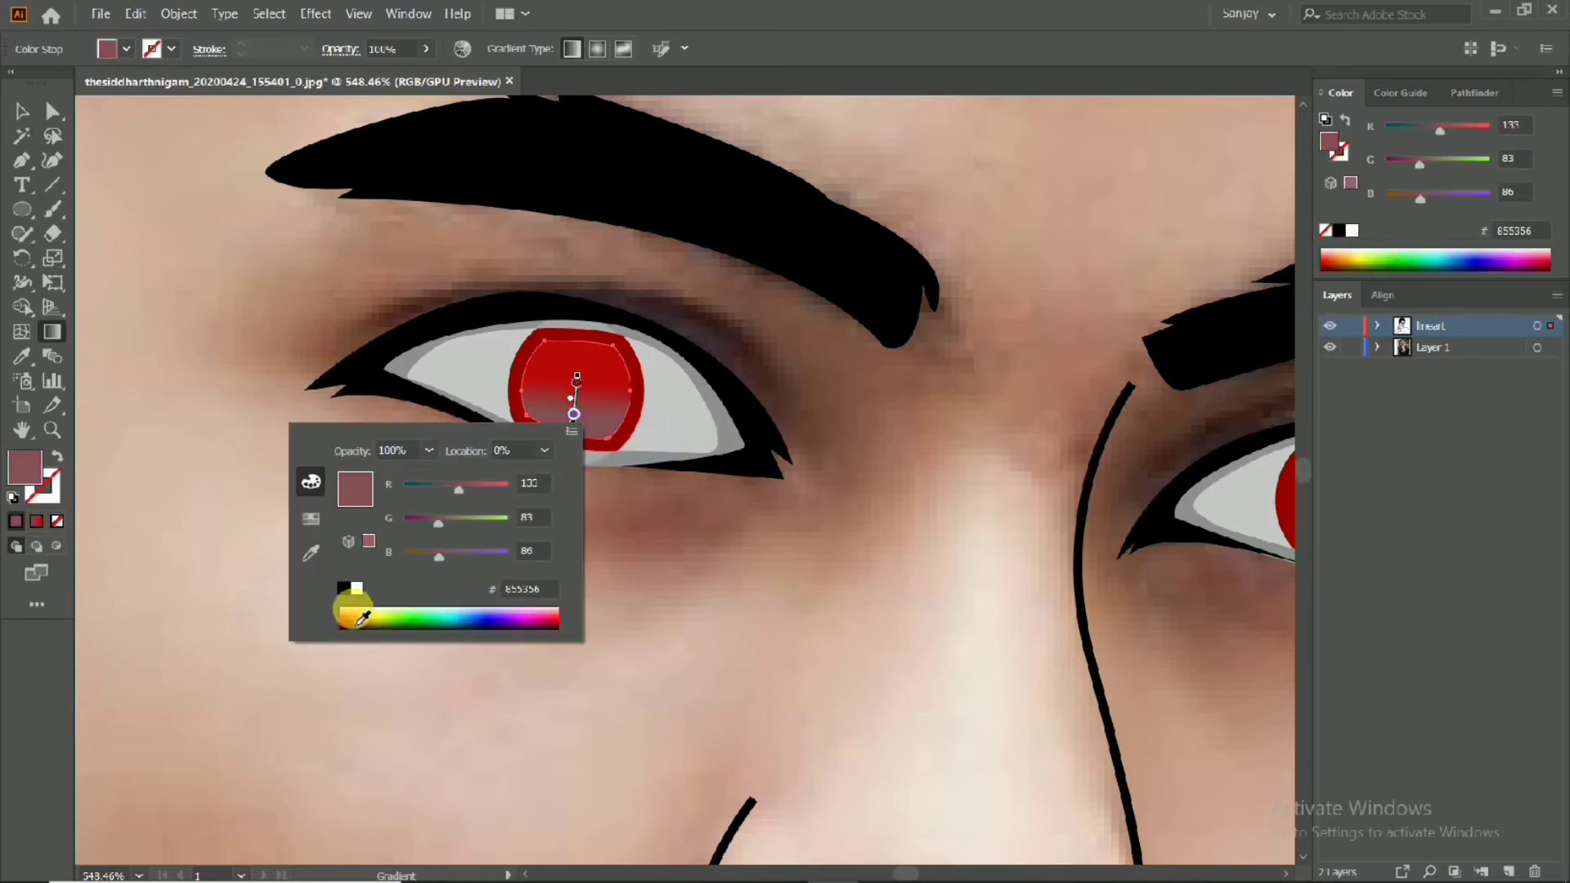
left_click(348, 613)
left_click(464, 518)
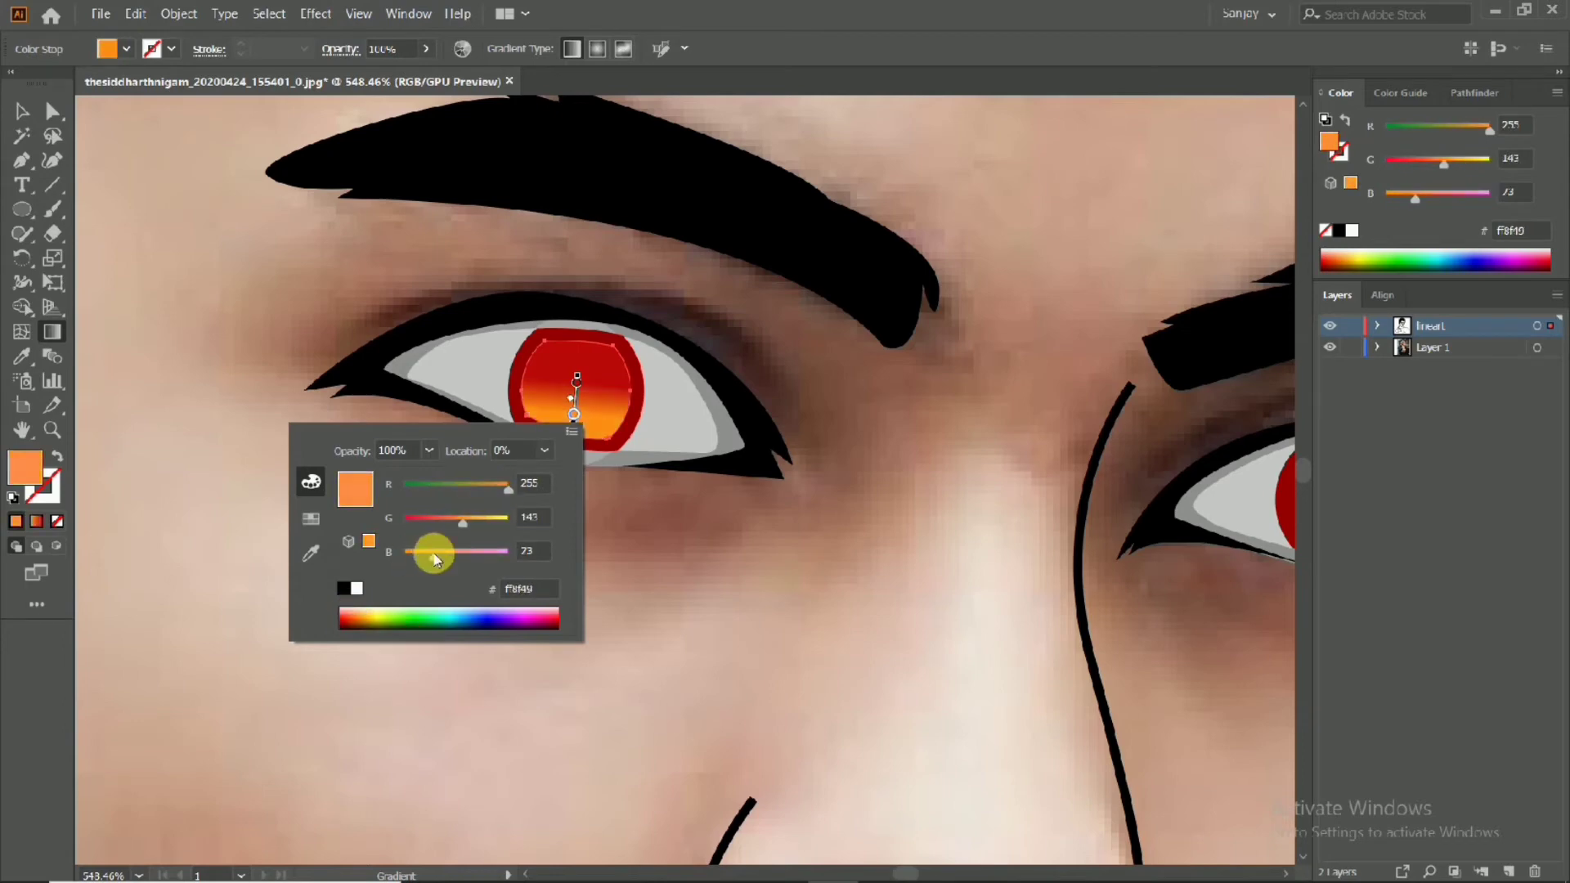
left_click_drag(434, 554, 448, 554)
Make a smaller scaled copy of the right iris and apply the gradient sampled from the left inner iris to it
left_click_drag(691, 454, 504, 480)
left_click_drag(805, 466, 954, 529)
left_click(22, 111)
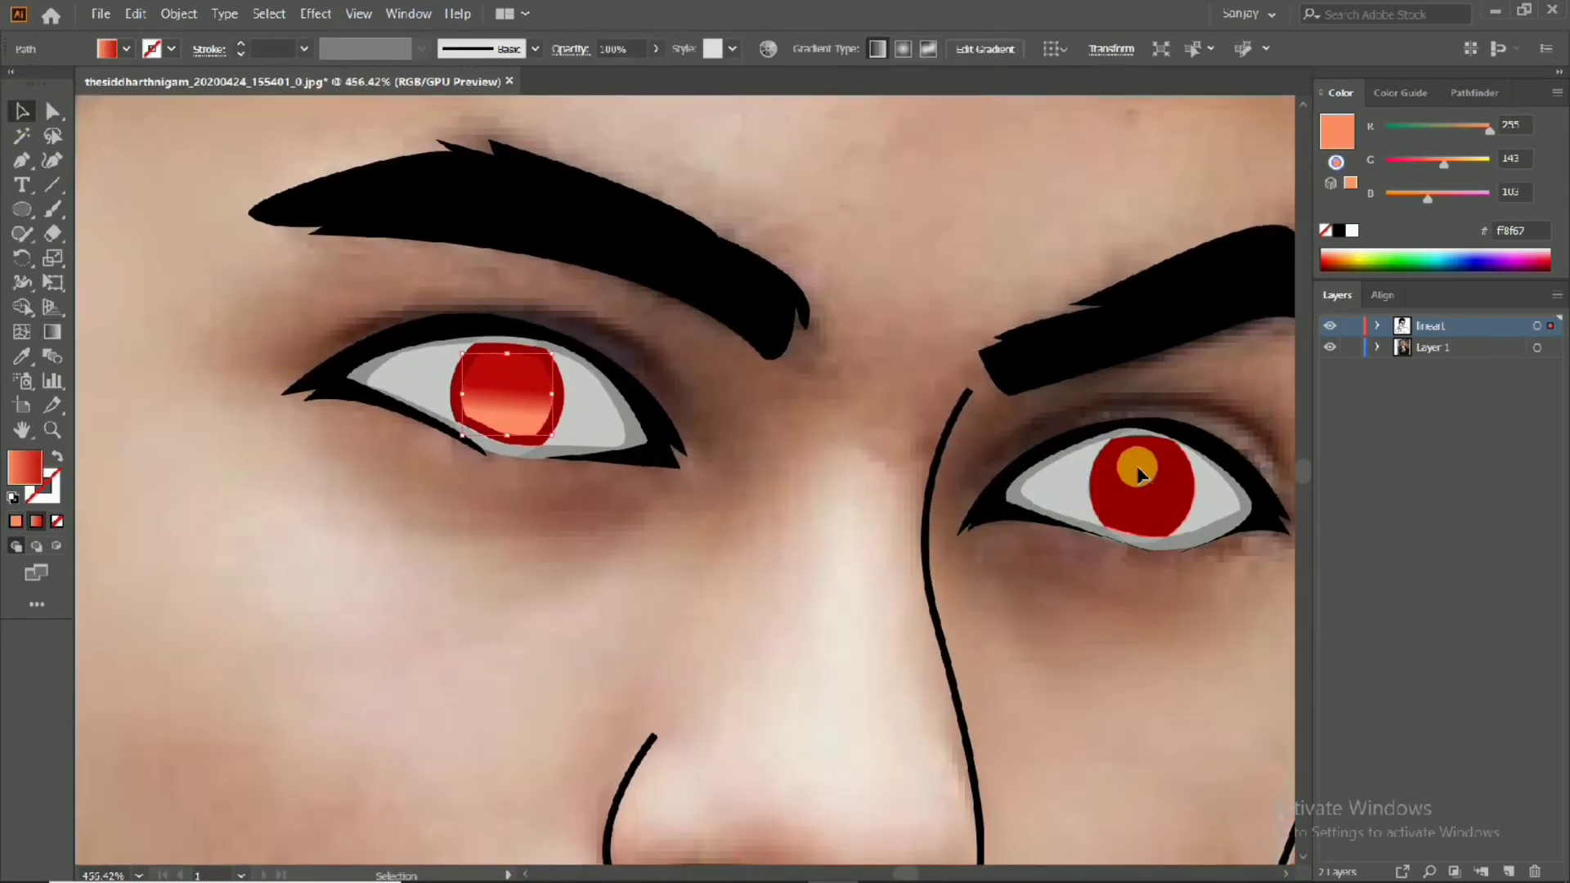
left_click(1137, 471)
double_click(52, 258)
left_click(681, 613)
left_click(22, 356)
left_click(497, 387)
left_click_drag(736, 342, 458, 372)
left_click_drag(752, 360, 935, 421)
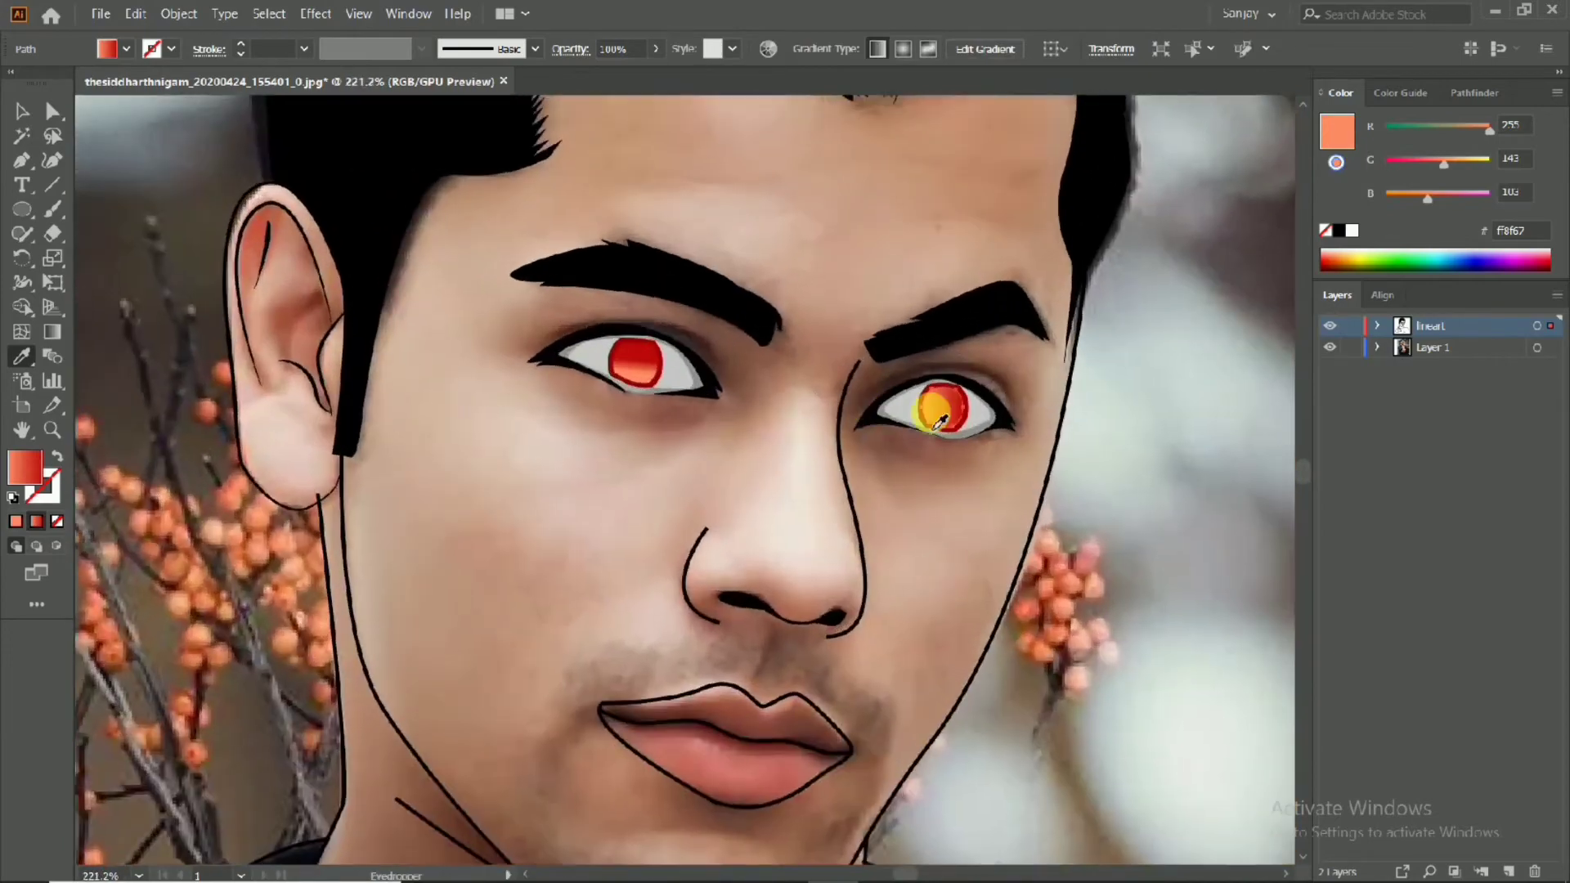
left_click(1330, 347)
left_click(1330, 347)
Try drawing a pupil ellipse over the left iris and choosing the near-black 020202 as its fill
scroll(561, 309, "up", 4)
left_click(30, 217)
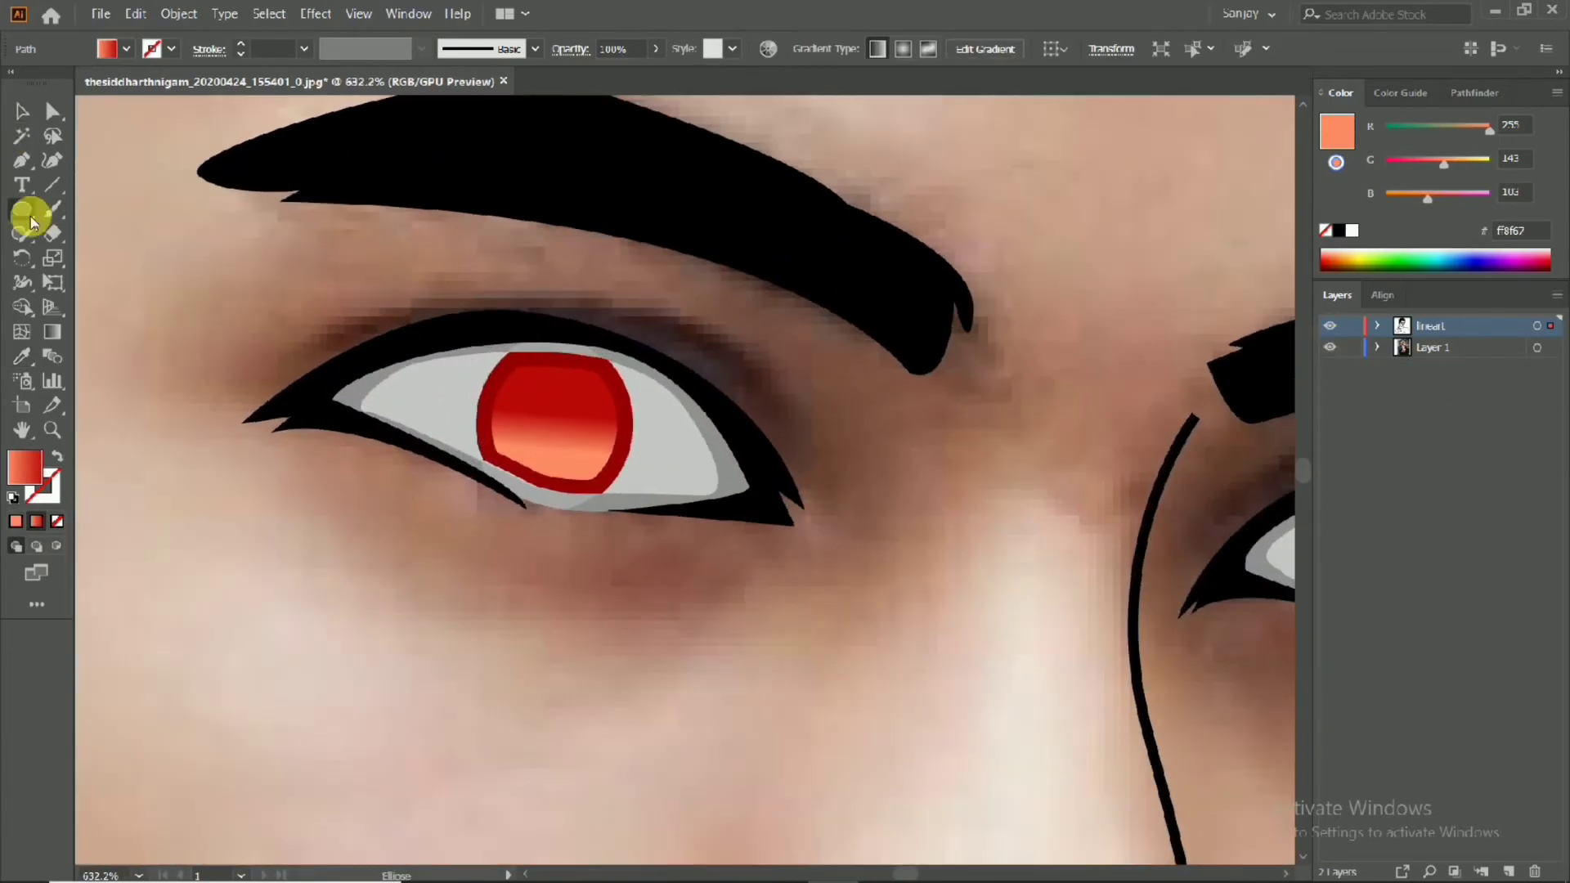
scroll(484, 427, "up", 2)
left_click_drag(670, 482, 669, 480)
left_click_drag(687, 412, 630, 417)
double_click(35, 458)
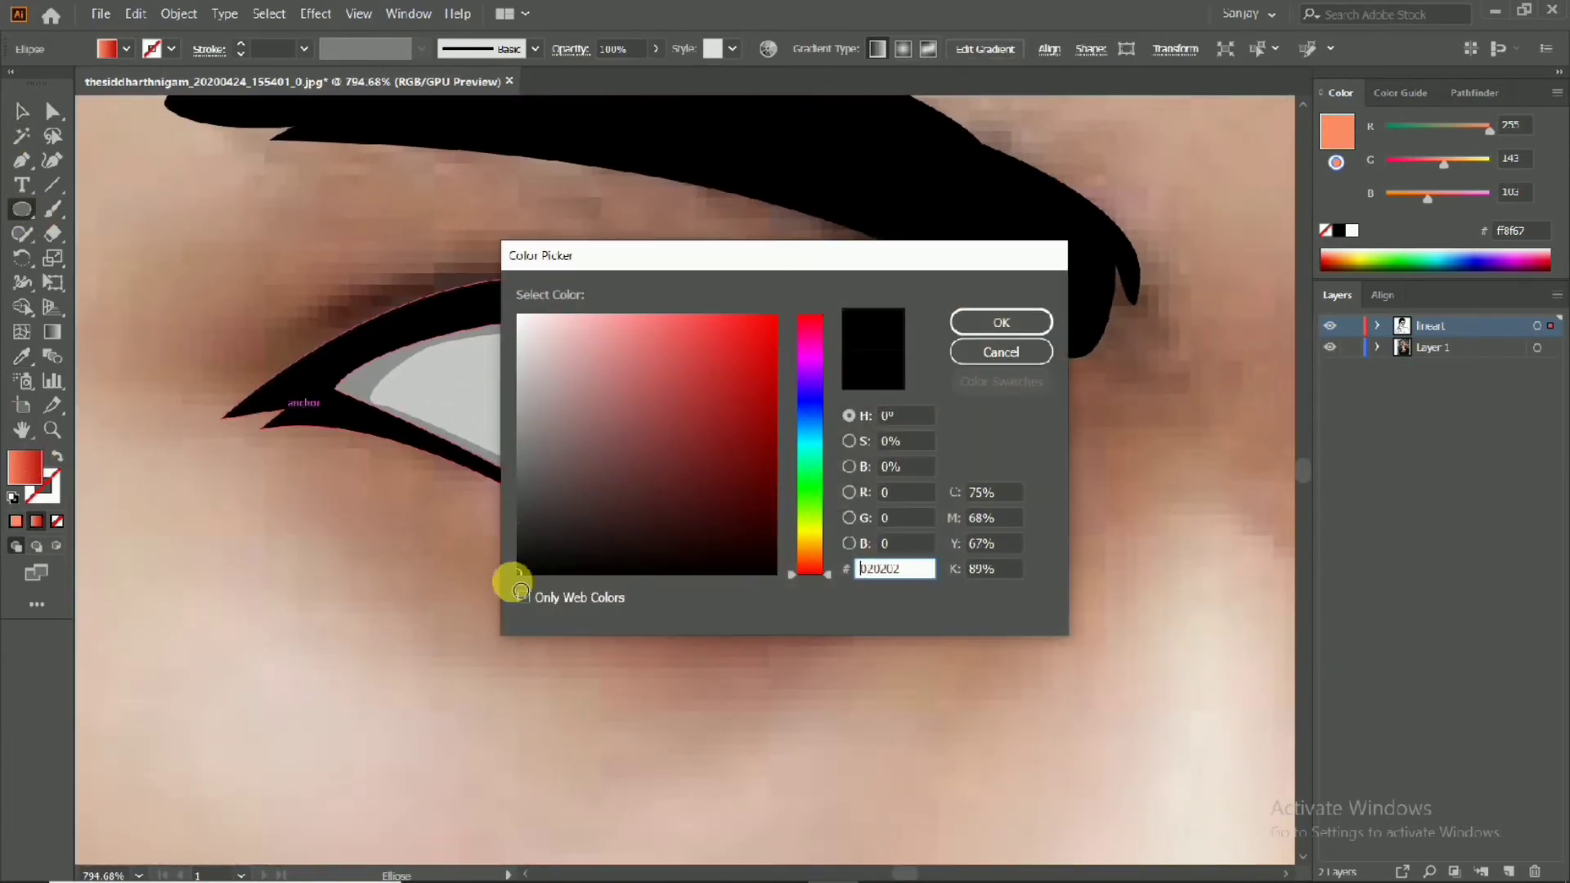
left_click(1000, 329)
left_click_drag(773, 350, 753, 352)
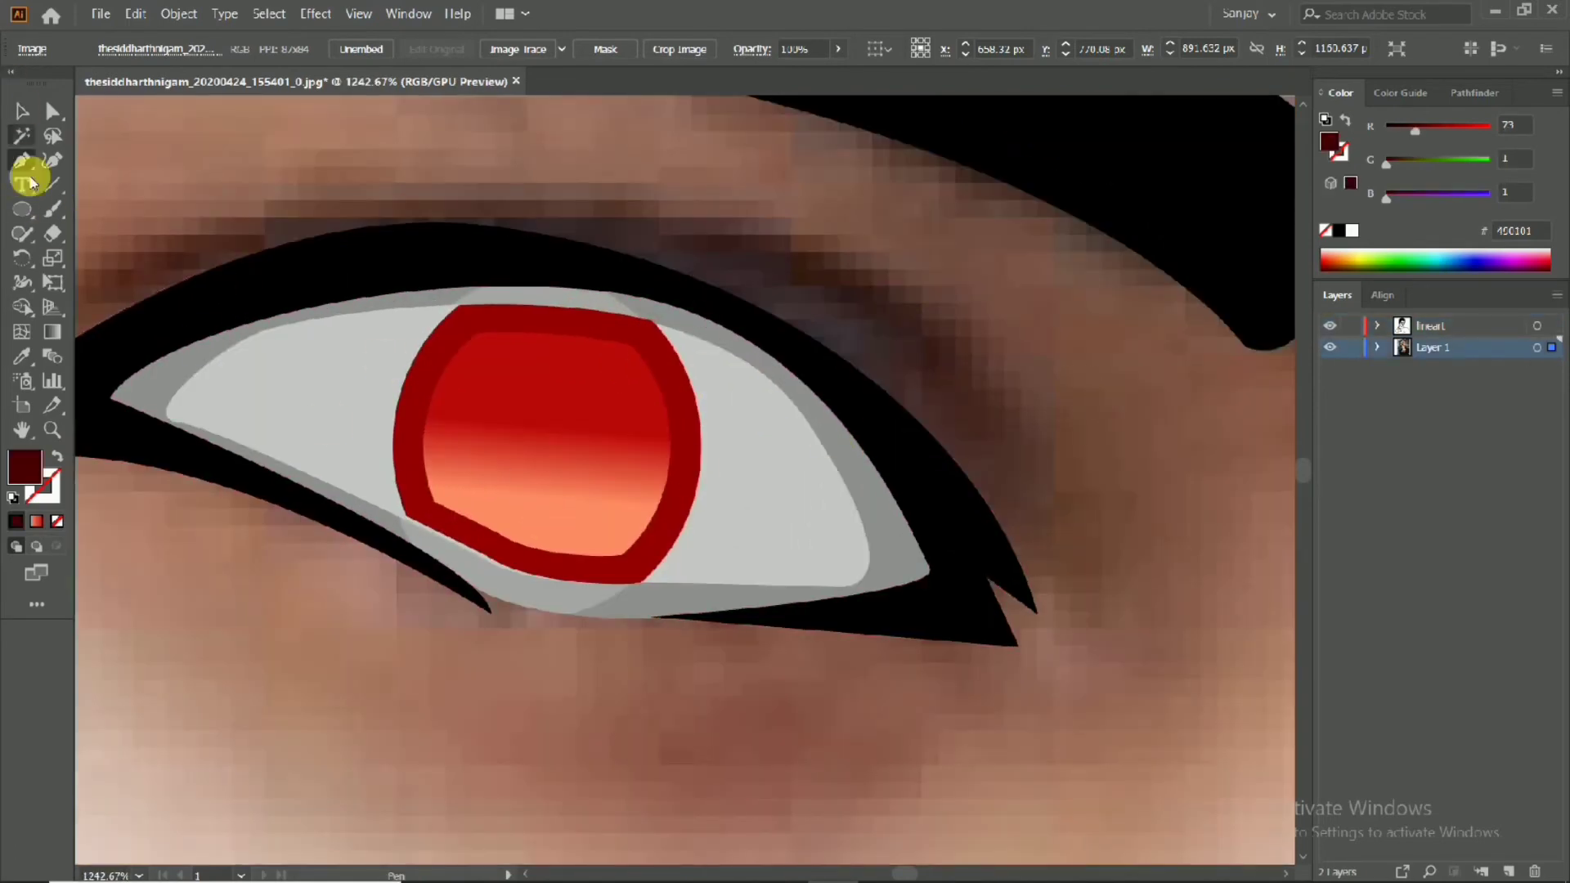
Draw a pupil ellipse about 8.4 × 9.1 px in the middle of the left iris and fill it with 1e0101
left_click(22, 209)
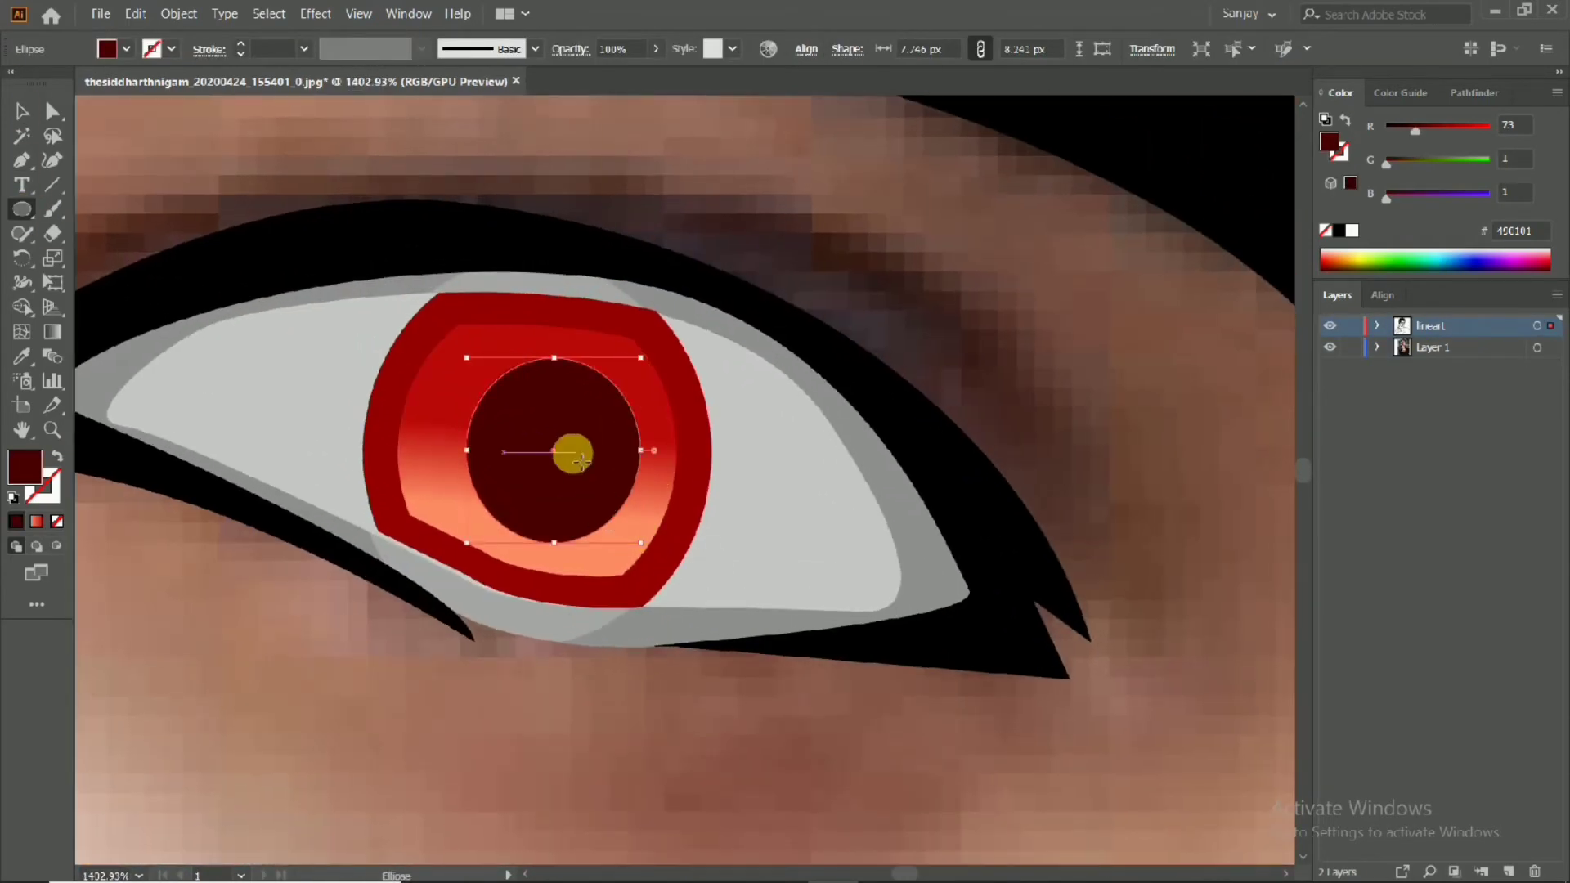
scroll(689, 473, "down", 1)
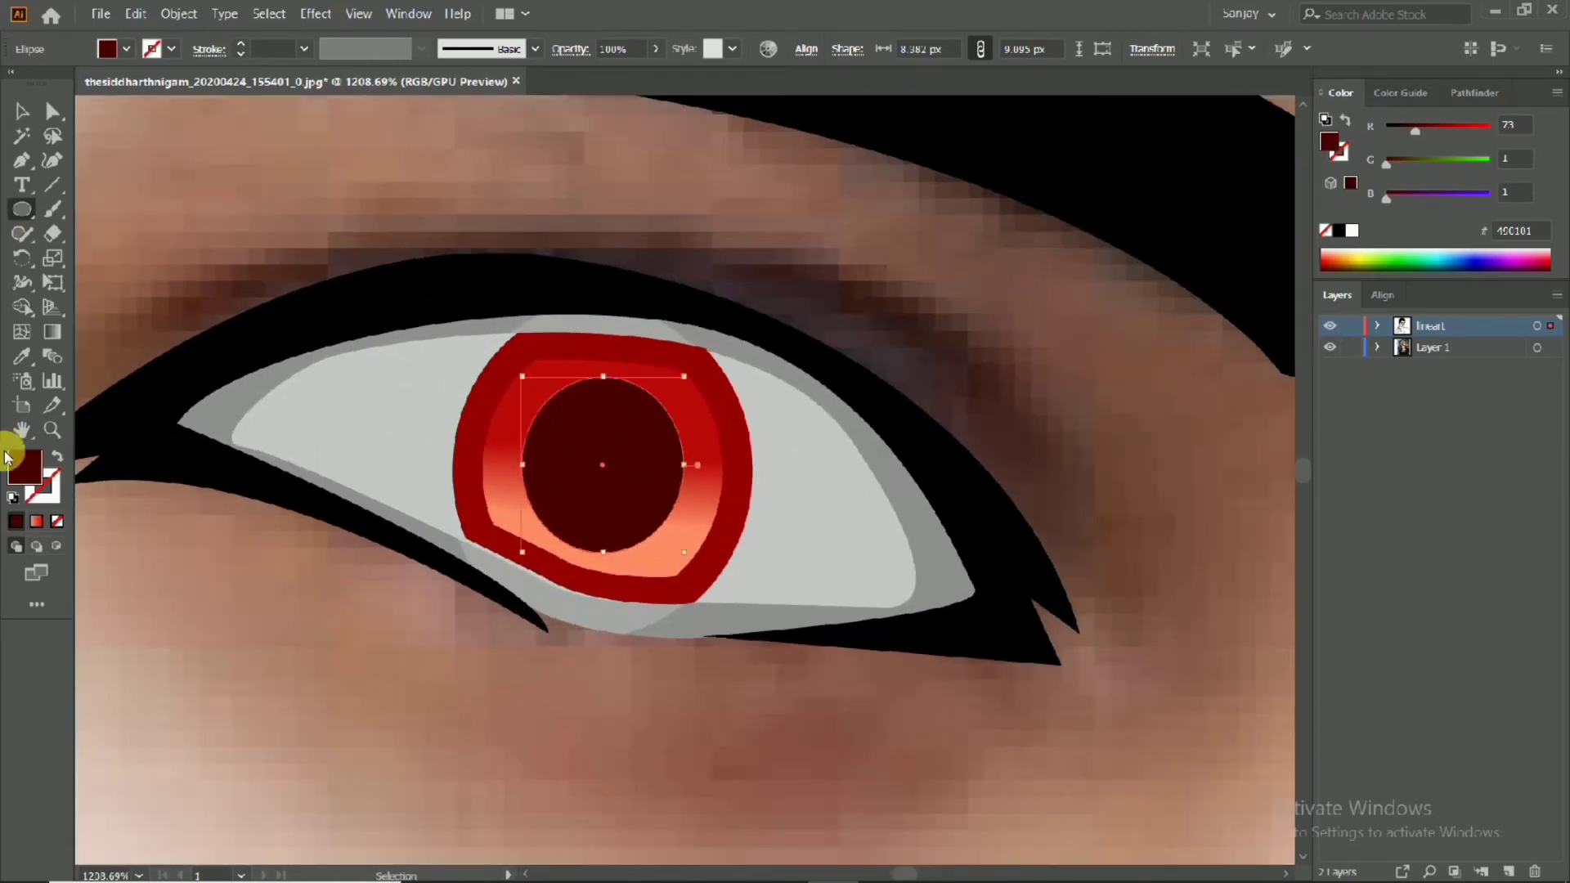
double_click(25, 467)
key("Return")
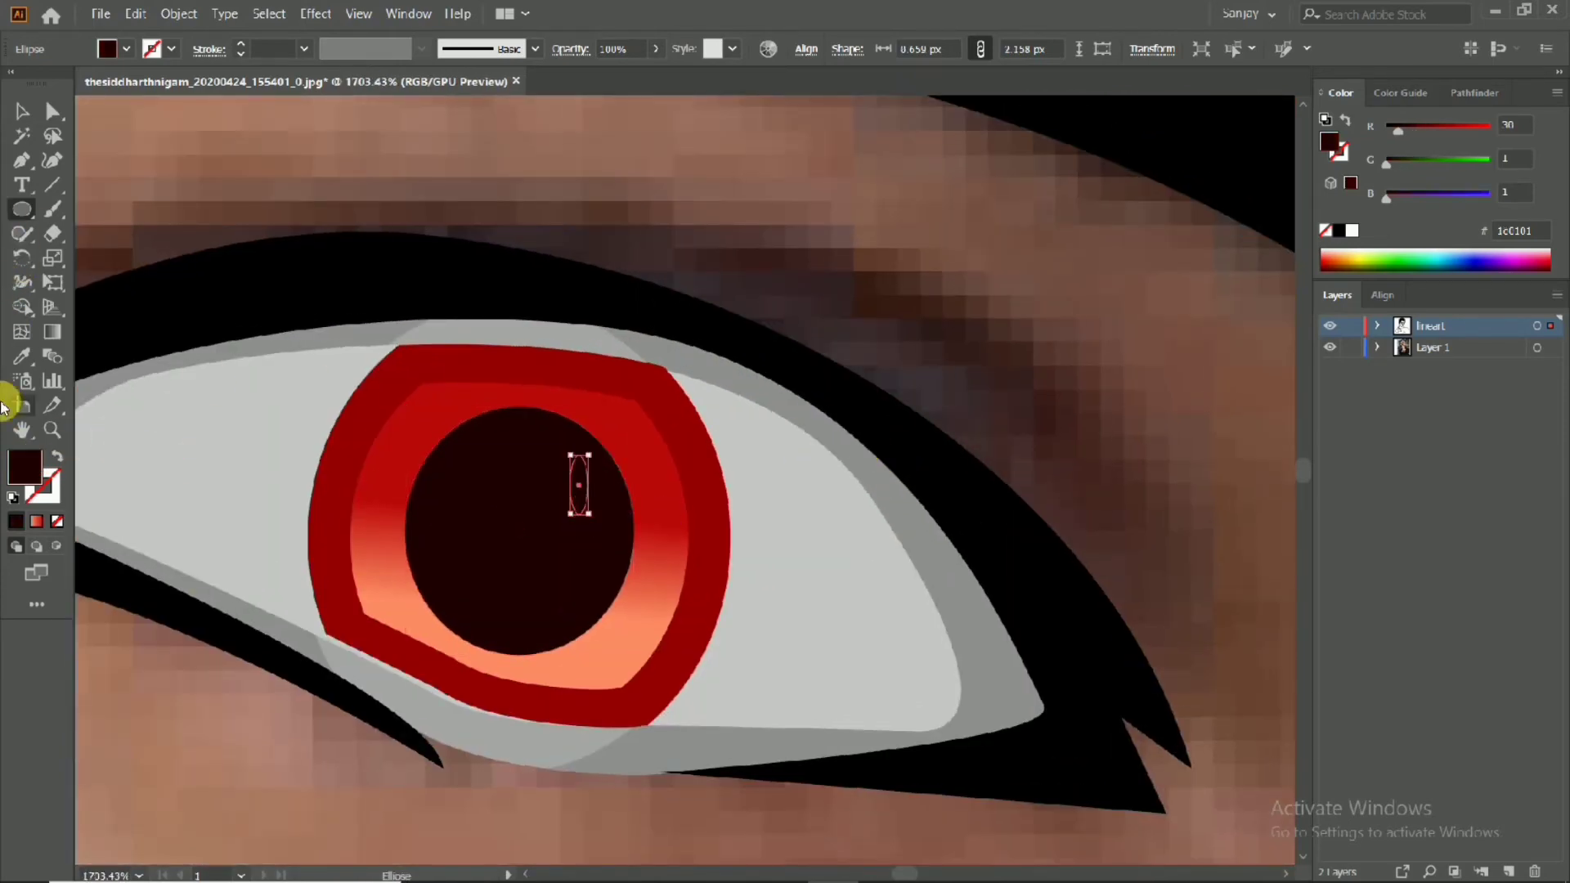
Fill the small vertical highlight ellipse with f7f2f2 and draw a horizontal one about 1.92 × 0.44 px crossing its lower end
double_click(25, 468)
left_click(503, 314)
left_click(990, 316)
left_click_drag(533, 493, 584, 506)
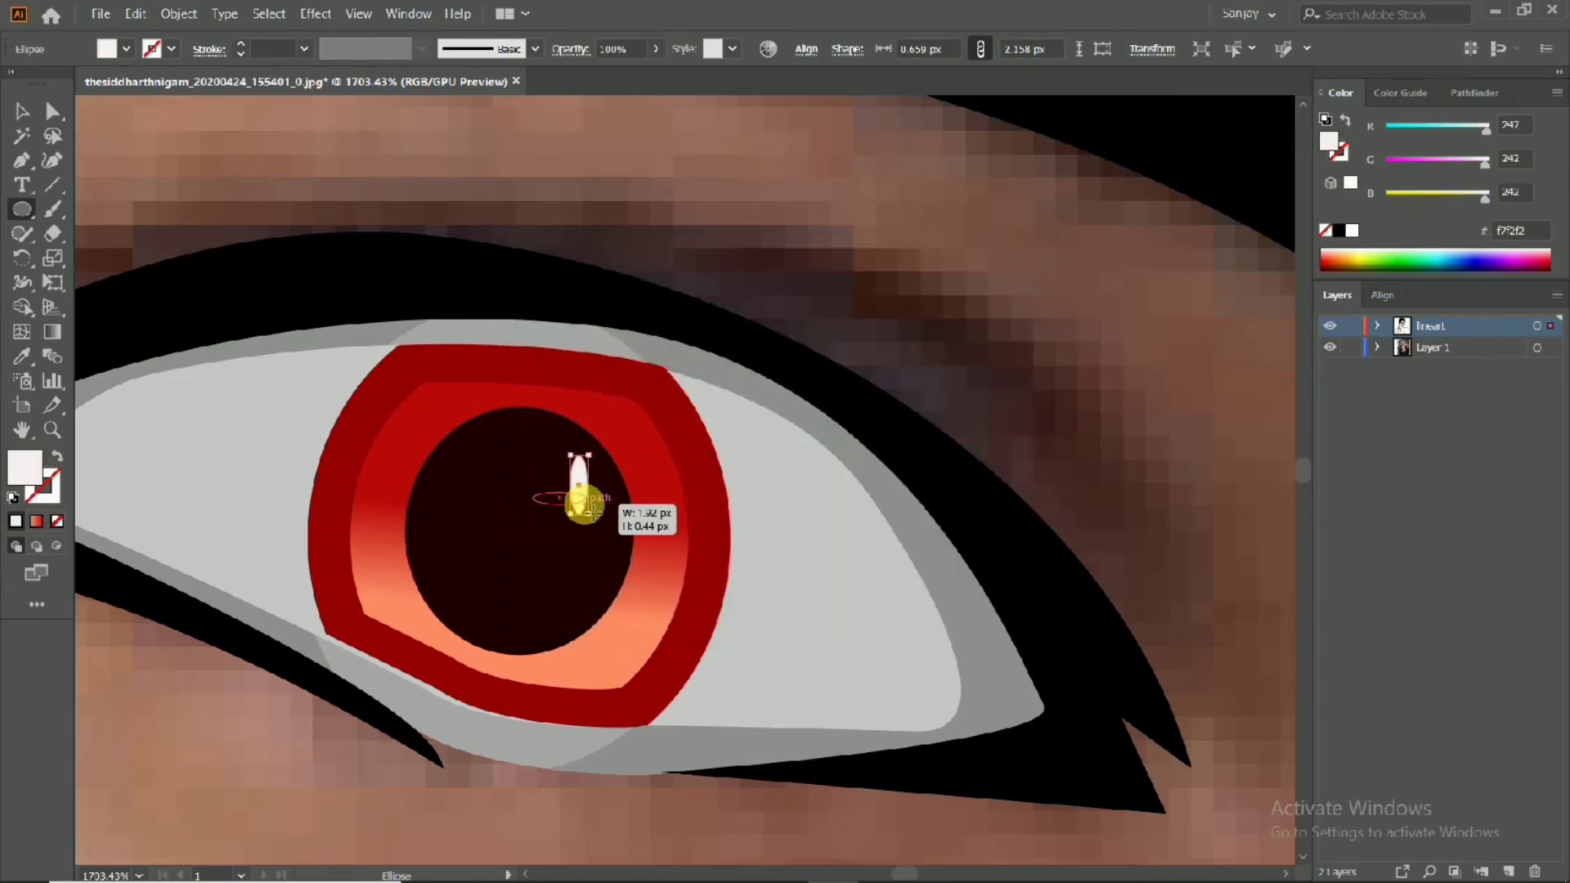
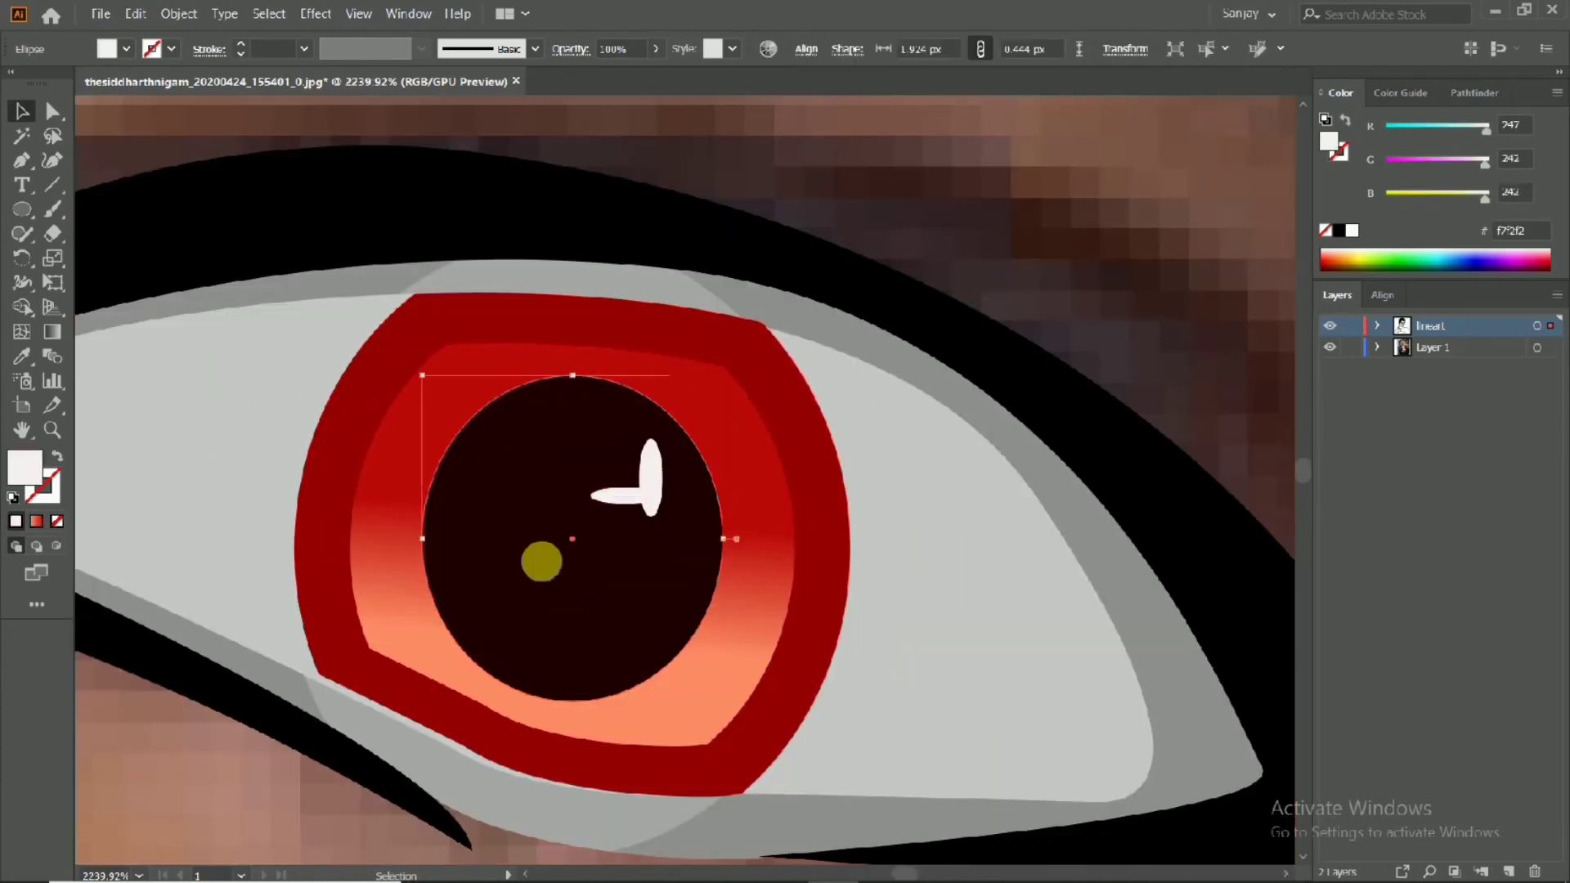
Draw a third highlight ellipse about 1.68 × 0.83 px near the pupil's upper edge, above the other two highlights
left_click(542, 561, "shift")
scroll(648, 462, "up", 1)
left_click(22, 211)
left_click_drag(658, 461, 659, 439)
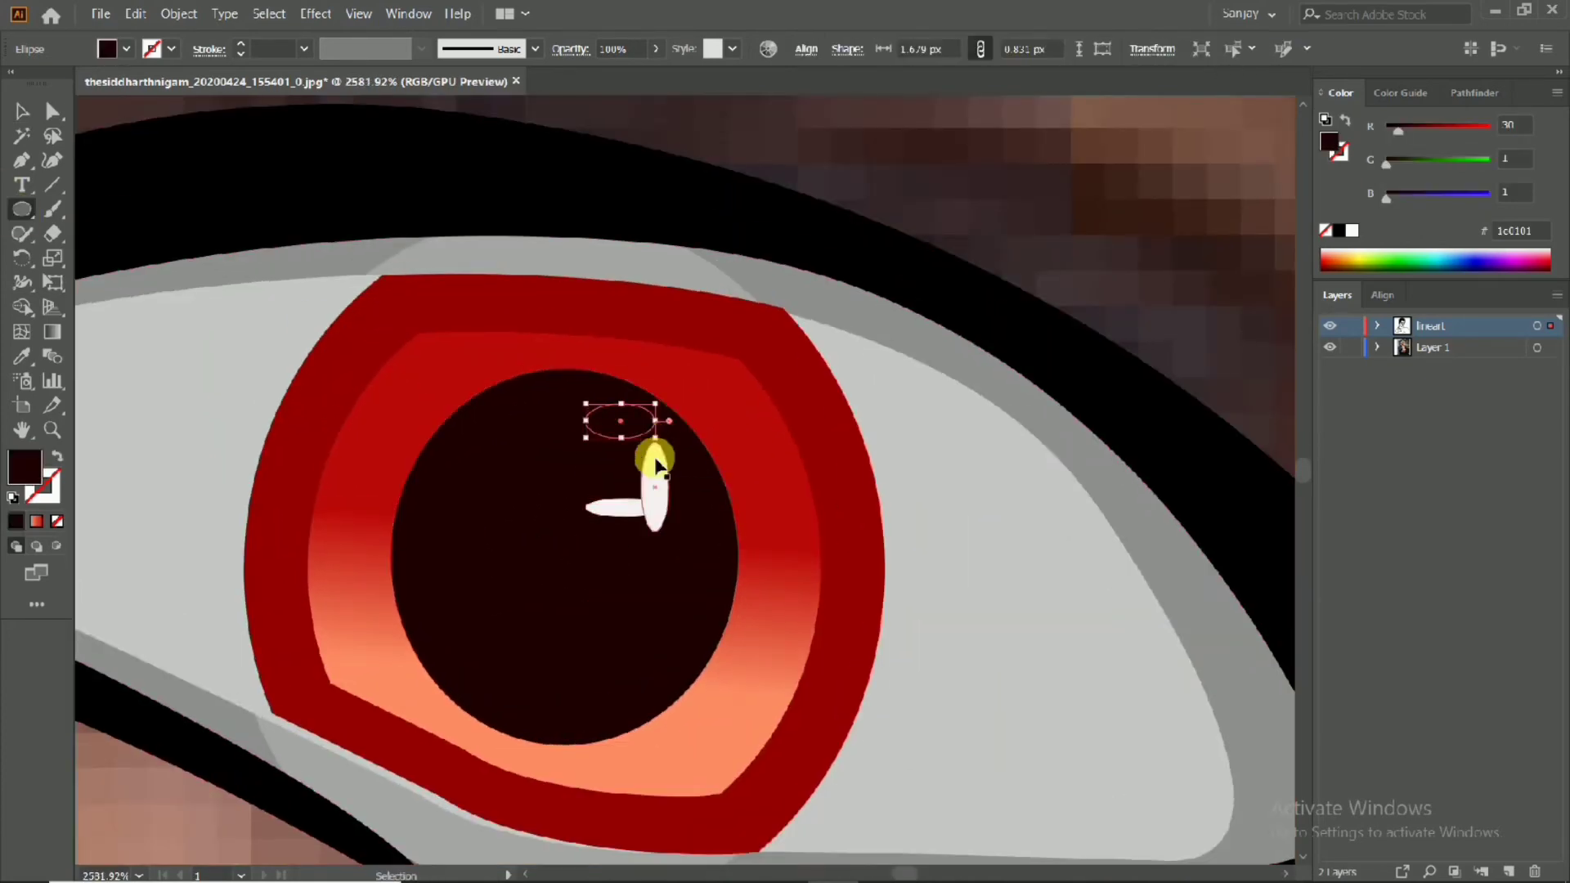
Undo the last five edits on the pupil highlights and redo them
key("ctrl+z")
key("ctrl+z")
key("ctrl+z")
key("ctrl+z")
key("ctrl+z")
key("ctrl+shift+z")
key("ctrl+shift+z")
key("ctrl+shift+z")
key("ctrl+shift+z")
key("ctrl+shift+z")
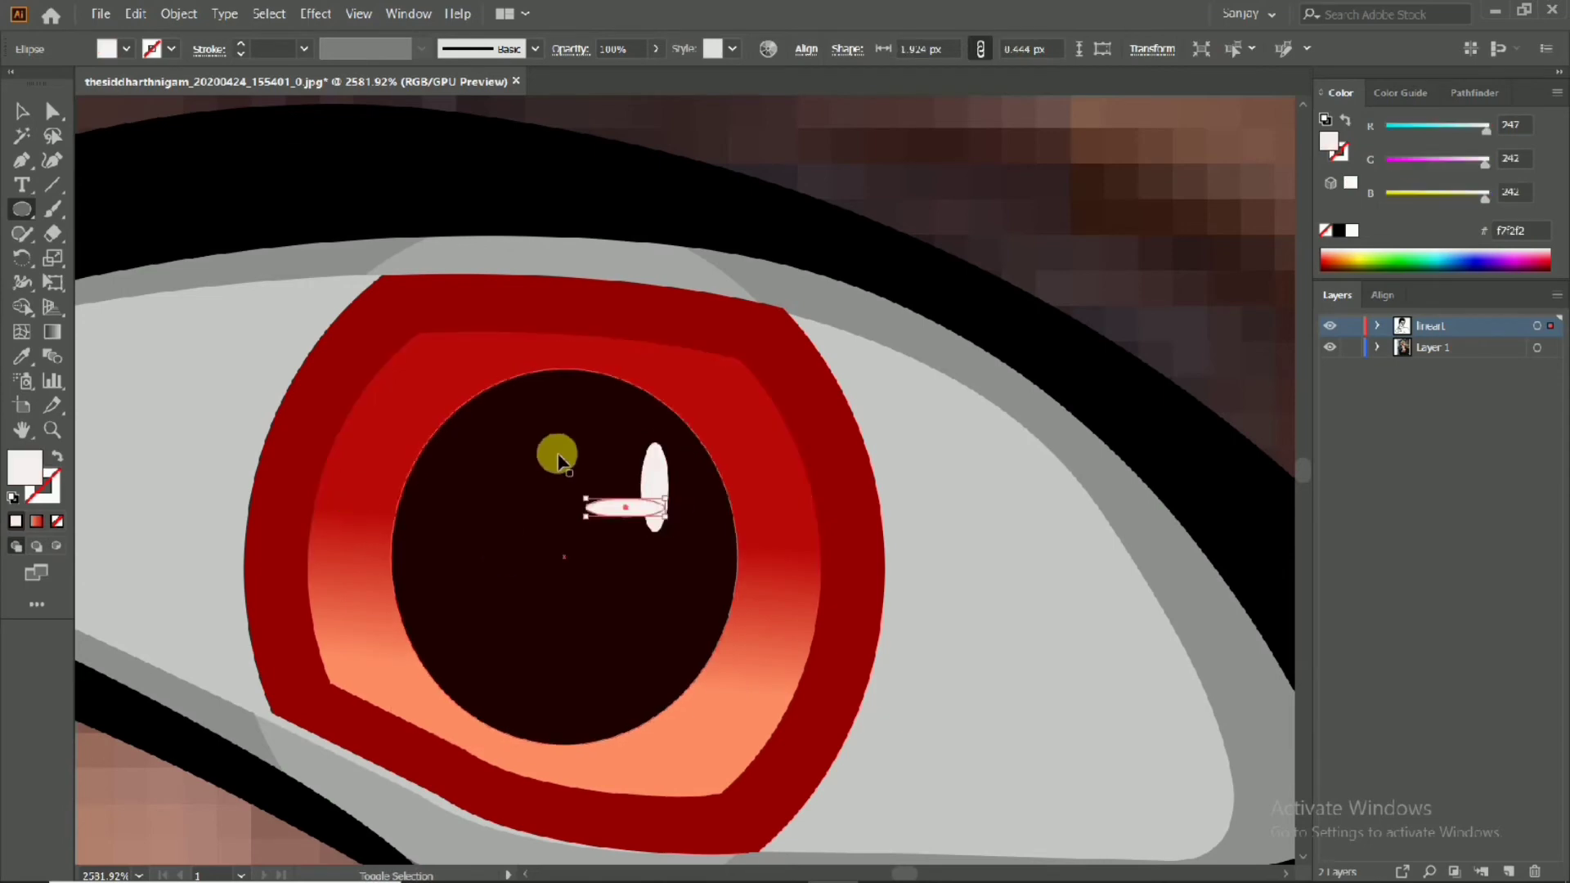
Fill the uppermost highlight ellipse with white ffffff
double_click(25, 467)
left_click(543, 360)
left_click(1006, 319)
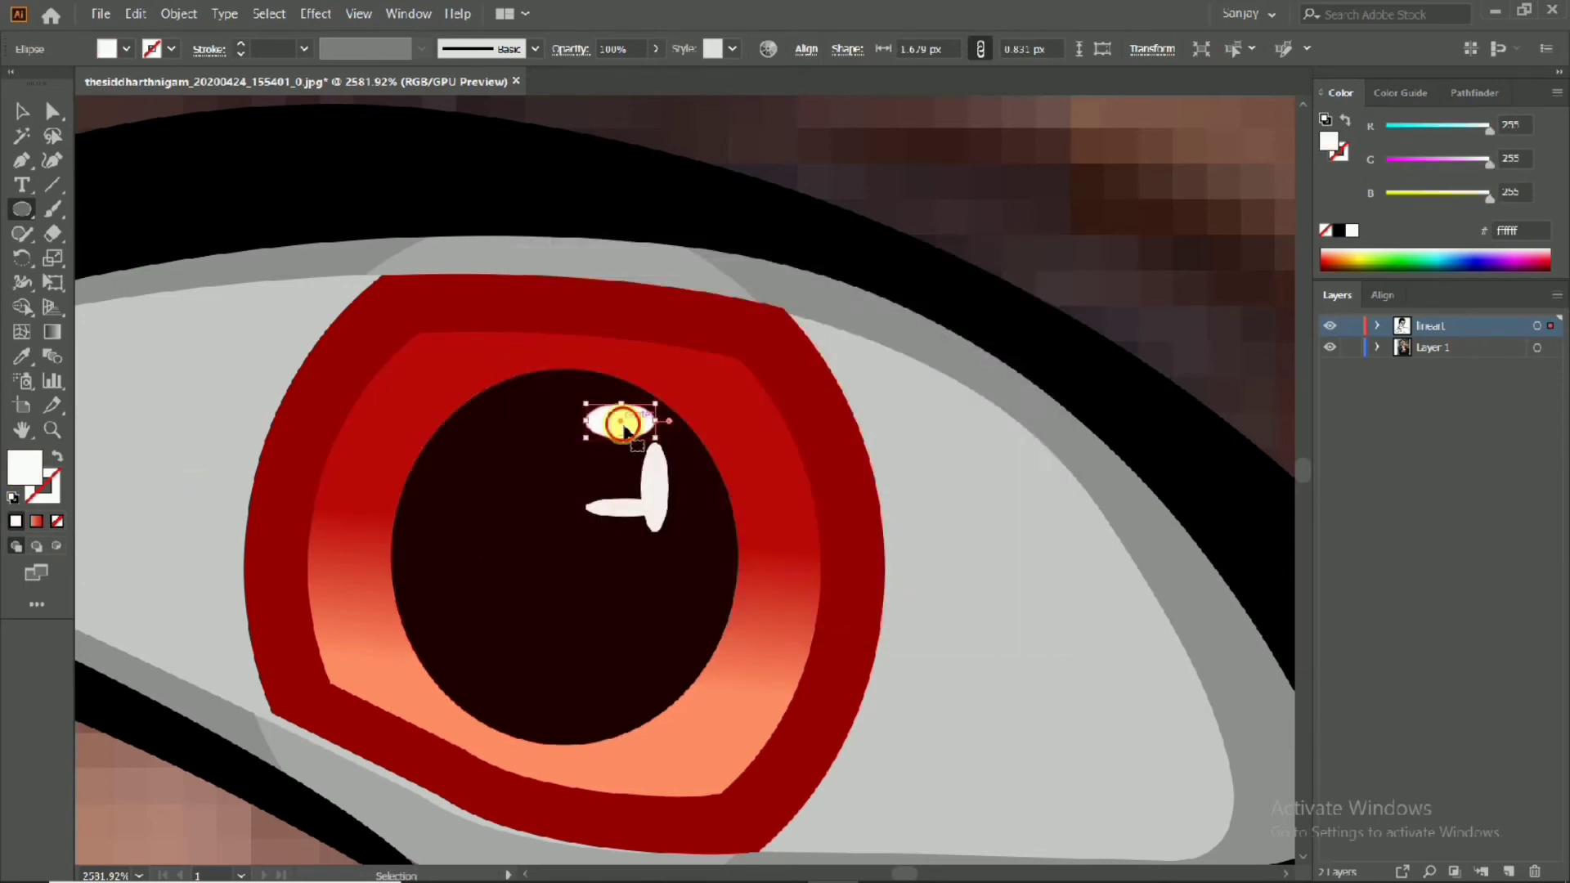
Select the pupil with its highlight ellipses and place a copy on the iris of the other eye
left_click(624, 420, "ctrl+alt")
key("v")
left_click(655, 438)
scroll(655, 438, "down", 5)
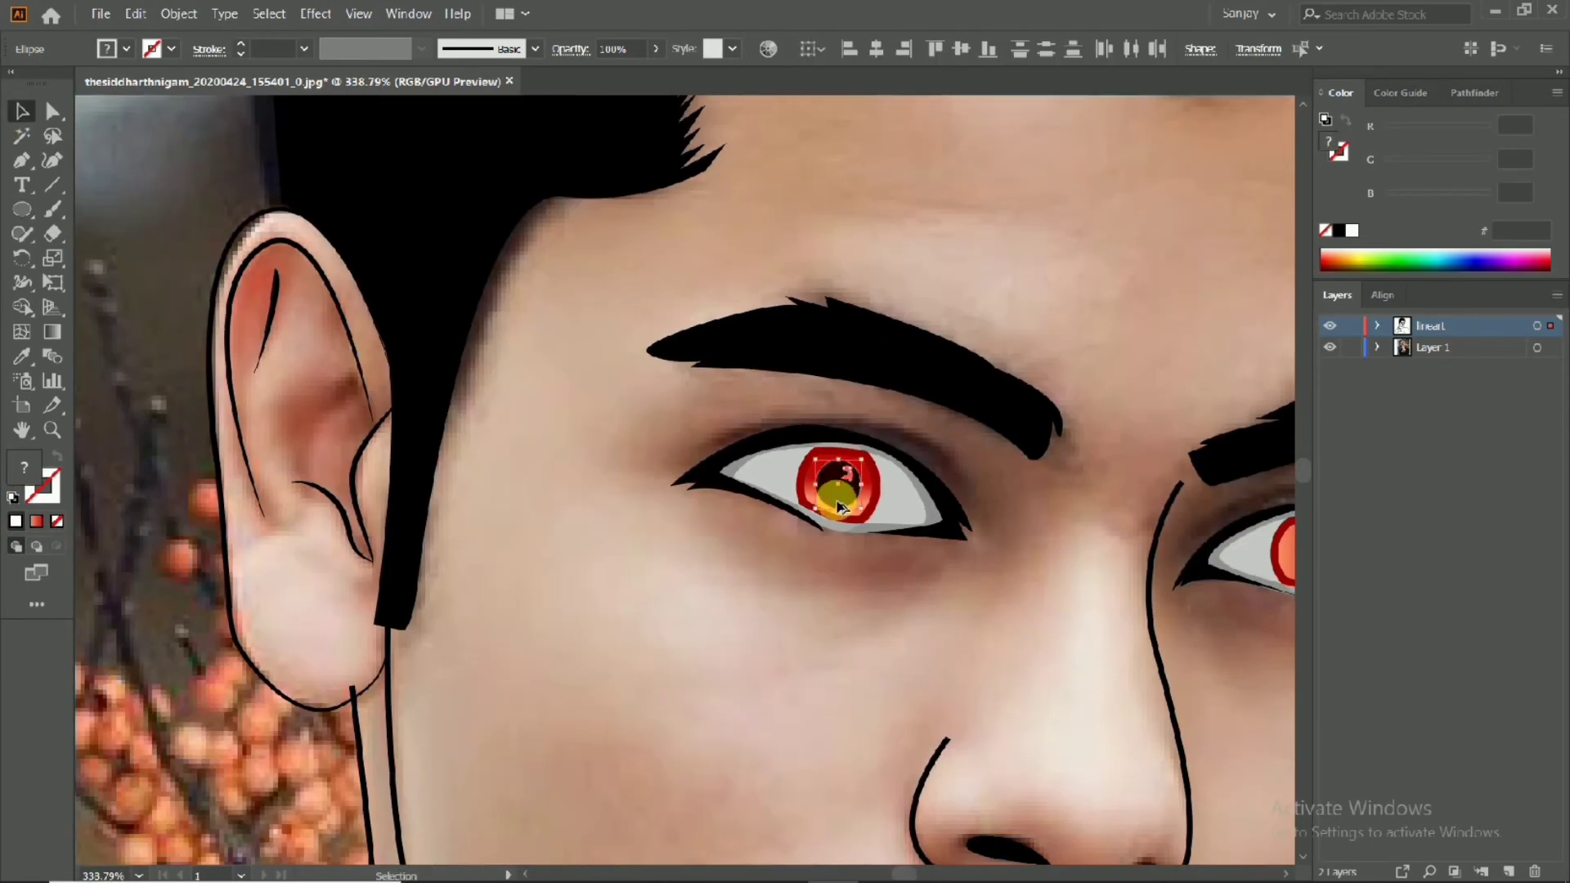
left_click_drag(813, 474, 852, 561)
scroll(543, 539, "up", 4)
Save the document under its current name as a PDF file in the illustrate folder
scroll(543, 530, "down", 5)
scroll(543, 529, "down", 4)
left_click(101, 14)
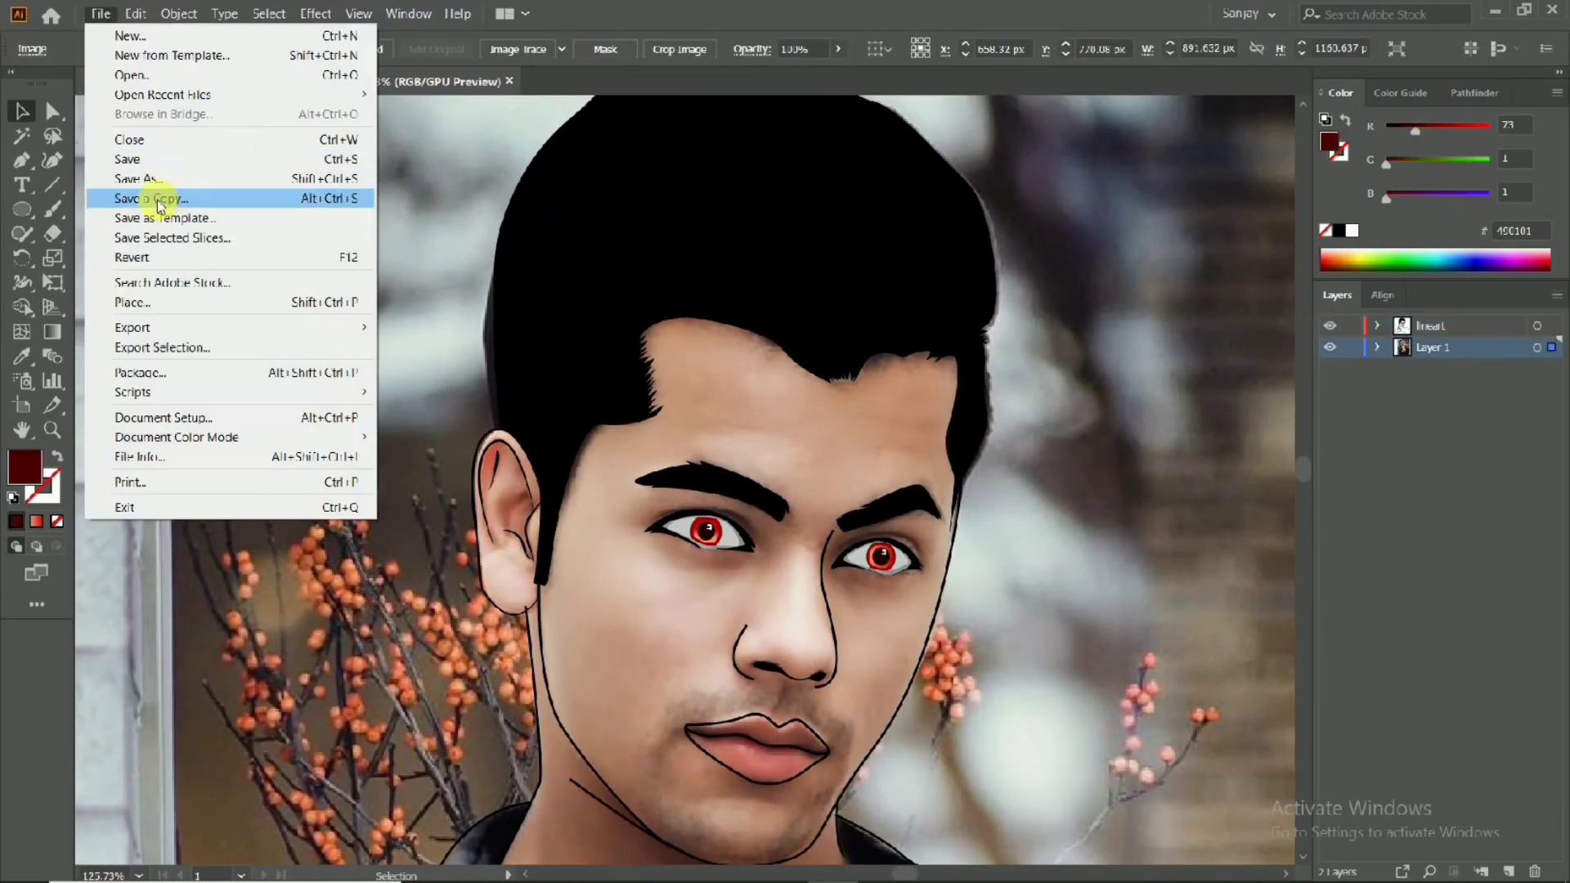
left_click(155, 196)
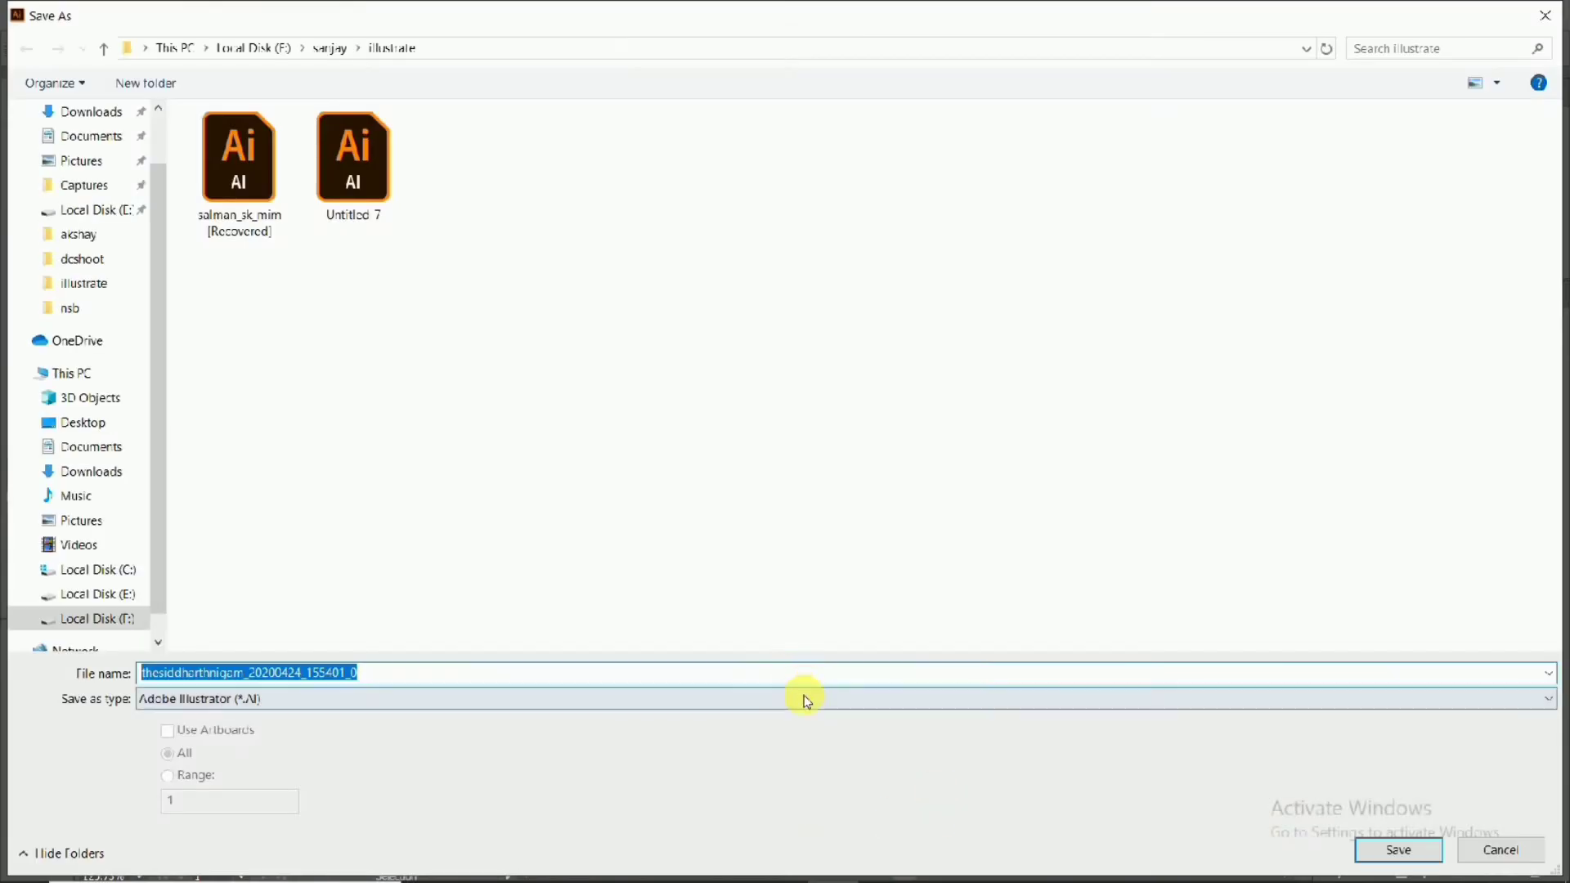
left_click(807, 702)
left_click(807, 730)
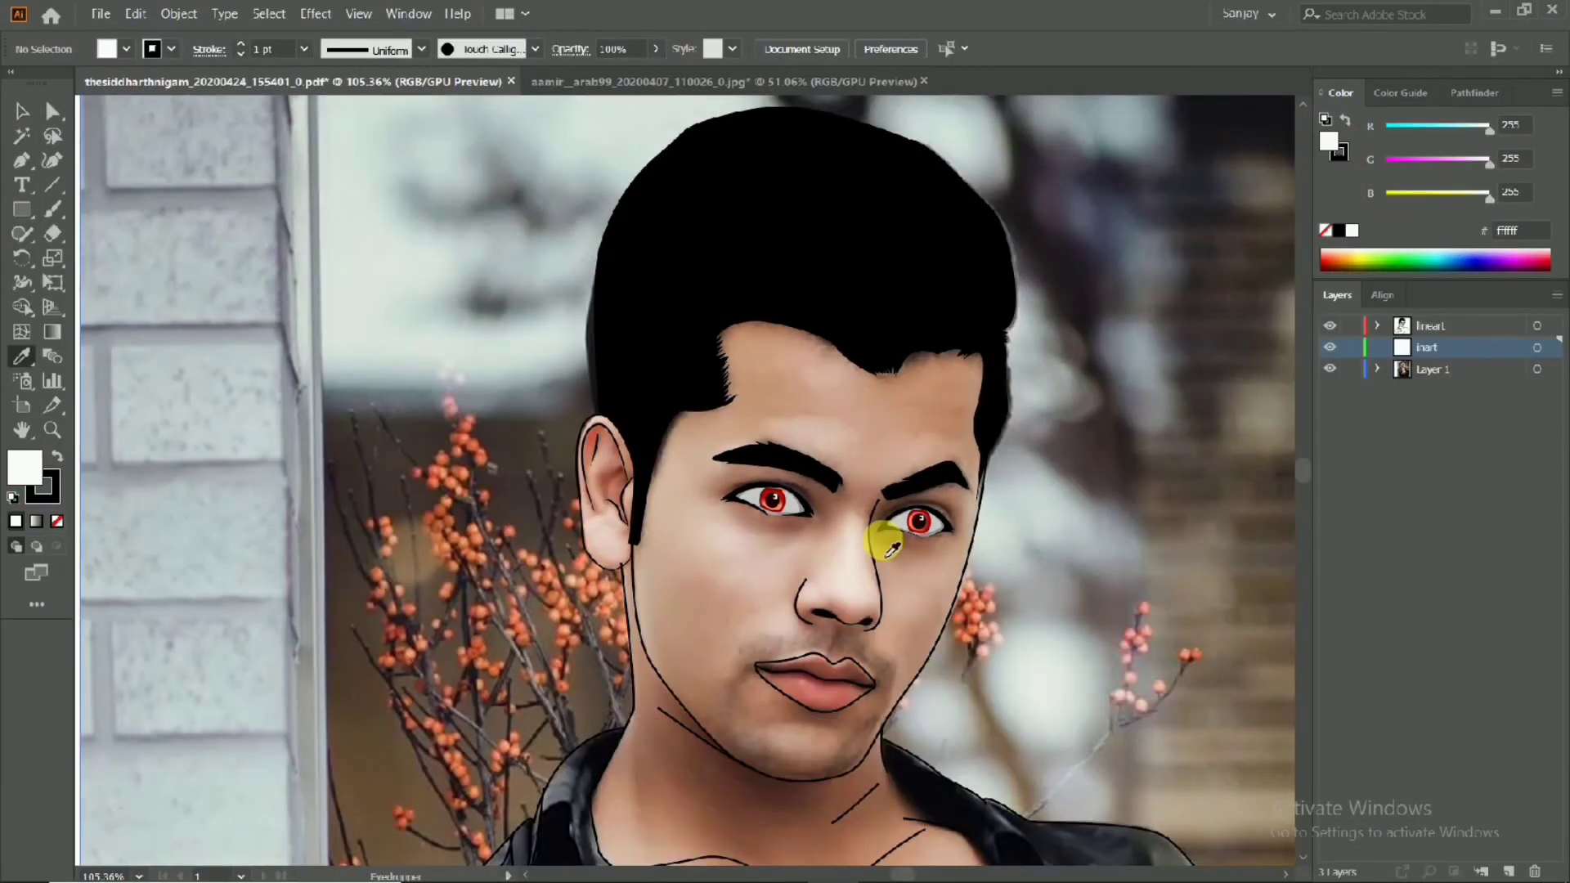
Set up the Pen tool with the skin colour ffab87 as fill and no stroke
scroll(613, 158, "down", 4)
scroll(614, 158, "up", 2)
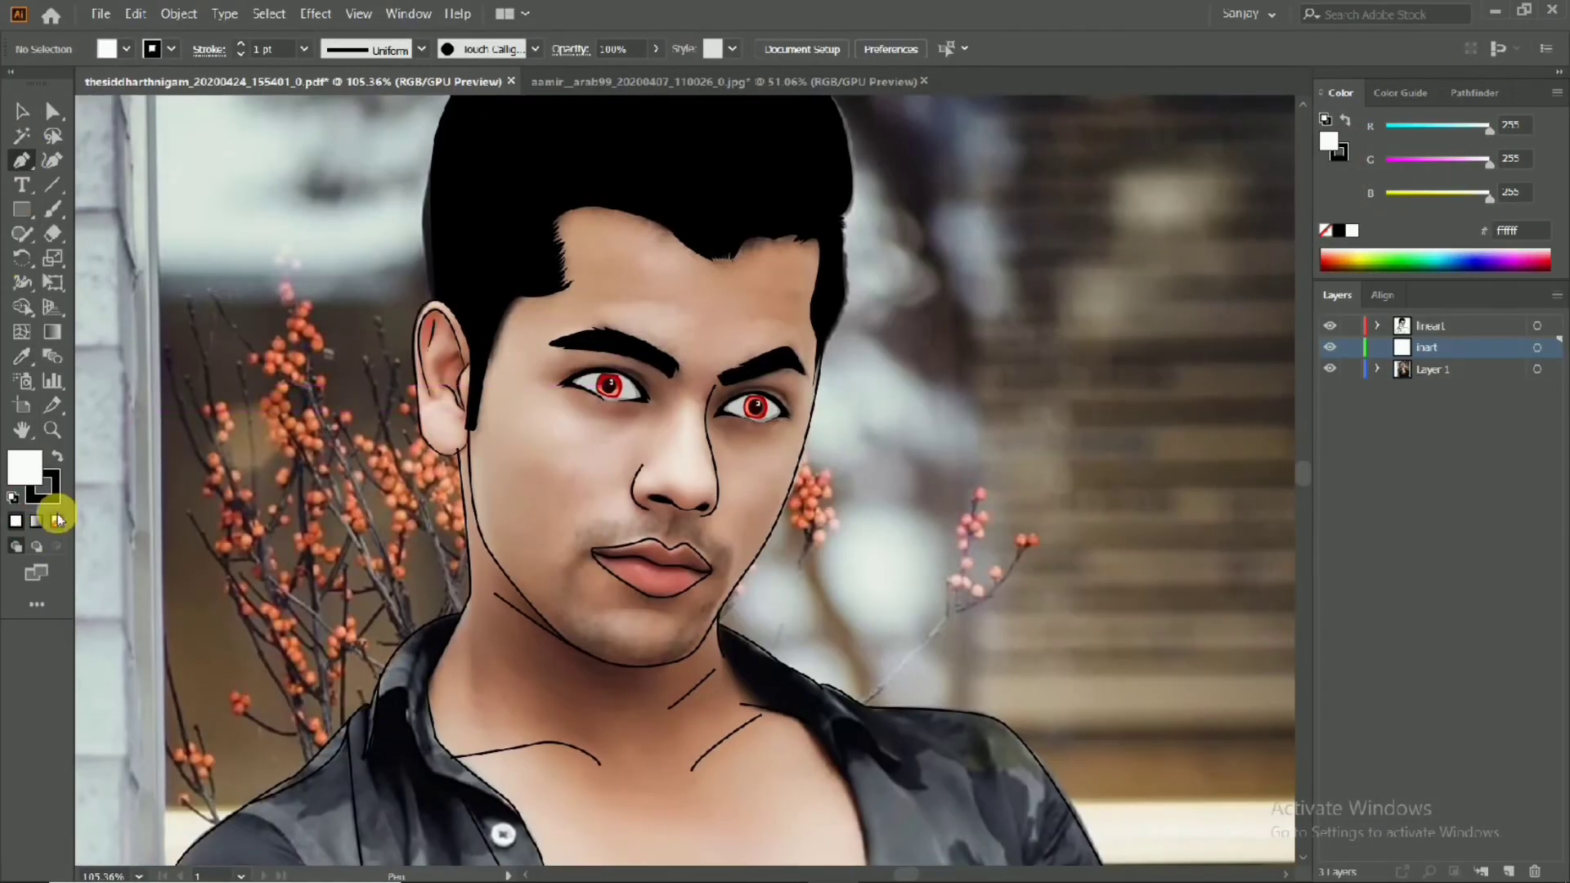
left_click(58, 521)
left_click(57, 456)
double_click(26, 473)
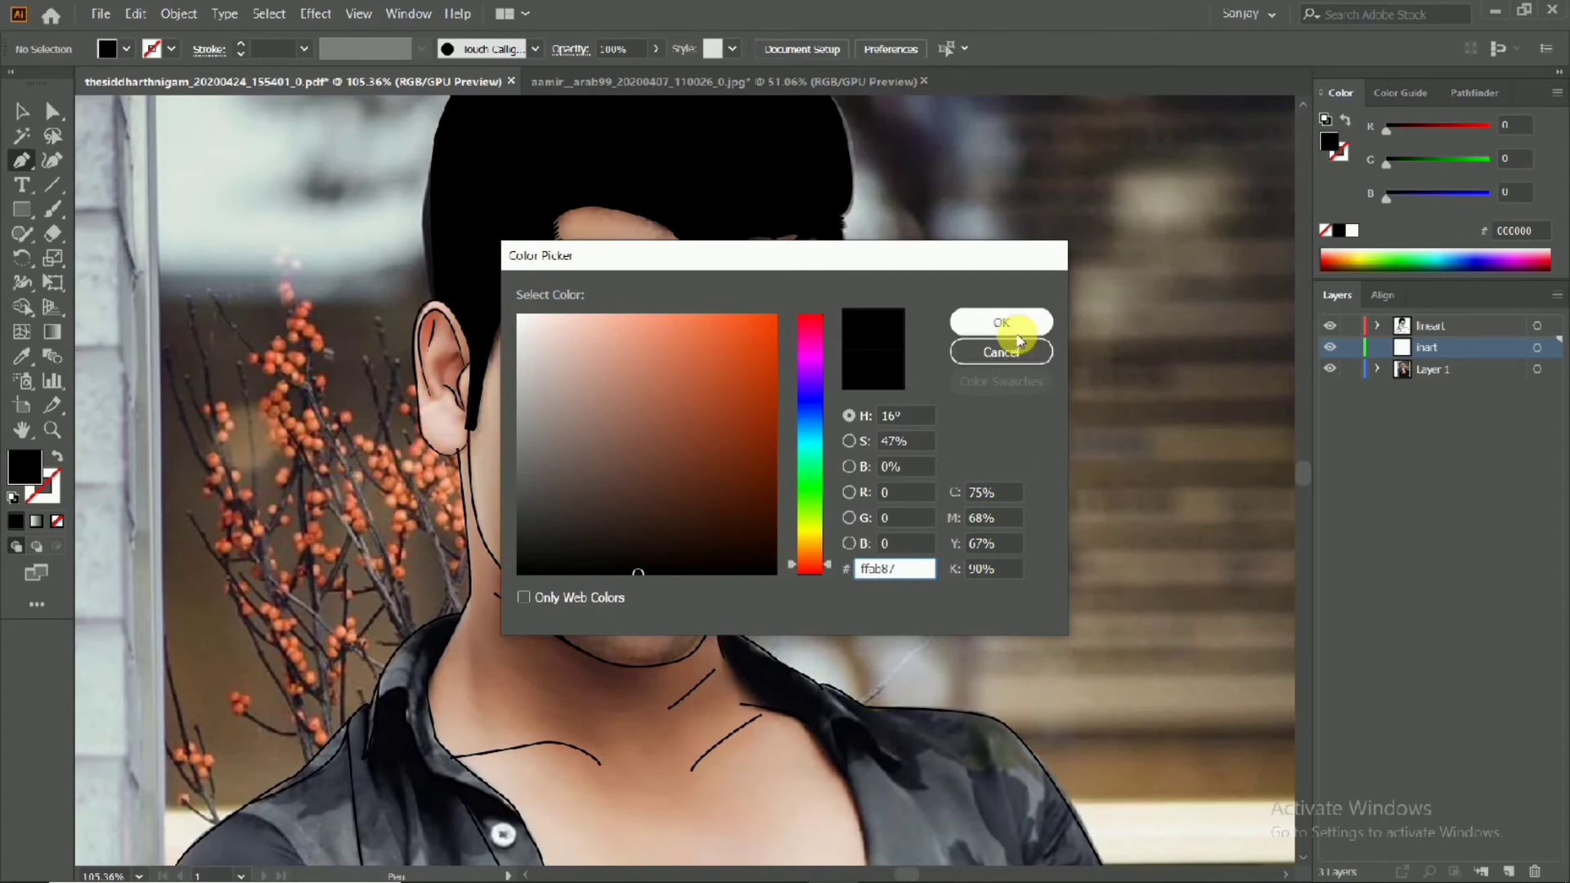
left_click(1001, 322)
Start the skin shape beneath the line art, placing its path inside the hair from above the forehead to the top of the ear
left_click_drag(589, 288, 630, 370)
left_click(786, 307)
left_click(594, 274)
left_click(541, 366)
scroll(614, 326, "up", 2)
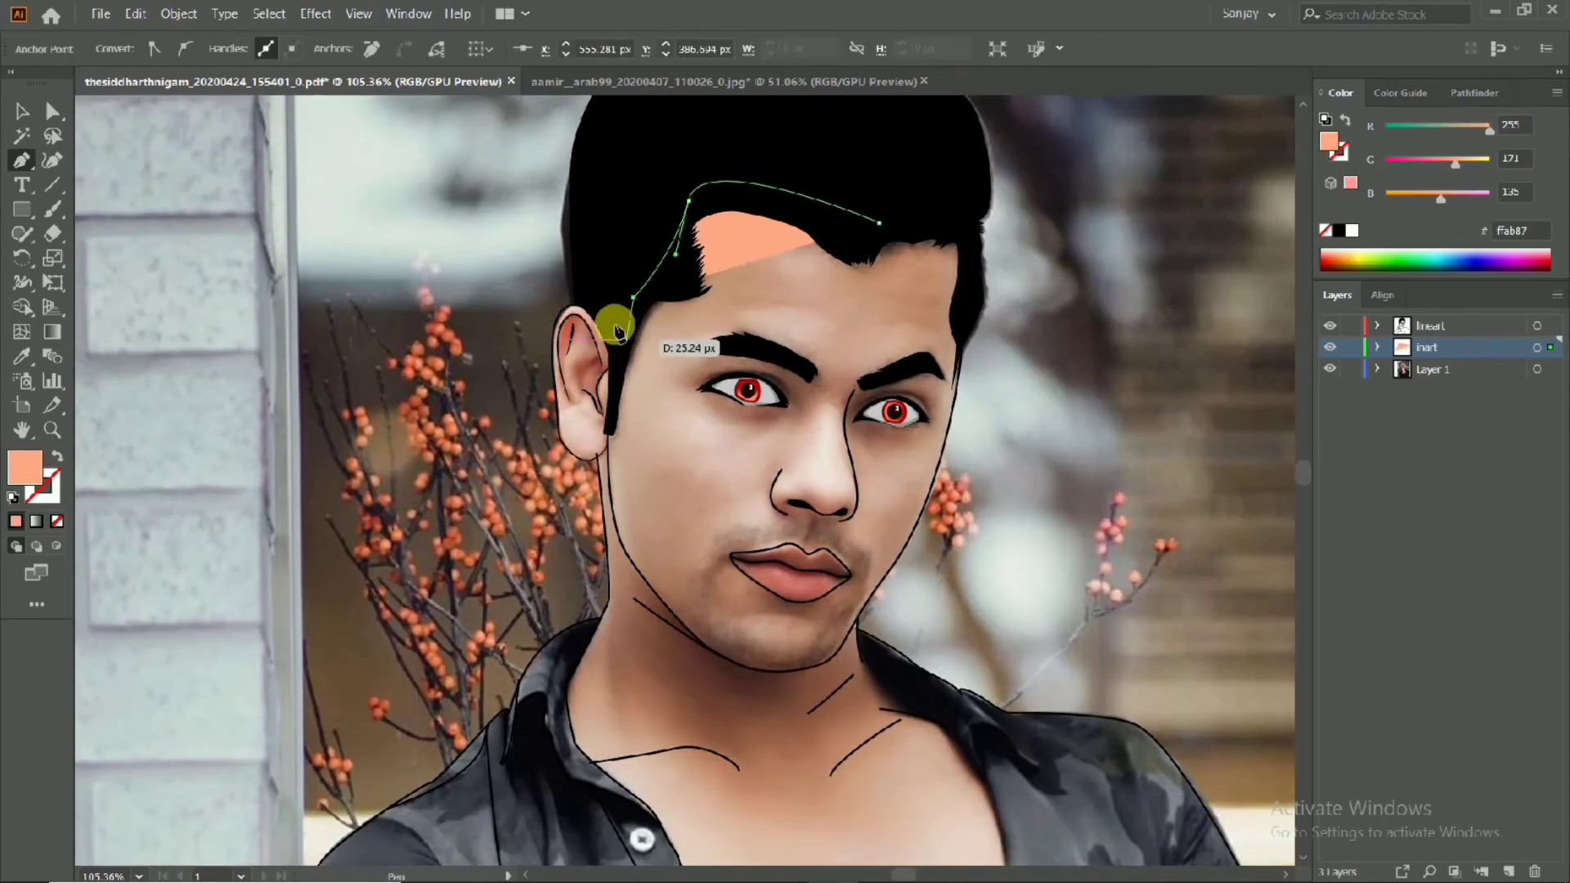
left_click(482, 368)
scroll(573, 298, "up", 2)
left_click_drag(596, 296, 546, 413)
Continue the skin path down the outer edge of the ear and around the earlobe to the neck line
scroll(552, 343, "up", 4)
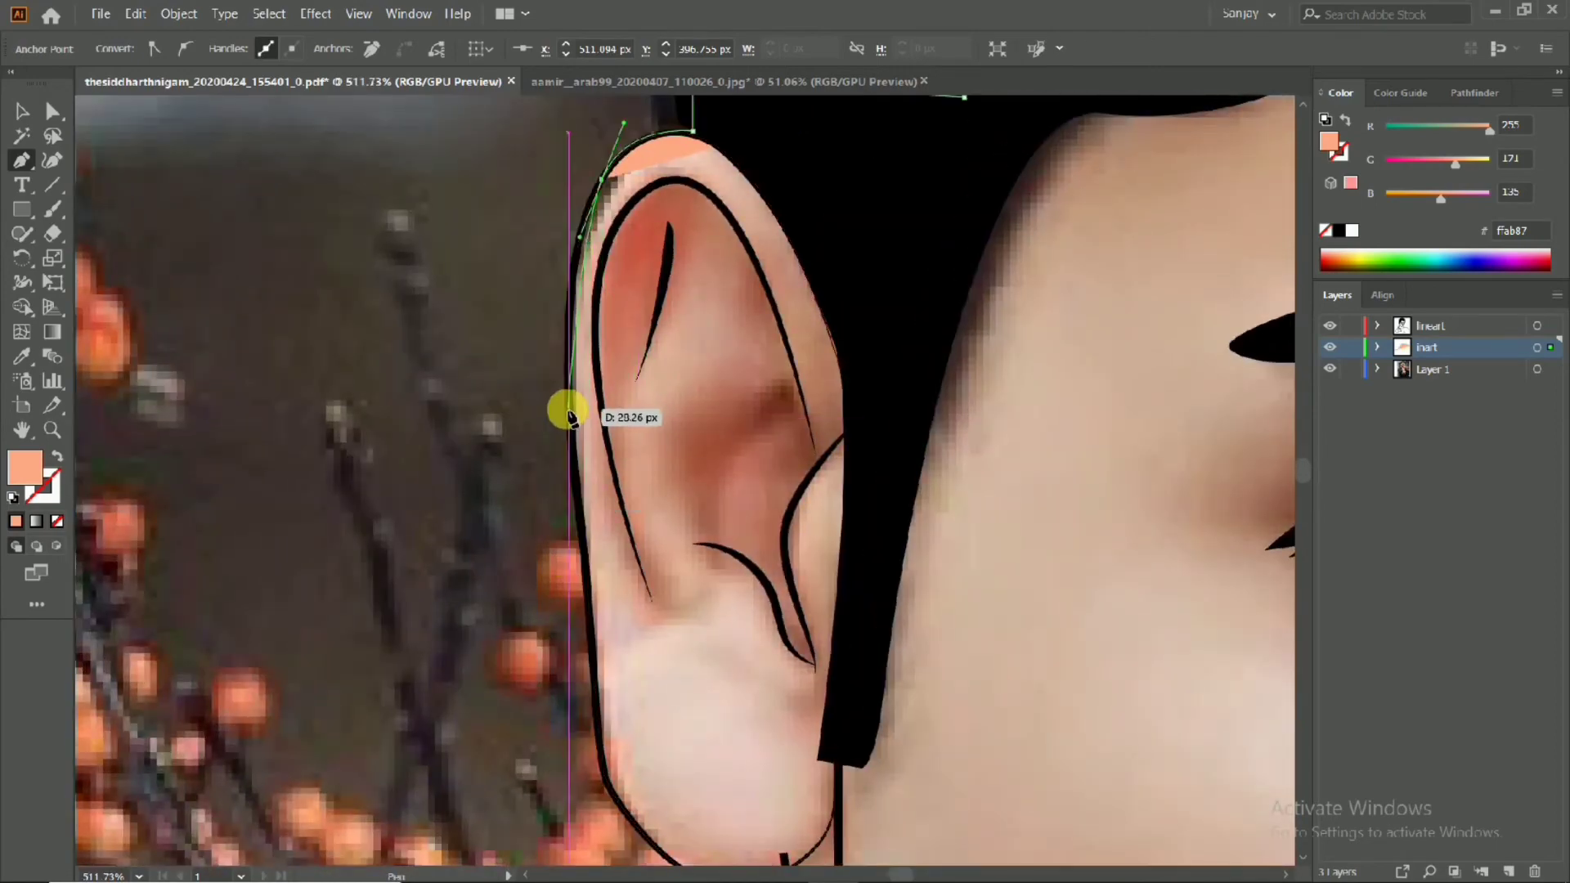
left_click_drag(575, 501, 577, 499)
left_click(591, 628)
left_click_drag(605, 409, 568, 60)
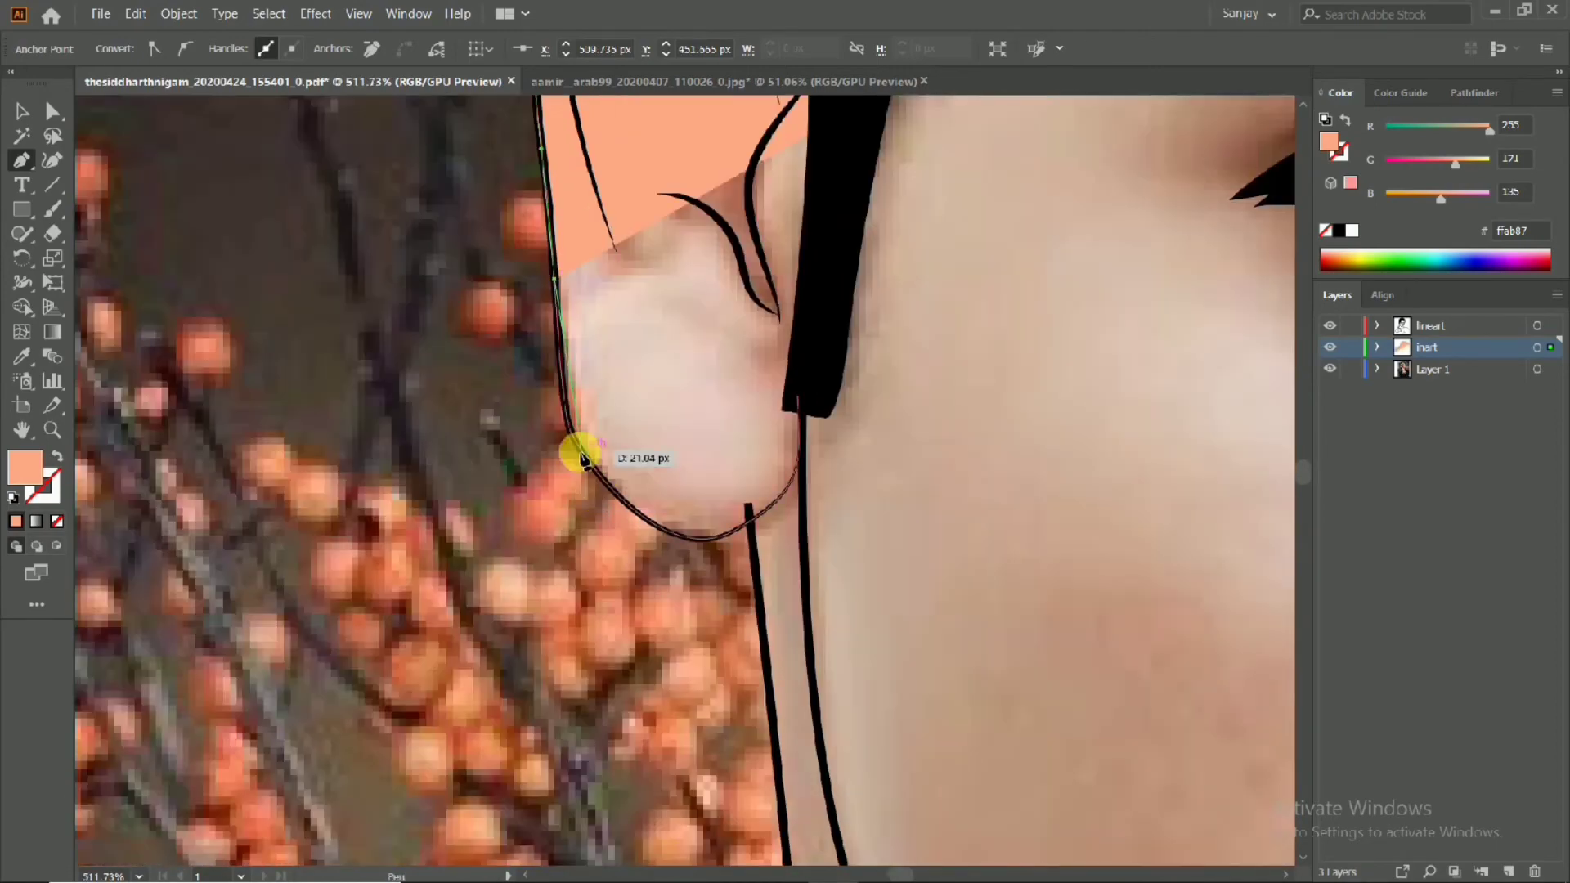
left_click_drag(607, 488, 751, 514)
scroll(801, 491, "down", 2)
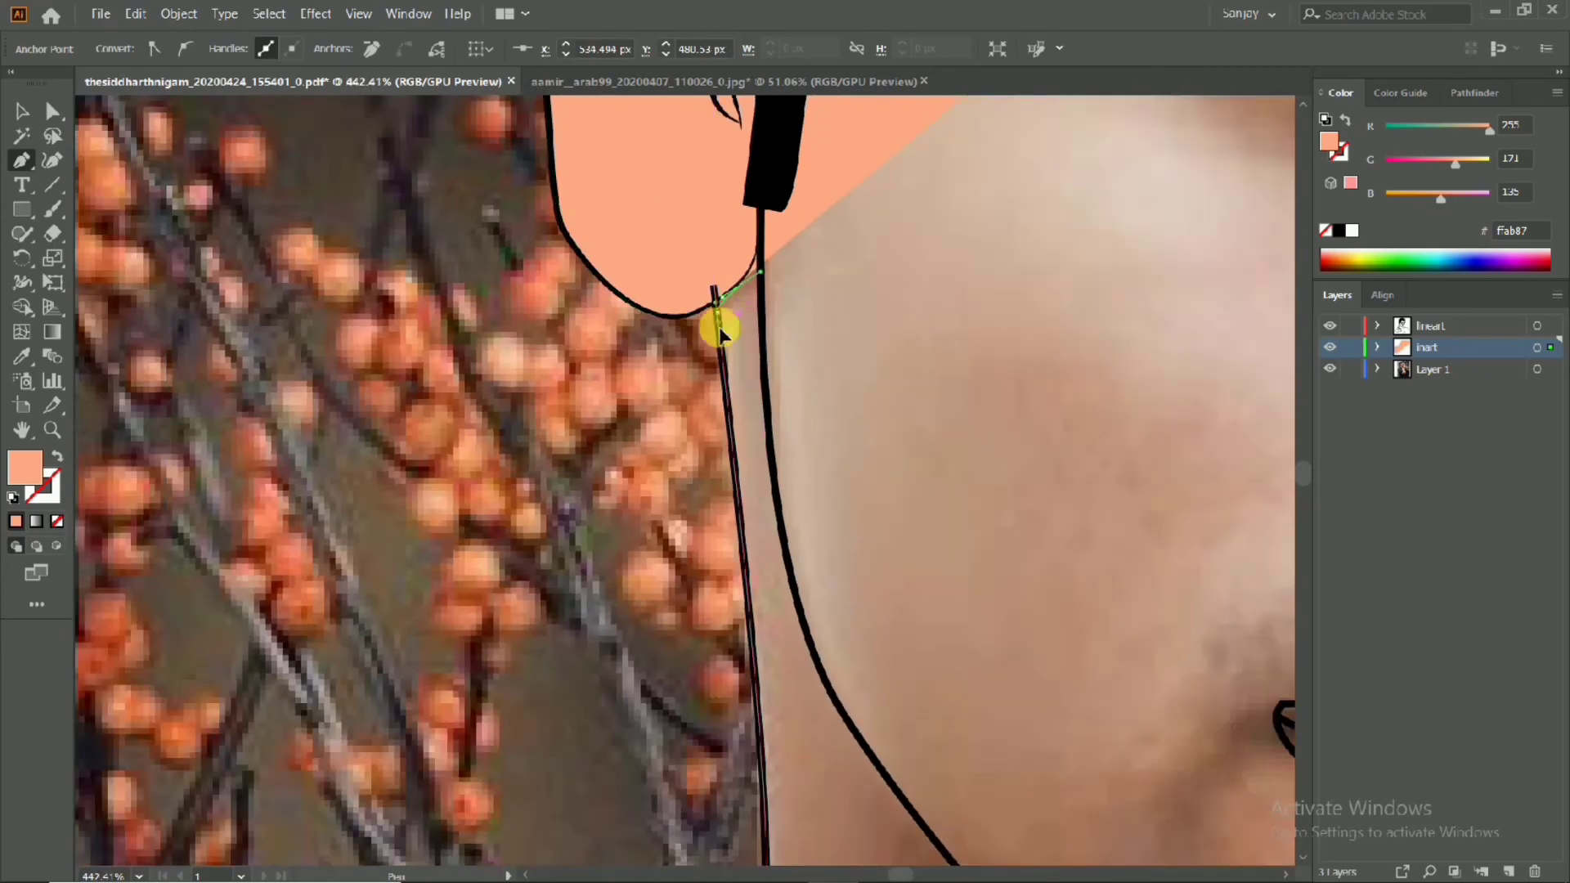
Extend the skin path down the side of the neck below the ear to the inner edge of the shirt collar
scroll(696, 368, "down", 10)
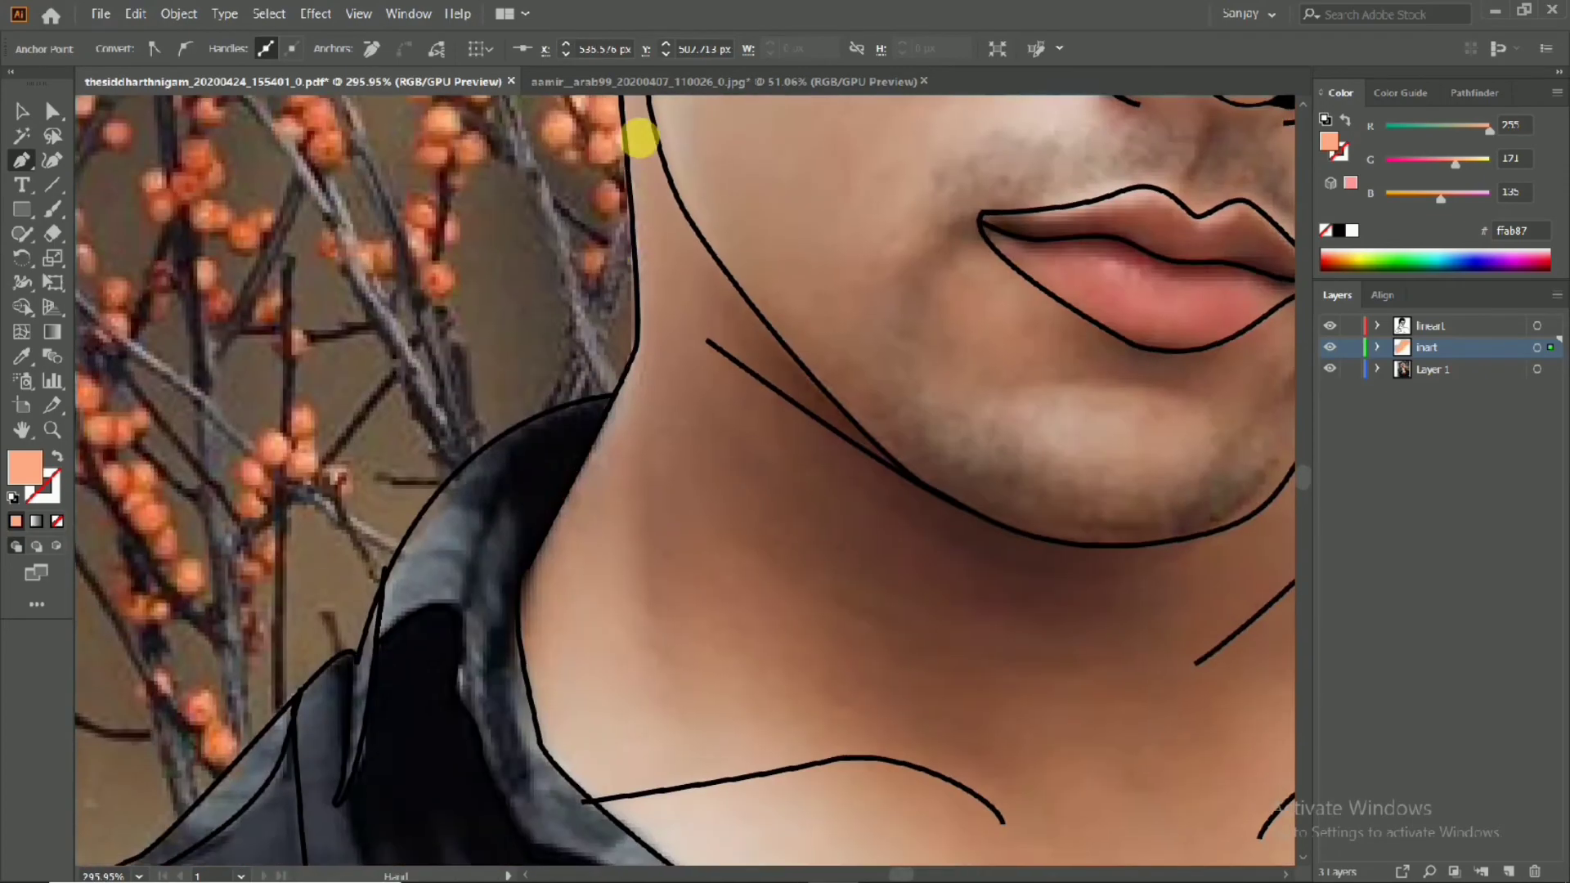
left_click(657, 381)
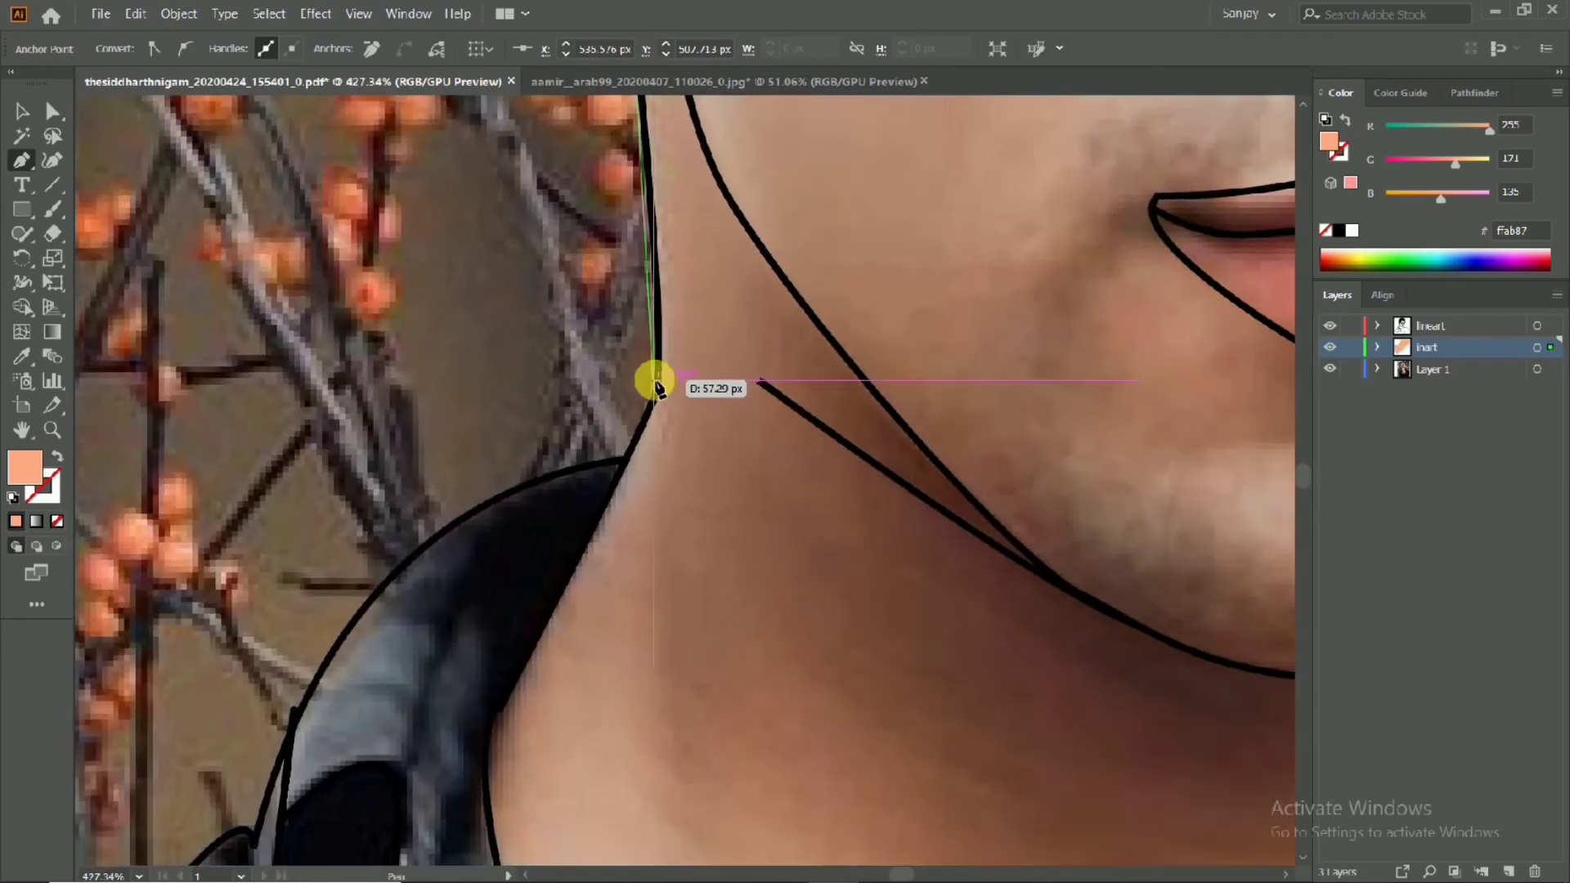
scroll(553, 396, "down", 2)
scroll(701, 526, "up", 2)
left_click(664, 370)
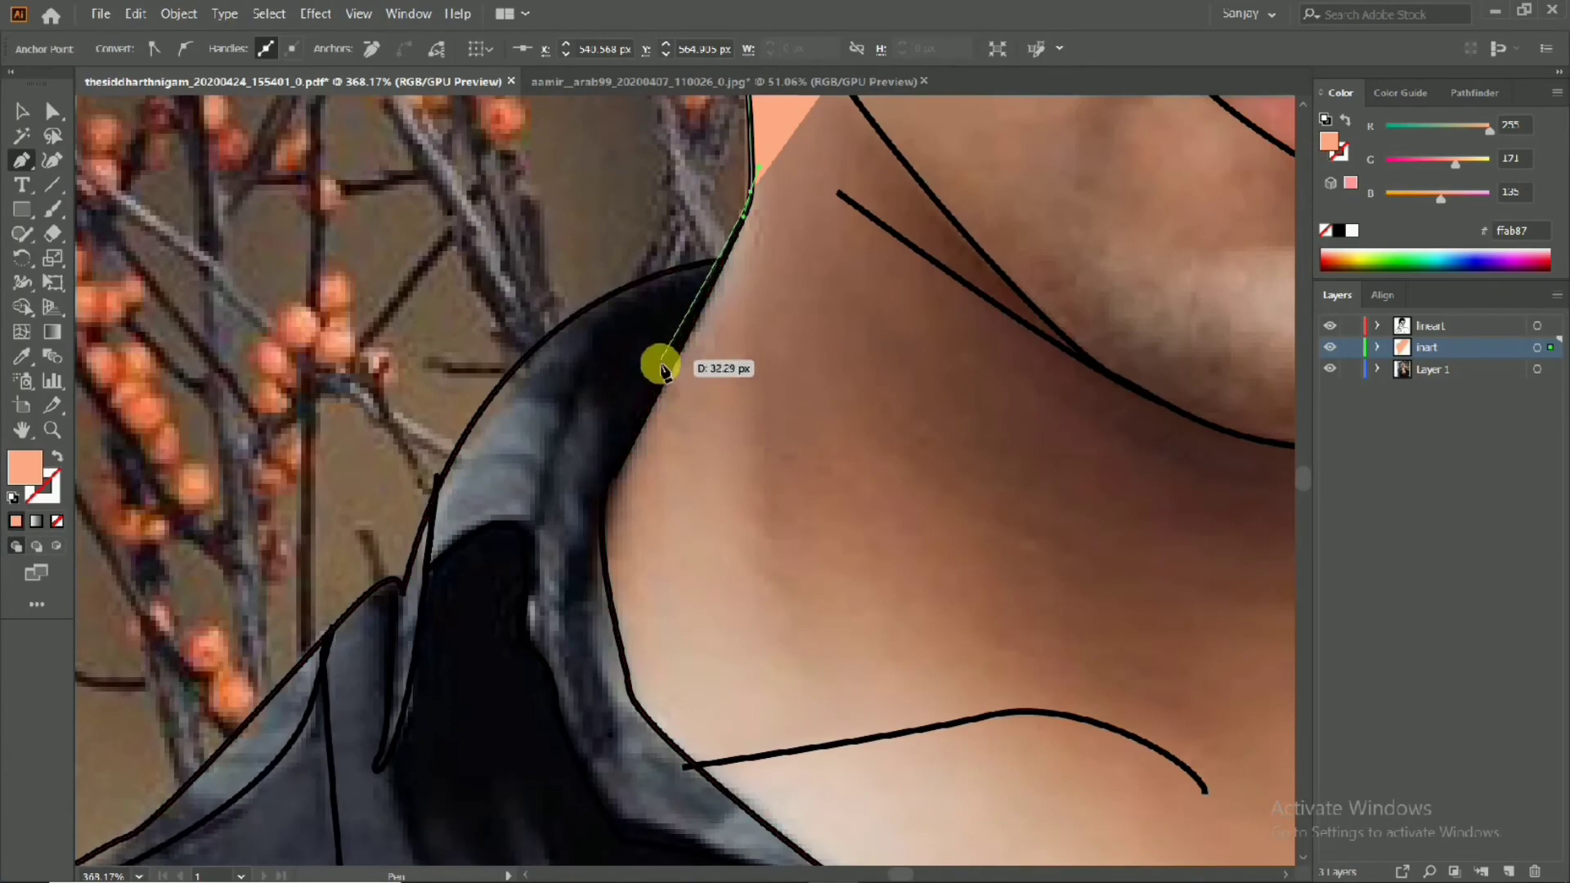
left_click(602, 491)
left_click_drag(610, 519, 773, 534)
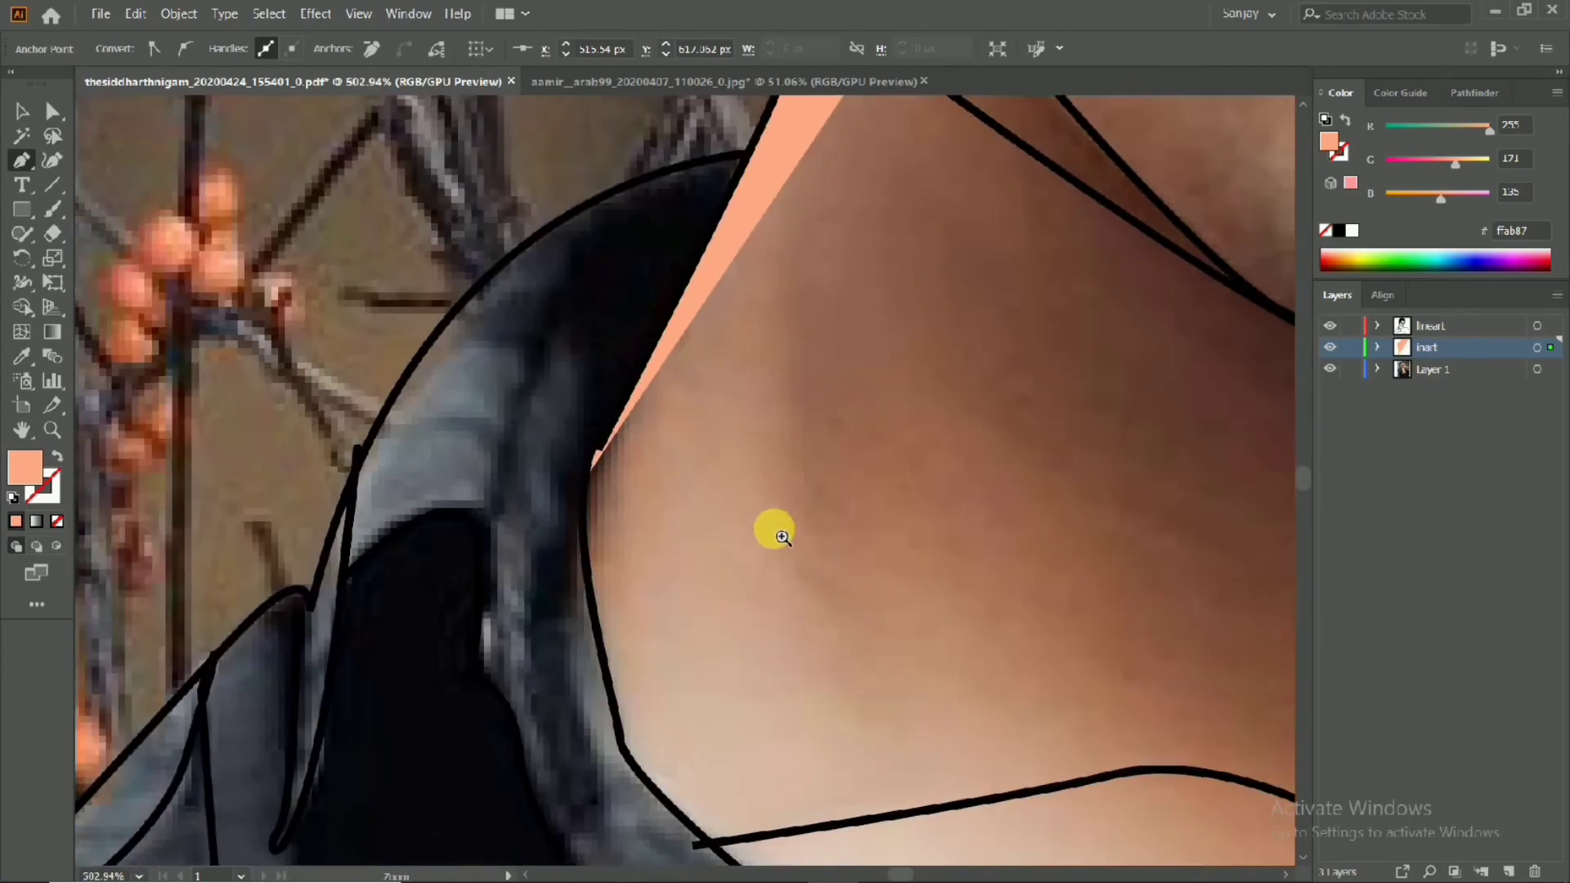
Follow the inner edge of the shirt collar with the skin path, past the start of the collarbone line
scroll(774, 533, "down", 2)
left_click(631, 742)
scroll(561, 551, "down", 2)
scroll(649, 636, "up", 3)
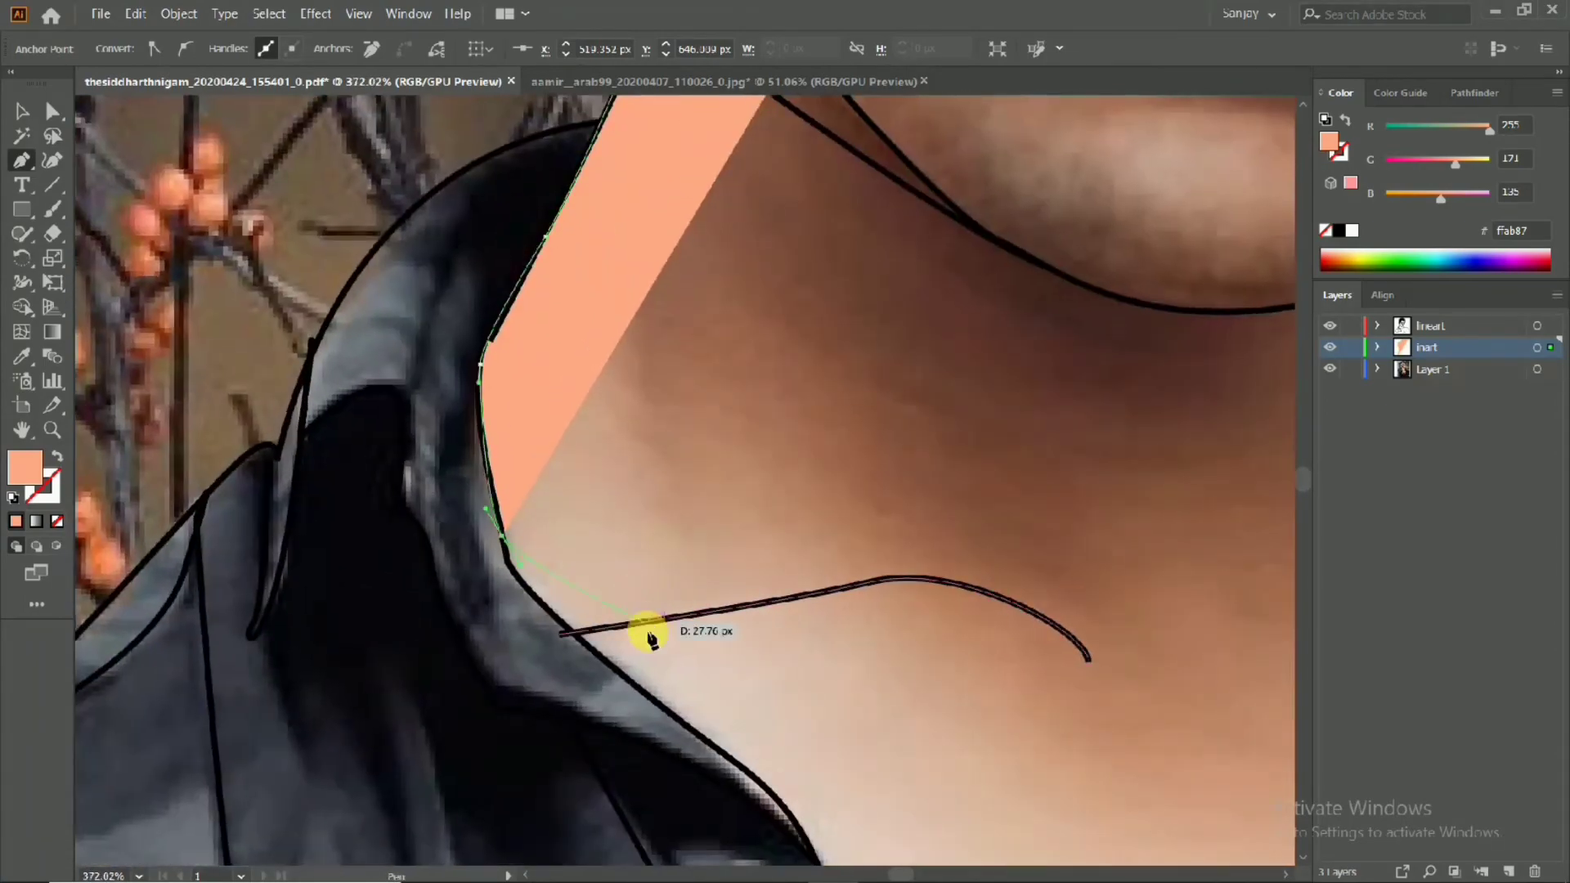
left_click_drag(513, 576, 605, 595)
scroll(605, 595, "down", 3)
scroll(605, 595, "right", 3)
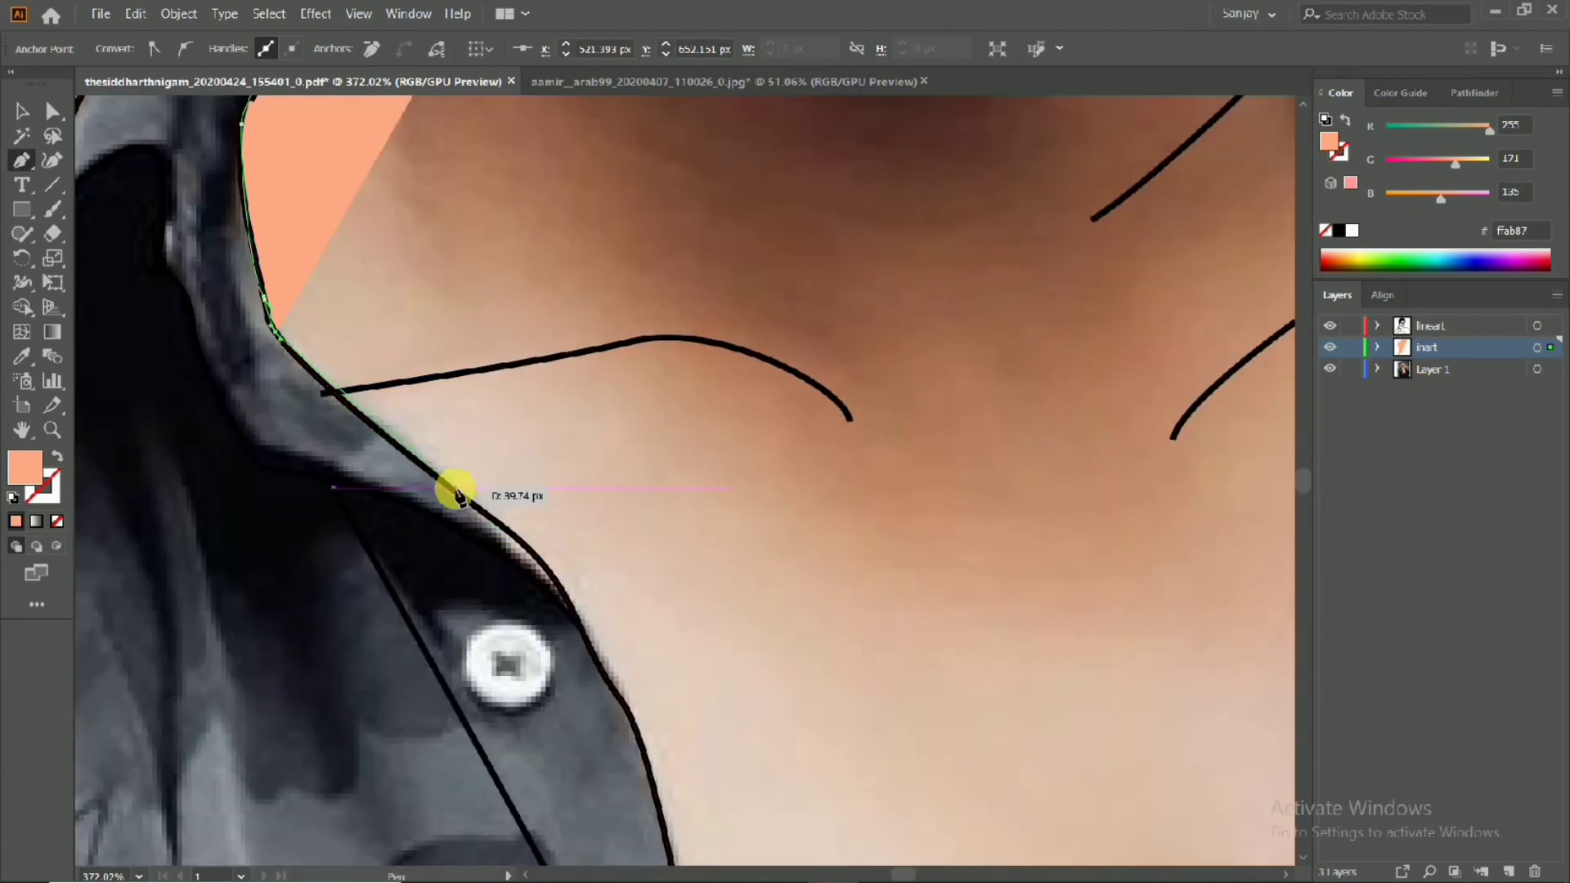
Trace the skin path along the shirt opening past the white button to the lower corner of the lapel
left_click(531, 548)
scroll(491, 458, "down", 3)
scroll(491, 458, "right", 2)
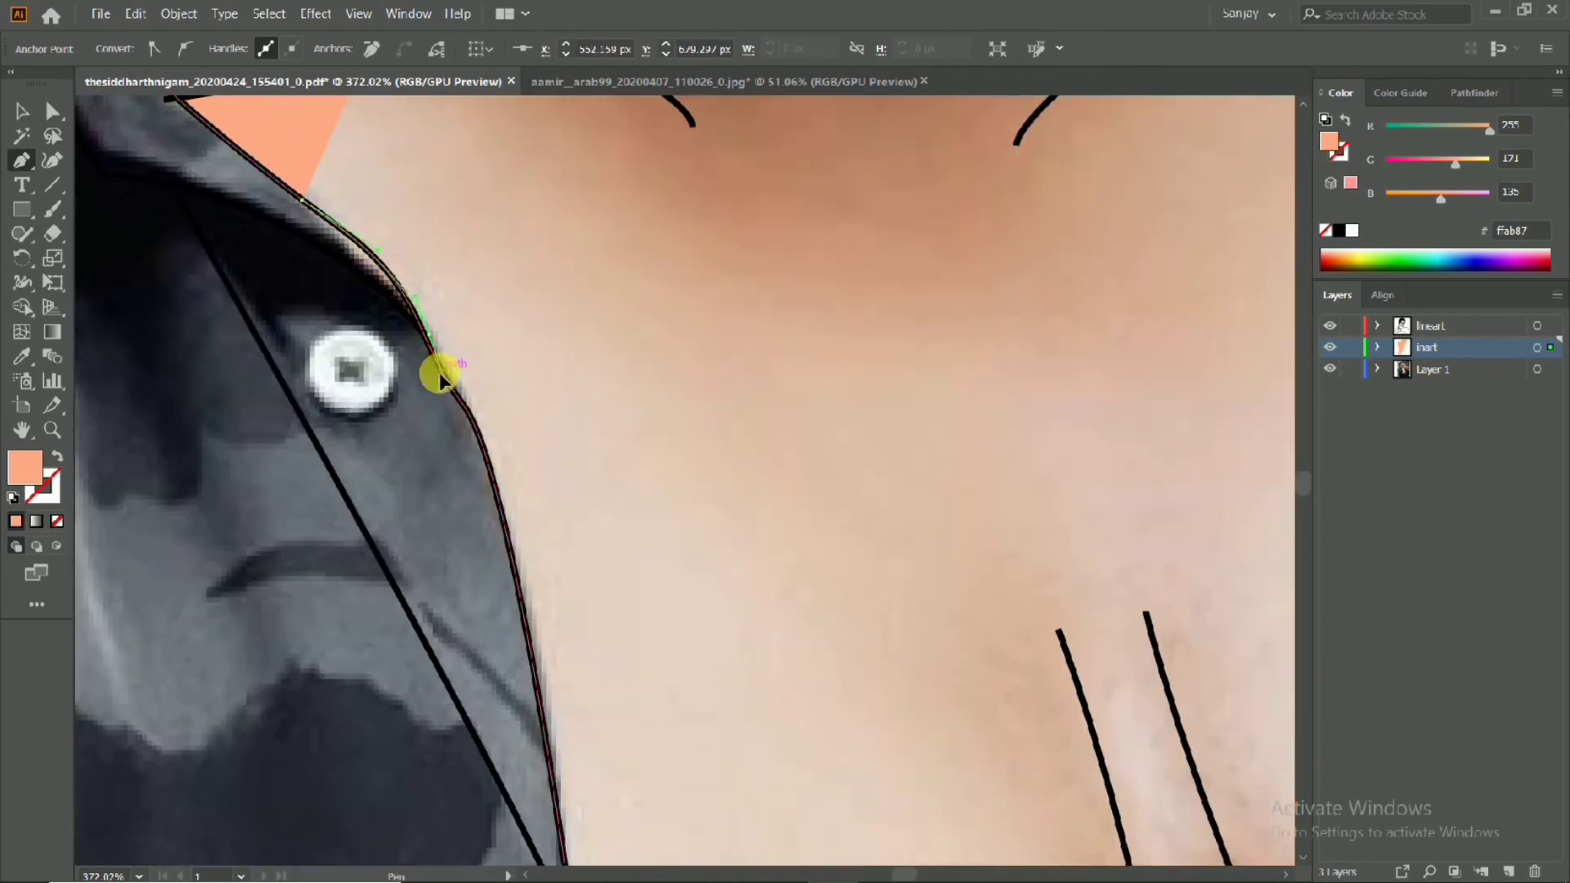
scroll(476, 431, "down", 3)
scroll(476, 431, "right", 1)
left_click(455, 340)
left_click(466, 459)
scroll(466, 459, "down", 3)
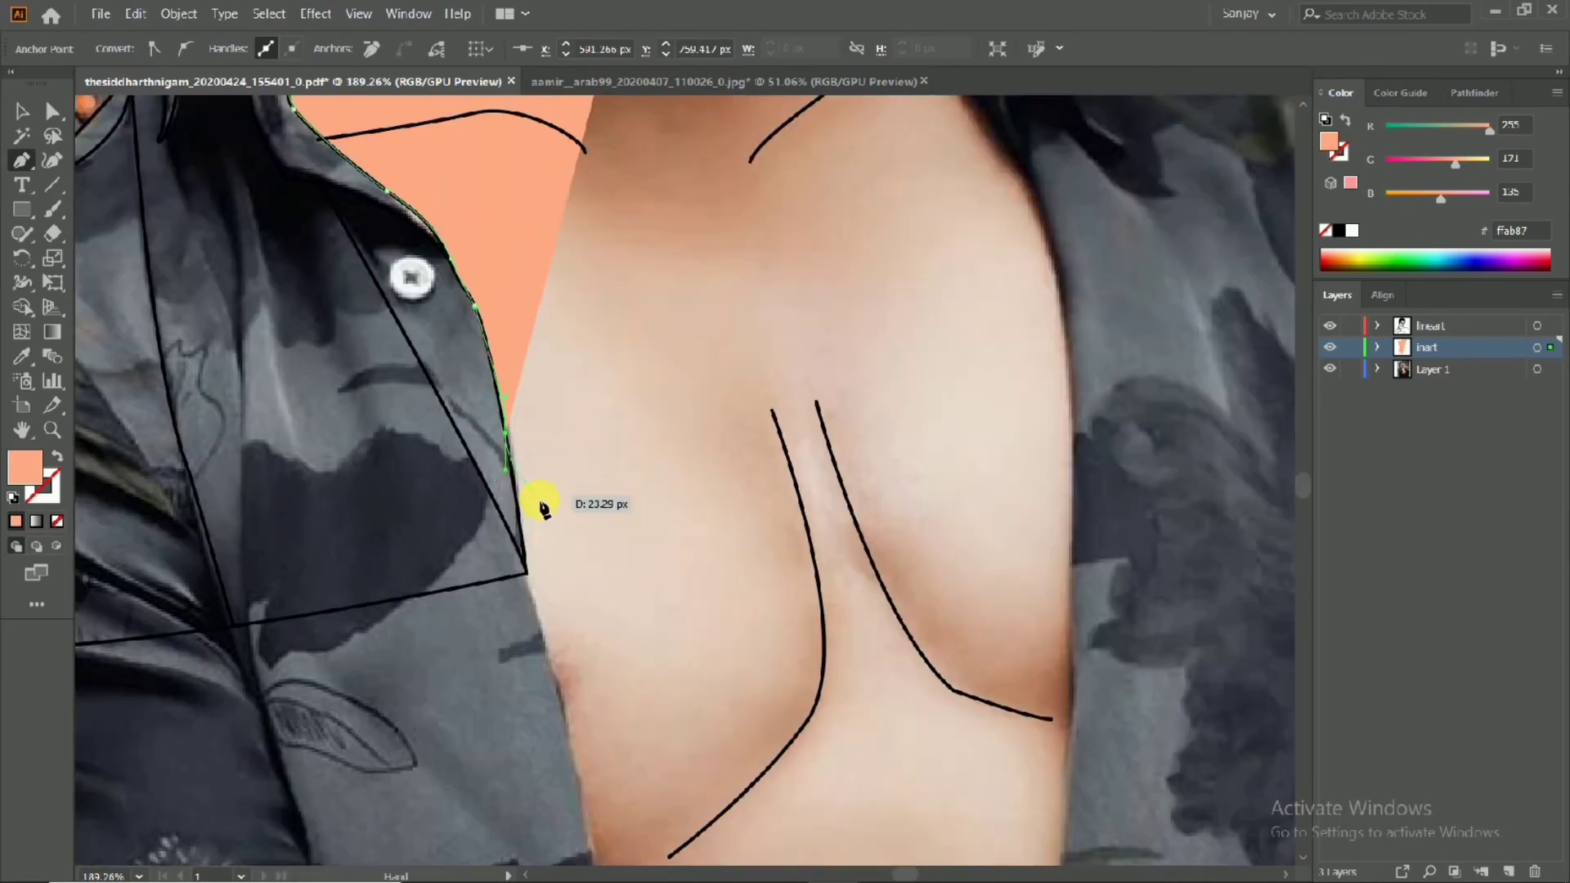
left_click(526, 577)
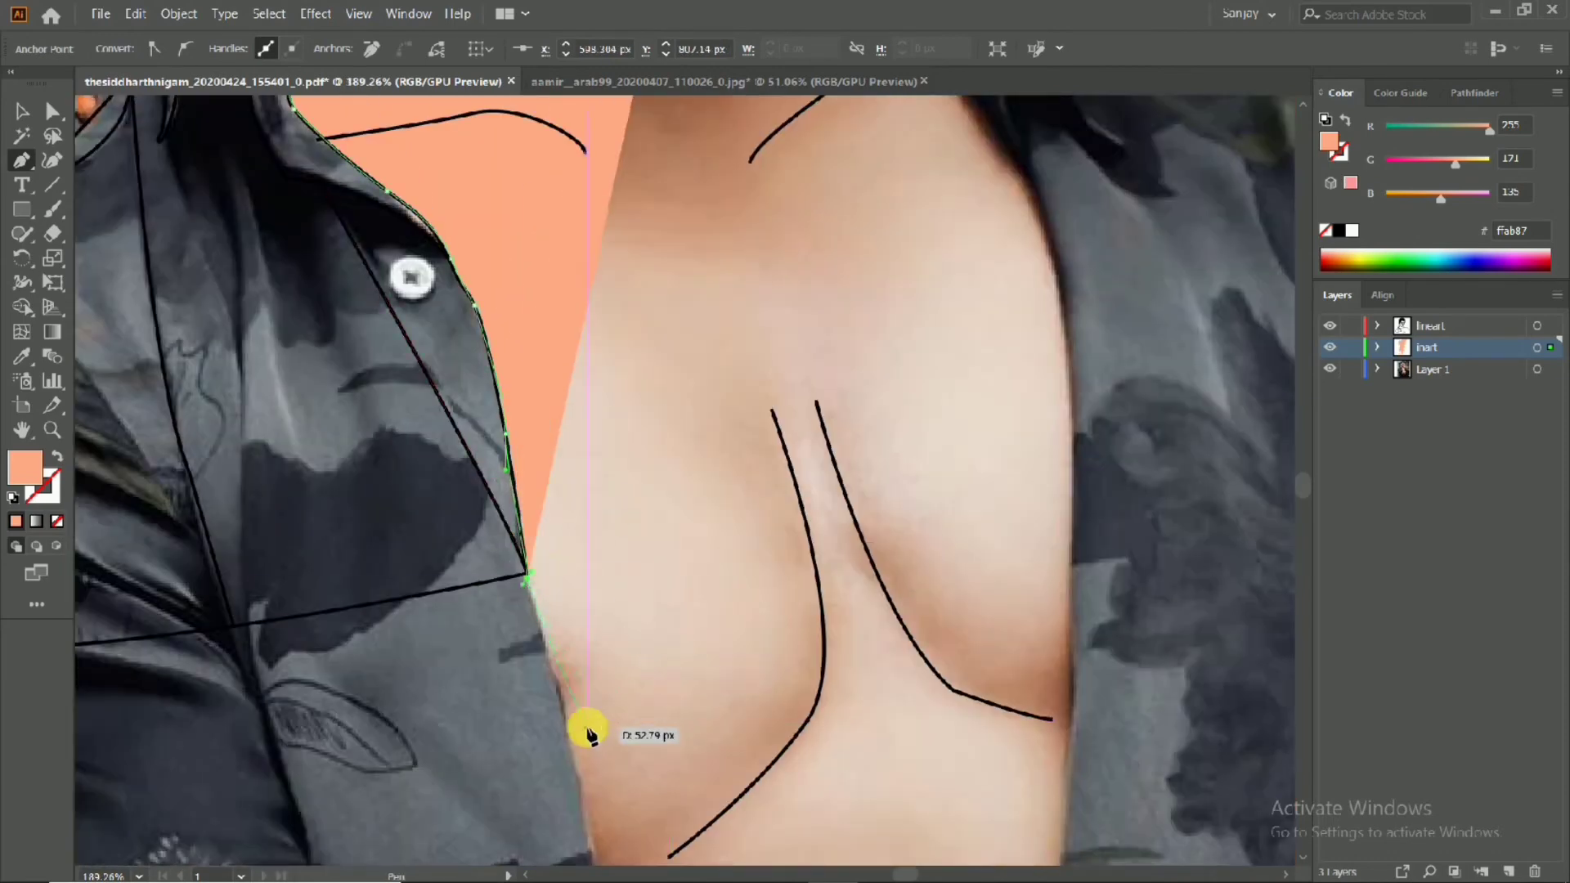
Take the skin path straight across the chest and up the opposite edge of the shirt opening
left_click(1071, 570)
scroll(1043, 563, "up", 3)
scroll(1043, 563, "right", 1)
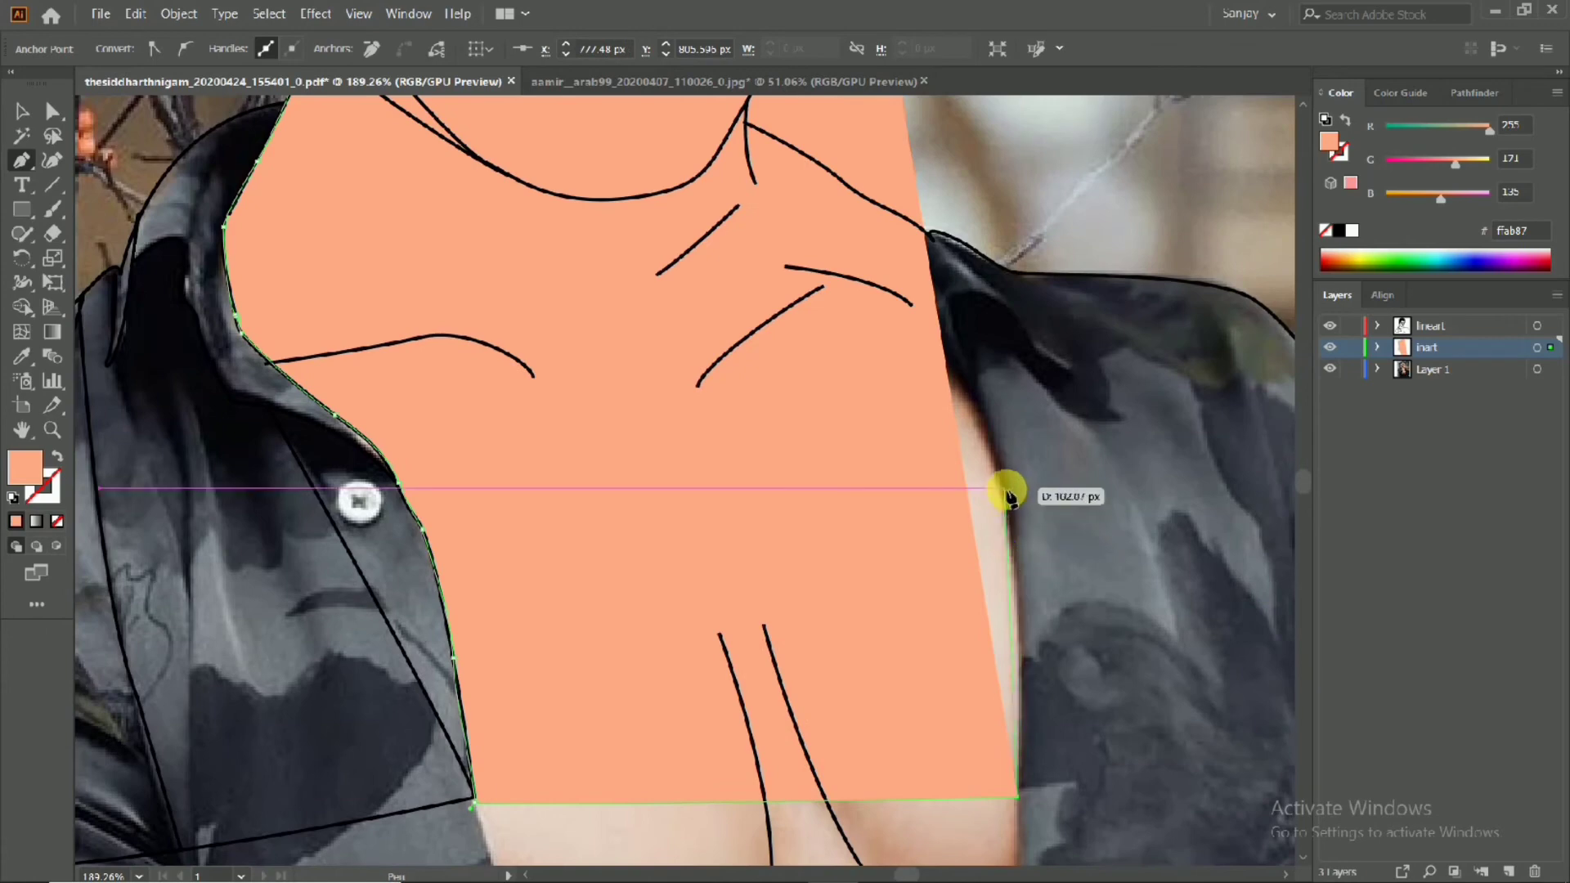
left_click_drag(1003, 490, 978, 463)
left_click_drag(980, 377, 937, 350)
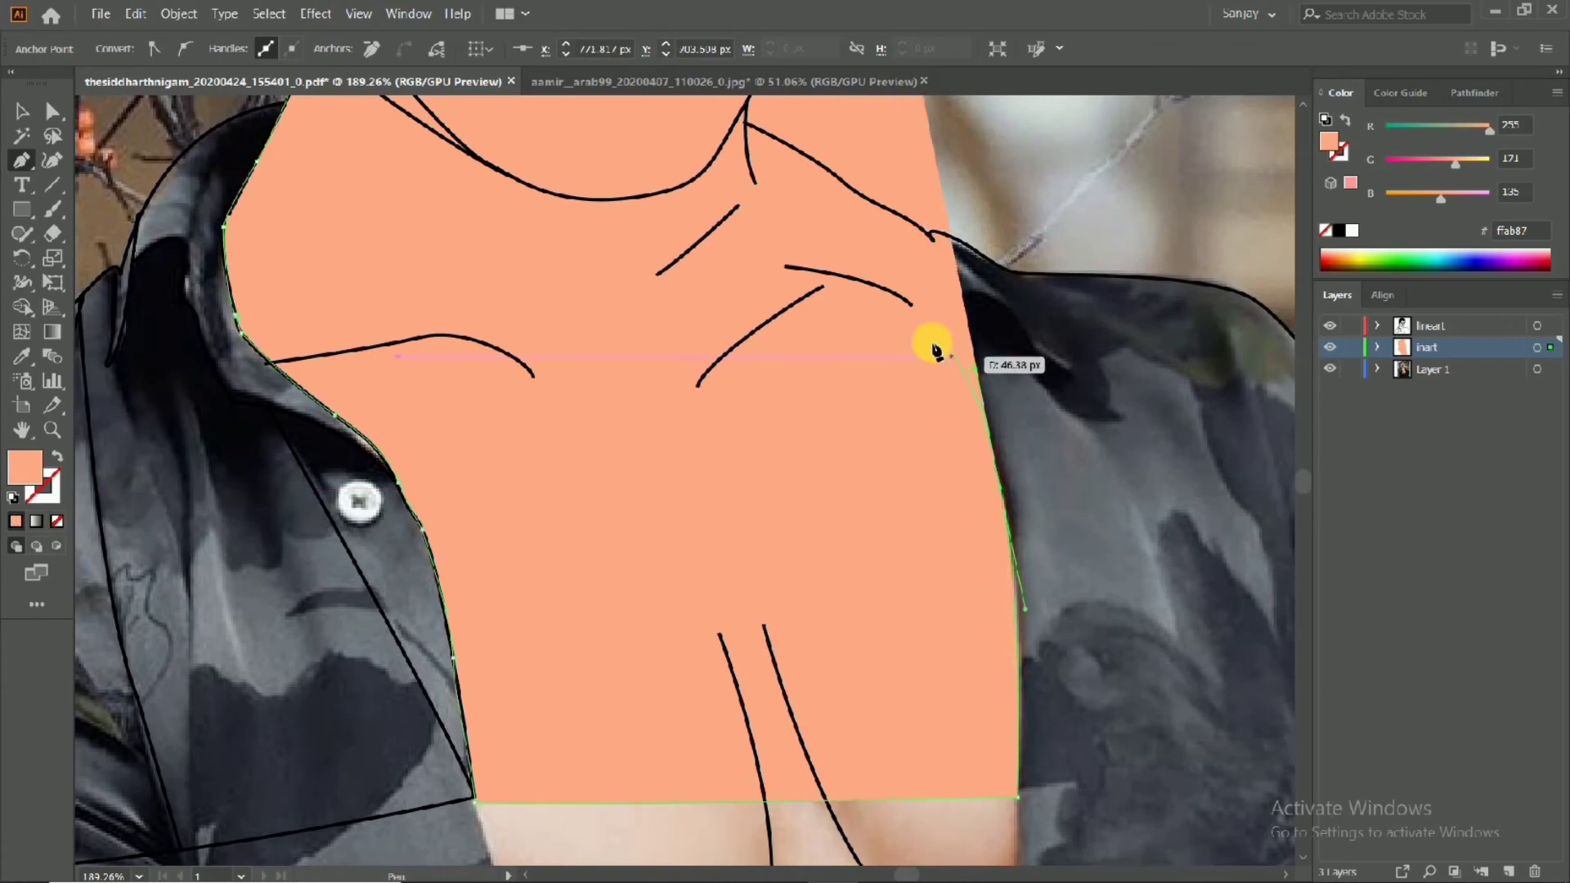
Swap fill and stroke to show the skin path as an outline, and trace it along the inner collar towards the jaw
left_click(58, 456)
scroll(875, 531, "up", 3)
scroll(875, 532, "right", 1)
left_click(821, 413)
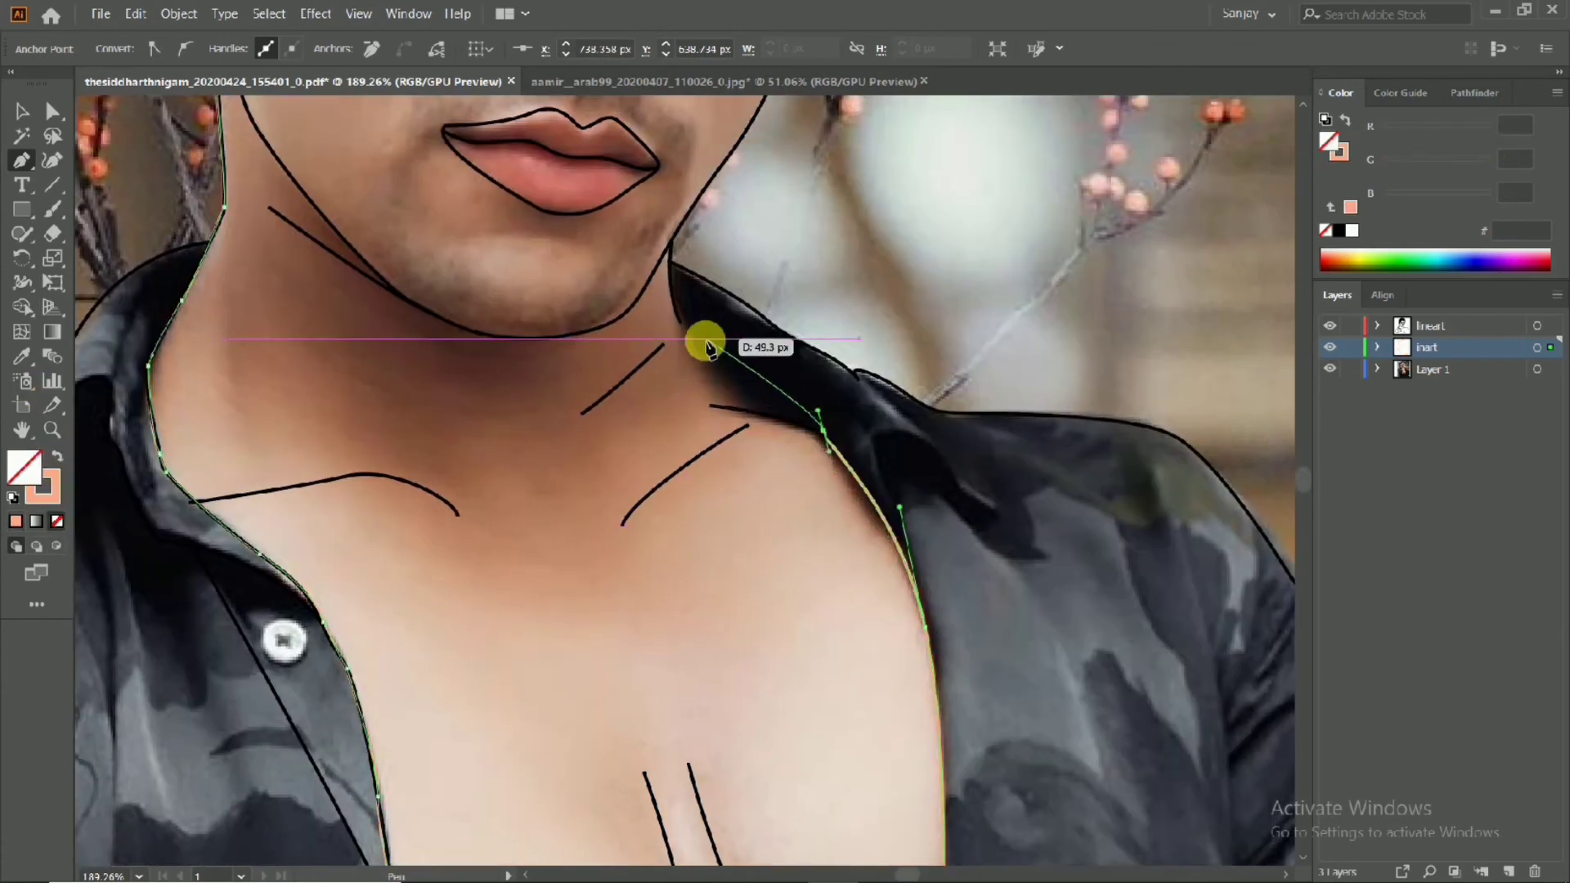
left_click(717, 372)
left_click(685, 315)
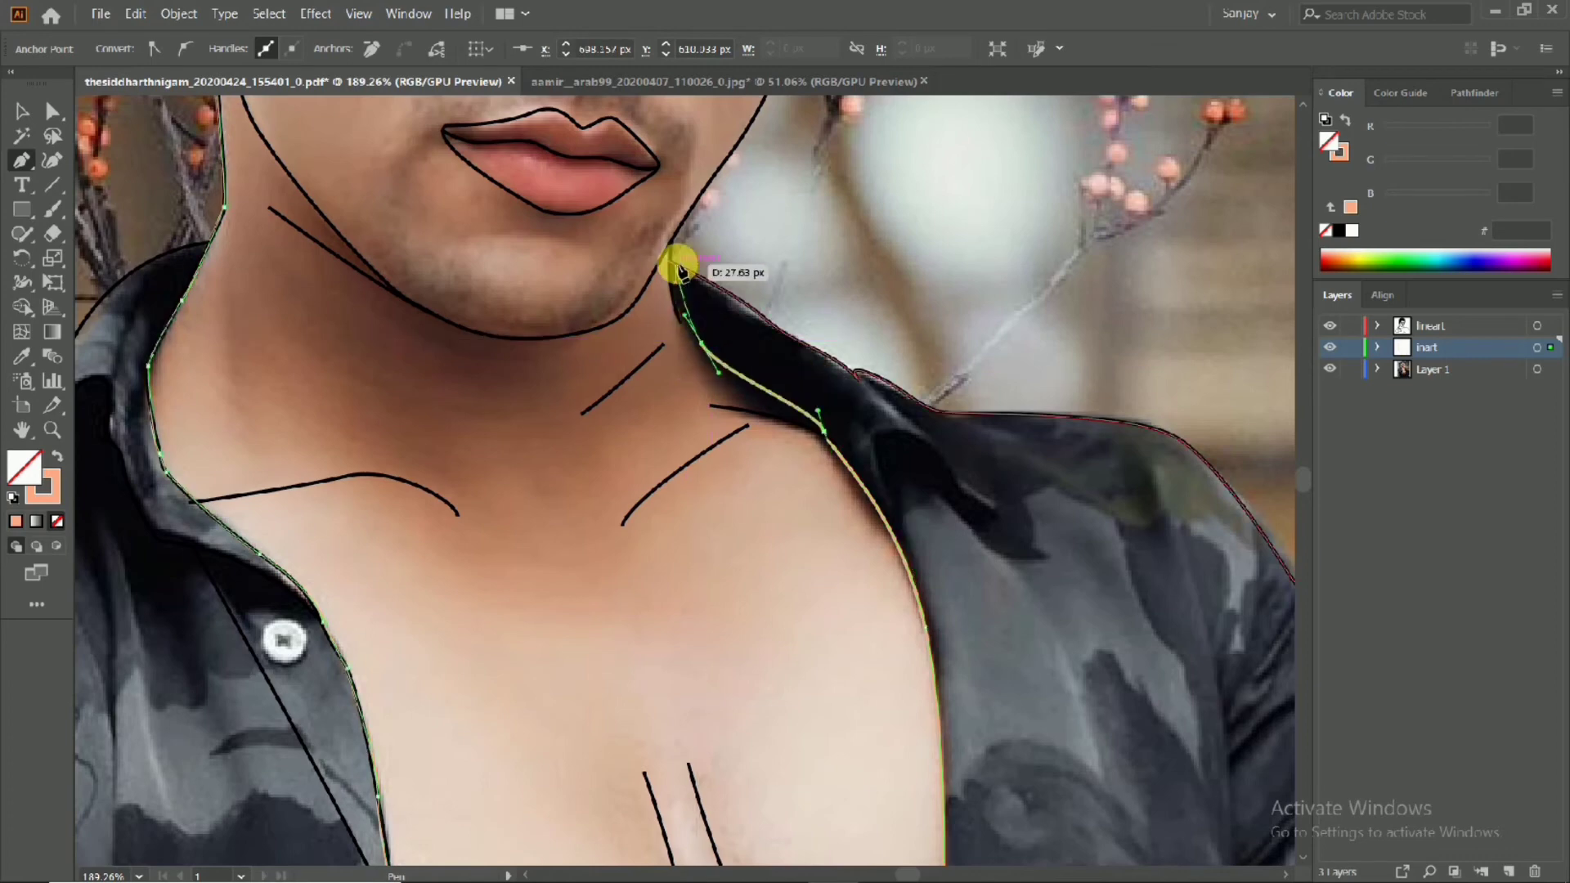
left_click_drag(668, 249, 660, 177)
Continue the skin path from the collar tip up the jawline and along the cheek contour
scroll(666, 210, "up", 5)
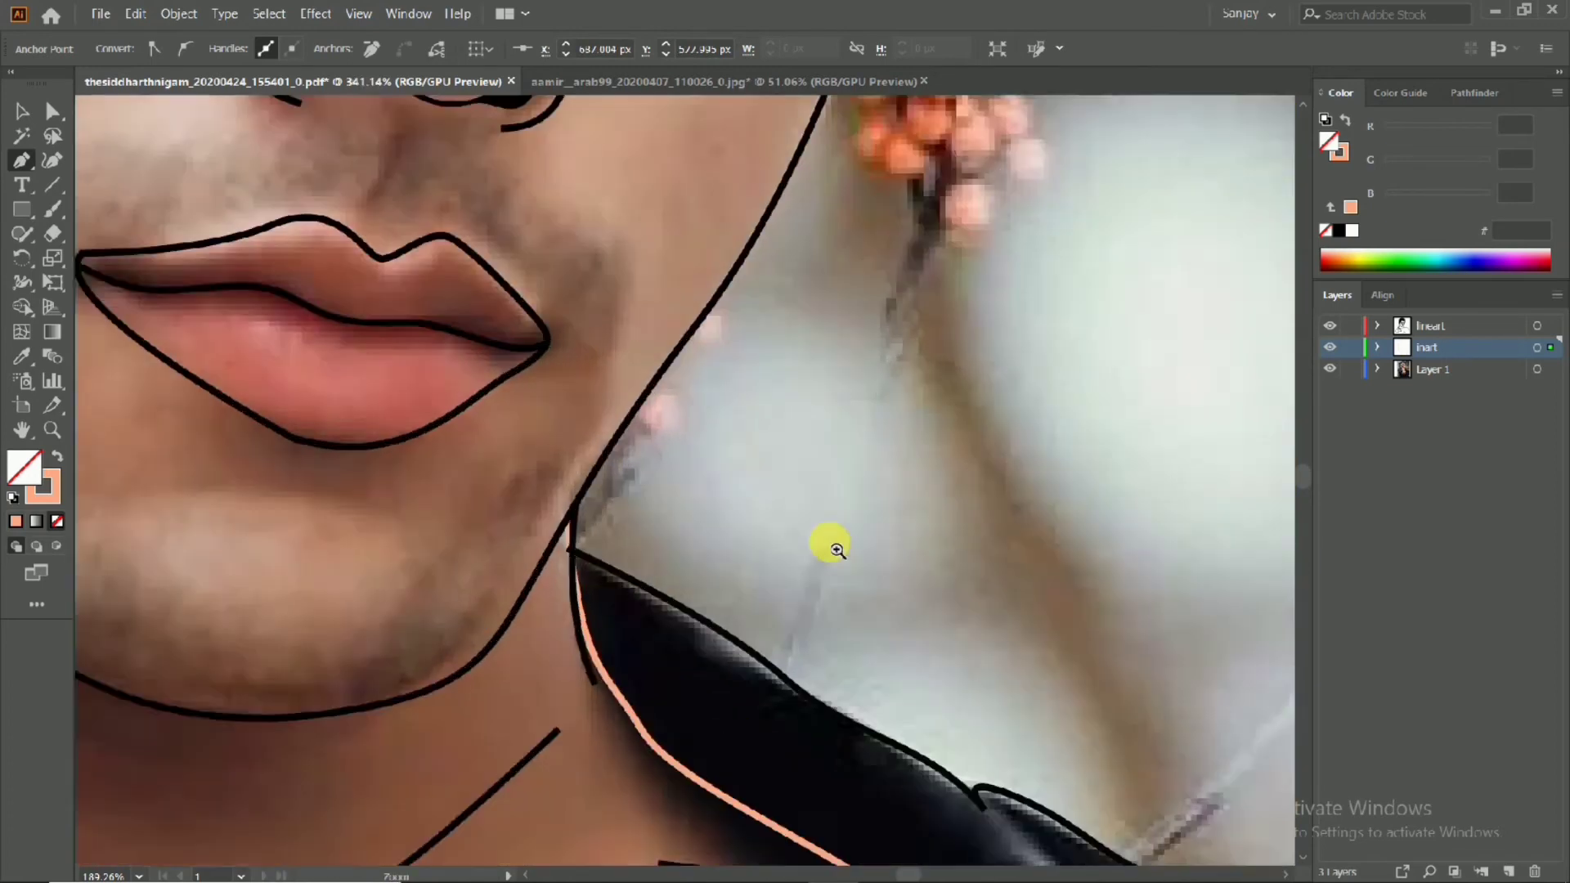
left_click_drag(579, 540, 576, 530)
left_click_drag(566, 470, 567, 471)
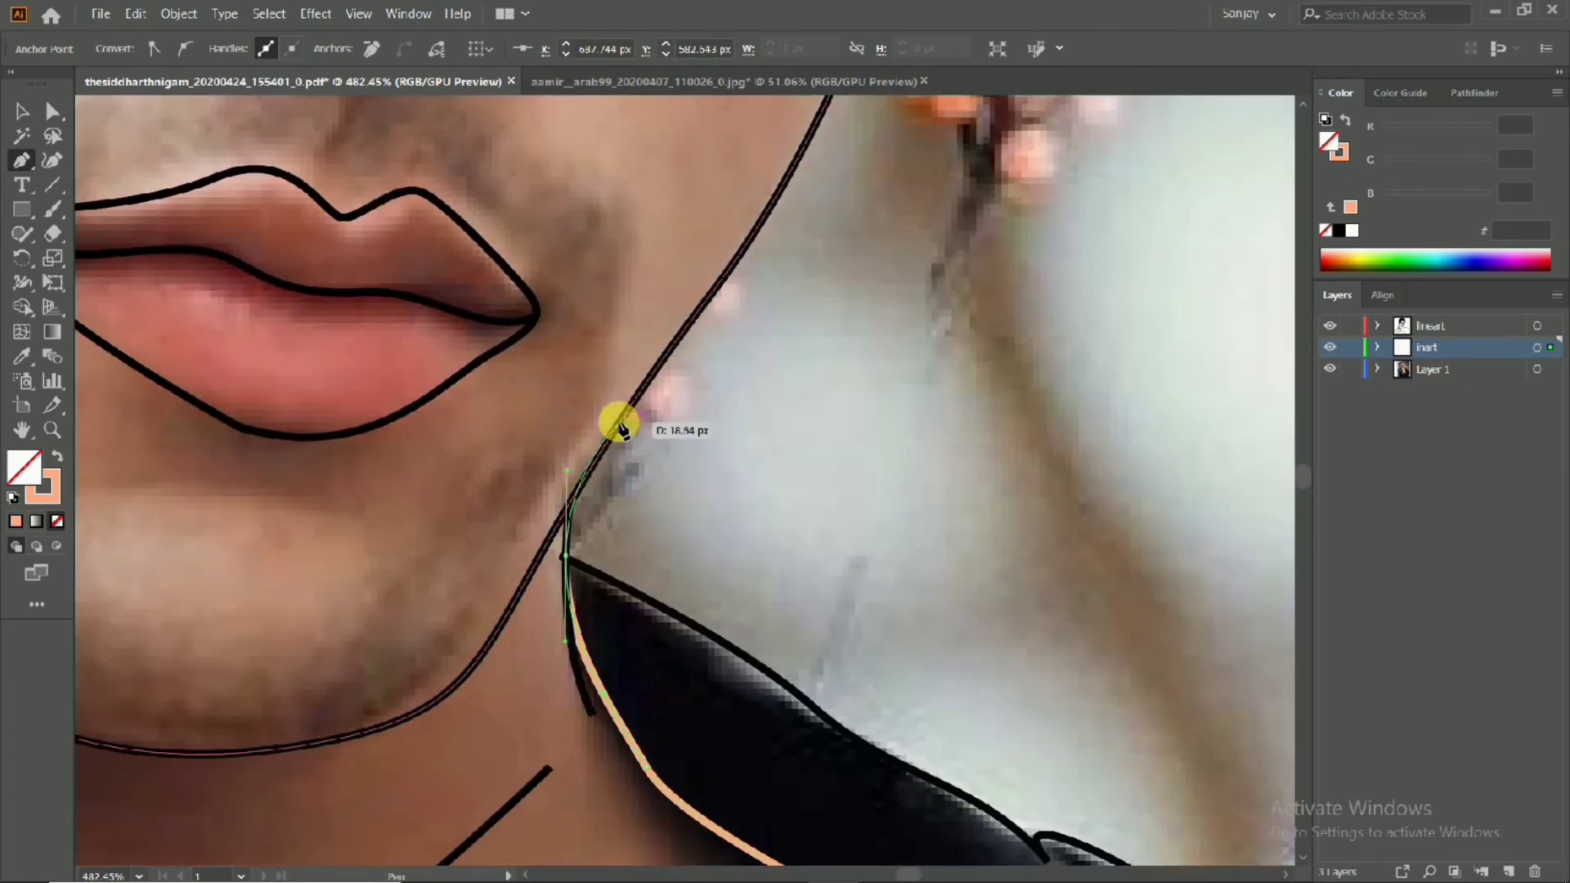
left_click_drag(651, 368, 502, 735)
left_click_drag(530, 642, 549, 612)
left_click_drag(613, 459, 554, 708)
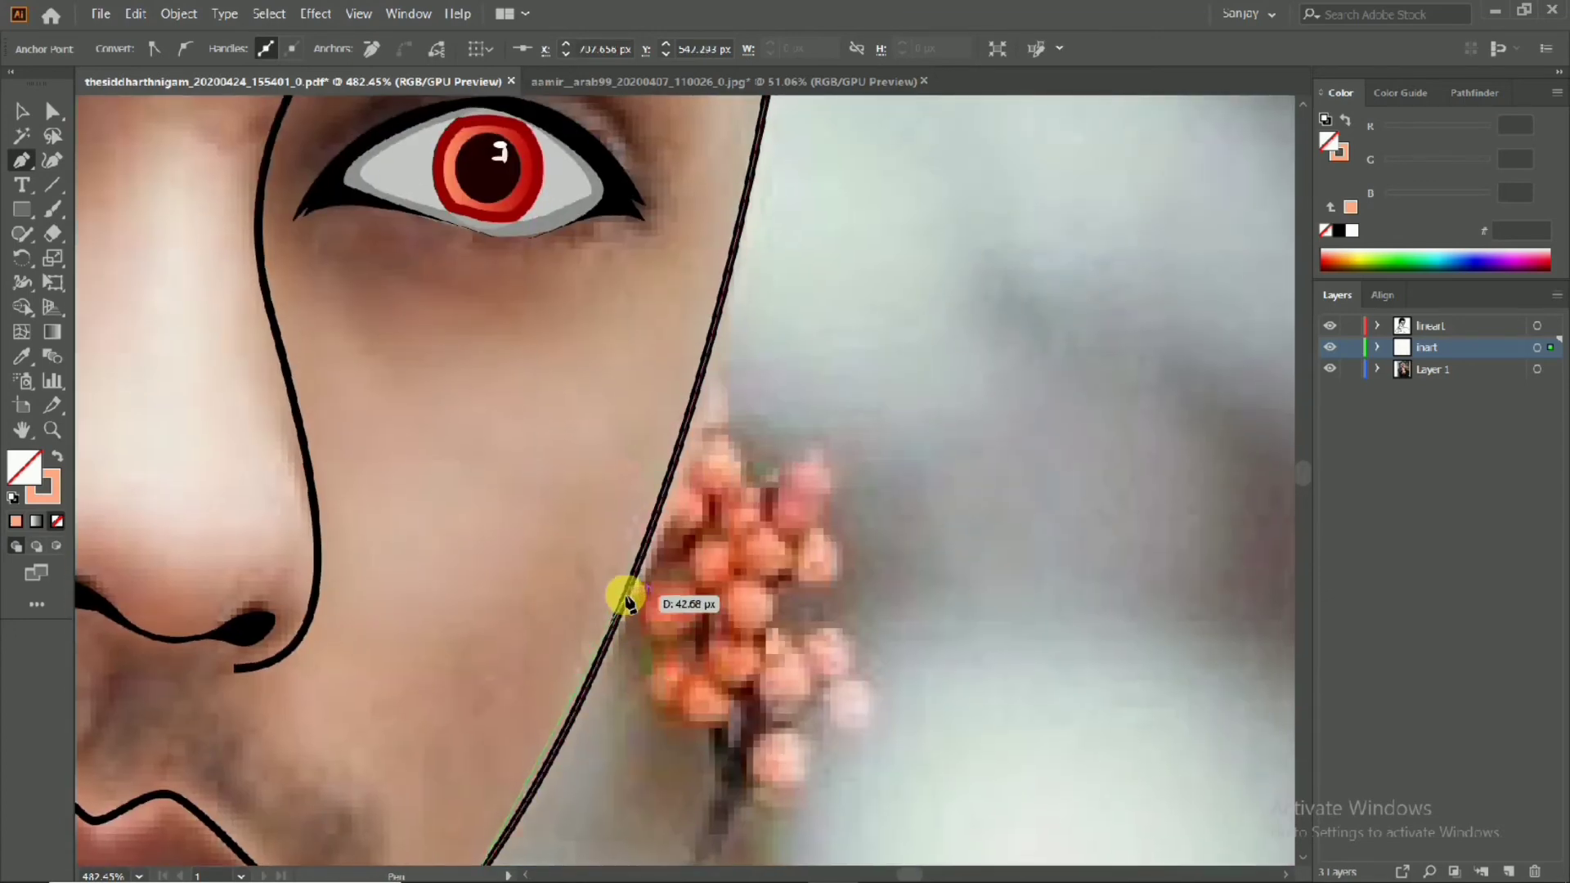
left_click_drag(627, 603, 629, 546)
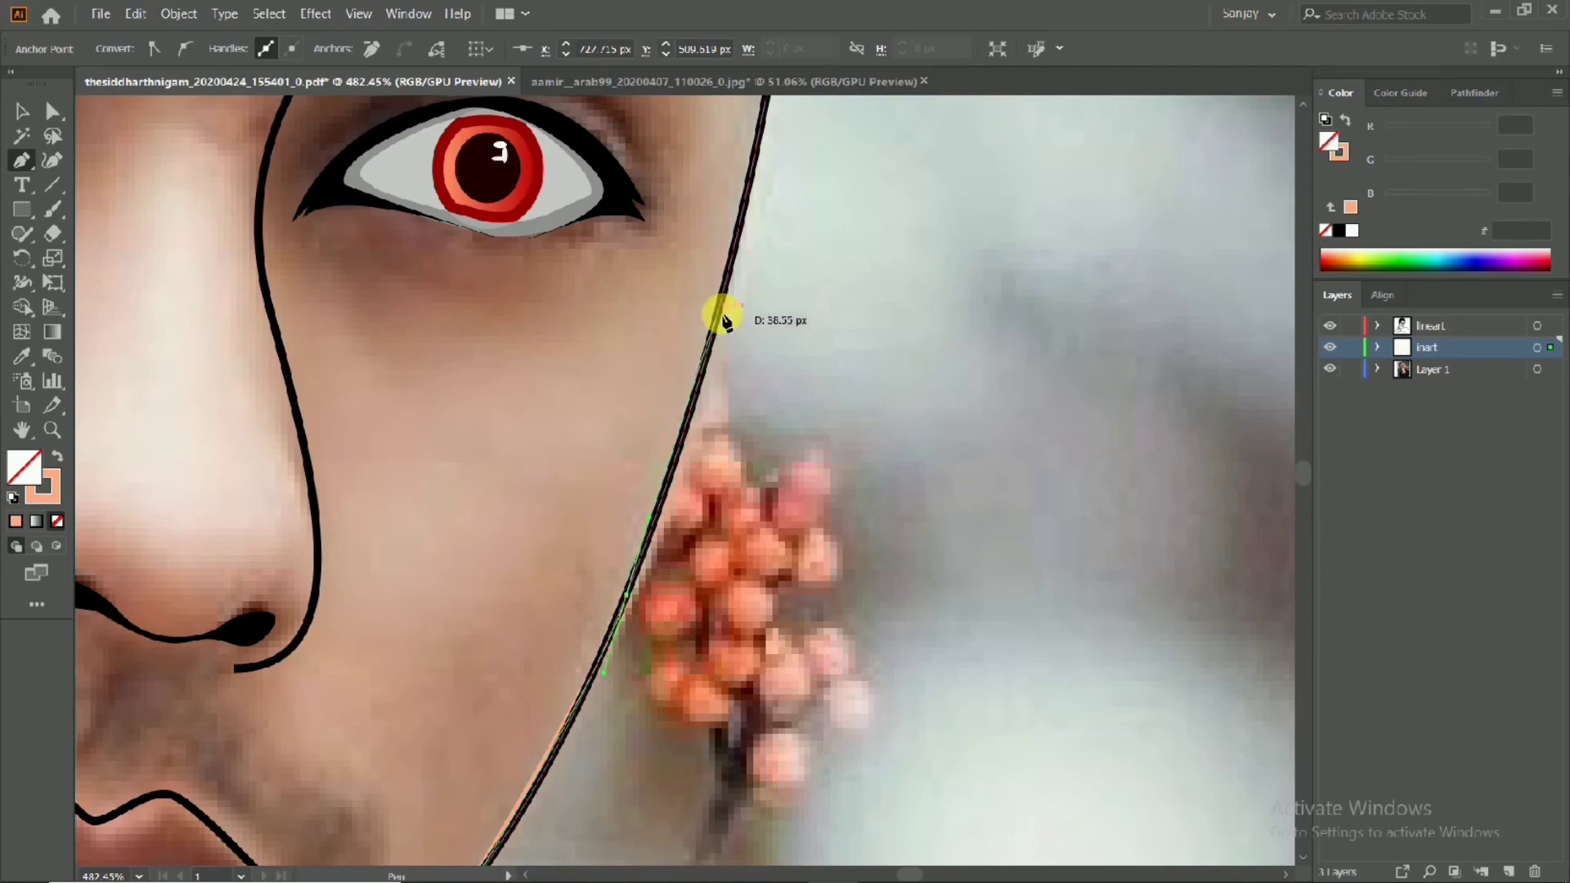
Carry the skin path up the temple into the hair, restore its ffab87 fill, and close it above the forehead
scroll(723, 319, "up", 5)
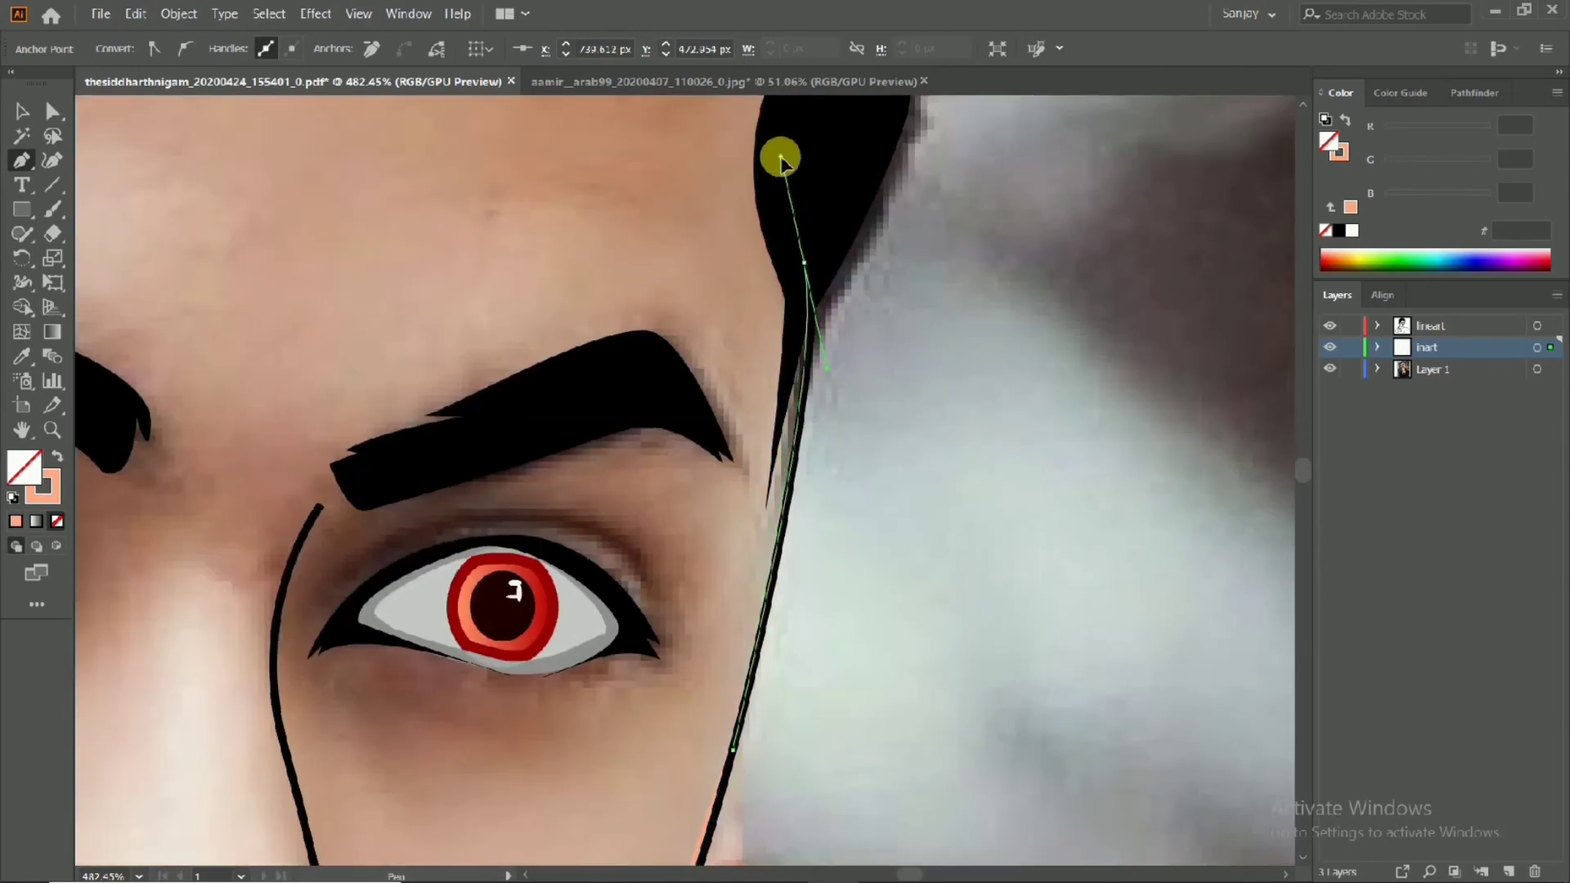
scroll(778, 147, "down", 5)
left_click(57, 456)
scroll(814, 401, "up", 4)
left_click_drag(869, 252, 817, 242)
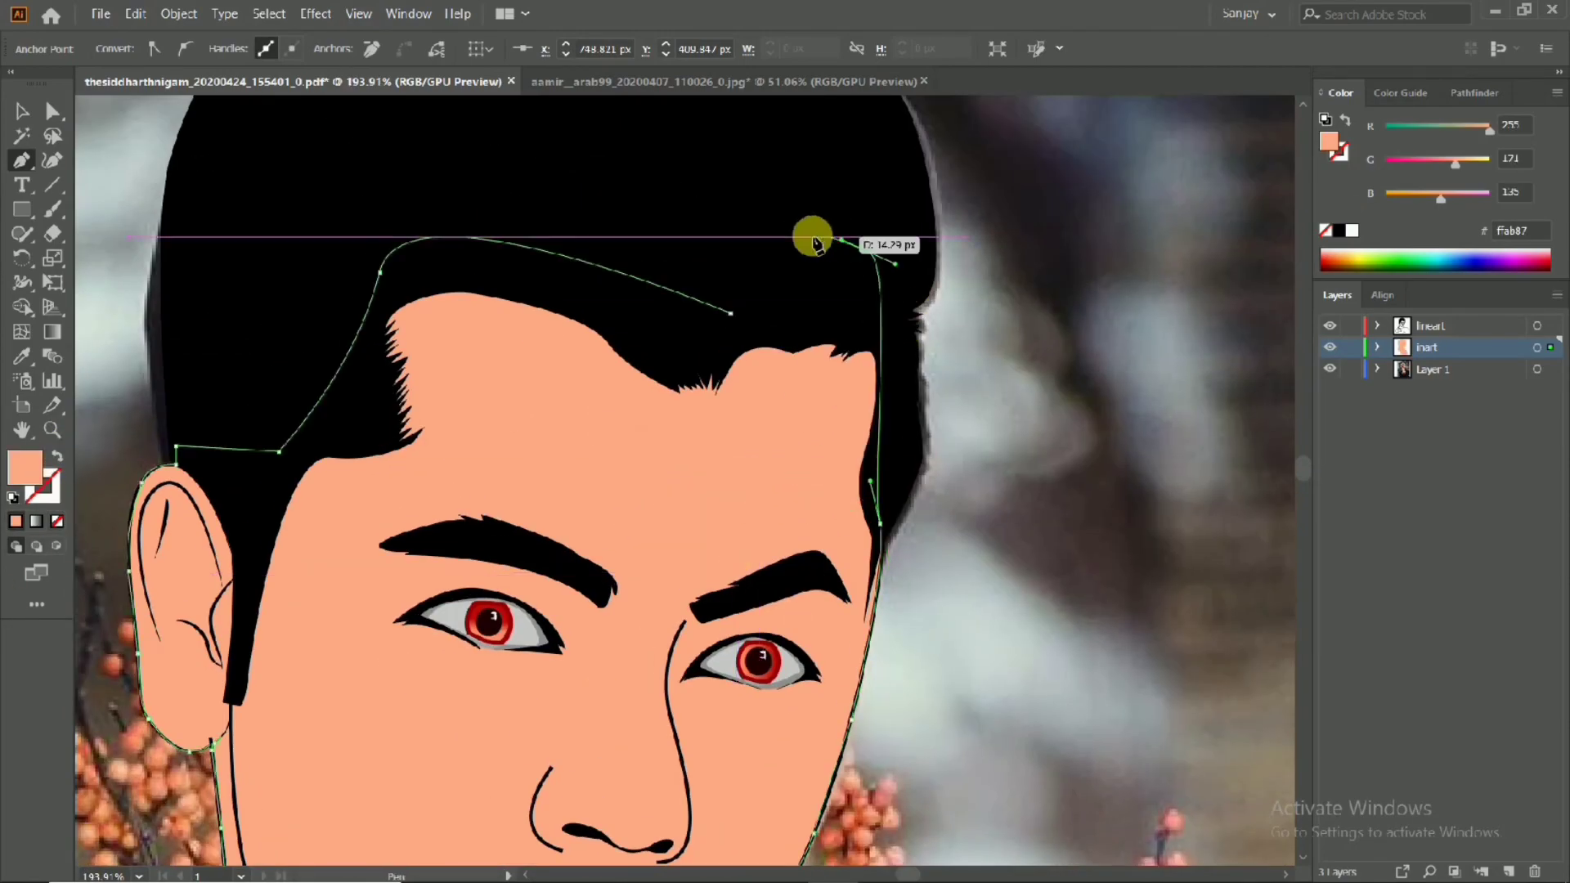
scroll(730, 313, "down", 3)
left_click_drag(736, 624, 704, 617)
left_click_drag(620, 267, 641, 522)
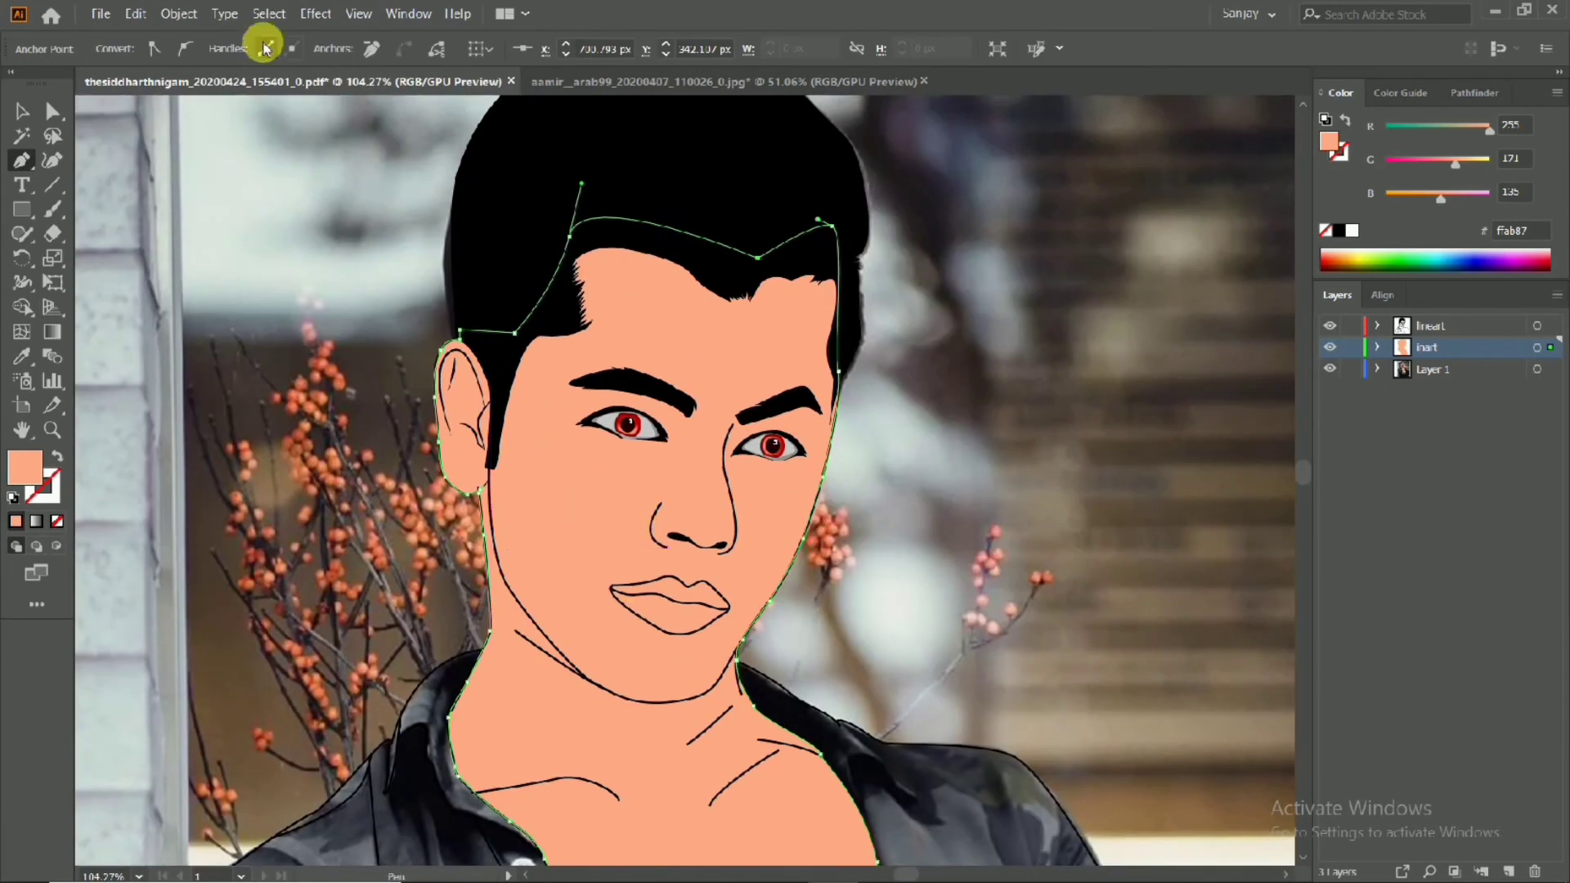
Set the fill colour to the lip red with RGB values 223, 94, 80
left_click(21, 111)
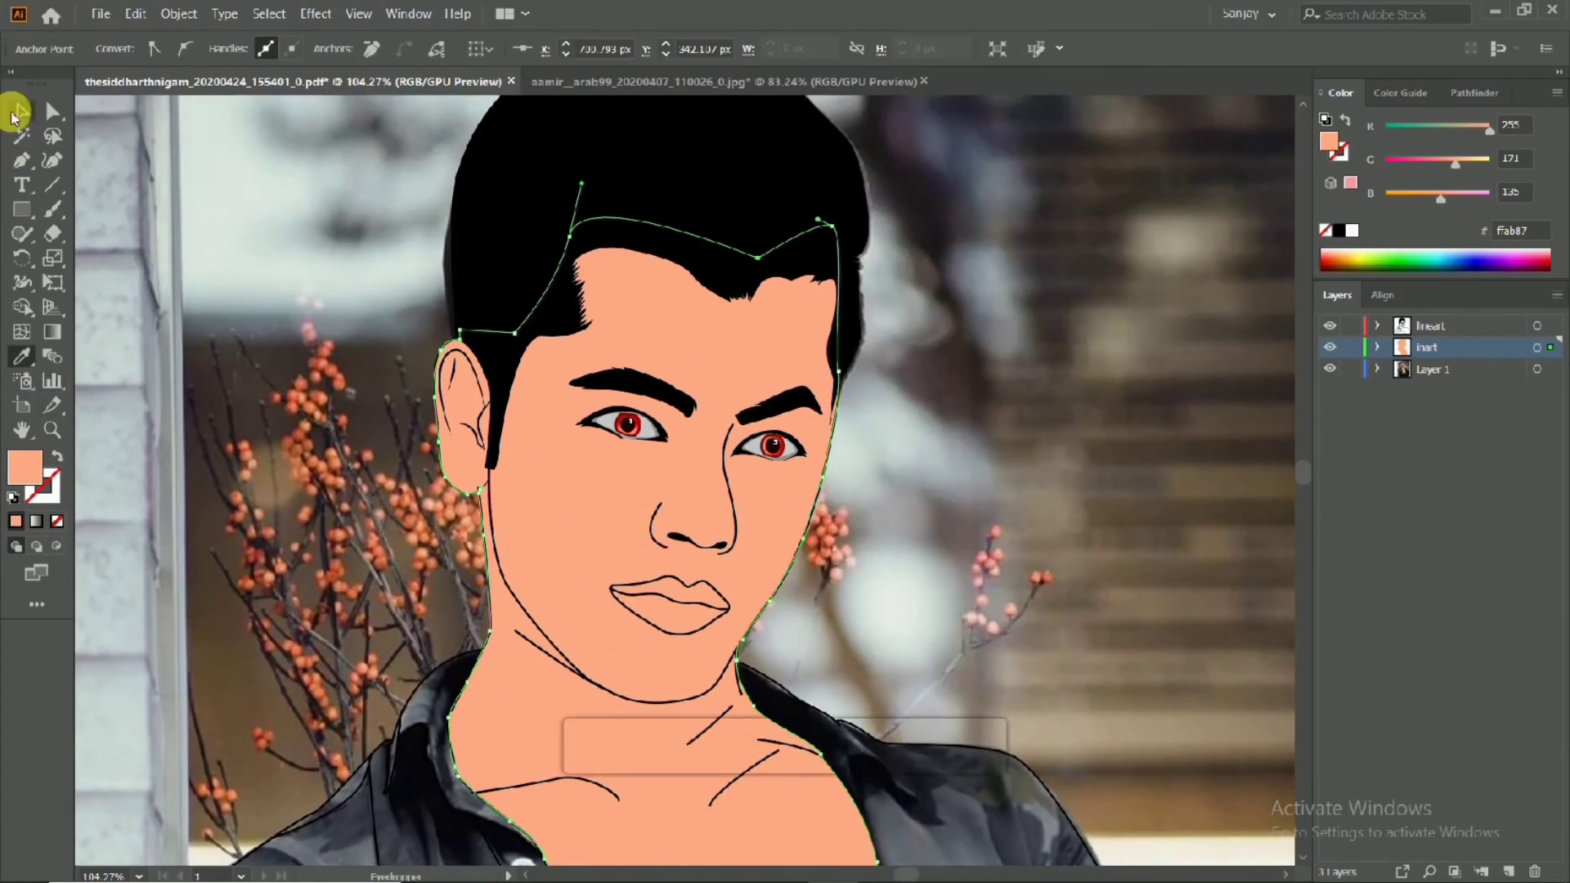
left_click(23, 161)
left_click(1439, 350)
double_click(20, 465)
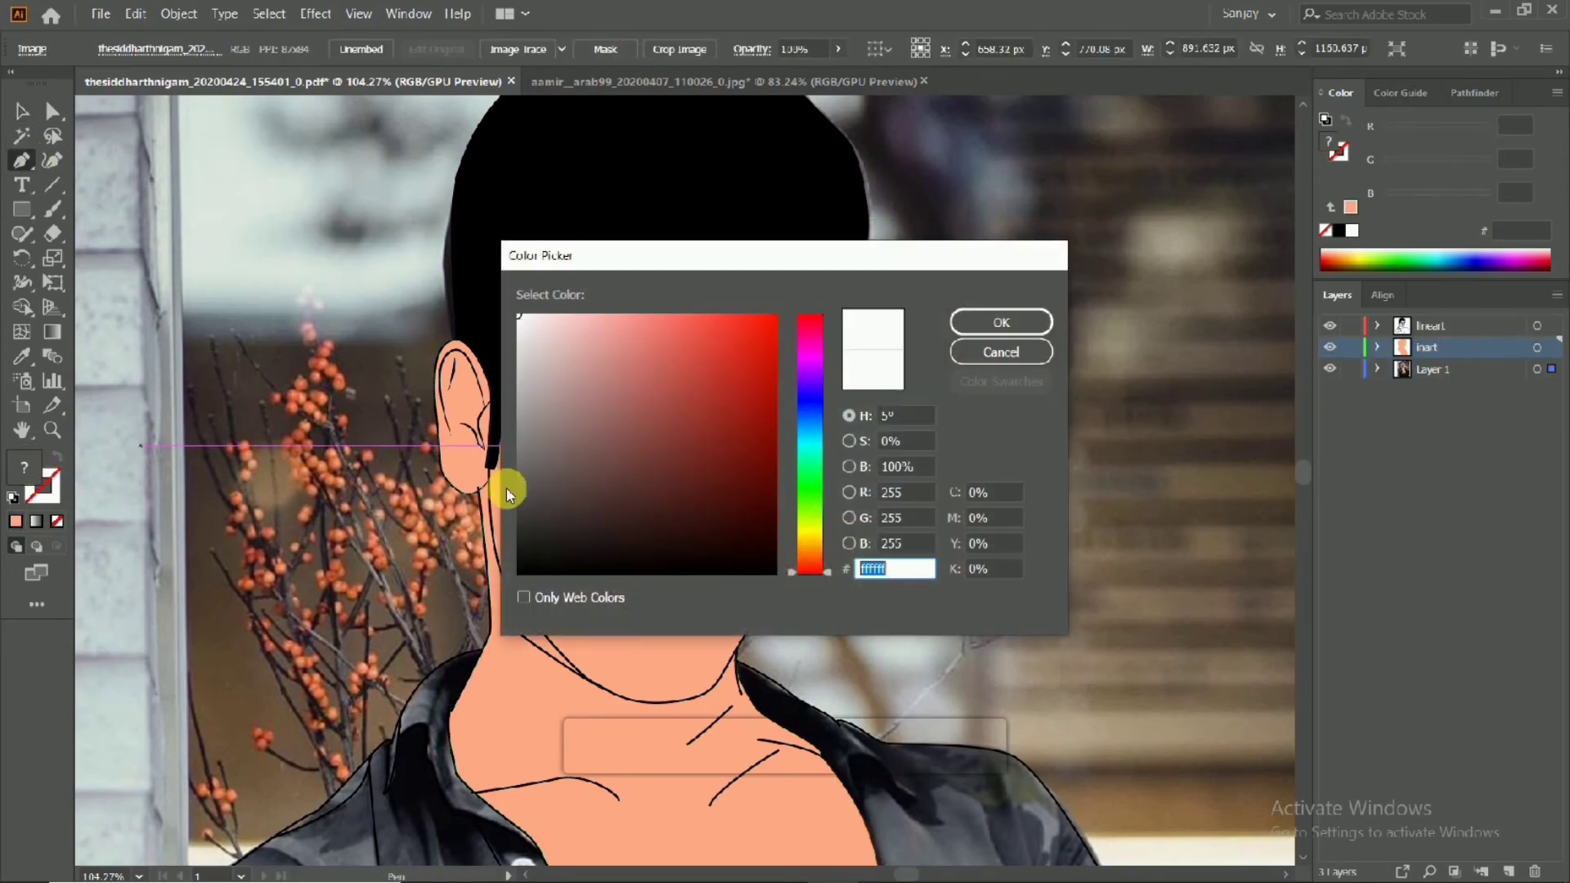
left_click(683, 346)
left_click(1001, 324)
On the colour layer, trace the upper lip from the mouth corner over both peaks of the cupid's bow
left_click(633, 246)
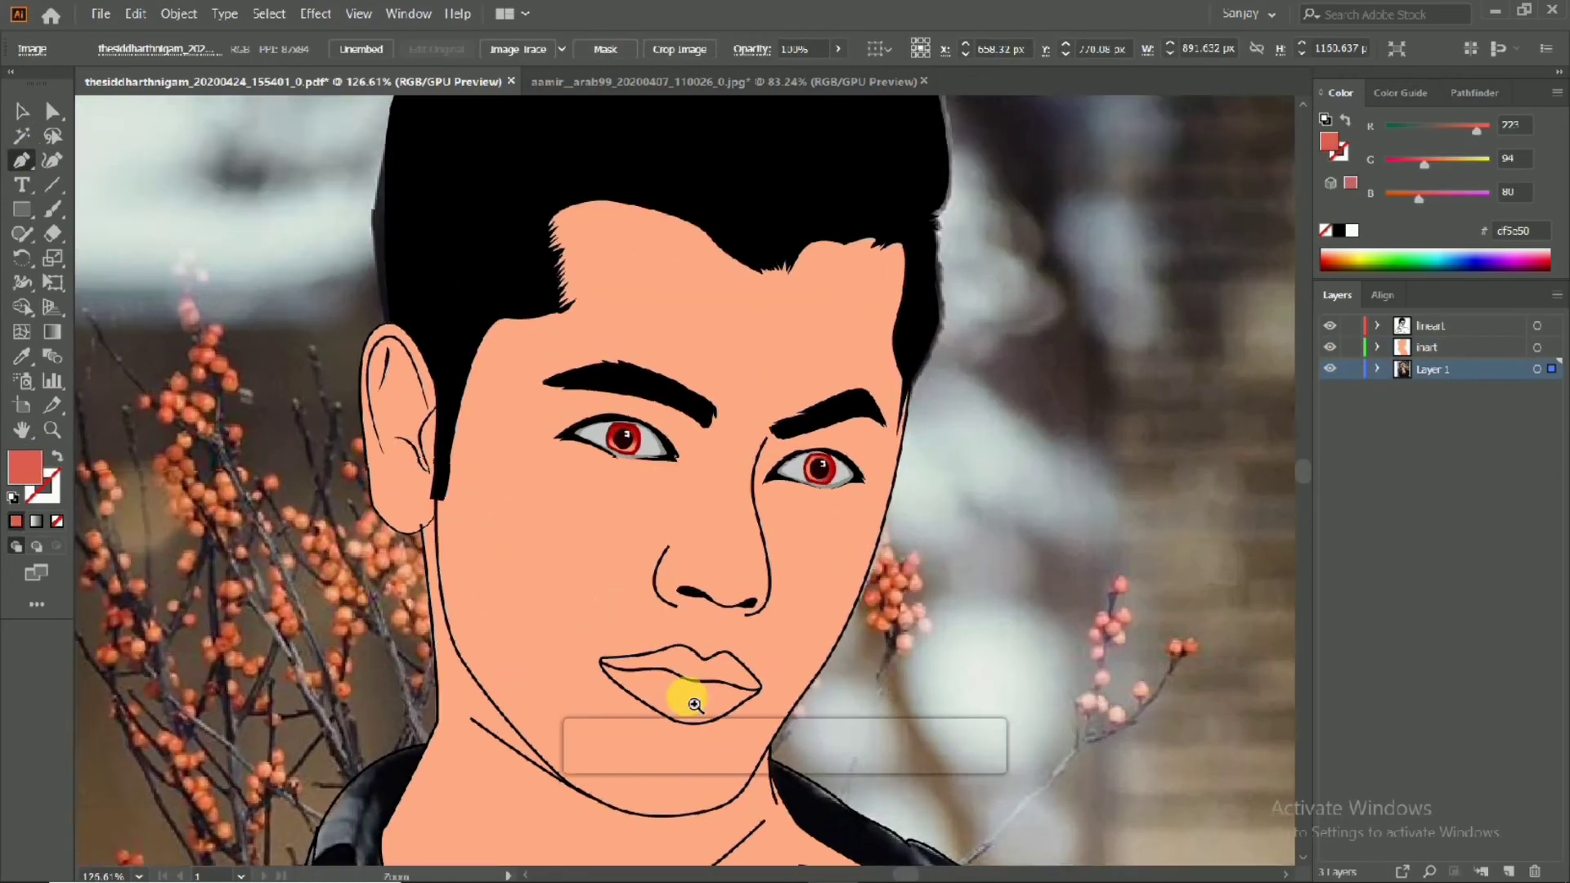
left_click_drag(695, 701, 715, 393)
left_click(715, 374)
left_click(720, 379)
left_click(1486, 345)
left_click(502, 344)
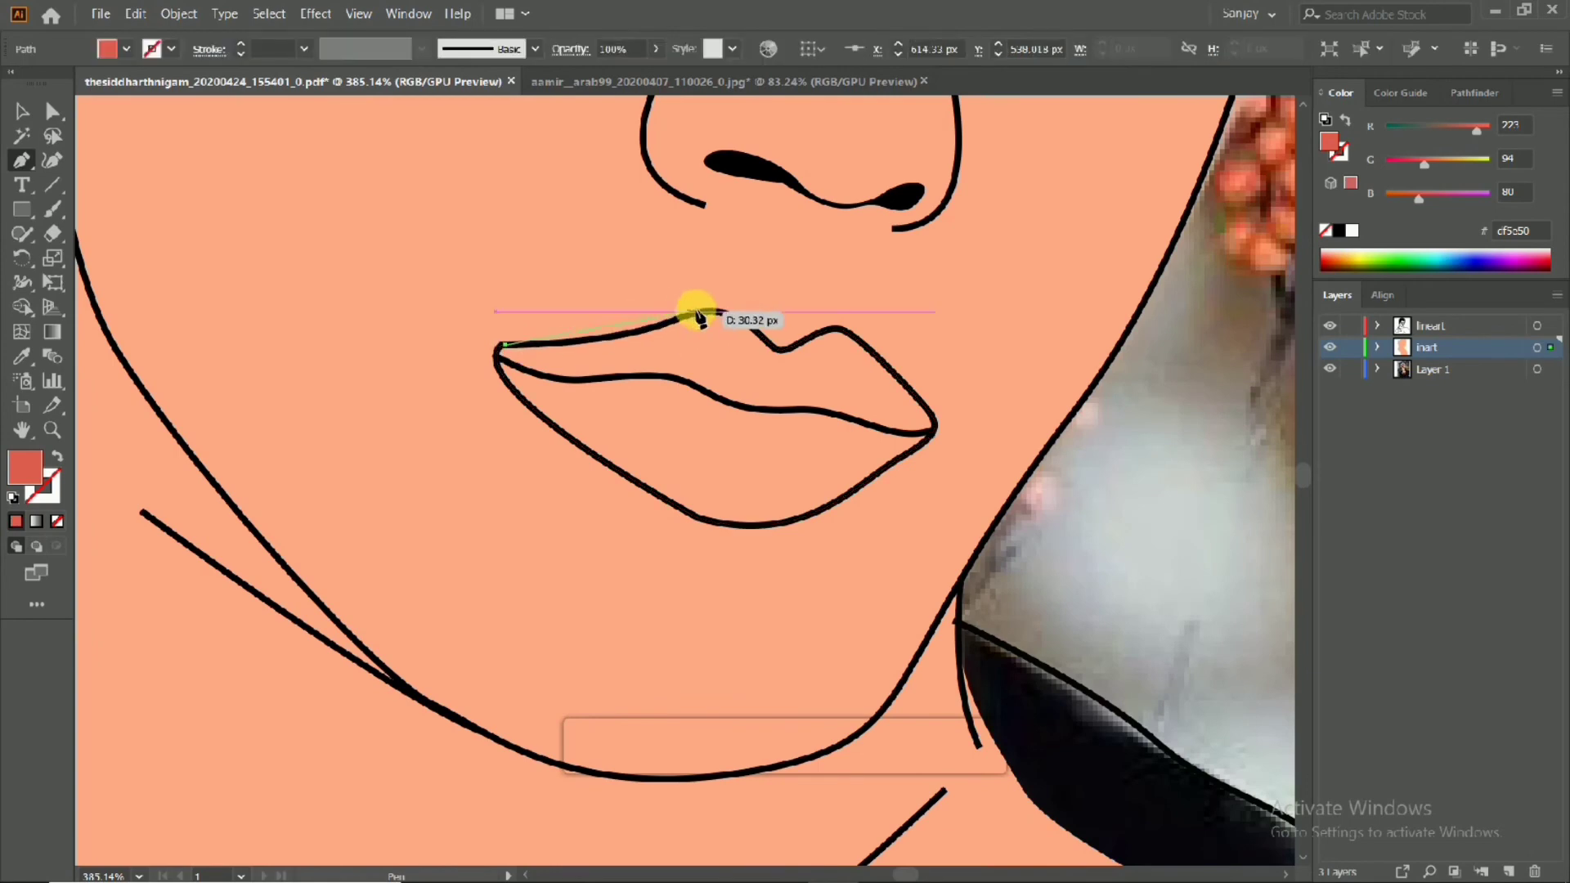
left_click_drag(783, 280, 786, 277)
left_click_drag(736, 320, 738, 323)
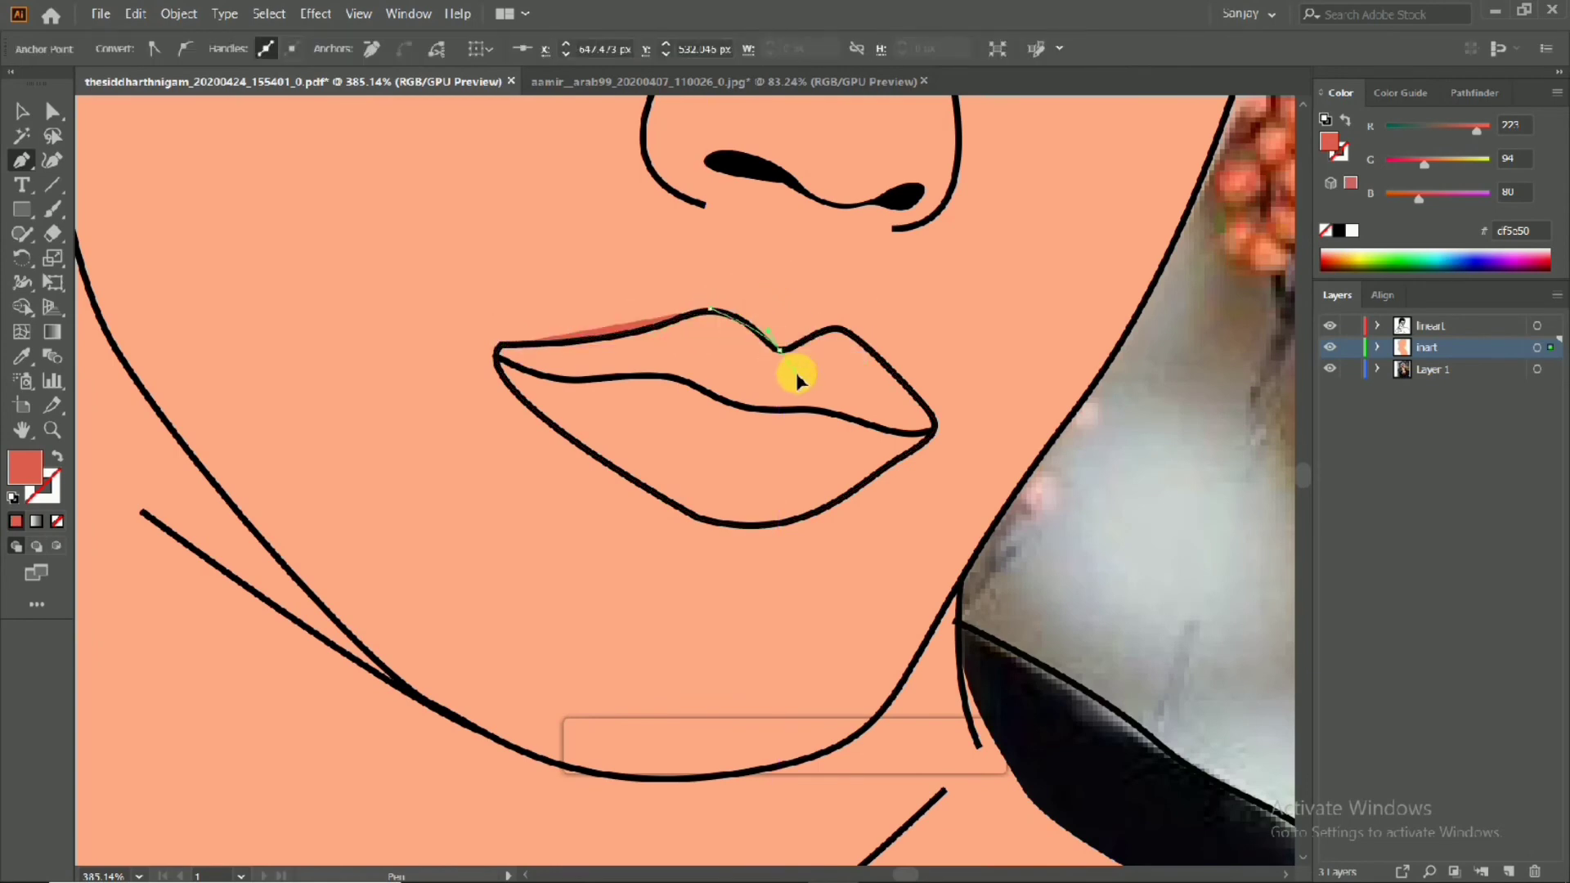
left_click_drag(798, 379, 803, 376)
left_click_drag(828, 328, 881, 339)
Continue the lip path around the far mouth corner and along the underside of the lower lip
scroll(845, 345, "up", 3)
left_click(818, 310)
left_click(954, 410)
left_click_drag(958, 415, 748, 266)
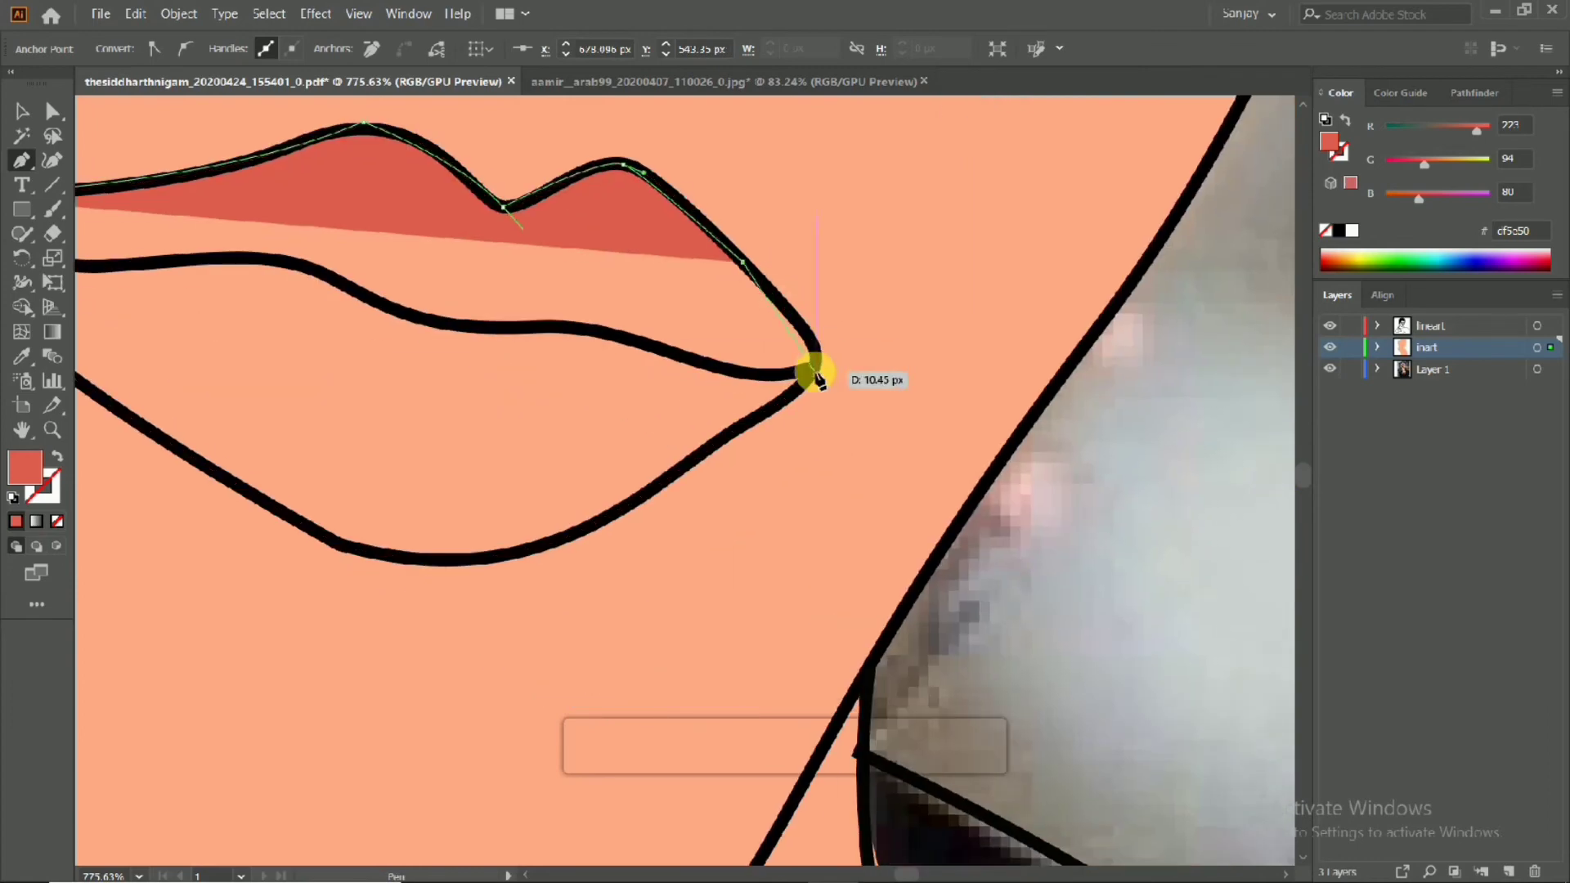
left_click_drag(817, 376, 792, 401)
left_click_drag(738, 452, 740, 456)
left_click_drag(625, 514, 597, 526)
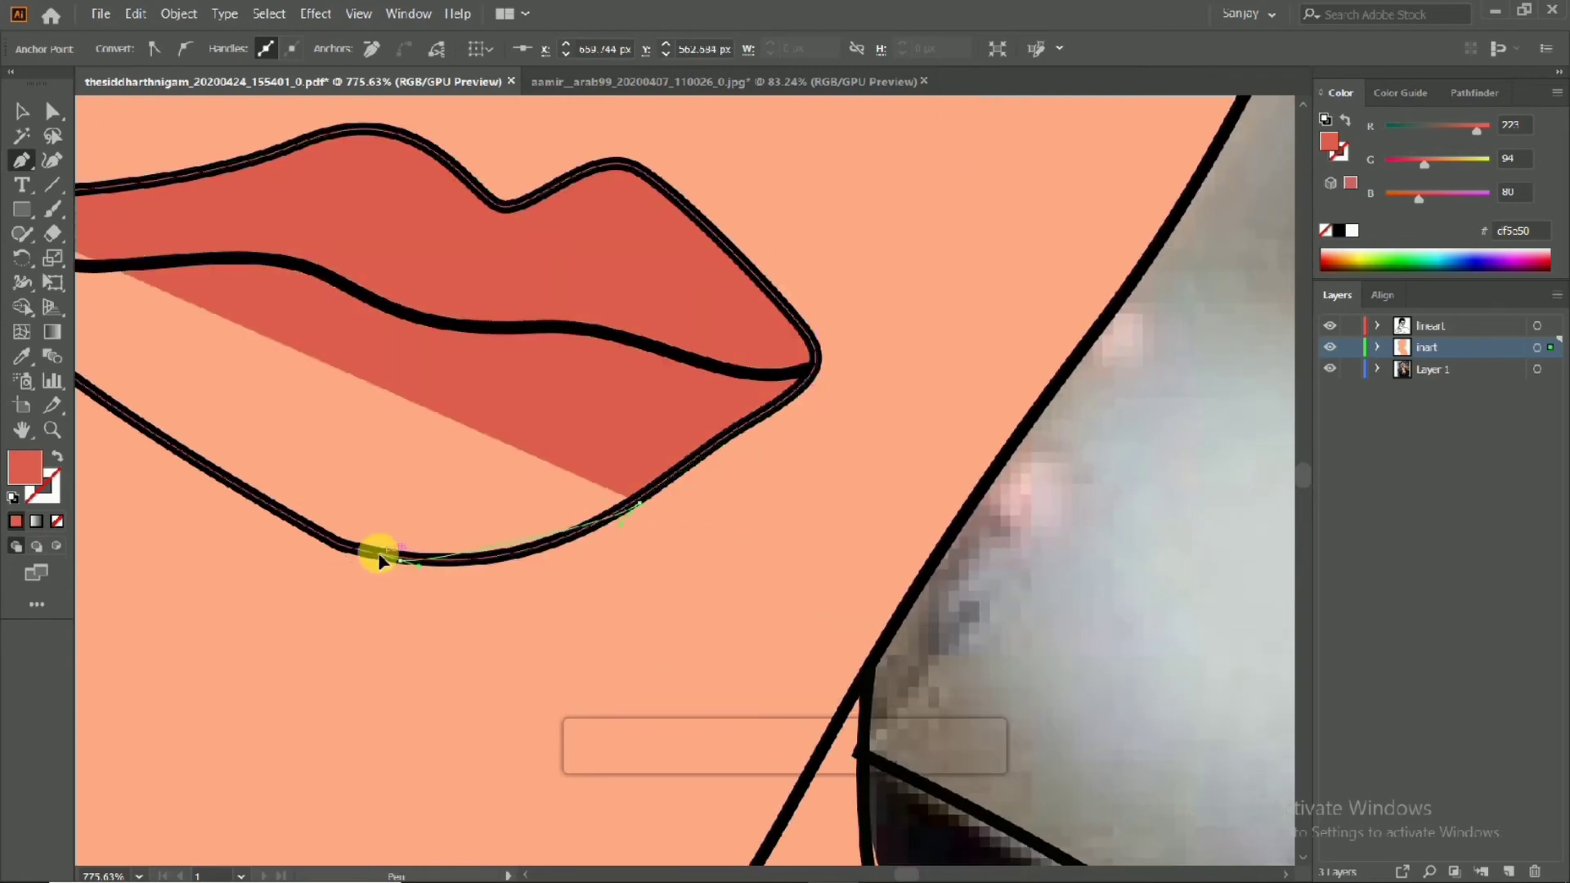
left_click_drag(377, 553, 586, 446)
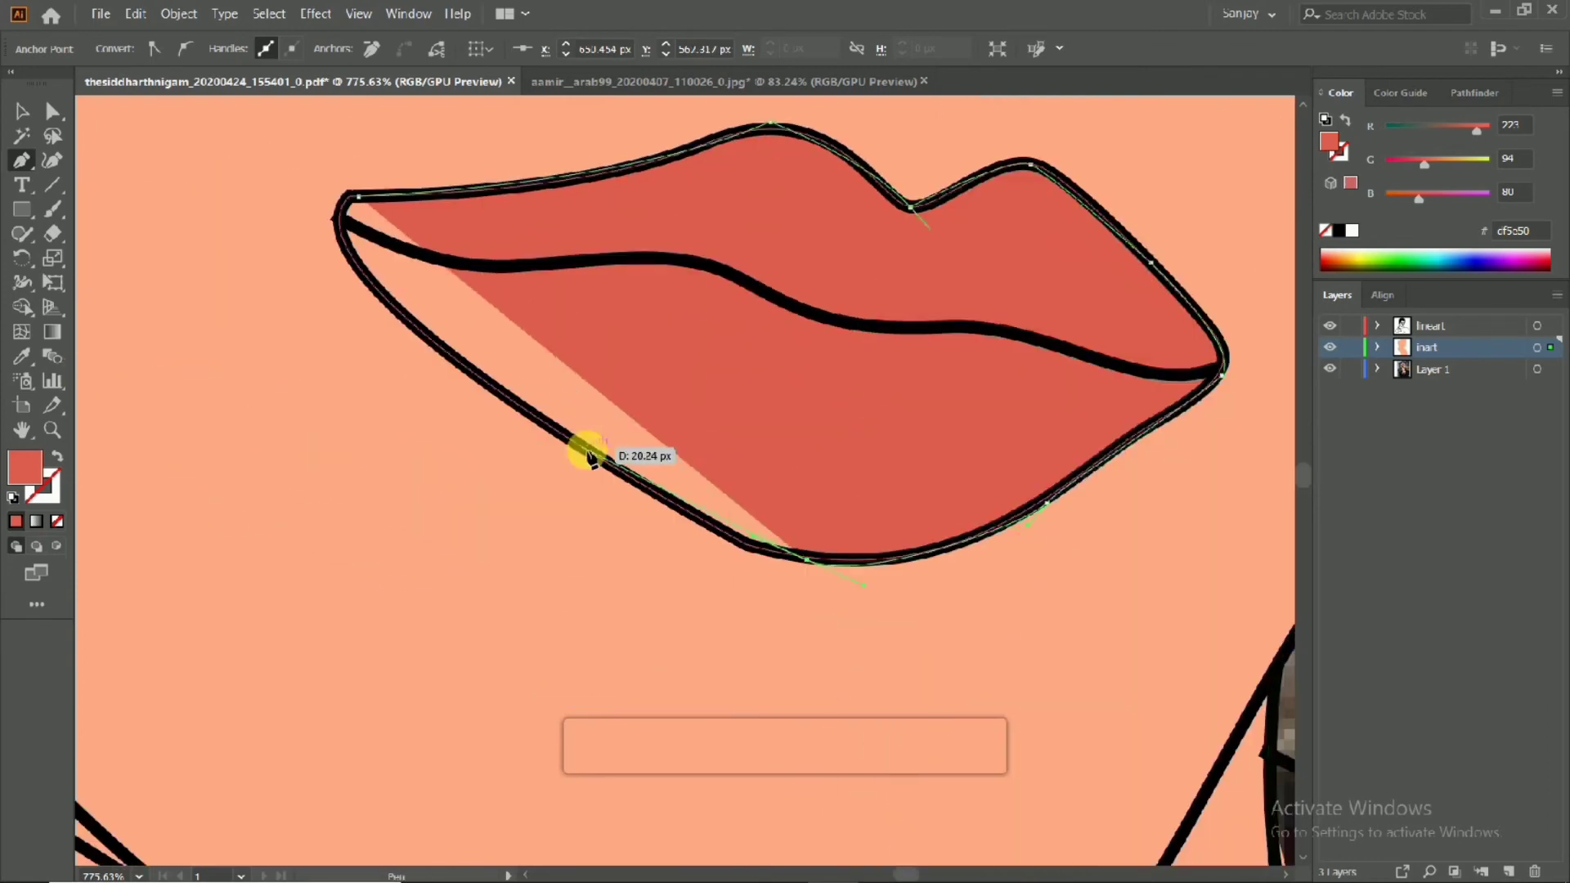
Trace the remaining lower lip edge back to the starting mouth corner and close the red lip shape
left_click_drag(477, 361, 340, 263)
key("ctrl+z")
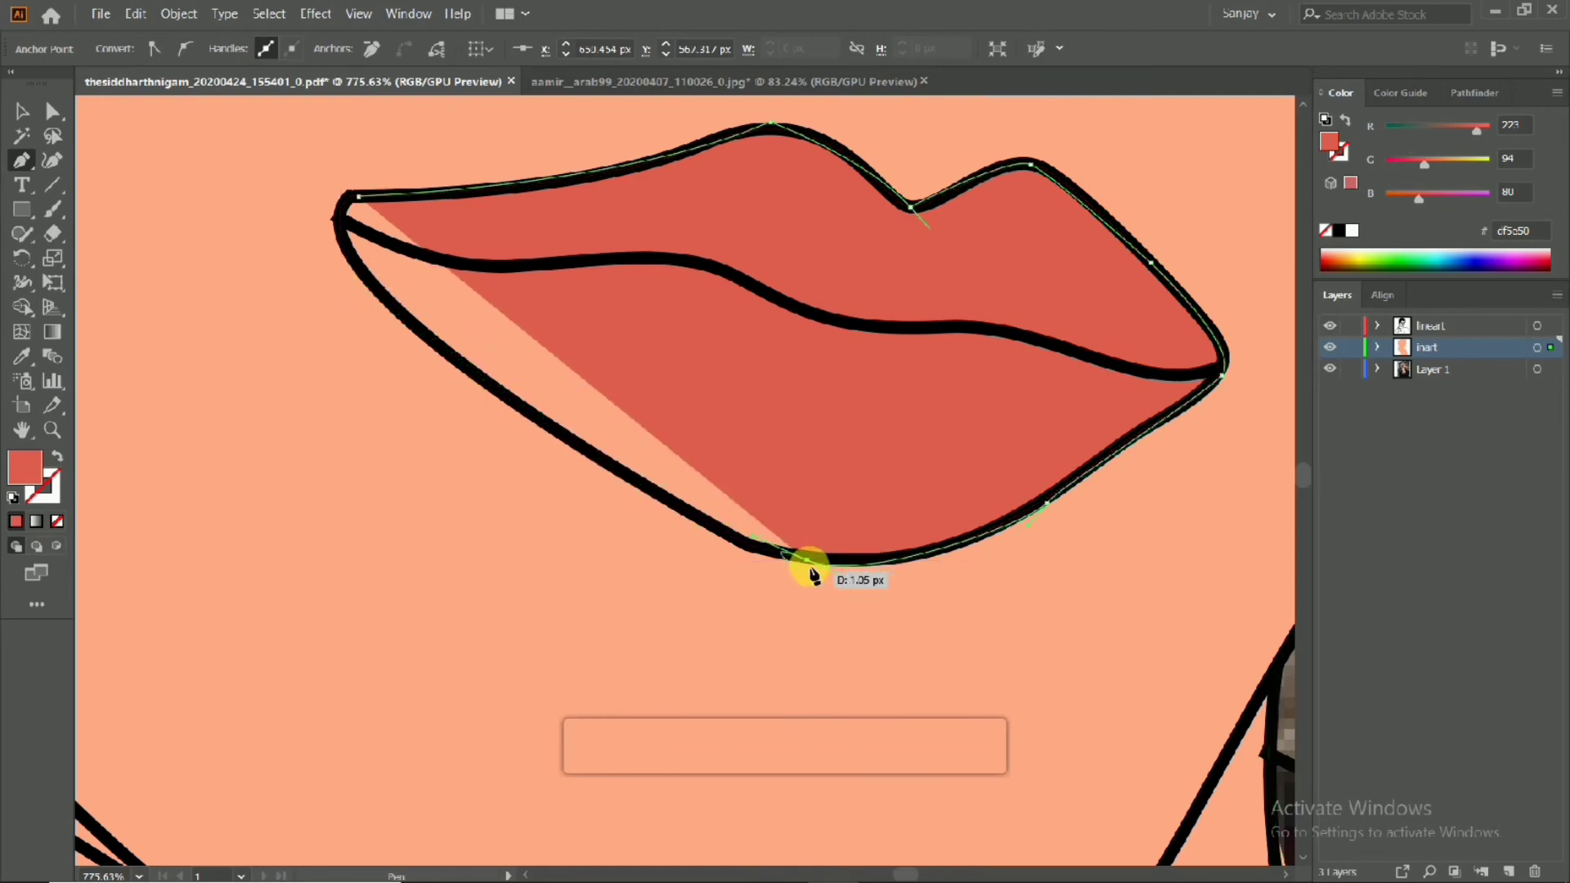
left_click_drag(571, 440, 419, 271)
key("ctrl+z")
left_click_drag(370, 197, 505, 426)
scroll(319, 308, "down", 10)
scroll(719, 420, "up", 5)
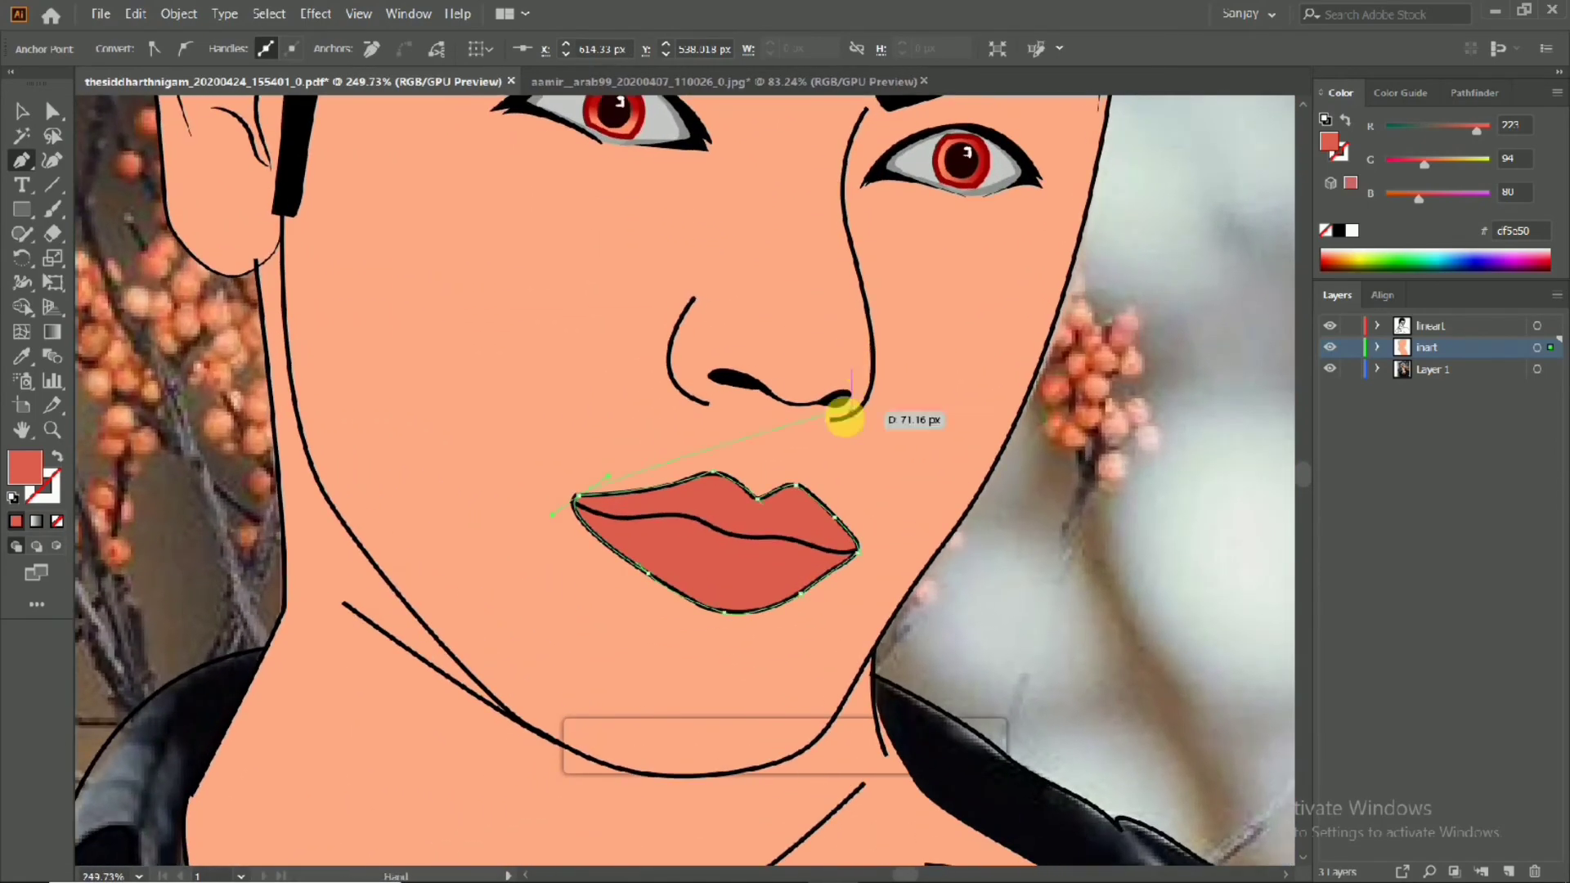
Hide and show the colour layer to compare the filled lips with the photo
left_click(1333, 348)
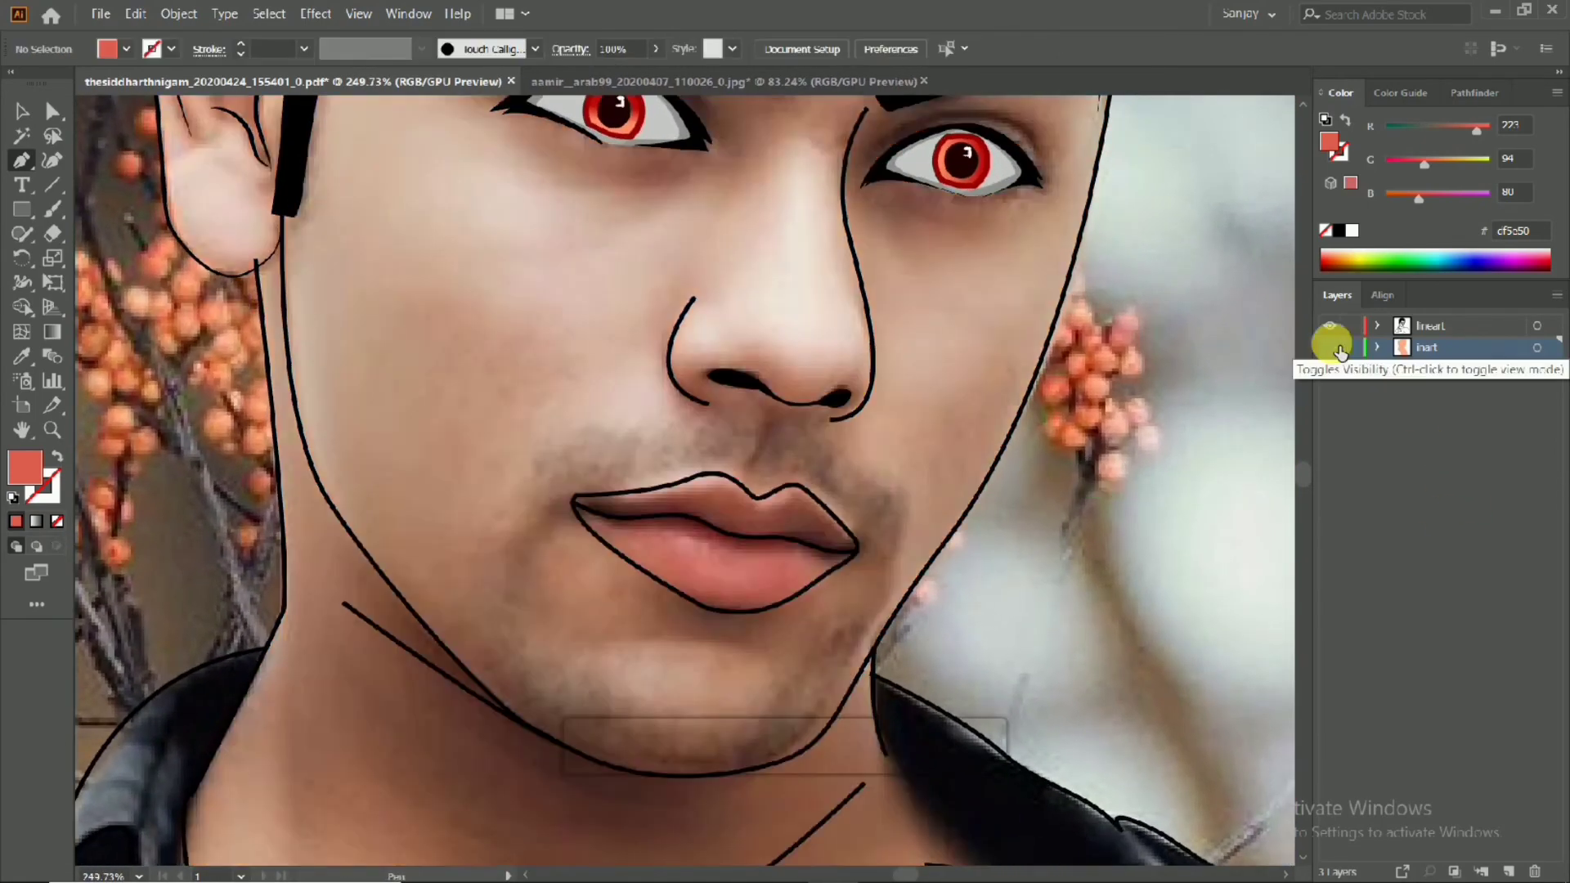
left_click(1331, 348)
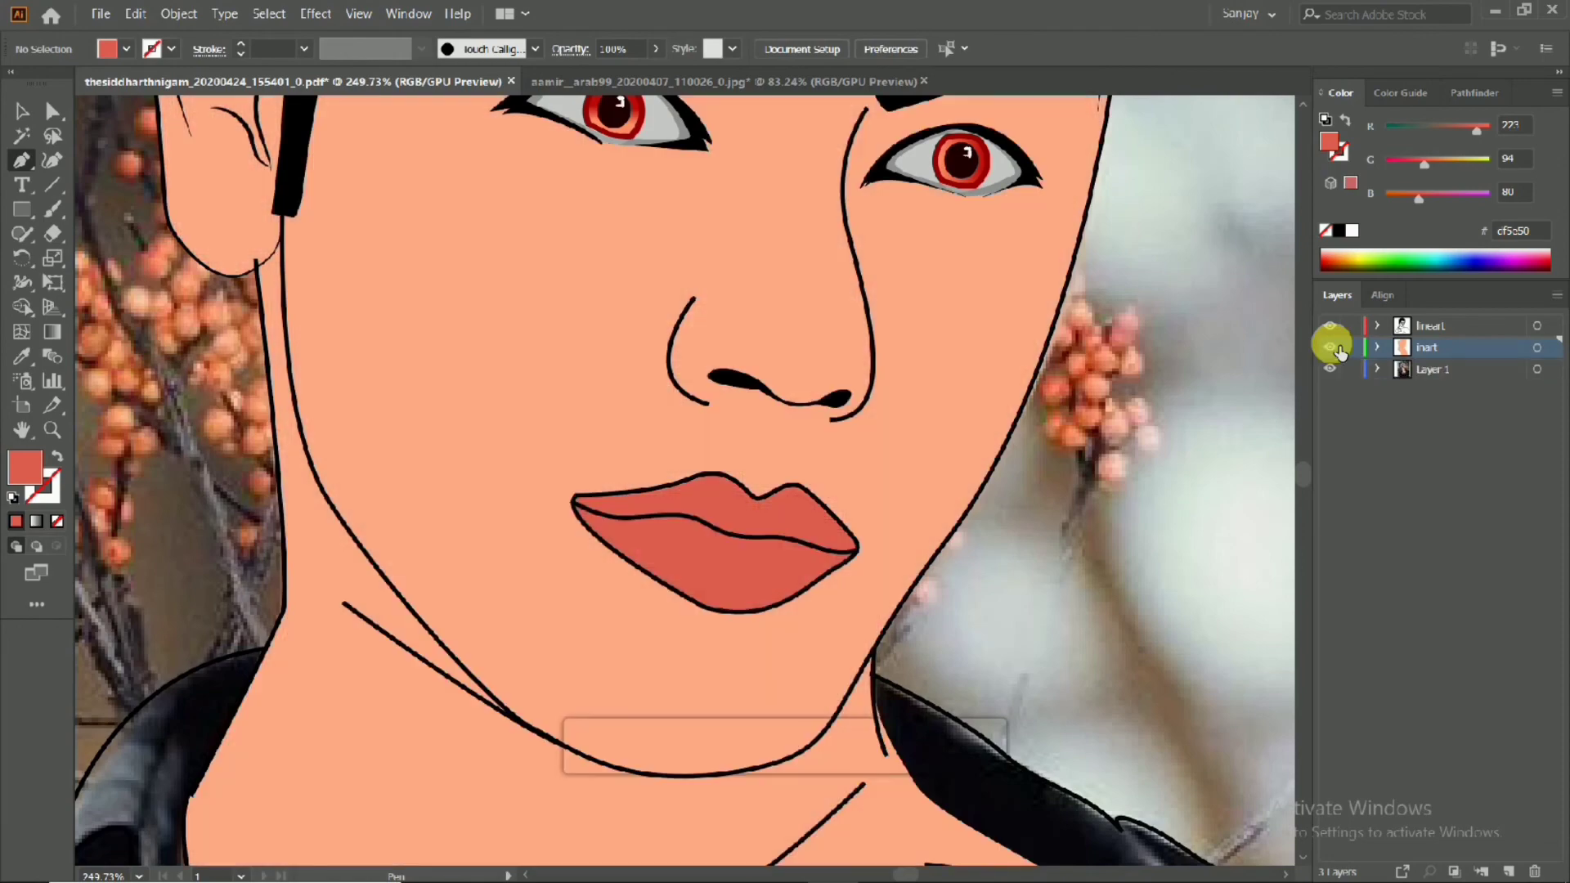
scroll(631, 515, "down", 5)
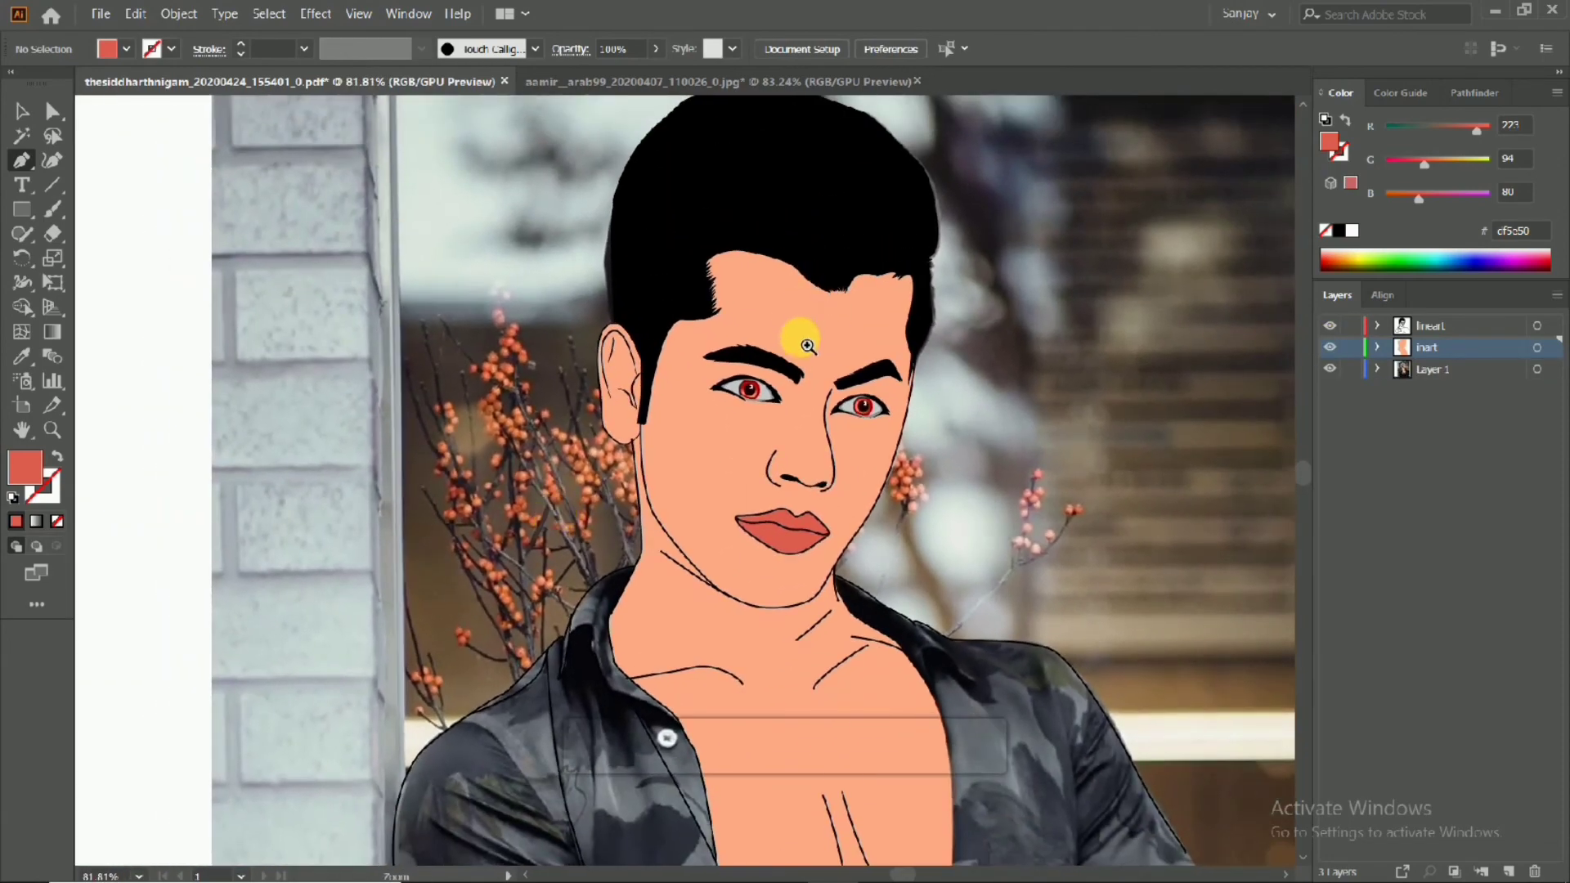
On the line art layer, try to draw a connecting path under the nose and fill it with 000000
scroll(758, 450, "up", 3)
scroll(762, 449, "up", 4)
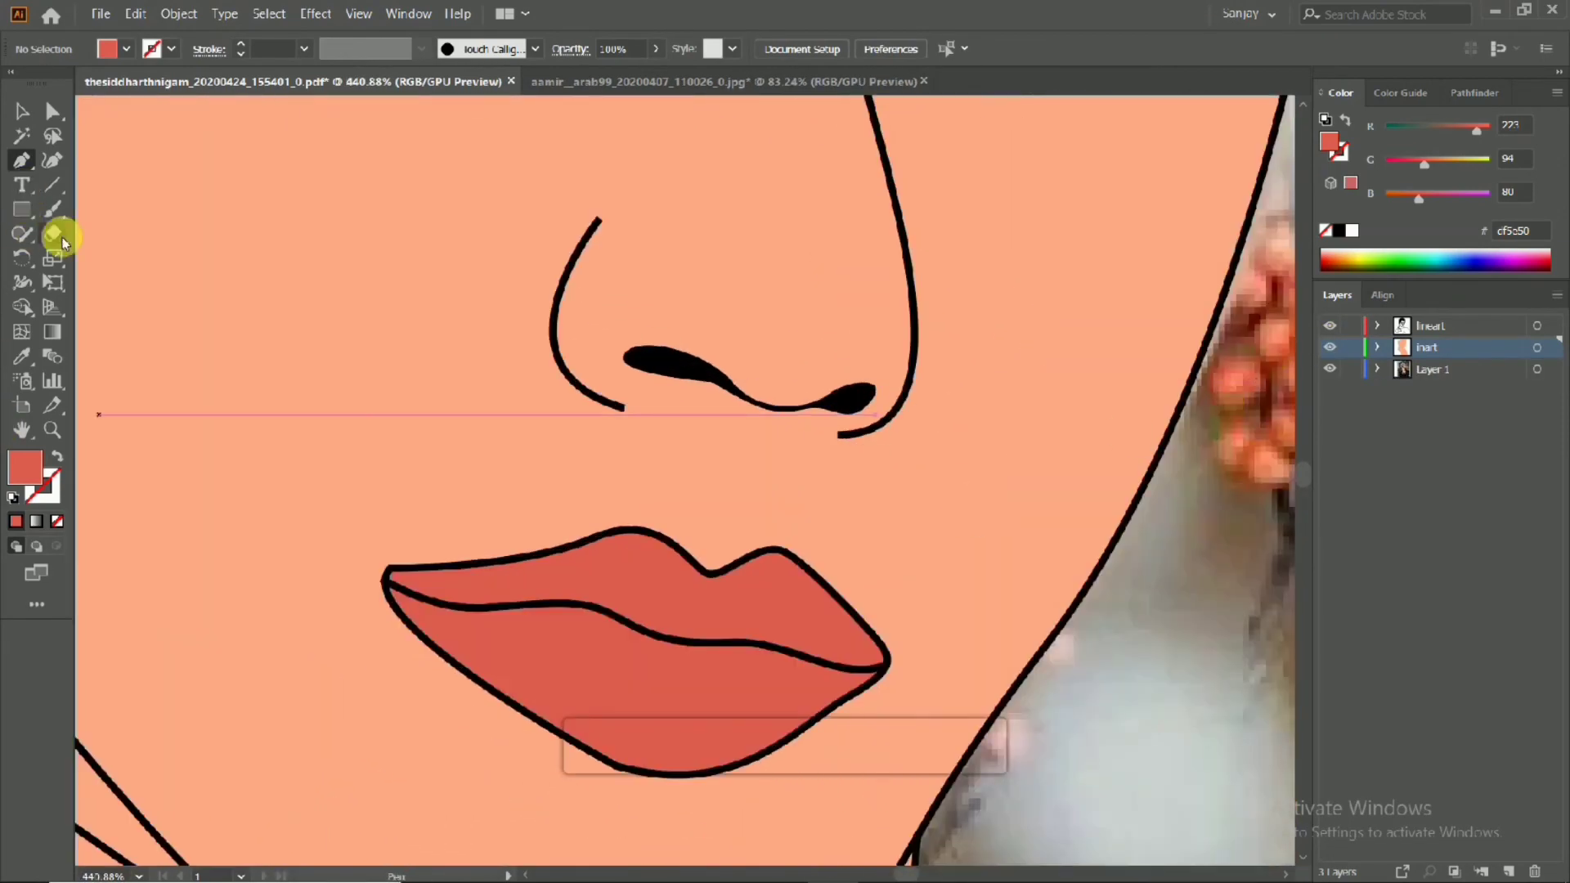
left_click(1469, 332)
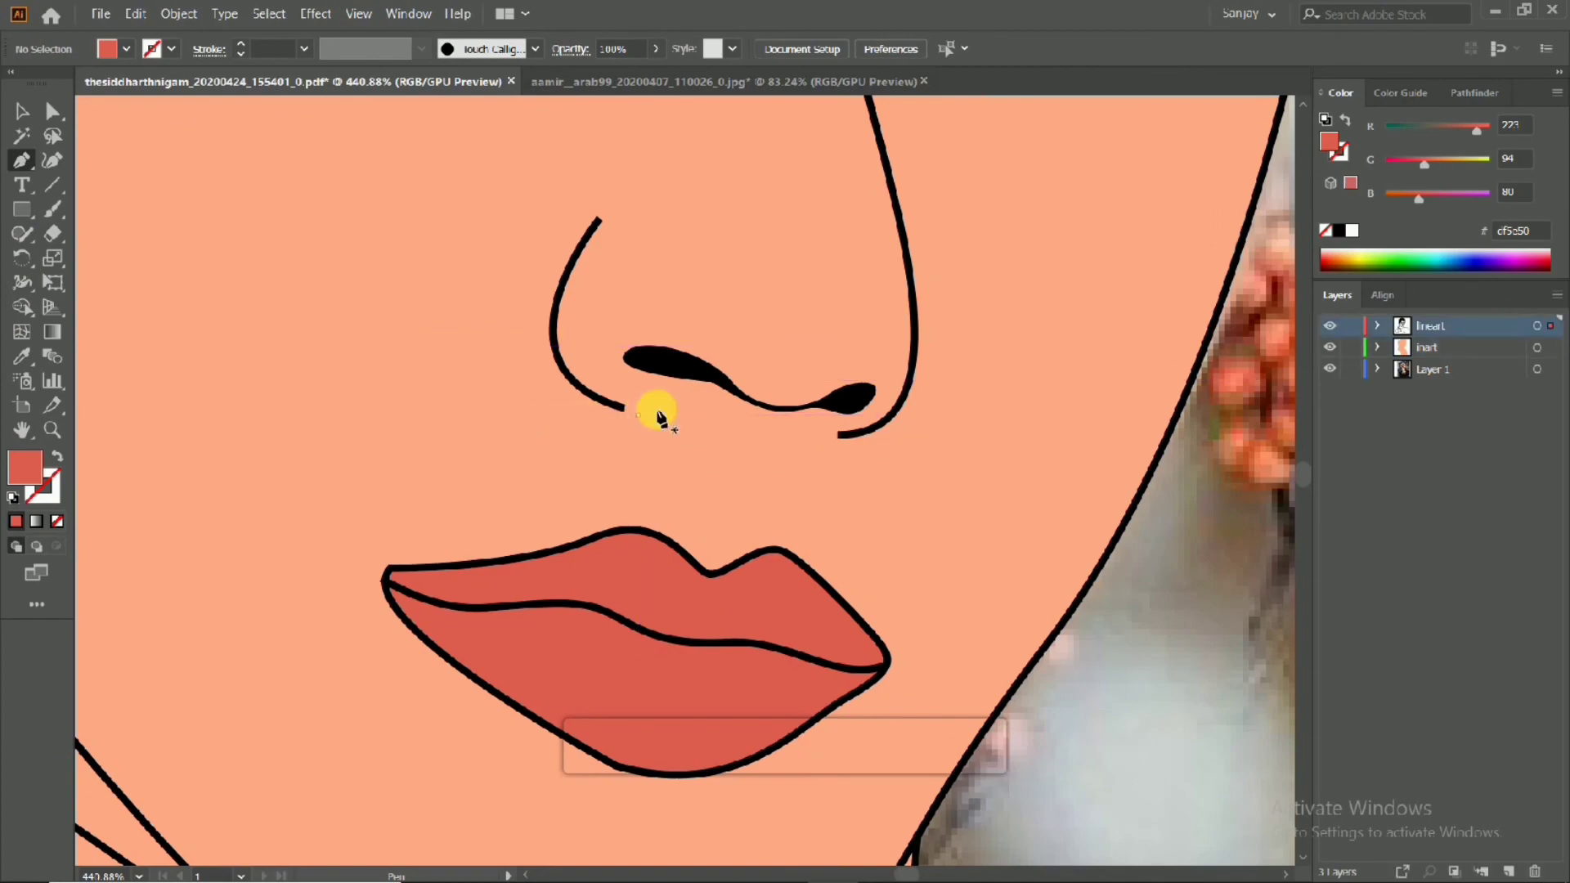
left_click_drag(834, 438, 144, 407)
double_click(24, 468)
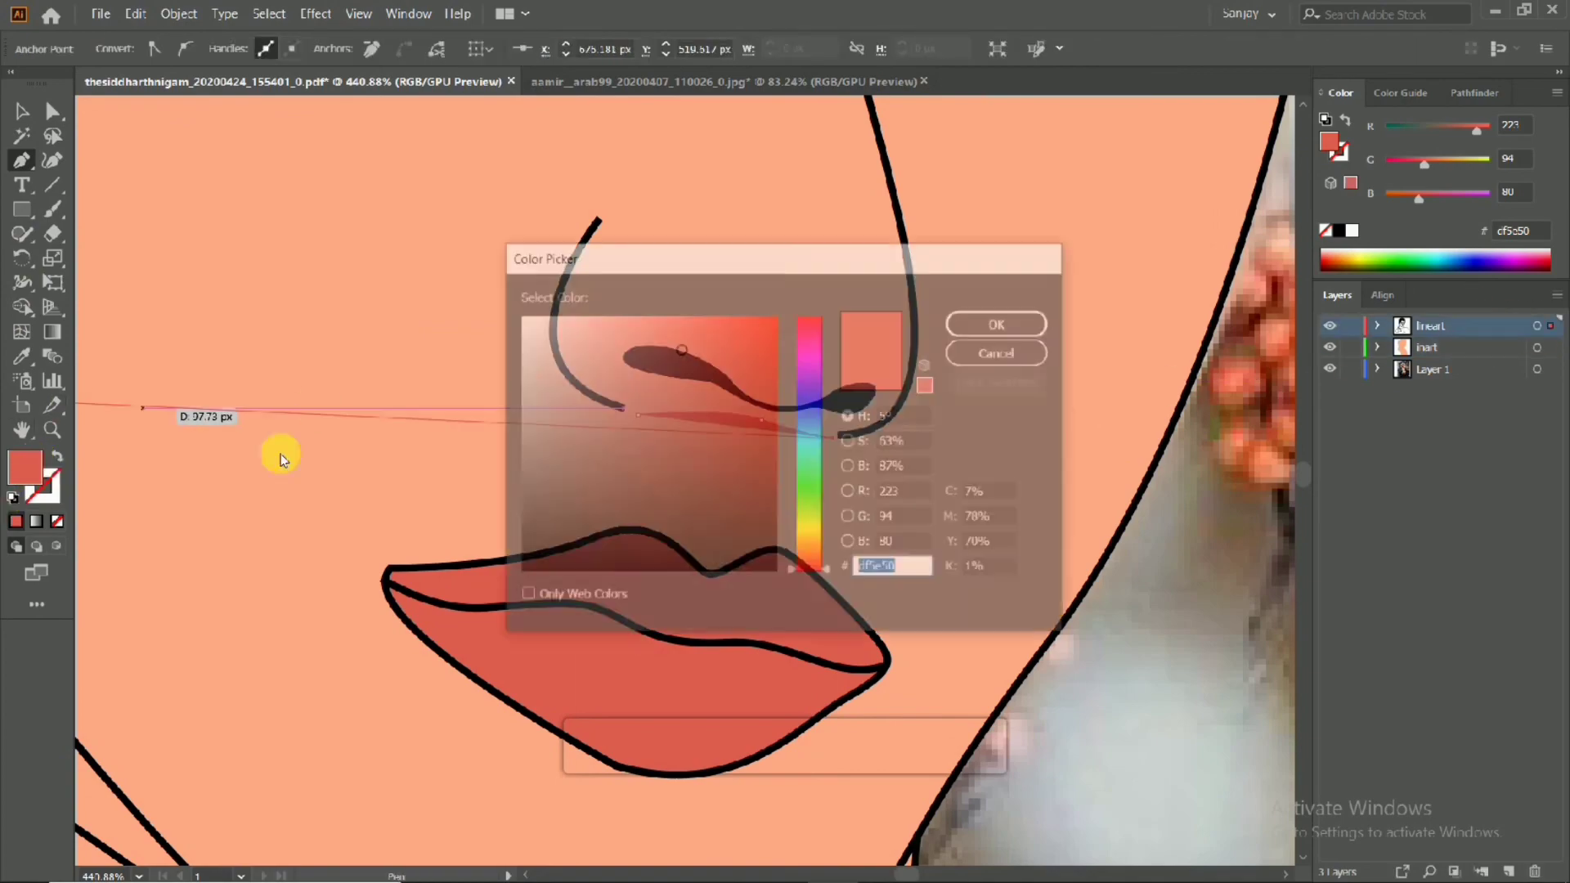
type("000000")
left_click(996, 324)
scroll(620, 445, "down", 4)
scroll(816, 501, "up", 4)
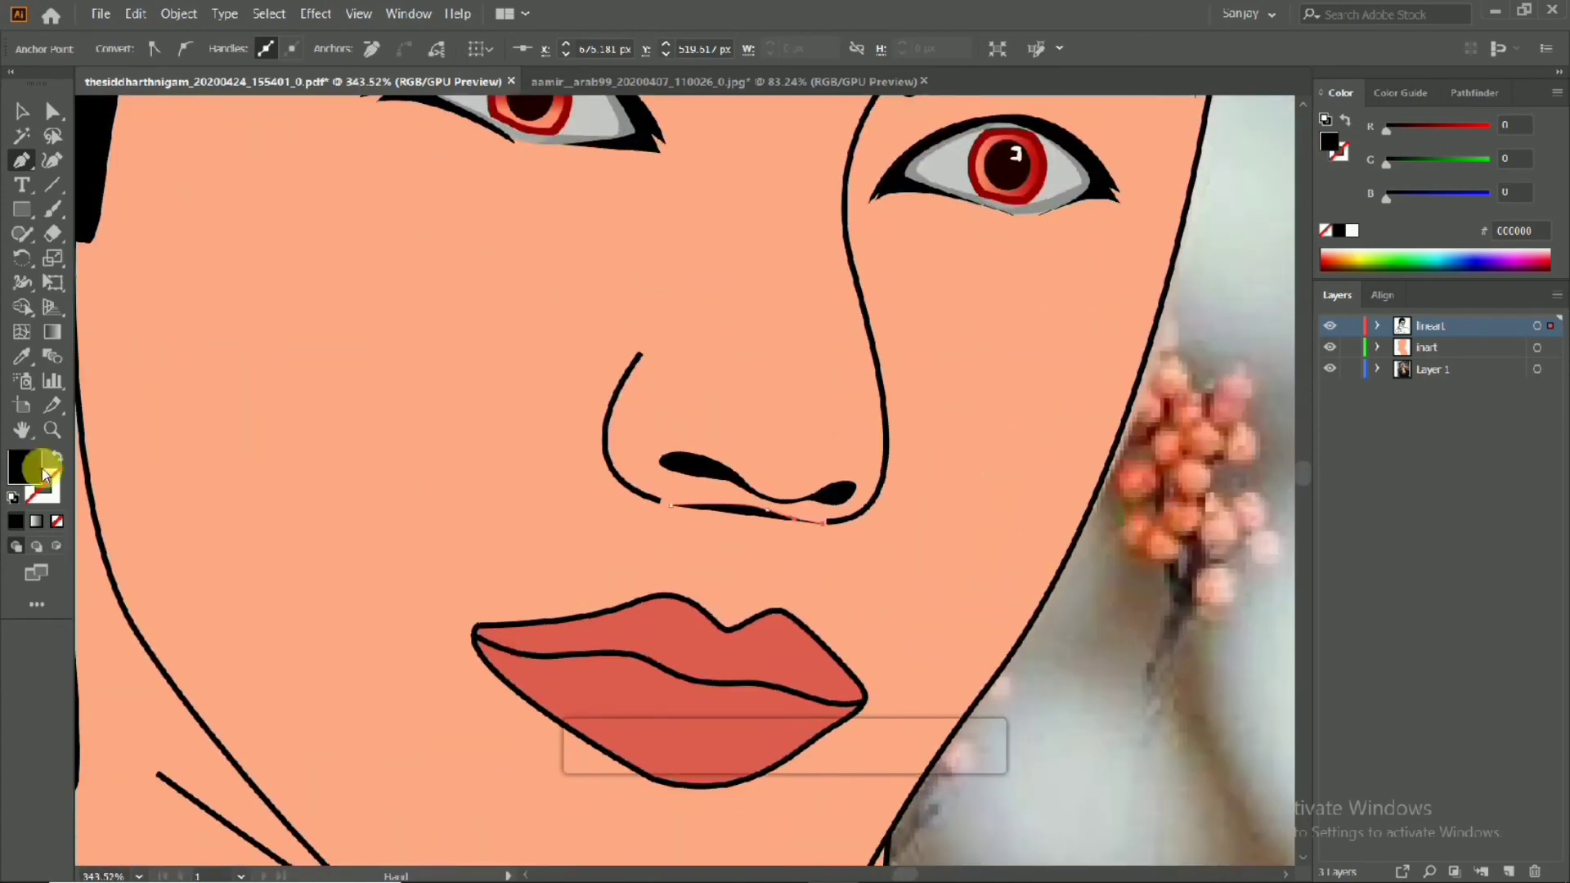
Turn the black fill of the line under the nose into a stroke, then discard the line
left_click(55, 458)
scroll(665, 473, "down", 4)
scroll(787, 541, "up", 4)
left_click_drag(787, 516, 778, 509)
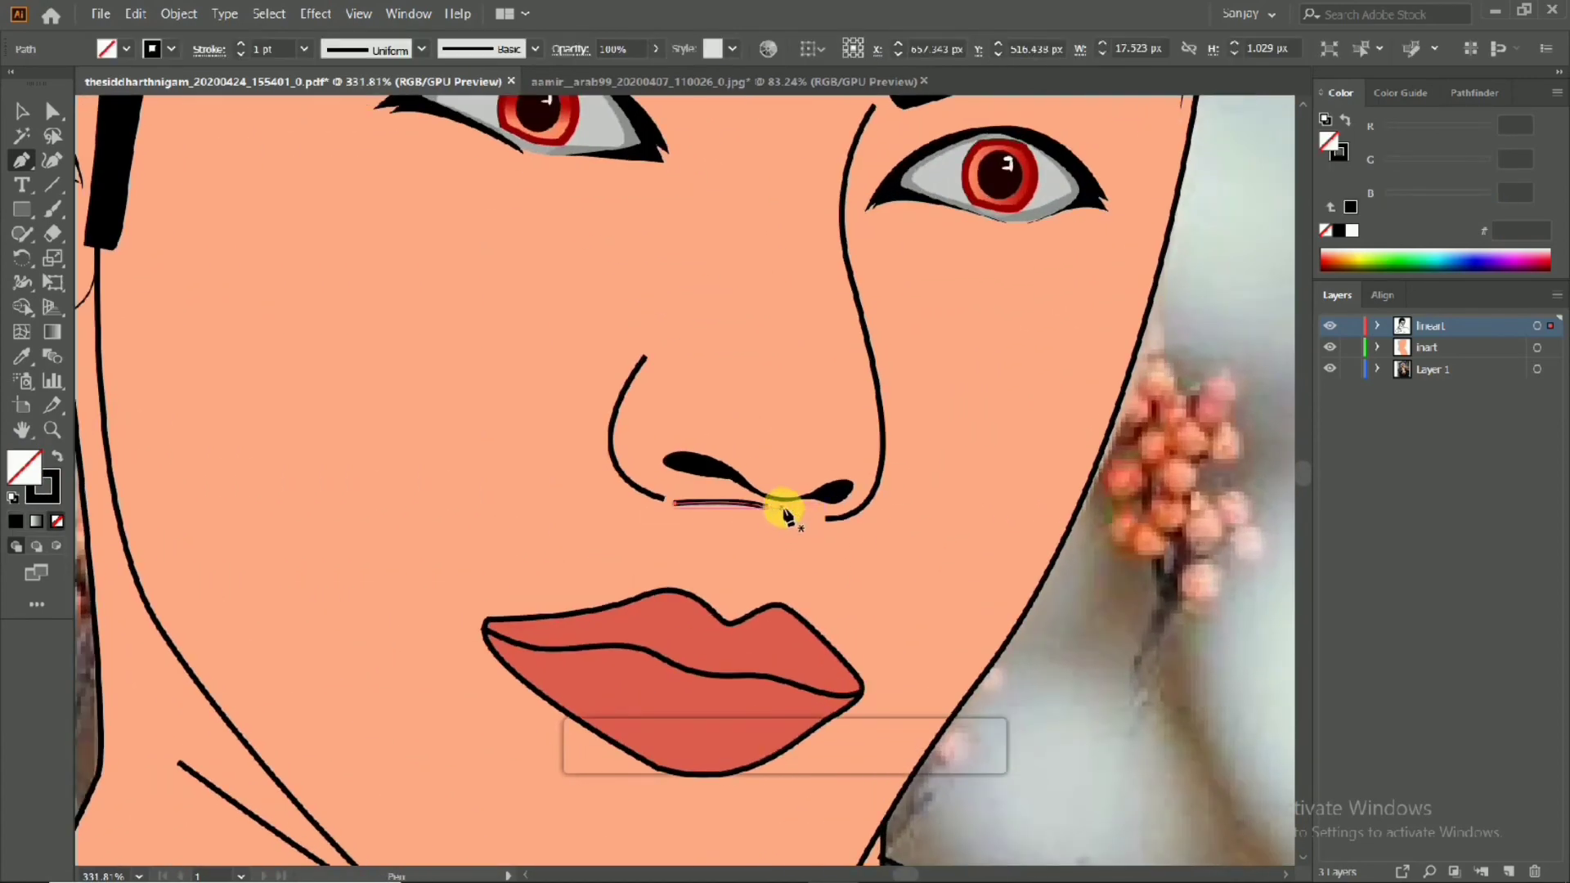
left_click(778, 473, "ctrl")
scroll(778, 478, "up", 3)
Hide the colour layer and try to join the two nose outlines along the base of the nose
left_click(1331, 348)
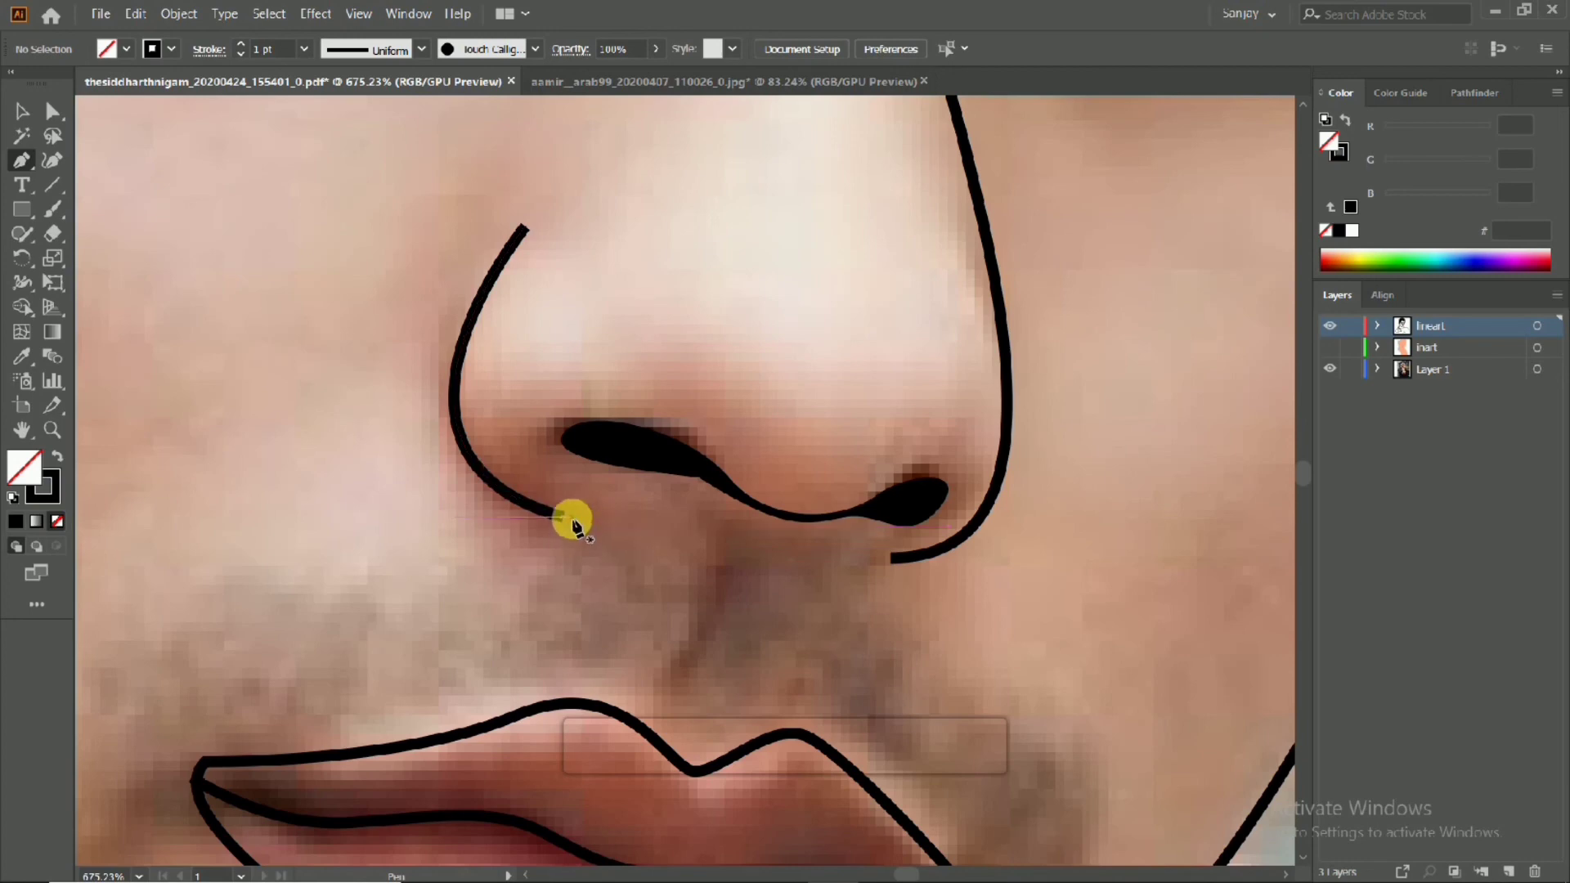
left_click(561, 511)
left_click_drag(729, 515, 799, 476)
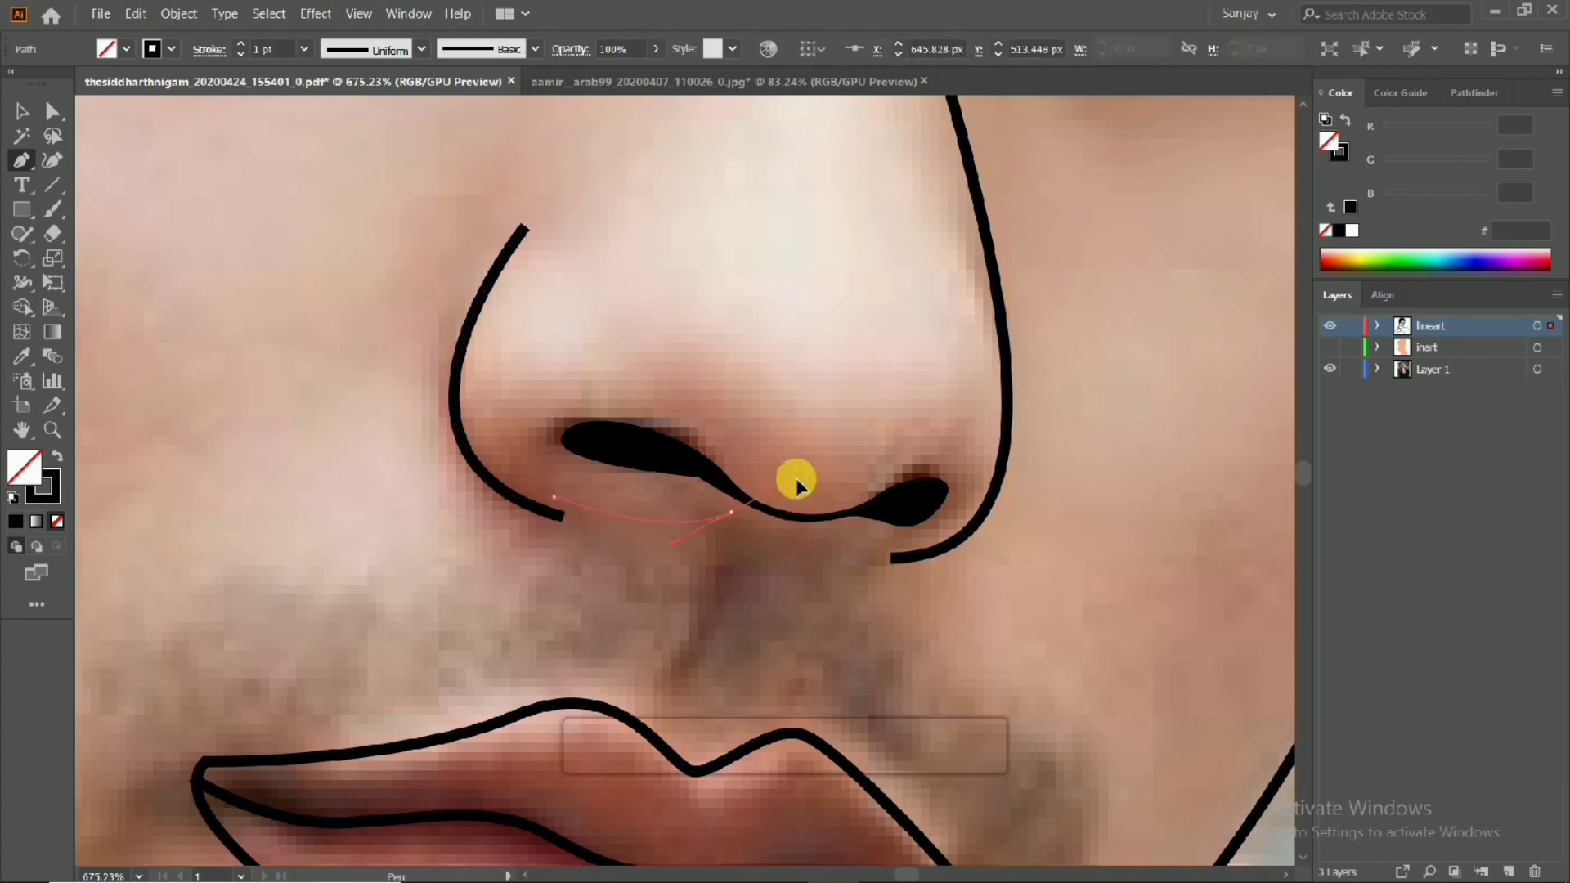
mouse_move(891, 559)
left_mouse_down()
mouse_move(1007, 570)
mouse_move(1009, 554)
left_mouse_up()
scroll(928, 500, "down", 5)
key("ctrl+z")
key("ctrl+z")
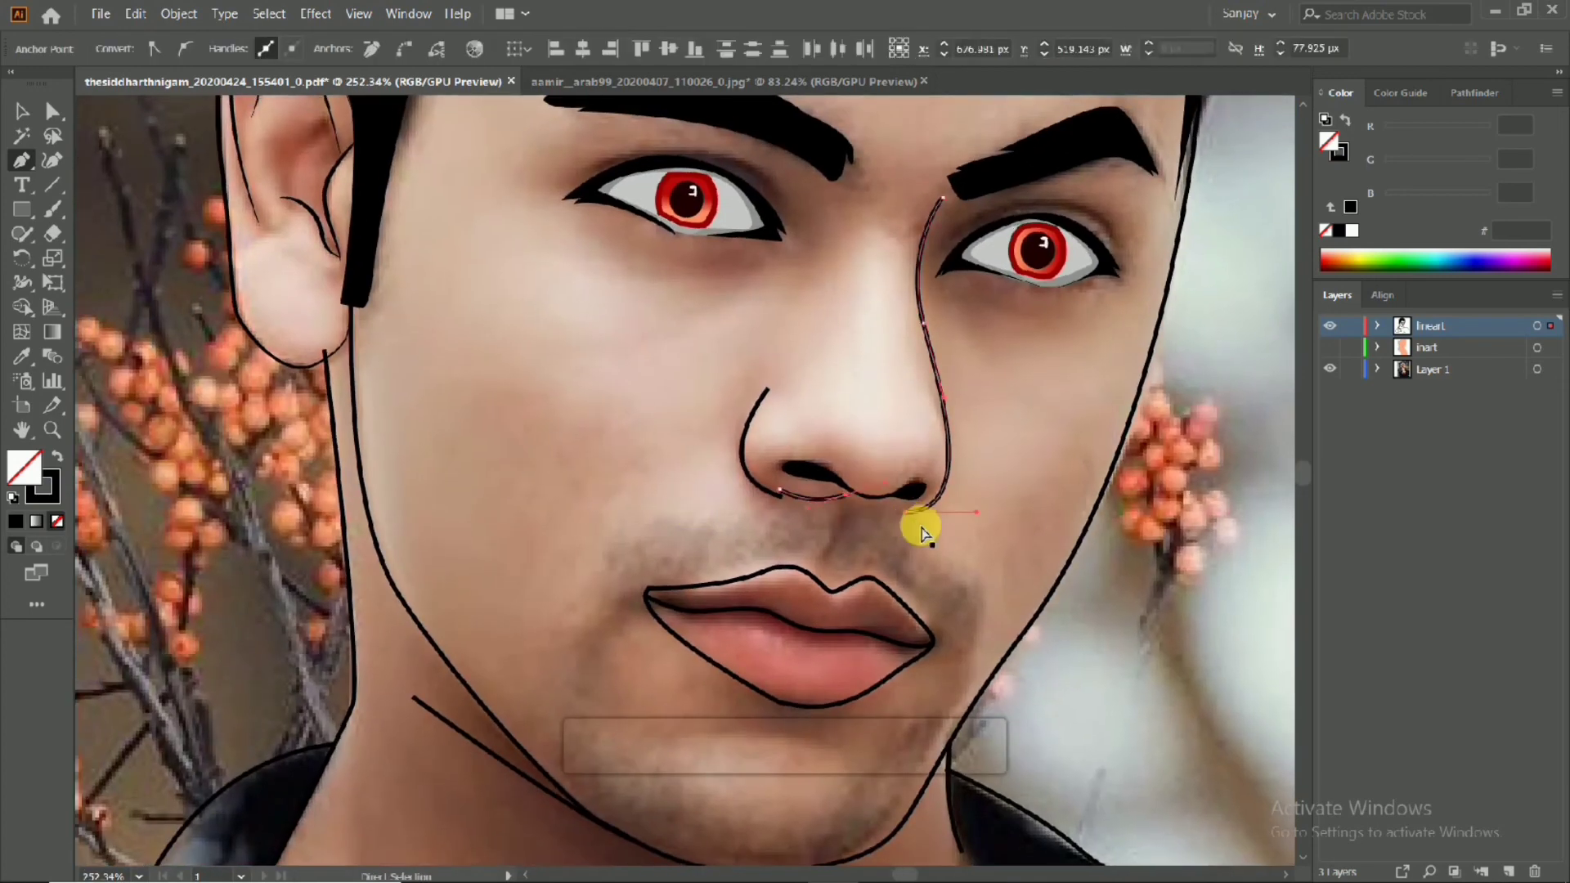
Try to reconnect the line under the nose to the nose bridge outline, then discard it
scroll(916, 525, "up", 3)
left_click_drag(896, 509, 946, 501)
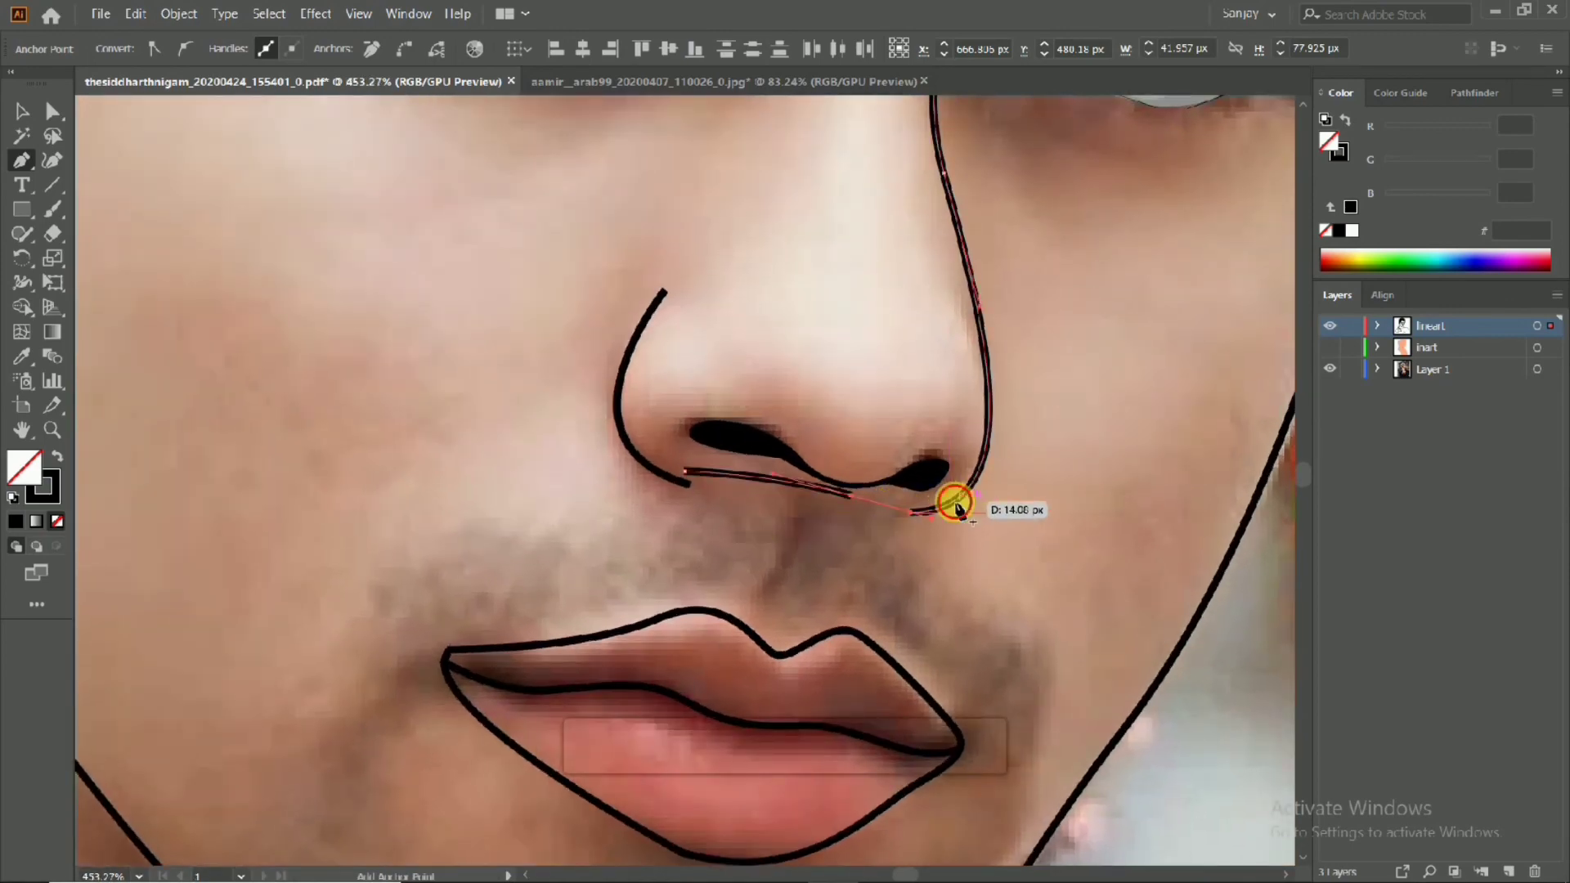
scroll(949, 502, "down", 3)
scroll(919, 509, "up", 3)
scroll(948, 523, "down", 4)
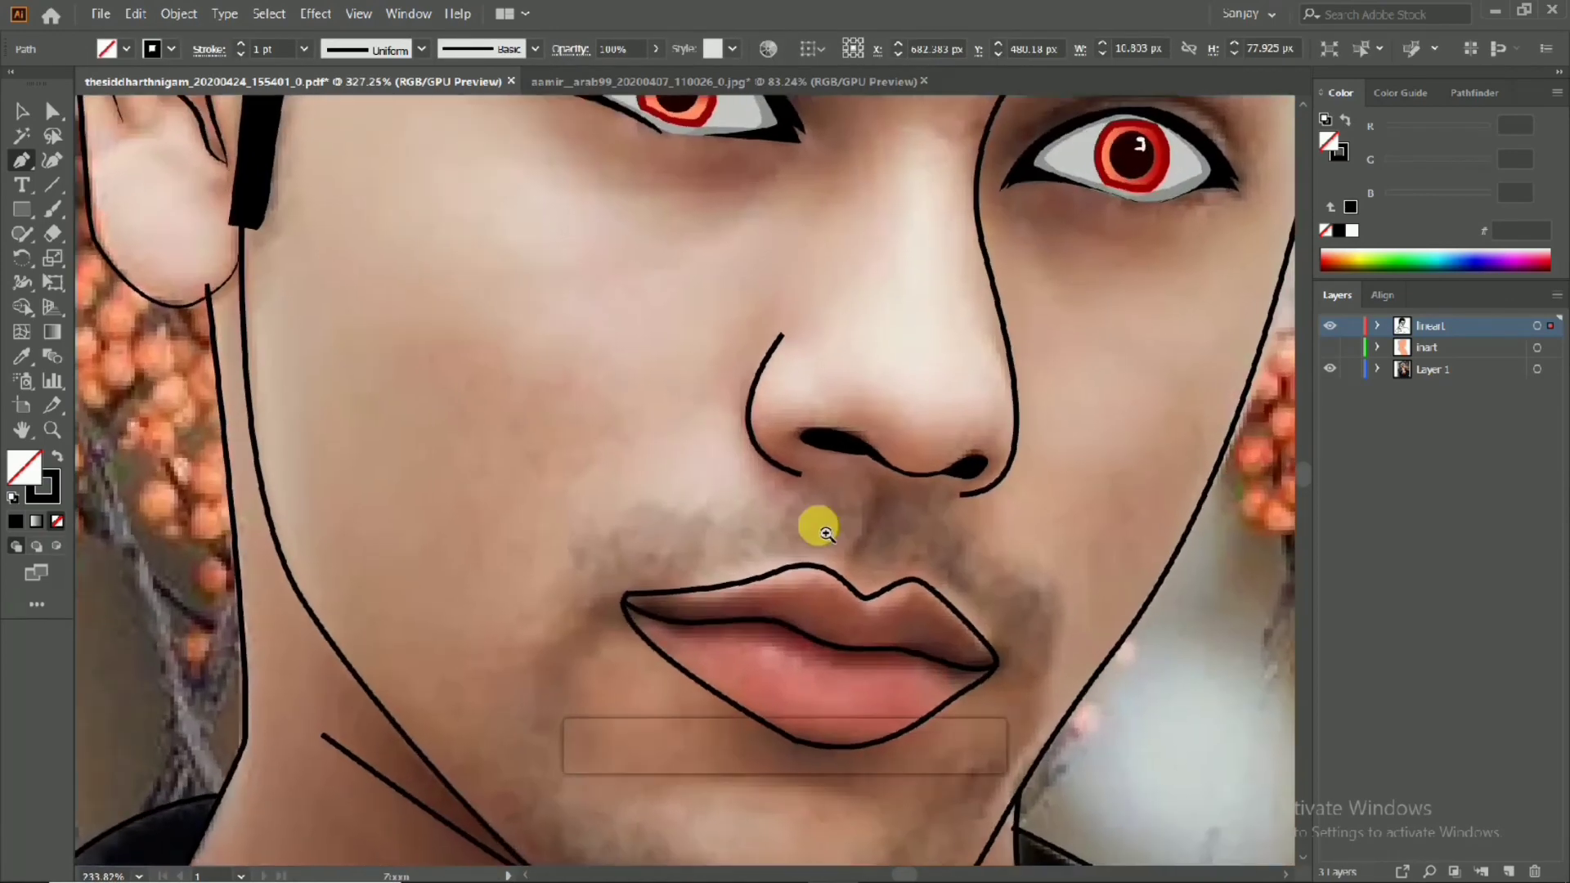
scroll(817, 525, "up", 4)
scroll(850, 507, "down", 5)
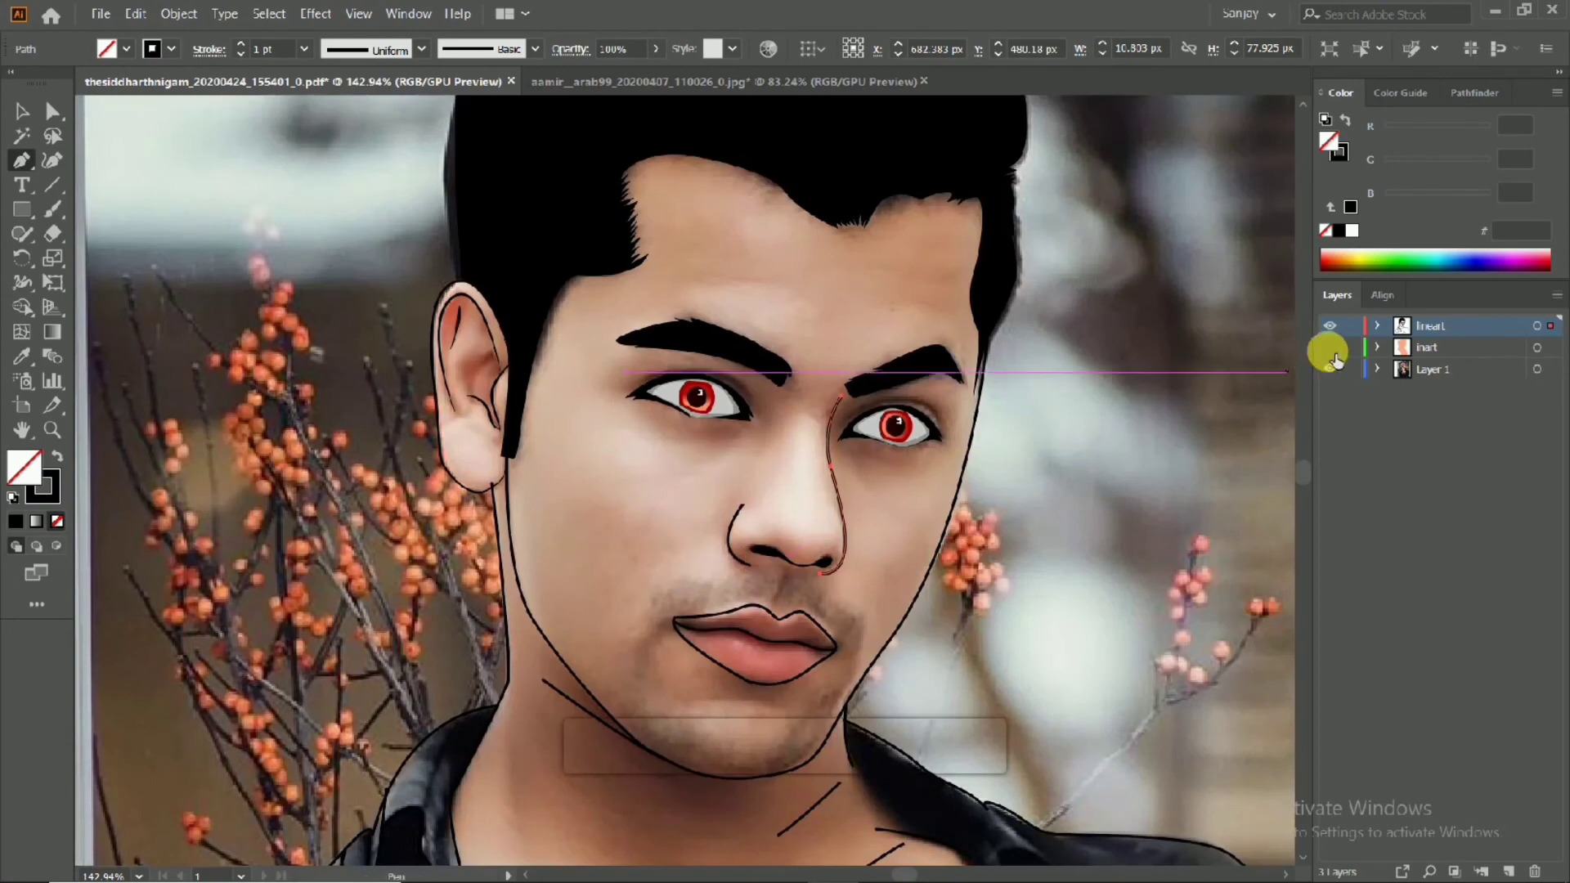
Show and activate the colour layer, and compare the lips with the photo
left_click(1330, 347)
scroll(711, 431, "up", 4)
key("ctrl+plus")
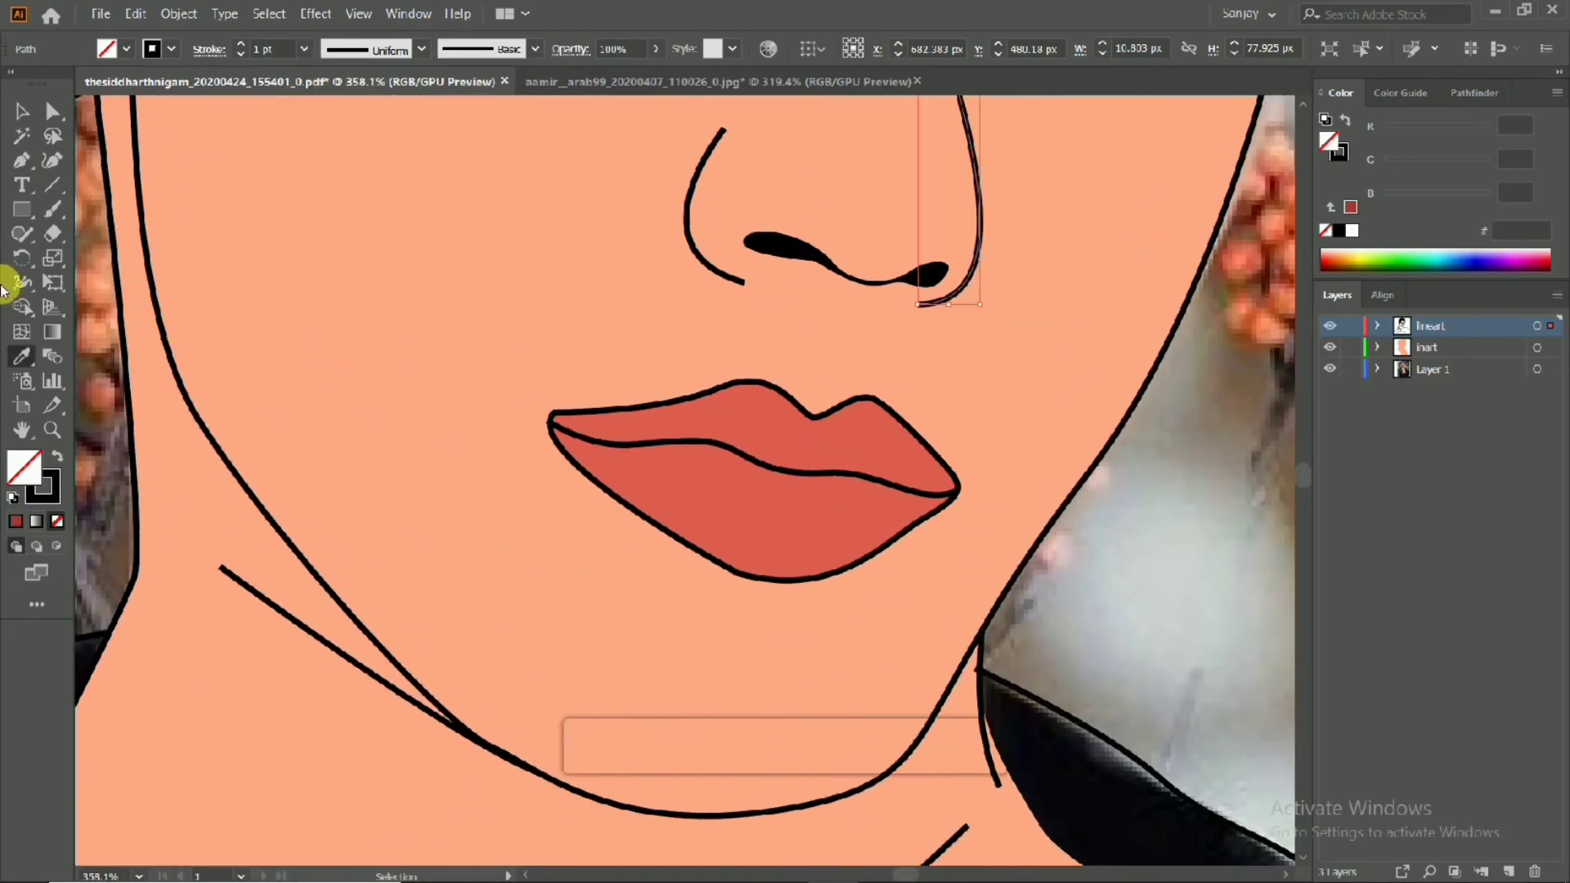
left_click(1400, 352)
key("ctrl+plus")
left_click(1330, 347)
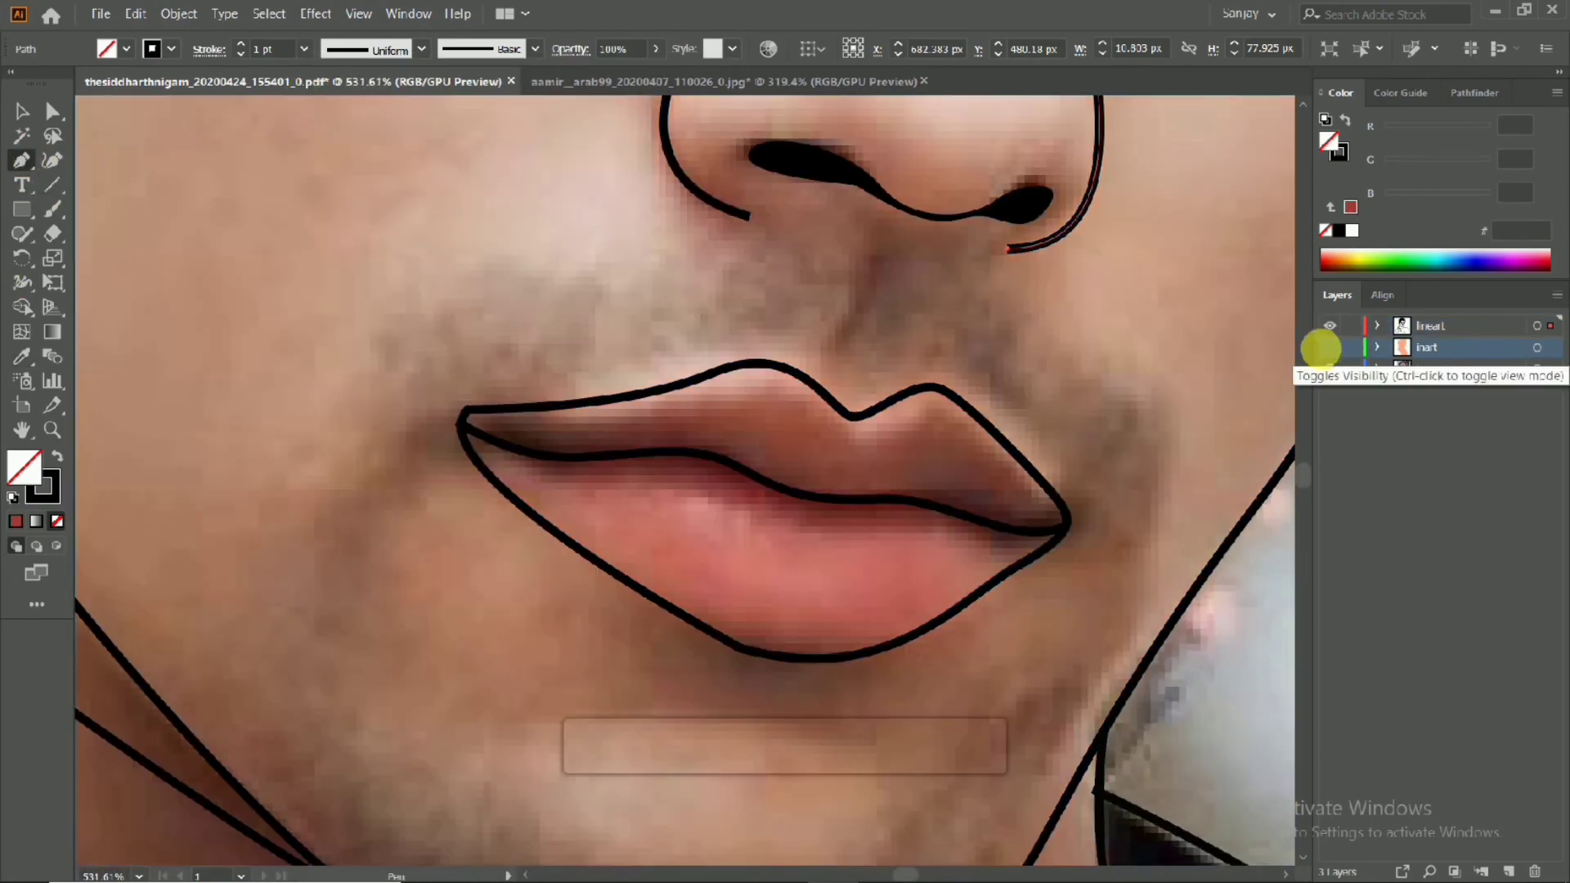
left_click(1330, 347)
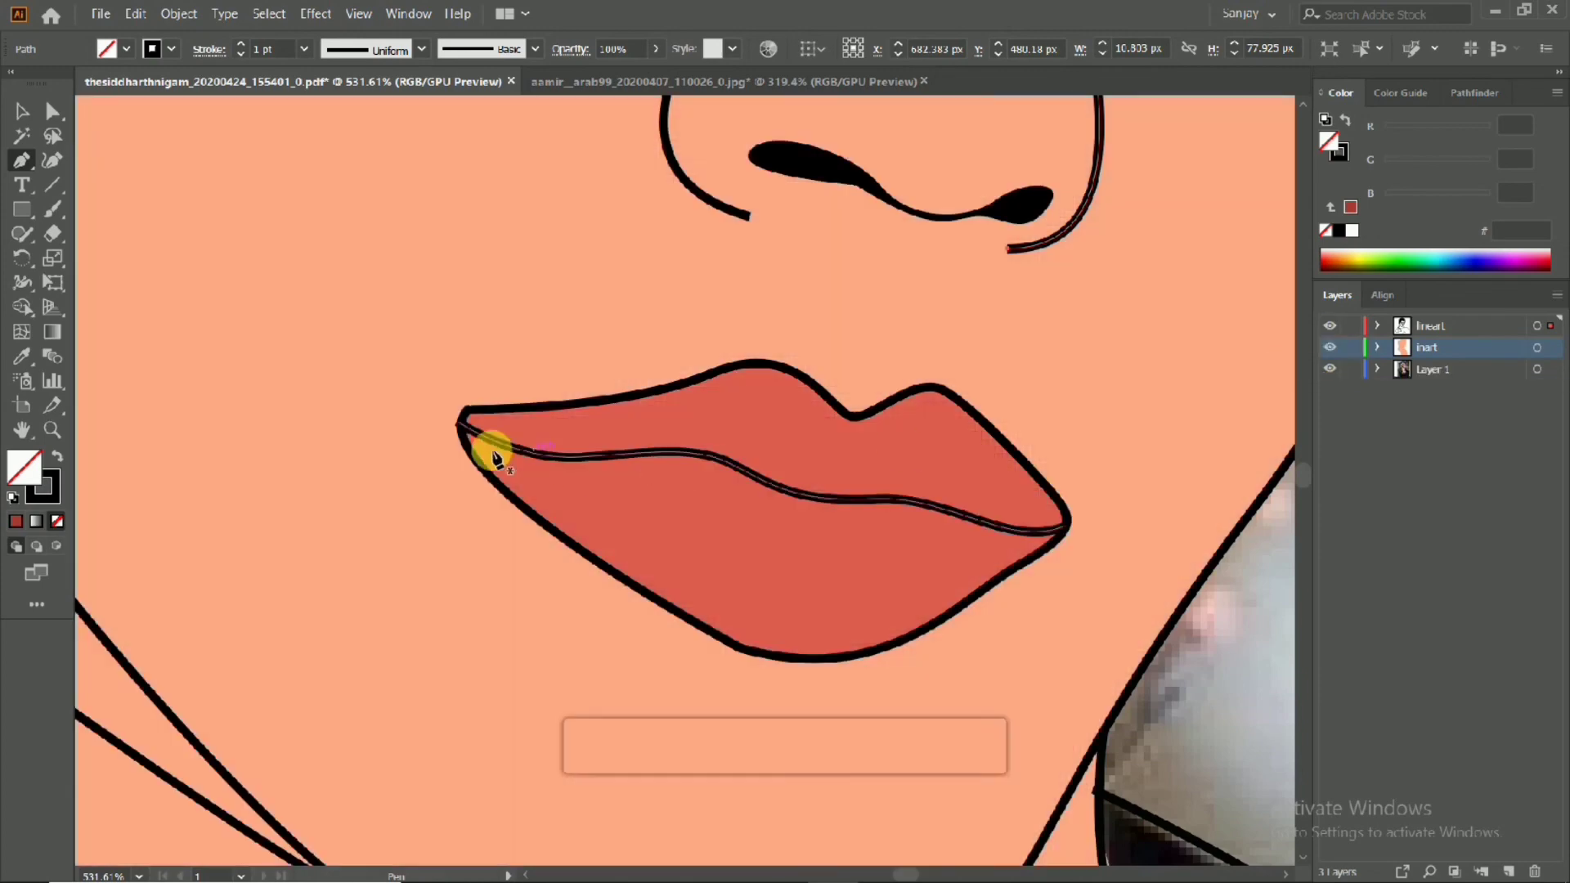
Start a shading path just below the line between the lips and give it an a73d34 stroke
left_click_drag(752, 490, 878, 524)
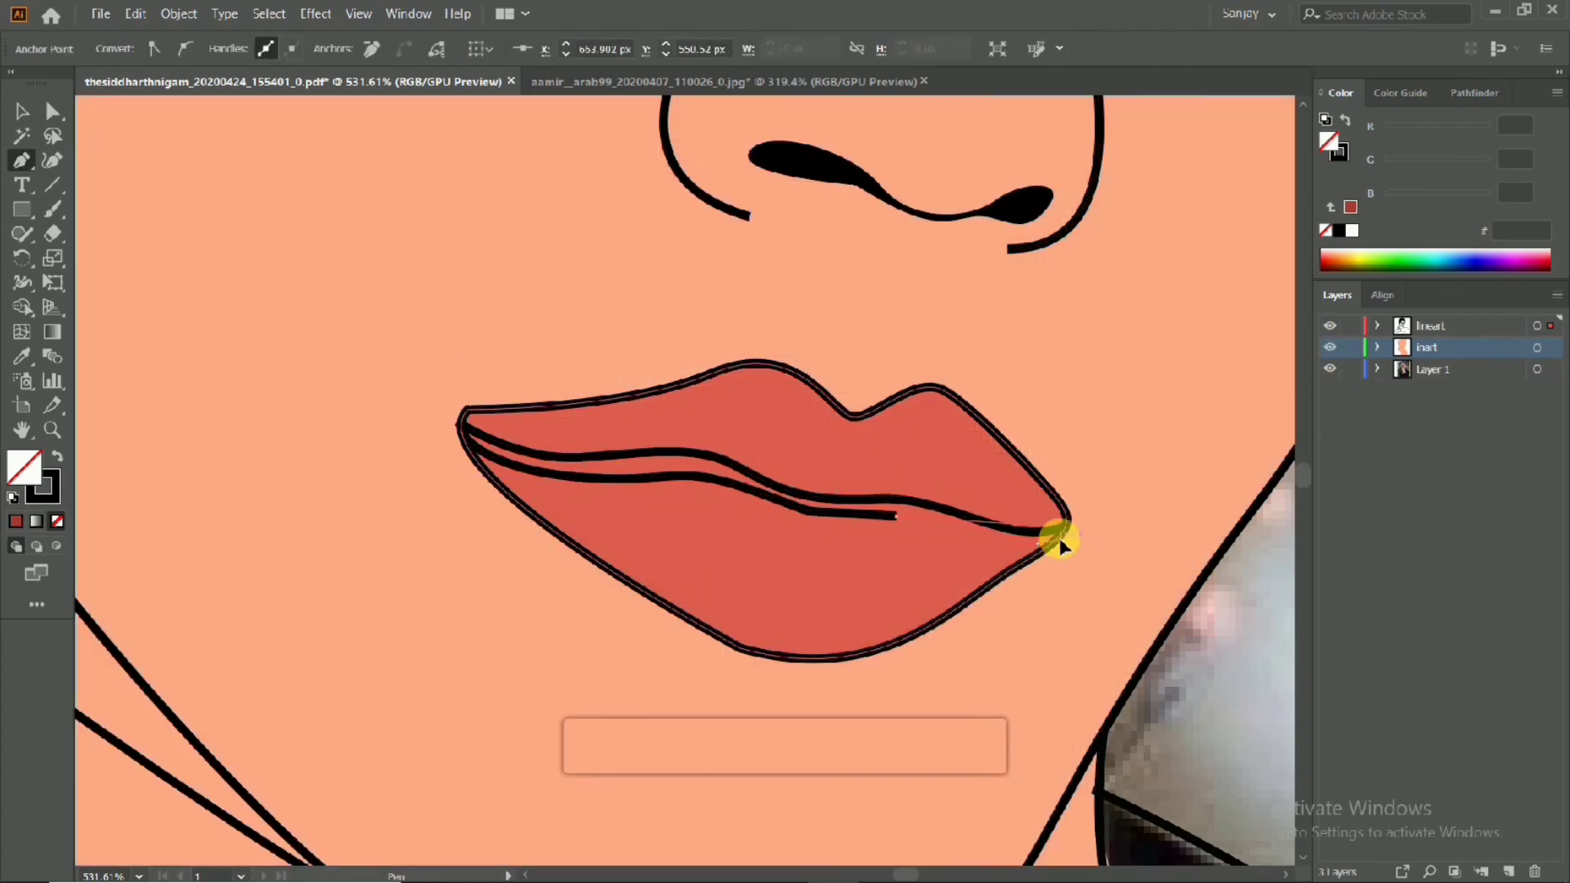
double_click(40, 463)
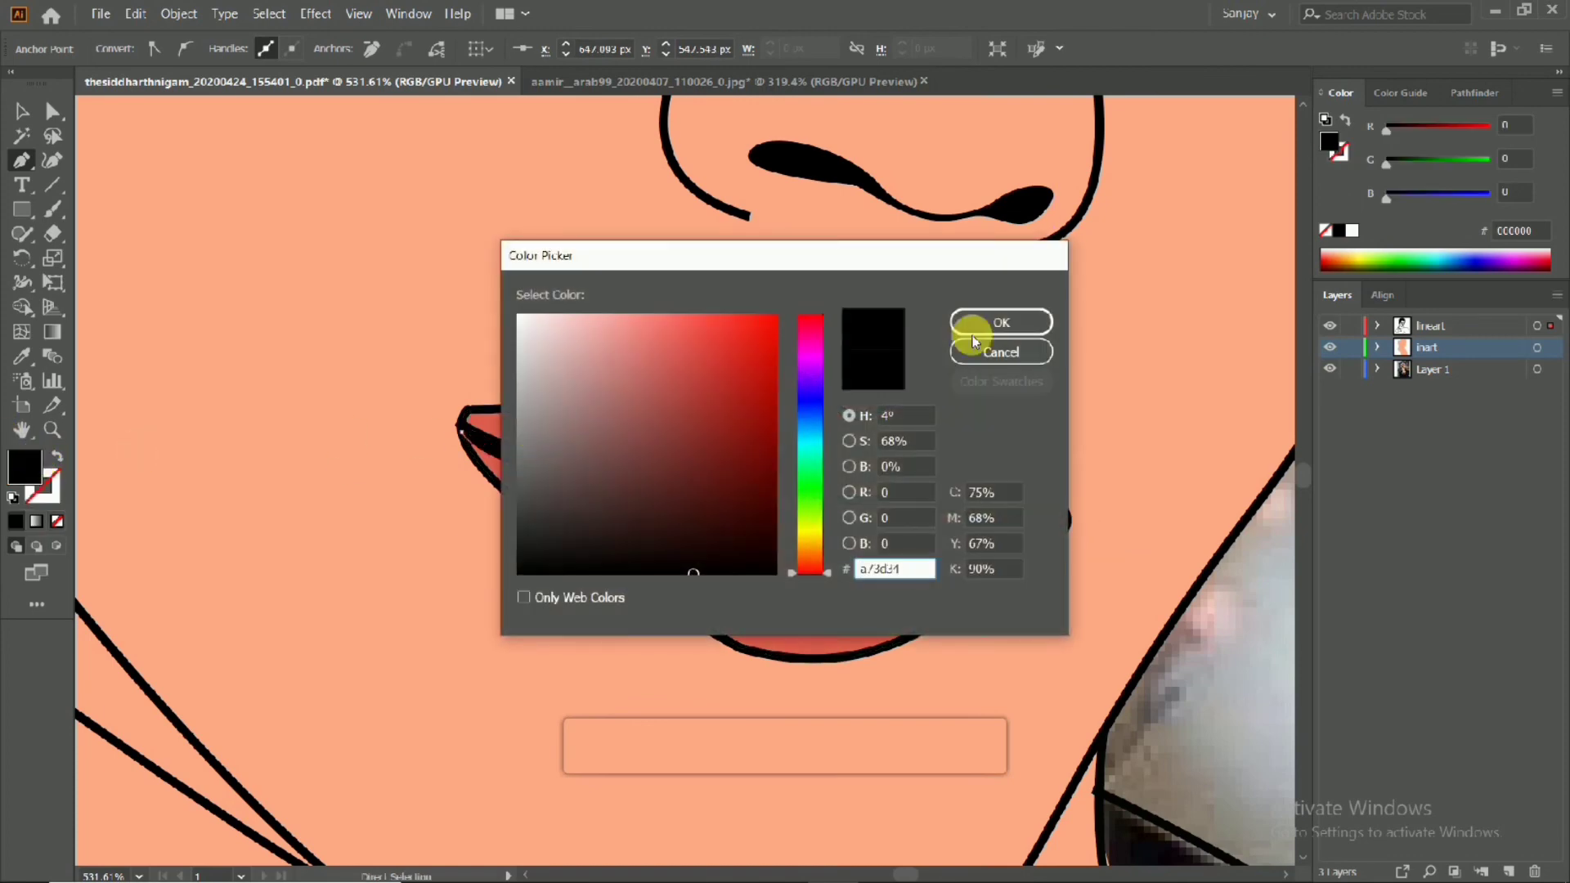
left_click(1002, 226)
left_click(996, 458)
key("shift+x")
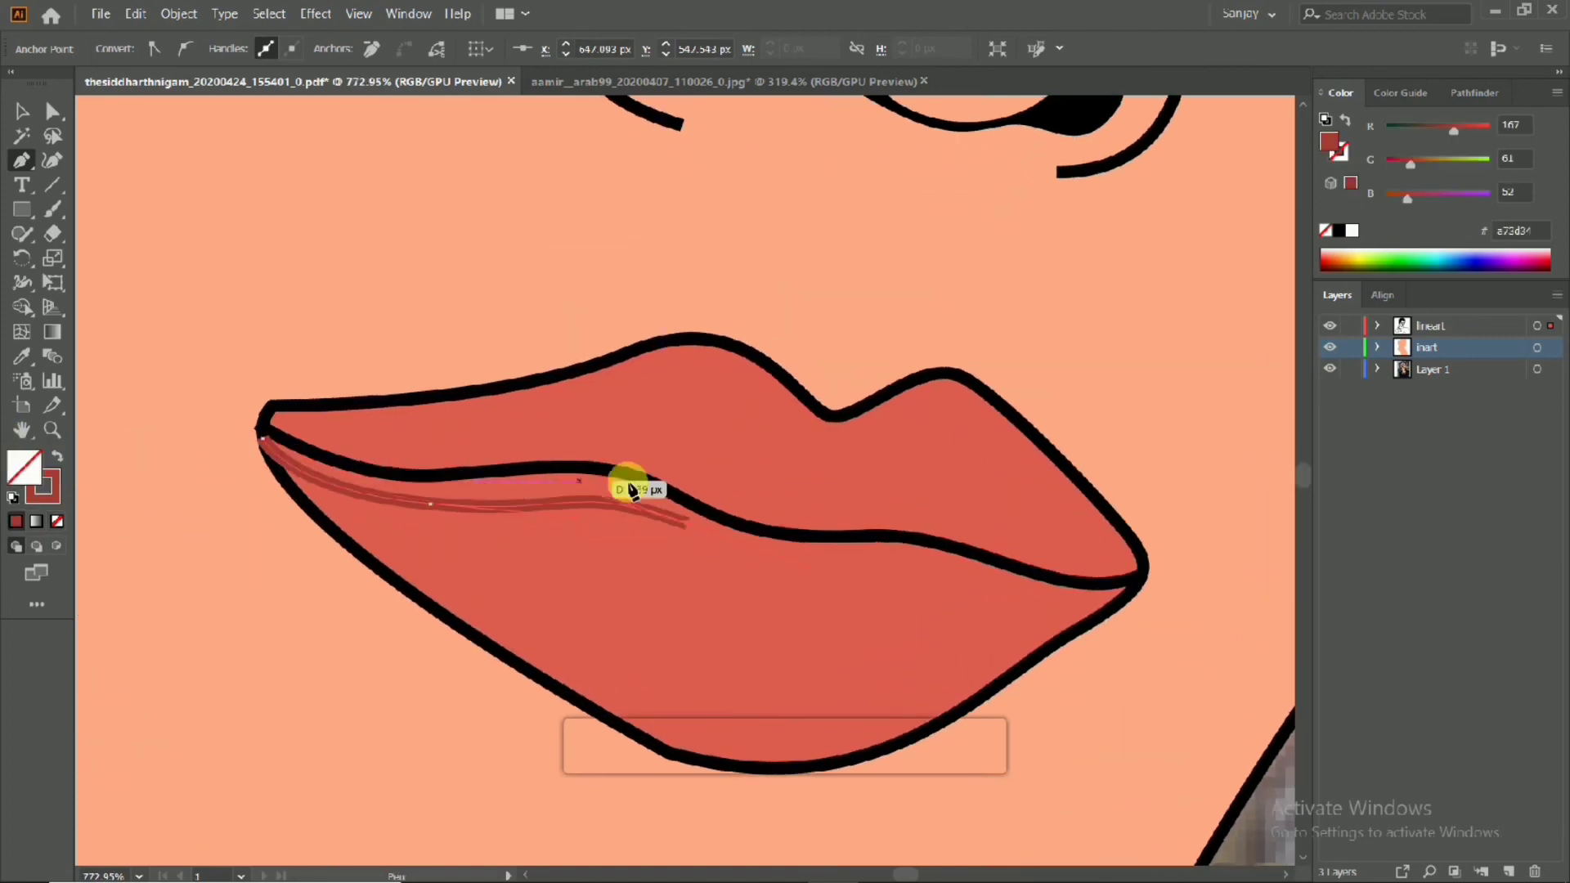
Continue the shading path beneath the parting line to the far mouth corner and turn it back above the line
left_click(920, 560)
left_click(1139, 584)
left_click_drag(1094, 586, 1130, 563)
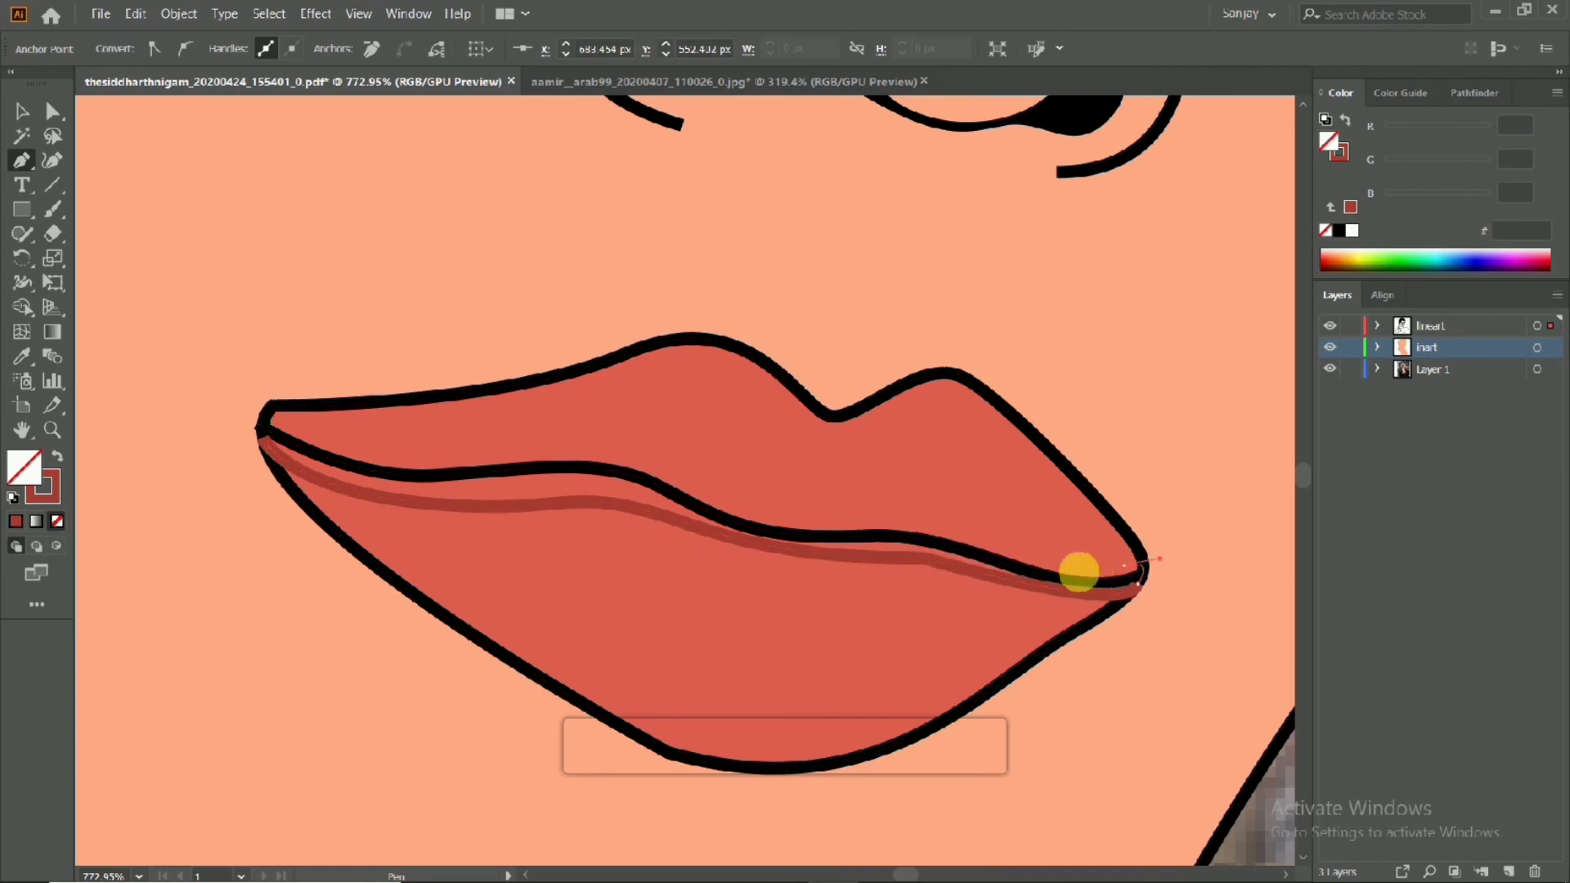
left_click_drag(926, 524, 804, 520)
key("ctrl+z")
key("ctrl+z")
Take the shading path back above the parting line and close it at the starting mouth corner
left_click_drag(701, 480, 672, 458)
left_click_drag(503, 452, 406, 472)
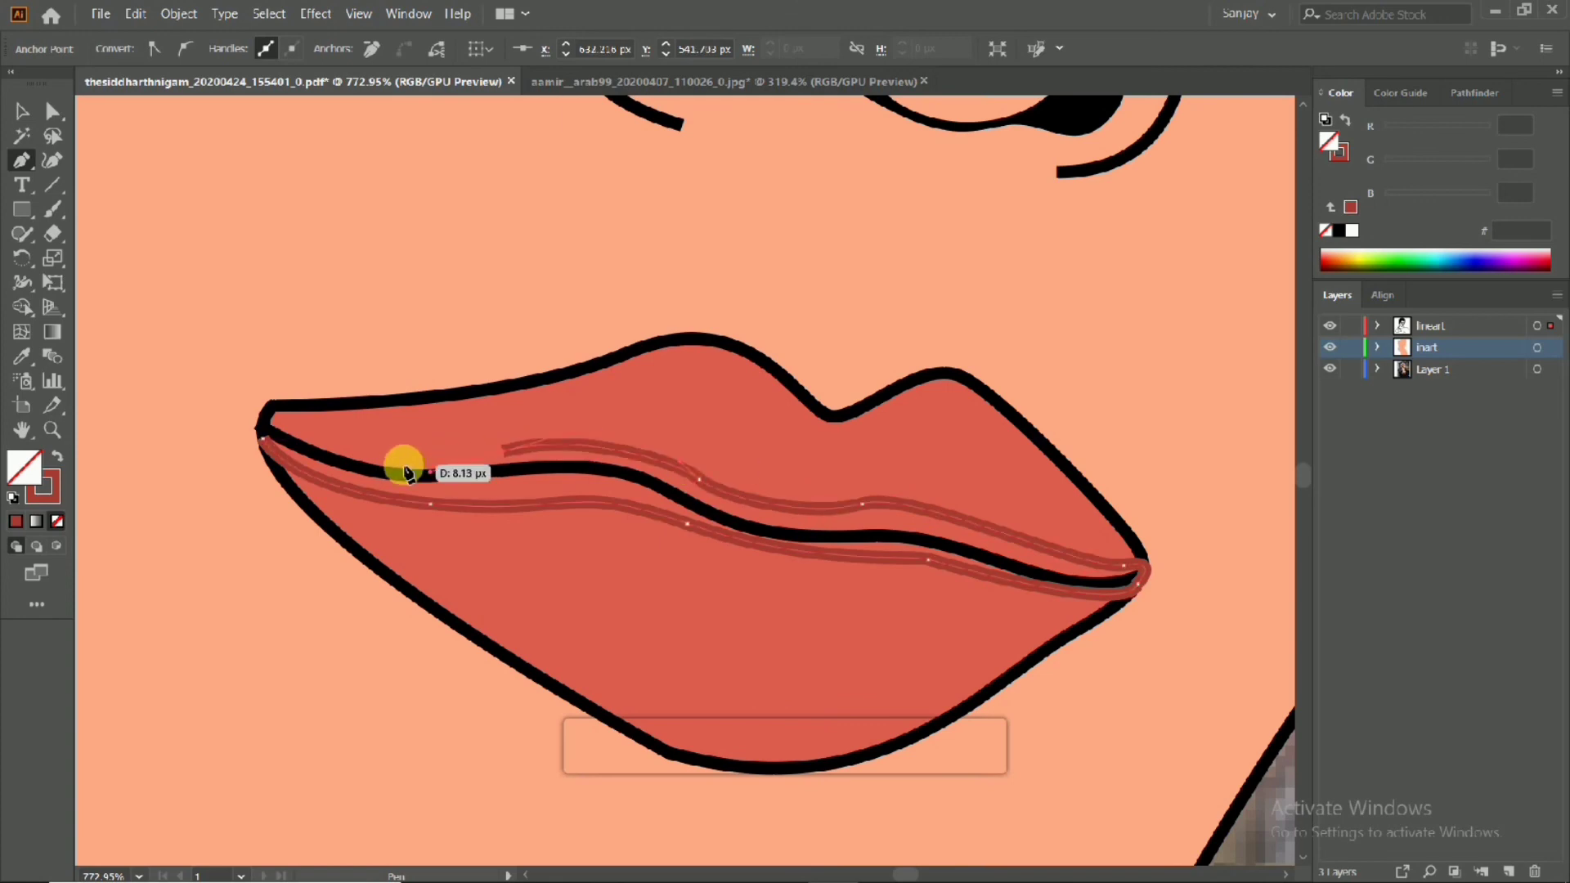
left_click_drag(263, 425, 274, 470)
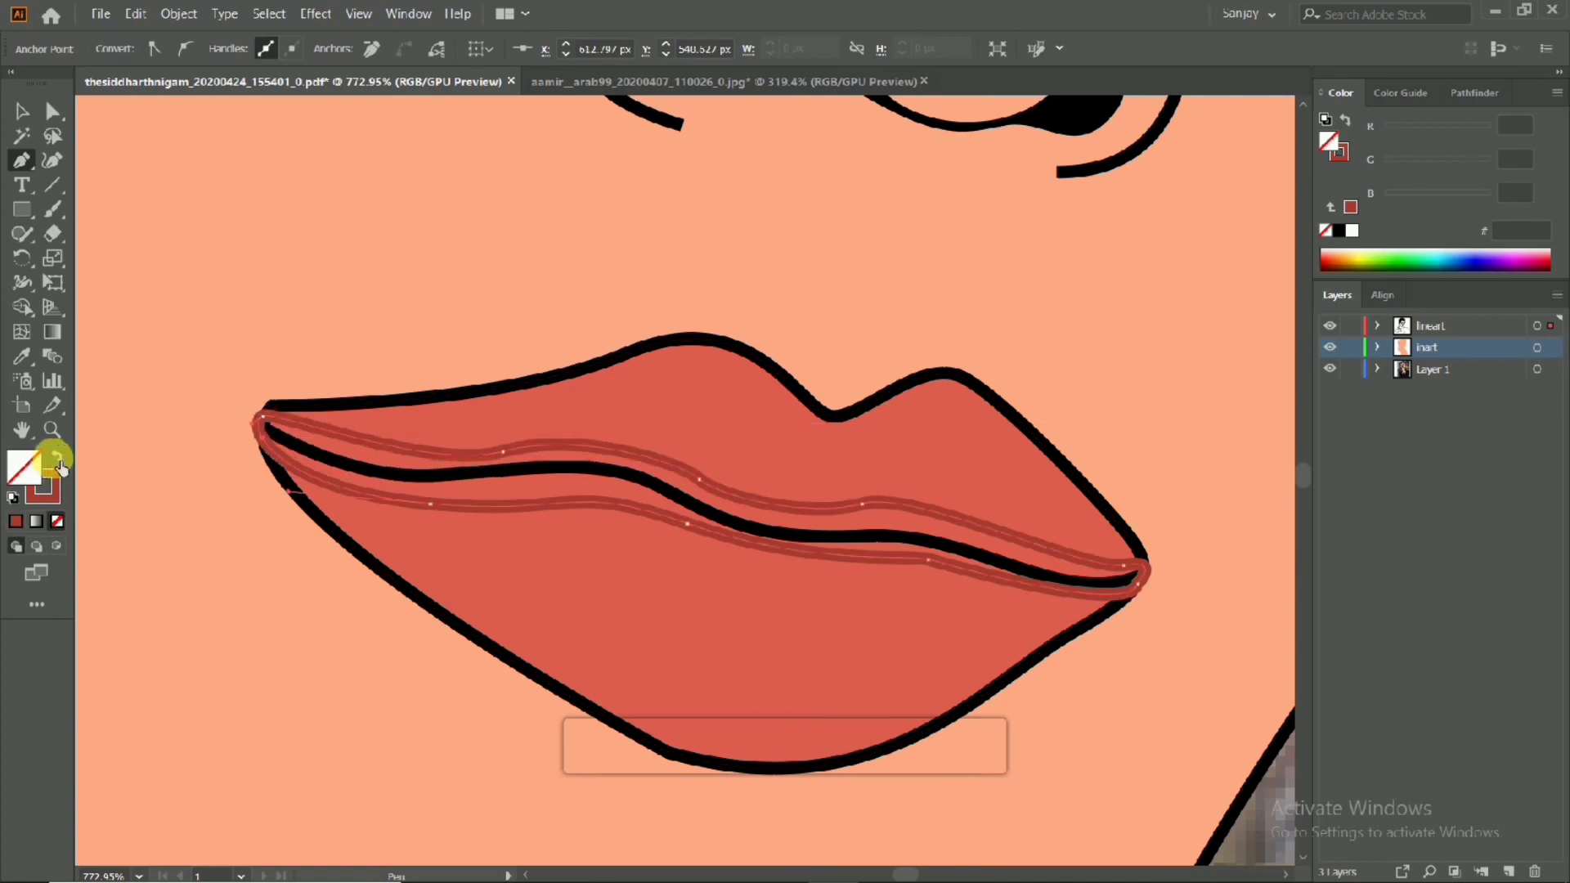
scroll(573, 515, "down", 4)
scroll(690, 526, "up", 3)
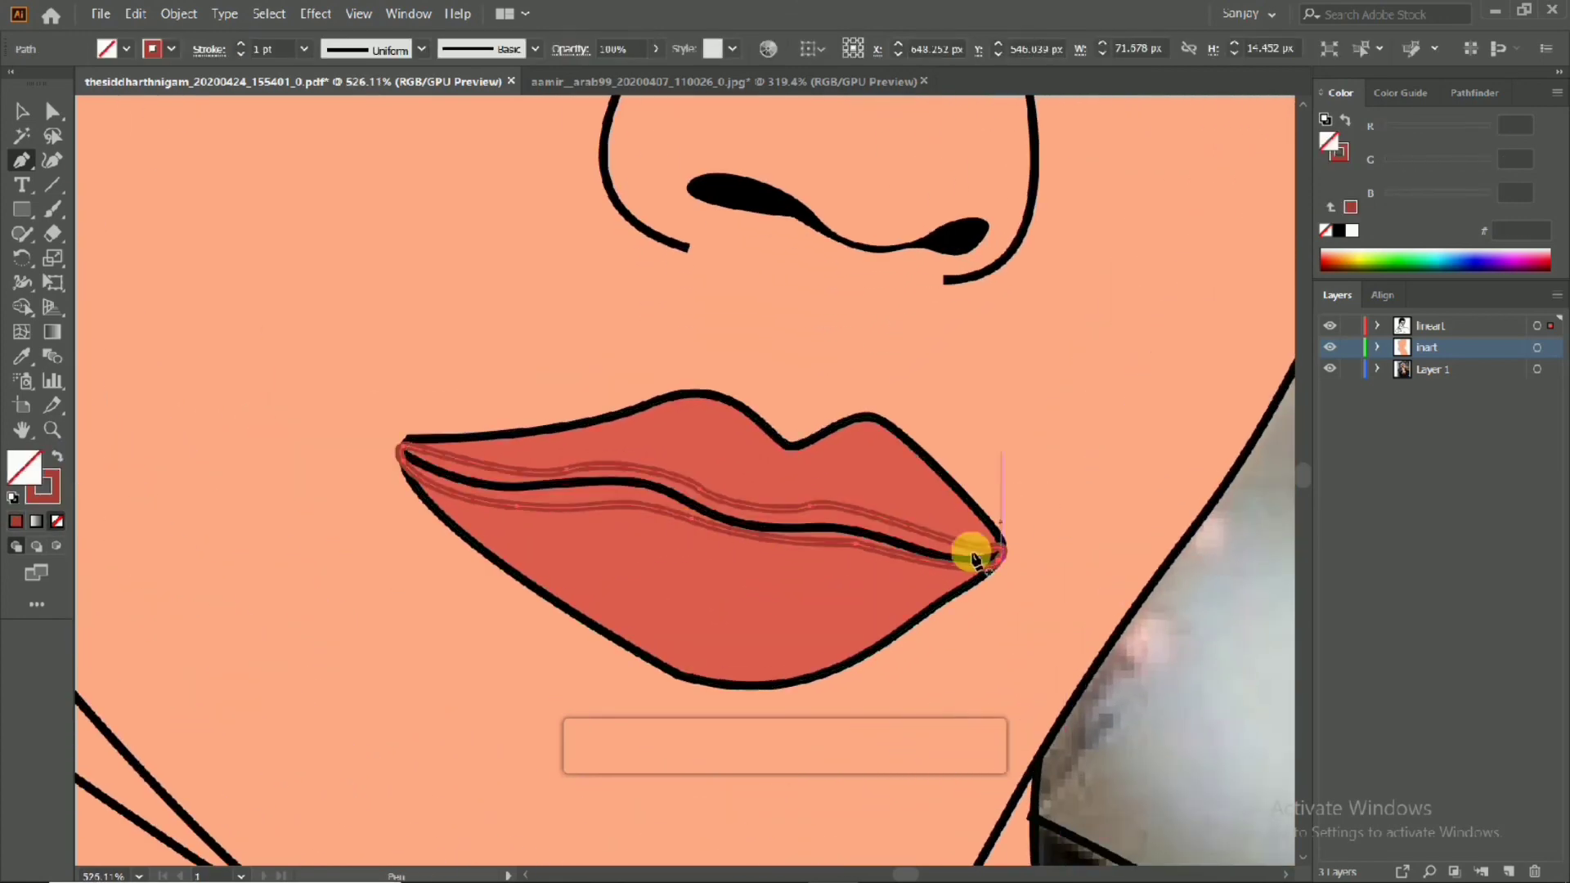
left_click_drag(845, 525, 881, 425)
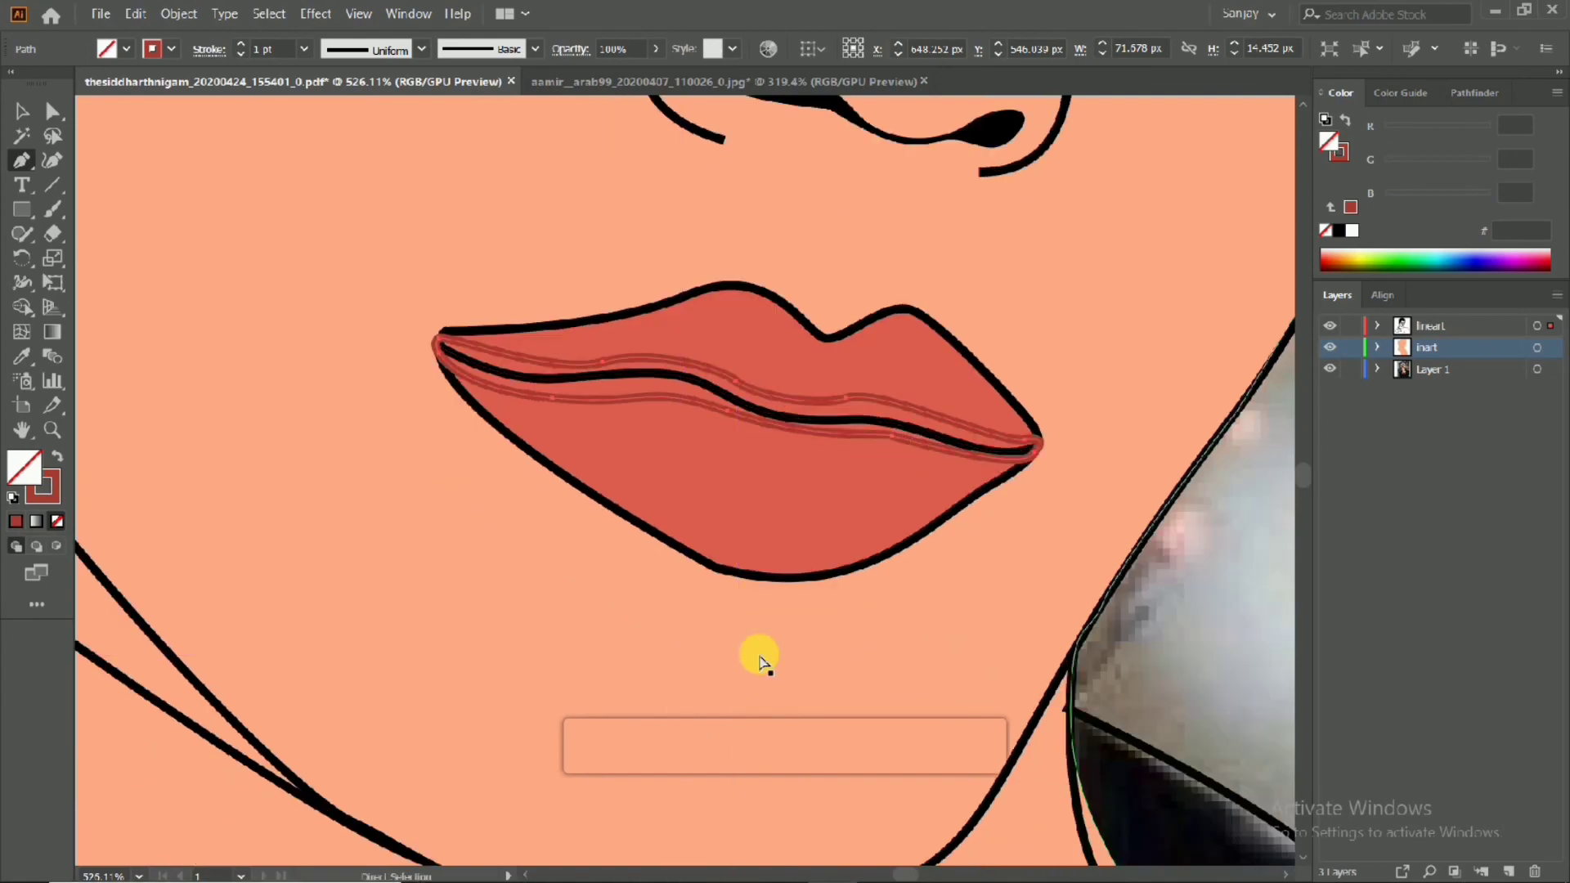
Turn the lip shading path's stroke colour into its fill and send the shape behind the black line art
scroll(757, 655, "down", 1)
key("shift+x")
right_click(664, 350)
mouse_move(746, 650)
left_click(920, 702)
scroll(898, 491, "down", 5)
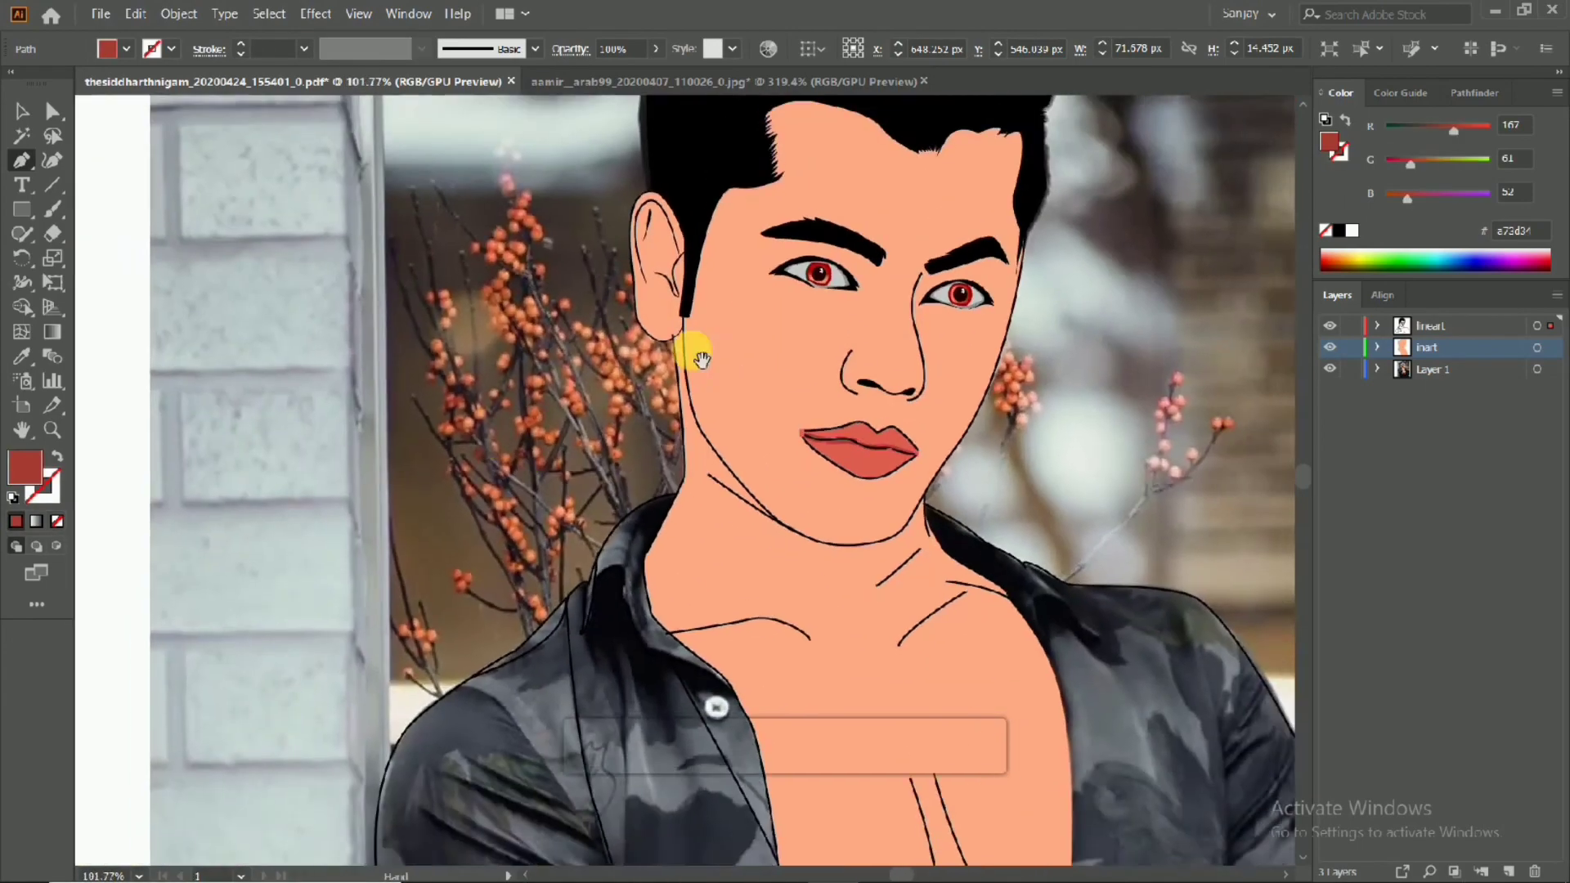
Draw a tiny rounded rectangle about 2.4 px wide and high on the earlobe as a colour swatch
left_click_drag(698, 354, 621, 372)
scroll(621, 372, "up", 5)
left_click_drag(21, 209, 98, 232)
left_click_drag(740, 378, 745, 381)
scroll(704, 372, "down", 5)
scroll(774, 491, "up", 5)
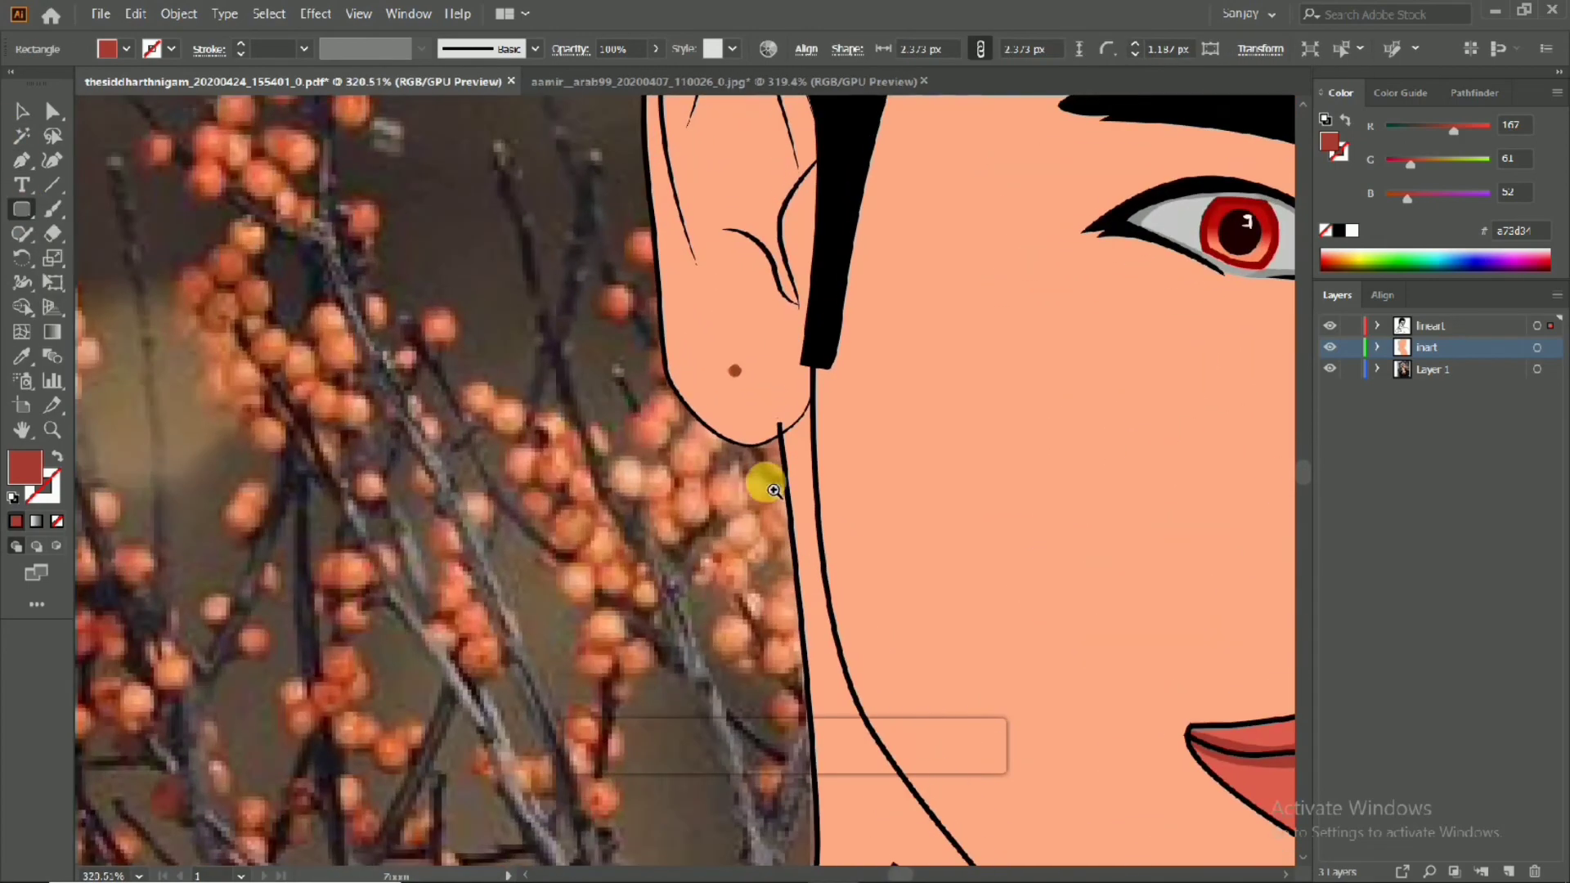
Sample the skin colour onto the small earlobe swatch and darken its fill to ea9071
left_click(21, 356)
left_click(701, 326)
double_click(24, 468)
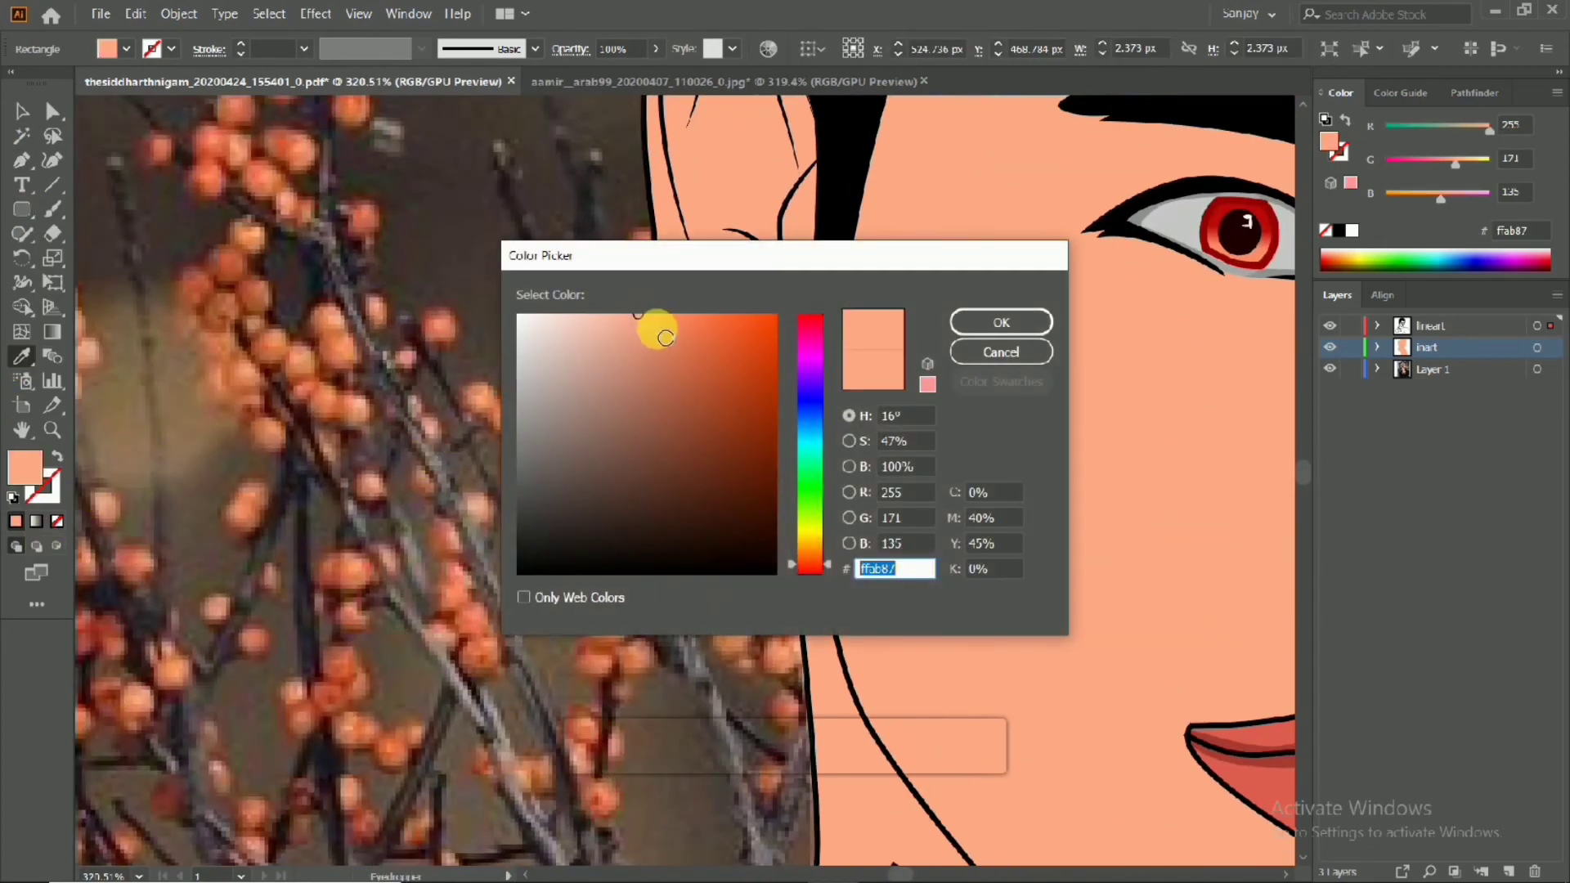
left_click(1001, 322)
scroll(830, 371, "down", 2)
scroll(711, 365, "down", 4)
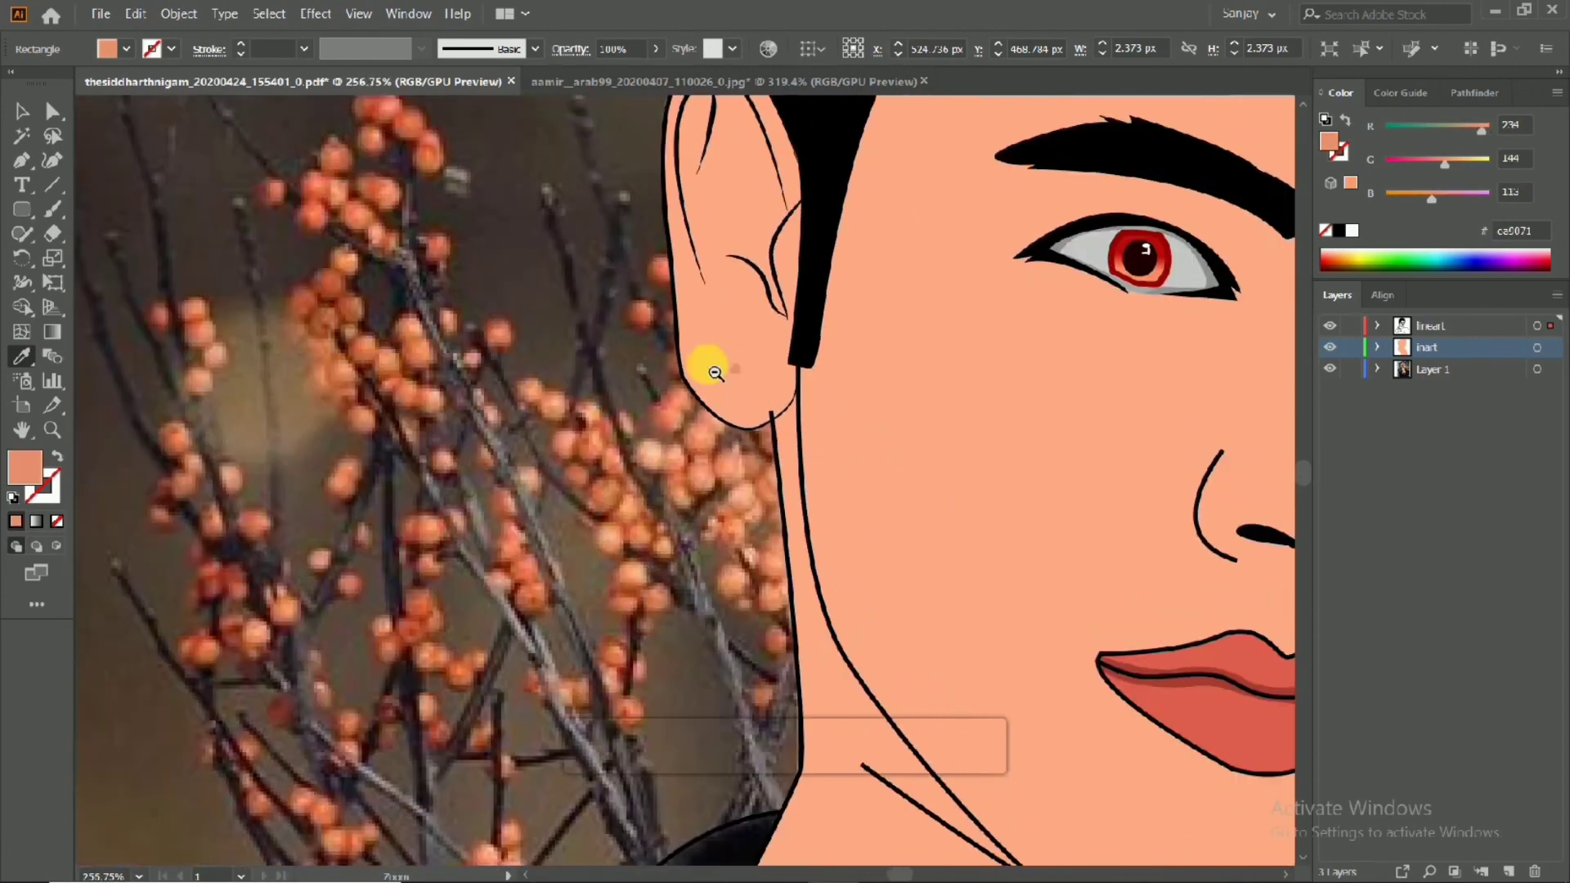
scroll(521, 422, "down", 5)
Select the flat skin shape of the face, neck and chest and set its fill to f99d7d
left_click(21, 111)
left_click(806, 395)
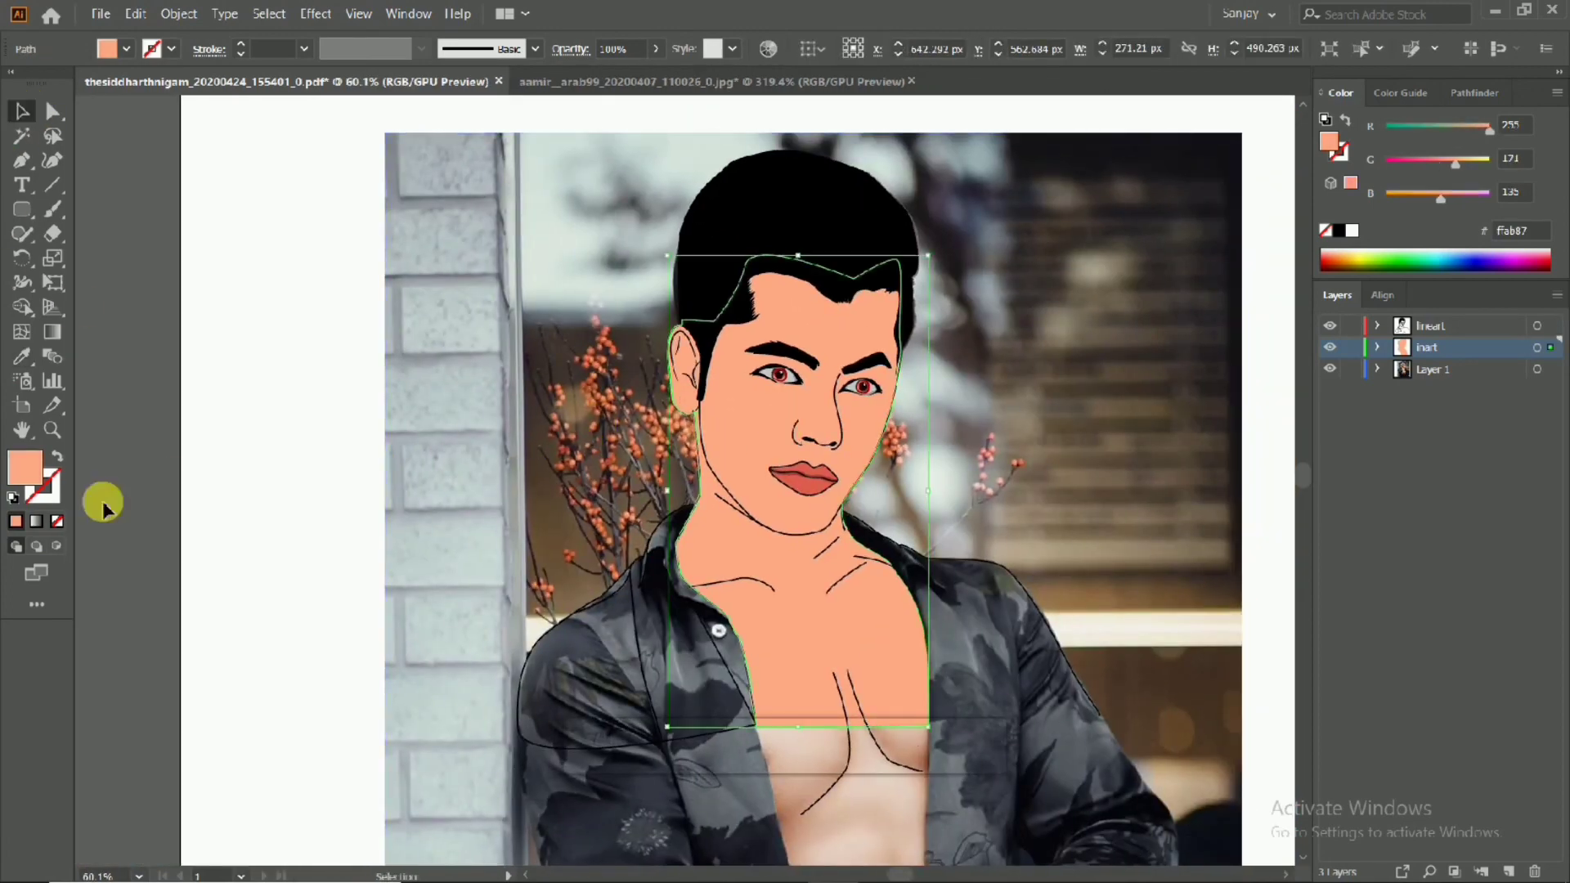
double_click(40, 468)
left_click(649, 322)
left_click(957, 323)
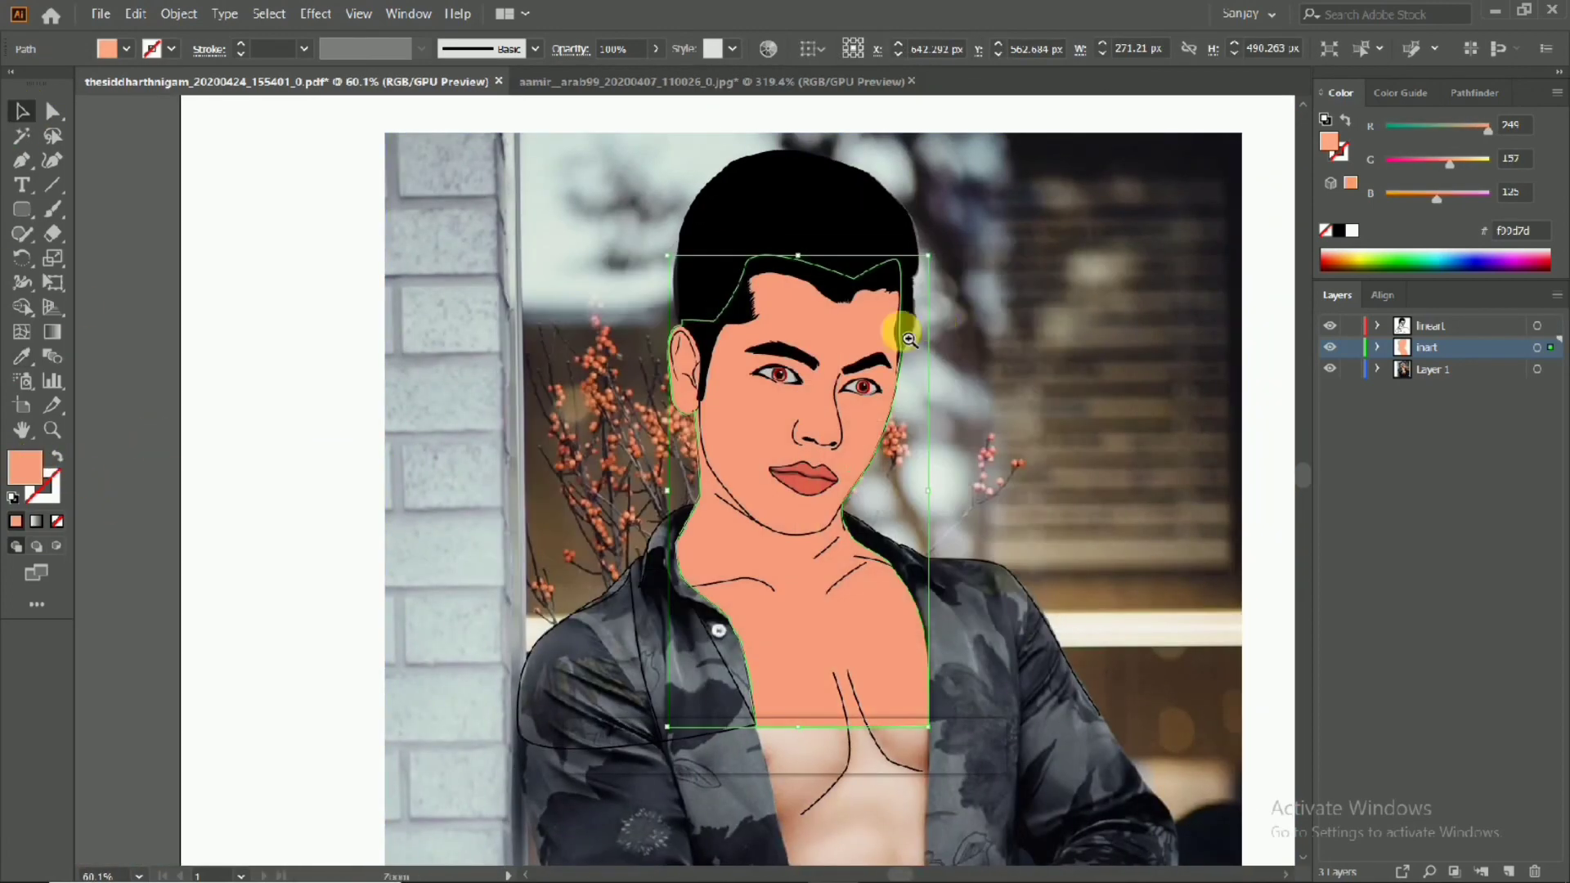
scroll(900, 327, "up", 1)
scroll(791, 507, "up", 1)
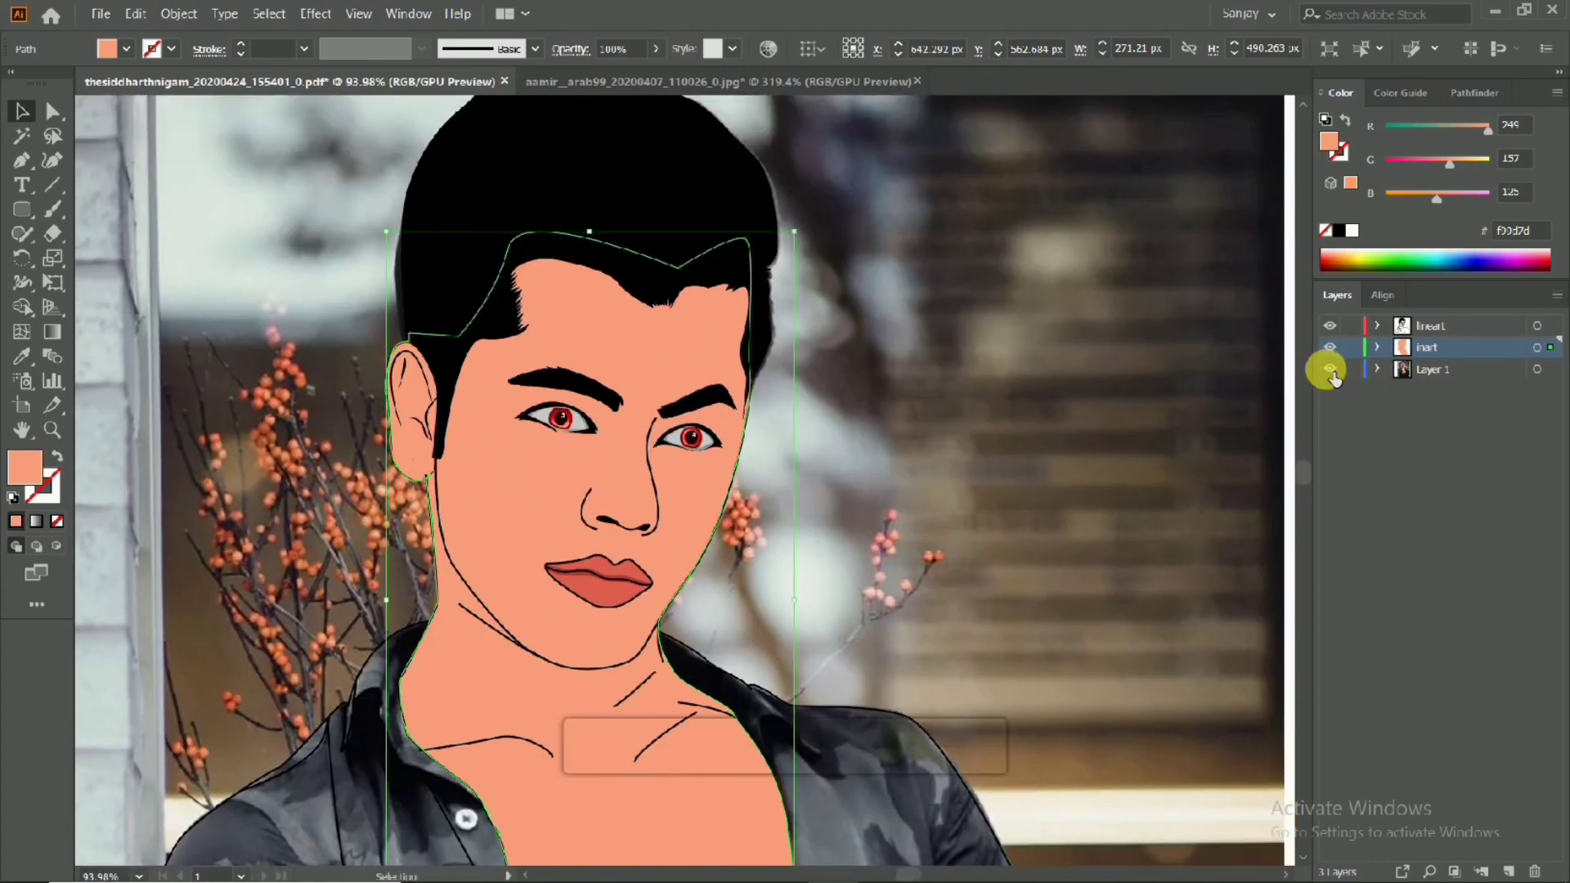